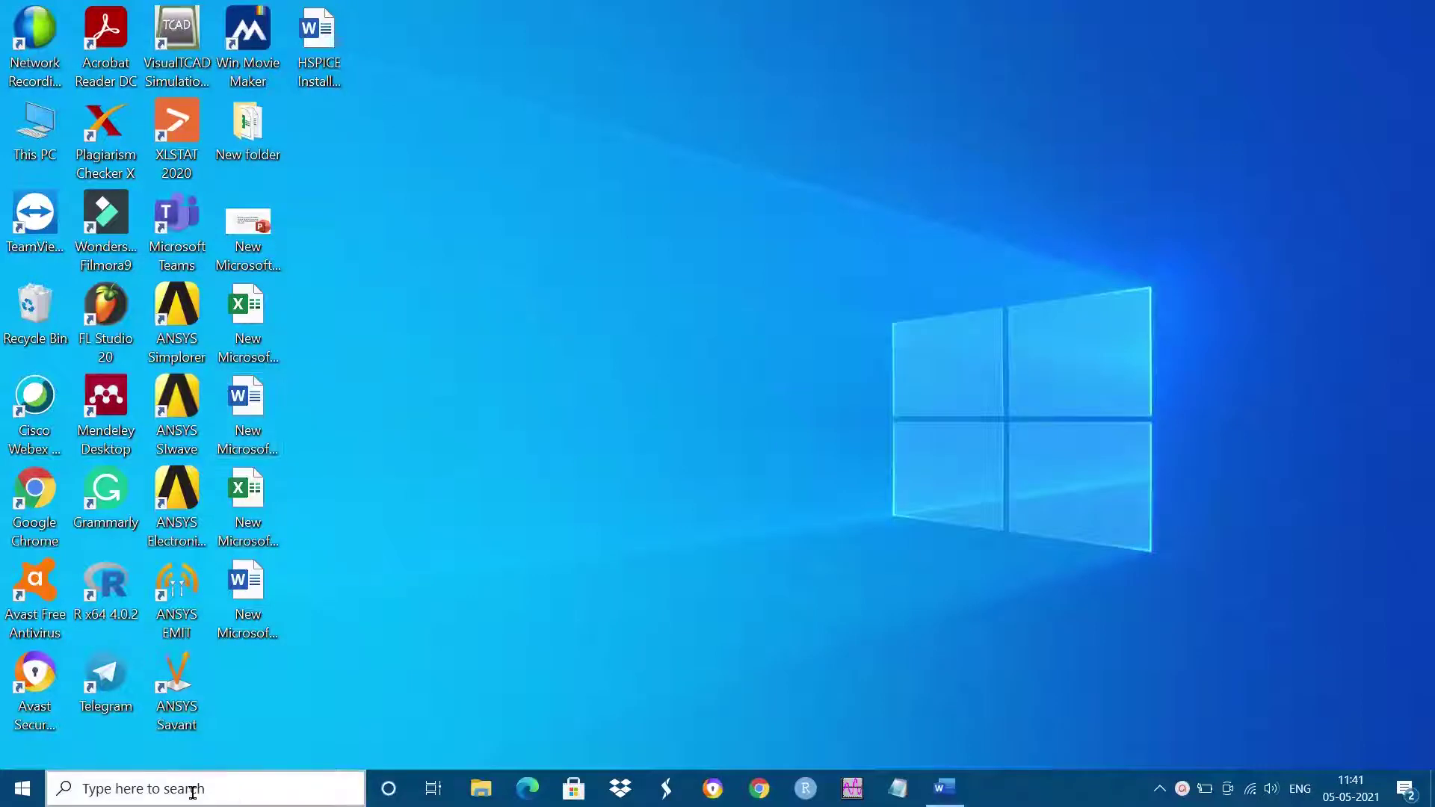
Find and launch hspui P-2019.06-SP1-1 from the desktop search
{"action": "left_click", "coordinate": [193, 792]}
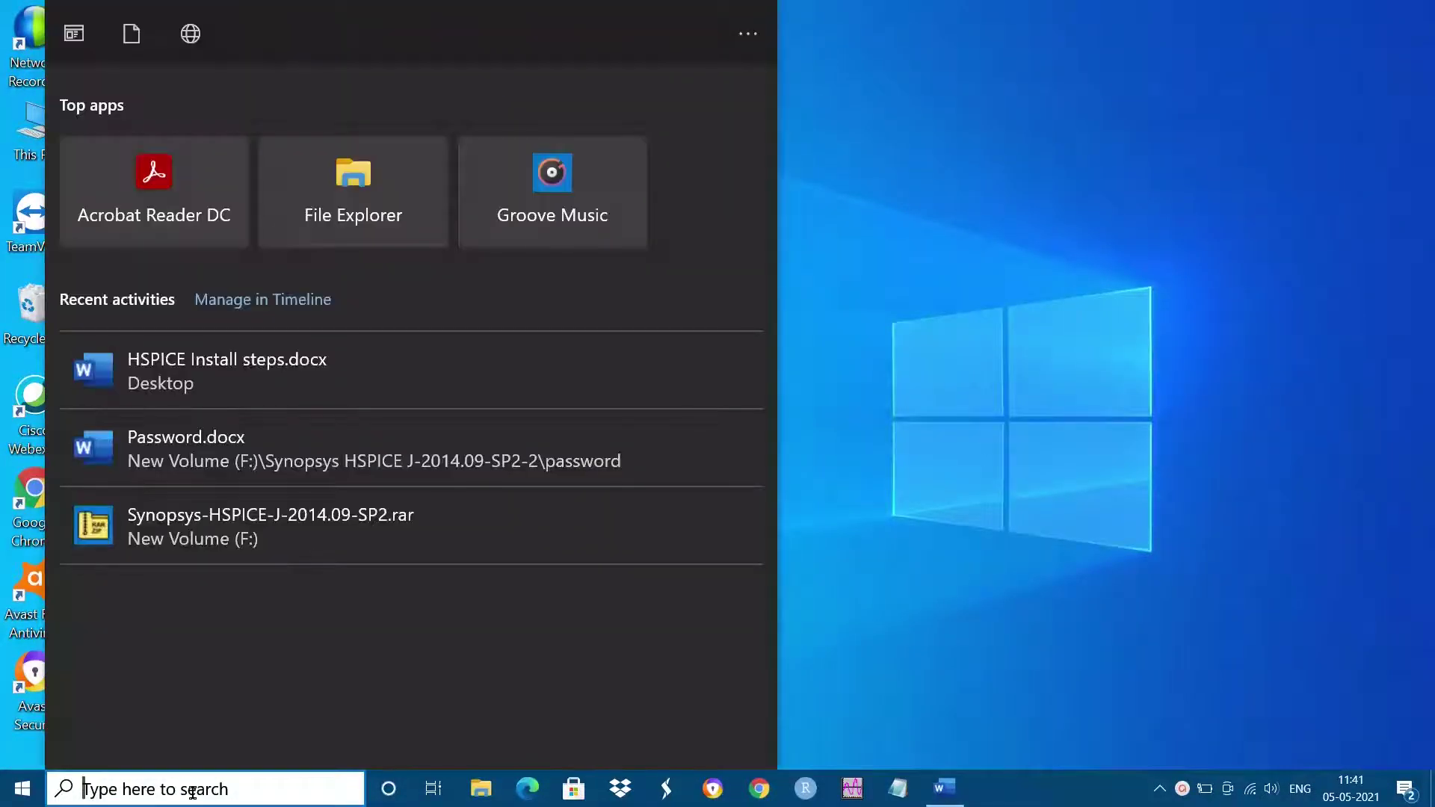
{"action": "type", "text": "hs"}
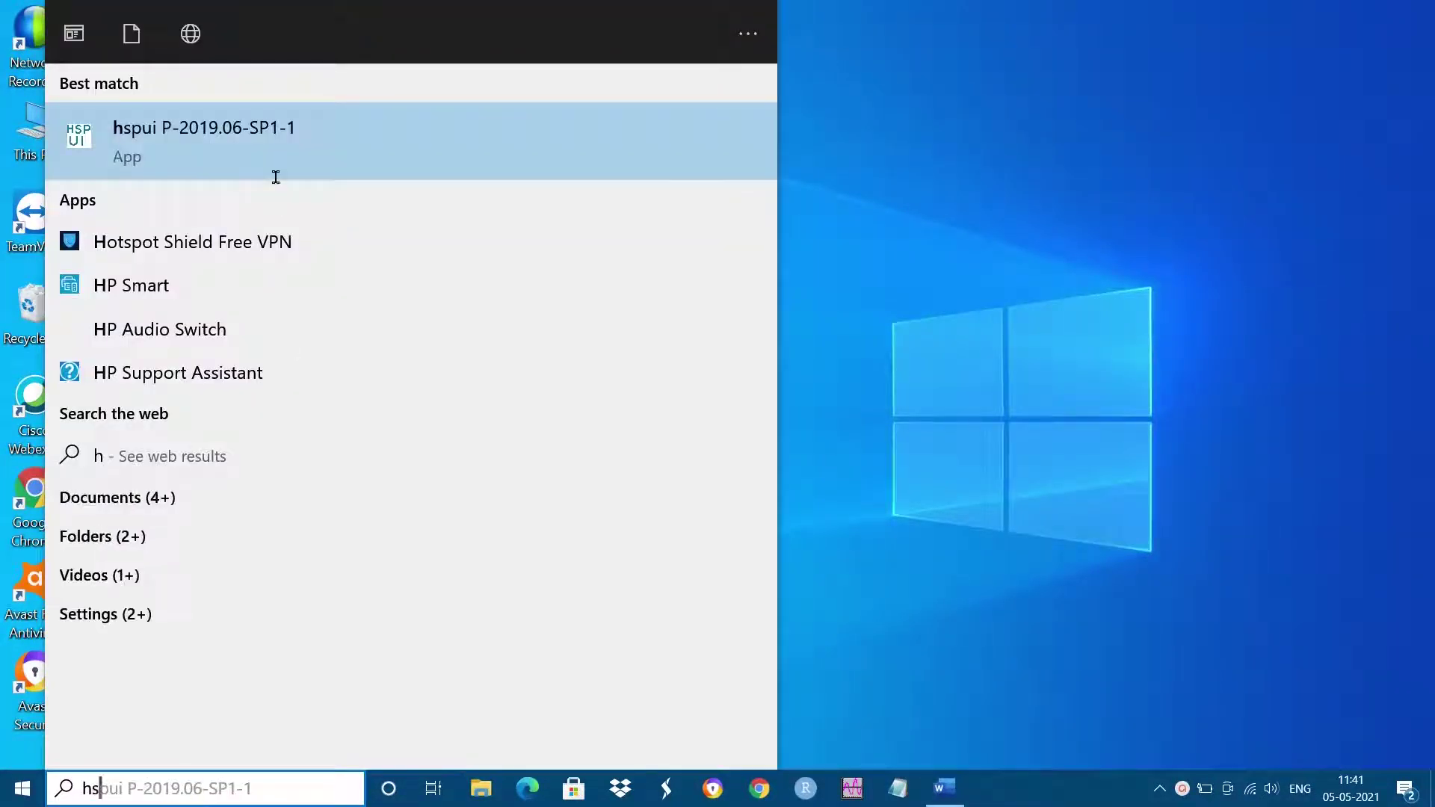
{"action": "left_click", "coordinate": [277, 142]}
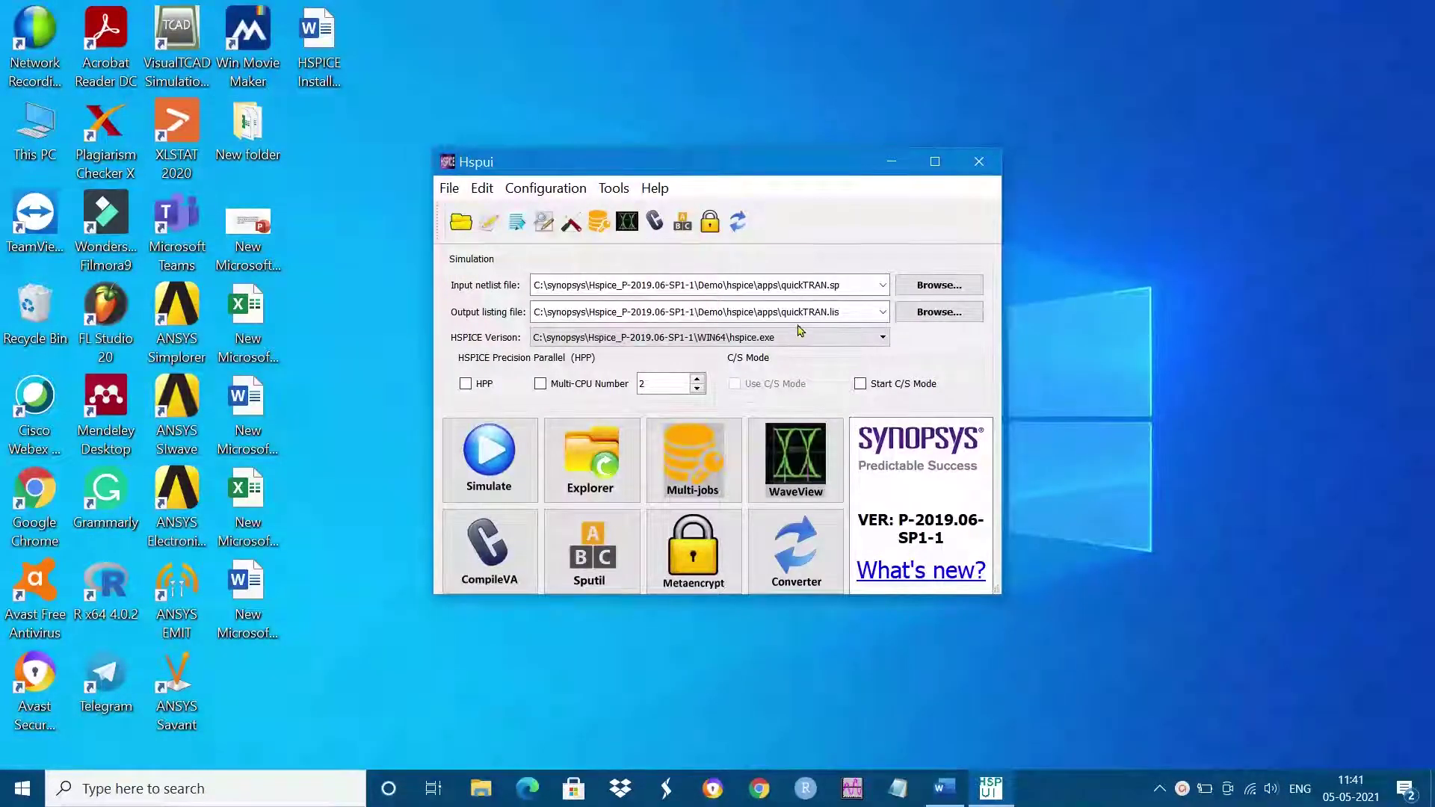
Simulate the quickTRAN.sp demo netlist and check the license checkout lines in its output listing, closing the listing when done
{"action": "left_click", "coordinate": [479, 459]}
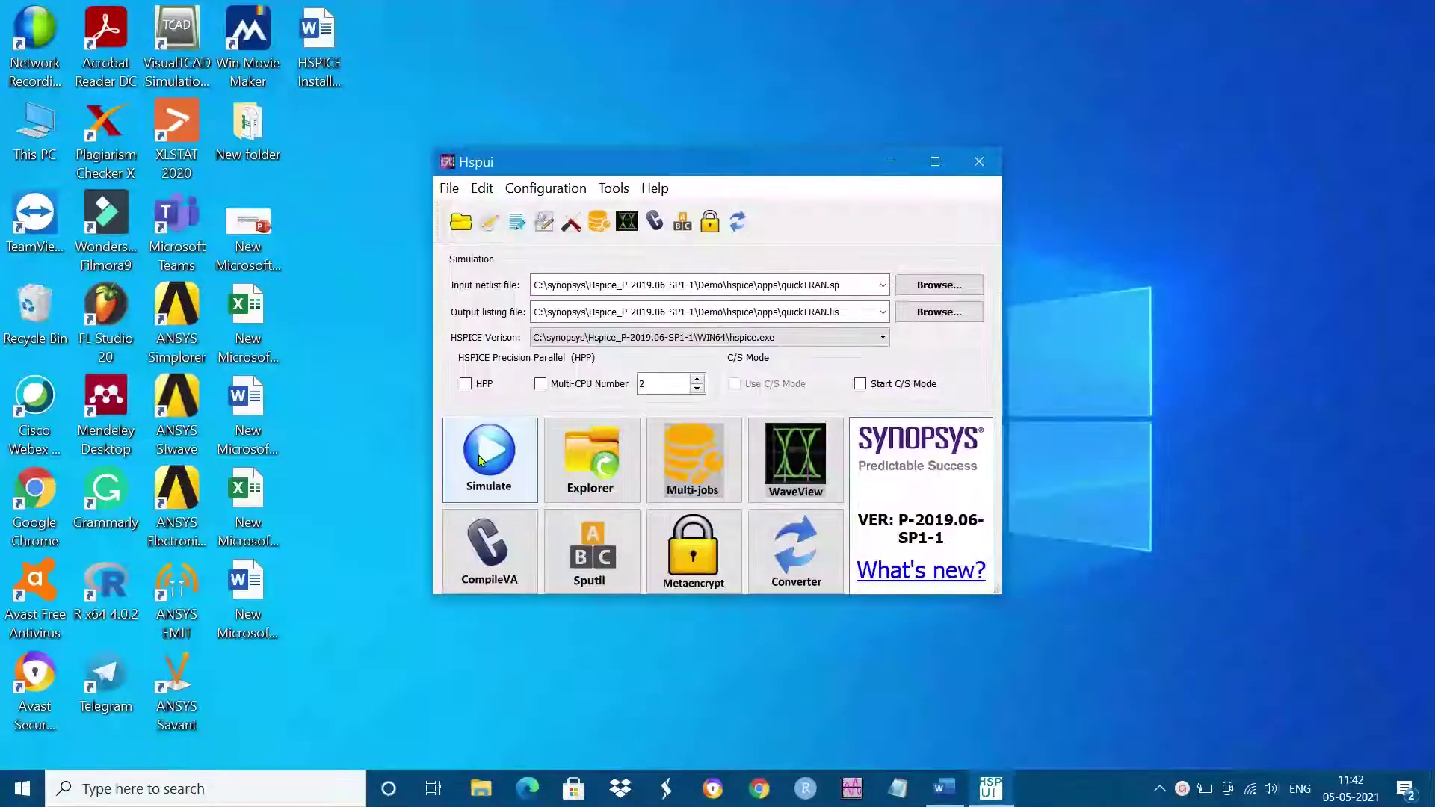
{"action": "left_click", "coordinate": [516, 222]}
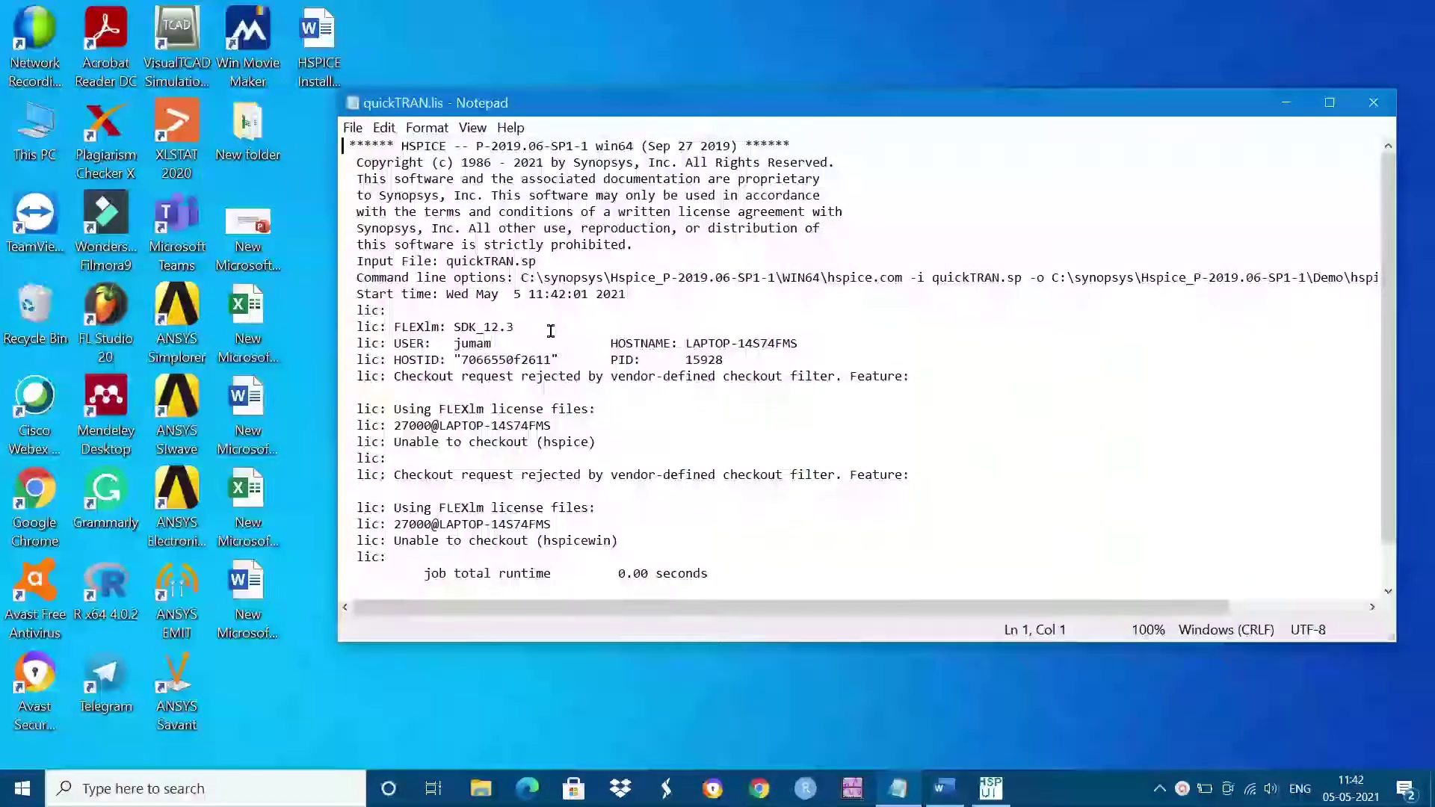
{"action": "scroll", "coordinate": [558, 348], "scroll_direction": "down", "scroll_amount": 1}
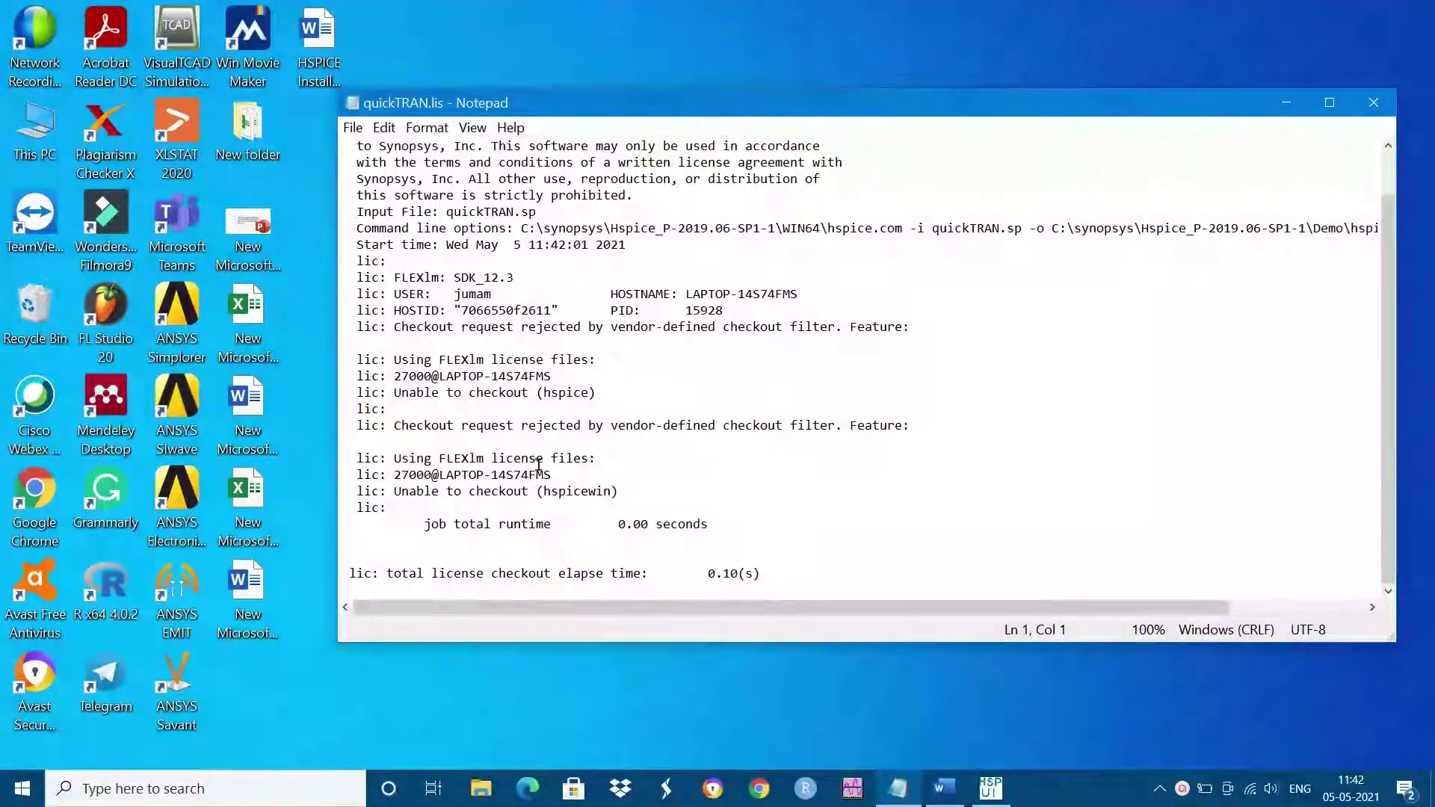
{"action": "left_click_drag", "start_coordinate": [394, 426], "coordinate": [909, 592]}
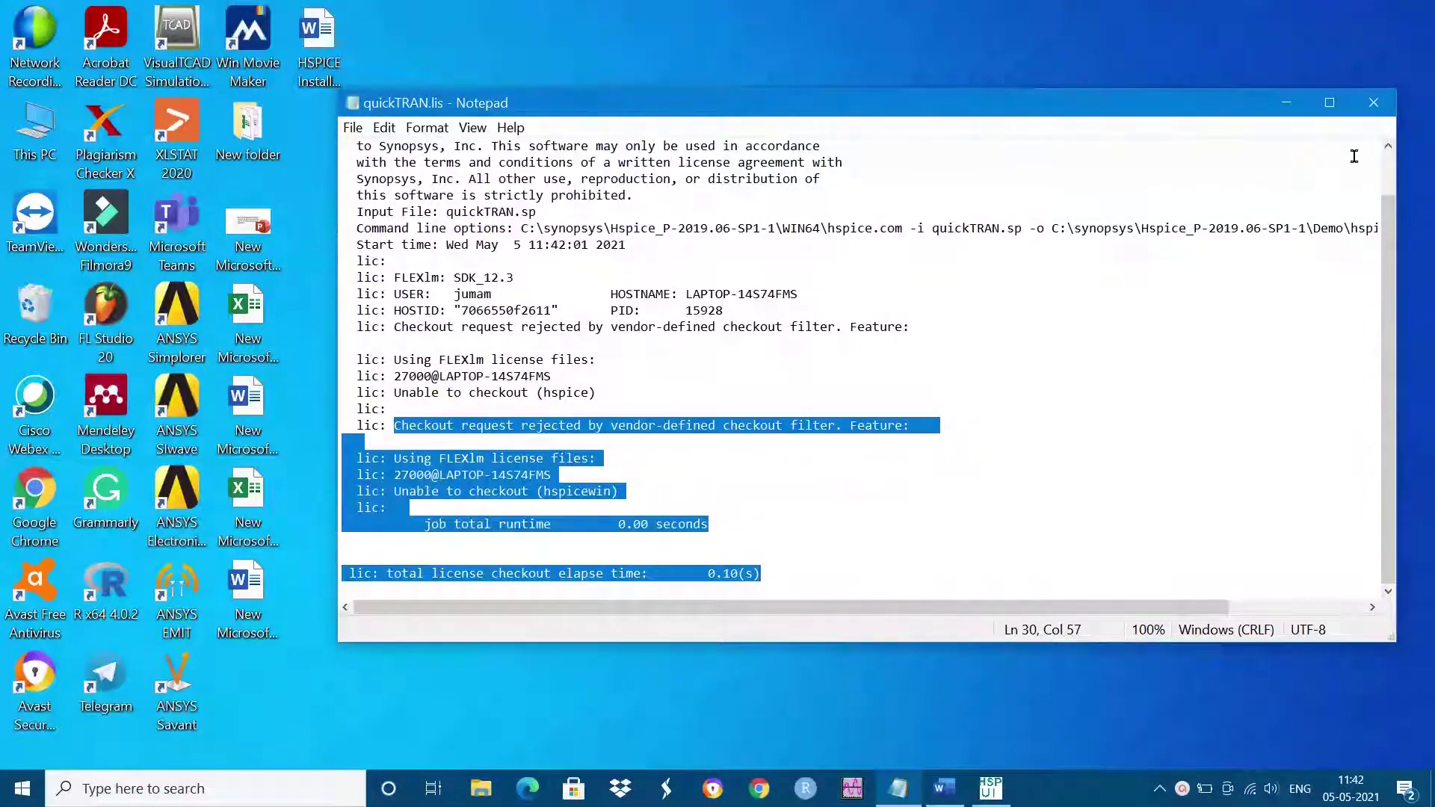
{"action": "left_click", "coordinate": [1373, 102]}
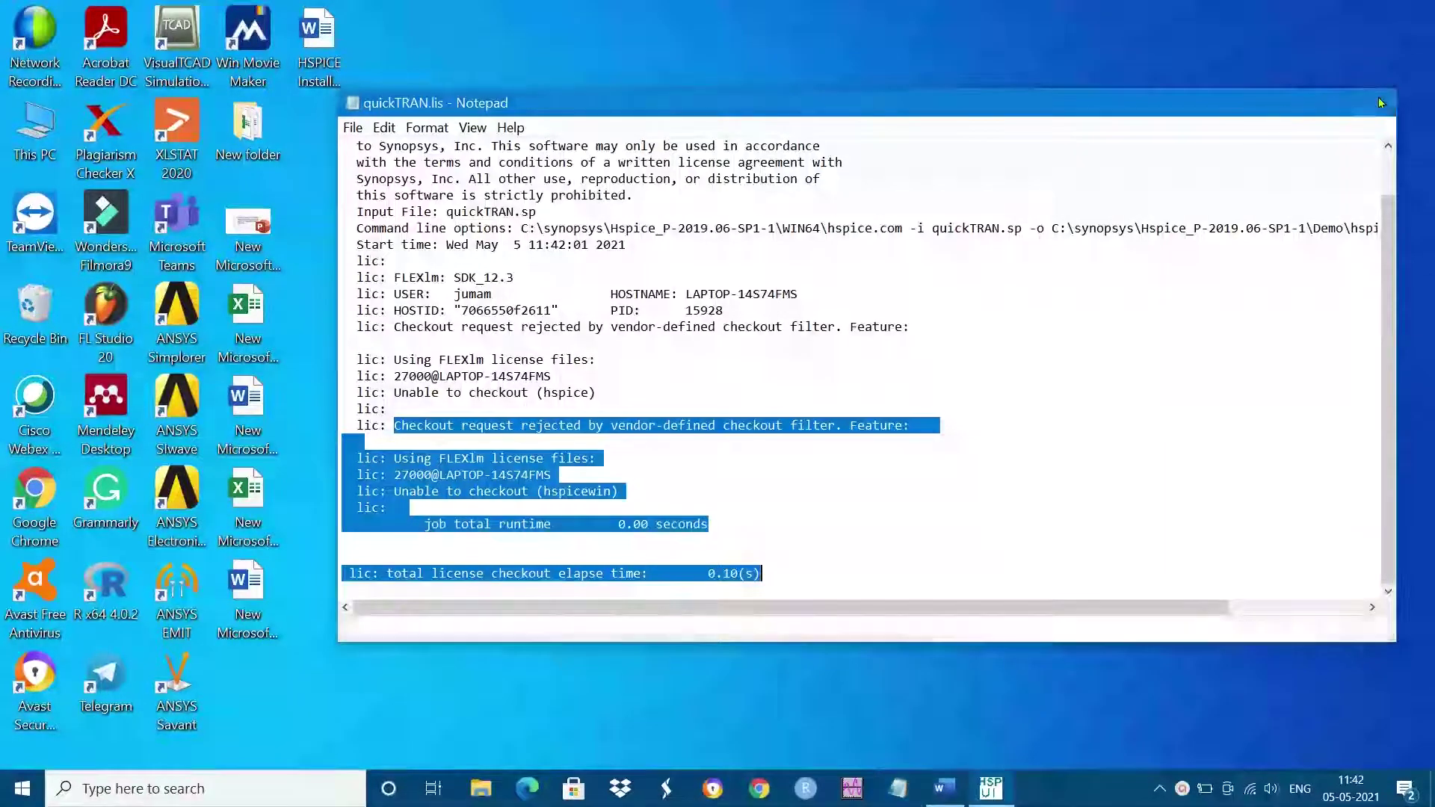
Find and launch the license manager utility lmtools.exe from the desktop search
{"action": "left_click", "coordinate": [167, 792]}
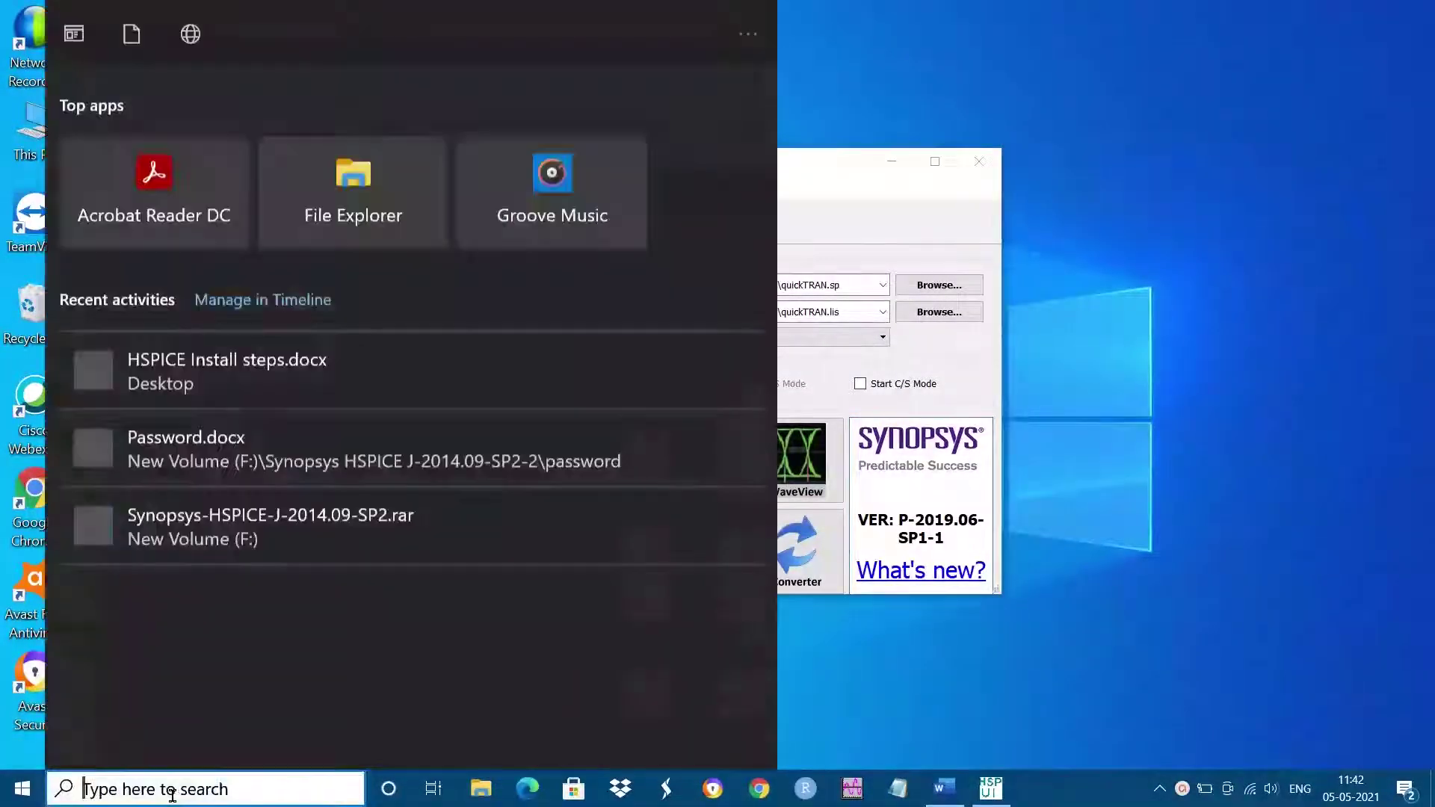
{"action": "type", "text": "lmt"}
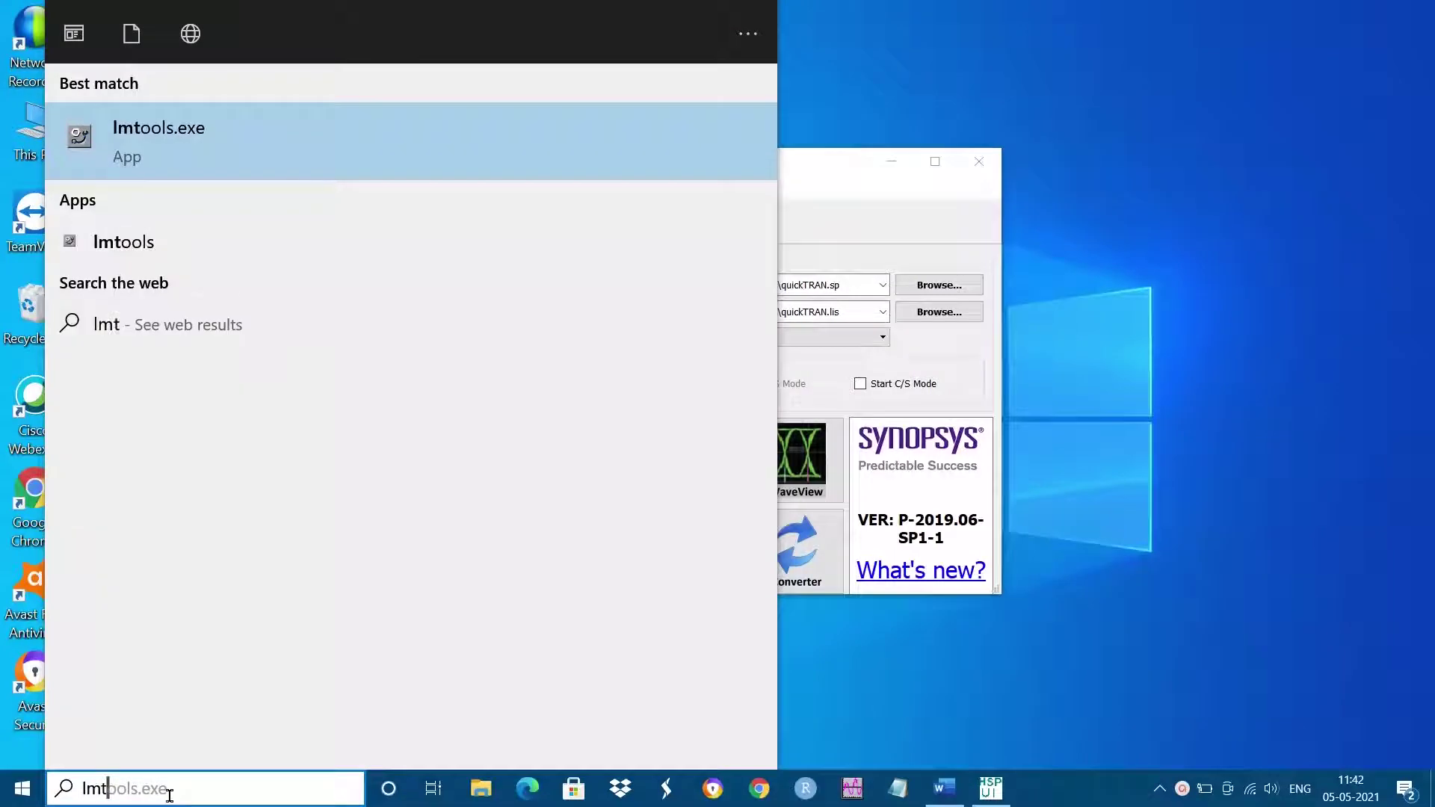
{"action": "left_click", "coordinate": [279, 143]}
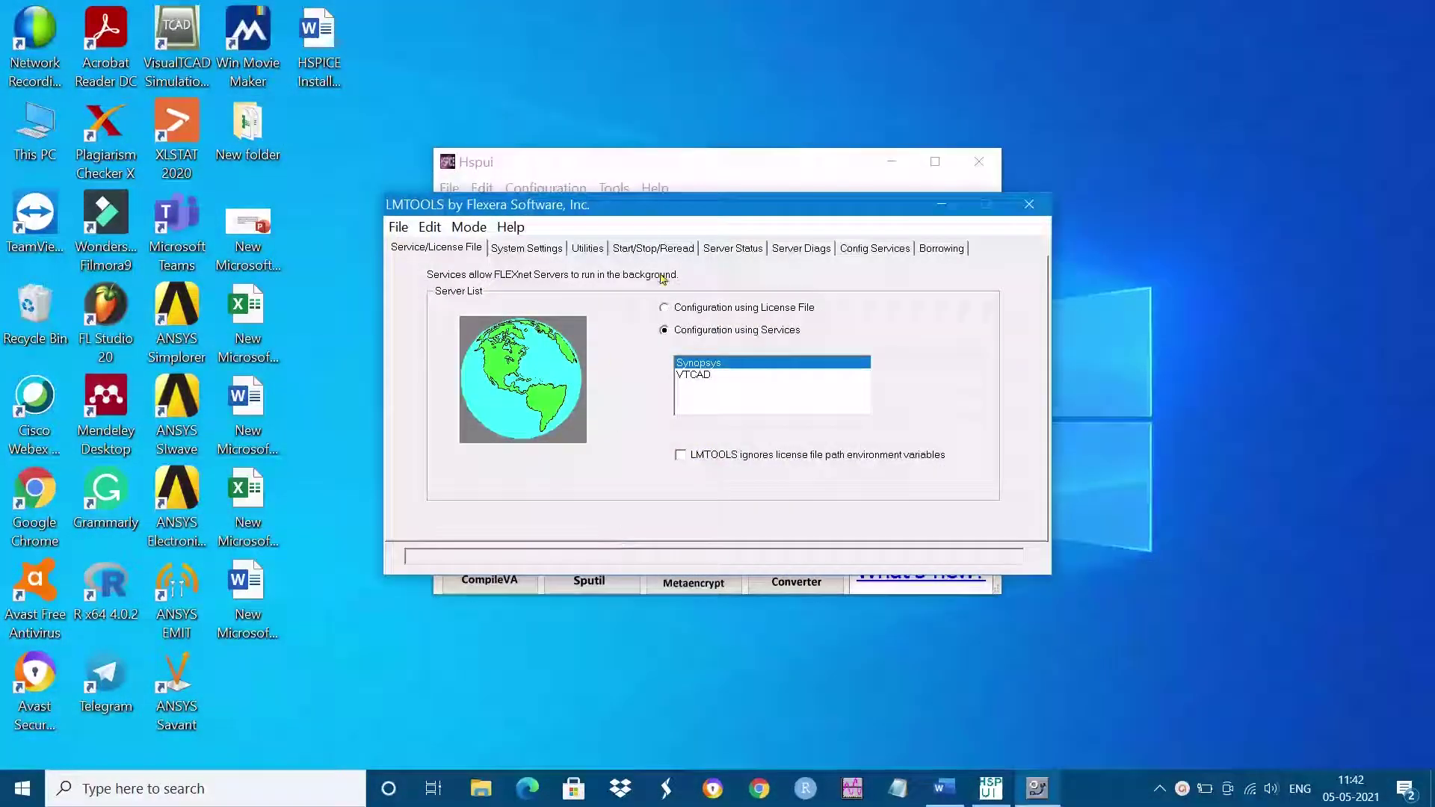
Examine the latest entries in the Synopsys service's debug log, including the TCP_NODELAY line, and close the log
{"action": "left_click", "coordinate": [653, 248]}
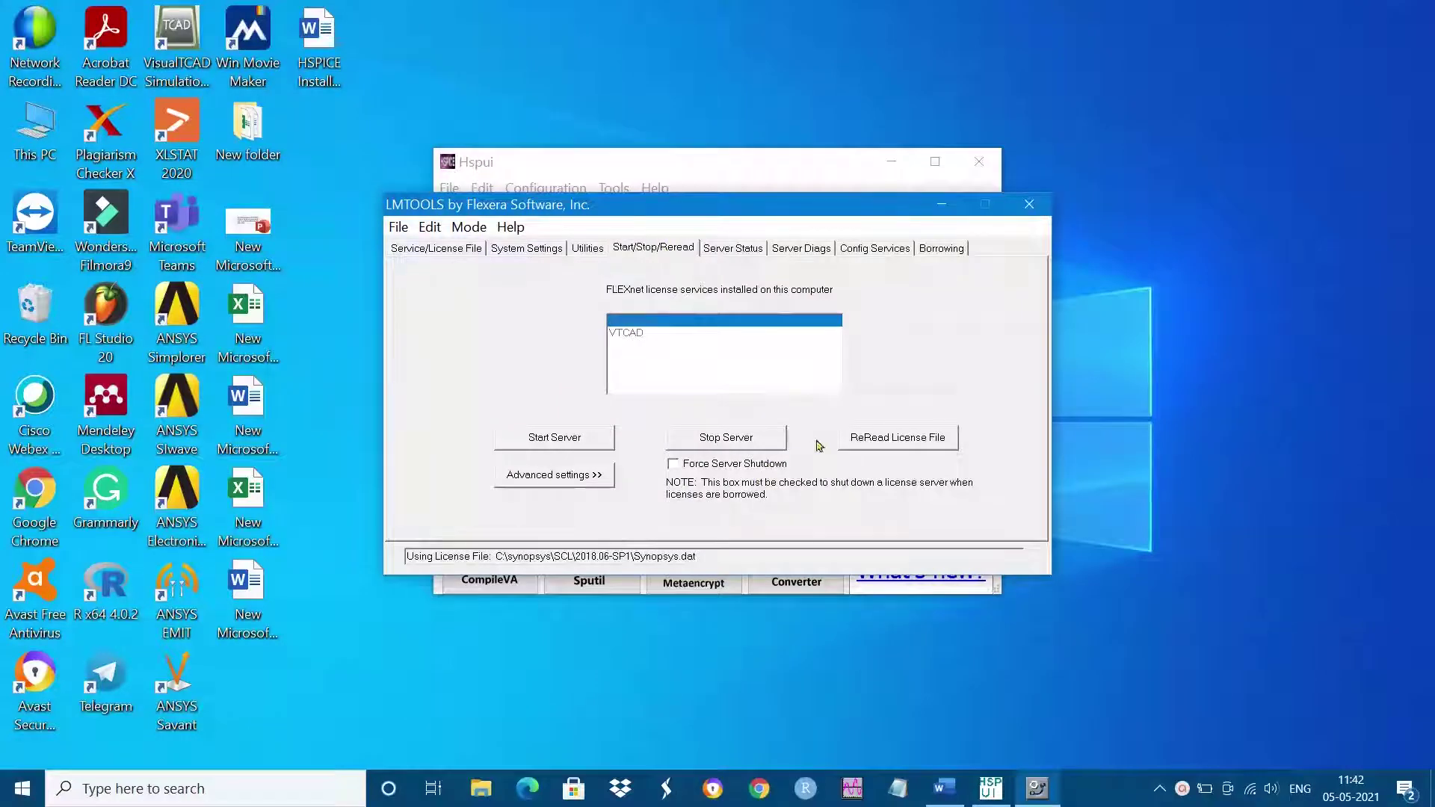
{"action": "left_click", "coordinate": [874, 248]}
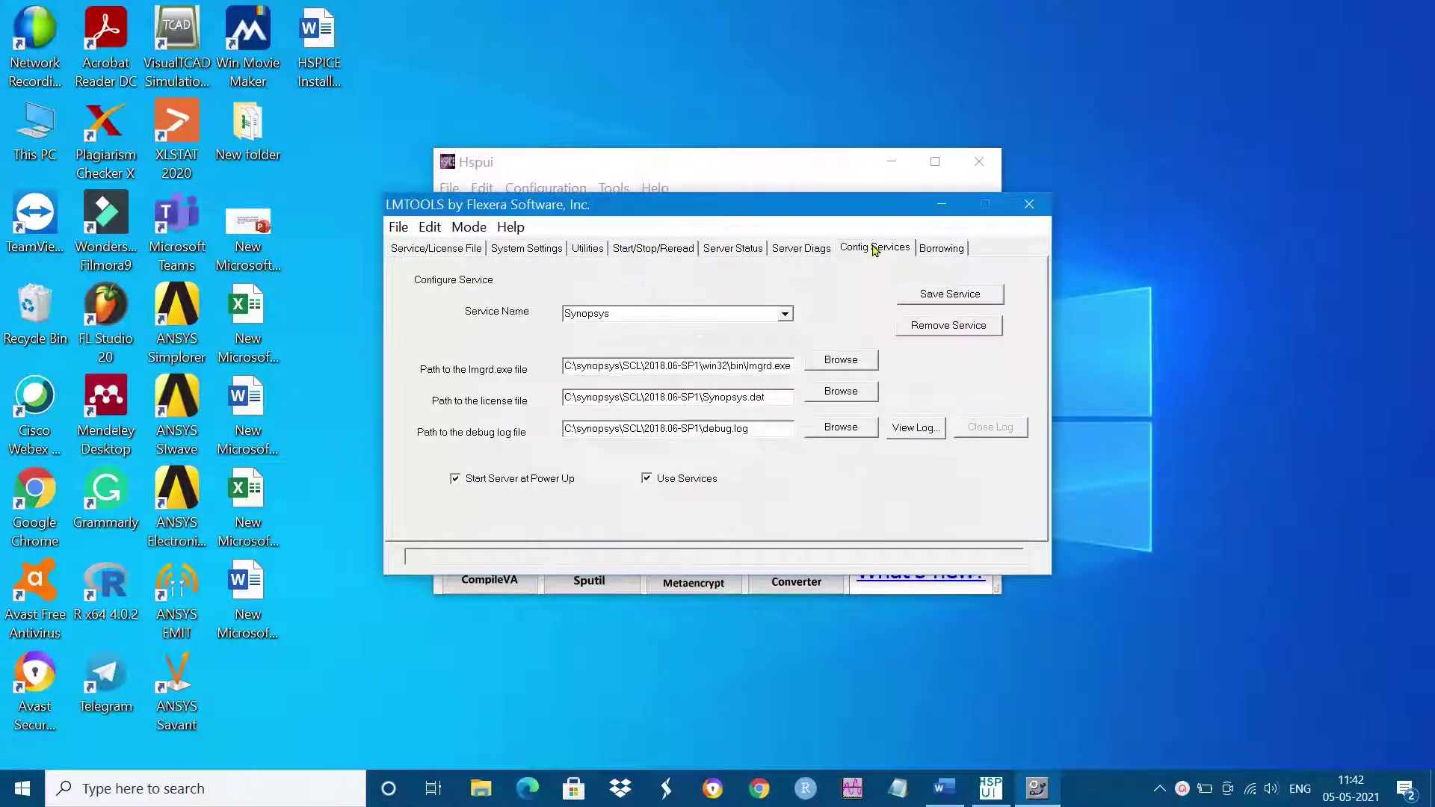
{"action": "left_click", "coordinate": [920, 434]}
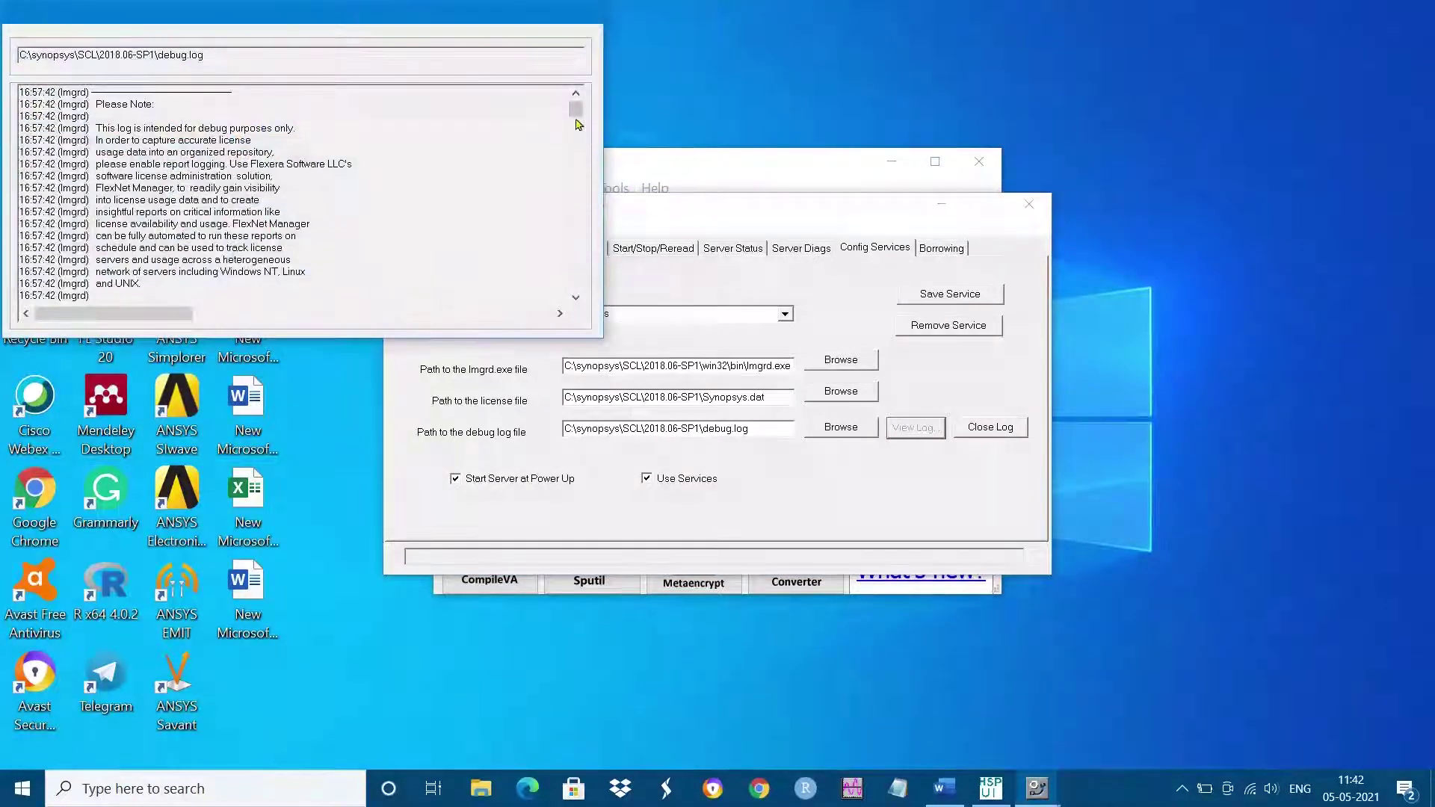
{"action": "left_click_drag", "start_coordinate": [575, 112], "coordinate": [575, 295]}
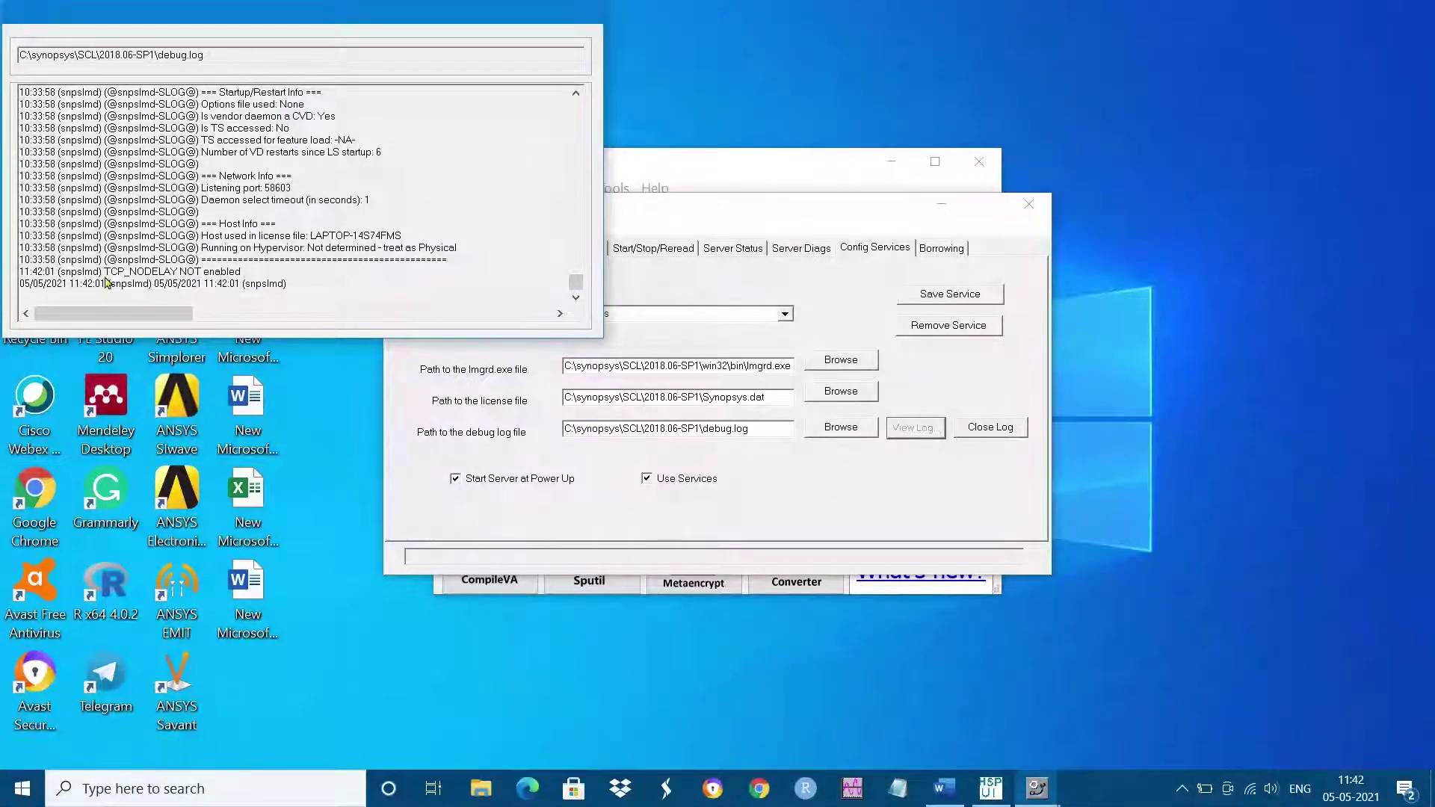
{"action": "left_click_drag", "start_coordinate": [111, 272], "coordinate": [258, 274]}
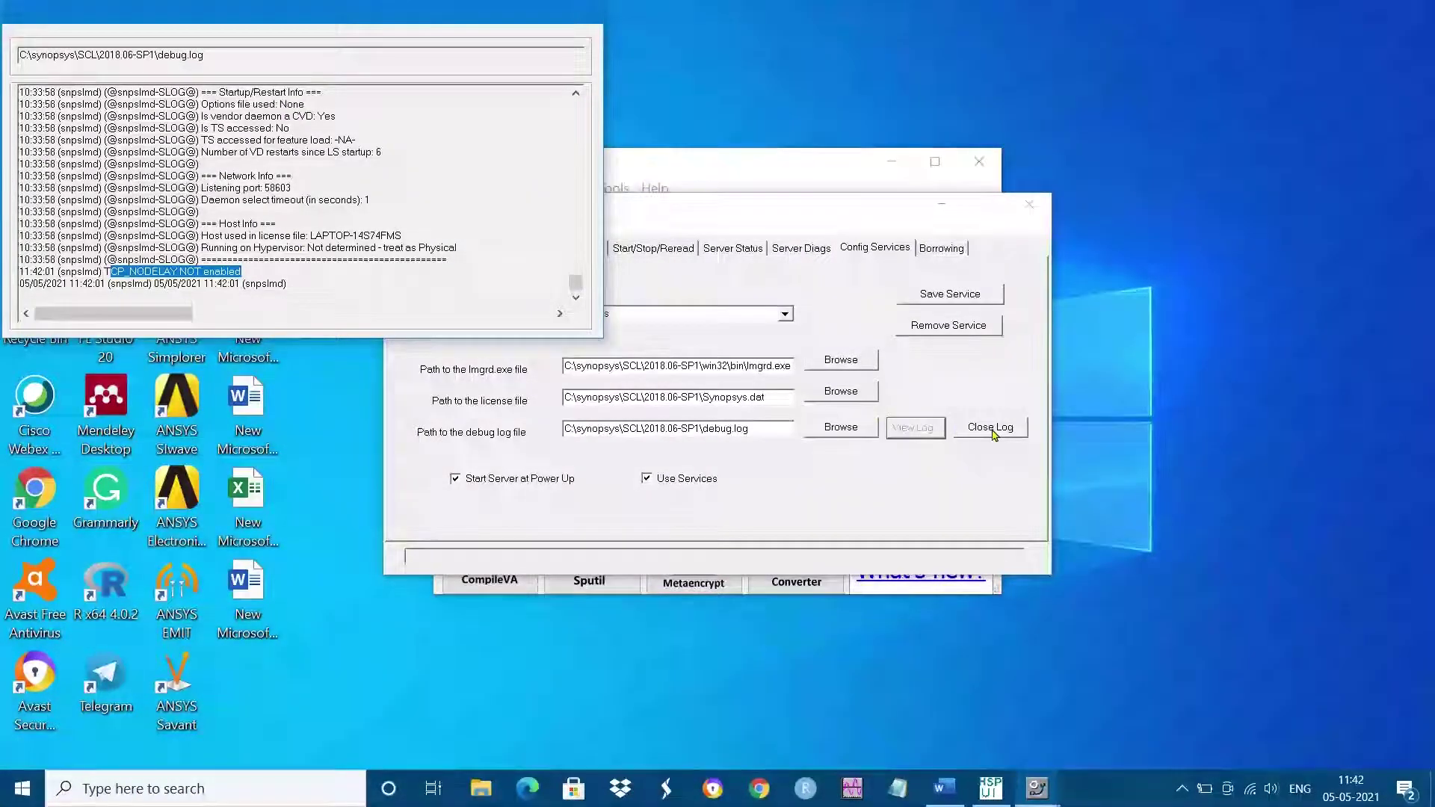
{"action": "left_click", "coordinate": [991, 428]}
Make the Synopsys license server reread its license file
{"action": "left_click", "coordinate": [667, 249]}
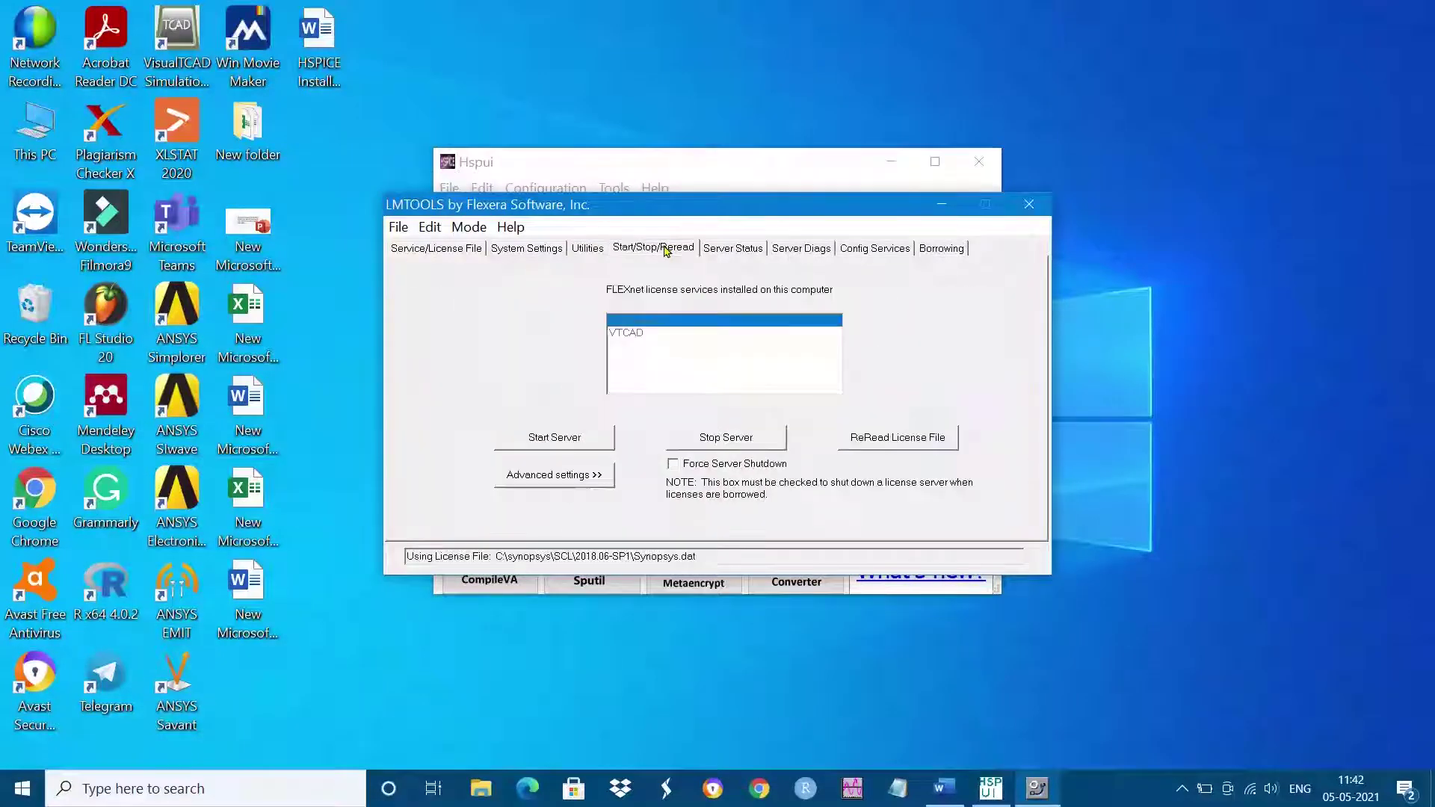
{"action": "left_click", "coordinate": [895, 446]}
{"action": "left_click", "coordinate": [893, 444]}
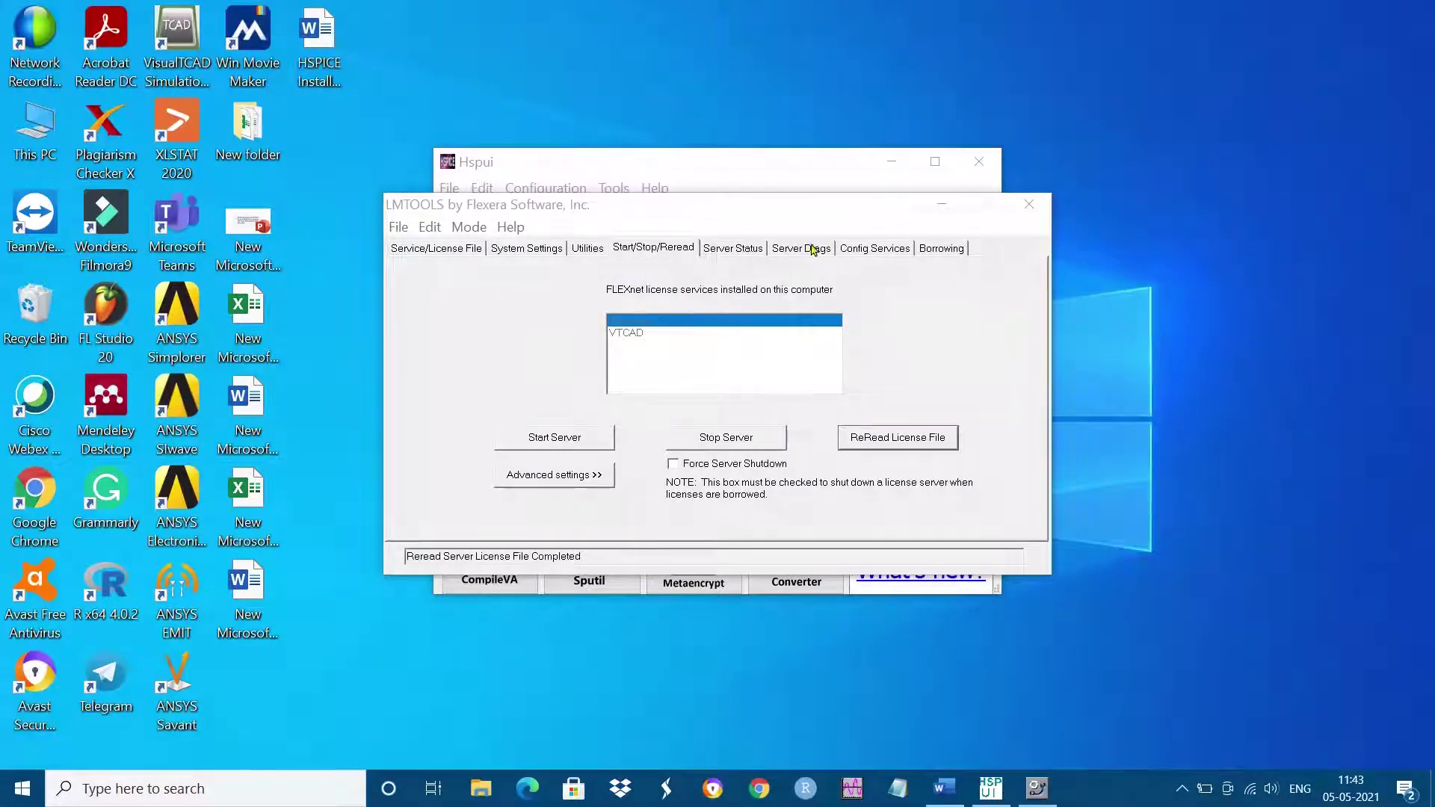
Check the end of the Synopsys debug log for the reread entries, and close the log and LMTOOLS
{"action": "left_click", "coordinate": [863, 253]}
{"action": "left_click", "coordinate": [908, 429]}
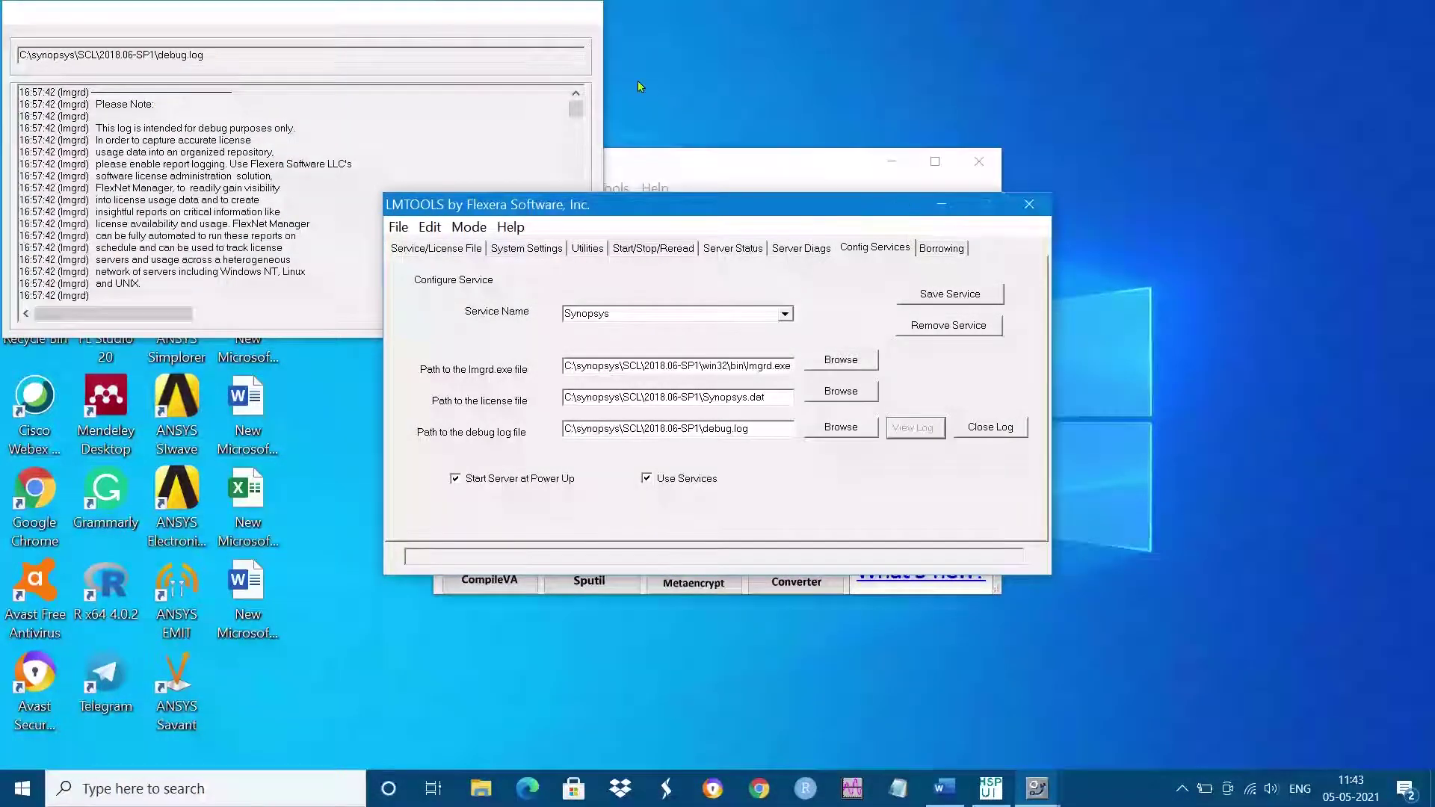
{"action": "left_click", "coordinate": [941, 204]}
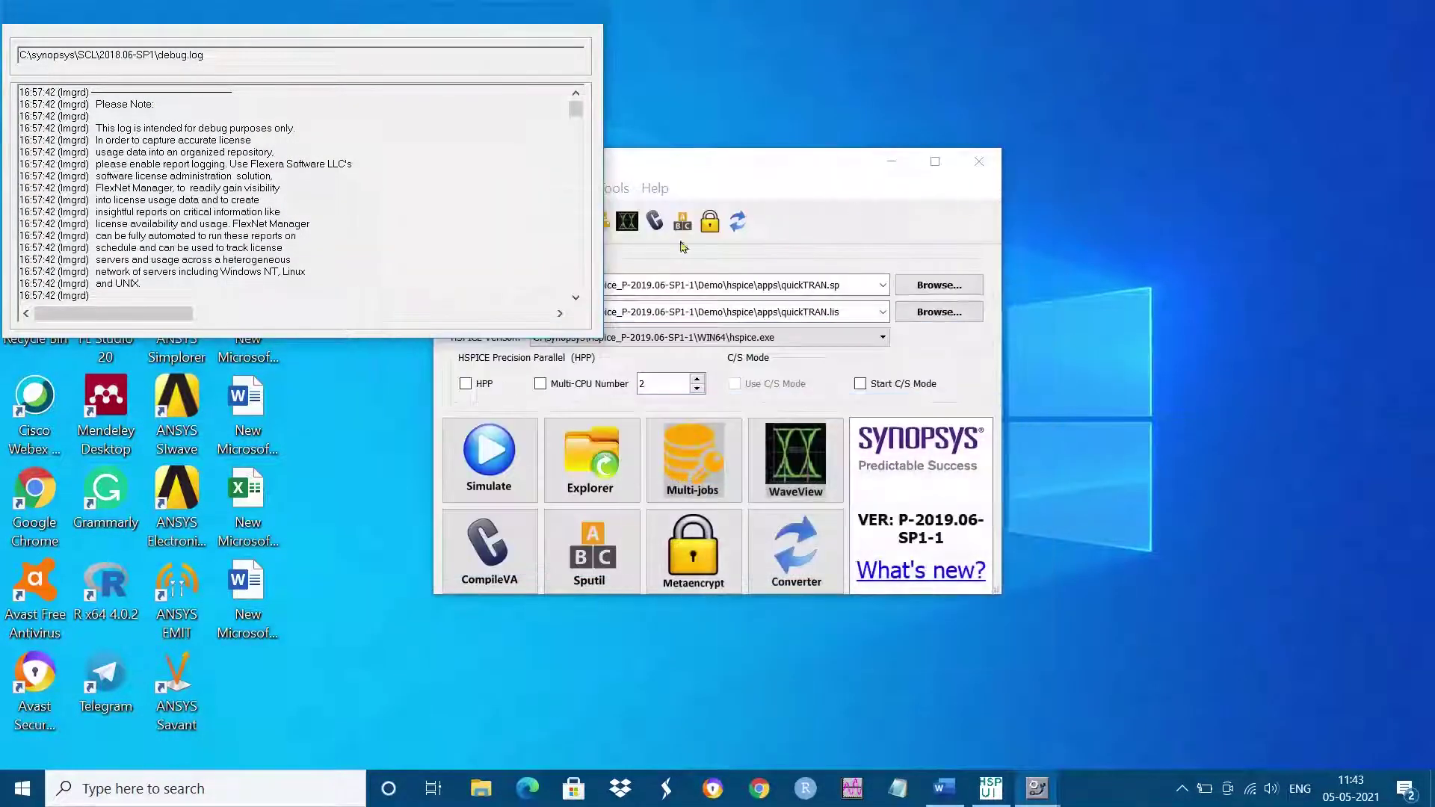
{"action": "left_click_drag", "start_coordinate": [569, 109], "coordinate": [573, 288]}
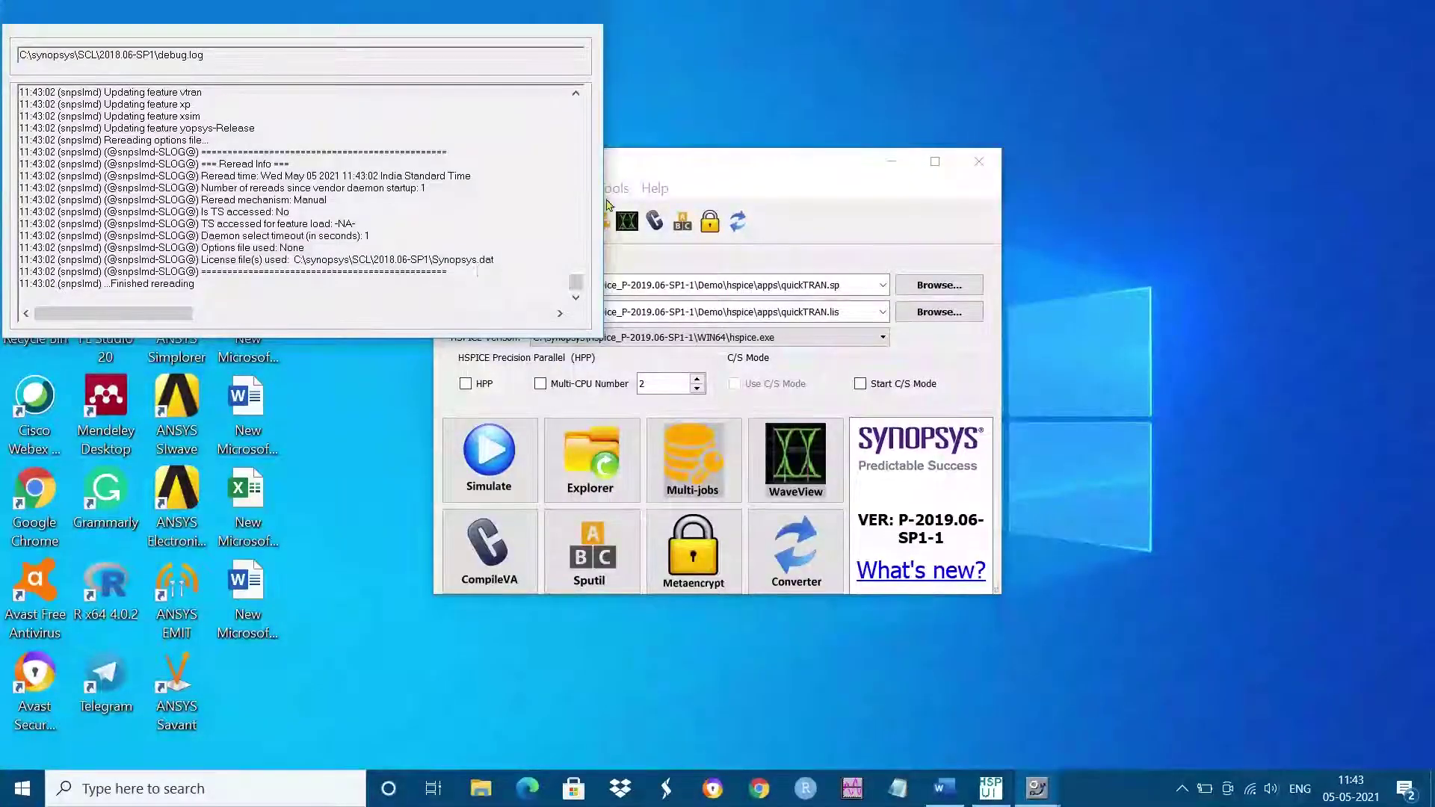
{"action": "mouse_move", "coordinate": [1038, 788]}
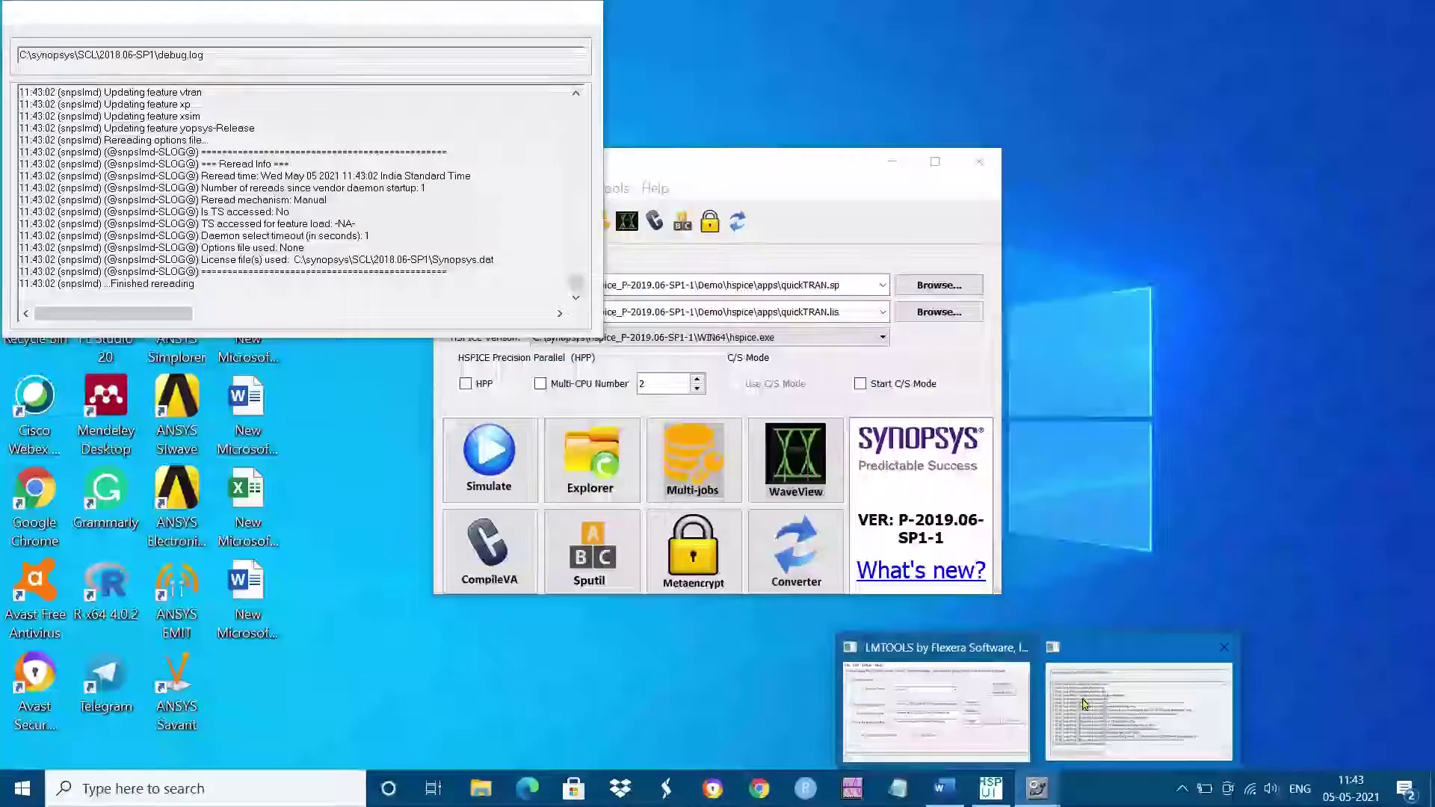
{"action": "left_click", "coordinate": [1086, 704]}
{"action": "left_click", "coordinate": [985, 429]}
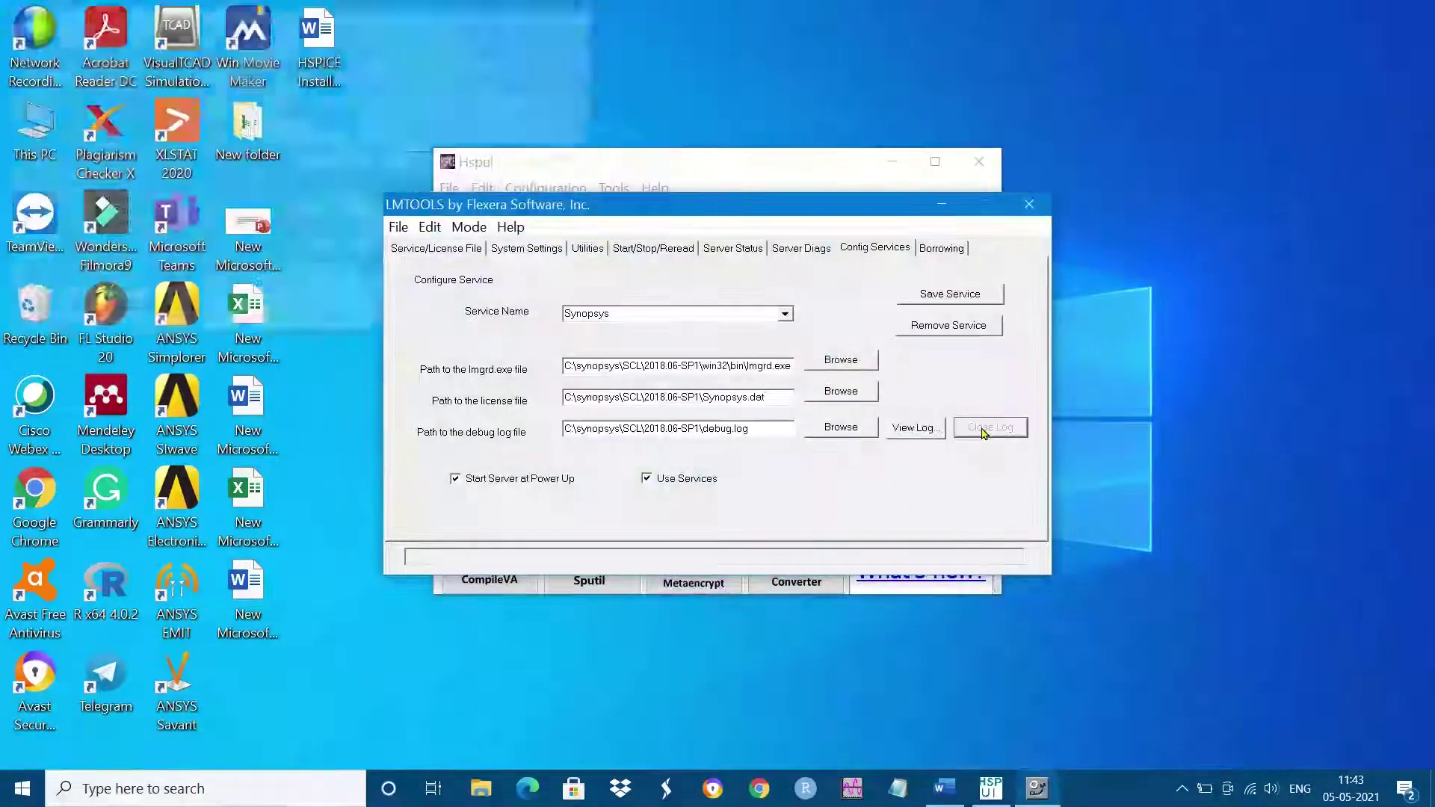
{"action": "left_click", "coordinate": [1029, 204]}
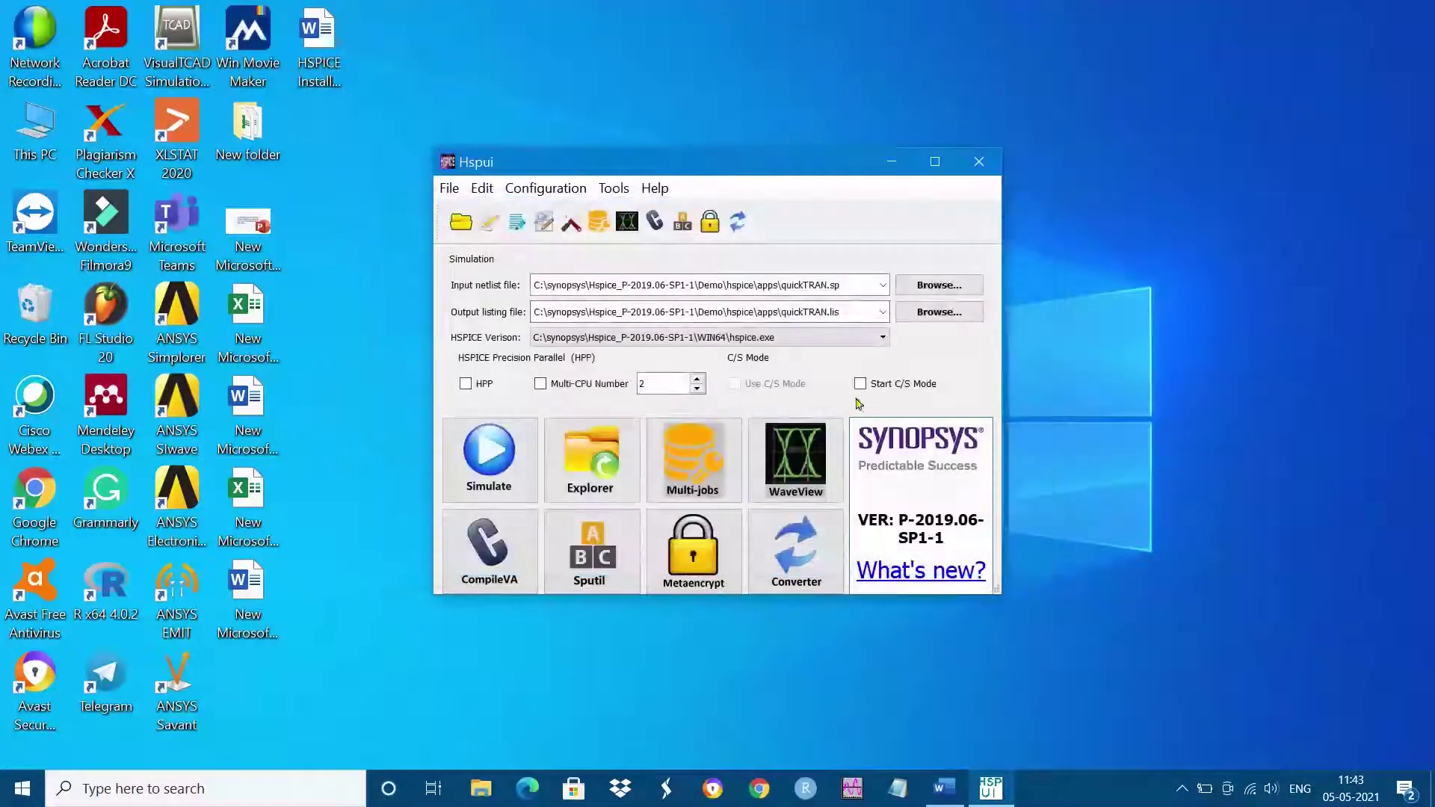
Rerun the quickTRAN.sp simulation and review the job summary near the end of its output listing, closing the listing when done
{"action": "left_click", "coordinate": [486, 468]}
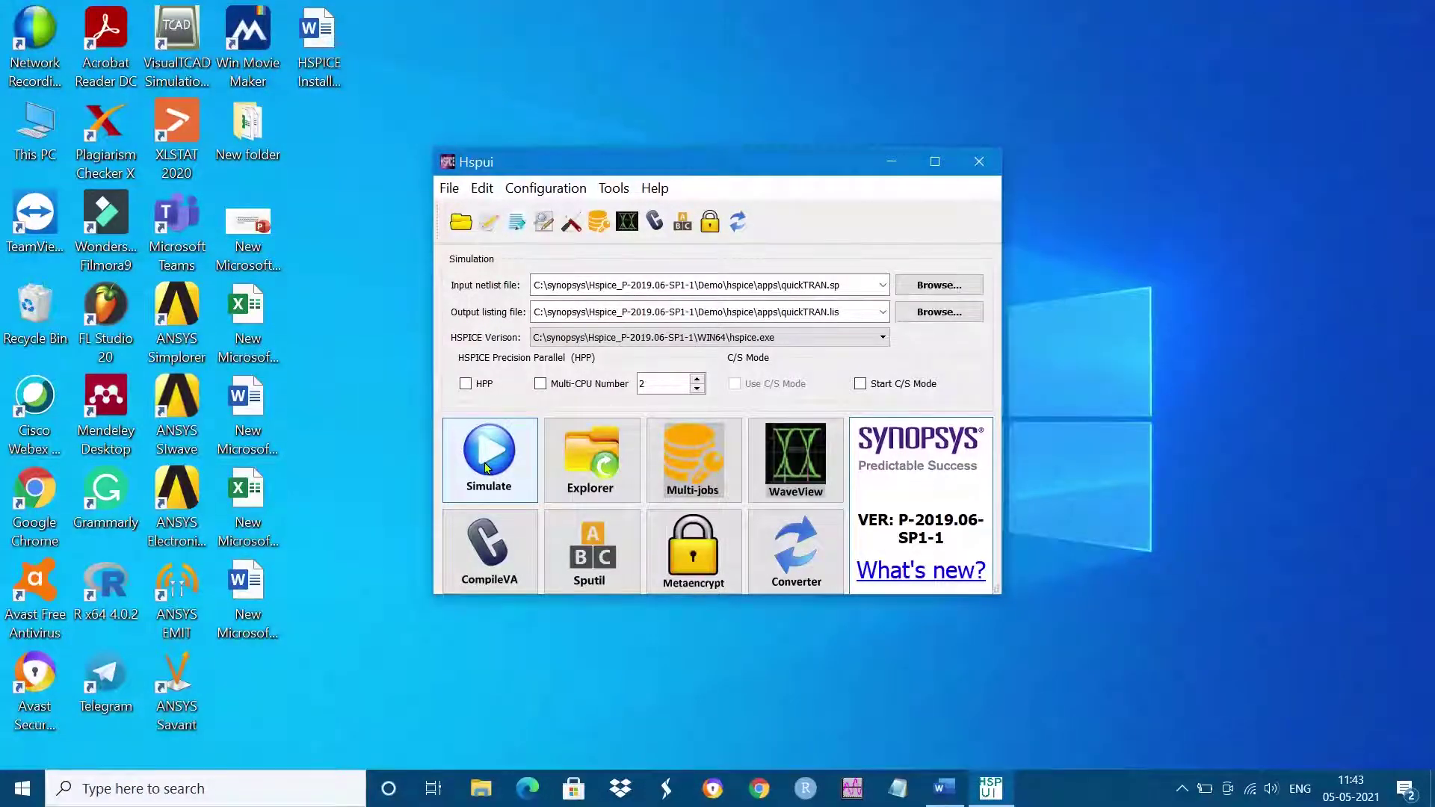
{"action": "left_click", "coordinate": [518, 221]}
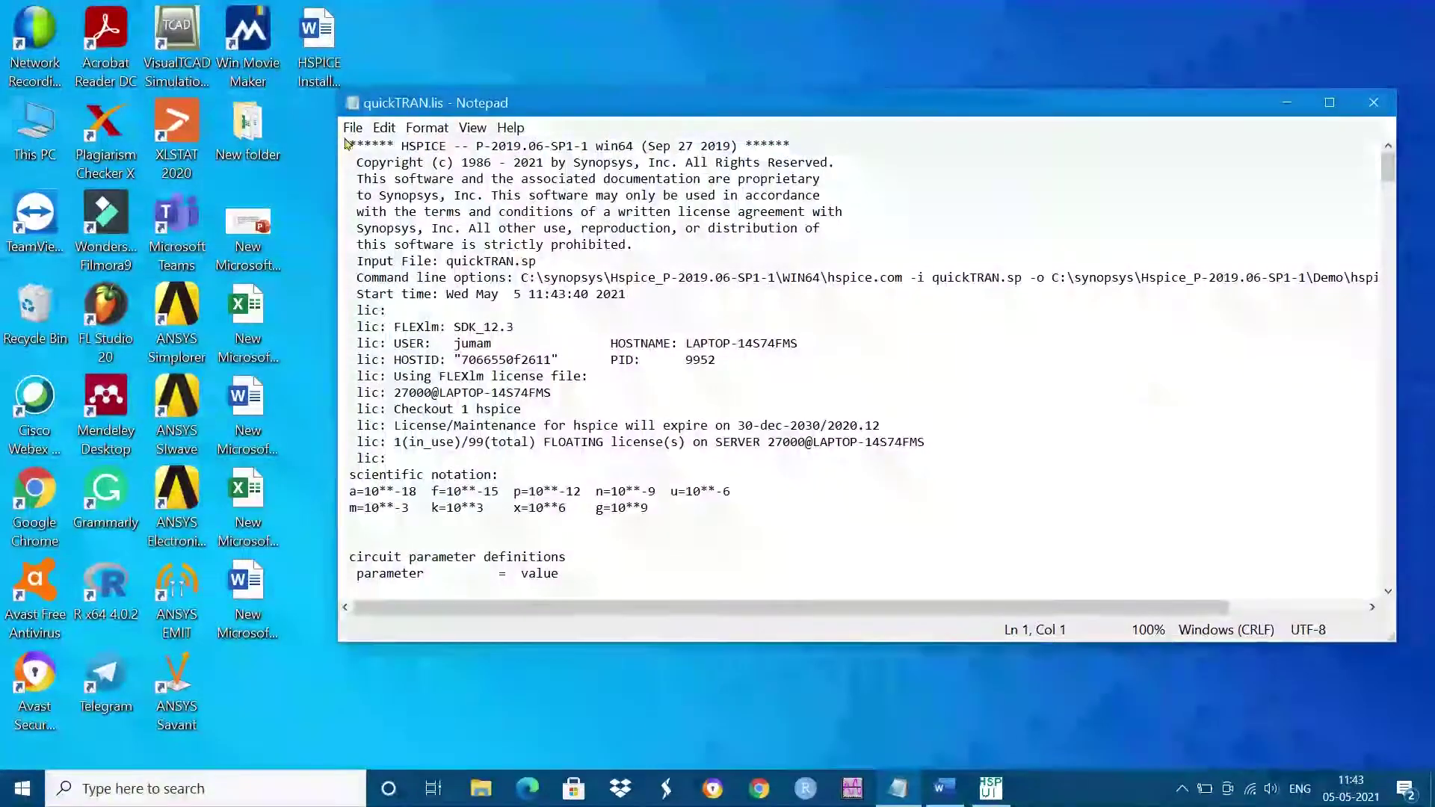
{"action": "left_click_drag", "start_coordinate": [1393, 170], "coordinate": [1349, 573]}
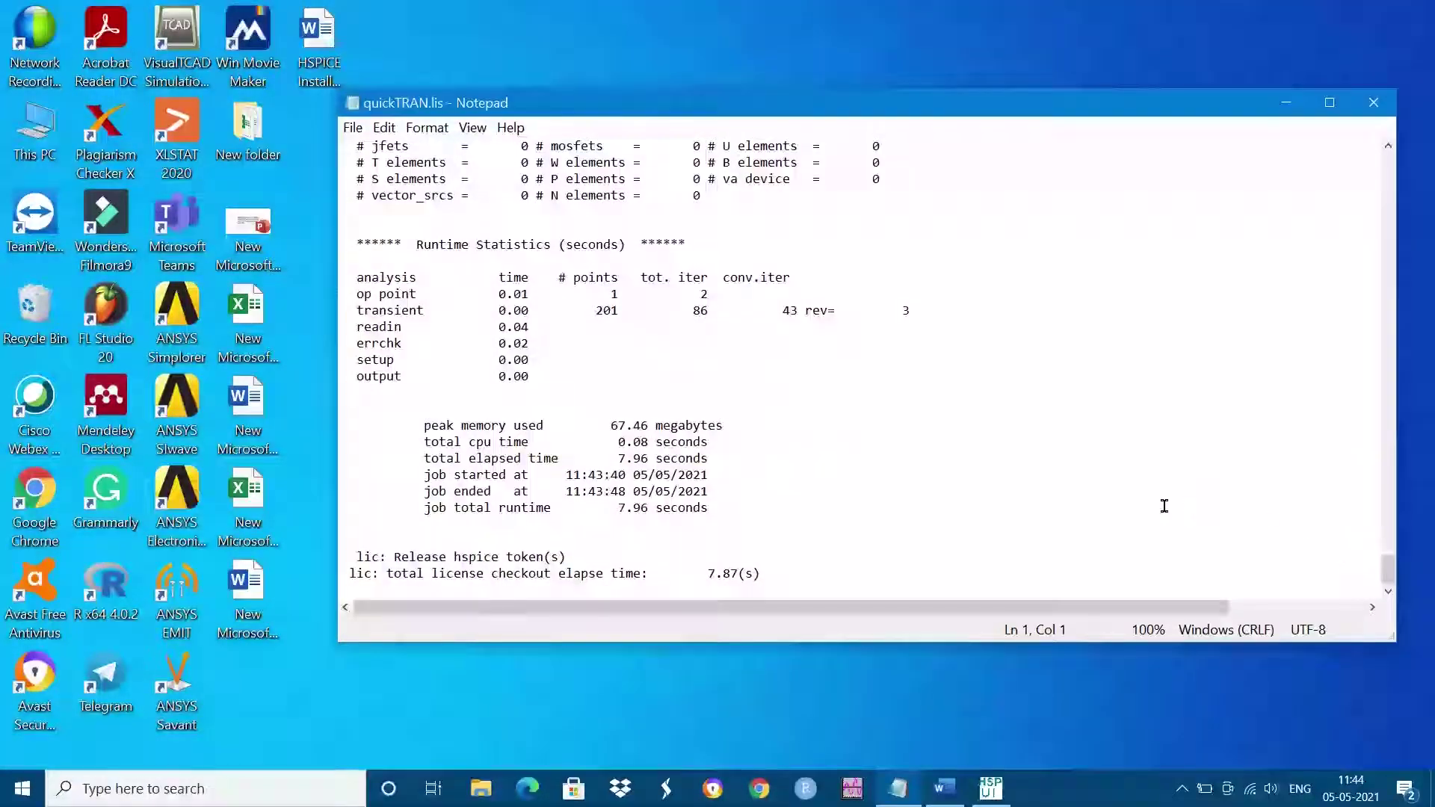
{"action": "scroll", "coordinate": [957, 440], "scroll_direction": "up", "scroll_amount": 3}
{"action": "scroll", "coordinate": [957, 440], "scroll_direction": "up", "scroll_amount": 7}
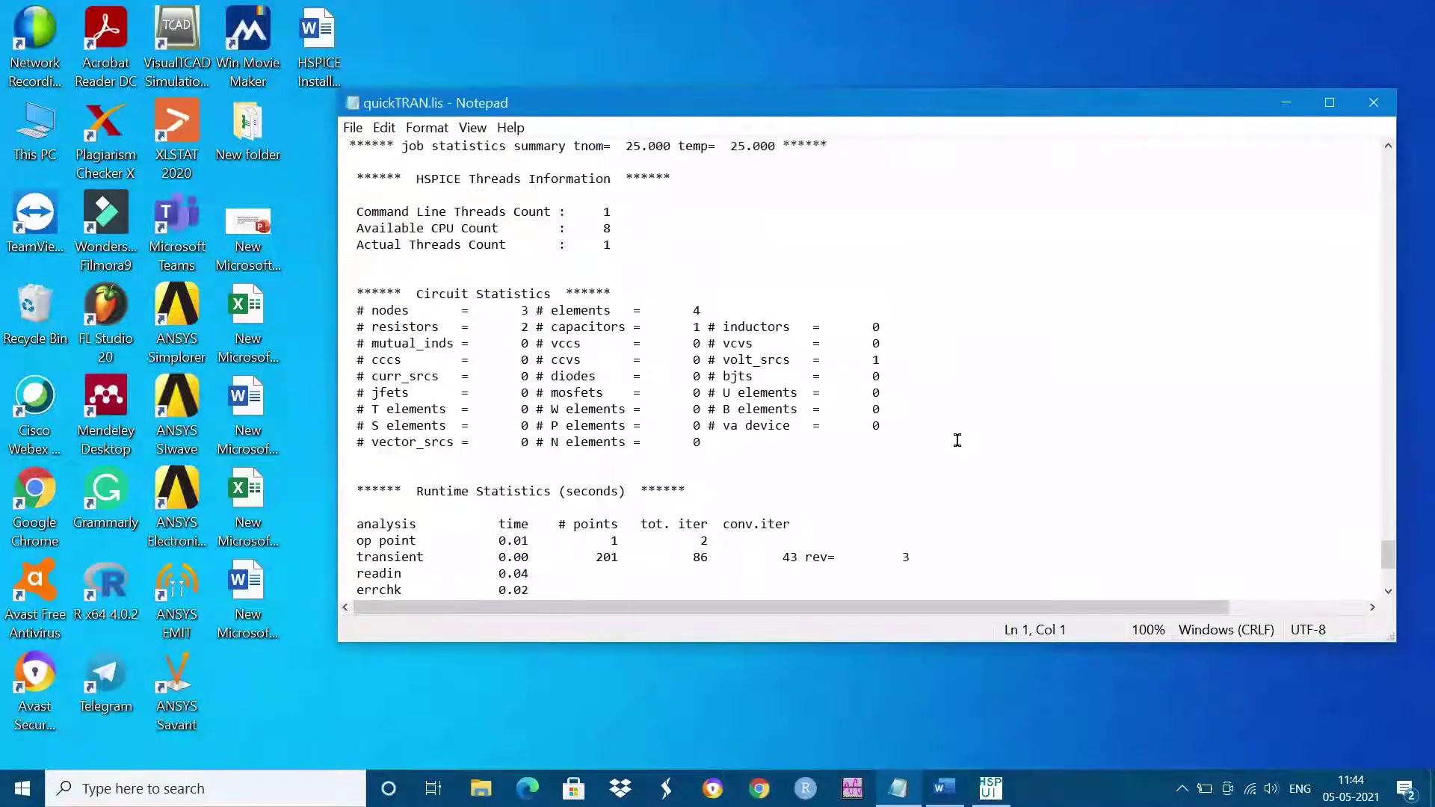
{"action": "left_click_drag", "start_coordinate": [387, 323], "coordinate": [765, 471]}
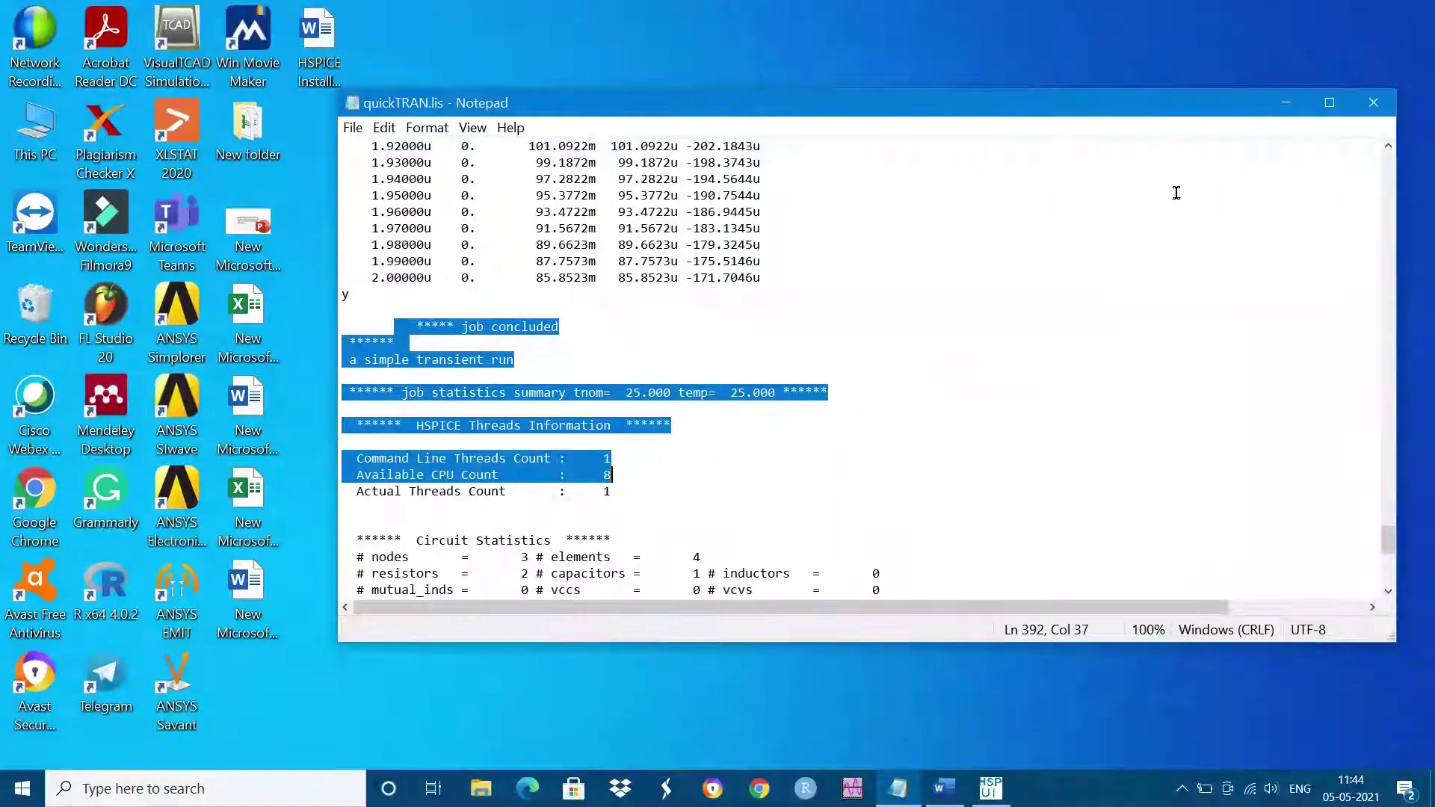
{"action": "left_click", "coordinate": [1373, 103]}
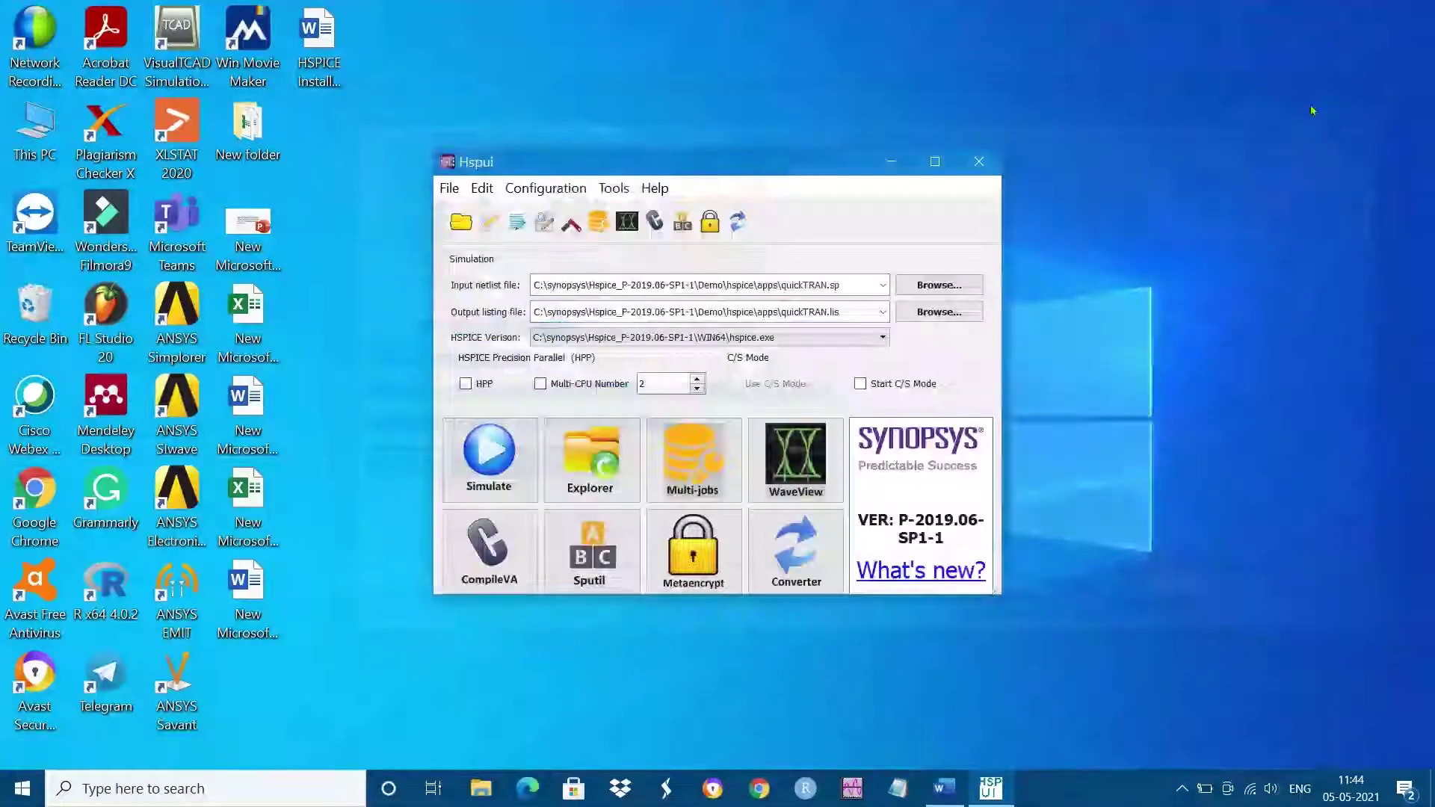
Try to view the simulation waveforms with WaveView, dismiss the message and close the AvanWaves window
{"action": "left_click", "coordinate": [793, 460]}
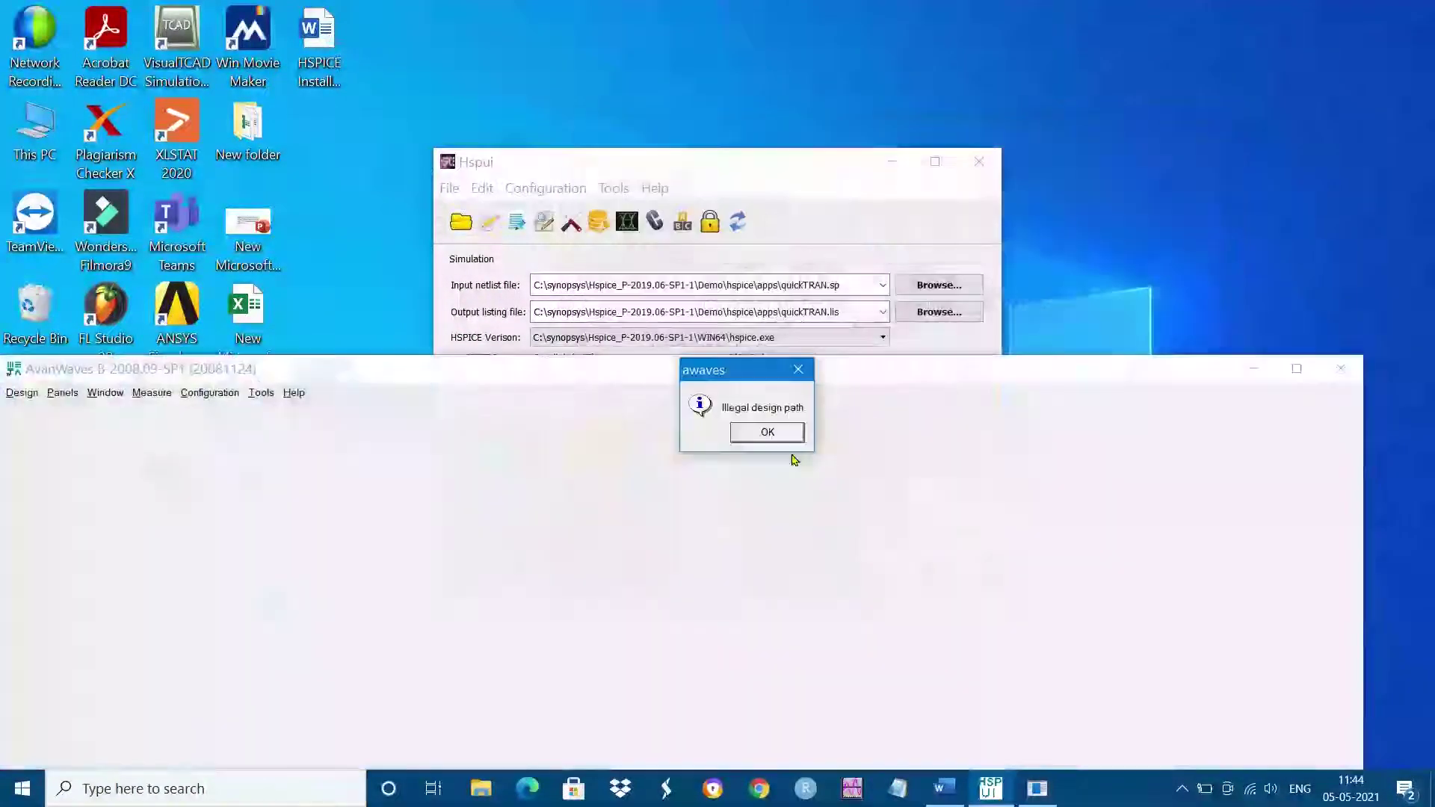
{"action": "left_click", "coordinate": [768, 432]}
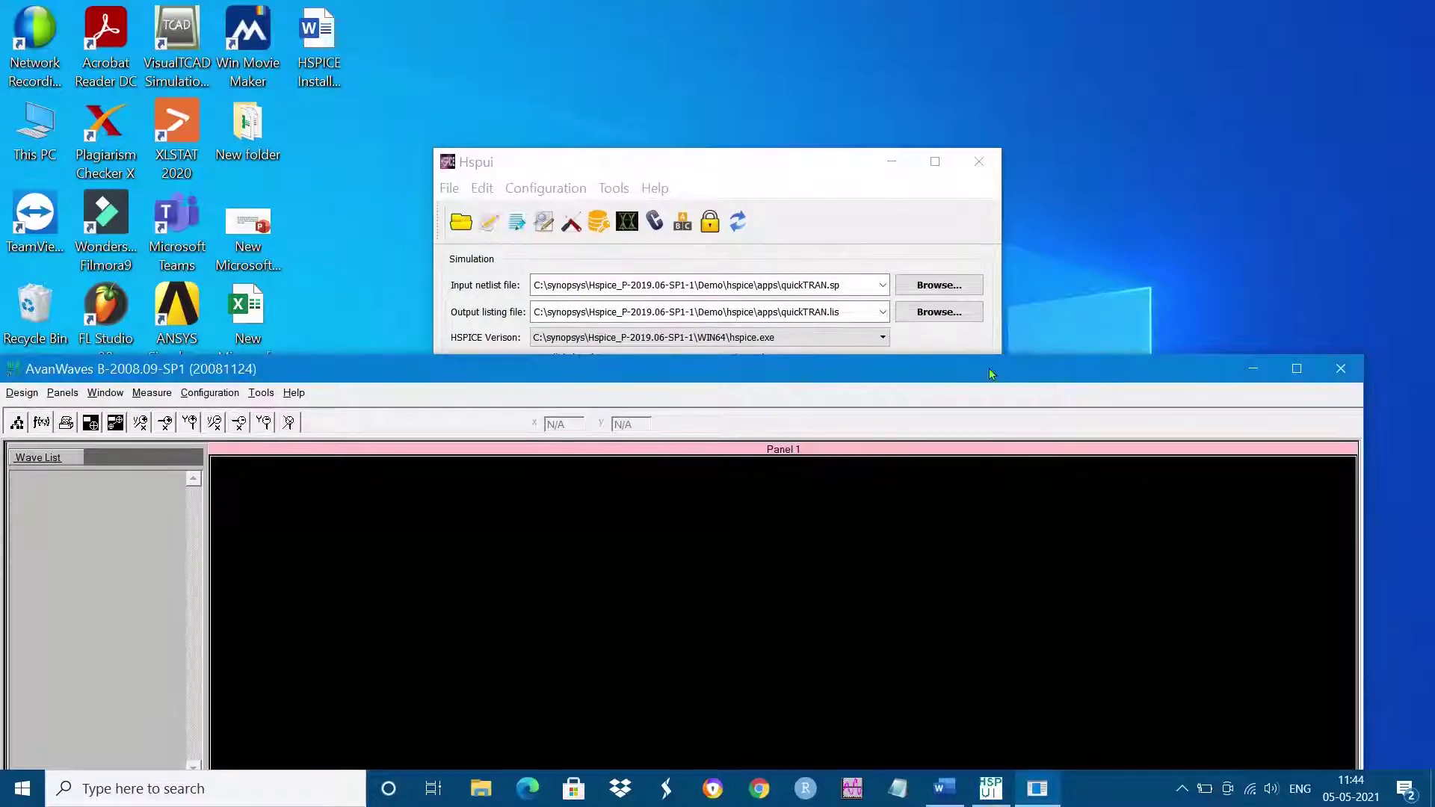
{"action": "left_click", "coordinate": [1340, 369]}
Check the WaveView executable path in the default launch options and accept the dialog
{"action": "left_click", "coordinate": [566, 192]}
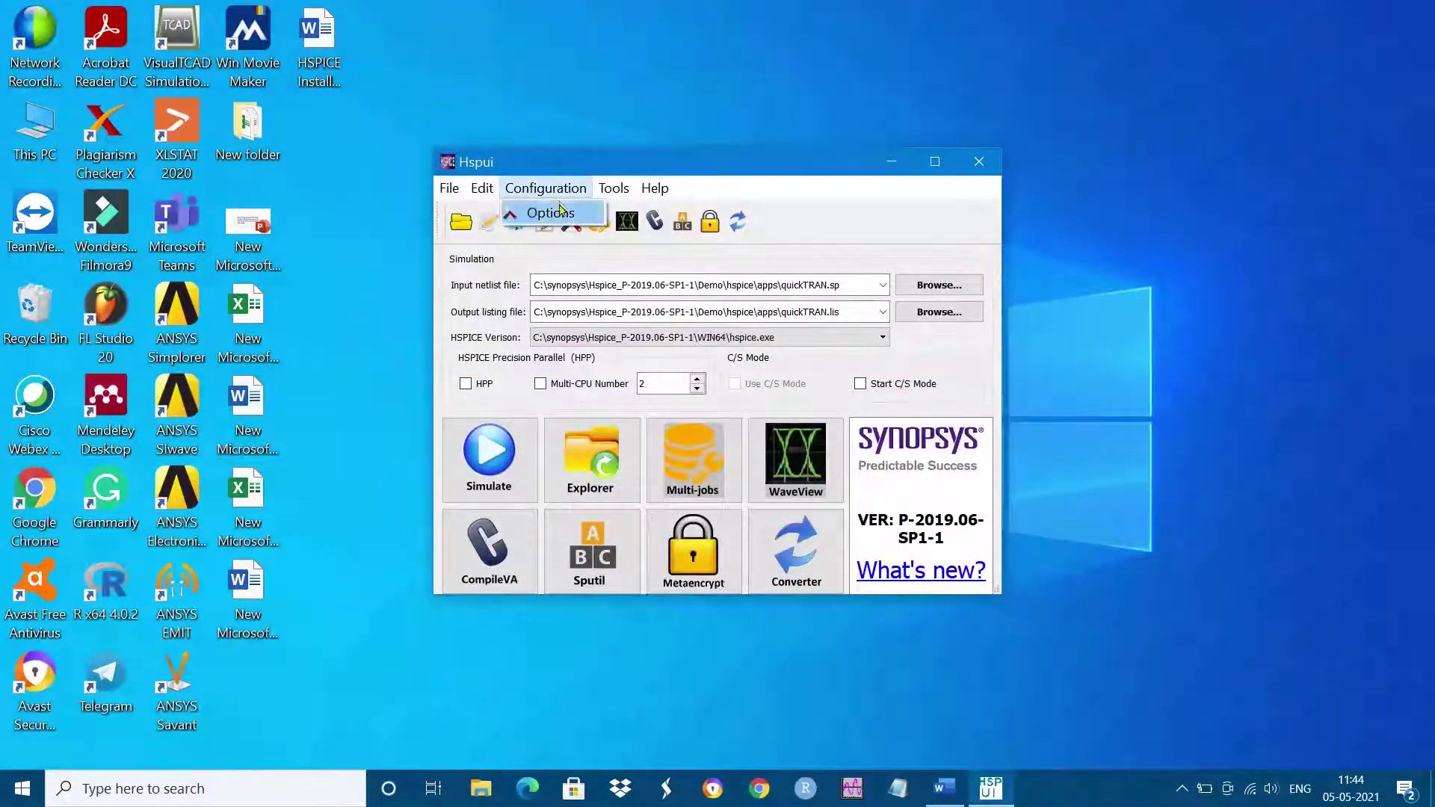
{"action": "left_click", "coordinate": [551, 214]}
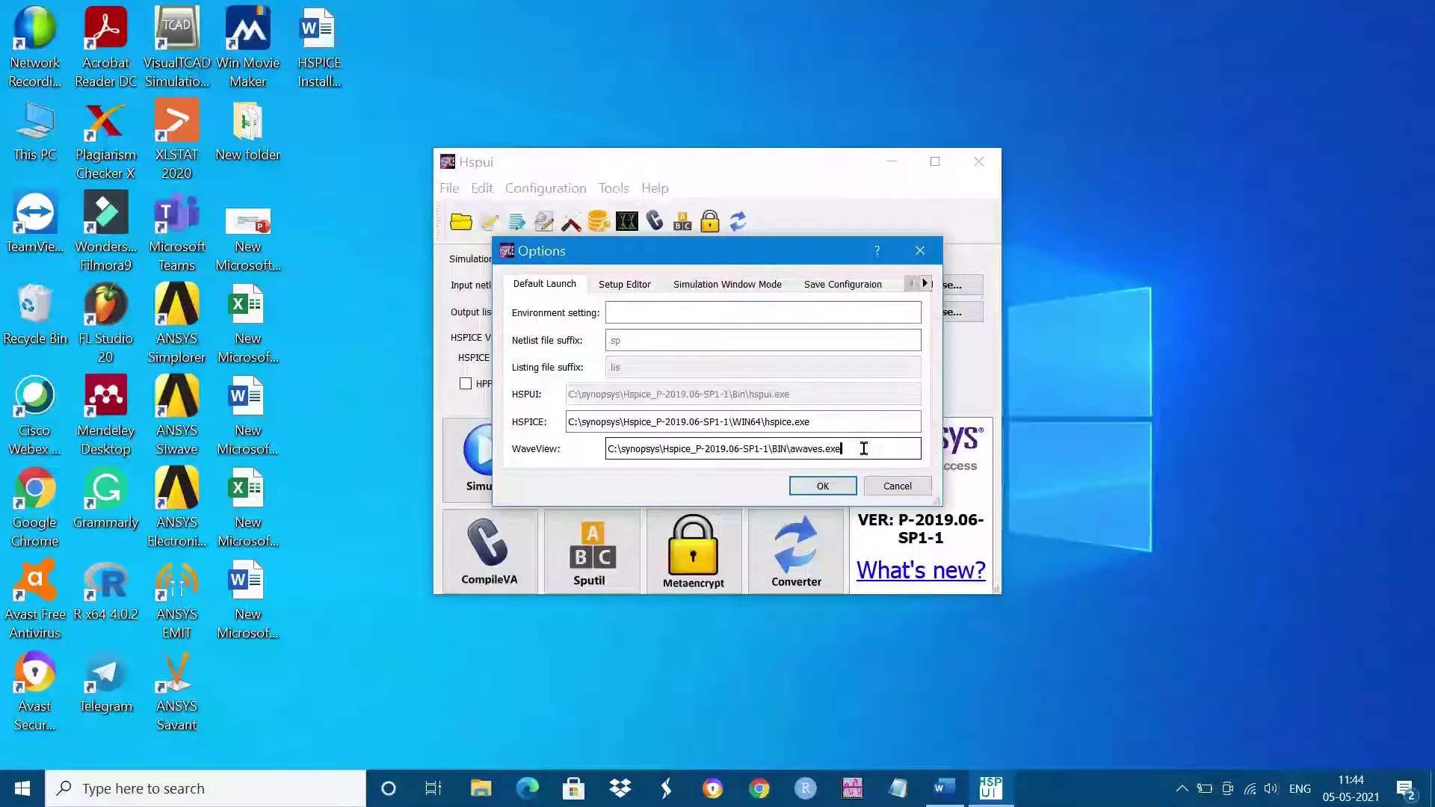
{"action": "left_click_drag", "start_coordinate": [864, 449], "coordinate": [593, 450]}
{"action": "left_click", "coordinate": [822, 486]}
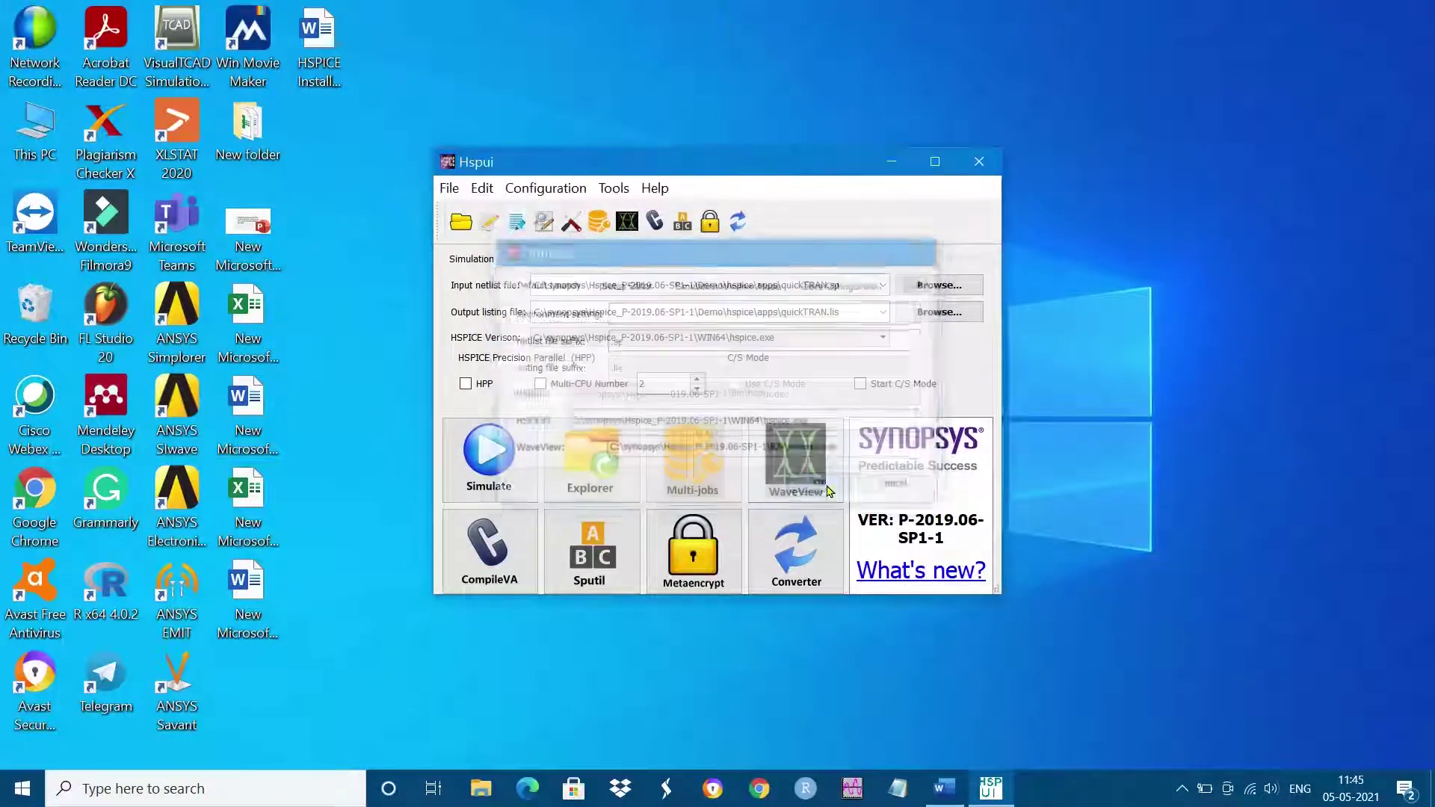
Relaunch WaveView for the quickTRAN simulation, dismiss the message and open the Results Browser
{"action": "left_click", "coordinate": [805, 467]}
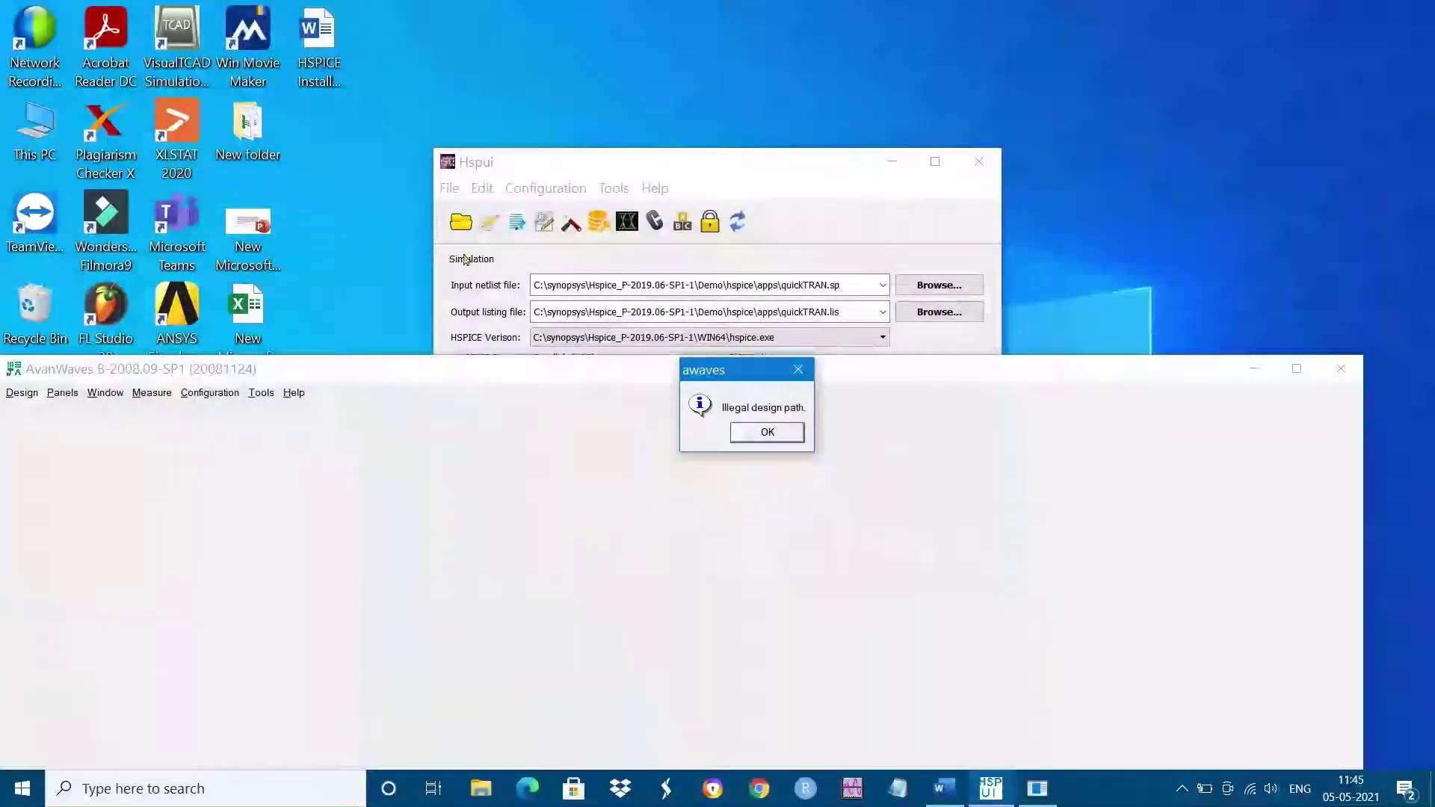
{"action": "left_click", "coordinate": [735, 435]}
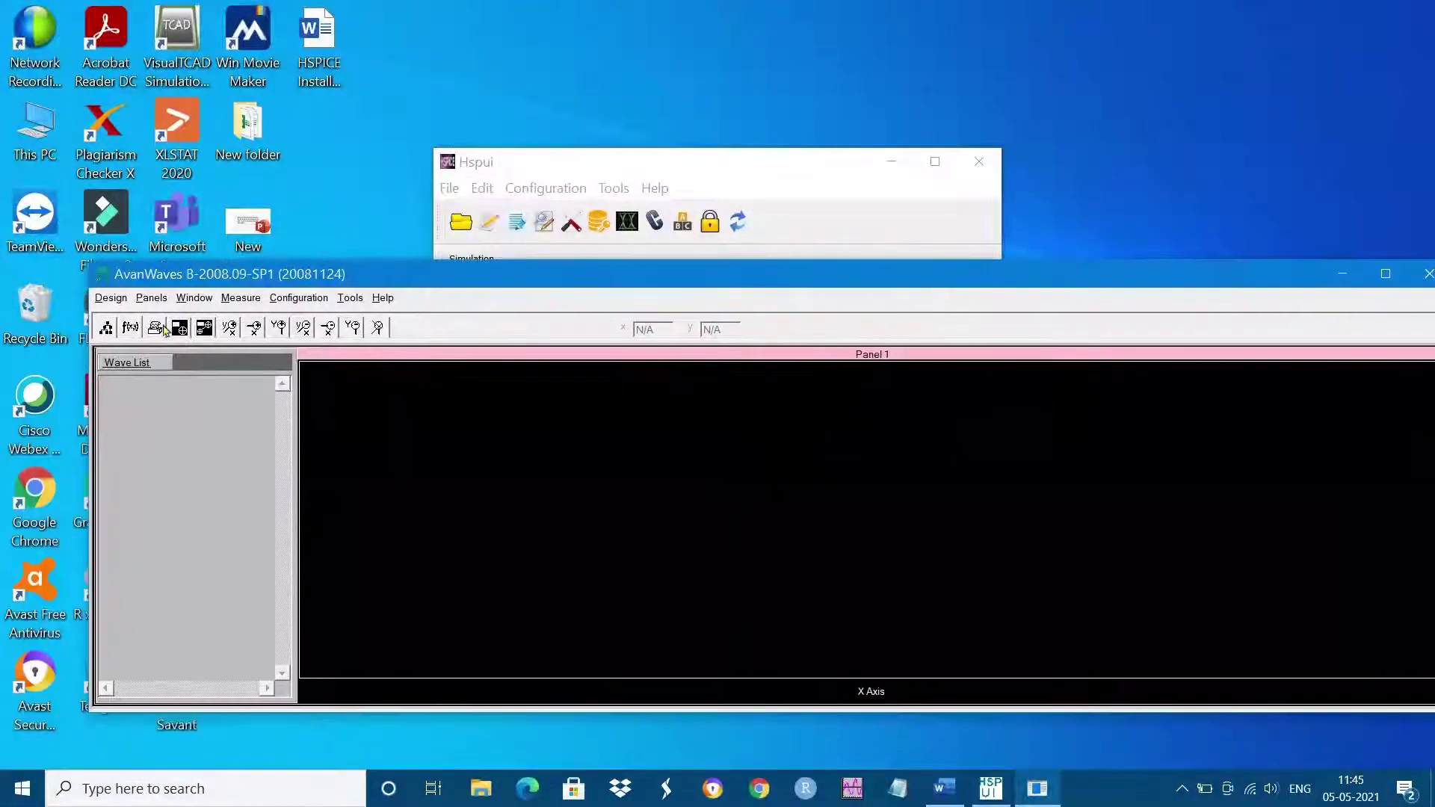
{"action": "left_click", "coordinate": [106, 329]}
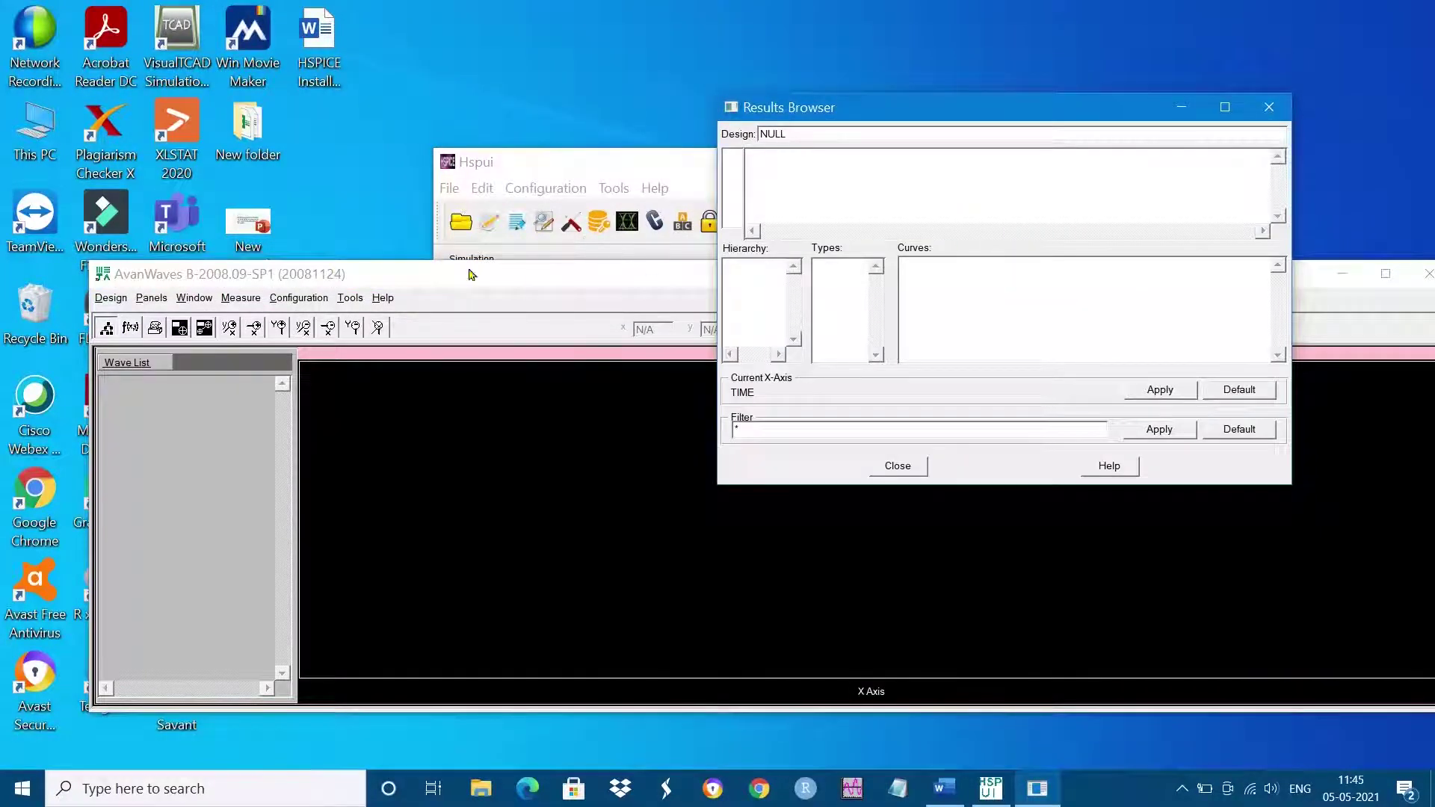
Try to open the quickTRAN.sp design from the apps folder and select its transient entry in the Results Browser
{"action": "left_click", "coordinate": [105, 298]}
{"action": "key", "text": "Right"}
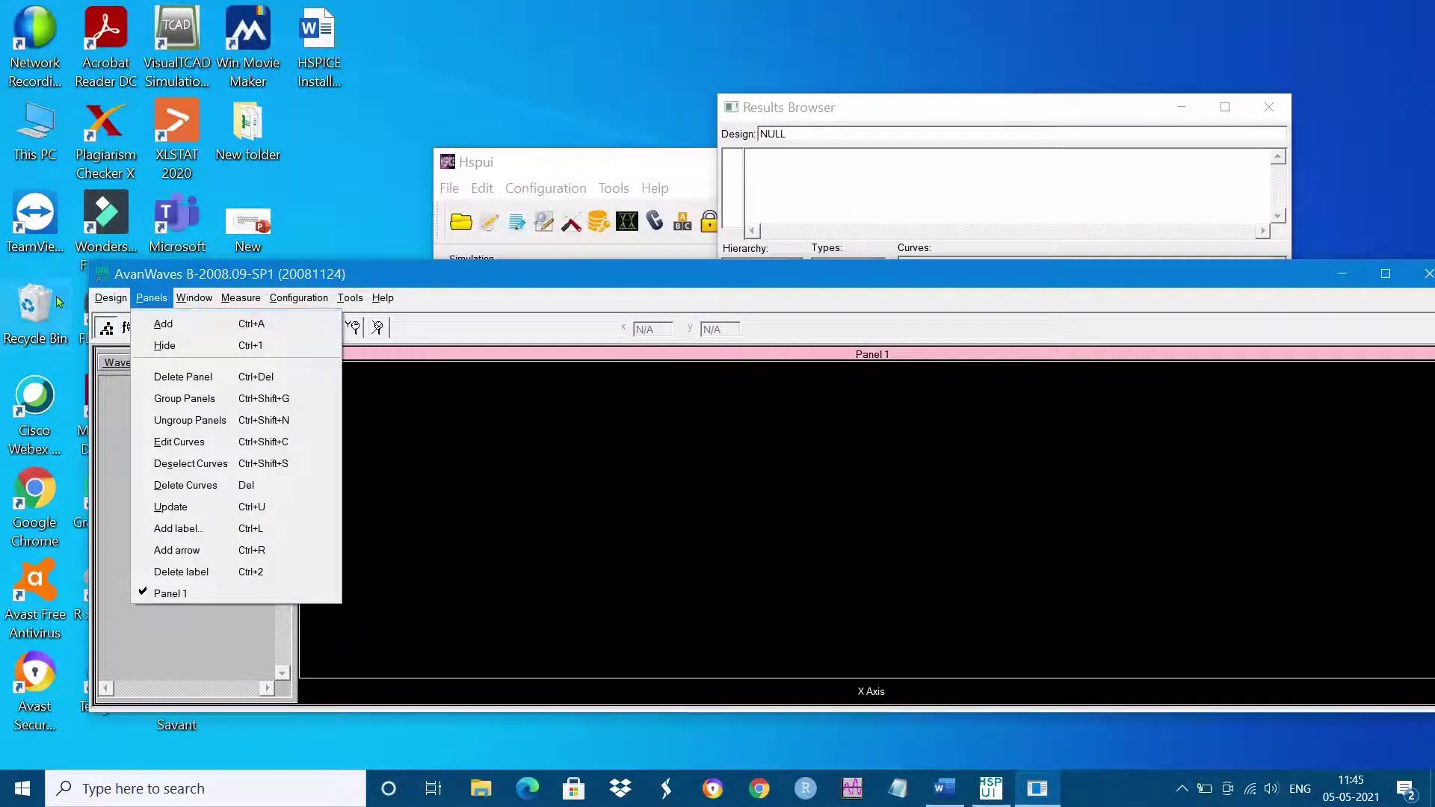
{"action": "left_click", "coordinate": [111, 297]}
{"action": "left_click", "coordinate": [119, 322]}
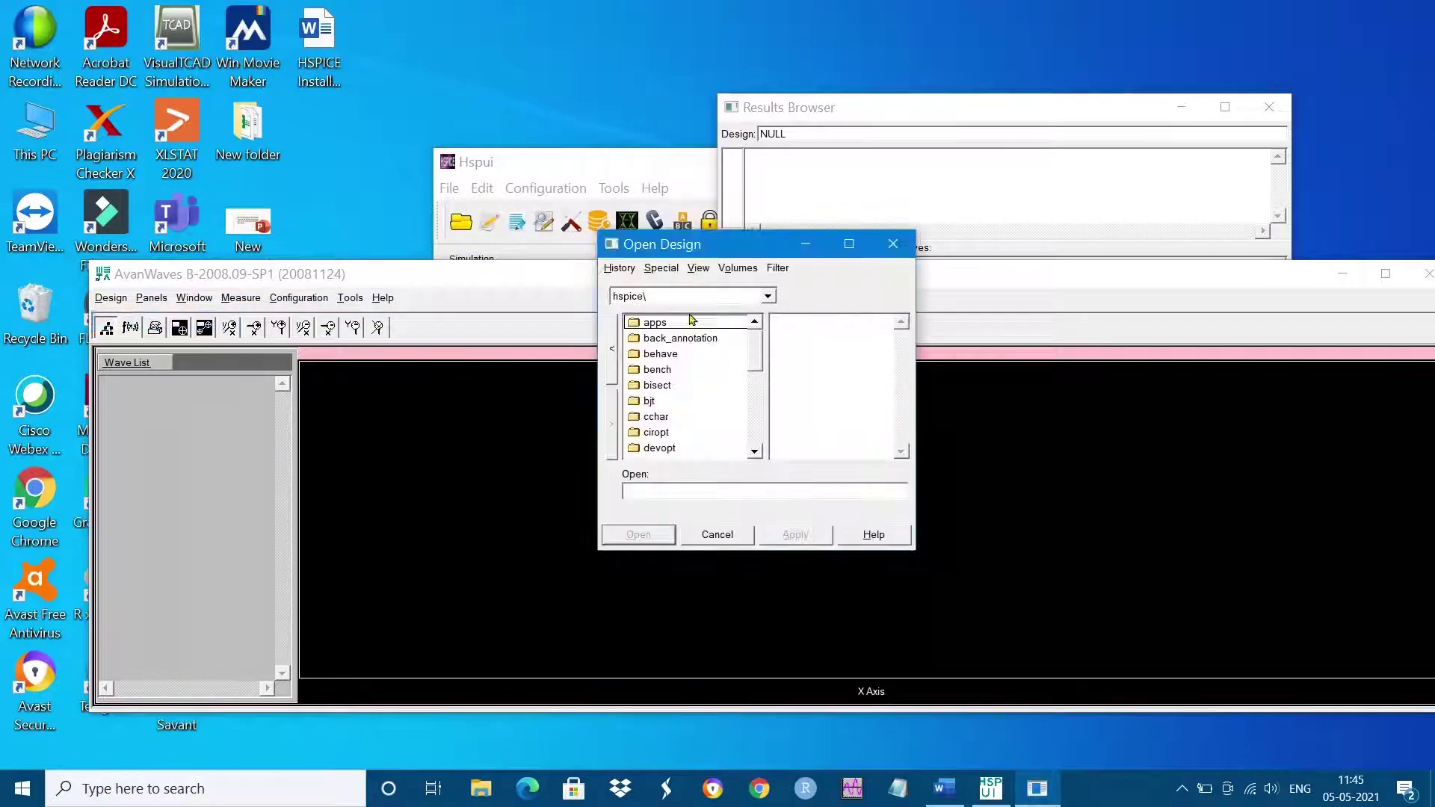
{"action": "double_click", "coordinate": [691, 321]}
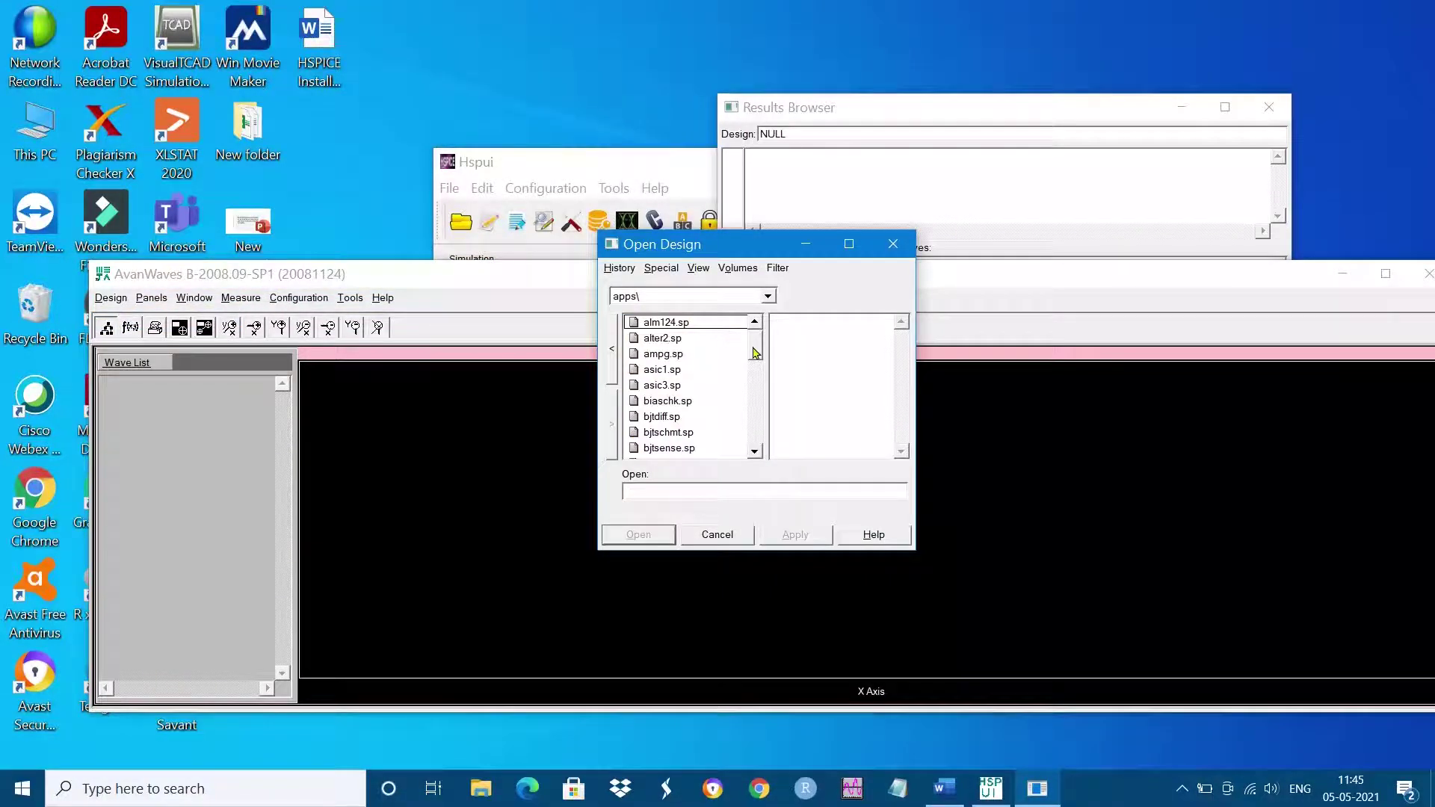
{"action": "left_click_drag", "start_coordinate": [755, 351], "coordinate": [755, 411]}
{"action": "left_click", "coordinate": [690, 437]}
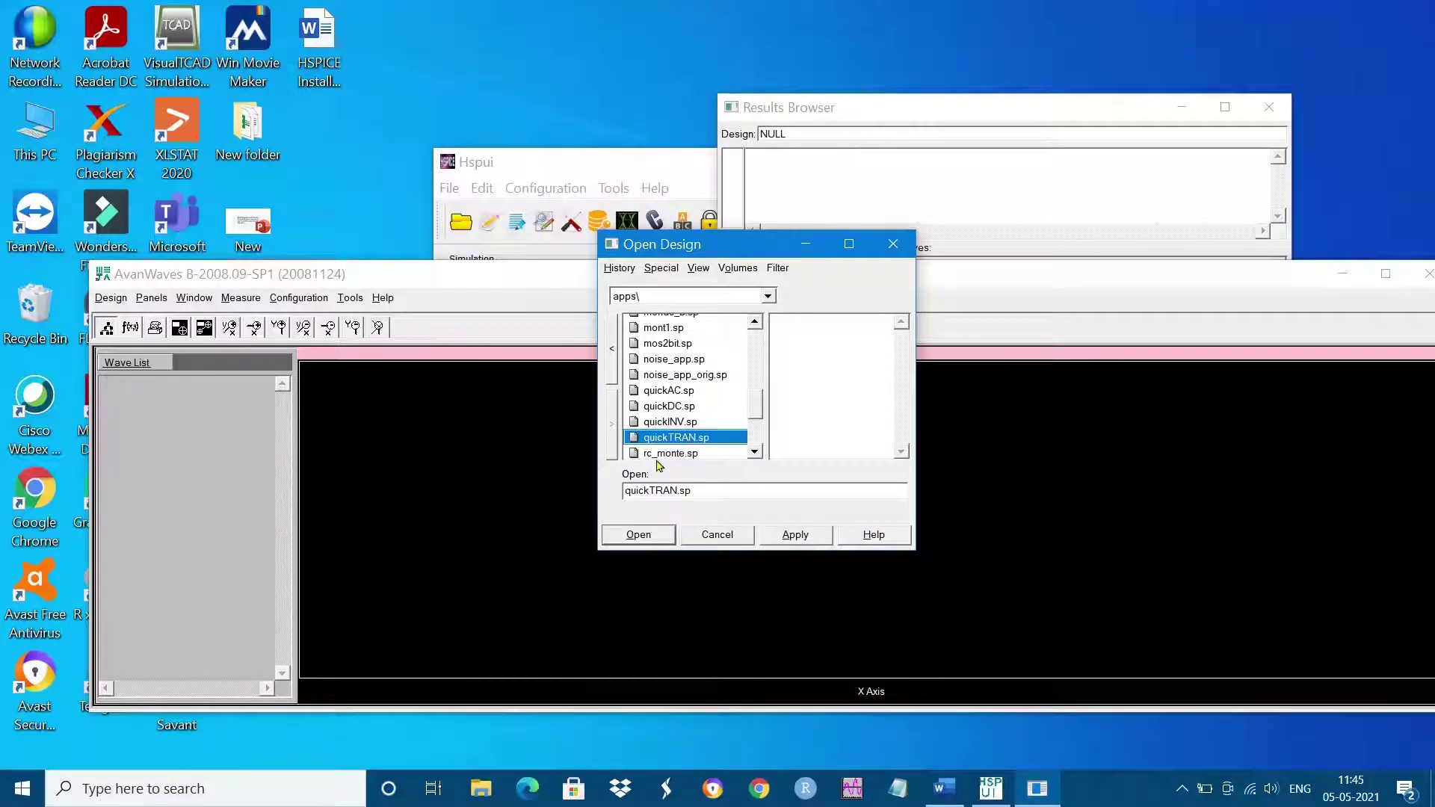
{"action": "left_click", "coordinate": [655, 534]}
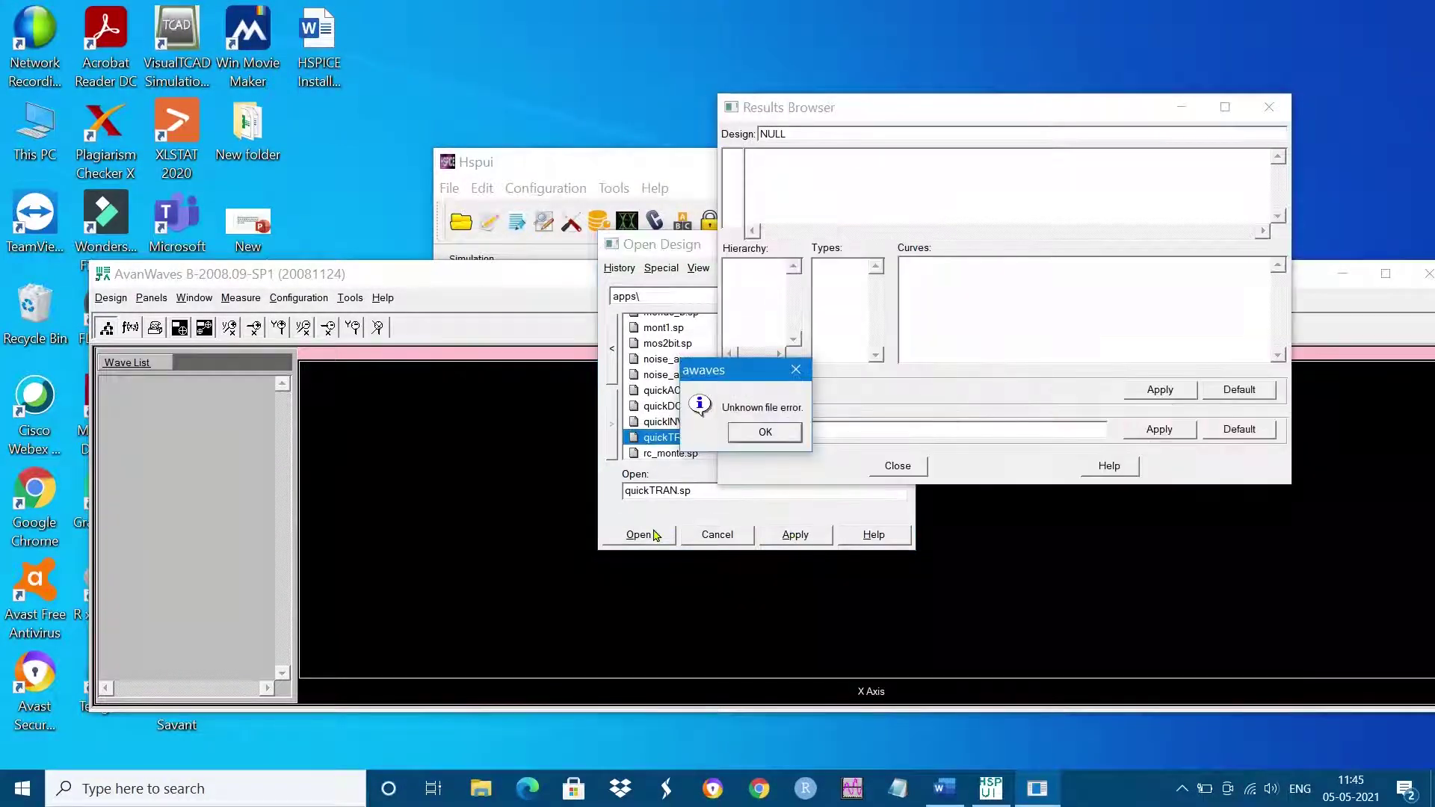
{"action": "left_click", "coordinate": [765, 432]}
{"action": "left_click", "coordinate": [796, 157]}
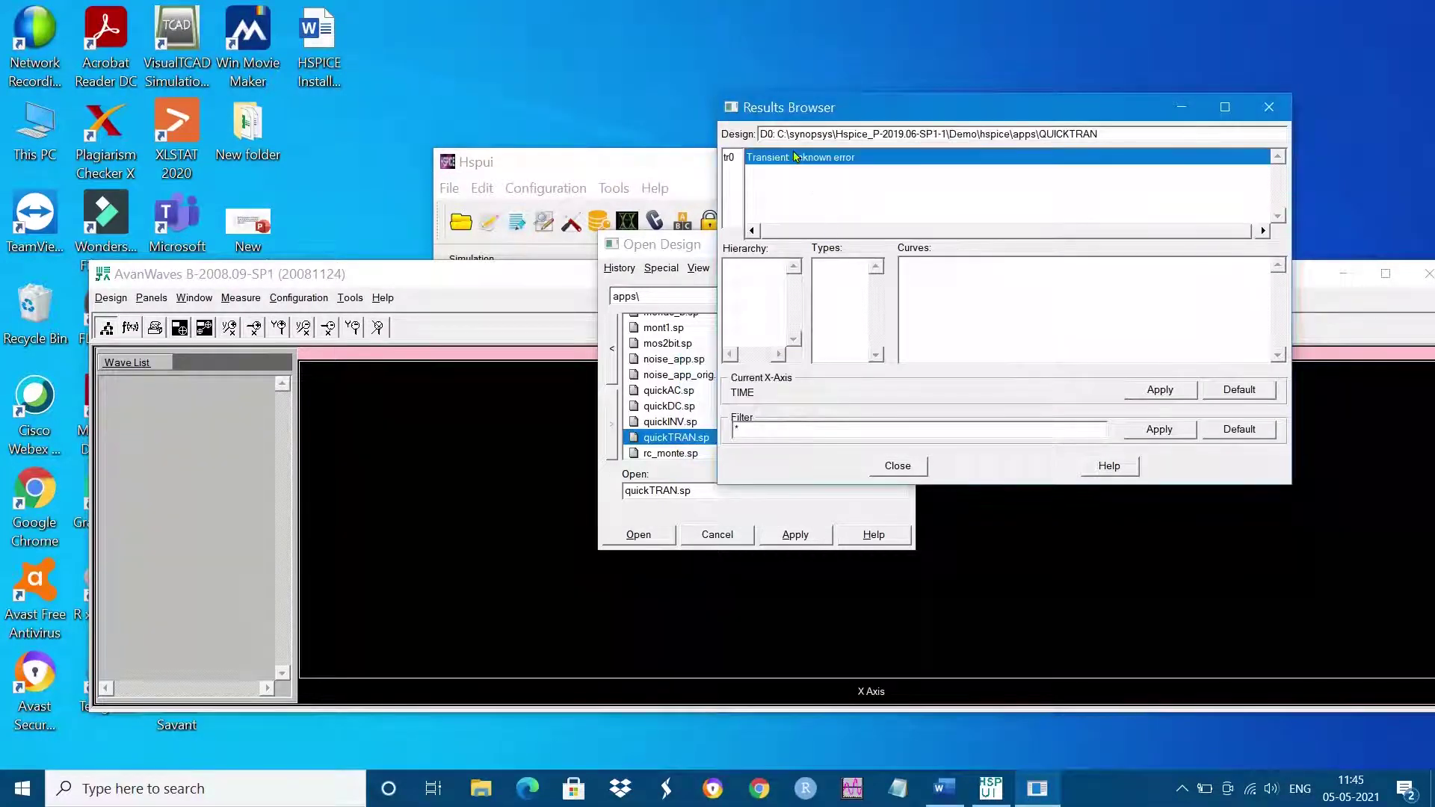
Retry opening the quickTRAN.sp design, dismiss the message and close the Open Design dialog
{"action": "left_click", "coordinate": [639, 534]}
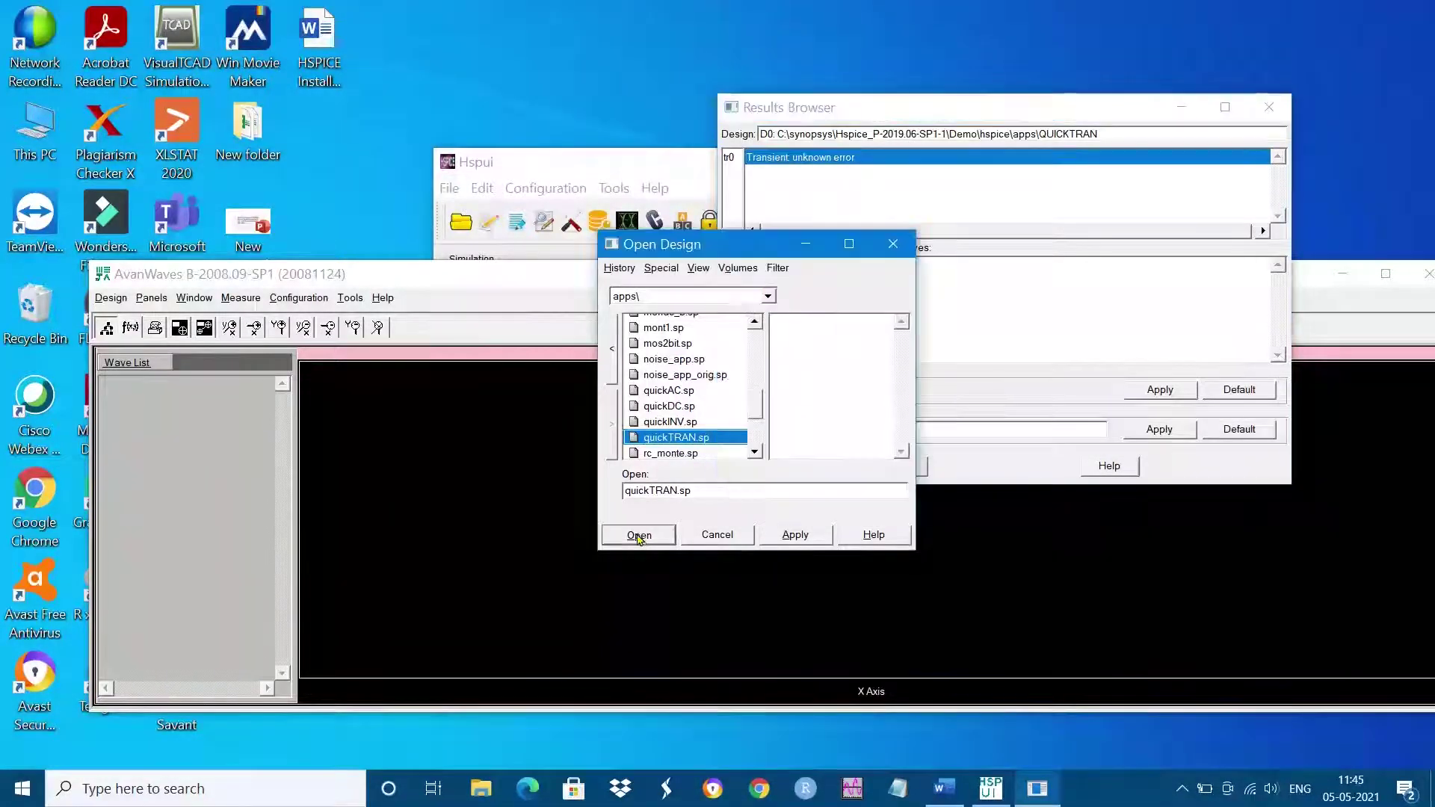
{"action": "left_click", "coordinate": [791, 436]}
{"action": "left_click", "coordinate": [895, 245]}
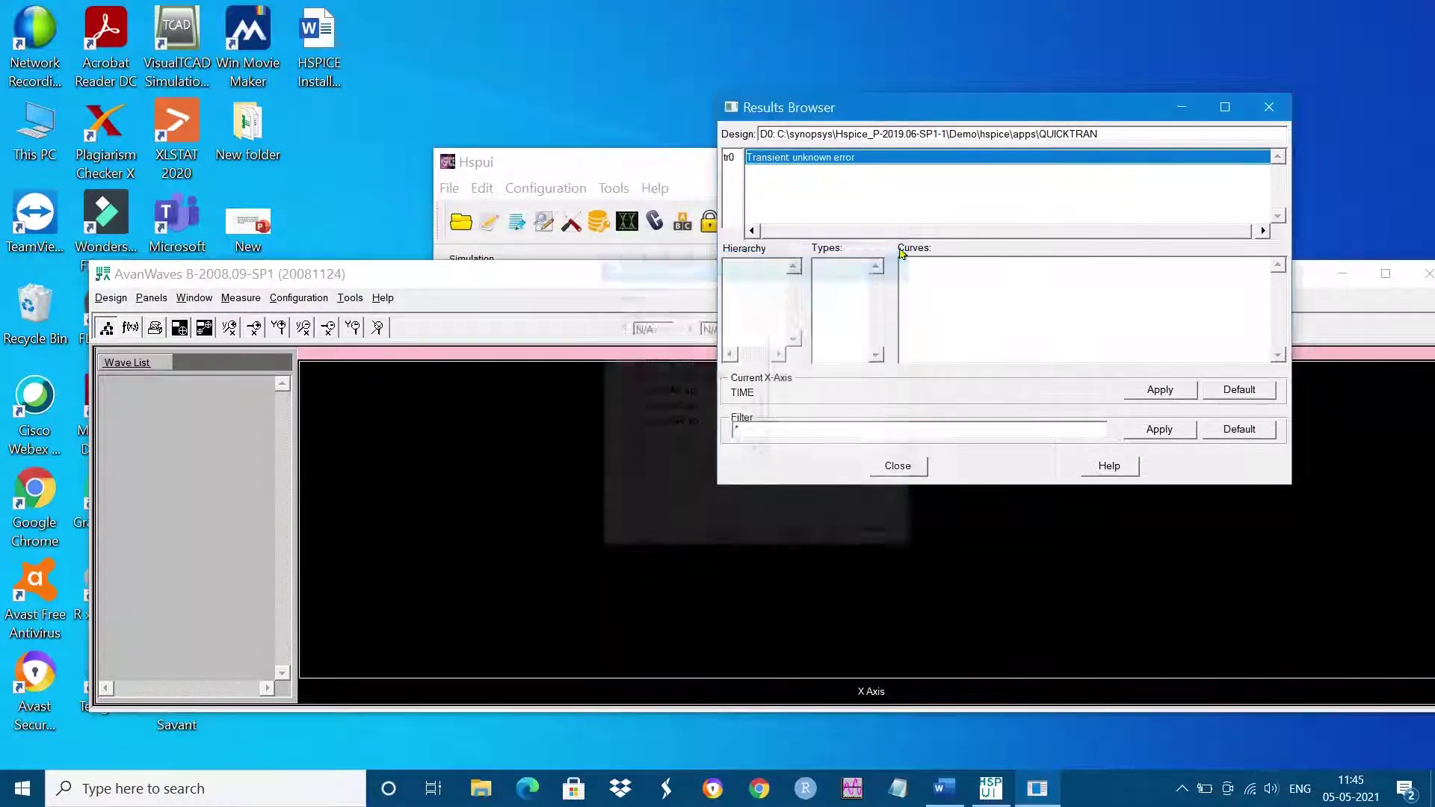
Close the Results Browser, AvanWaves and Hspui windows
{"action": "left_click", "coordinate": [1269, 106]}
{"action": "left_click_drag", "start_coordinate": [1302, 274], "coordinate": [1194, 189]}
{"action": "left_click", "coordinate": [1321, 190]}
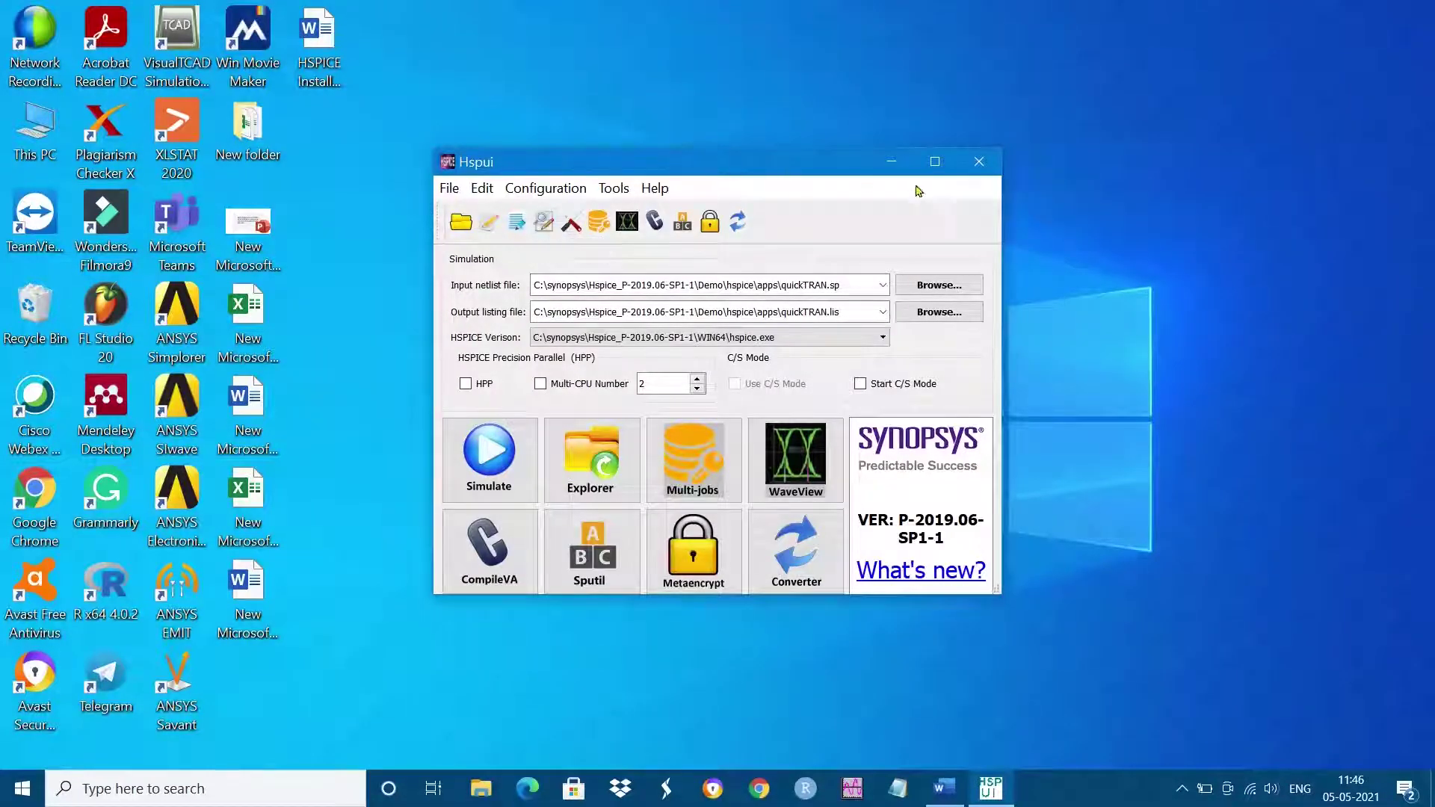
{"action": "left_click", "coordinate": [972, 166]}
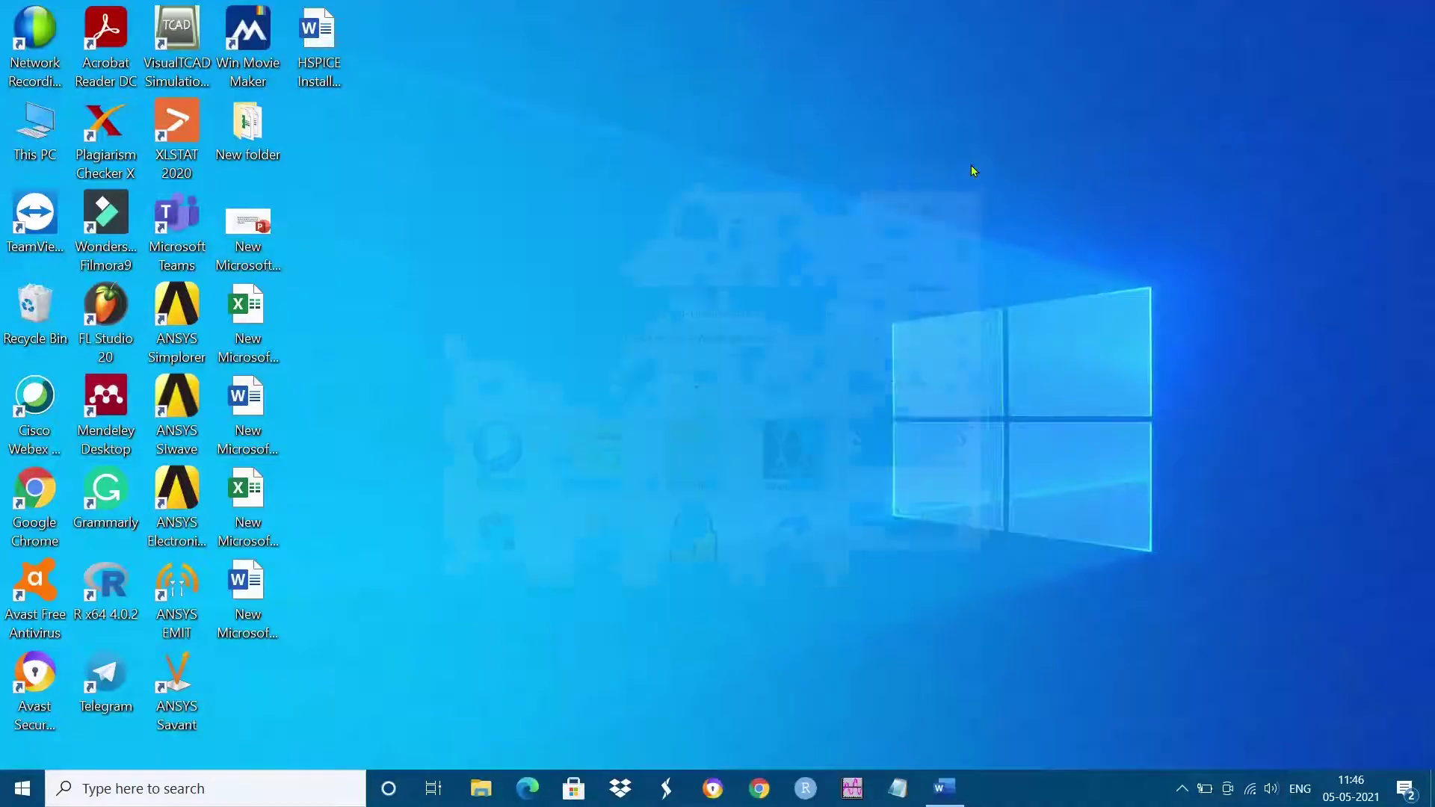
In Chrome, search the web for "synopsys hspice p-2019.06-sp1-1", look through the results and close the browser
{"action": "left_click", "coordinate": [758, 783]}
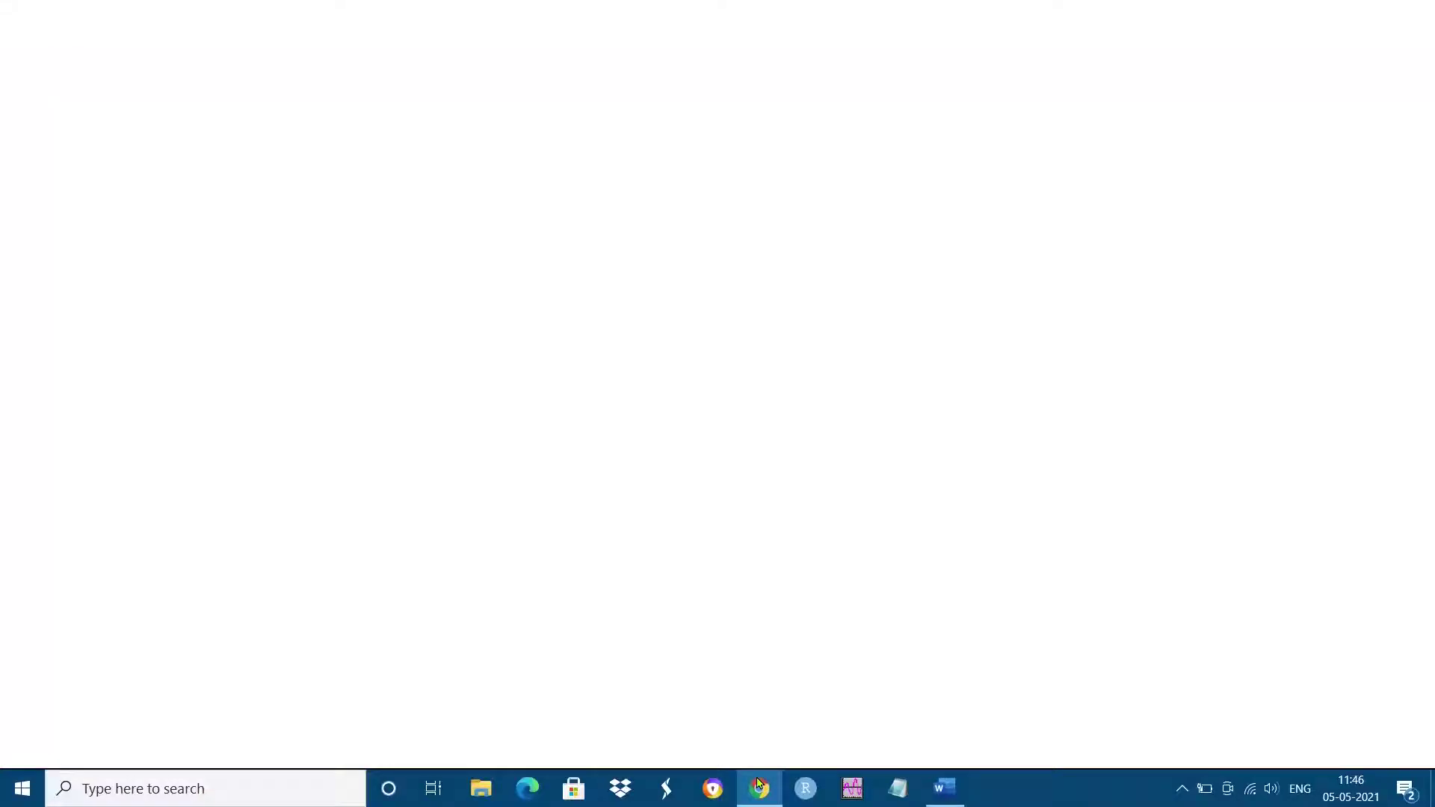
{"action": "type", "text": "sy"}
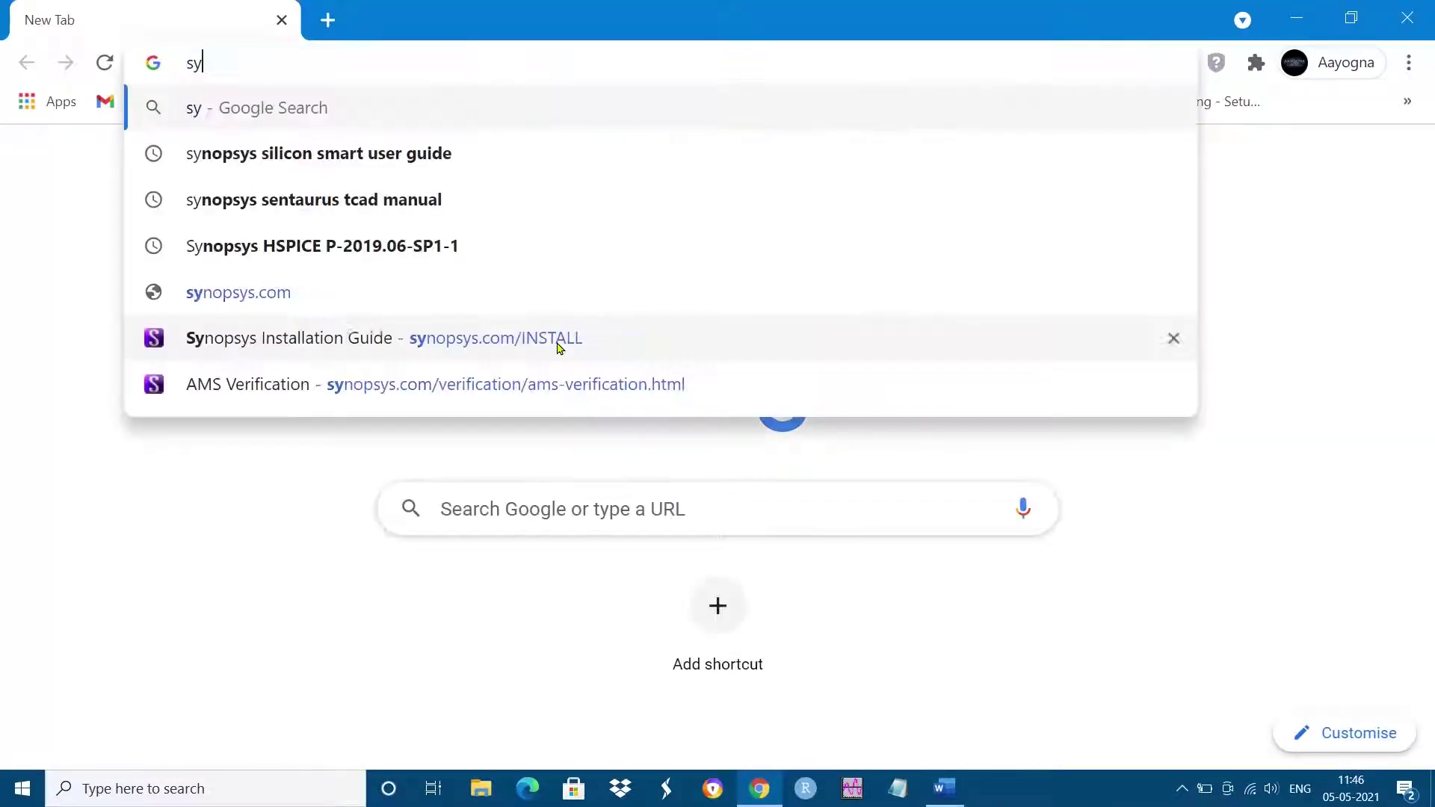
{"action": "type", "text": "no"}
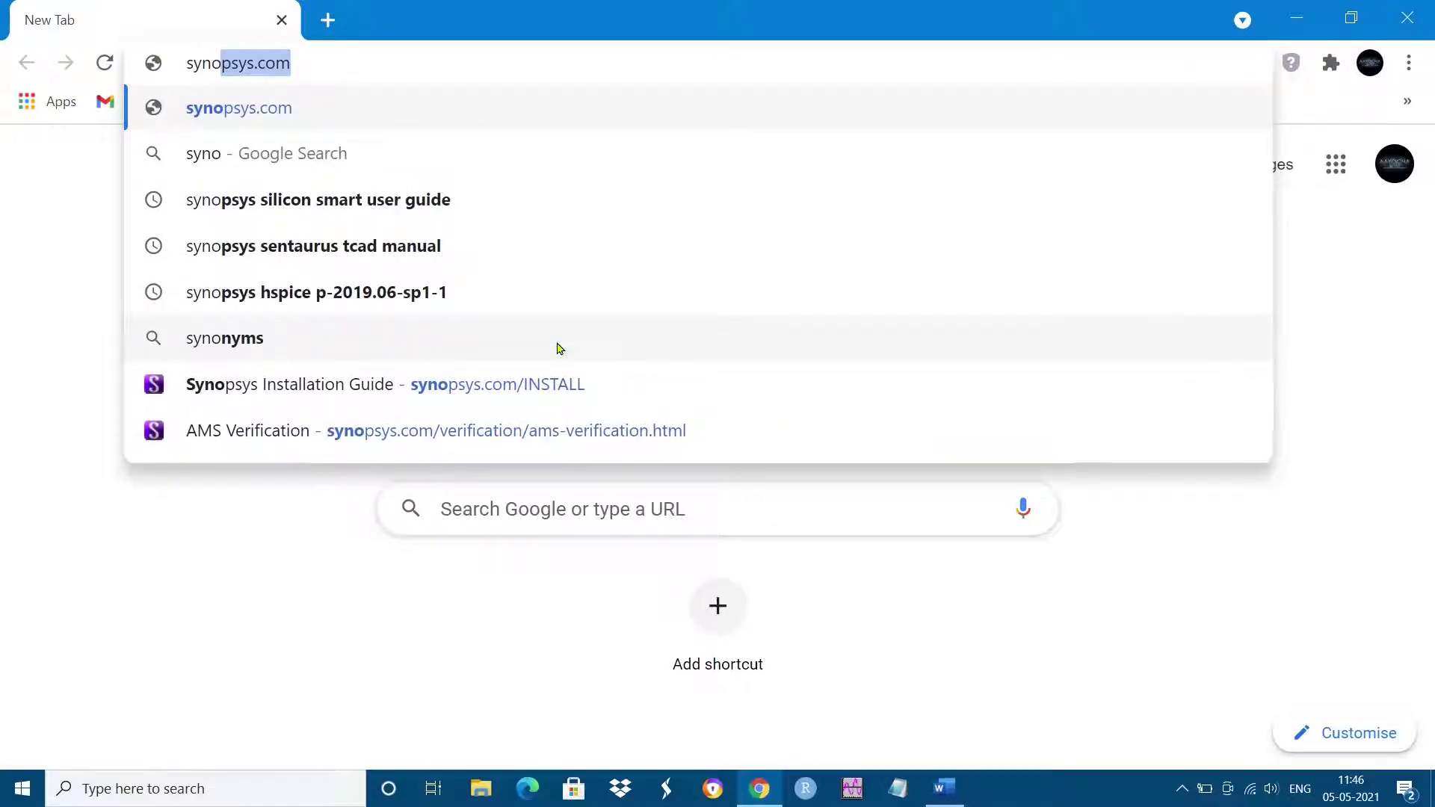
{"action": "key", "text": "Down"}
{"action": "key", "text": "Down"}
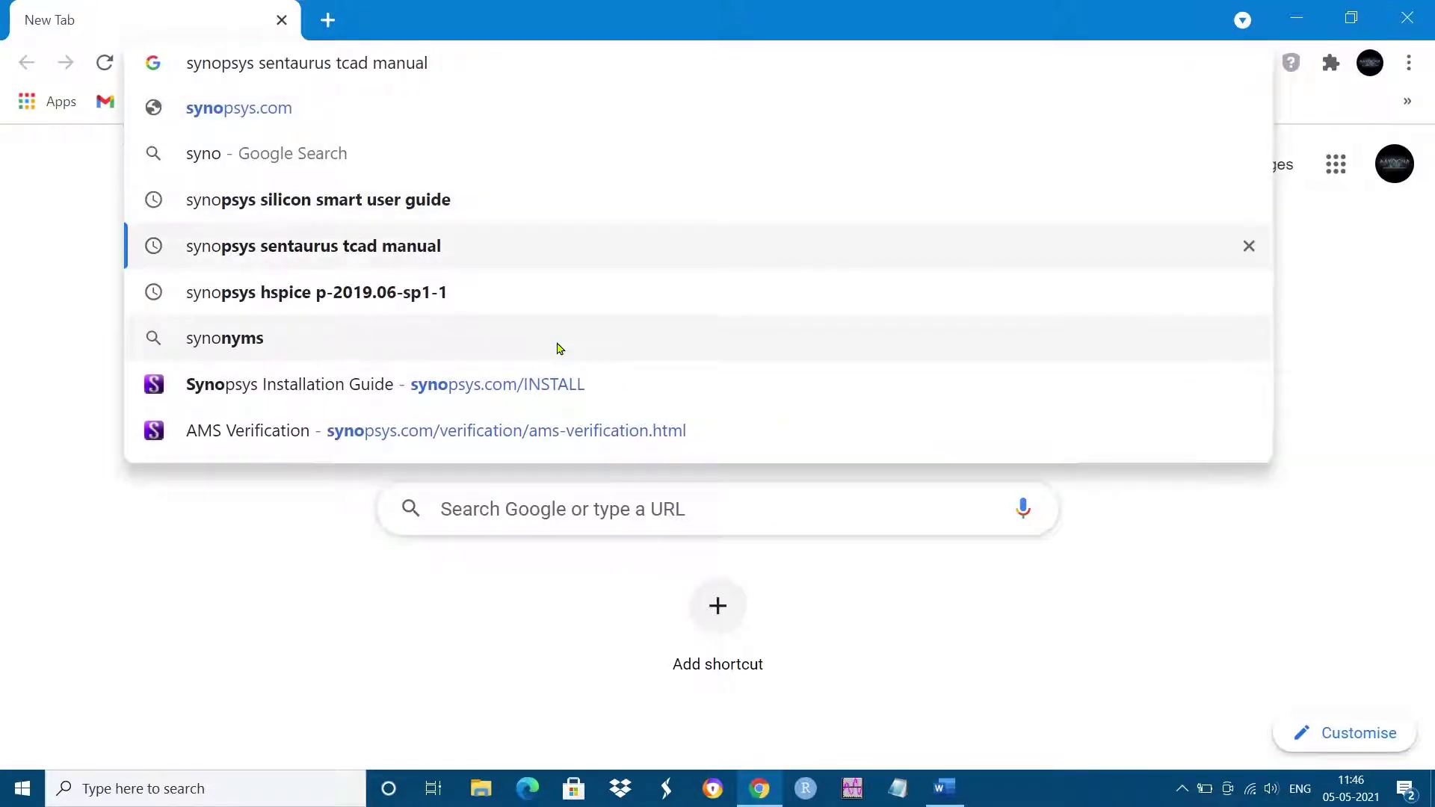
{"action": "key", "text": "Down"}
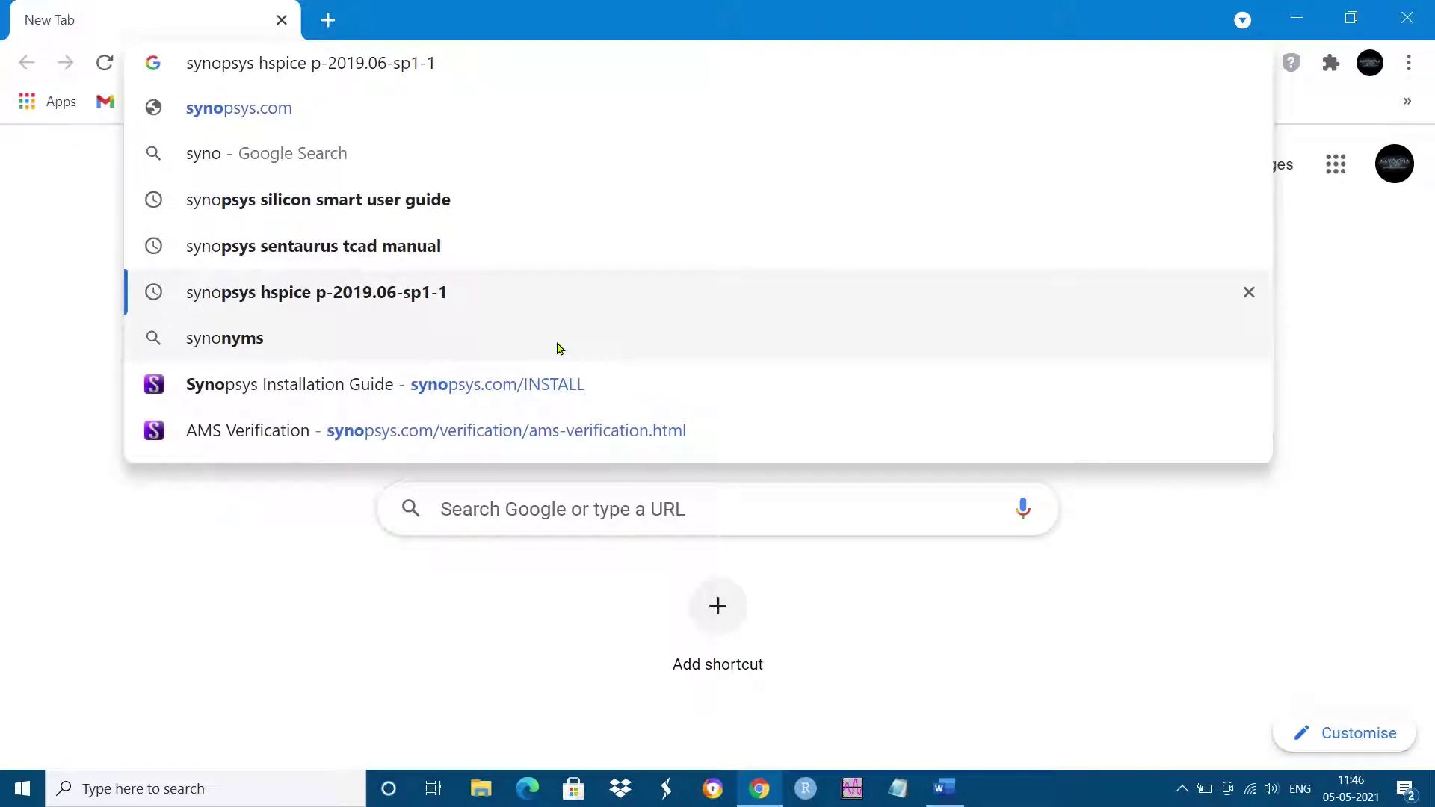
{"action": "key", "text": "Return"}
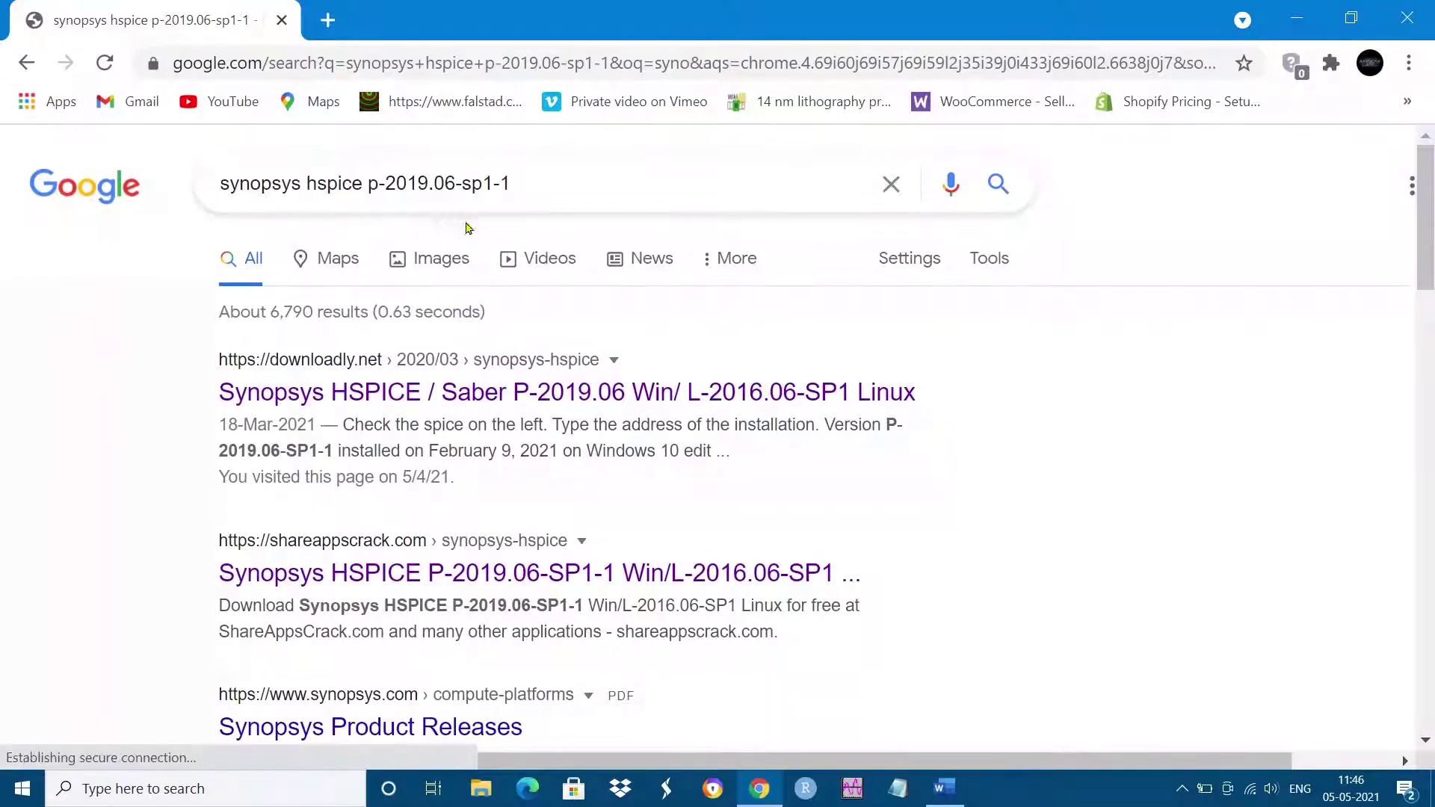
{"action": "scroll", "coordinate": [865, 333], "scroll_direction": "down", "scroll_amount": 2}
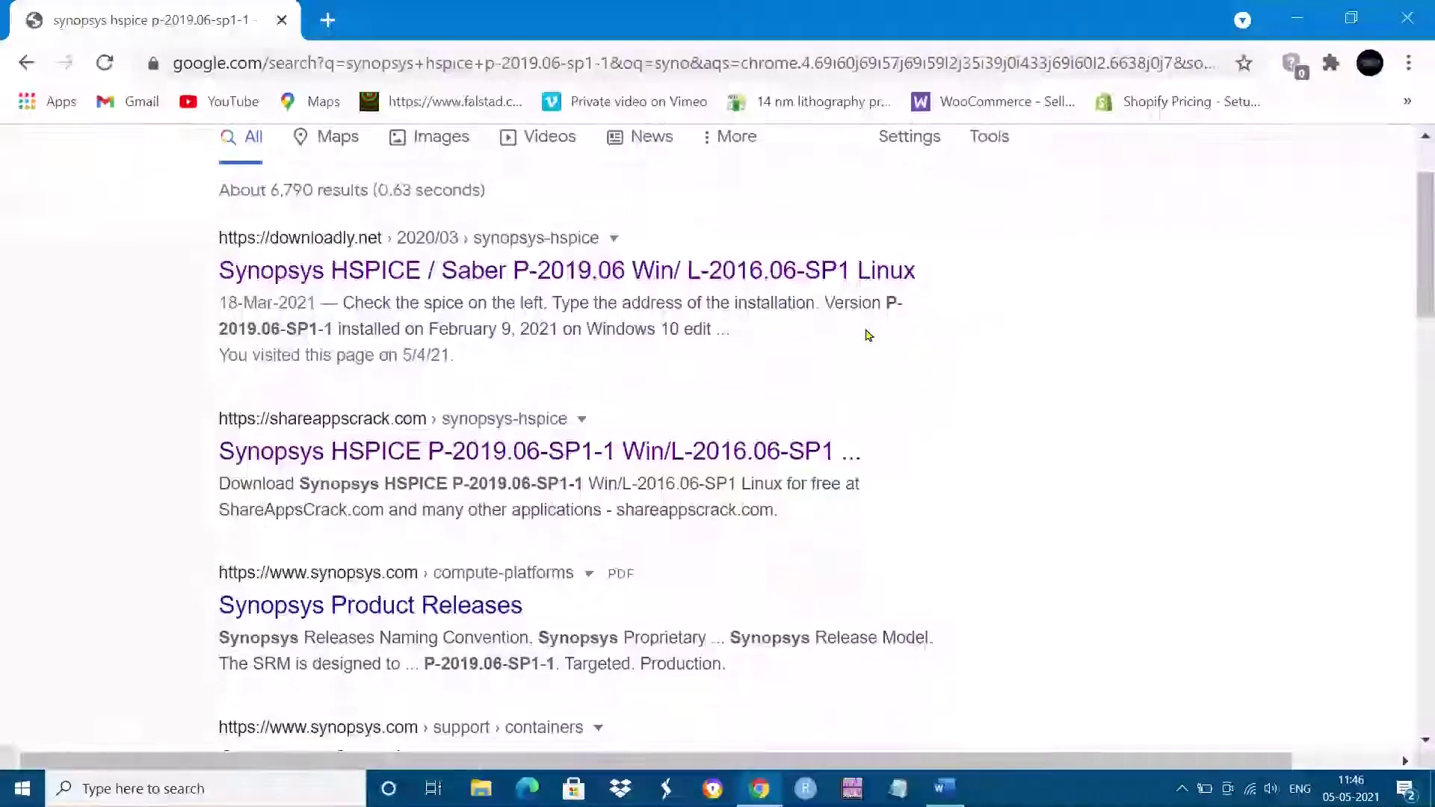
{"action": "scroll", "coordinate": [865, 344], "scroll_direction": "down", "scroll_amount": 1}
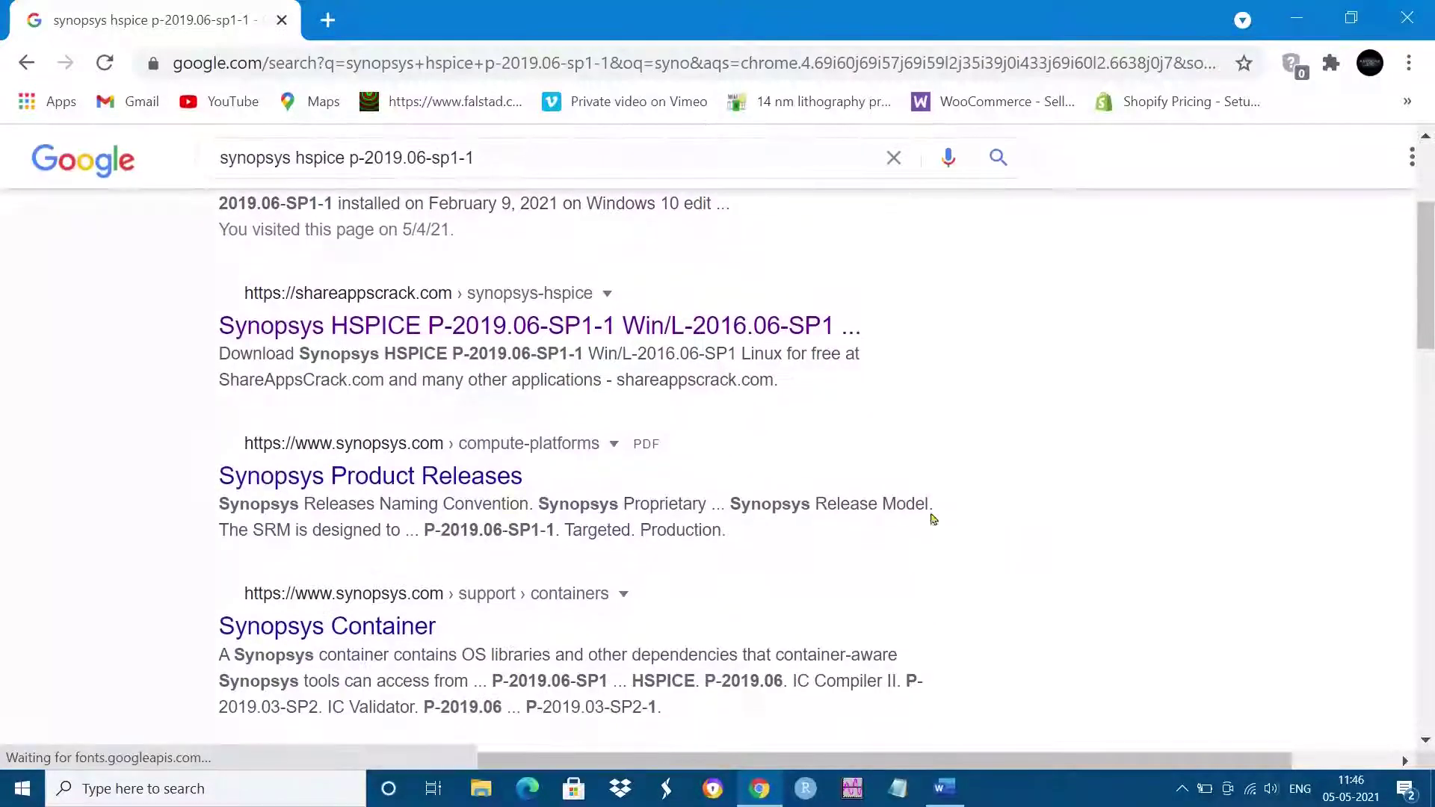
{"action": "left_click", "coordinate": [1403, 21]}
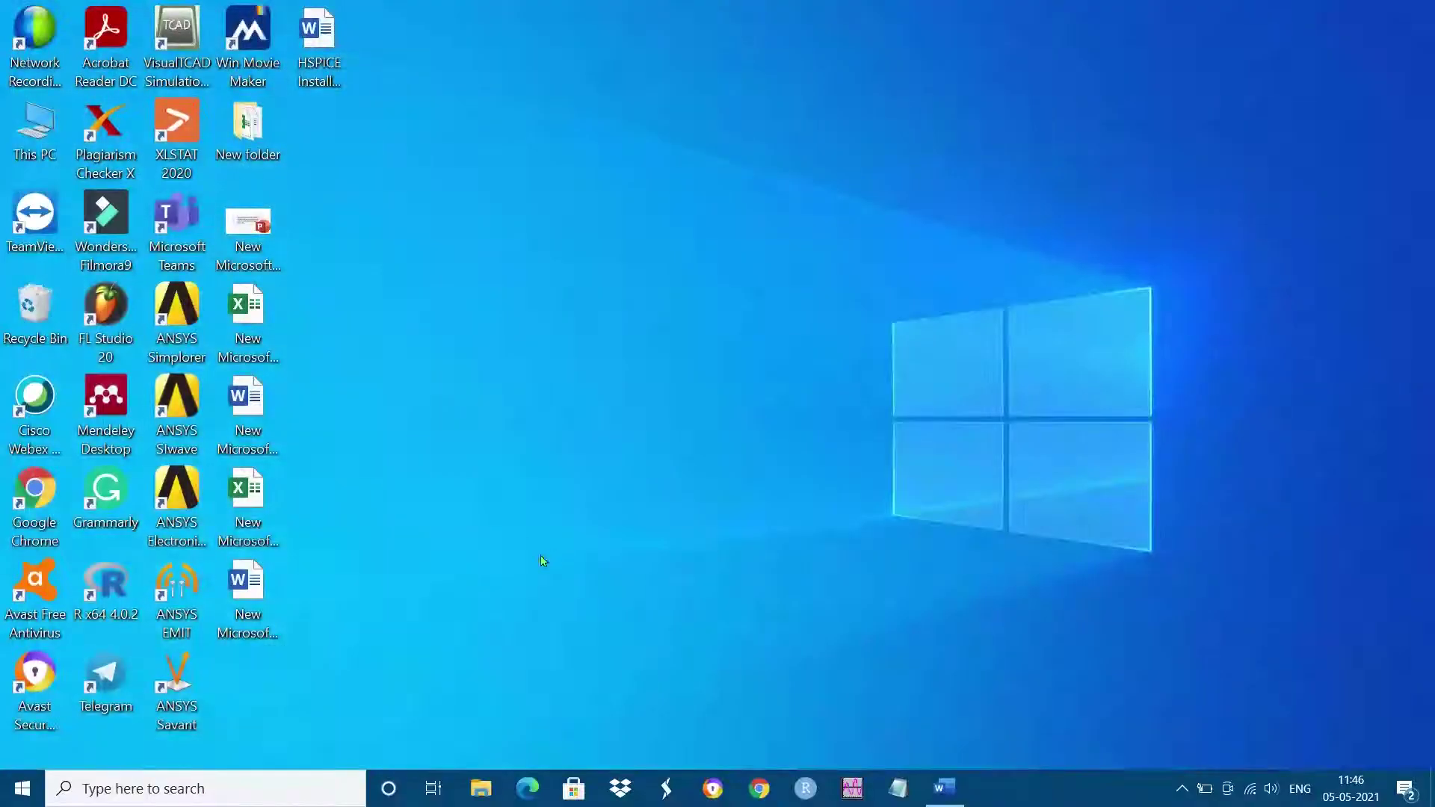
In File Explorer, locate and select the Synopsys-HSPICE-J-2014.09-SP2 archive on New Volume (F:)
{"action": "left_click", "coordinate": [479, 790]}
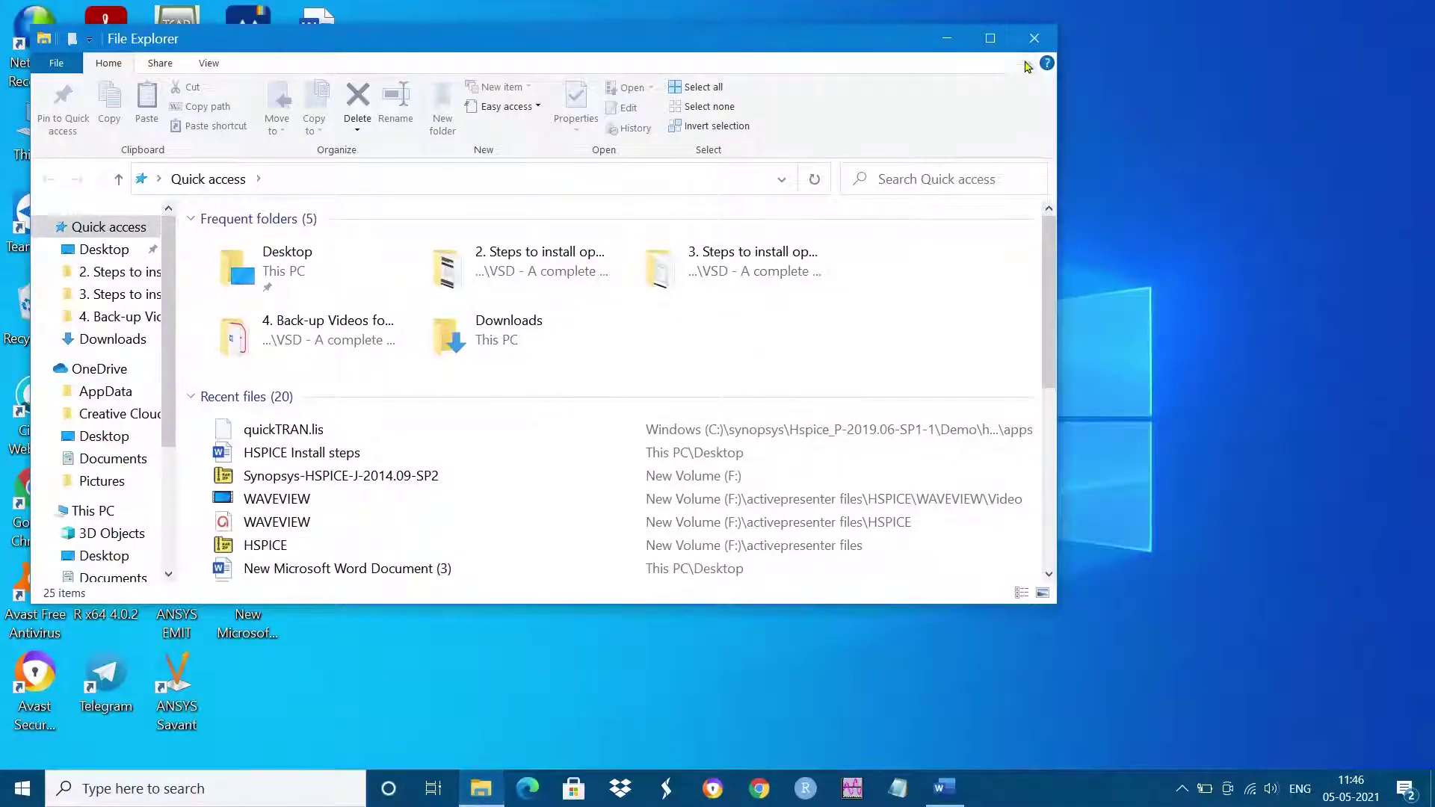
{"action": "left_click", "coordinate": [990, 38]}
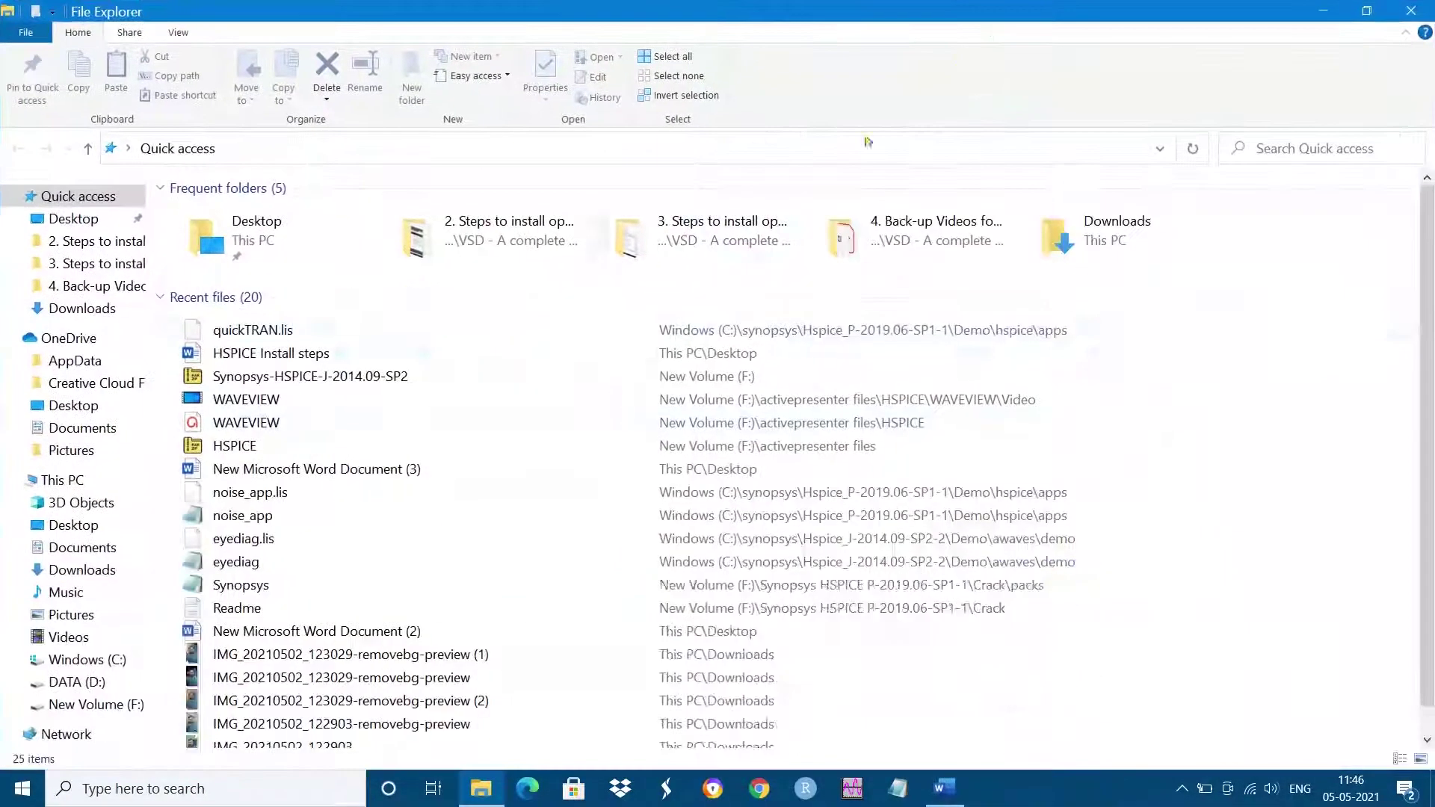
{"action": "left_click", "coordinate": [119, 705]}
{"action": "scroll", "coordinate": [471, 427], "scroll_direction": "down", "scroll_amount": 2}
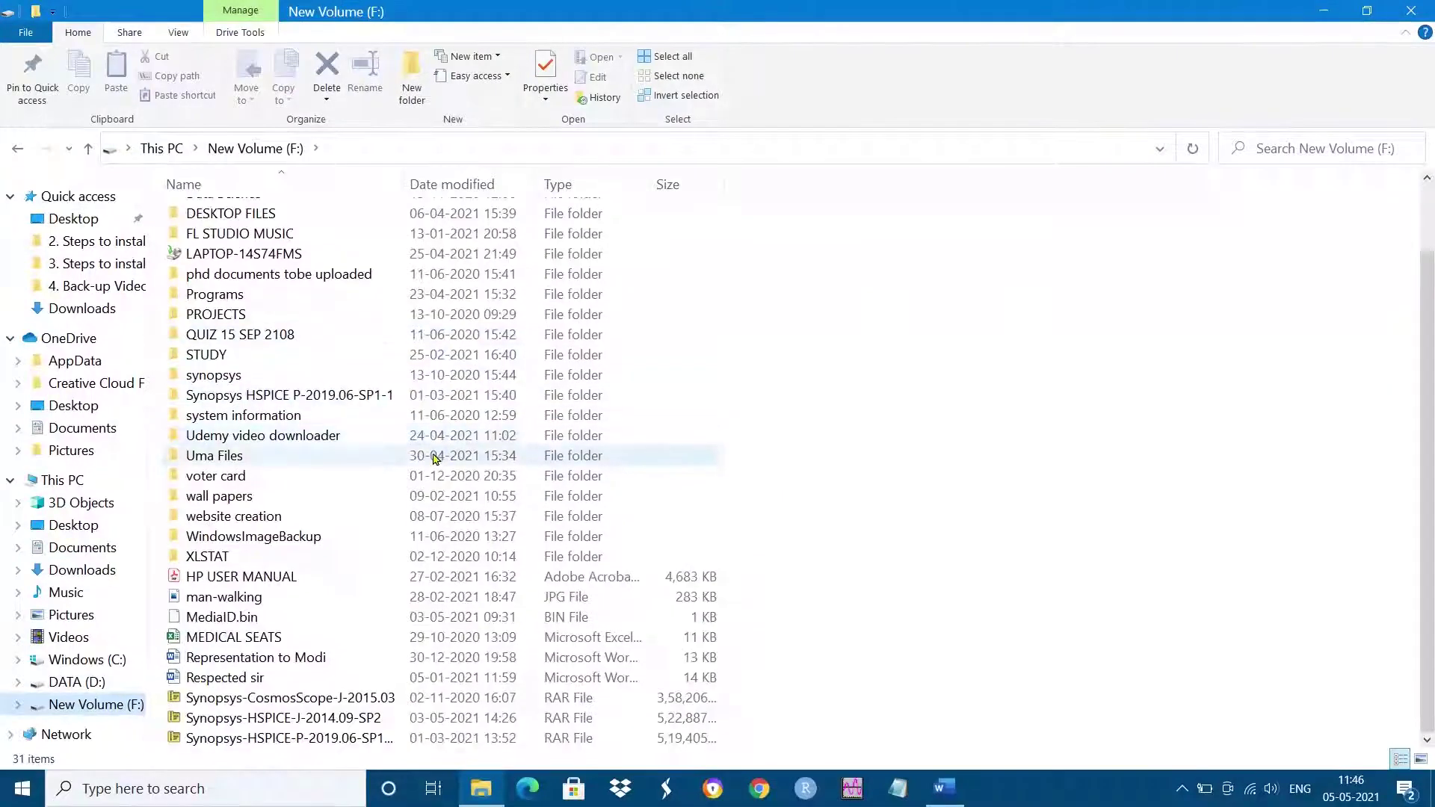
{"action": "left_click", "coordinate": [349, 719]}
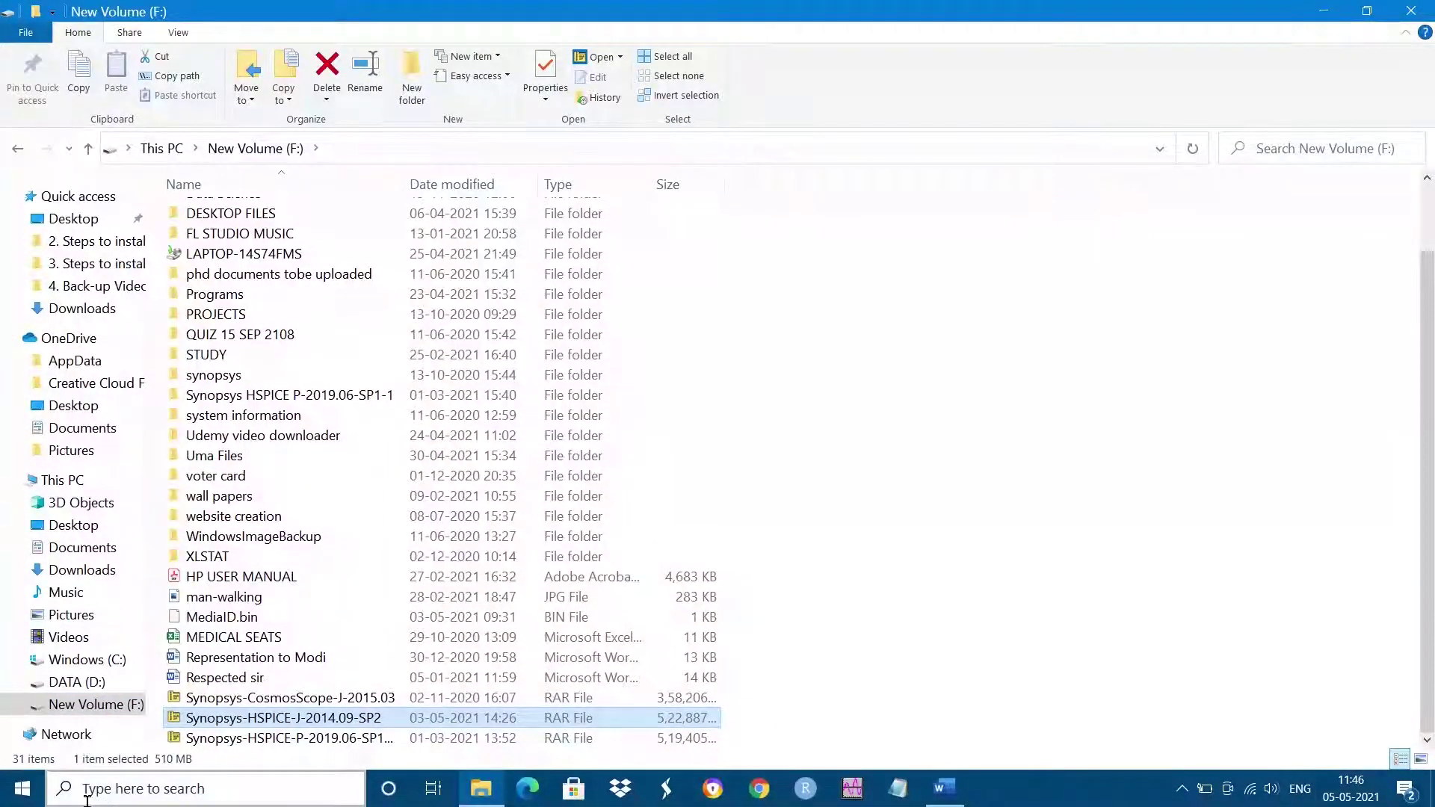
Open Windows Security and bring up the management page for the Virus & threat protection settings
{"action": "left_click", "coordinate": [114, 789]}
{"action": "type", "text": "win"}
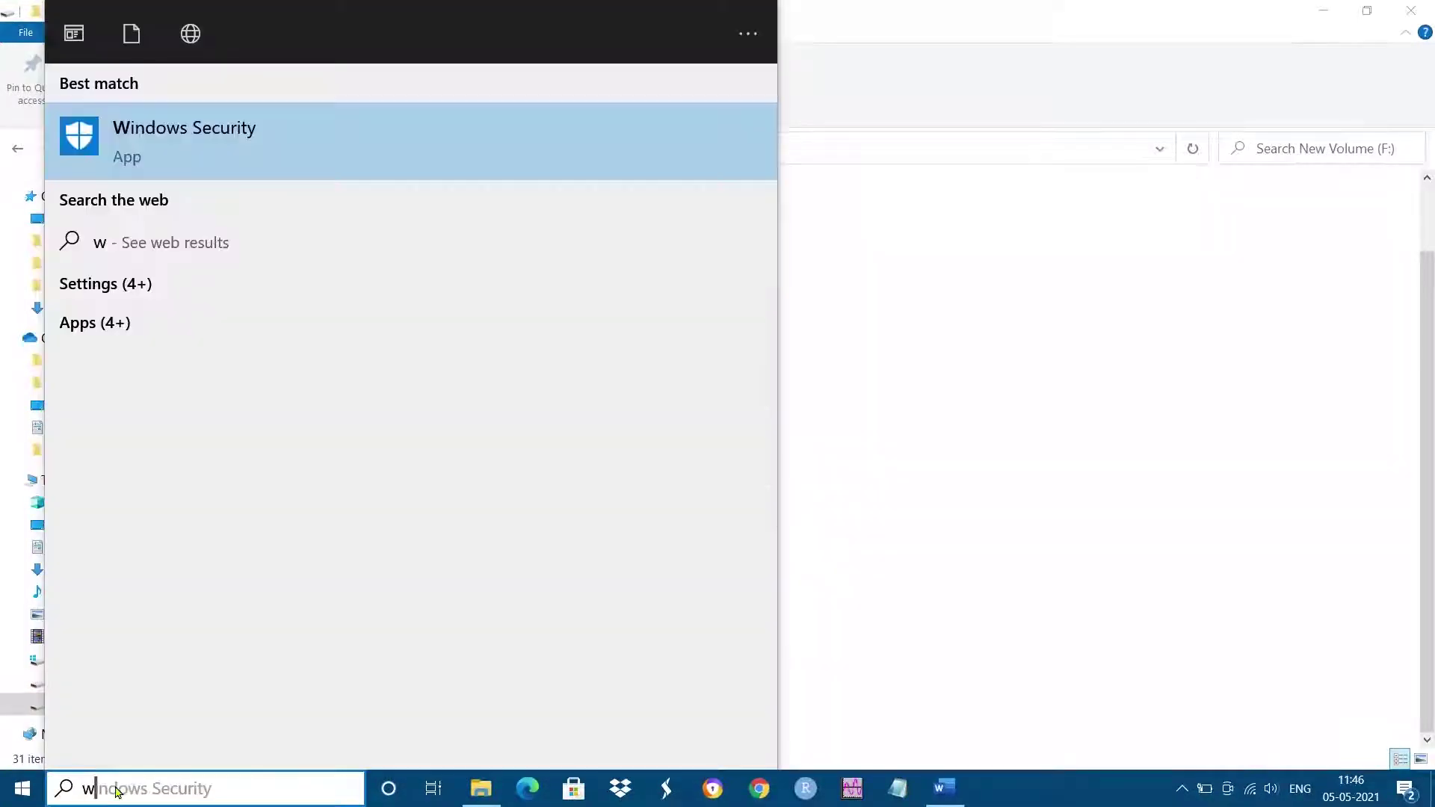
{"action": "left_click", "coordinate": [187, 162]}
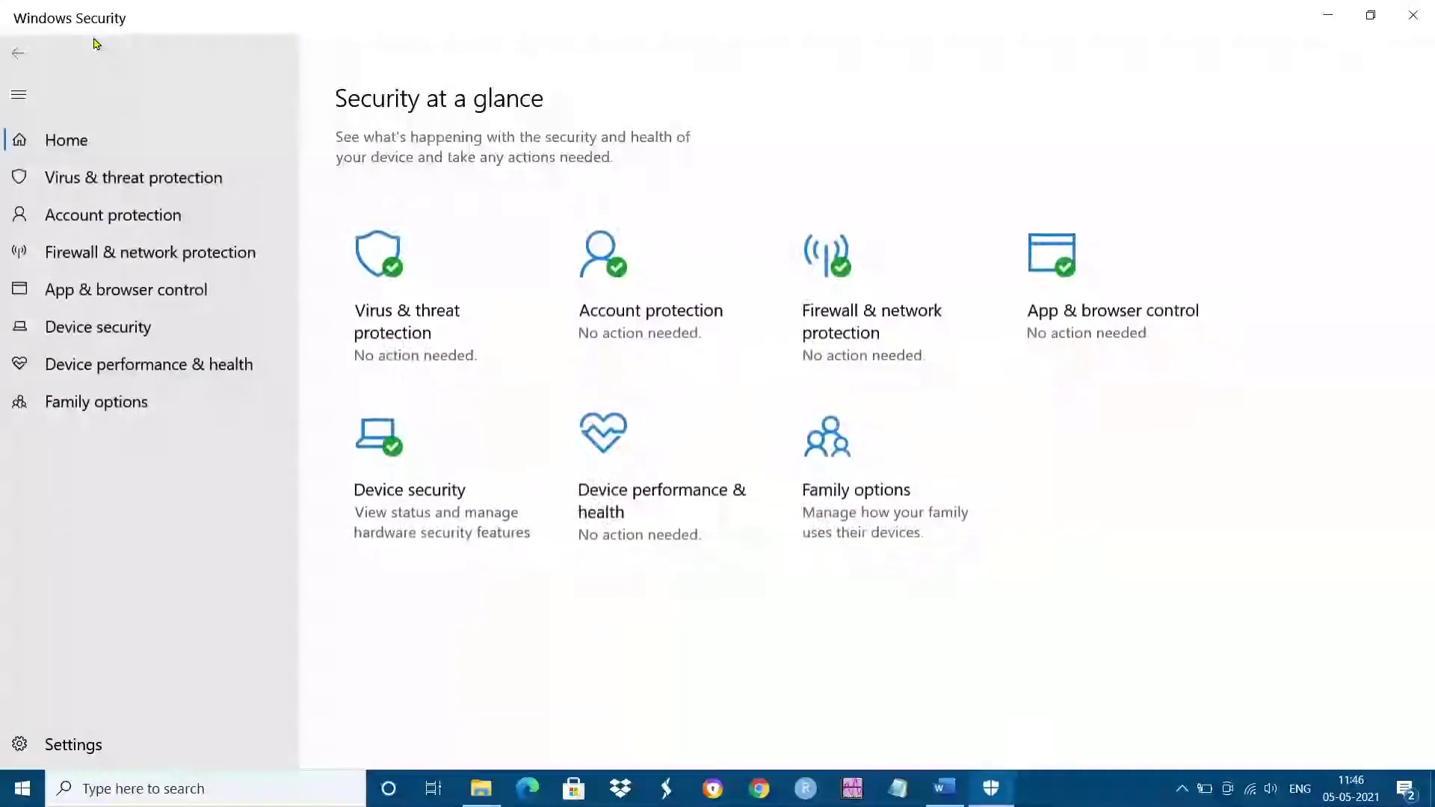
{"action": "left_click", "coordinate": [390, 277]}
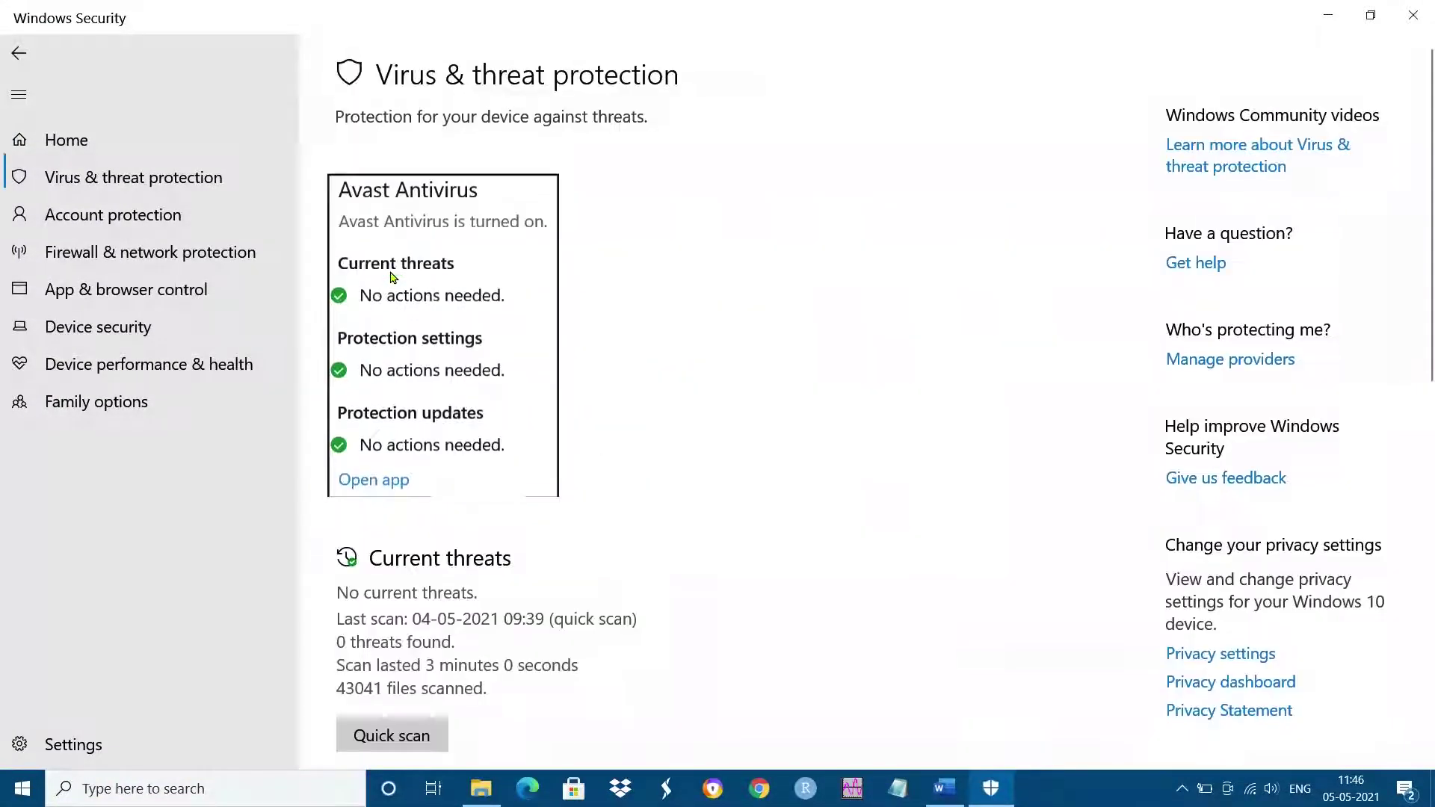
{"action": "scroll", "coordinate": [419, 501], "scroll_direction": "down", "scroll_amount": 4}
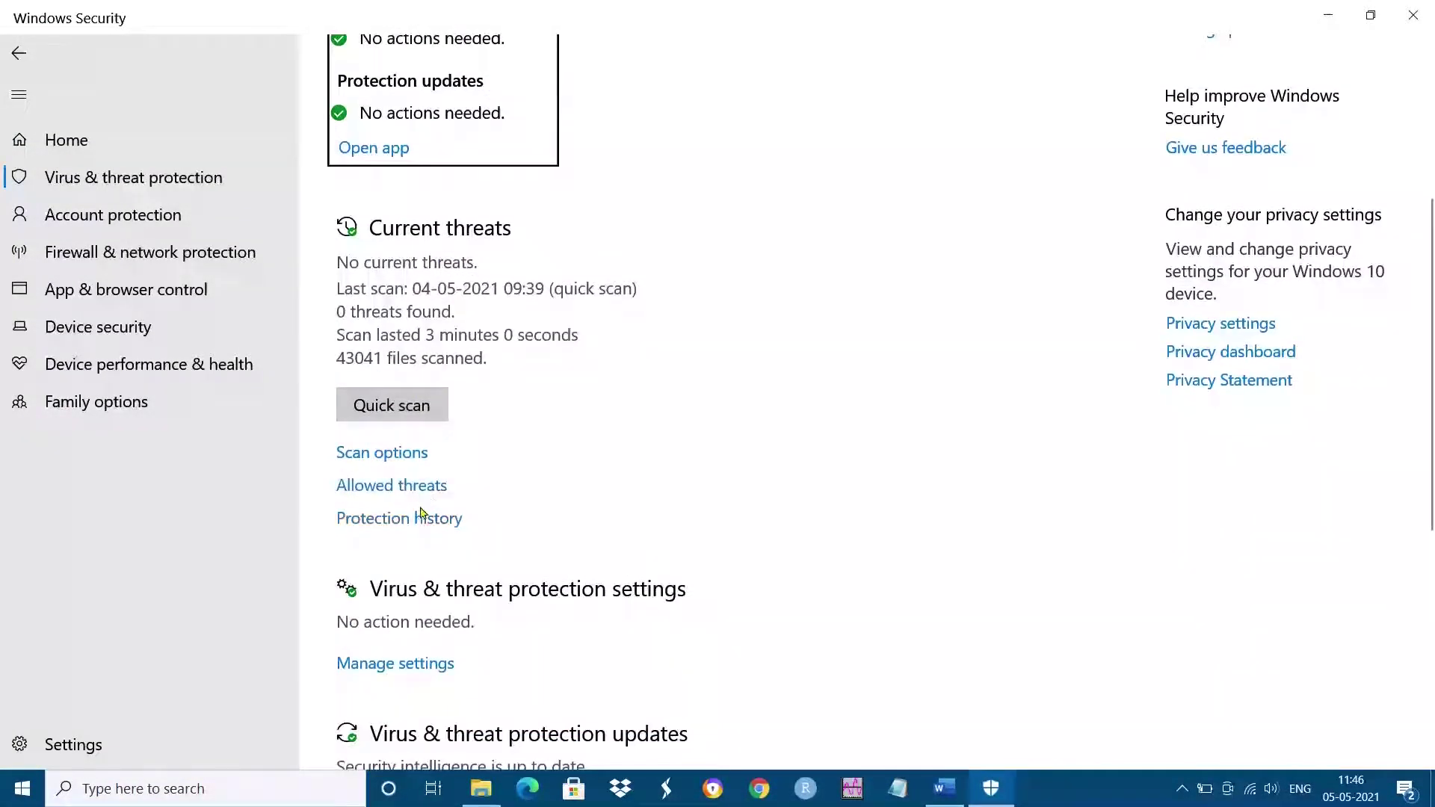
{"action": "scroll", "coordinate": [419, 508], "scroll_direction": "down", "scroll_amount": 3}
{"action": "left_click", "coordinate": [420, 446]}
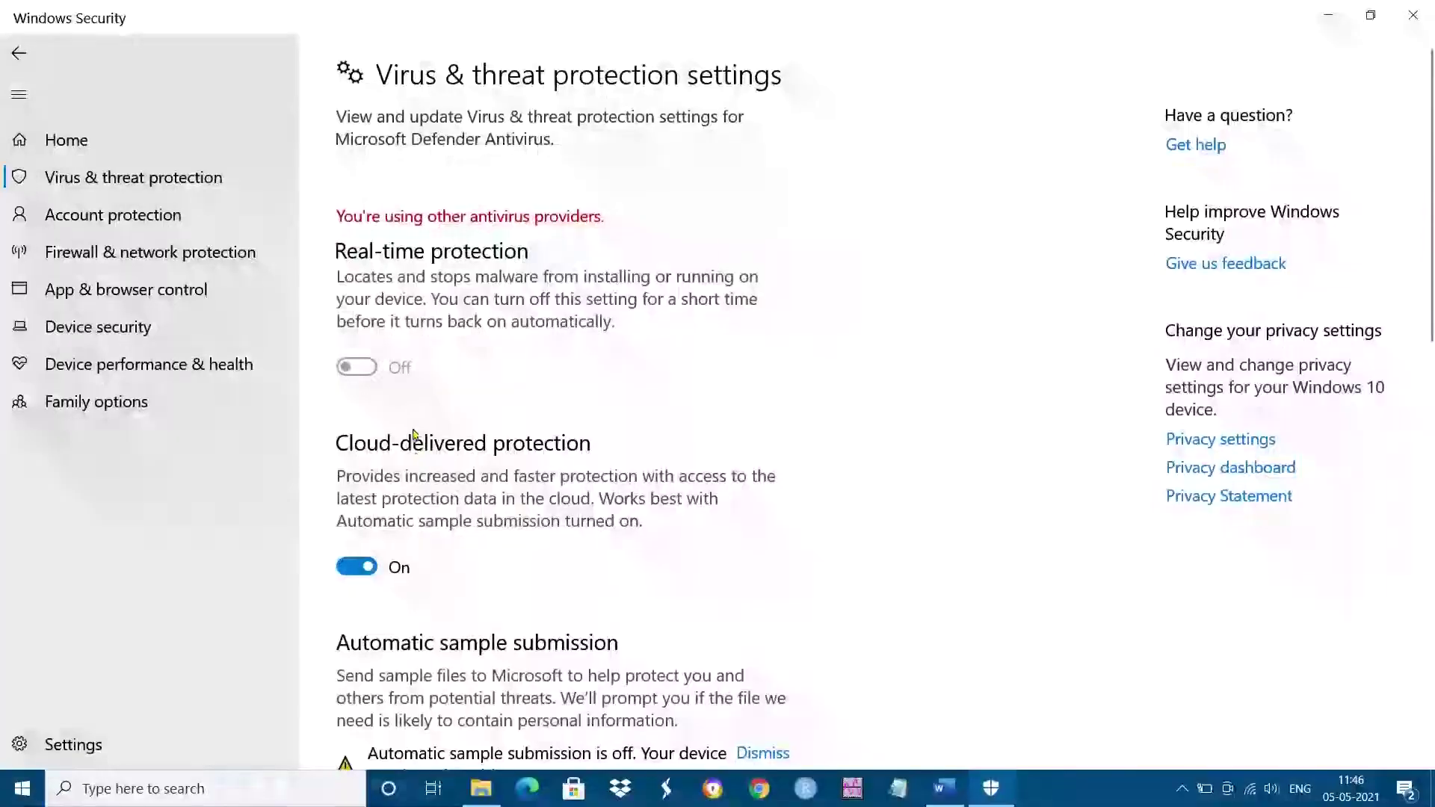
Turn off Cloud-delivered protection and check the remaining virus & threat protection settings
{"action": "scroll", "coordinate": [436, 471], "scroll_direction": "down", "scroll_amount": 3}
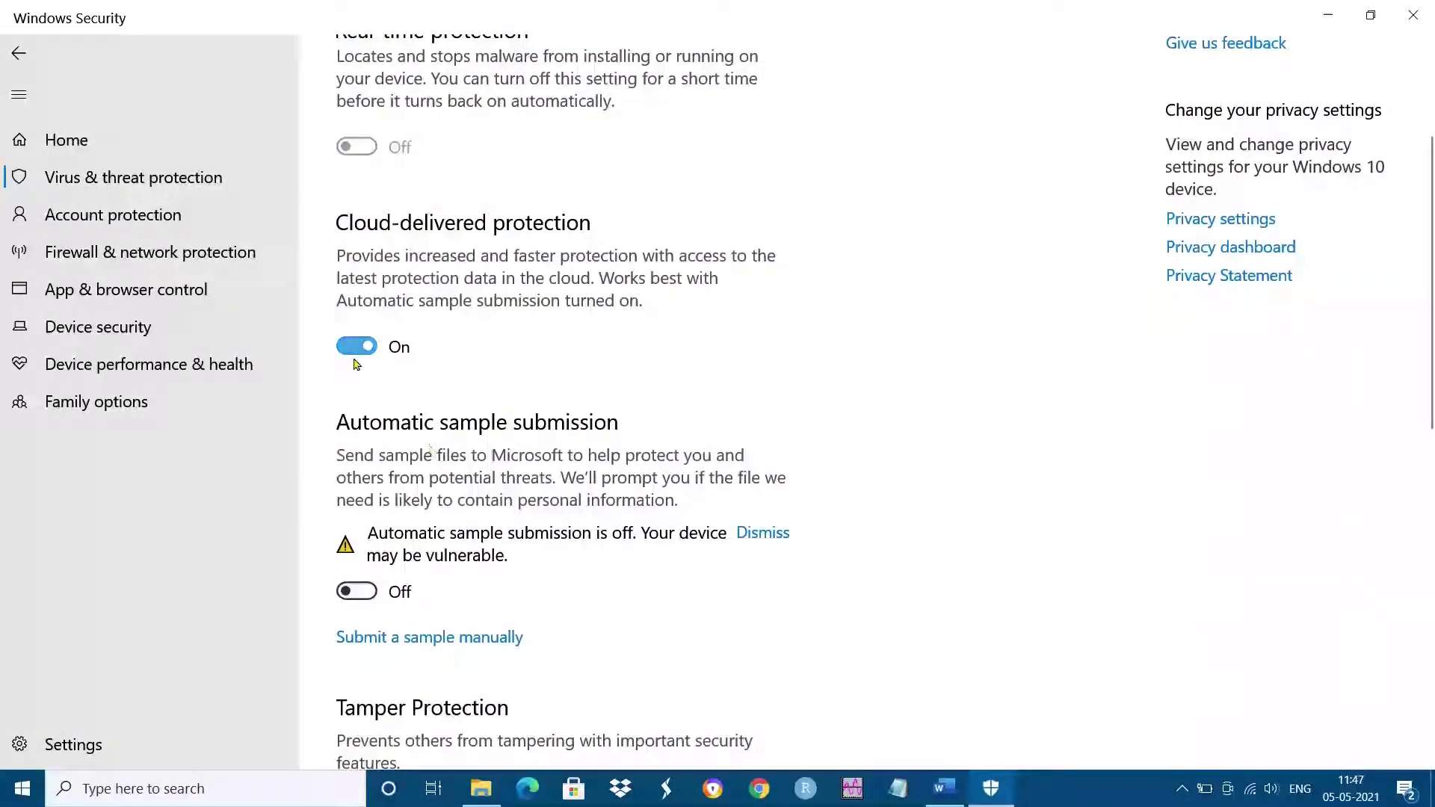
{"action": "left_click", "coordinate": [357, 350]}
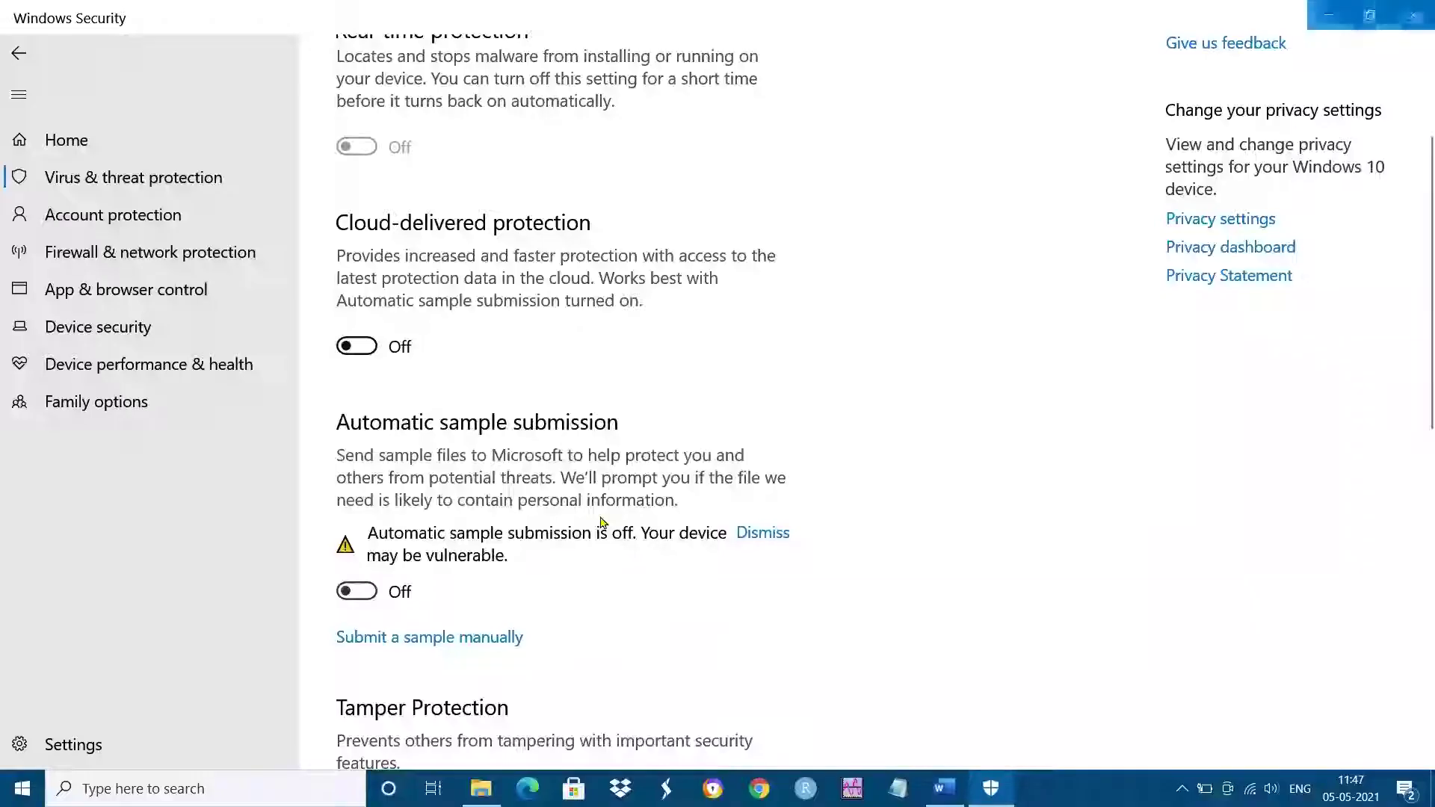
{"action": "scroll", "coordinate": [612, 459], "scroll_direction": "down", "scroll_amount": 8}
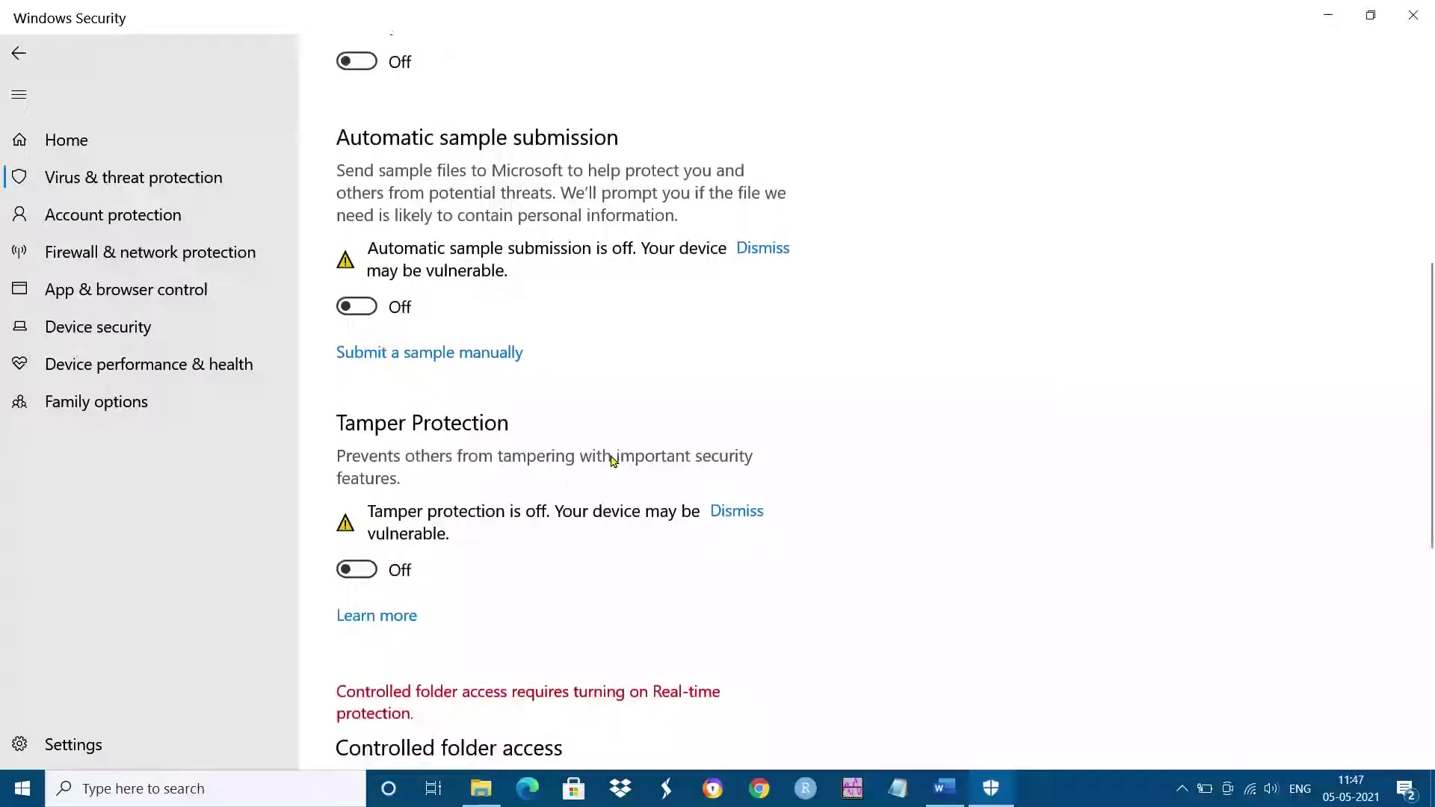
{"action": "scroll", "coordinate": [612, 463], "scroll_direction": "up", "scroll_amount": 7}
{"action": "scroll", "coordinate": [612, 463], "scroll_direction": "up", "scroll_amount": 5}
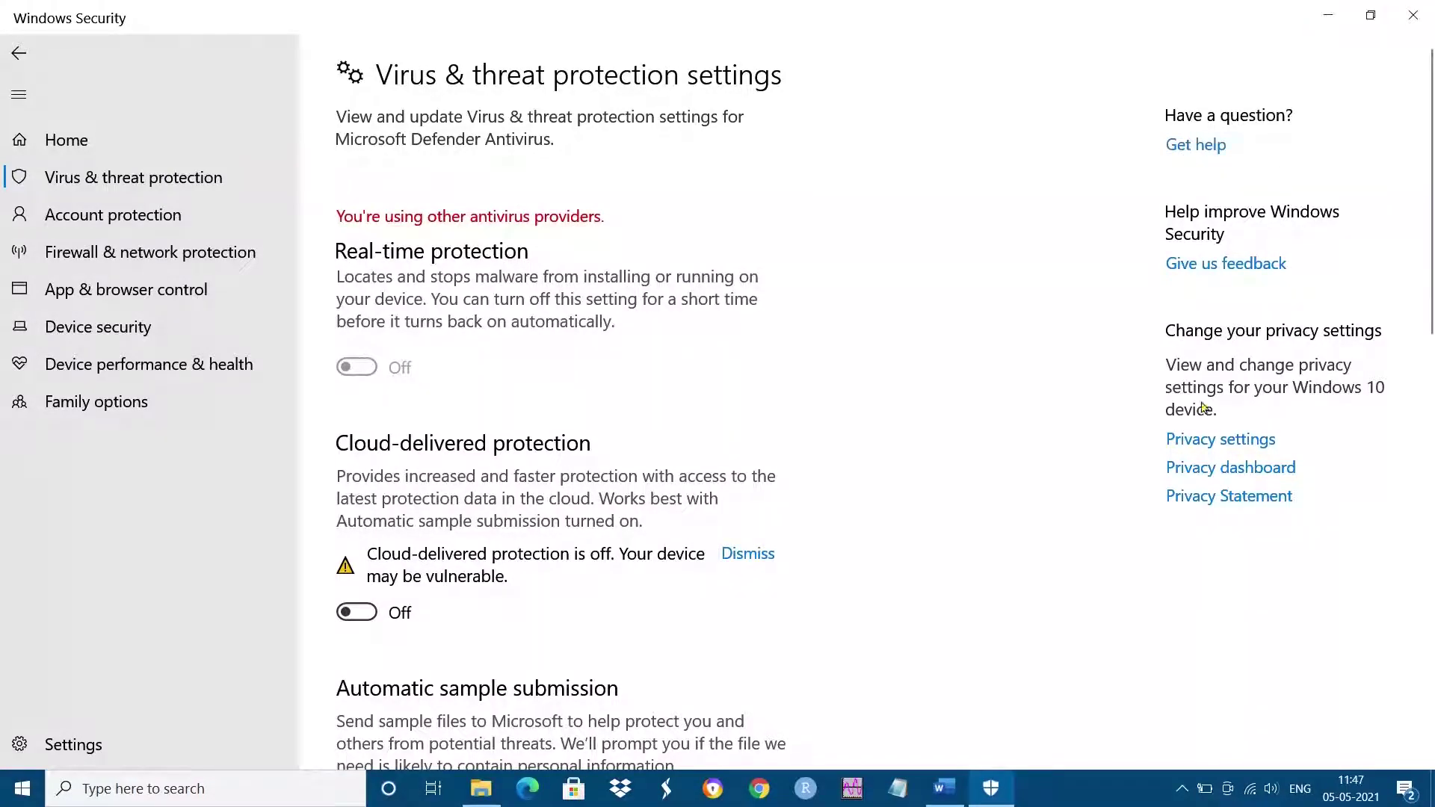
Open the Domain network settings under Firewall & network protection
{"action": "left_click", "coordinate": [217, 254]}
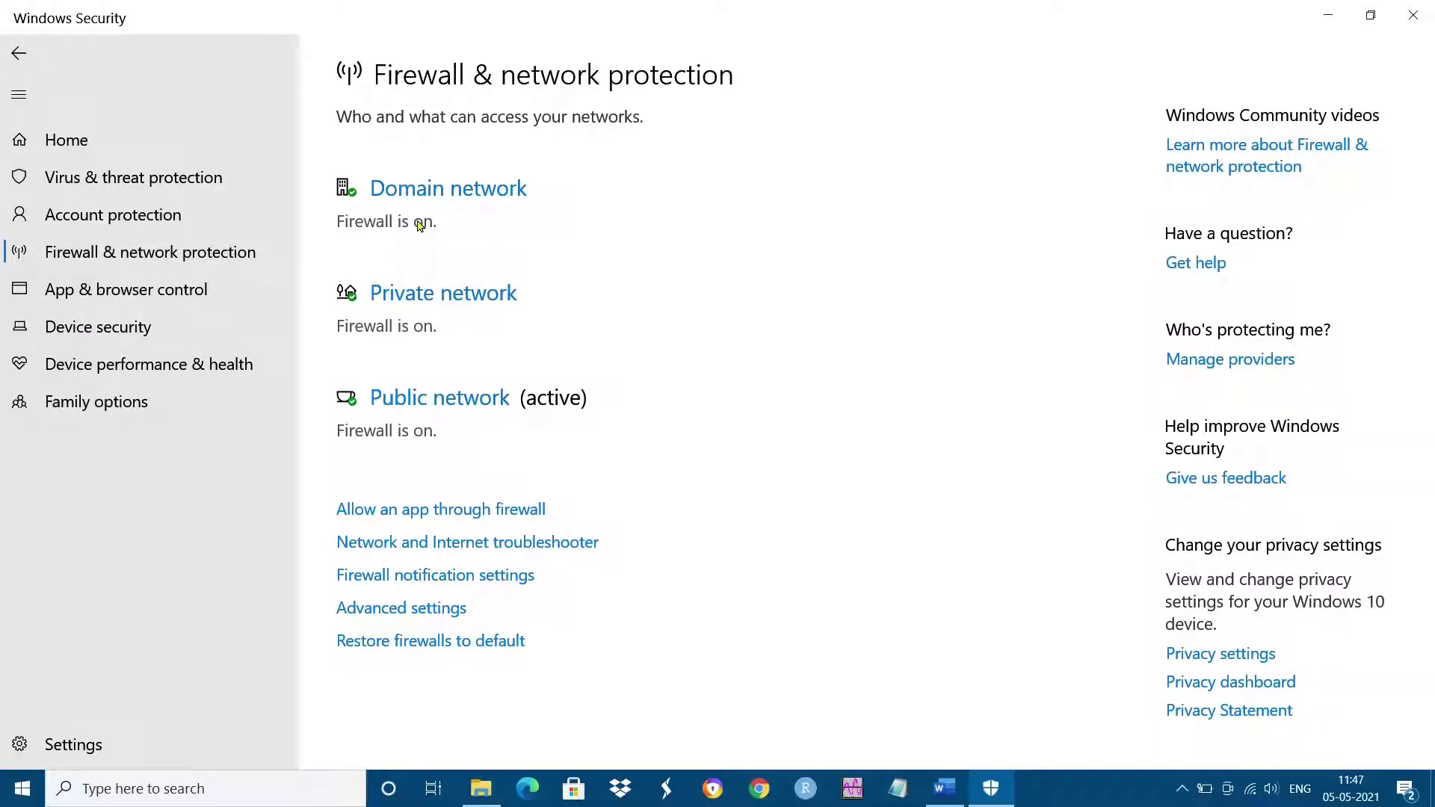
{"action": "left_click", "coordinate": [440, 195]}
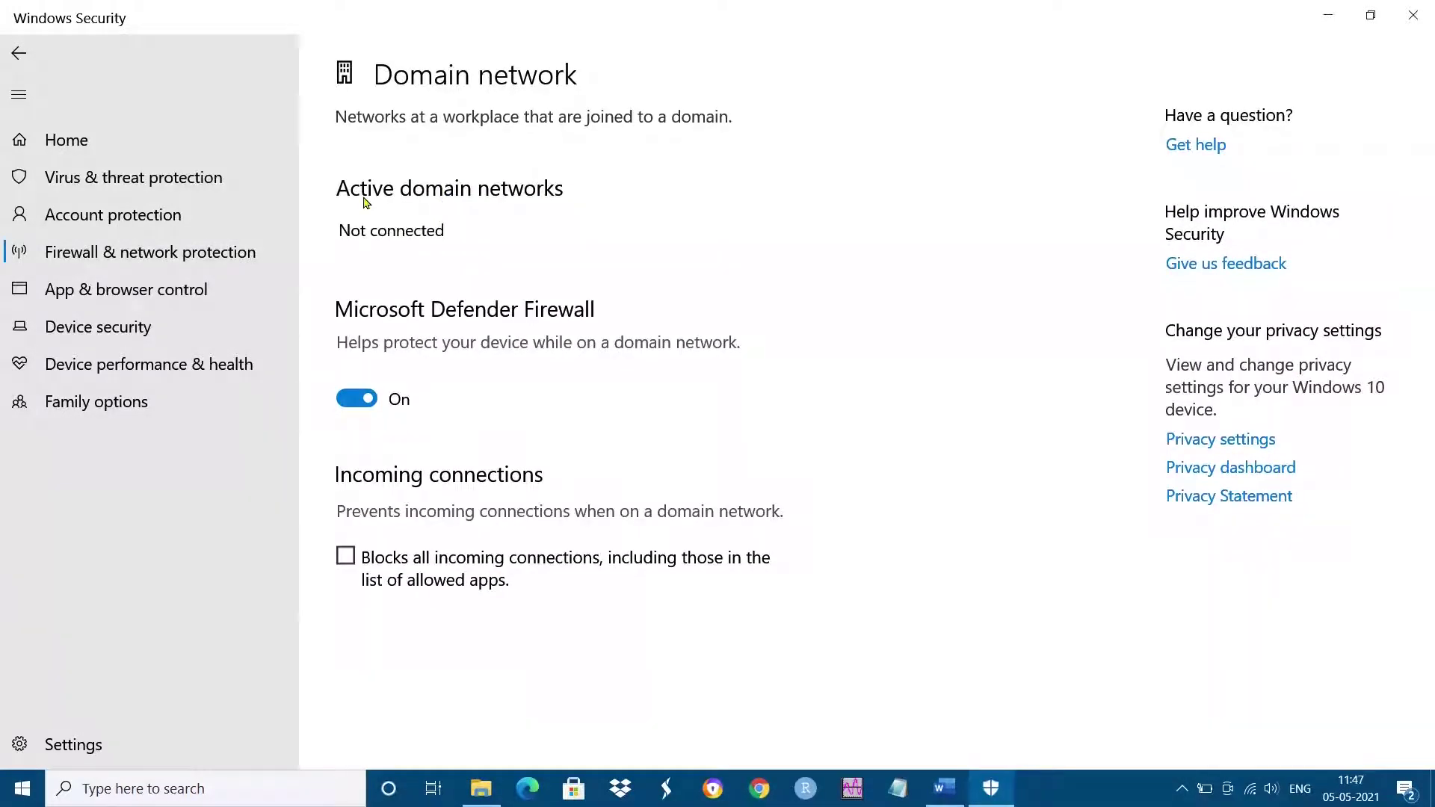
Find and launch Avast Free Antivirus and bring up its Core Shields protection page
{"action": "left_click", "coordinate": [317, 790]}
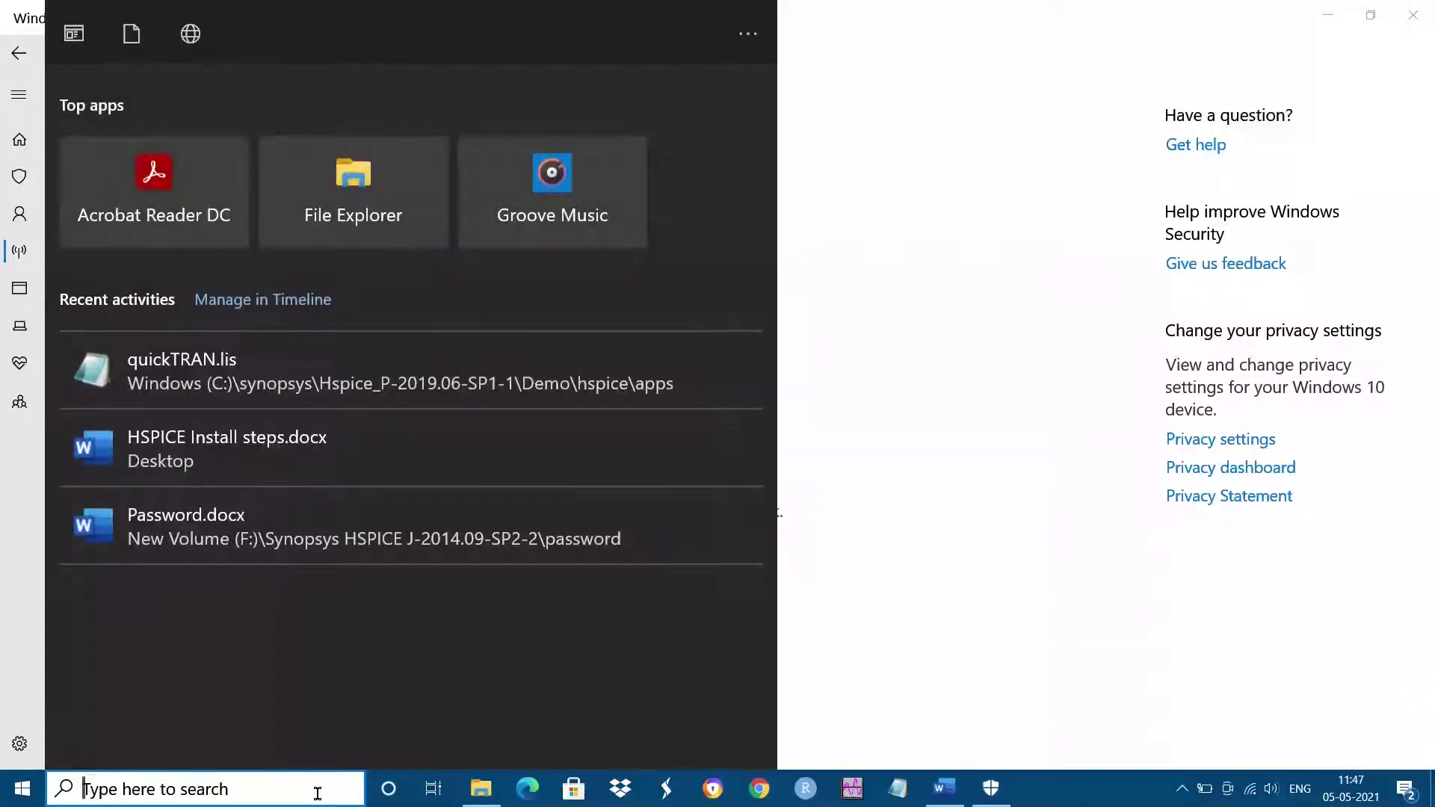
{"action": "type", "text": "av"}
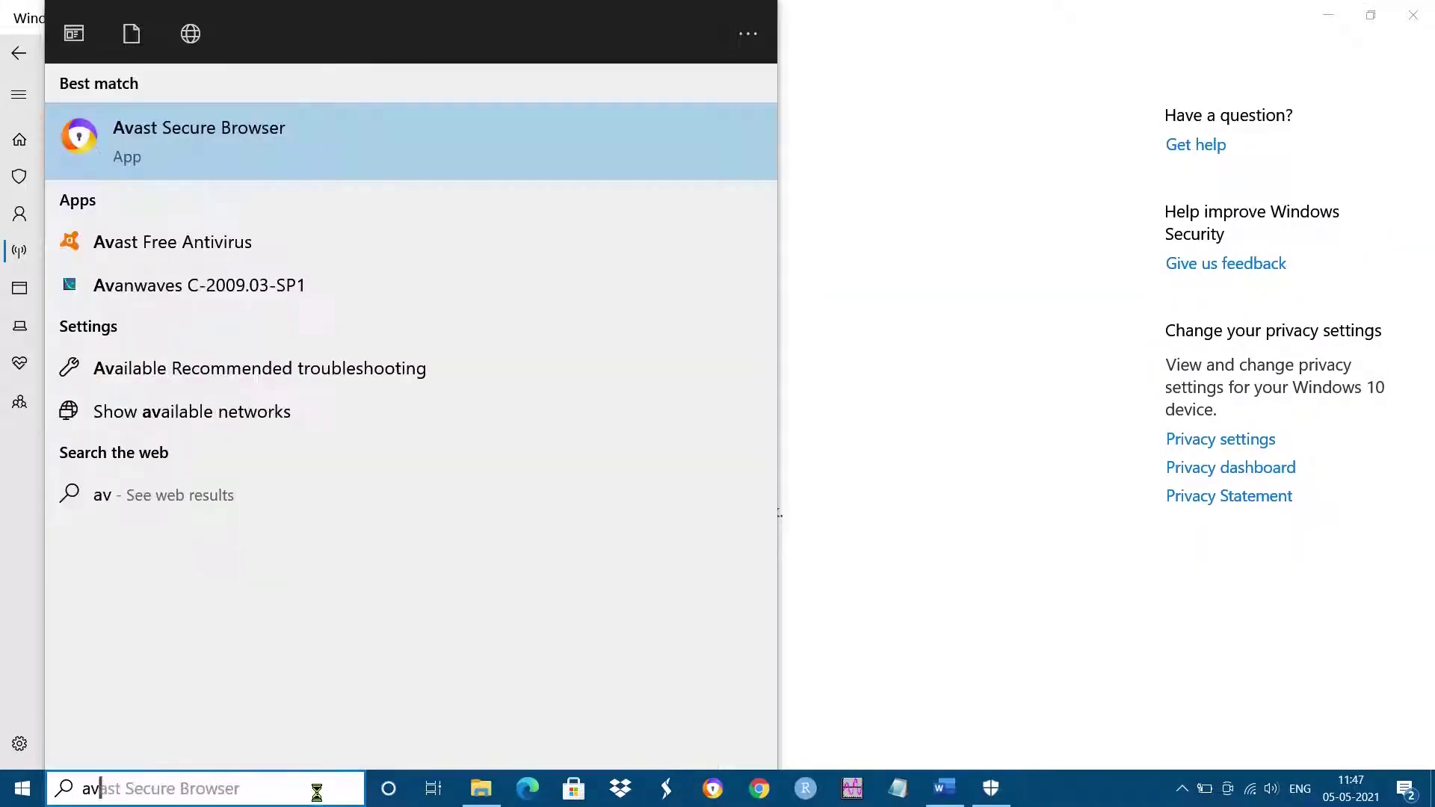
{"action": "left_click", "coordinate": [240, 258]}
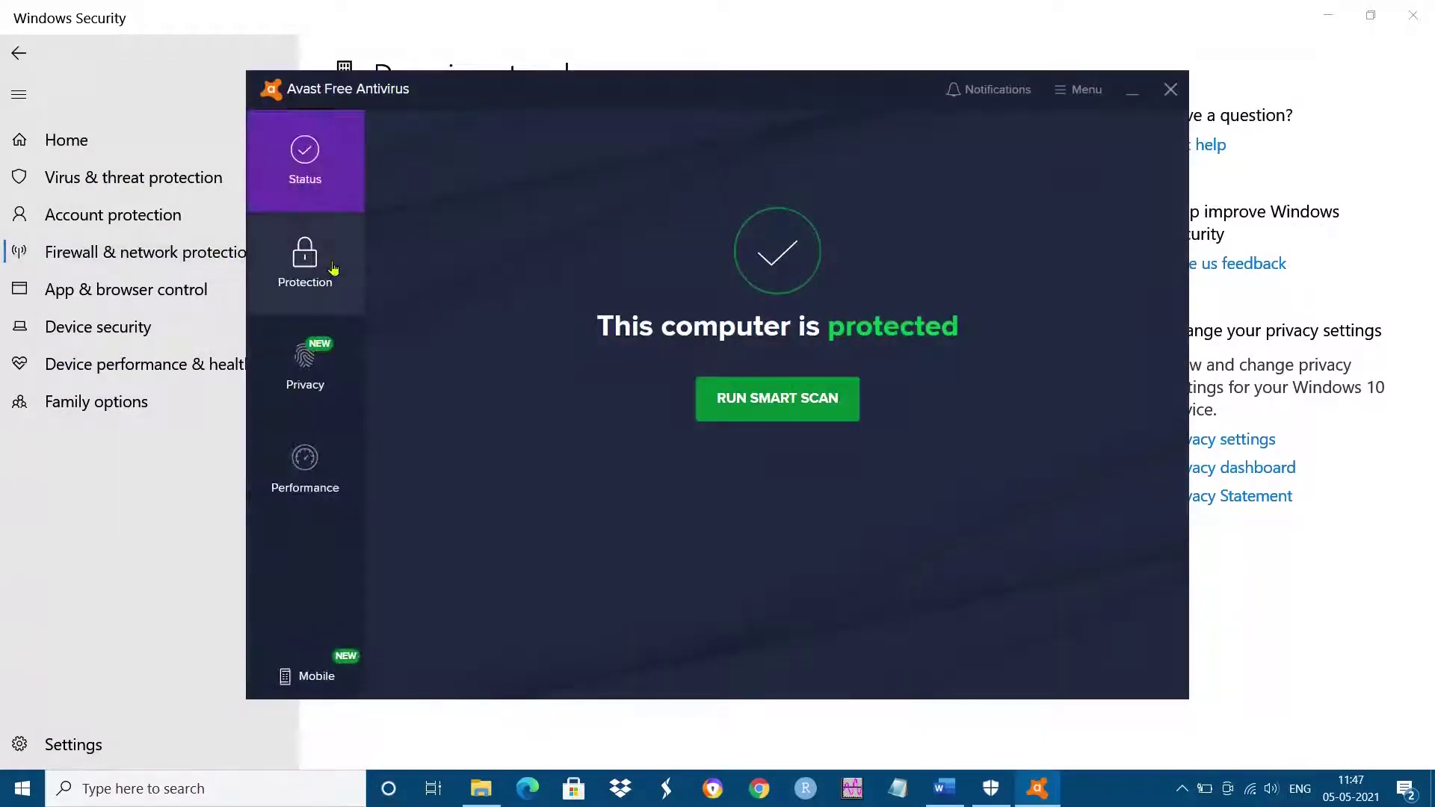
{"action": "left_click", "coordinate": [333, 268]}
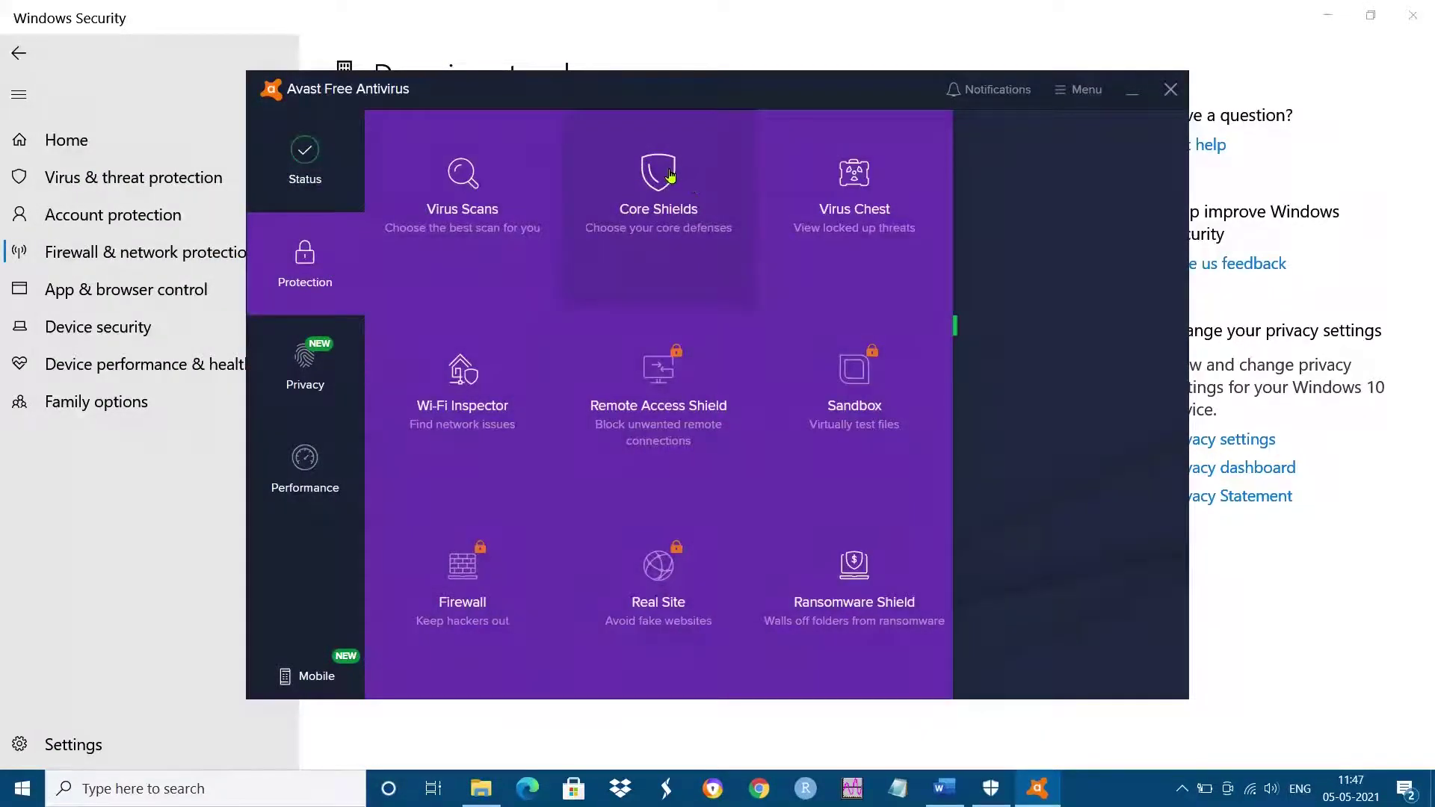
{"action": "left_click", "coordinate": [670, 175]}
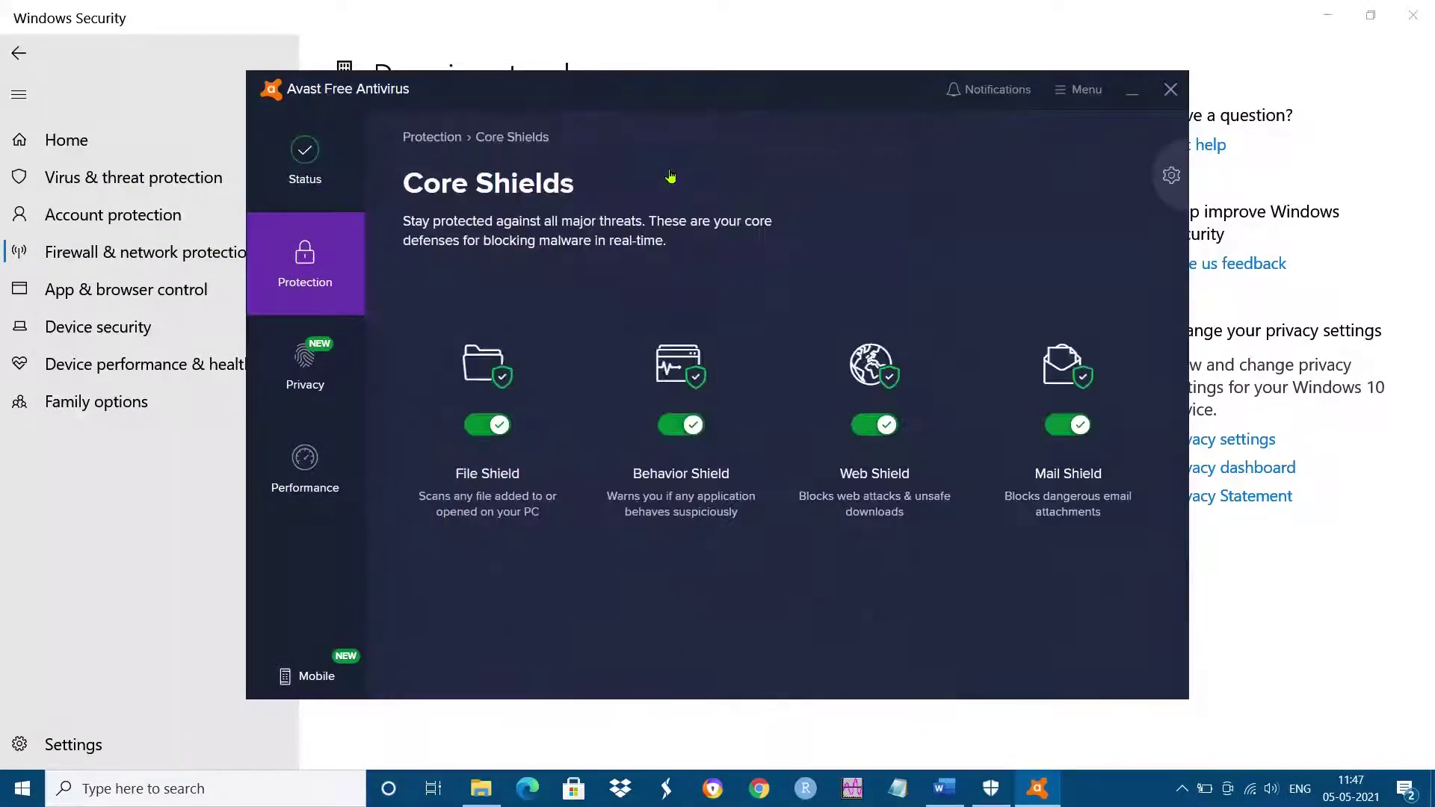
Stop all of Avast's Core Shields for 1 hour, dismiss the Windows Security notification and close the antivirus window
{"action": "left_click", "coordinate": [1171, 175]}
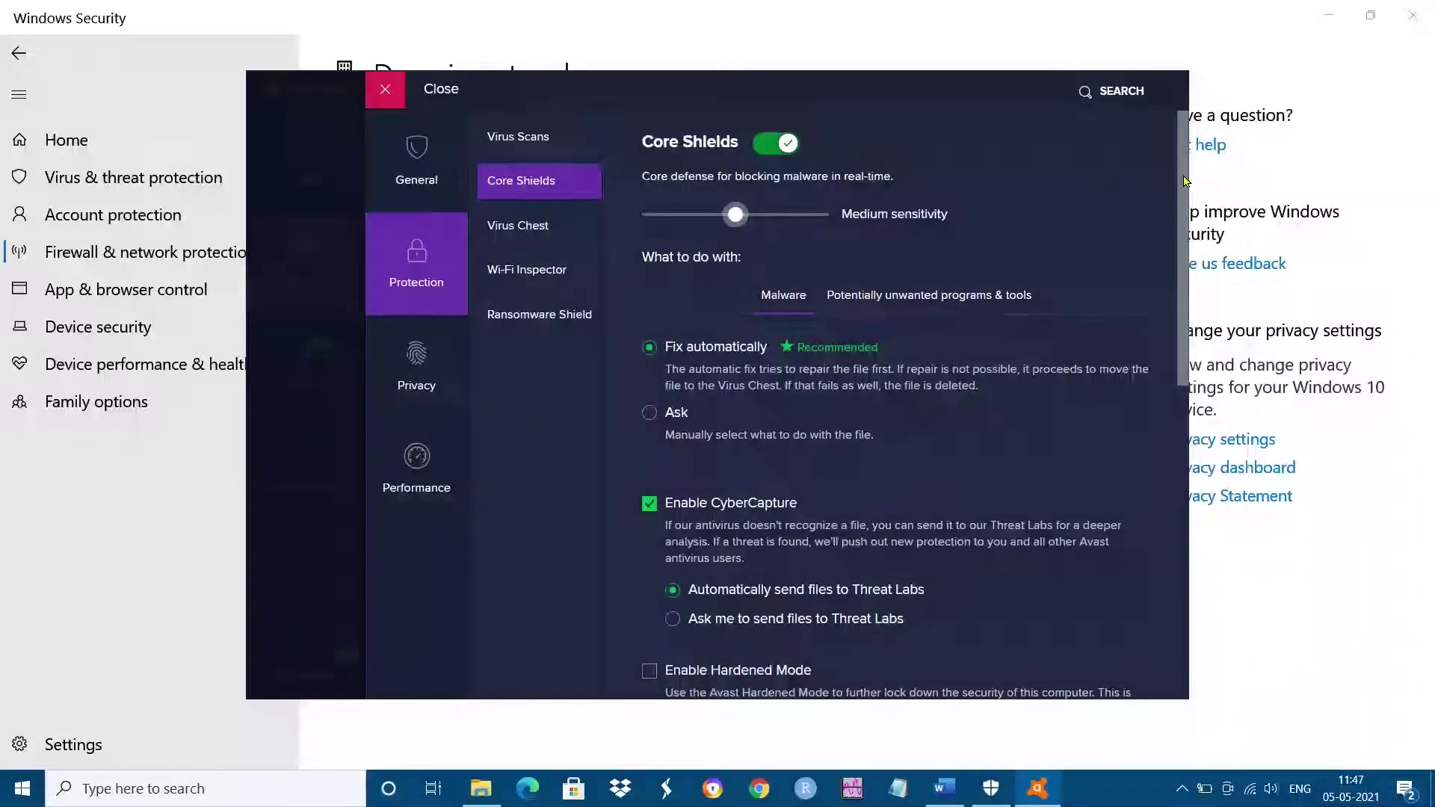
{"action": "left_click", "coordinate": [761, 142]}
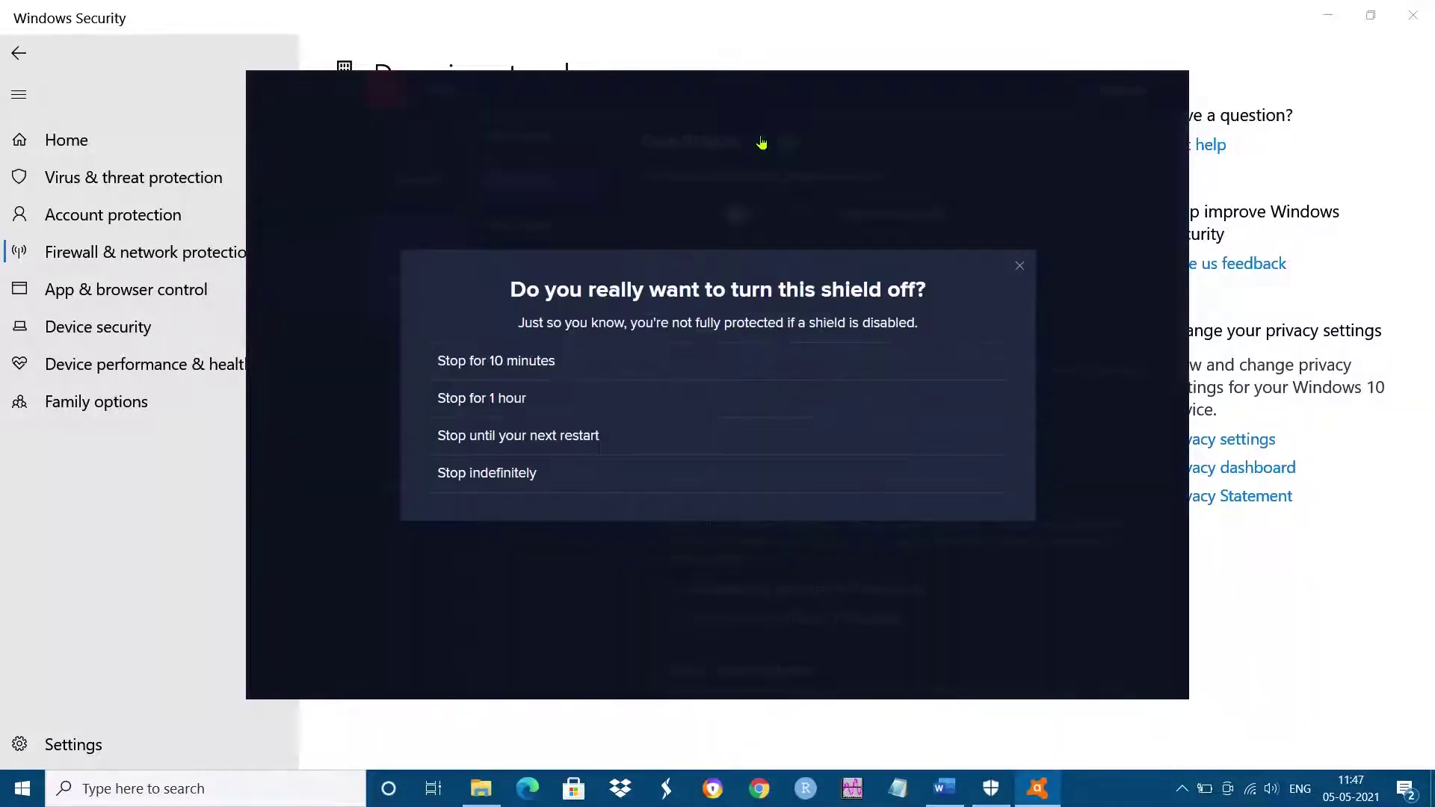
{"action": "left_click", "coordinate": [482, 399]}
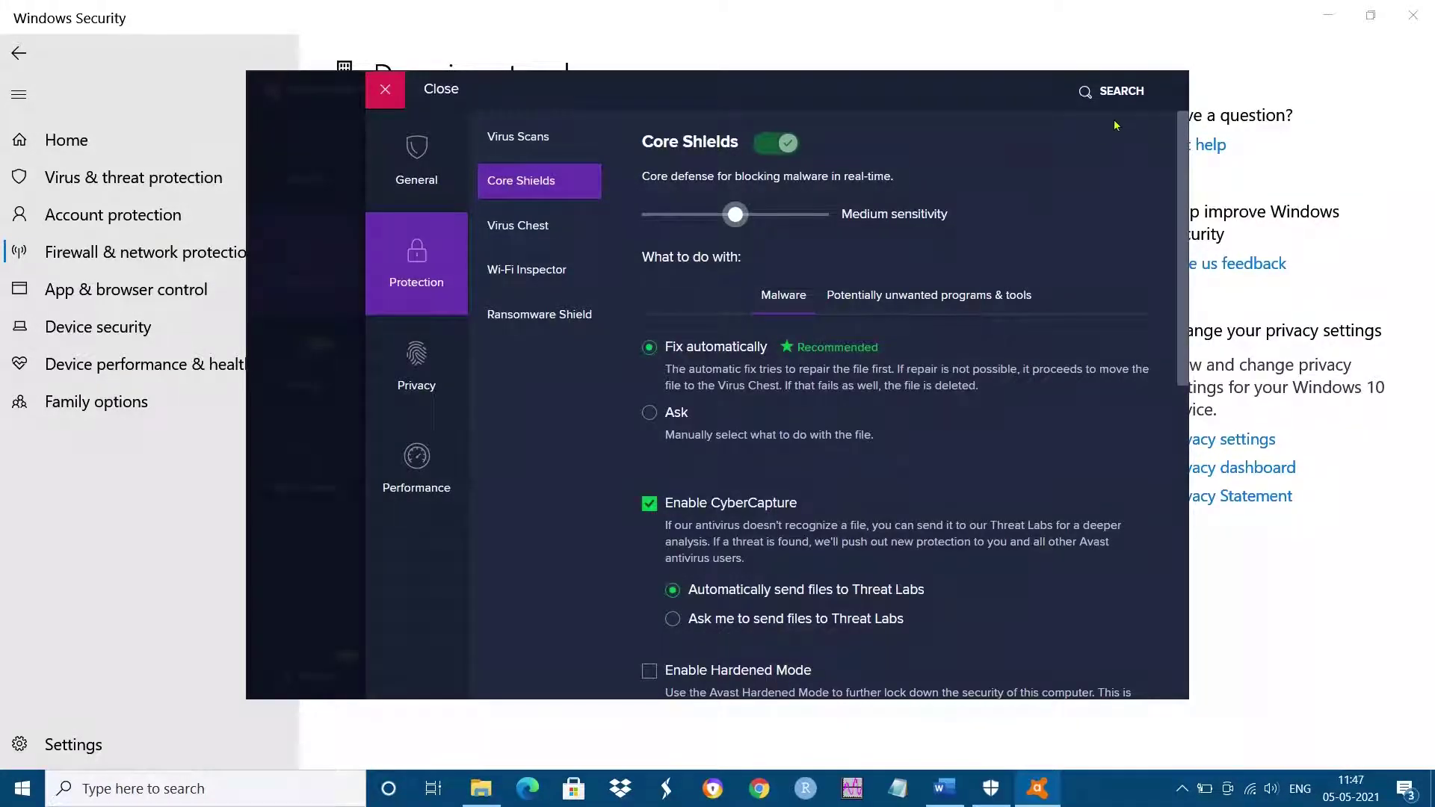
{"action": "left_click", "coordinate": [385, 89]}
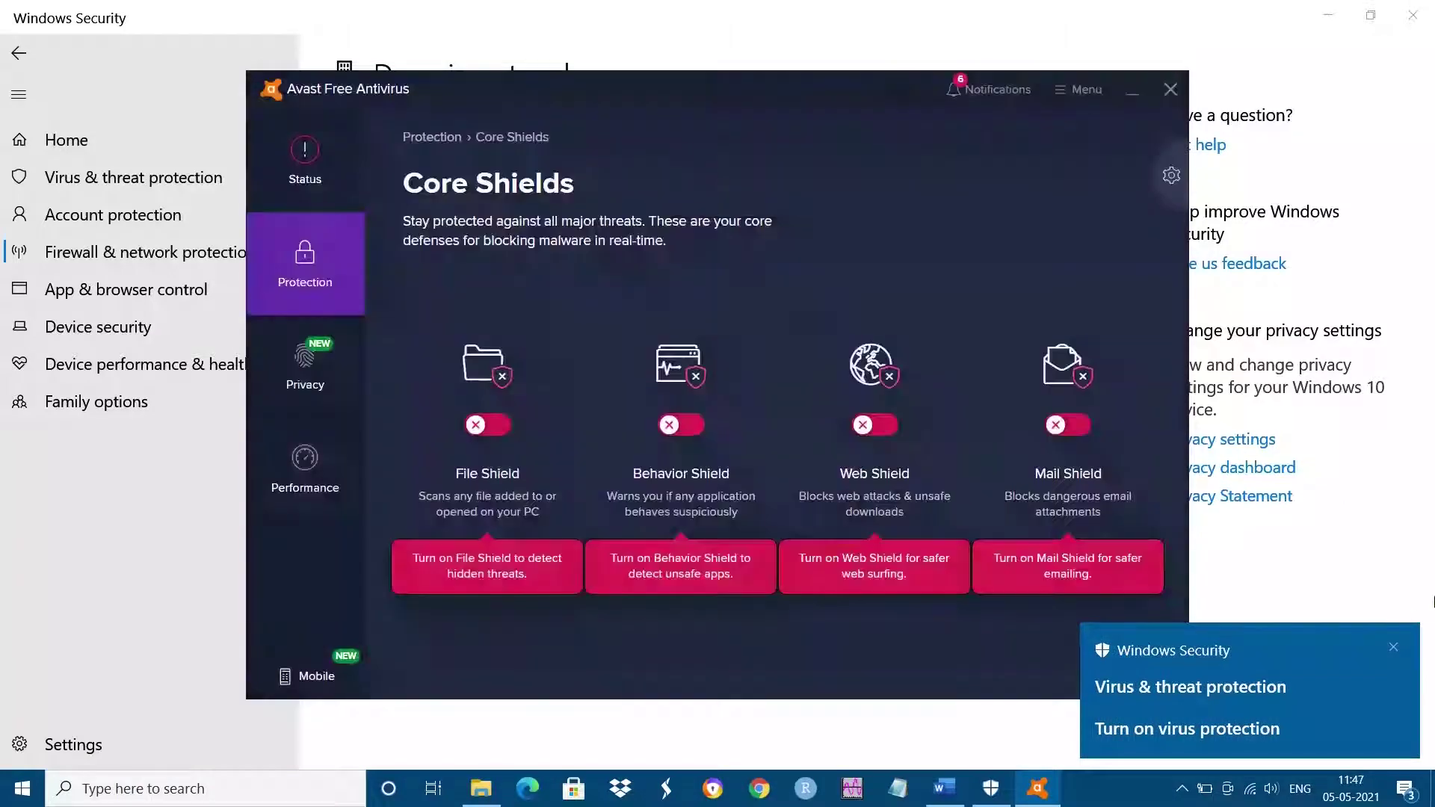
{"action": "left_click", "coordinate": [1391, 649]}
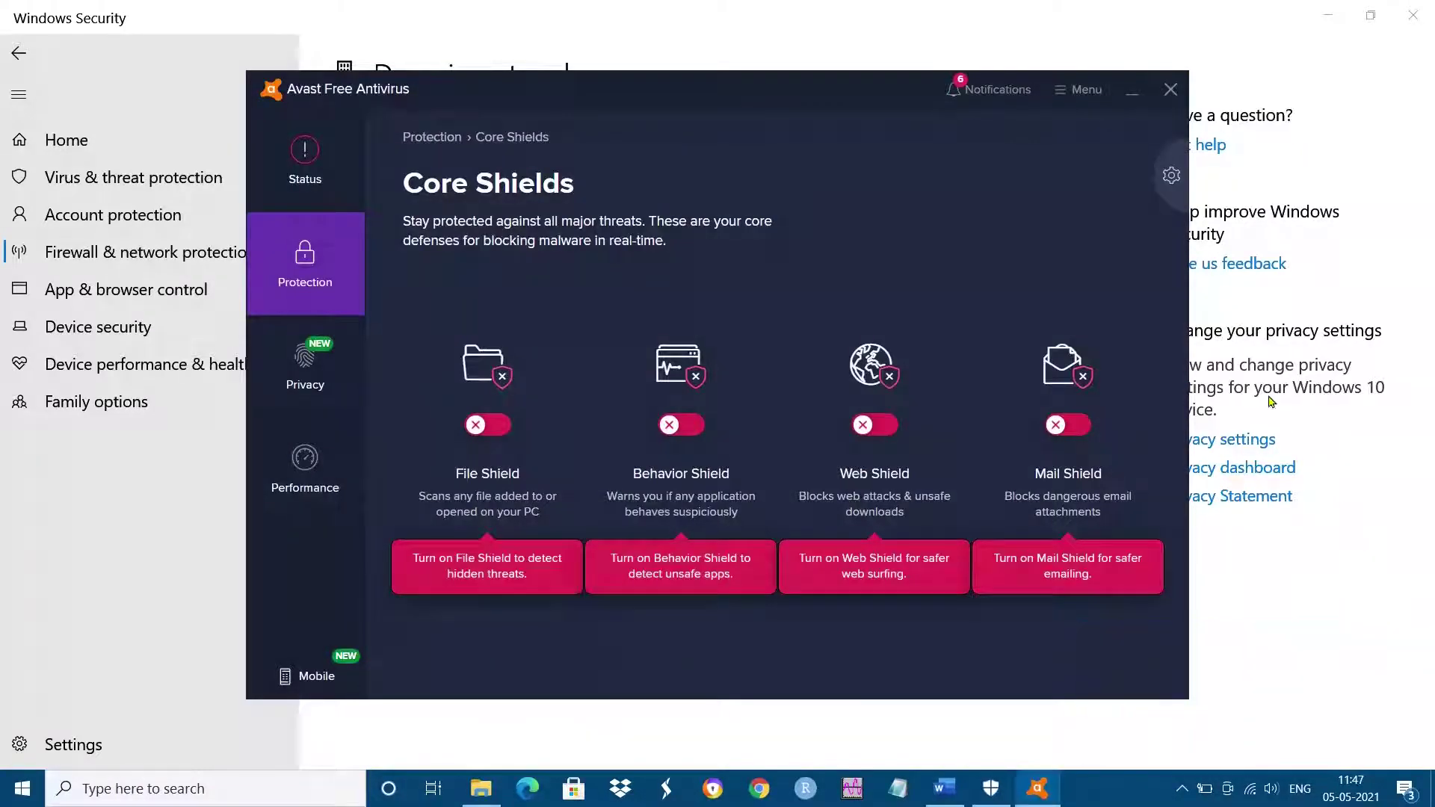
{"action": "left_click", "coordinate": [1169, 91]}
Turn off Microsoft Defender Firewall for the domain network, dismiss the notification and close Windows Security
{"action": "left_click", "coordinate": [1181, 789]}
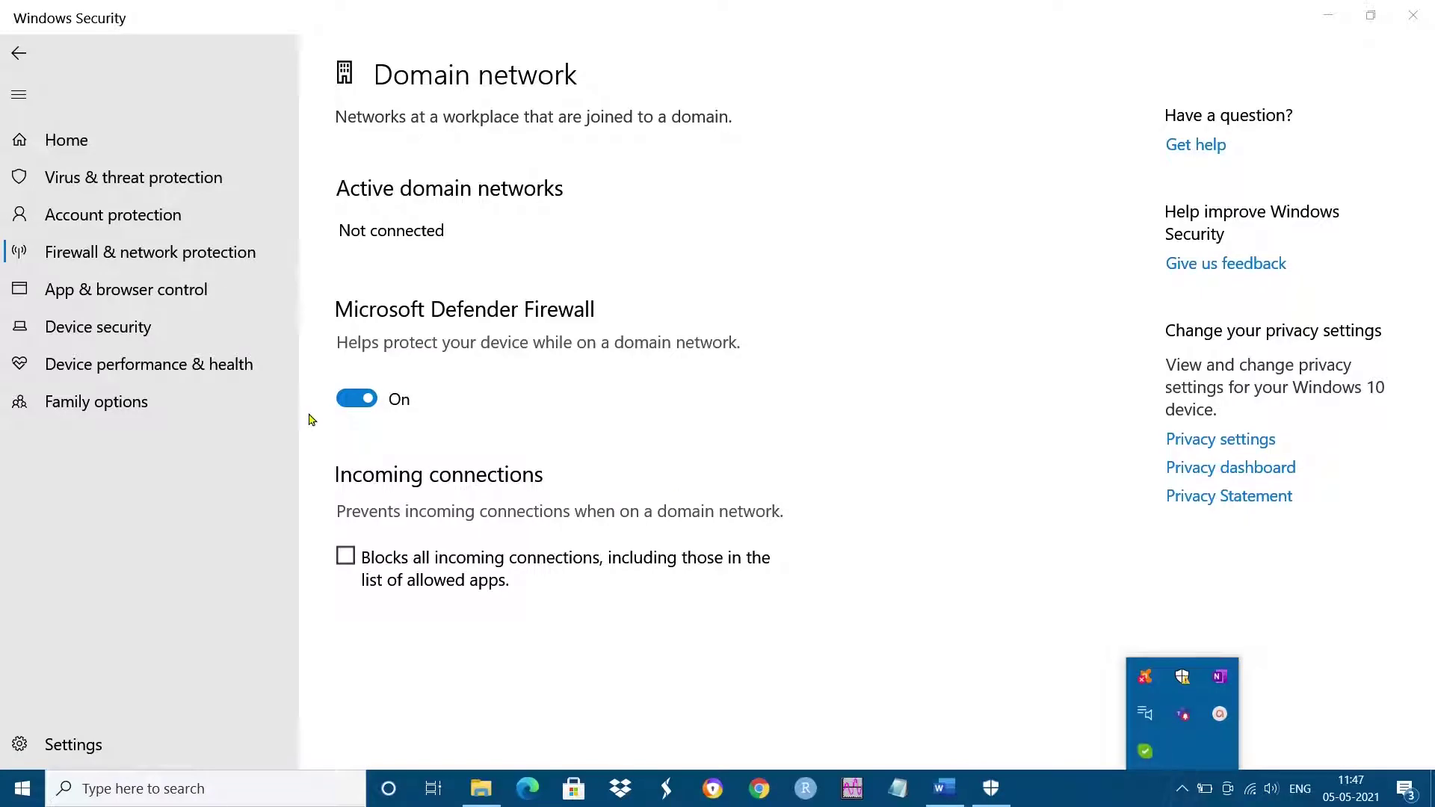
{"action": "left_click", "coordinate": [355, 398]}
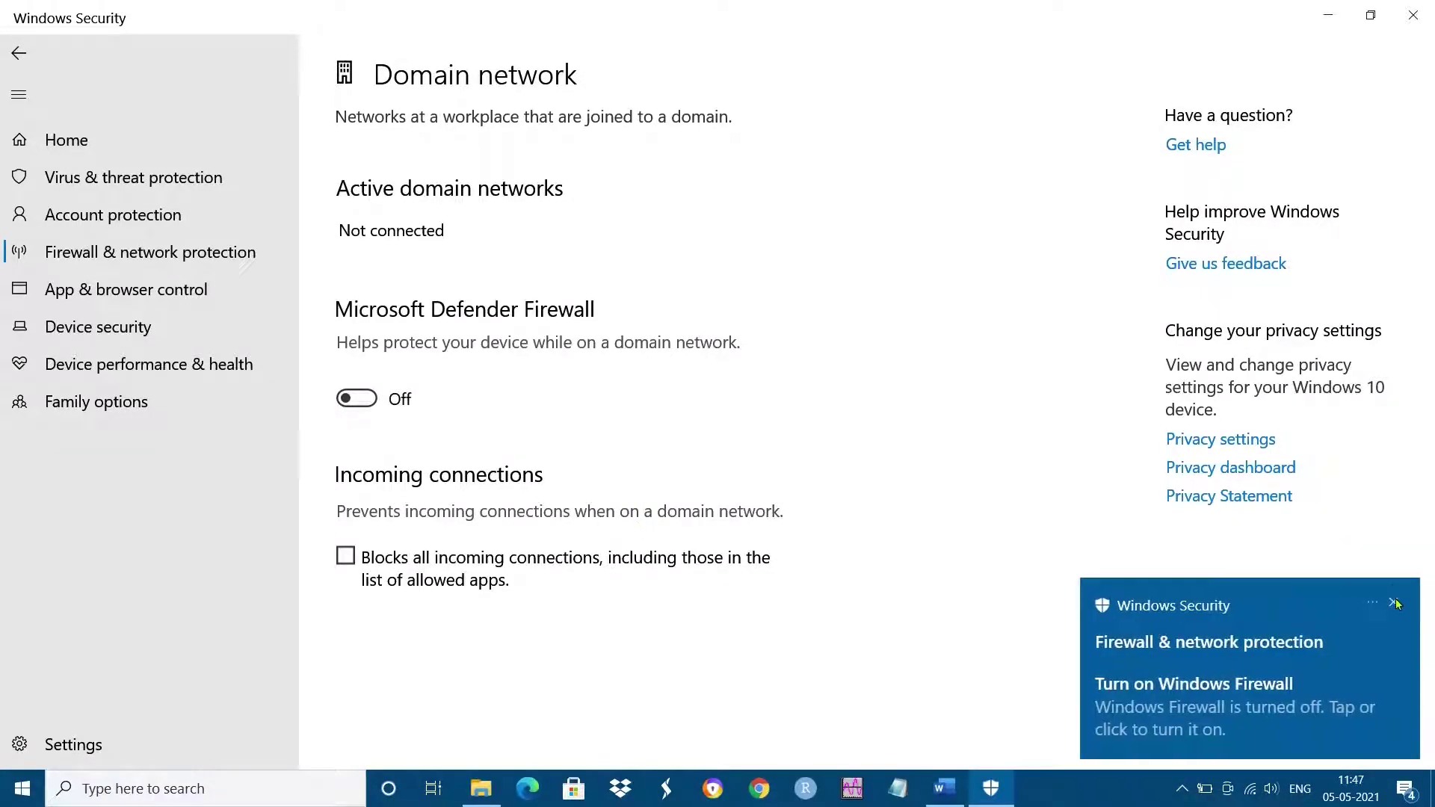
{"action": "left_click", "coordinate": [1395, 602]}
{"action": "left_click", "coordinate": [1180, 789]}
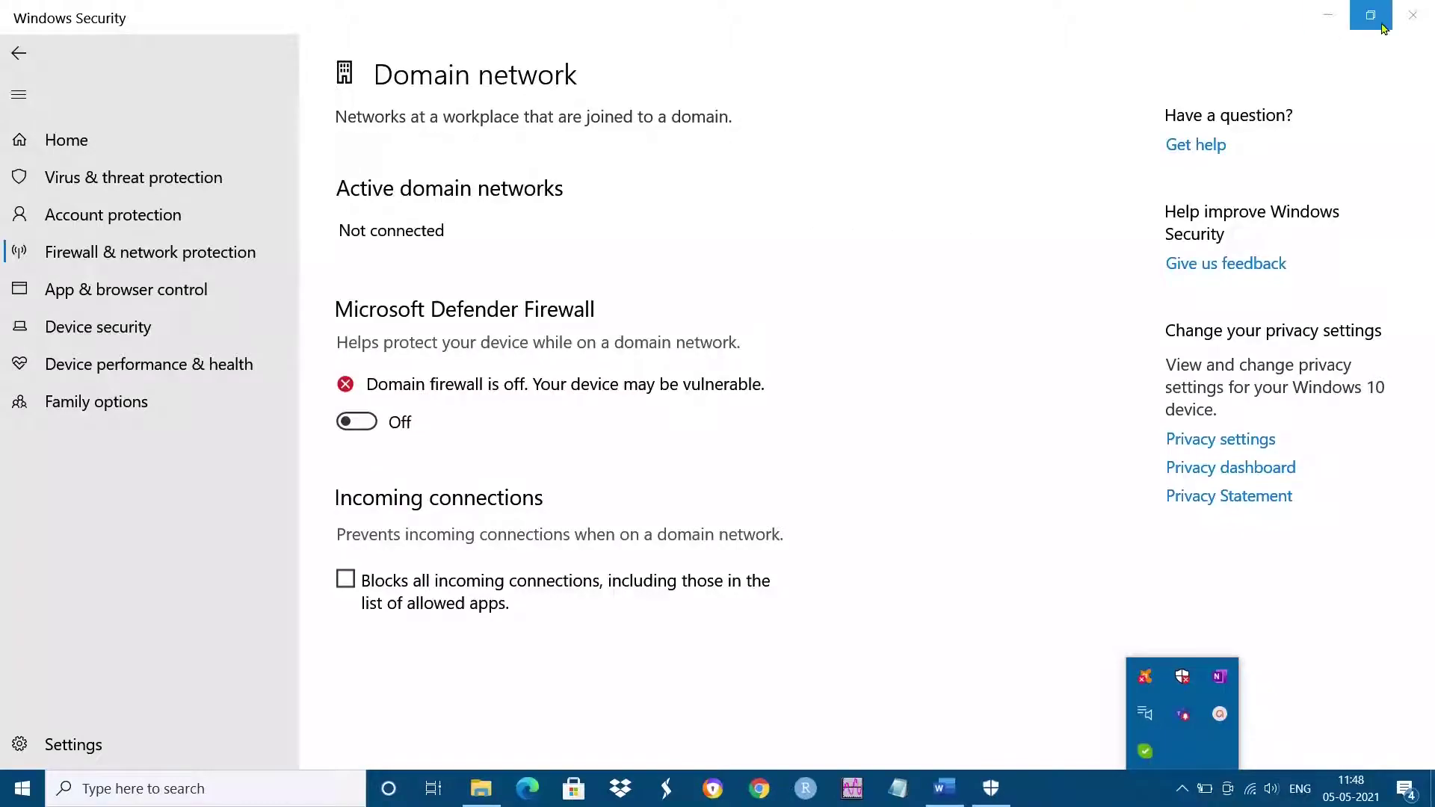
{"action": "left_click", "coordinate": [1412, 15]}
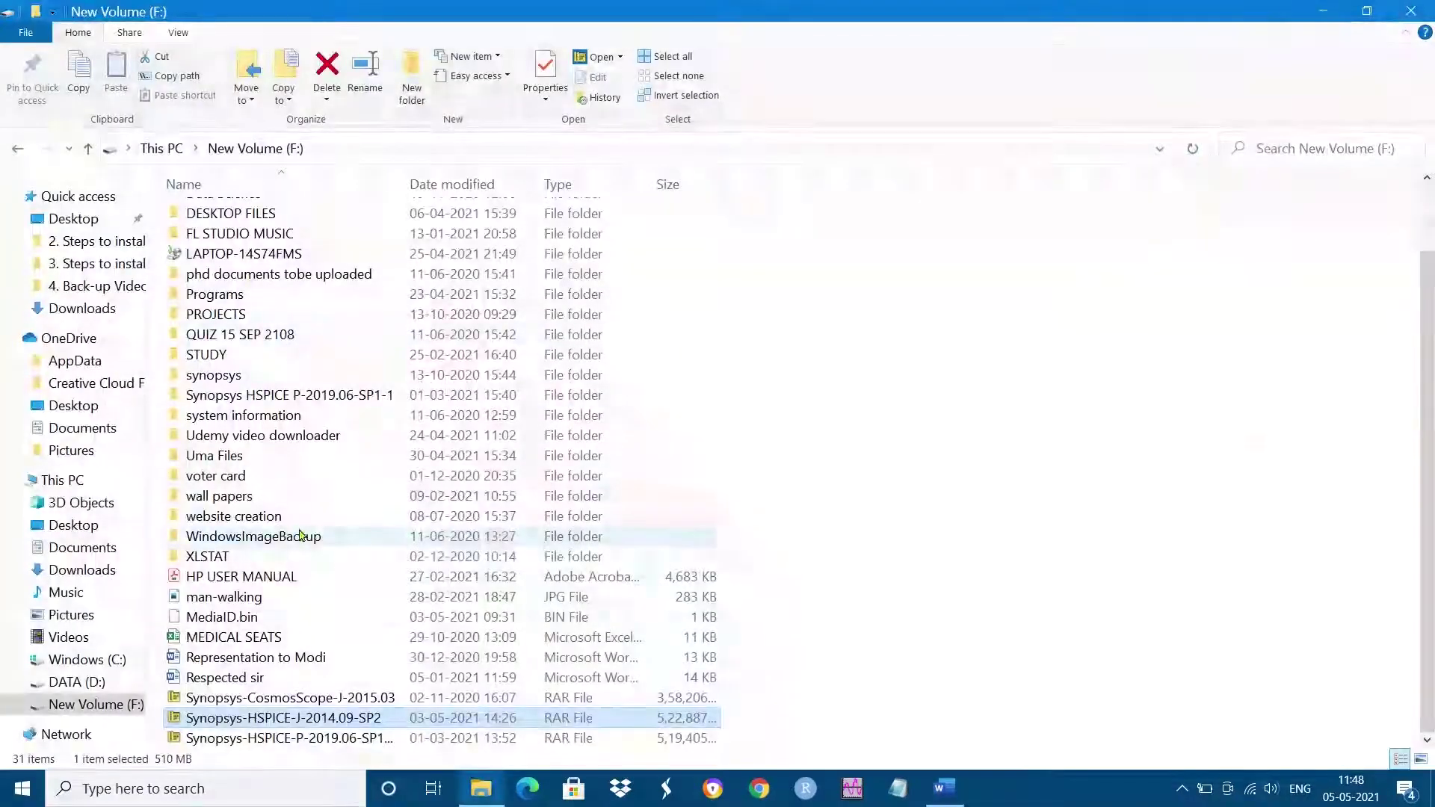
Extract the Synopsys-HSPICE-J-2014.09-SP2 archive to F:\ with 7-Zip and close the archive window
{"action": "double_click", "coordinate": [319, 717]}
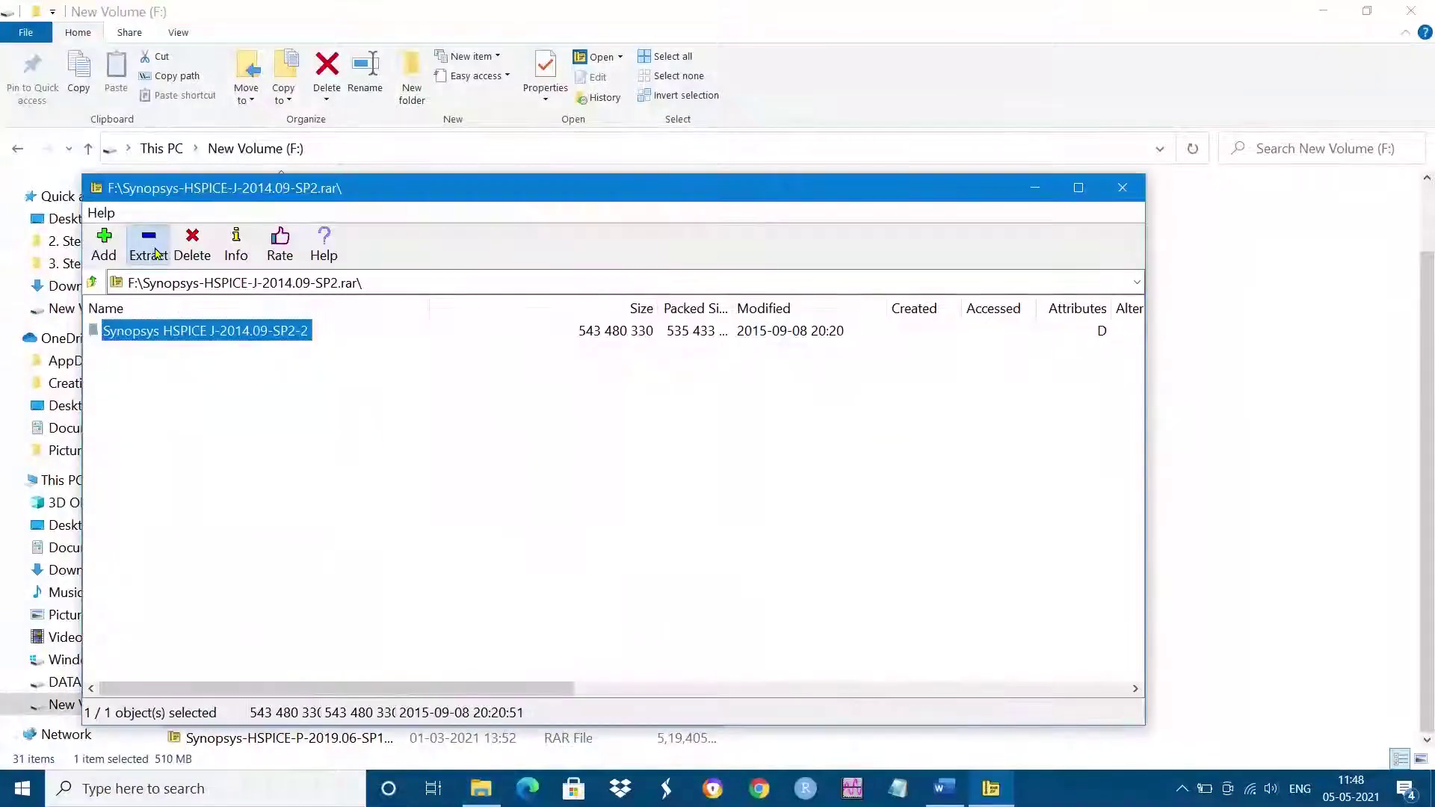
{"action": "left_click", "coordinate": [148, 250]}
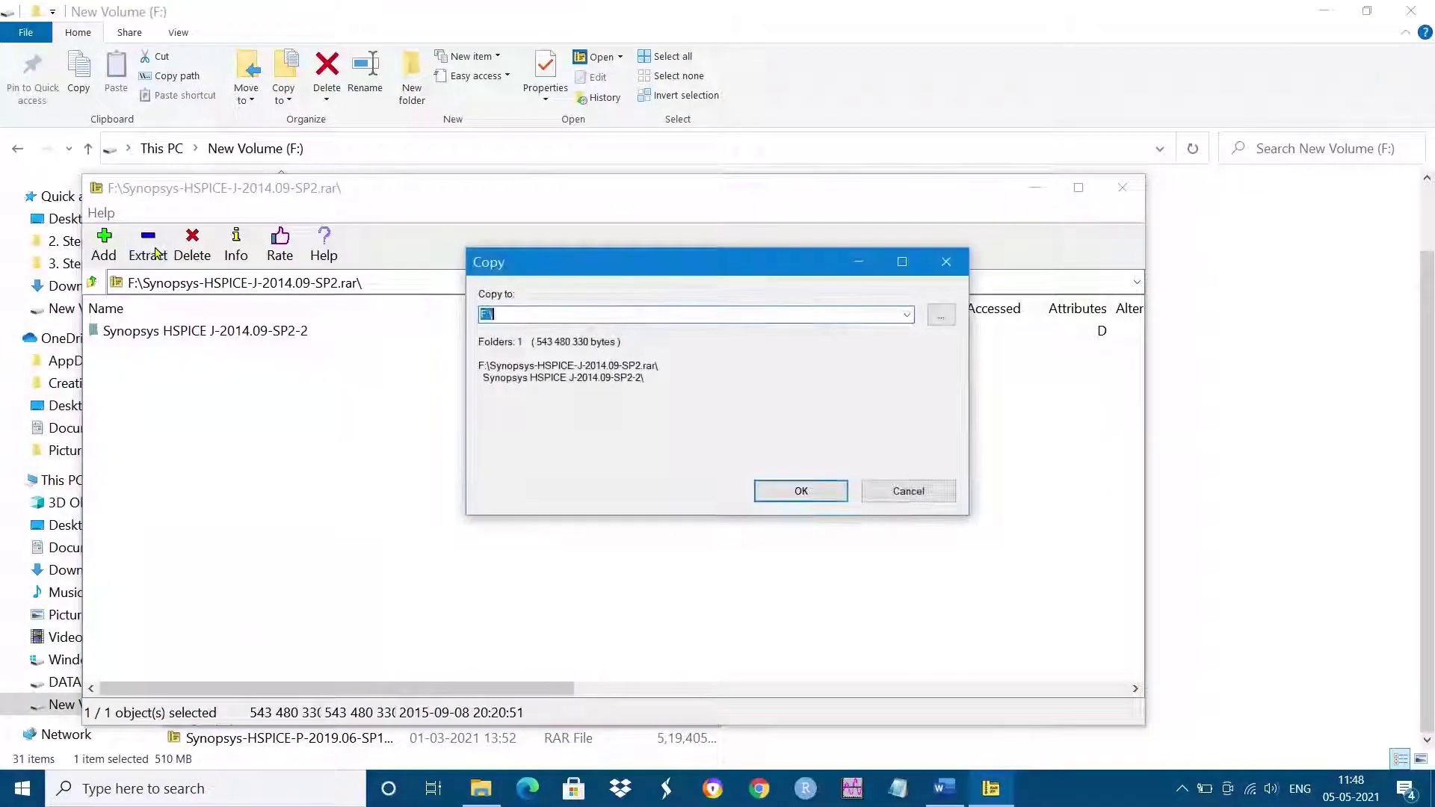
{"action": "left_click", "coordinate": [813, 493]}
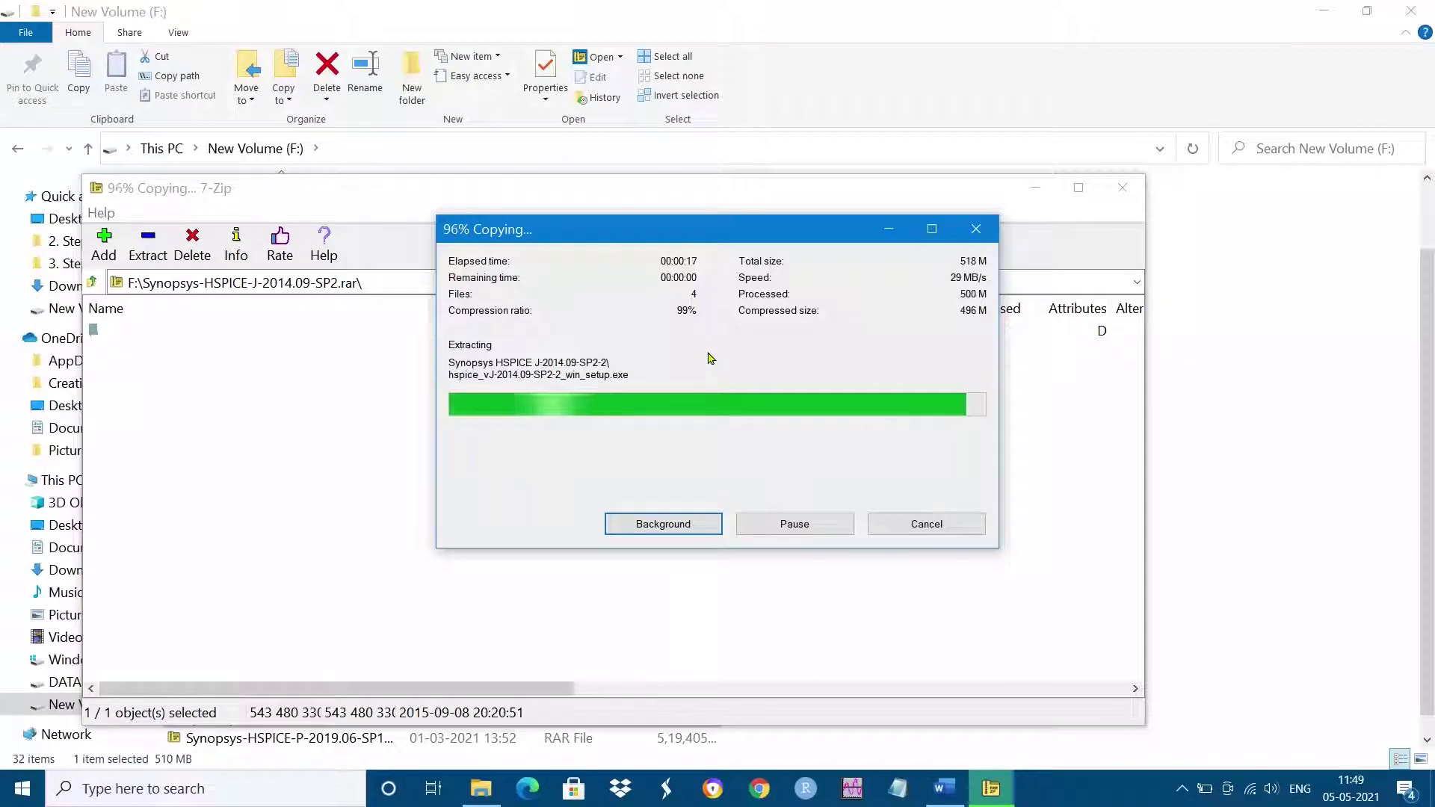
{"action": "left_click", "coordinate": [1122, 187]}
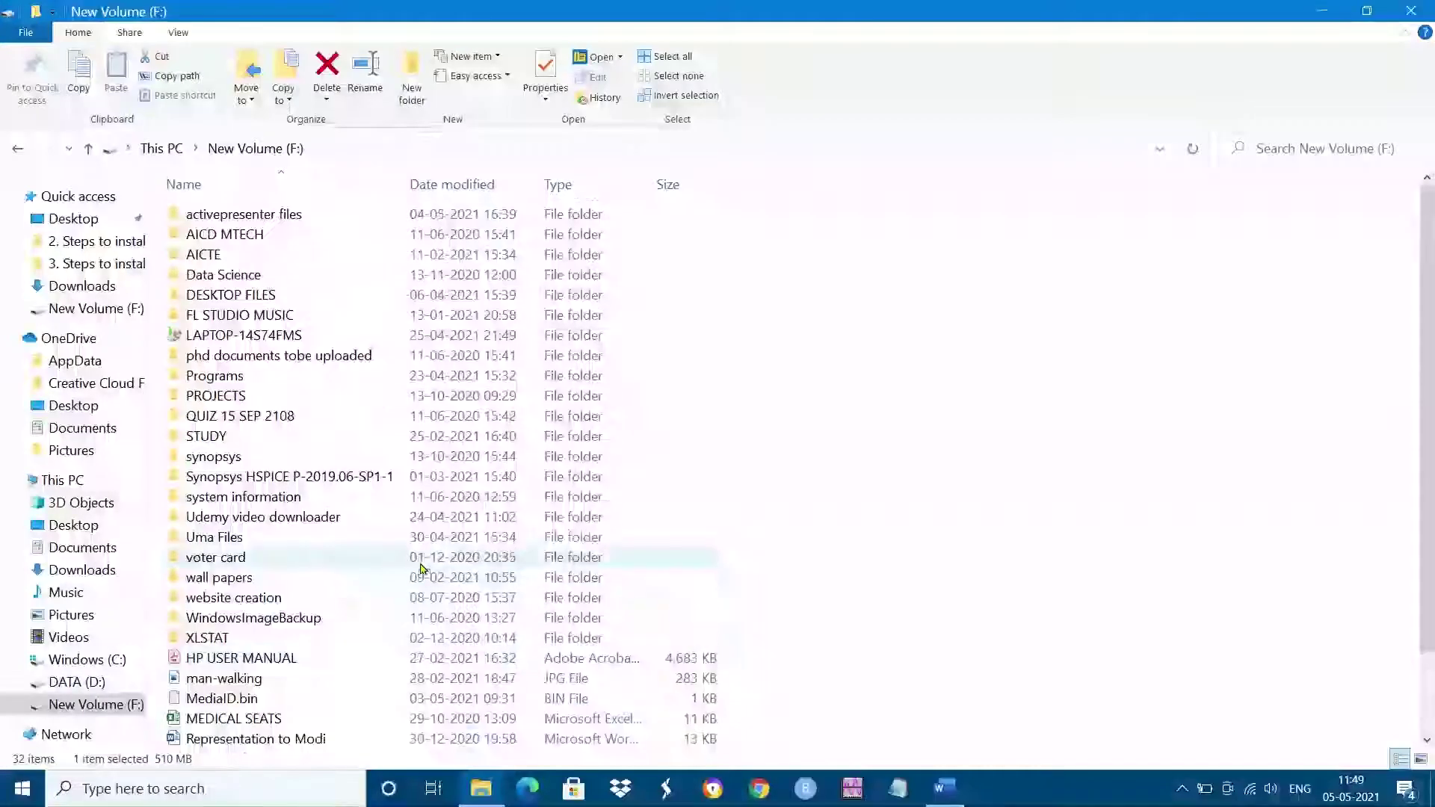
Open the extracted Synopsys HSPICE J-2014.09-SP2-2 folder and launch the hspice_vJ-2014.09-SP2-2_win_setup installer
{"action": "scroll", "coordinate": [665, 548], "scroll_direction": "down", "scroll_amount": 2}
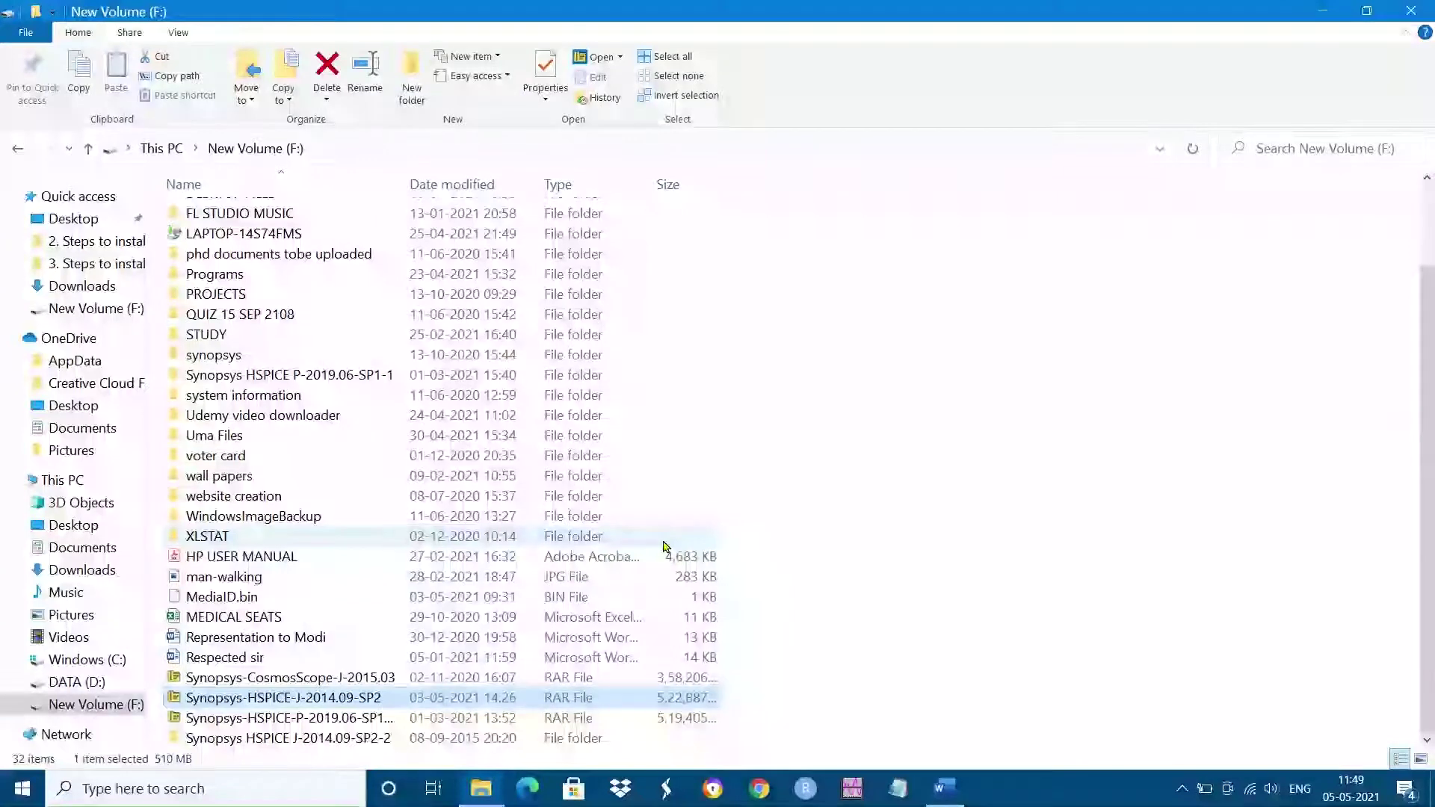
{"action": "double_click", "coordinate": [265, 738]}
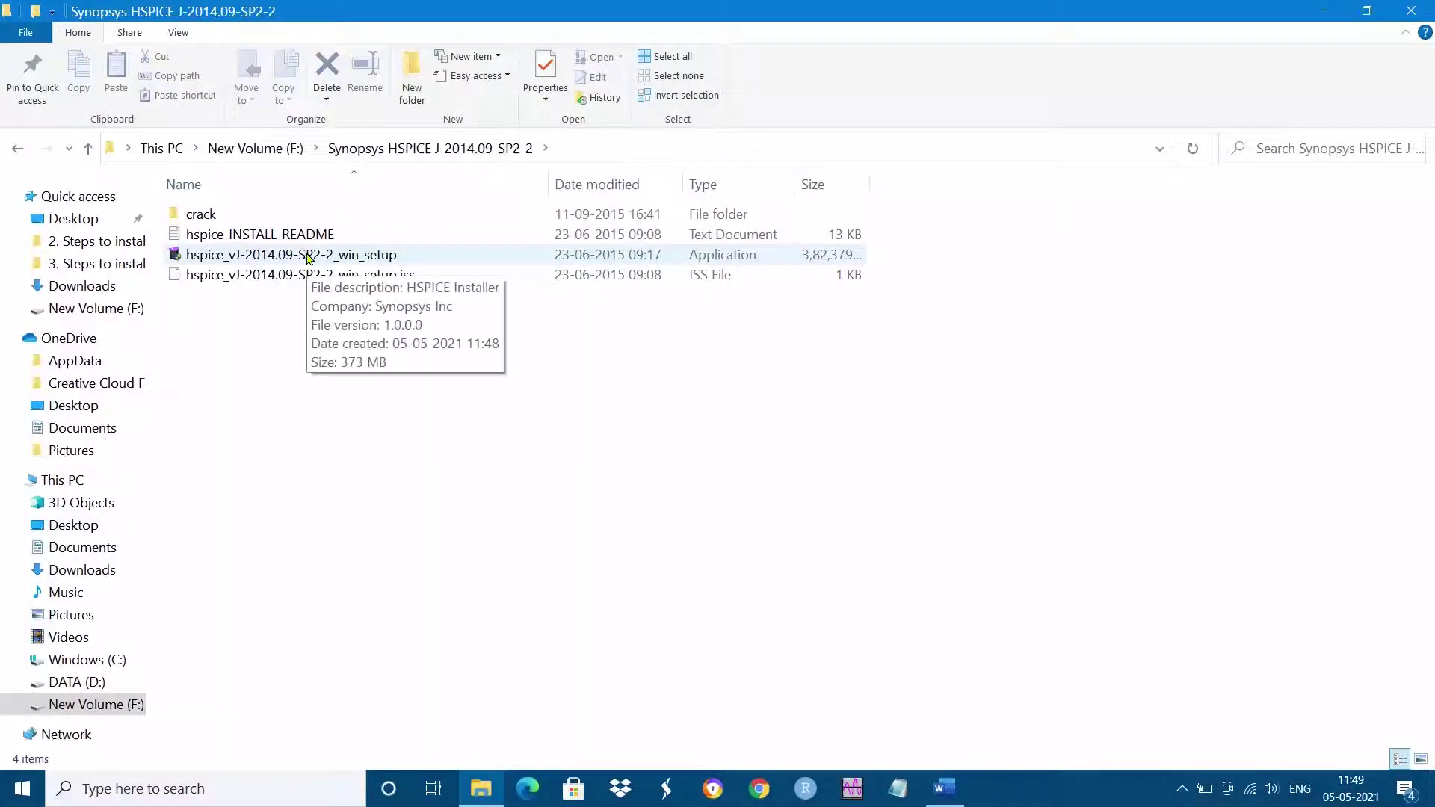
{"action": "left_click", "coordinate": [309, 259]}
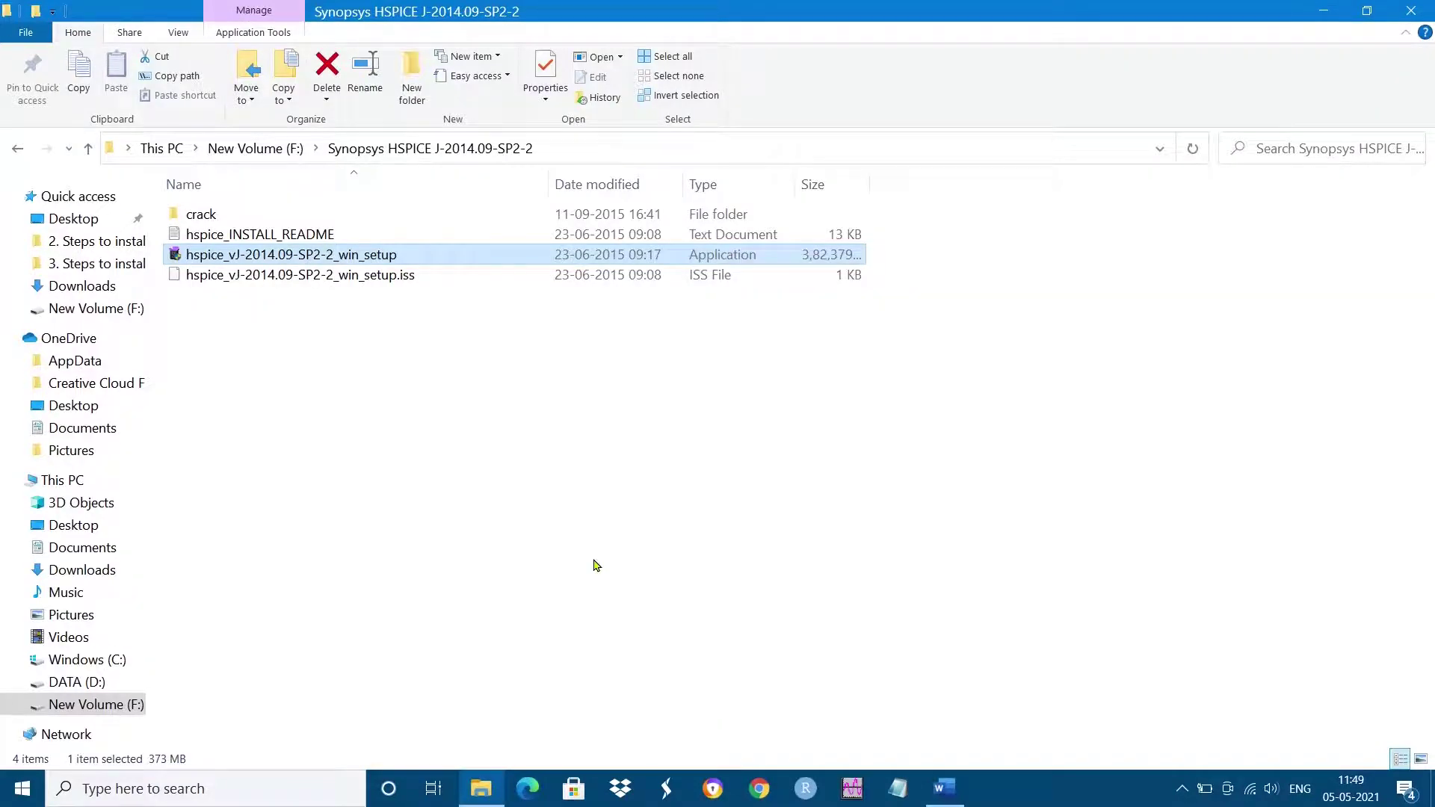
Accept the HSPICE license terms and confirm C:\synopsys\Hspice_J-2014.09-SP2-2 as destination, overriding its existing content
{"action": "left_click", "coordinate": [783, 541]}
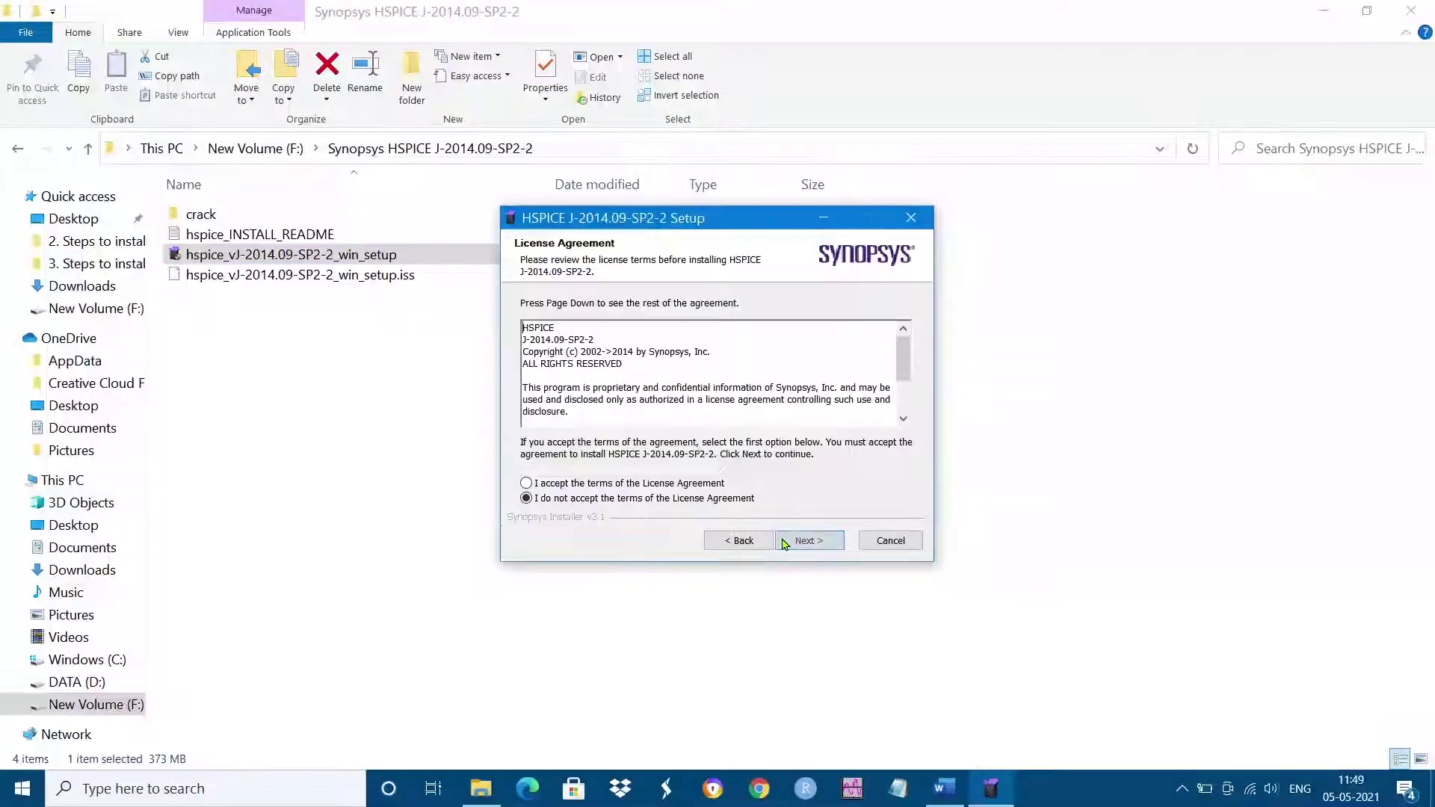
{"action": "left_click", "coordinate": [527, 482]}
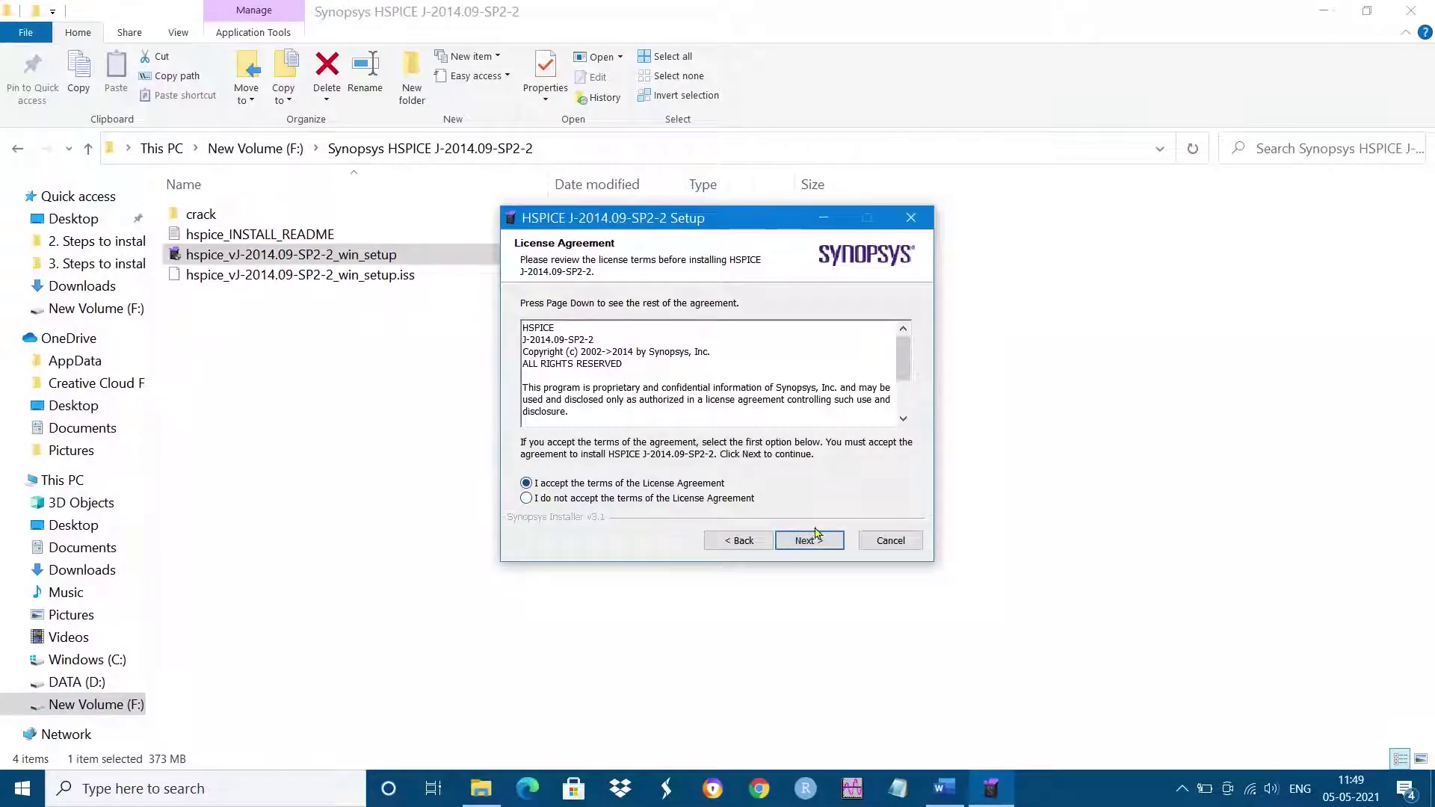
{"action": "left_click", "coordinate": [812, 539]}
{"action": "left_click", "coordinate": [812, 540]}
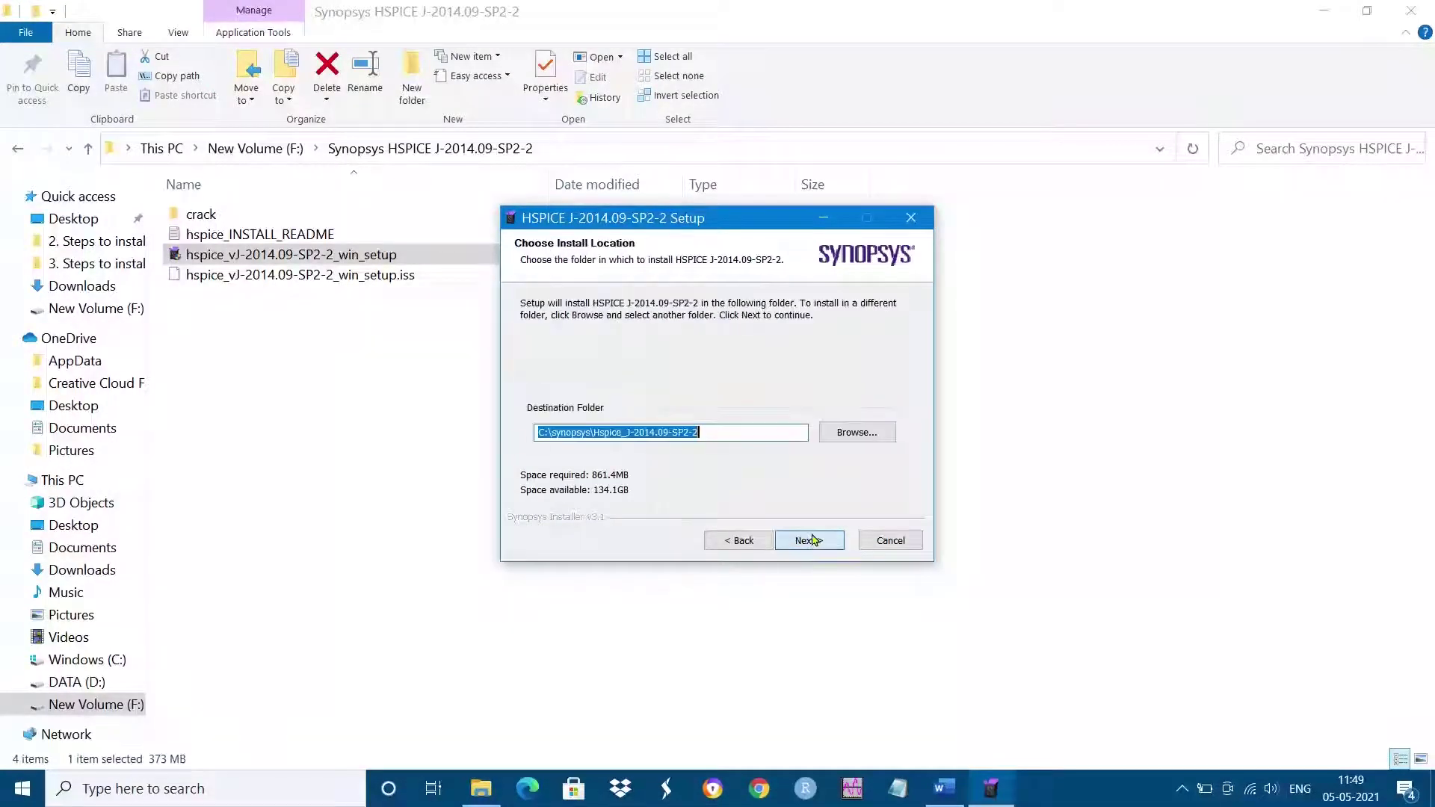
{"action": "left_click", "coordinate": [813, 540]}
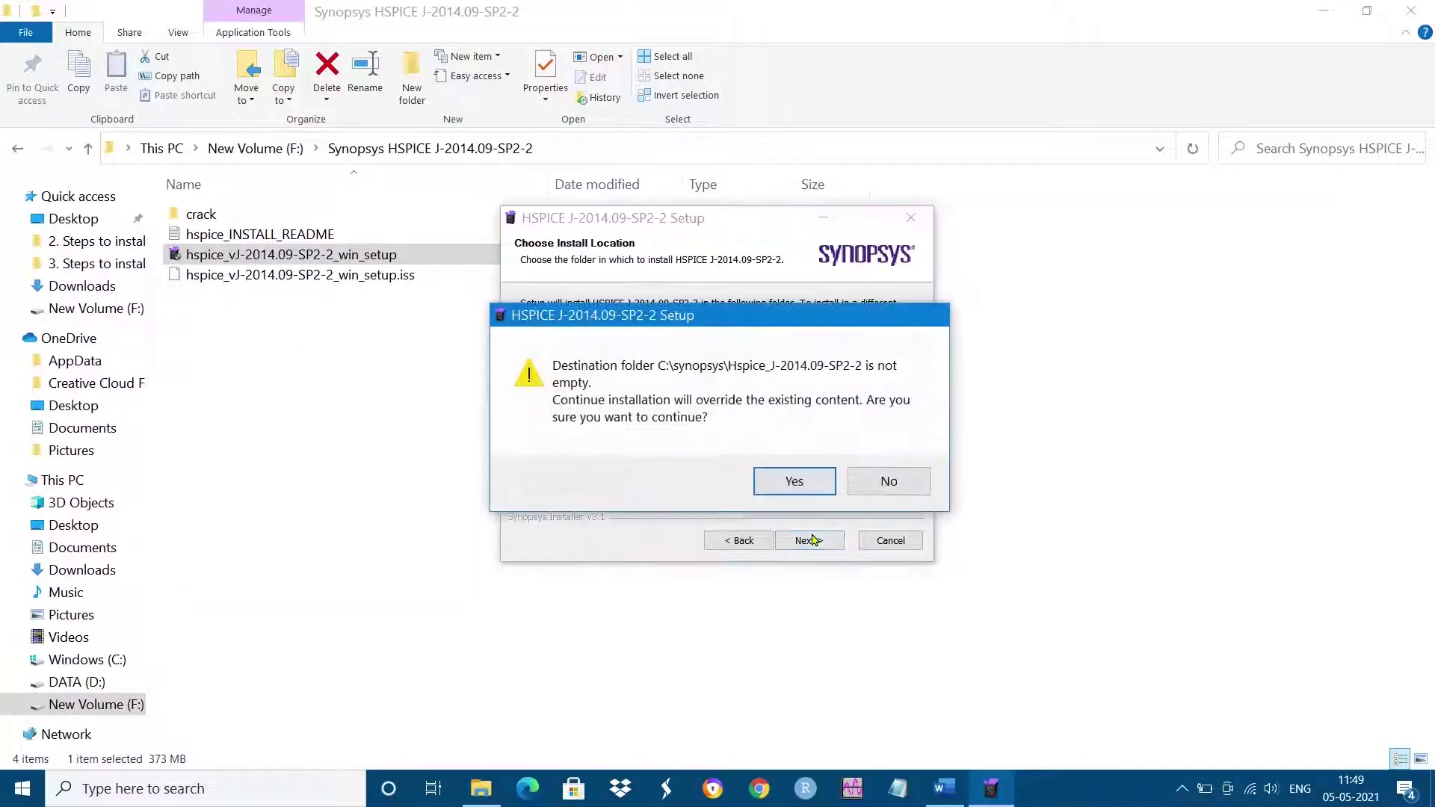
{"action": "left_click", "coordinate": [789, 482]}
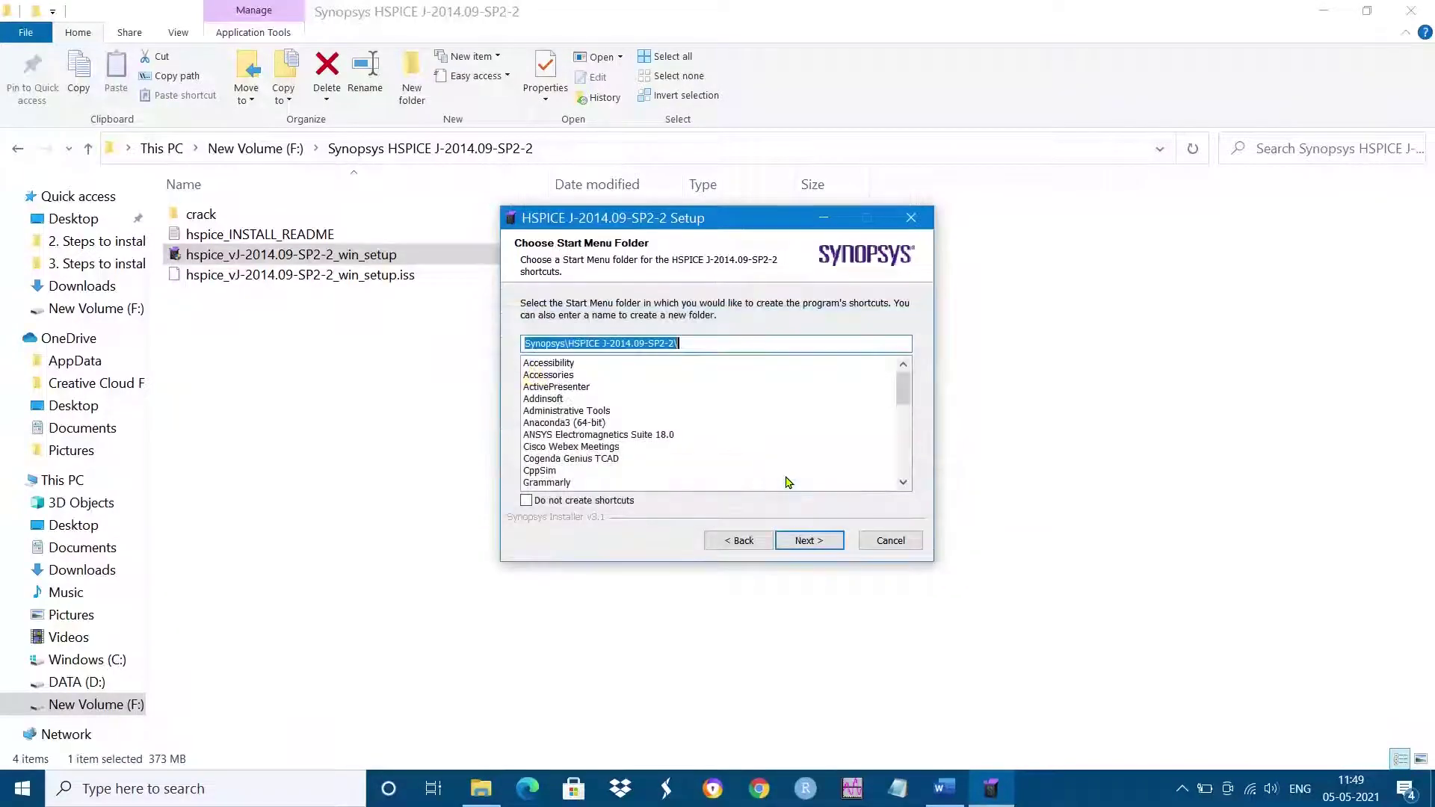
Install HSPICE with the default Start Menu folder, allow updating environment variables and finish setup with a manual reboot
{"action": "left_click", "coordinate": [825, 542]}
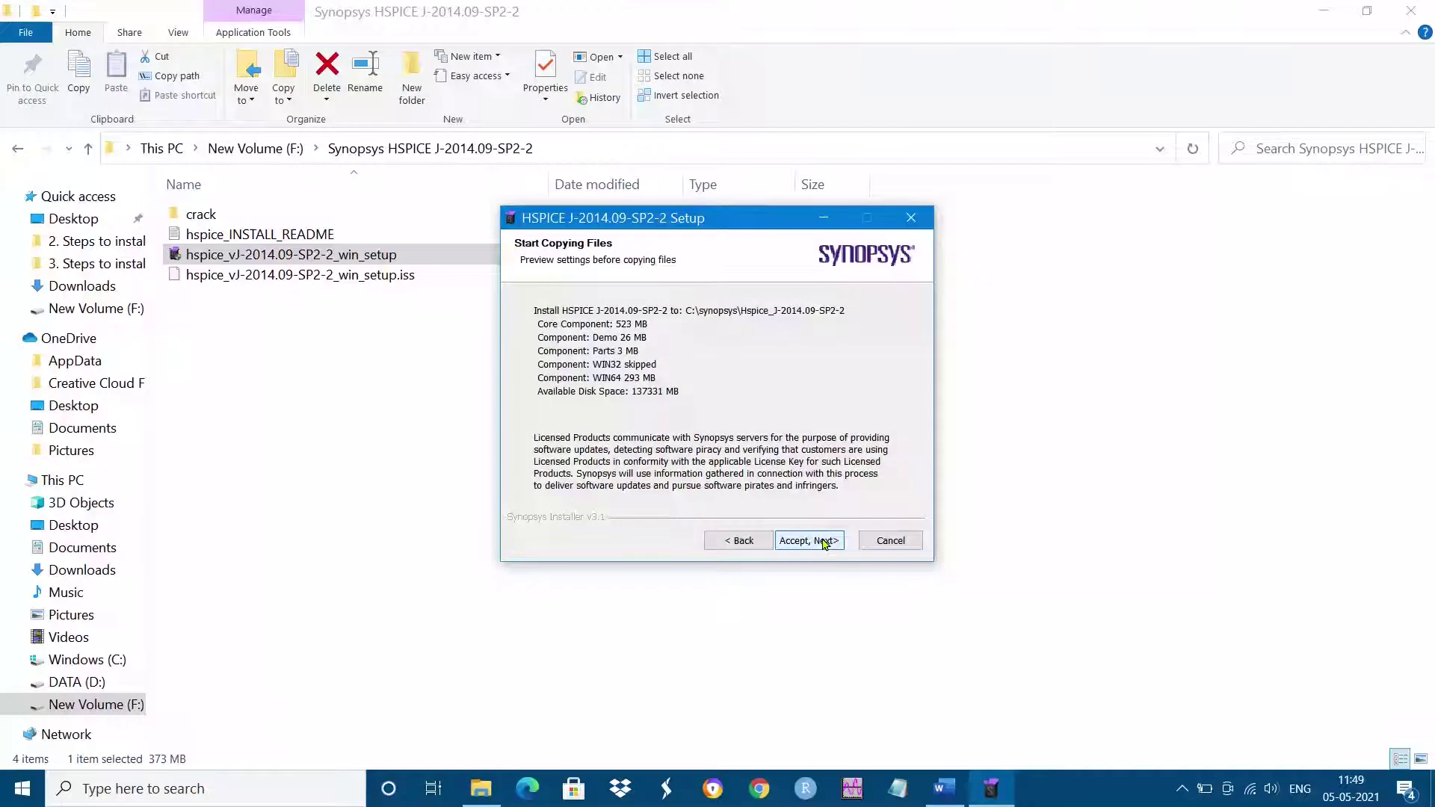
{"action": "left_click", "coordinate": [824, 542]}
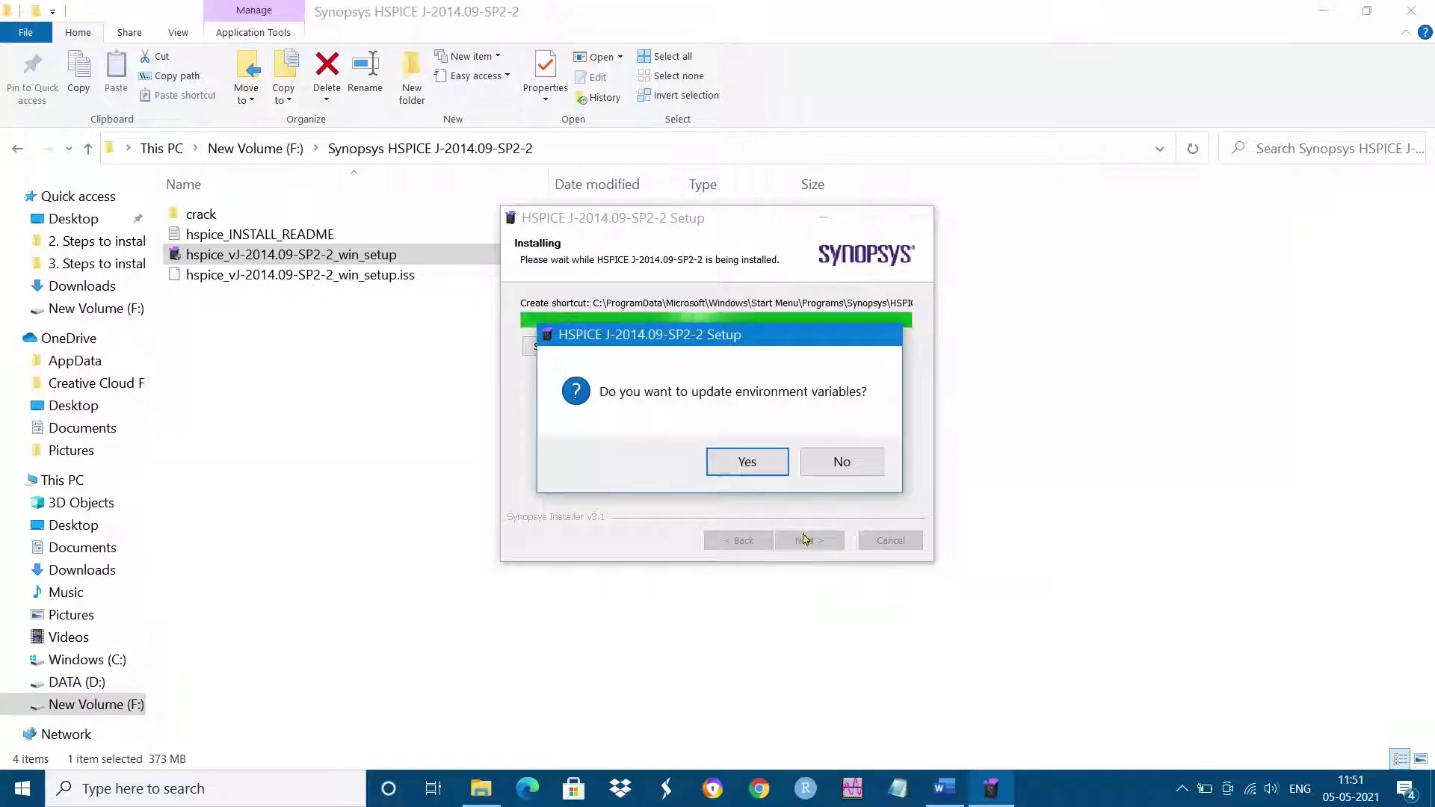
{"action": "left_click", "coordinate": [746, 461]}
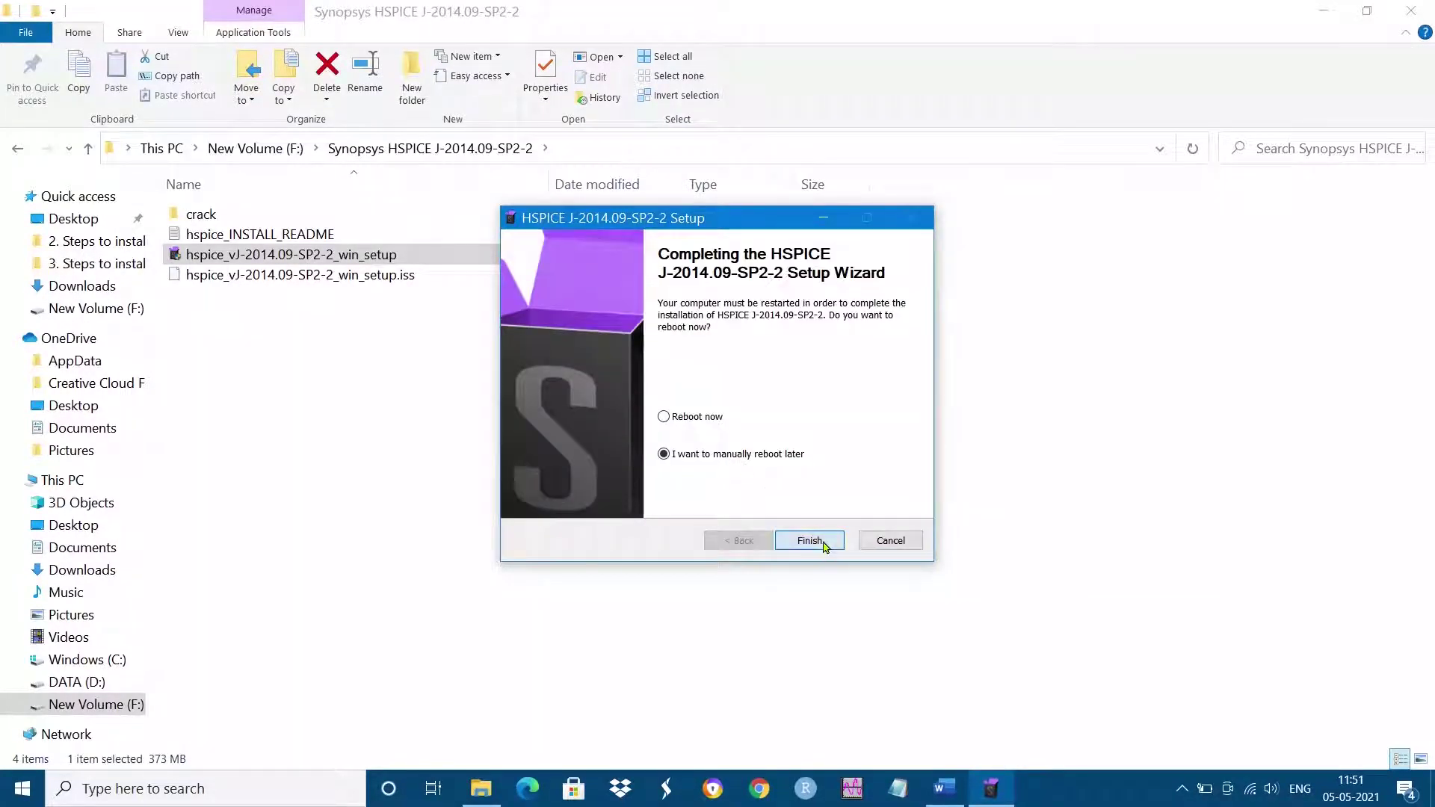
{"action": "left_click", "coordinate": [818, 539]}
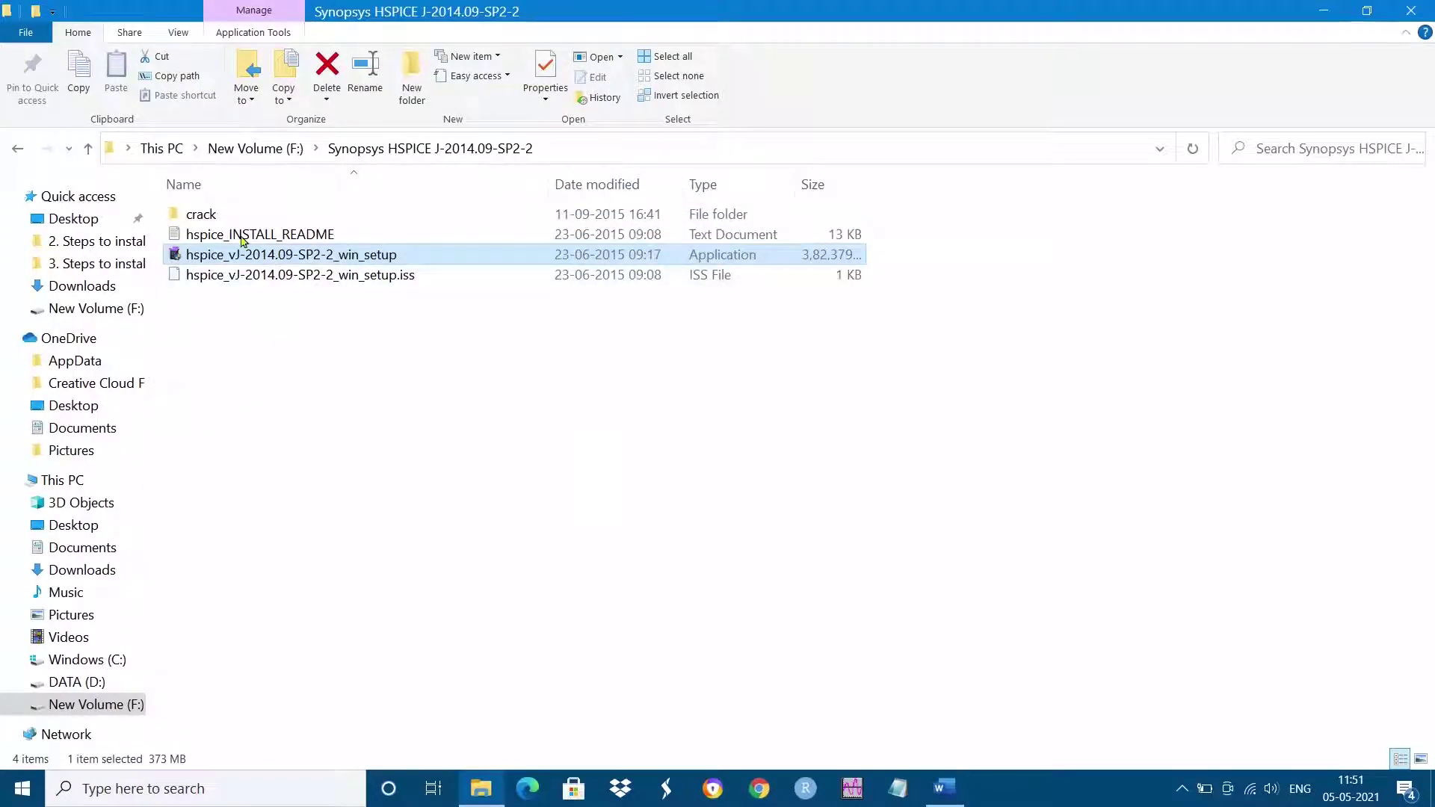
Extract the scl_license archive from the crack folder into F:\Synopsys HSPICE J-2014.09-SP2-2\crack\ and close the archive window
{"action": "left_click", "coordinate": [229, 216]}
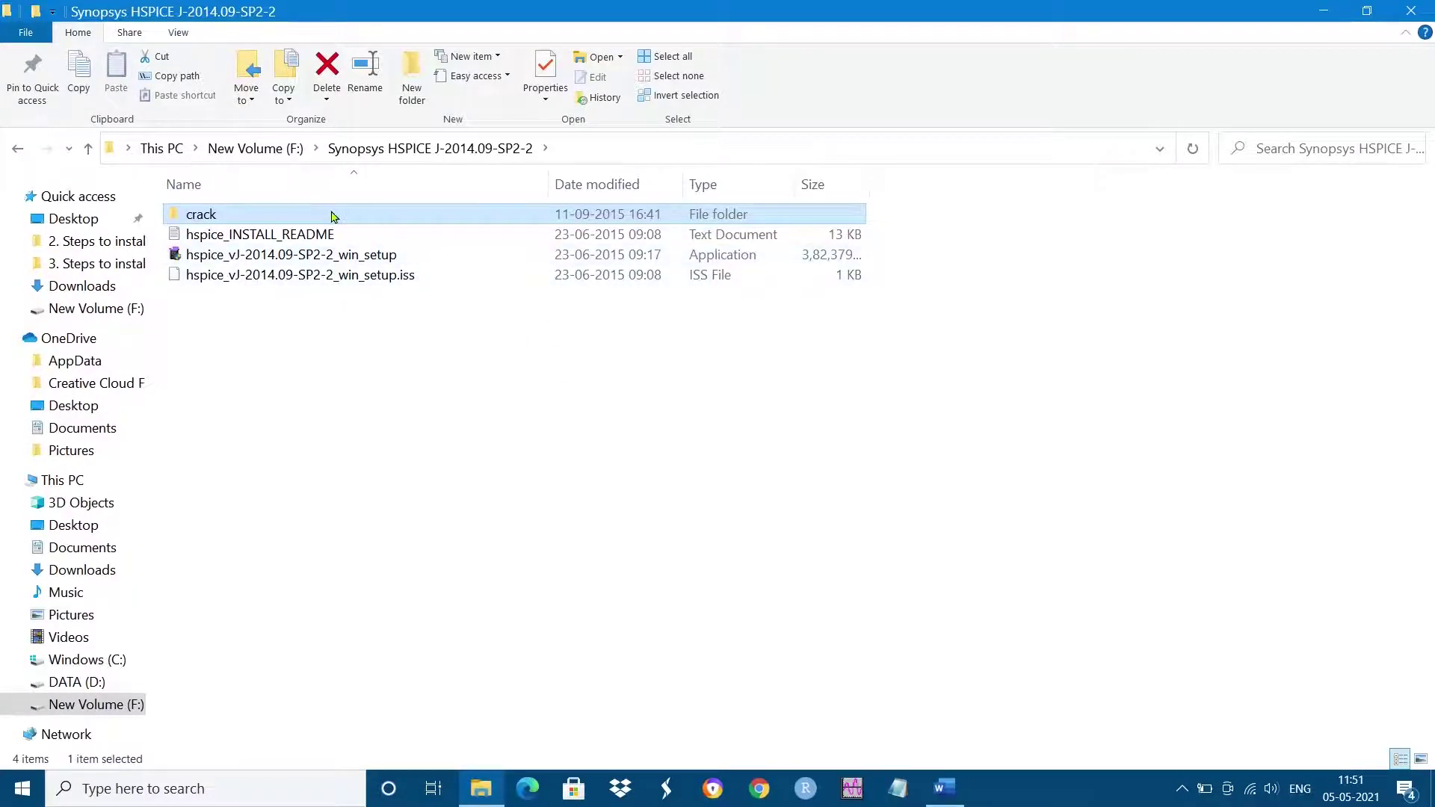
{"action": "double_click", "coordinate": [231, 220]}
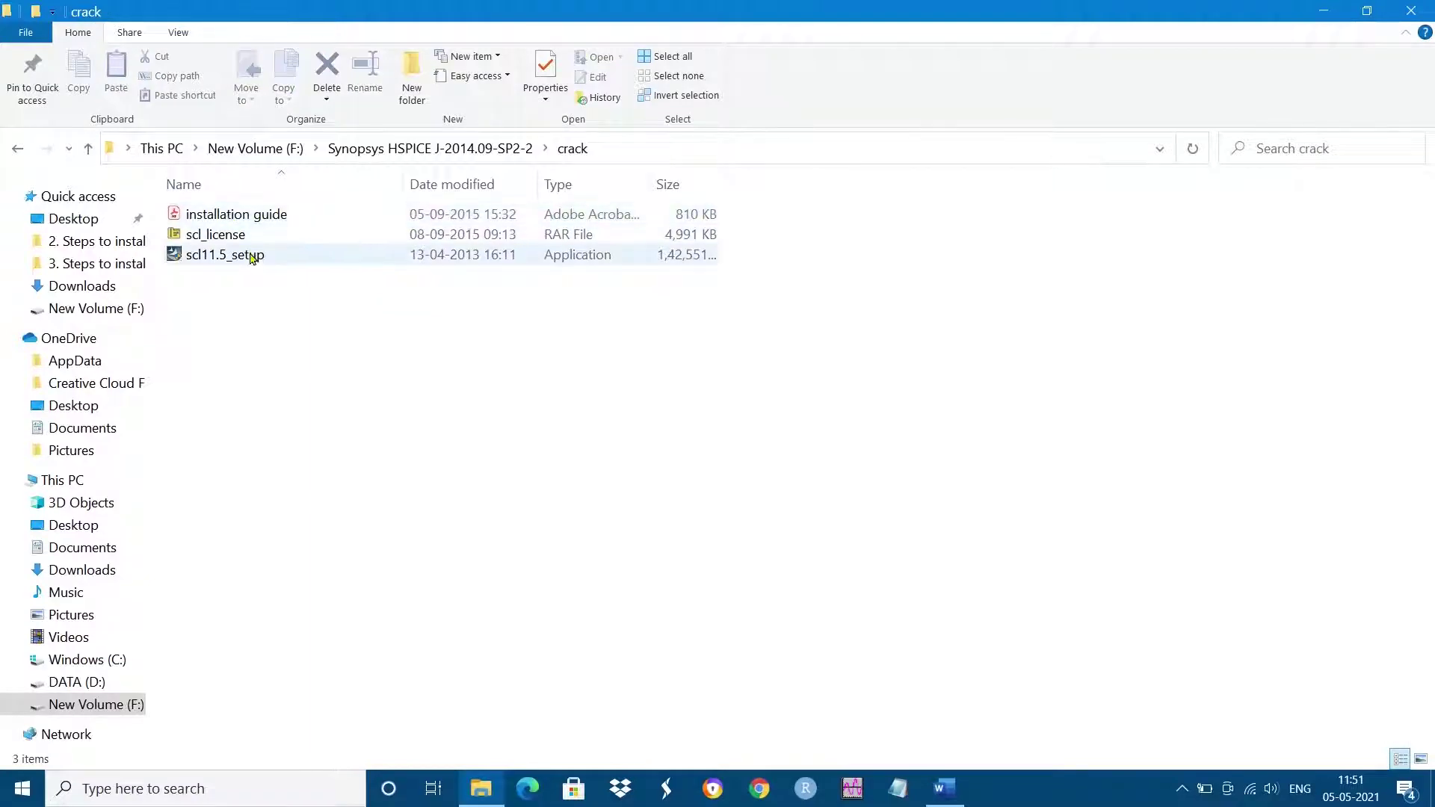
{"action": "double_click", "coordinate": [250, 237]}
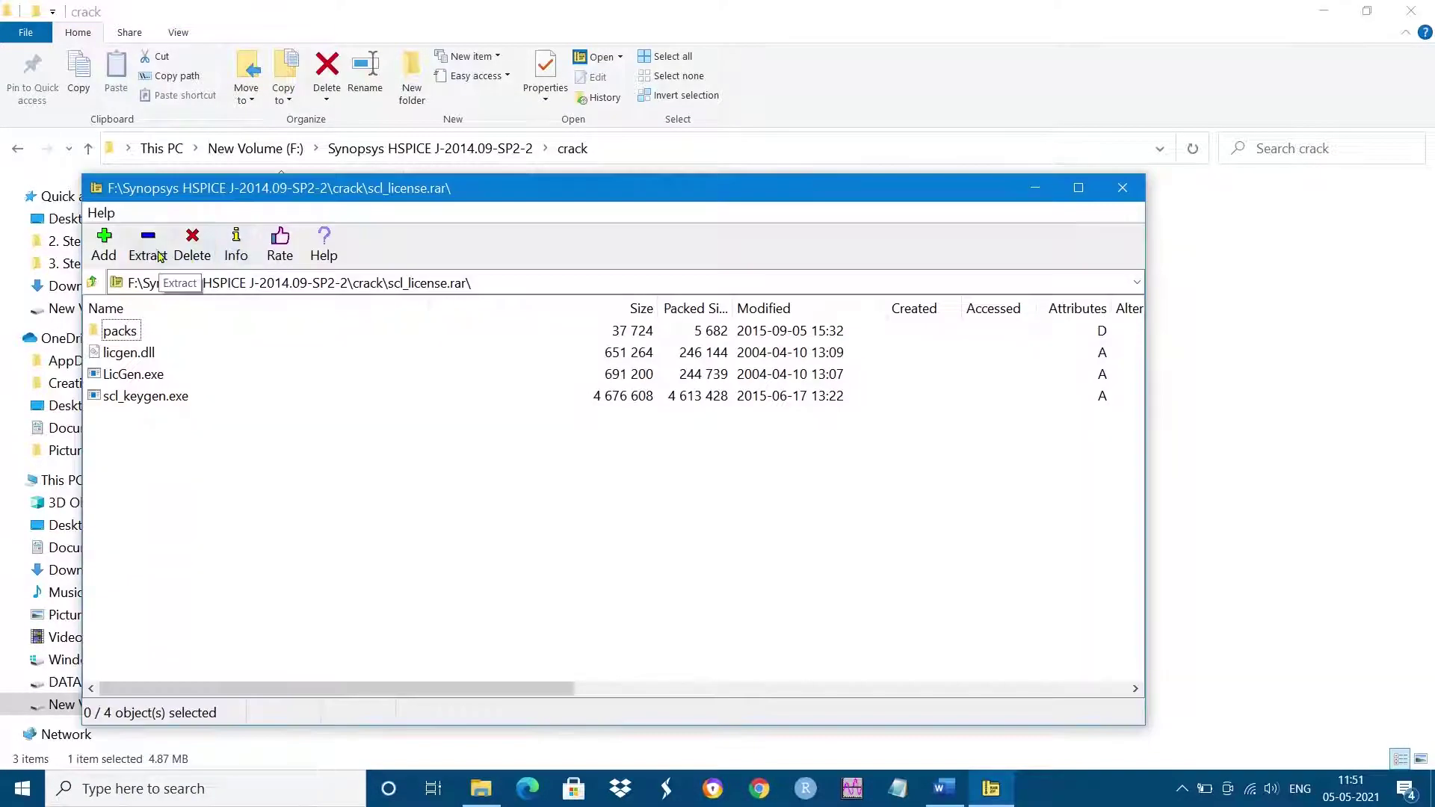
{"action": "left_click", "coordinate": [147, 243]}
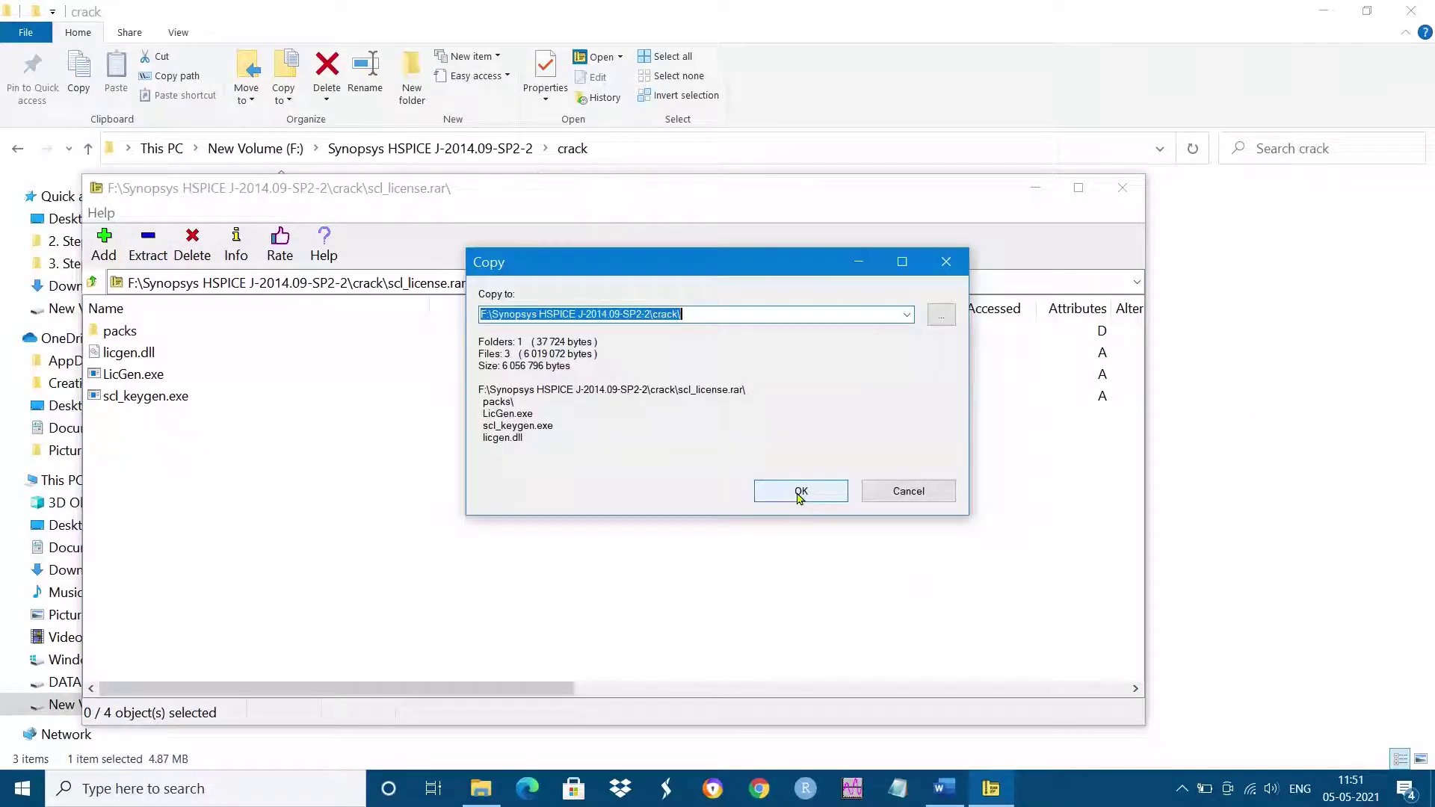
{"action": "left_click", "coordinate": [799, 492]}
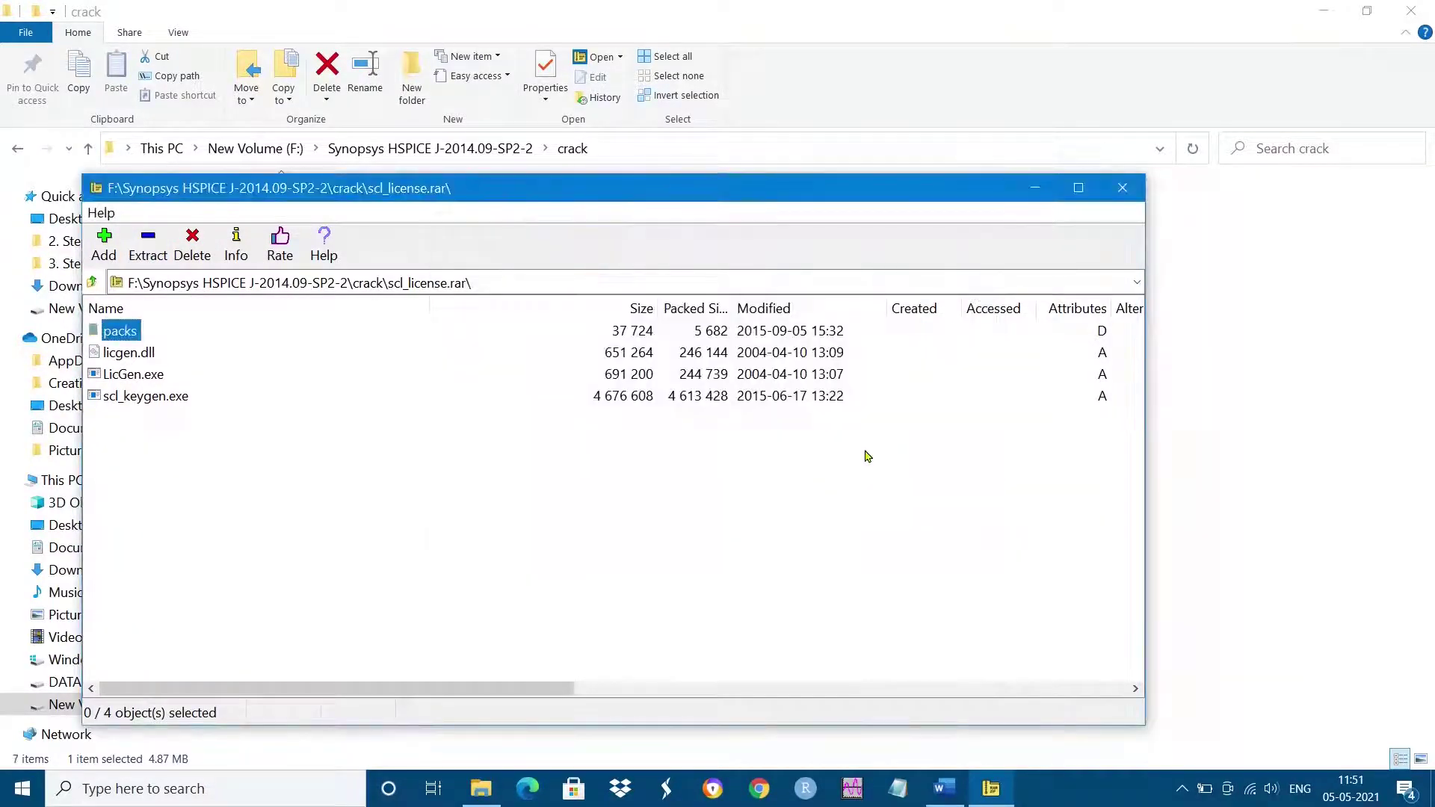
{"action": "left_click", "coordinate": [1122, 188]}
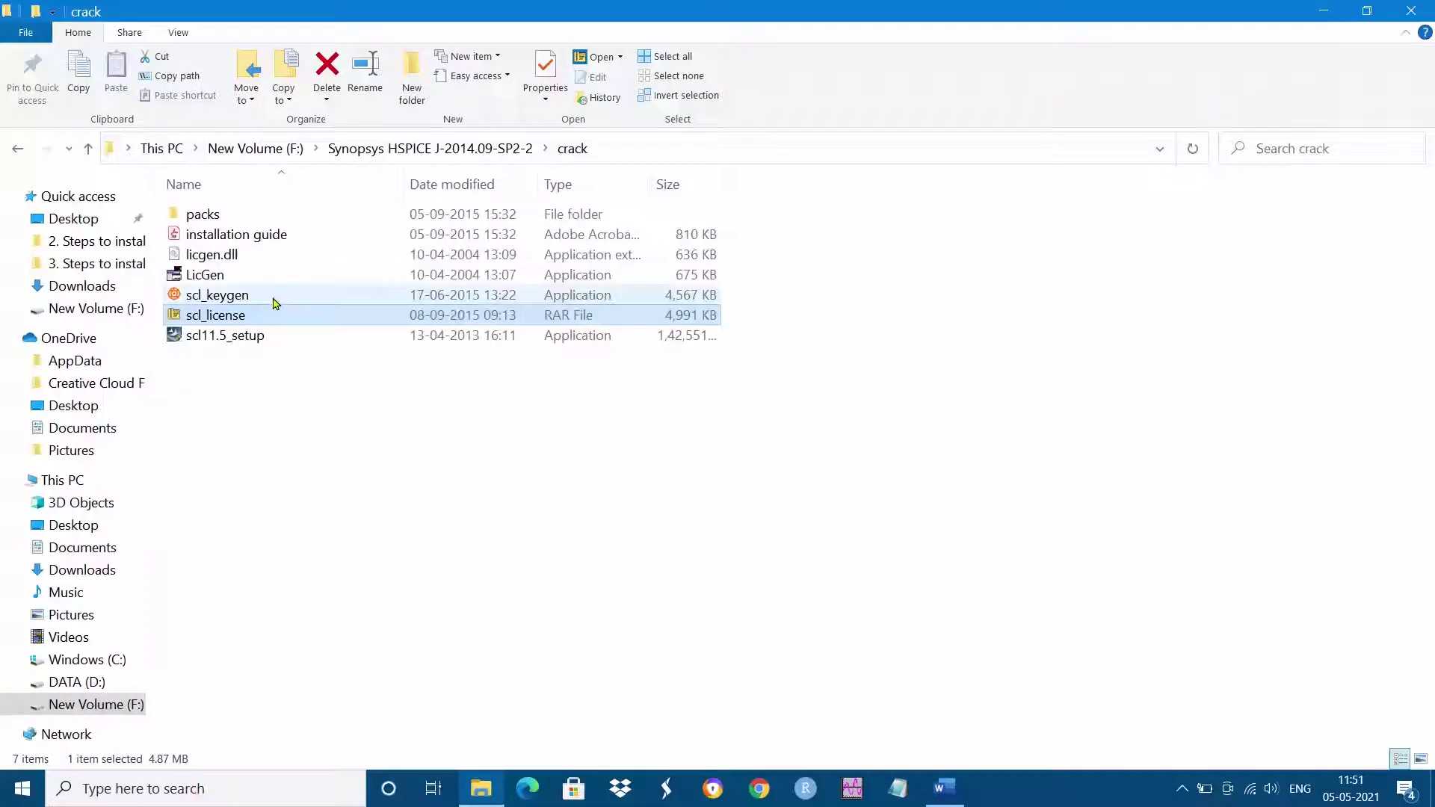
Run scl11.5_setup from the crack folder and install SCL_11.5 with the default setup features
{"action": "left_click", "coordinate": [281, 342]}
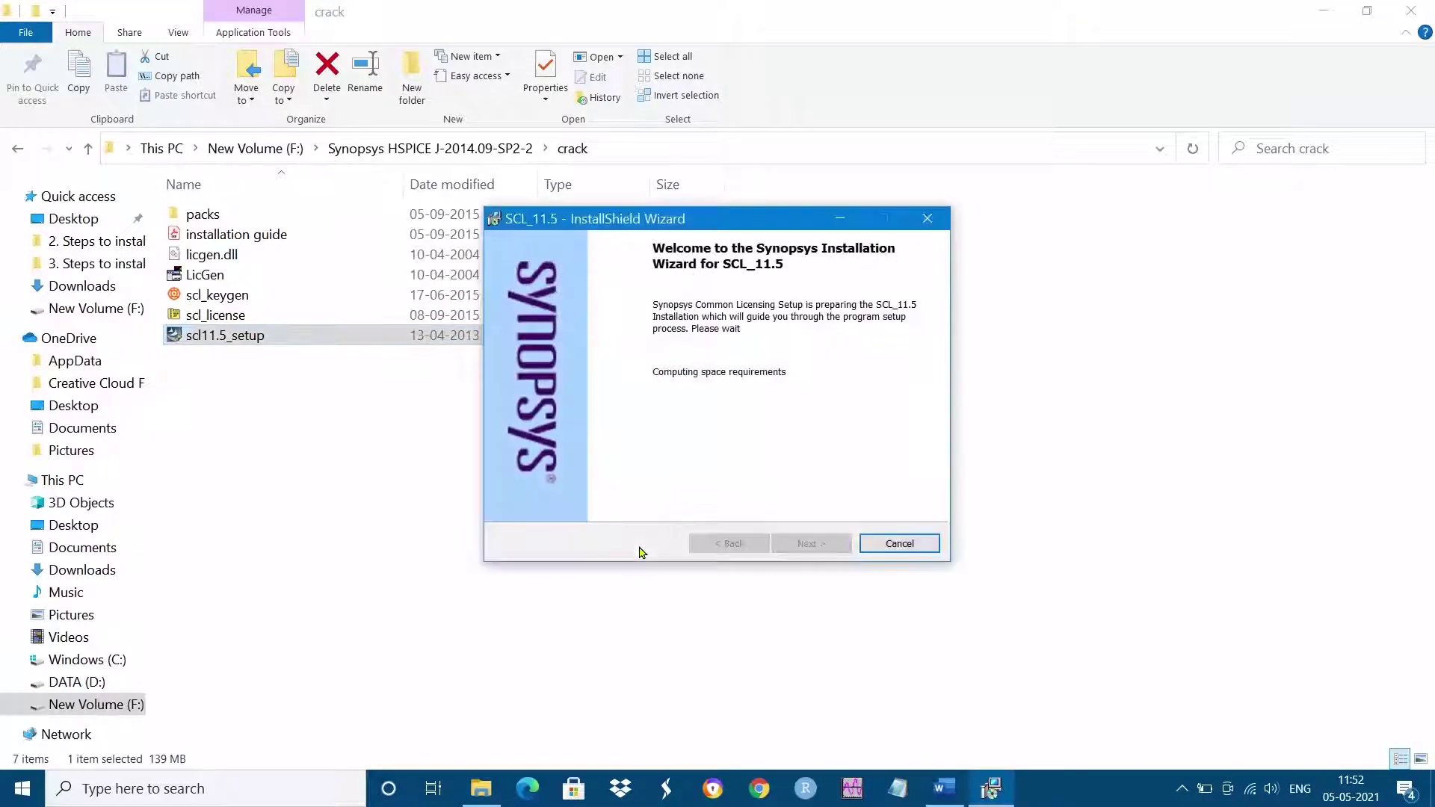
{"action": "left_click", "coordinate": [812, 543]}
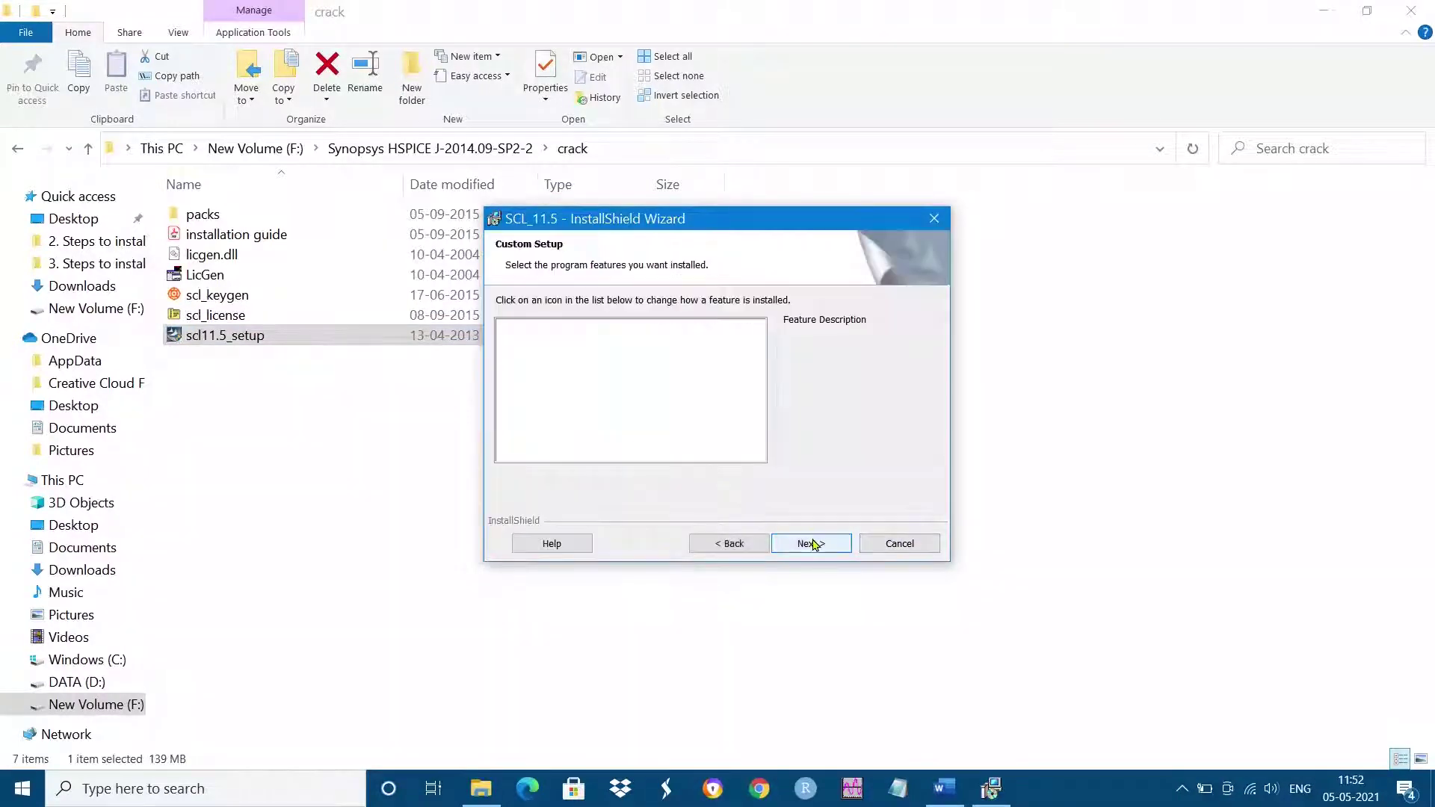
{"action": "left_click", "coordinate": [812, 543]}
{"action": "left_click", "coordinate": [812, 543]}
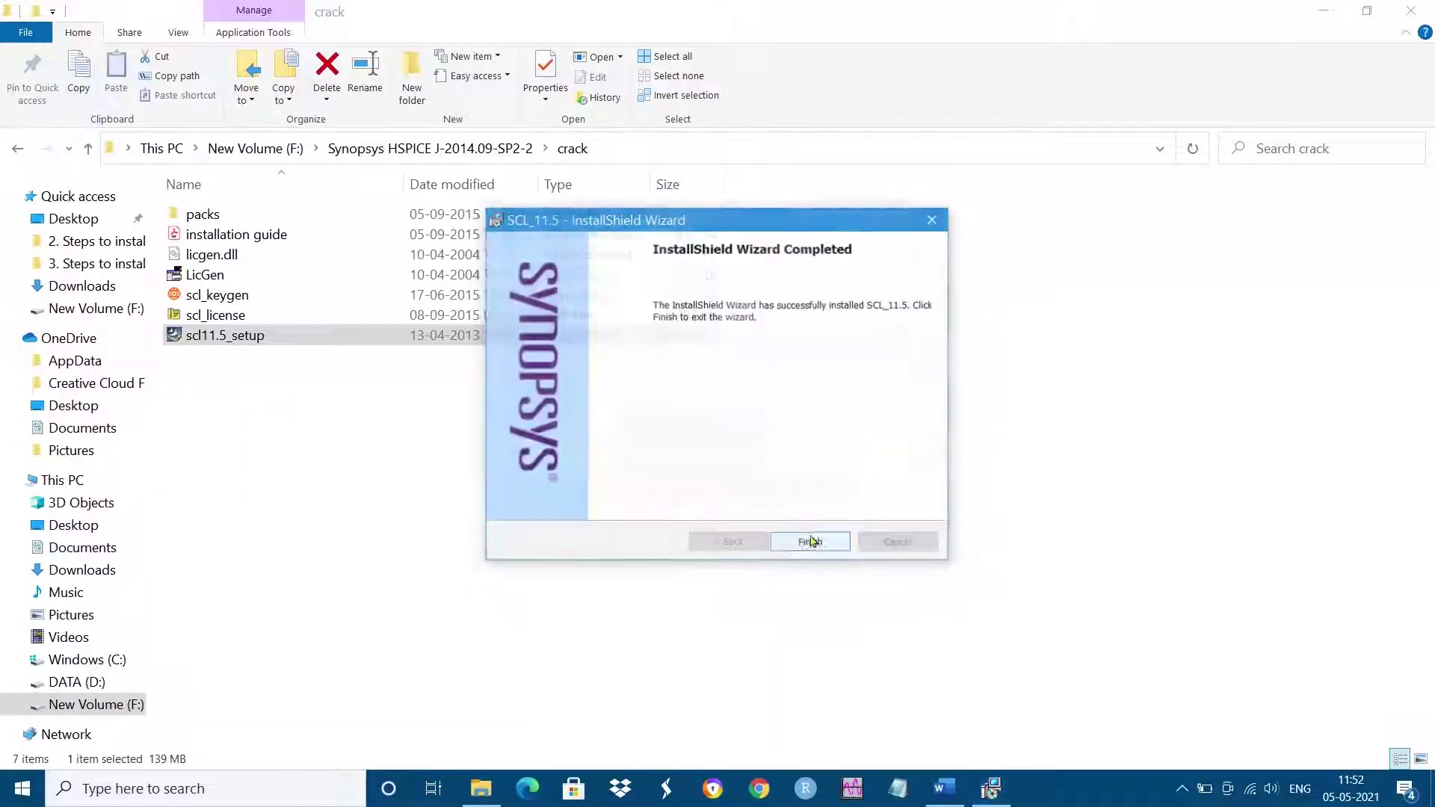
{"action": "left_click", "coordinate": [812, 544]}
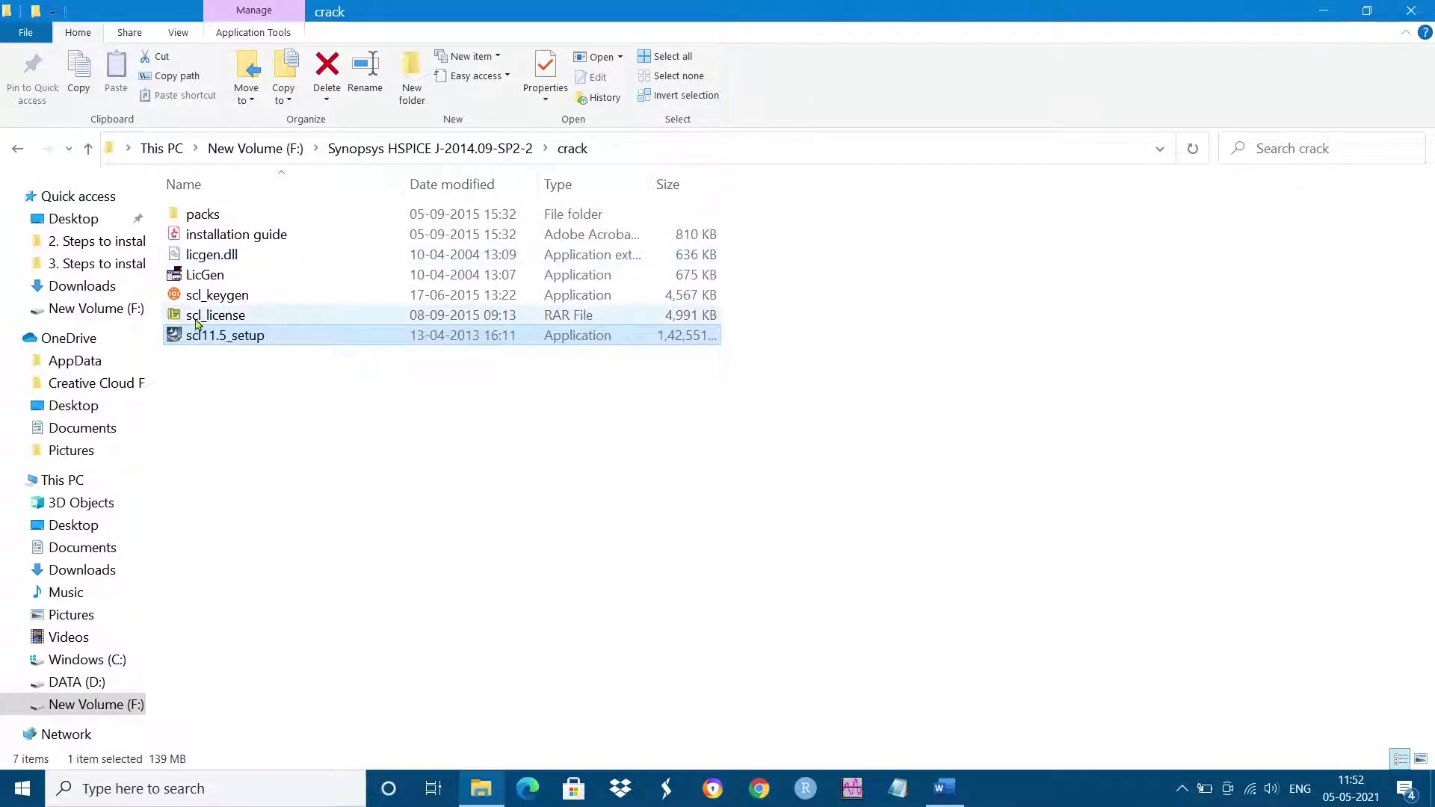
Check the installdir and Installdir_J-2014.09-SP2-2 user variables in the system environment variables, and close the dialogs
{"action": "left_click", "coordinate": [307, 785]}
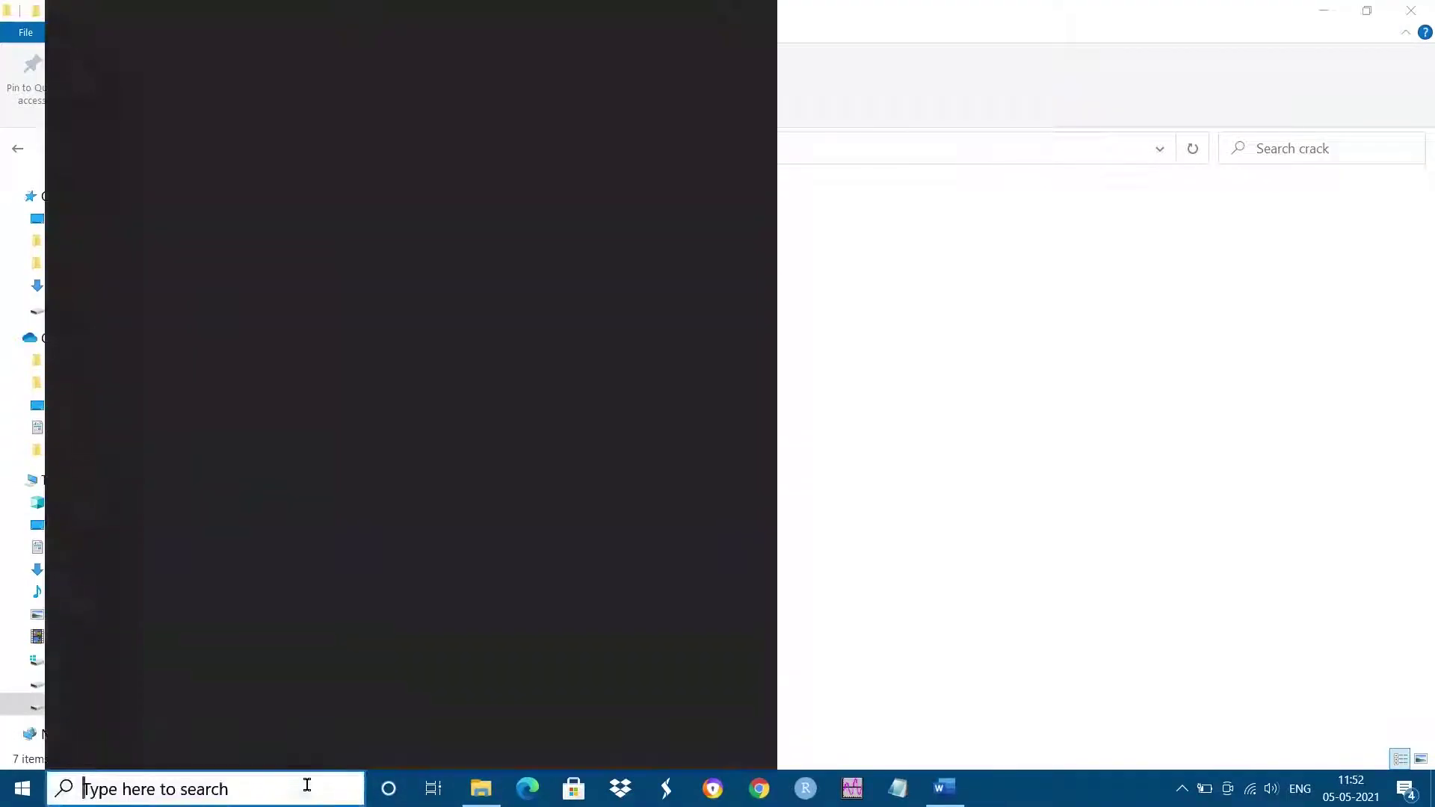
{"action": "type", "text": "ed"}
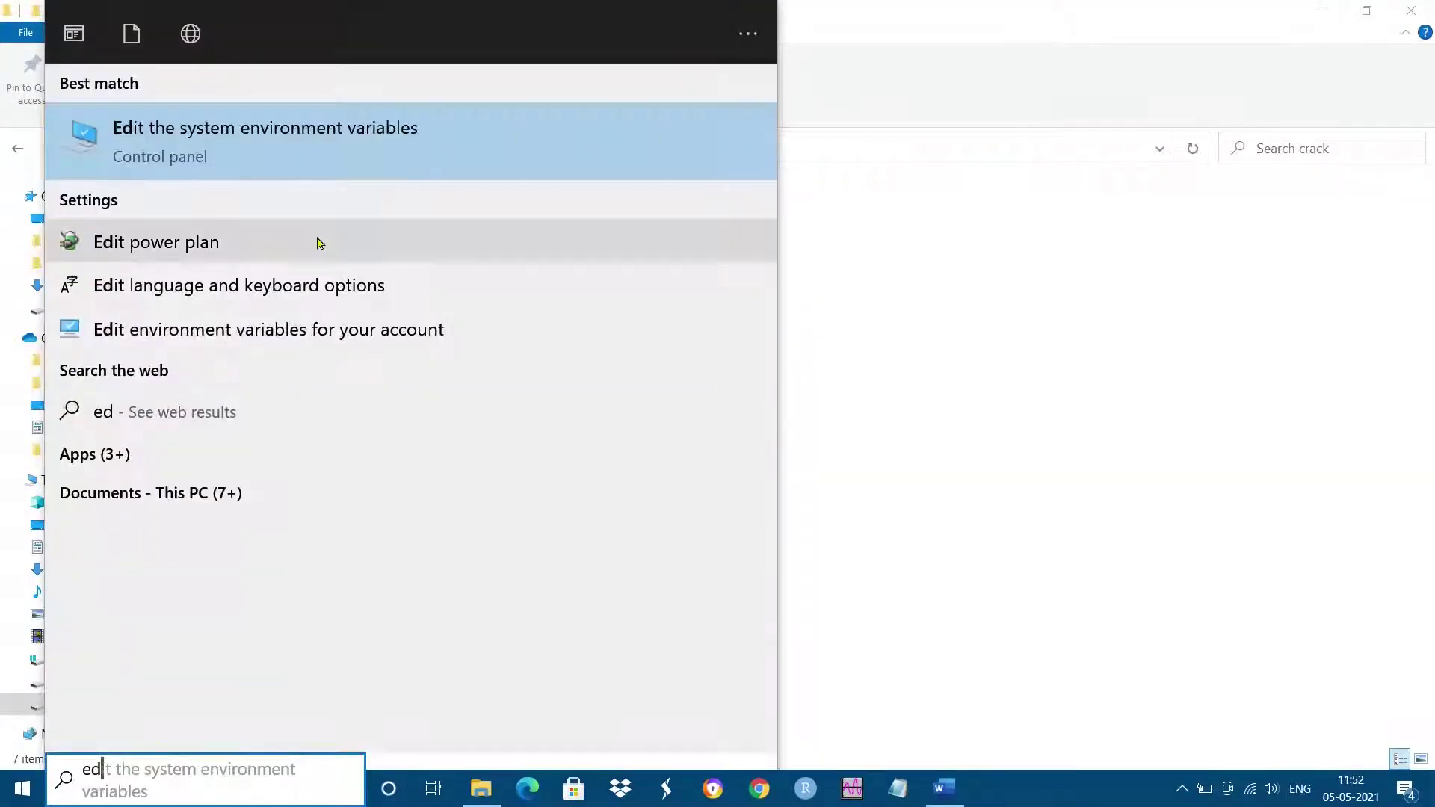
{"action": "left_click", "coordinate": [335, 167]}
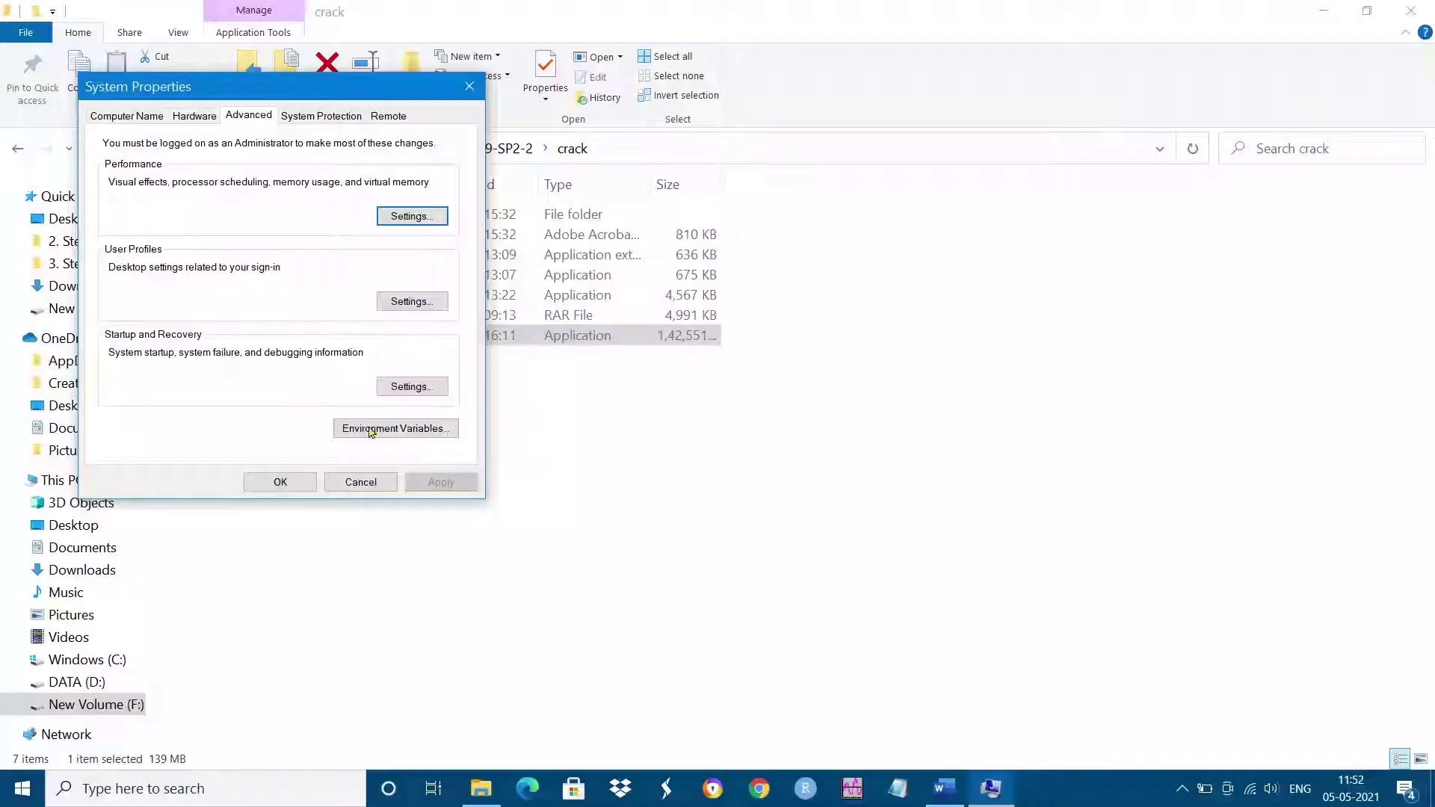
{"action": "left_click", "coordinate": [373, 434]}
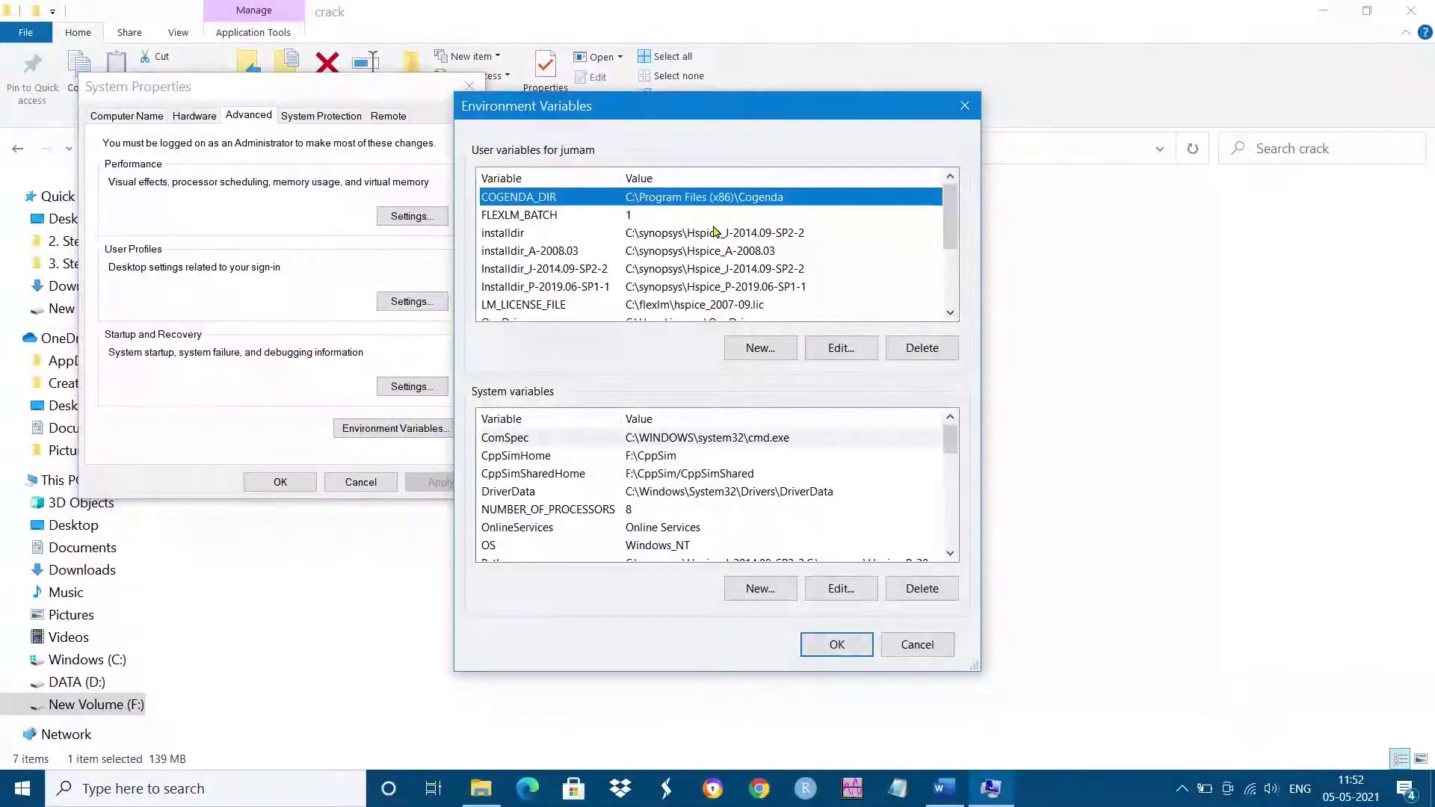
{"action": "left_click", "coordinate": [713, 234]}
{"action": "left_click", "coordinate": [586, 271]}
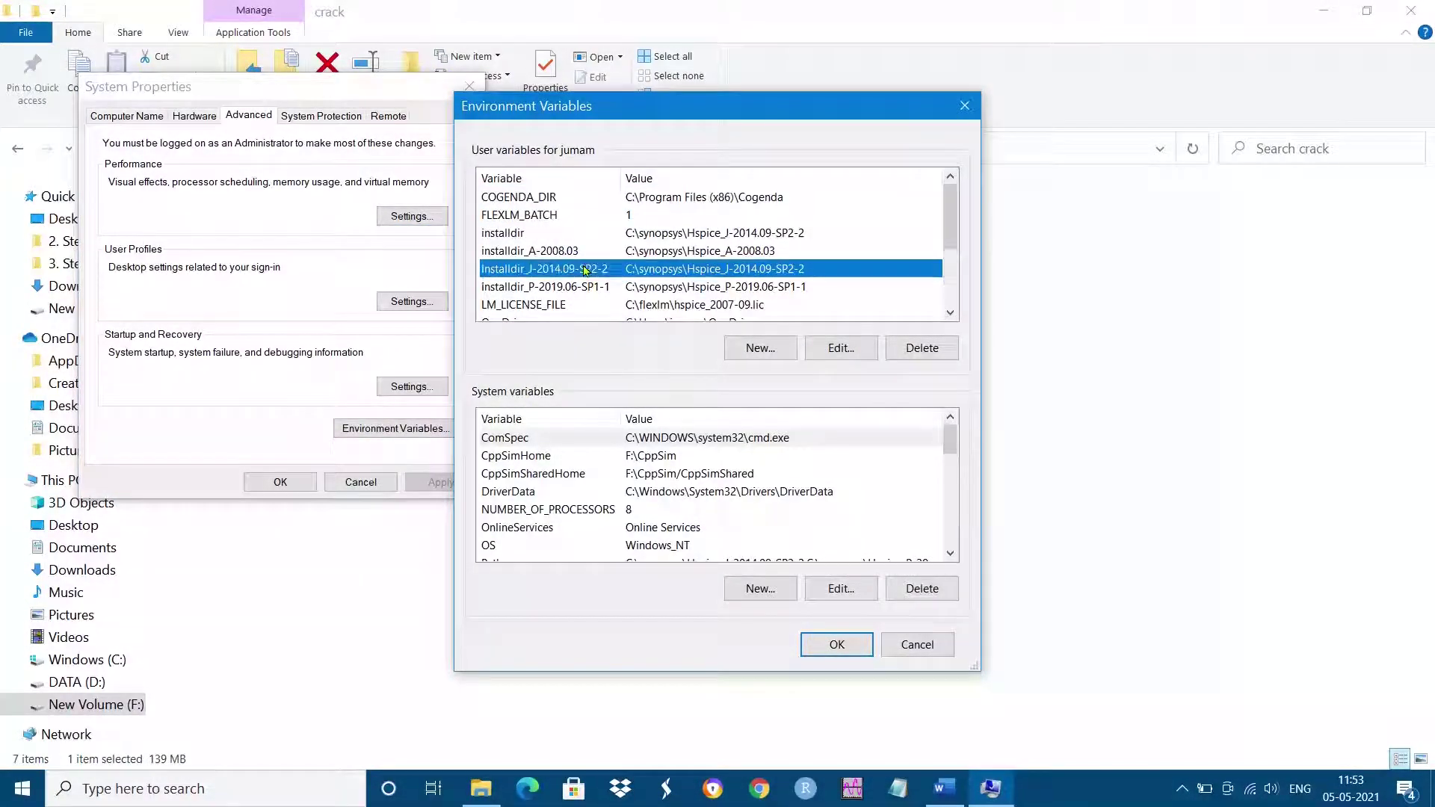
{"action": "left_click", "coordinate": [692, 222]}
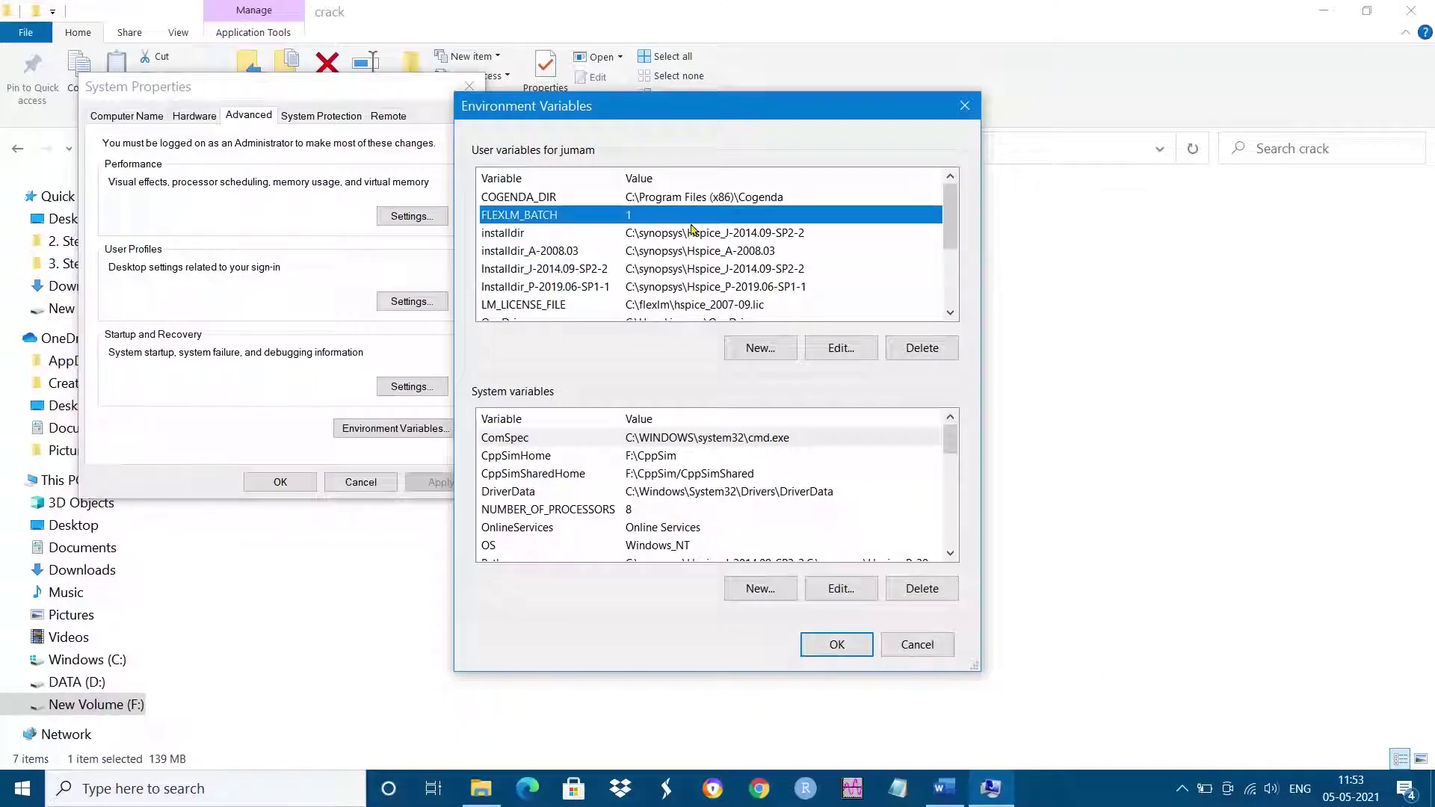
{"action": "left_click", "coordinate": [704, 270]}
{"action": "left_click", "coordinate": [753, 234]}
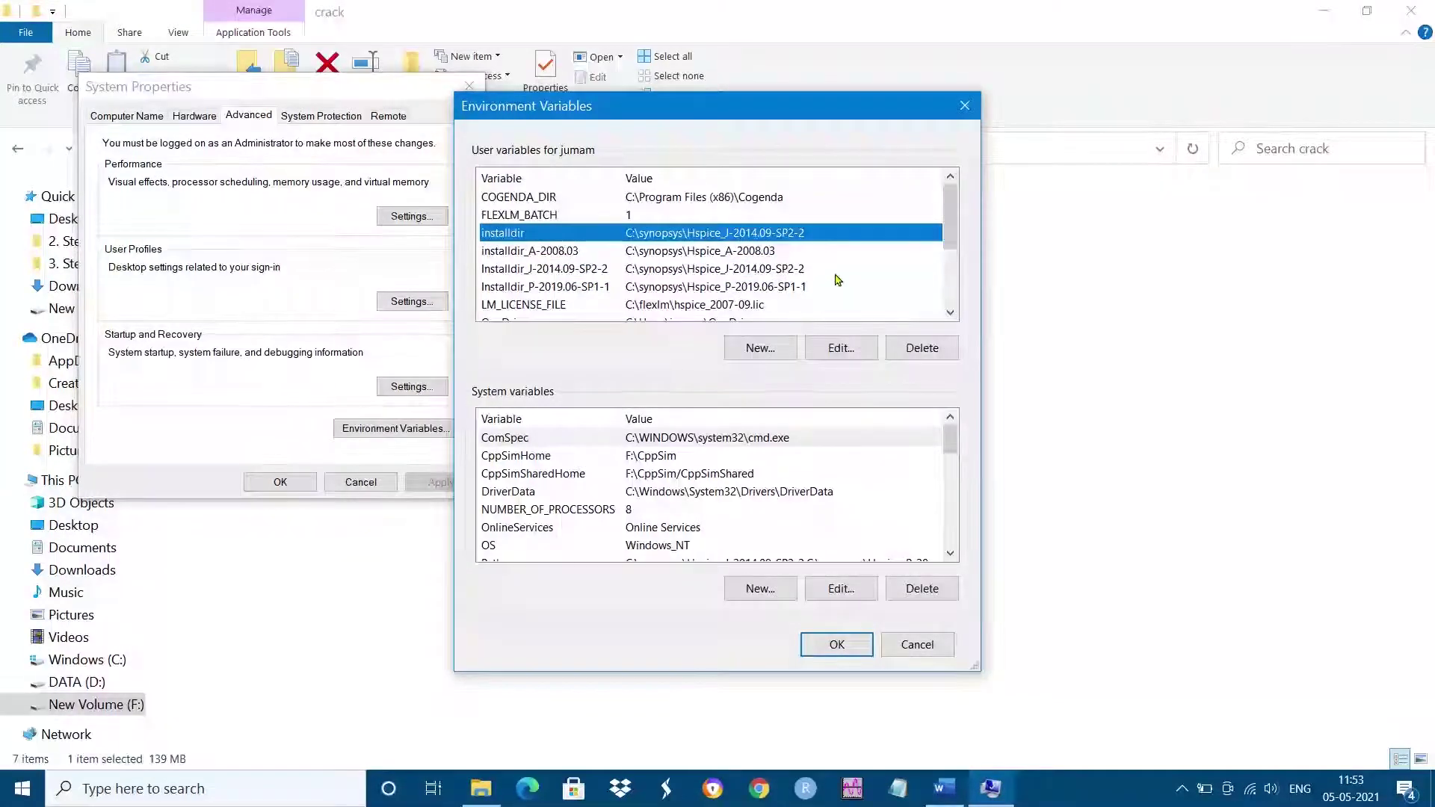
{"action": "left_click", "coordinate": [838, 641]}
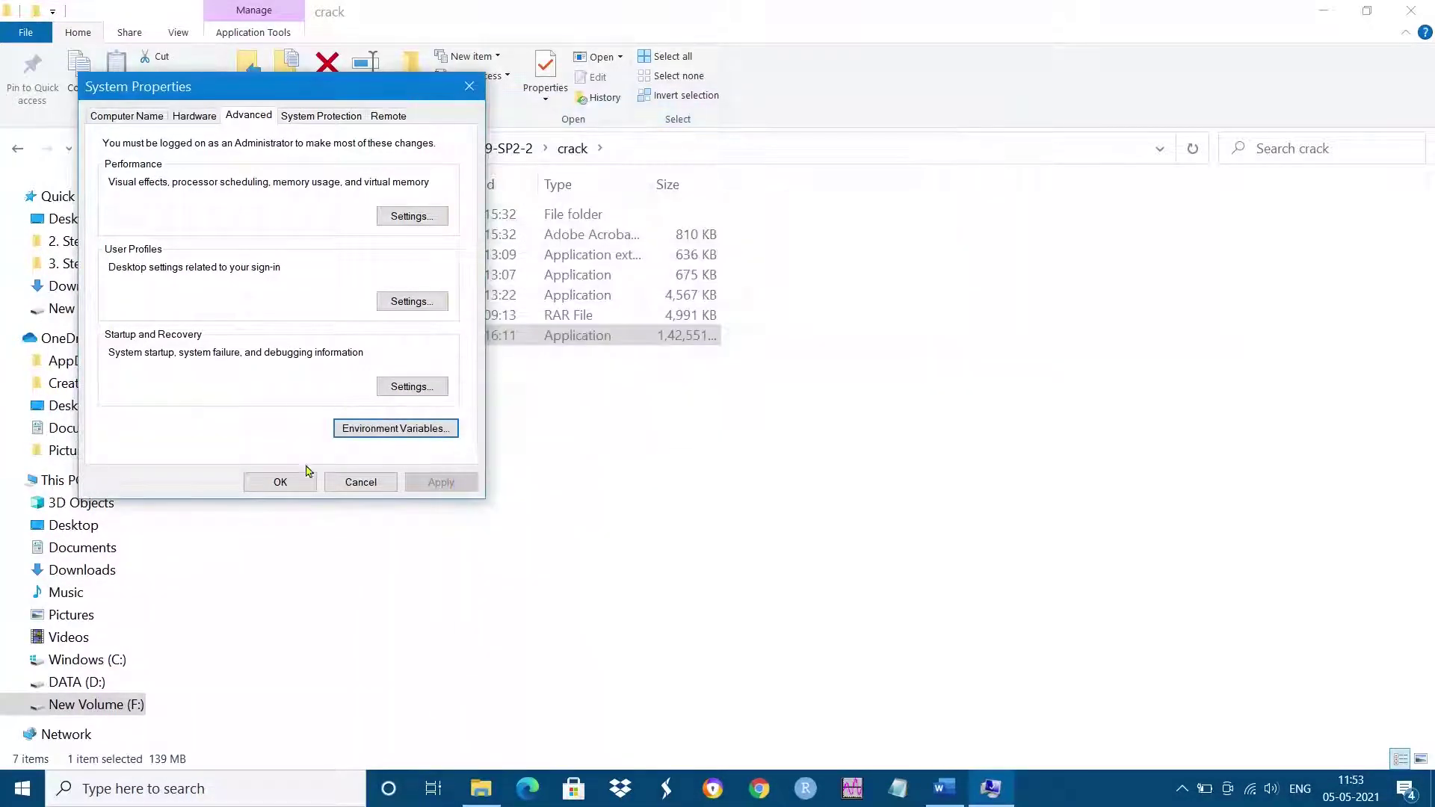
{"action": "left_click", "coordinate": [280, 481]}
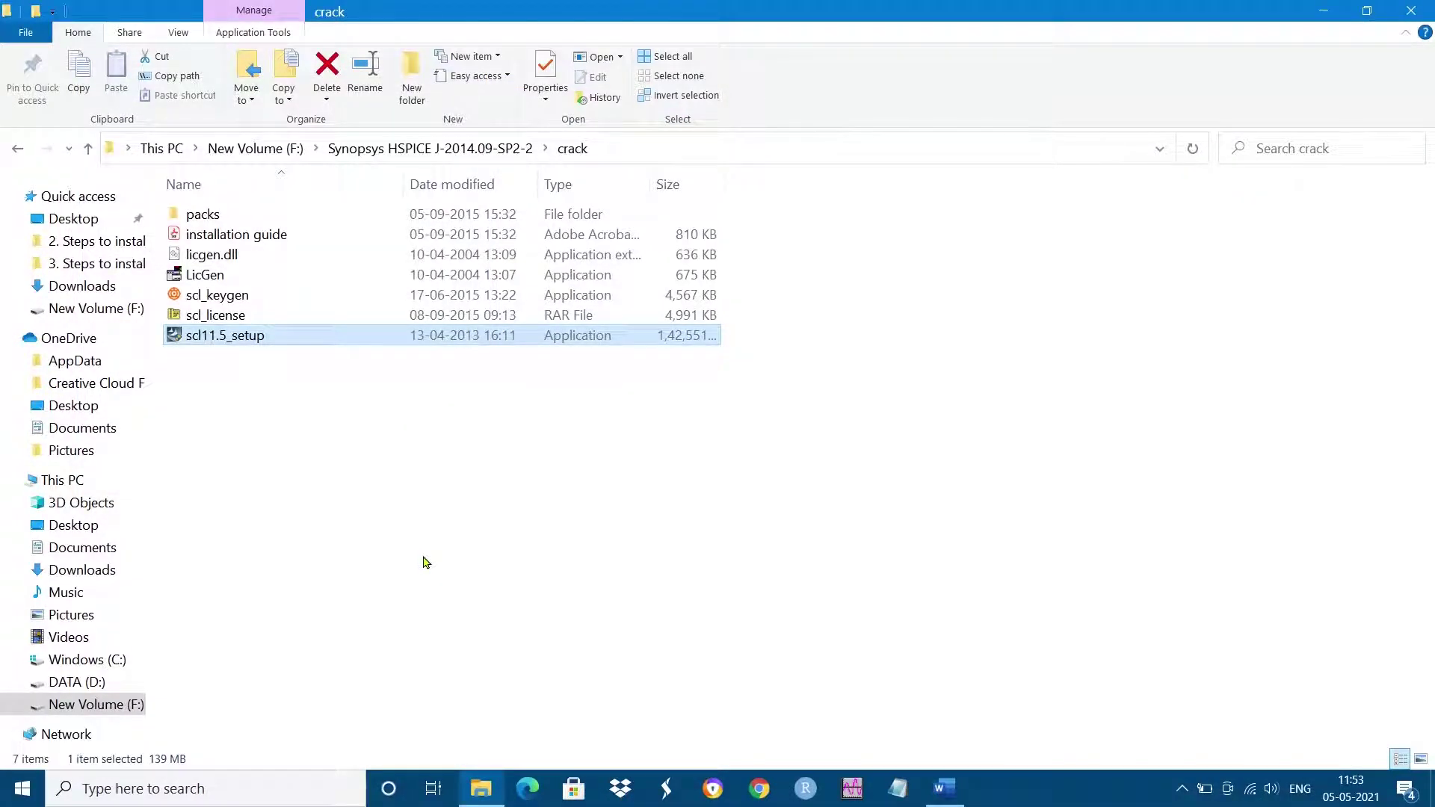
Close the crack folder window and launch hspui J-2014.09-SP2-2
{"action": "left_click", "coordinate": [1410, 15]}
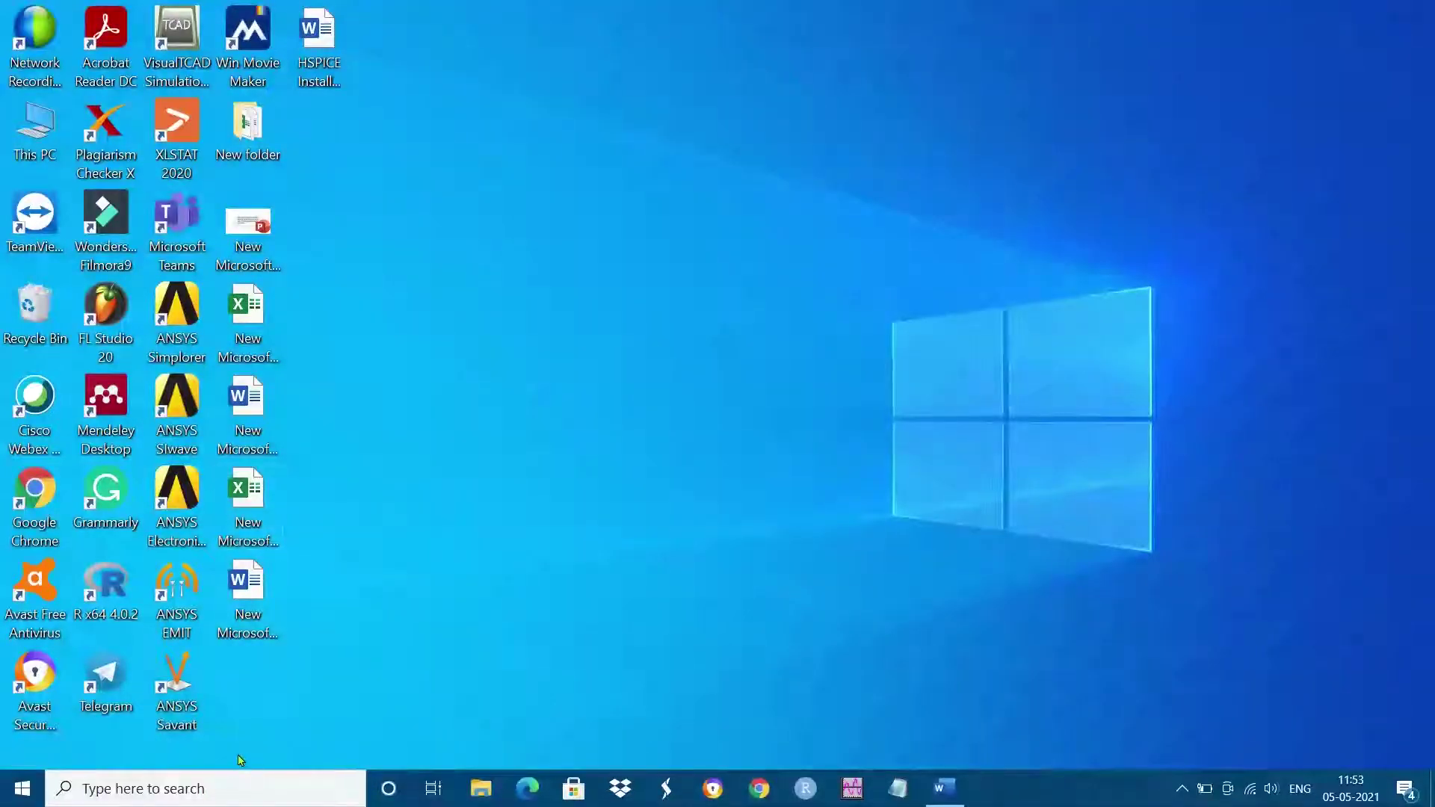
{"action": "left_click", "coordinate": [234, 777]}
{"action": "type", "text": "hs"}
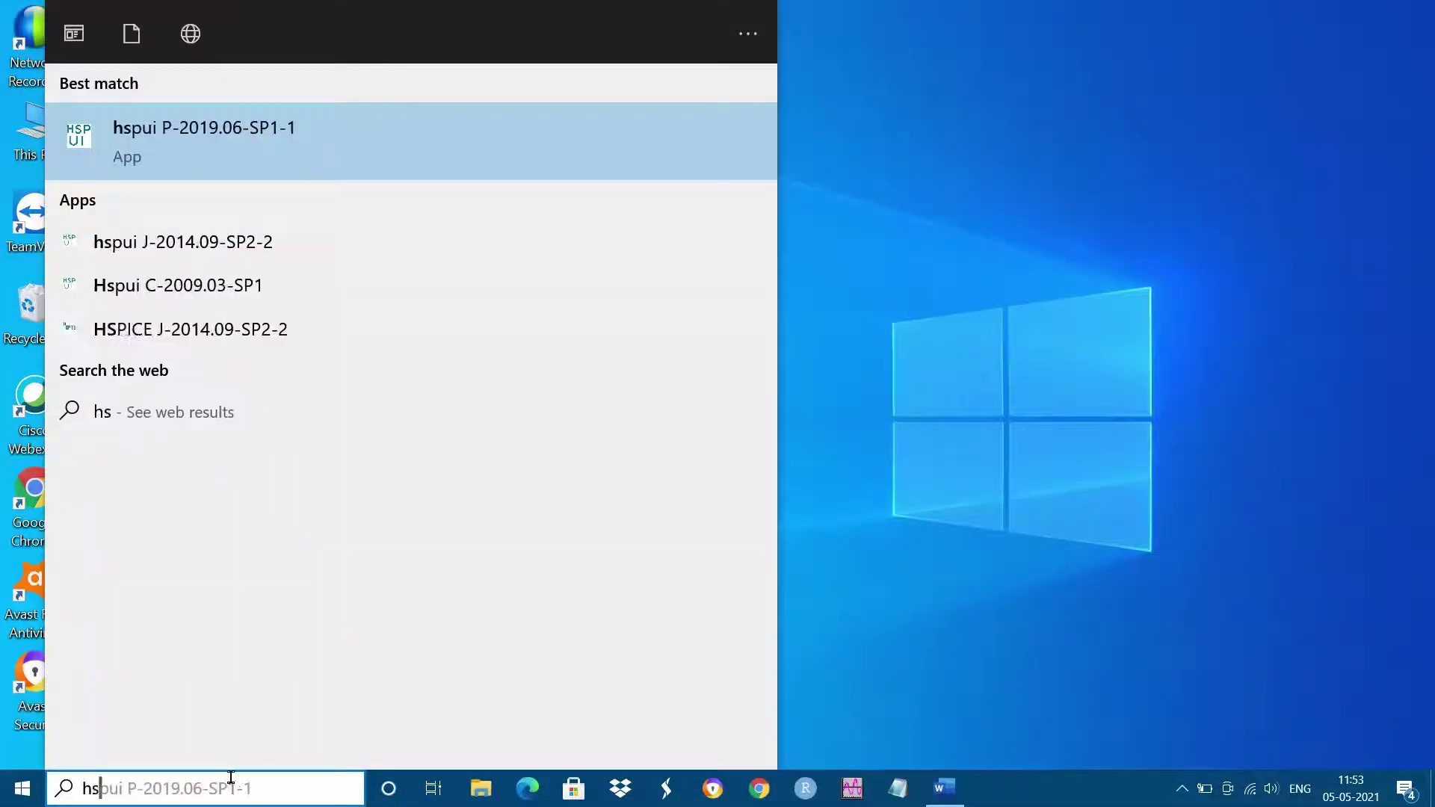
{"action": "left_click", "coordinate": [229, 247]}
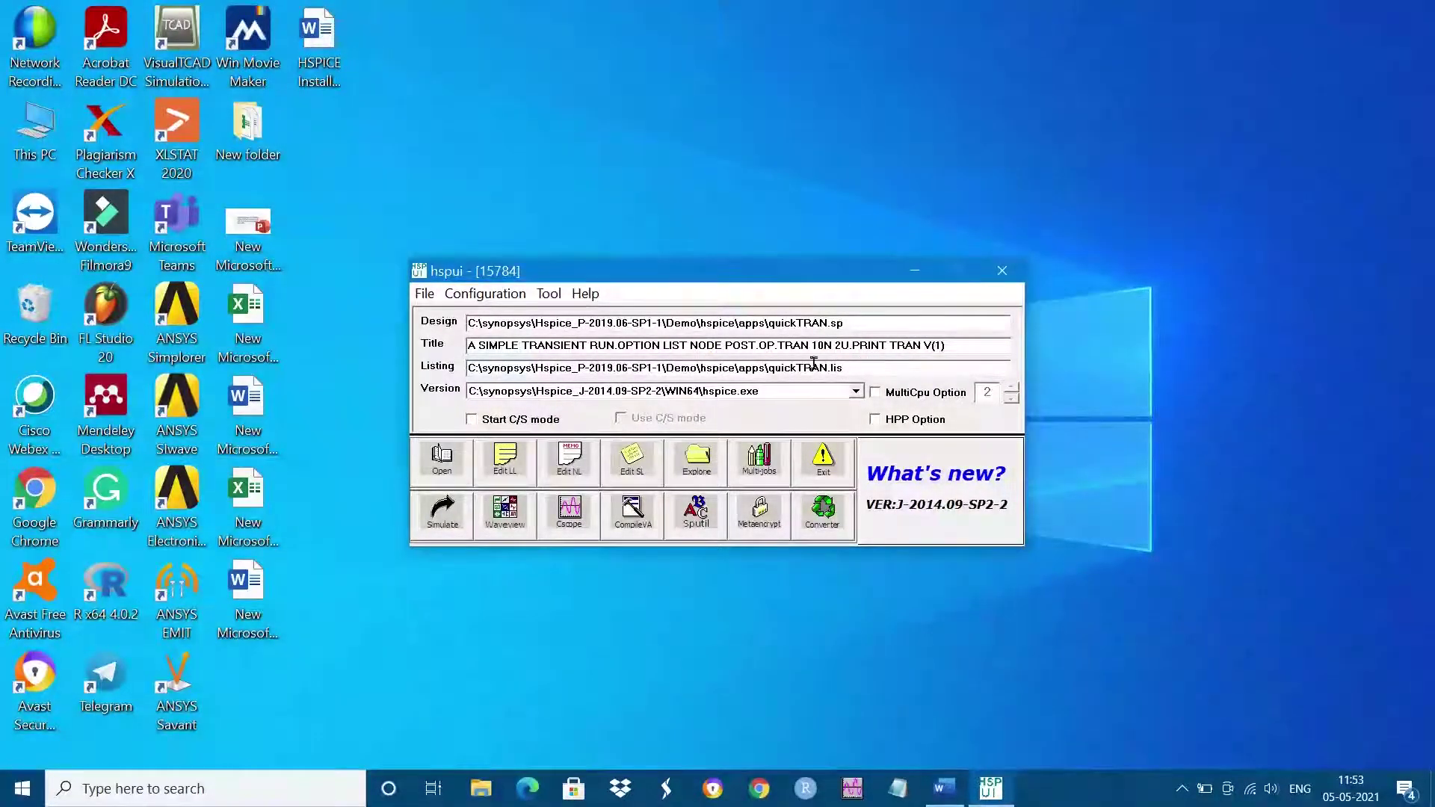
Load the demo design inv.sp from C:\synopsys\Hspice_J-2014.09-SP2-2\Demo\hspice\apps
{"action": "left_click", "coordinate": [441, 459]}
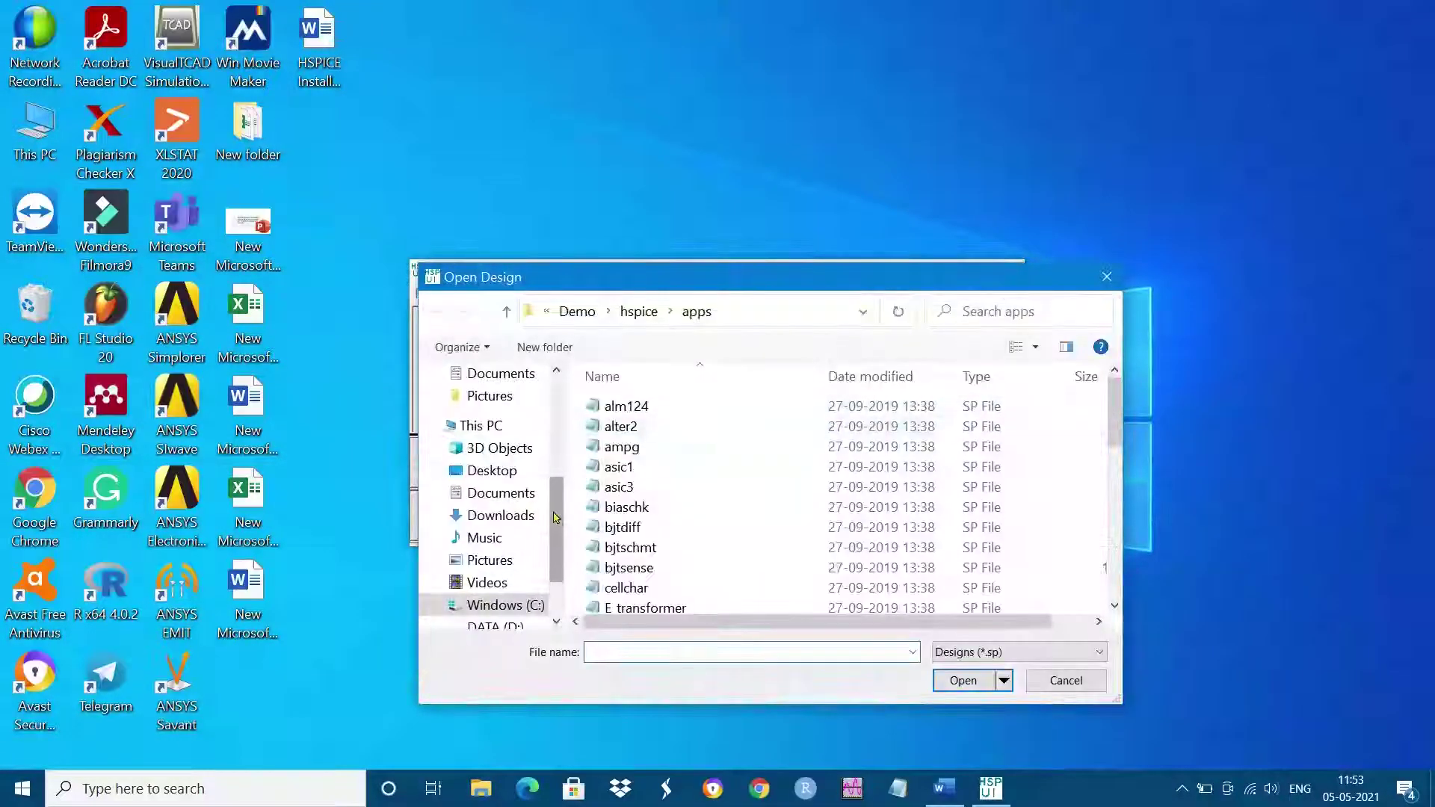
{"action": "left_click", "coordinate": [587, 312]}
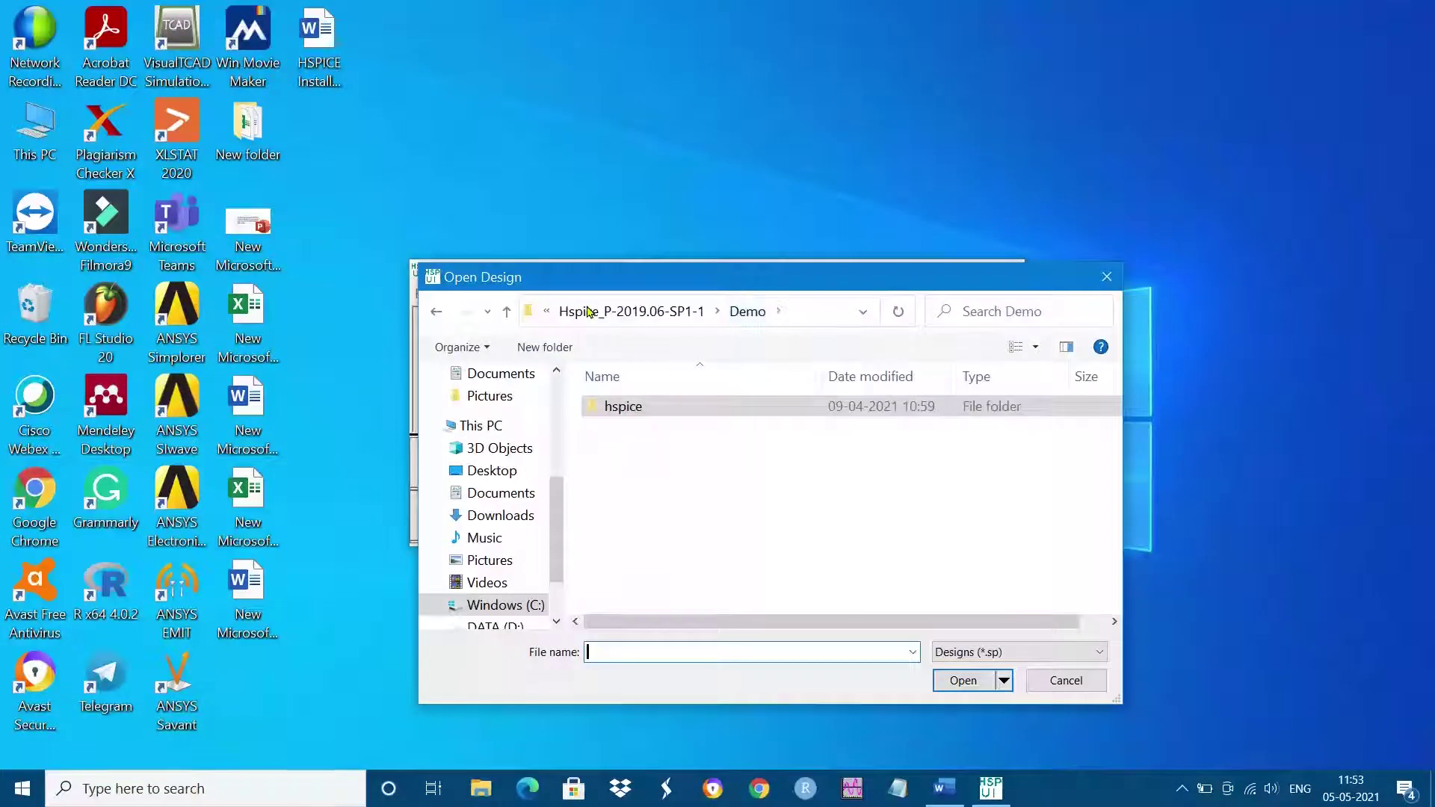
{"action": "left_click", "coordinate": [605, 318]}
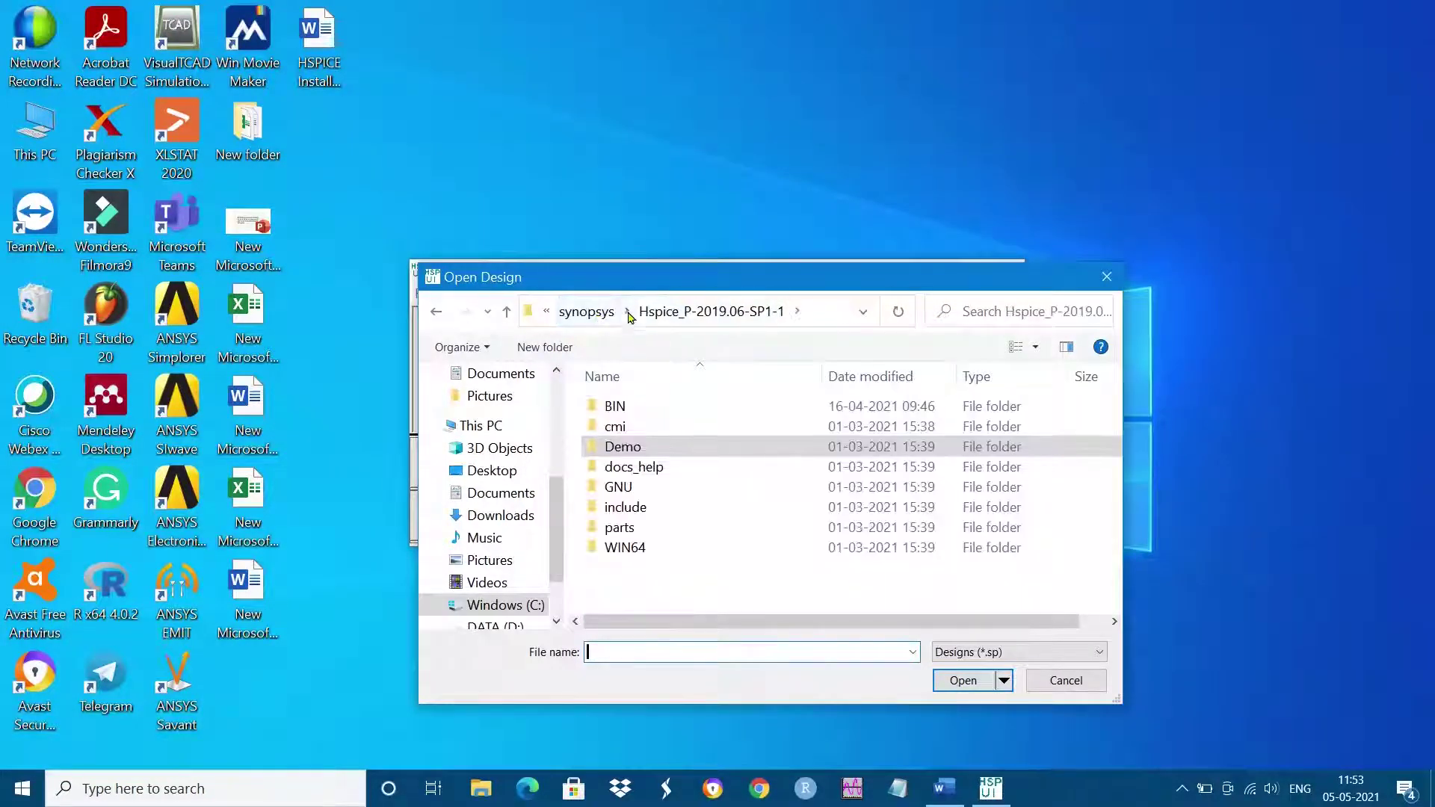
{"action": "left_click", "coordinate": [581, 312]}
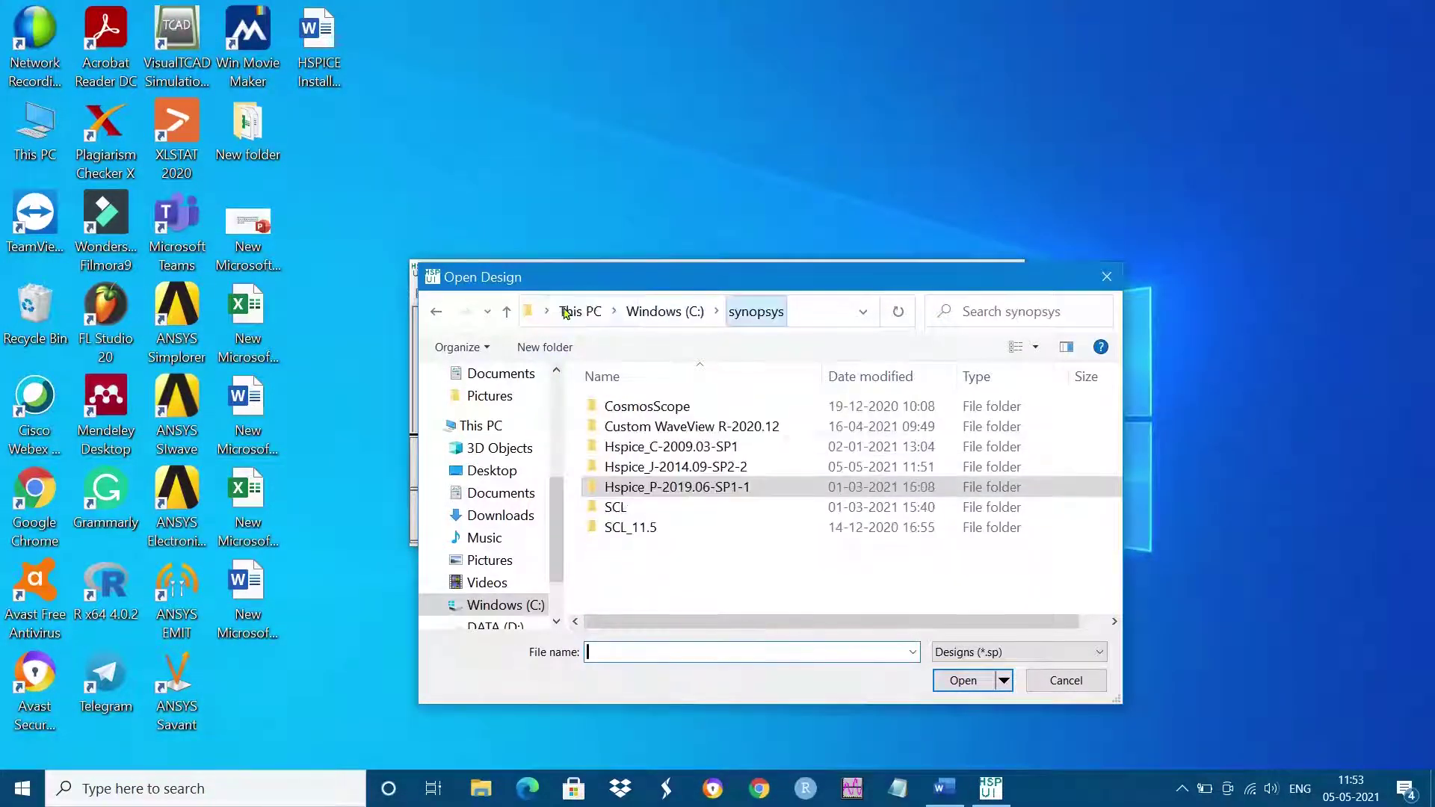
{"action": "double_click", "coordinate": [695, 465]}
{"action": "double_click", "coordinate": [602, 448]}
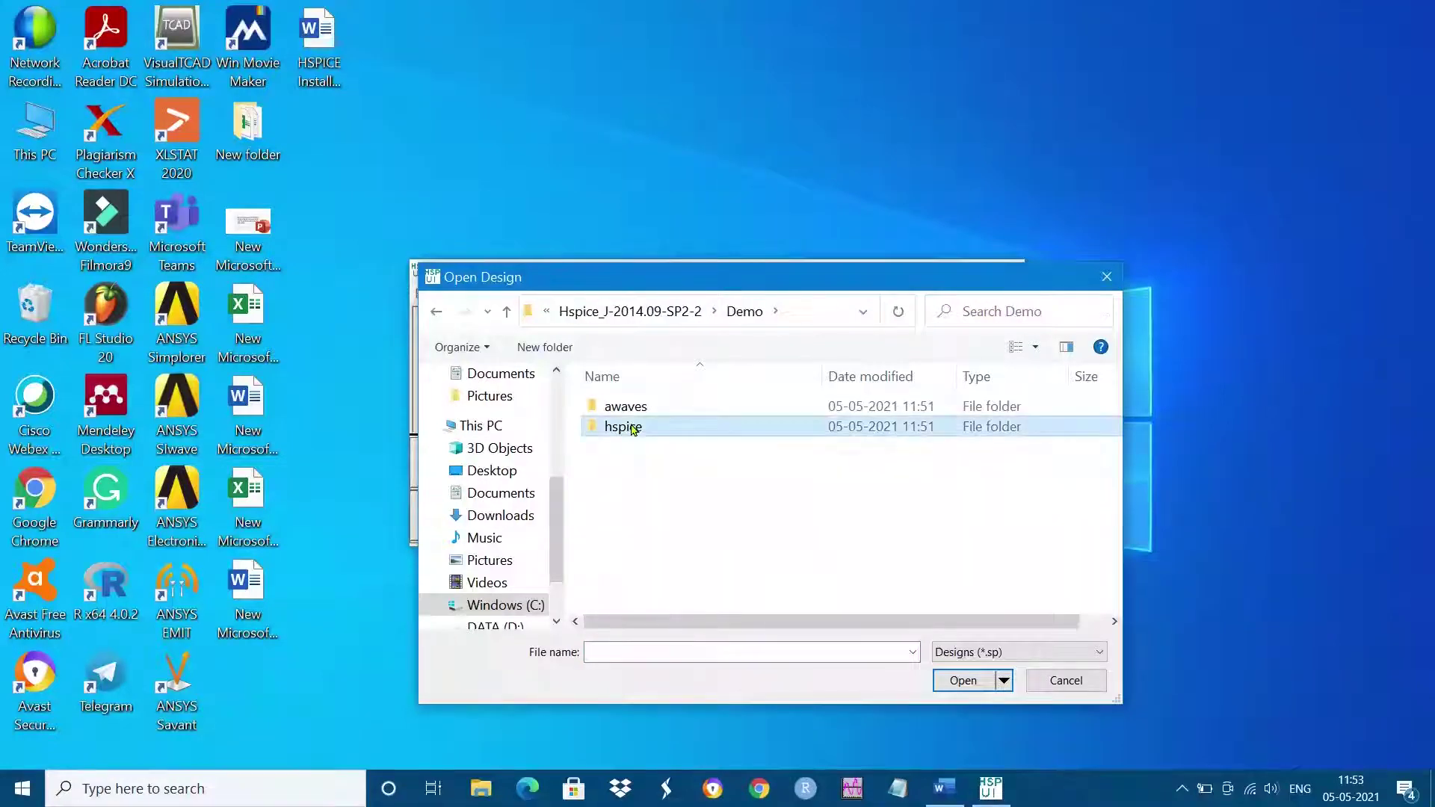
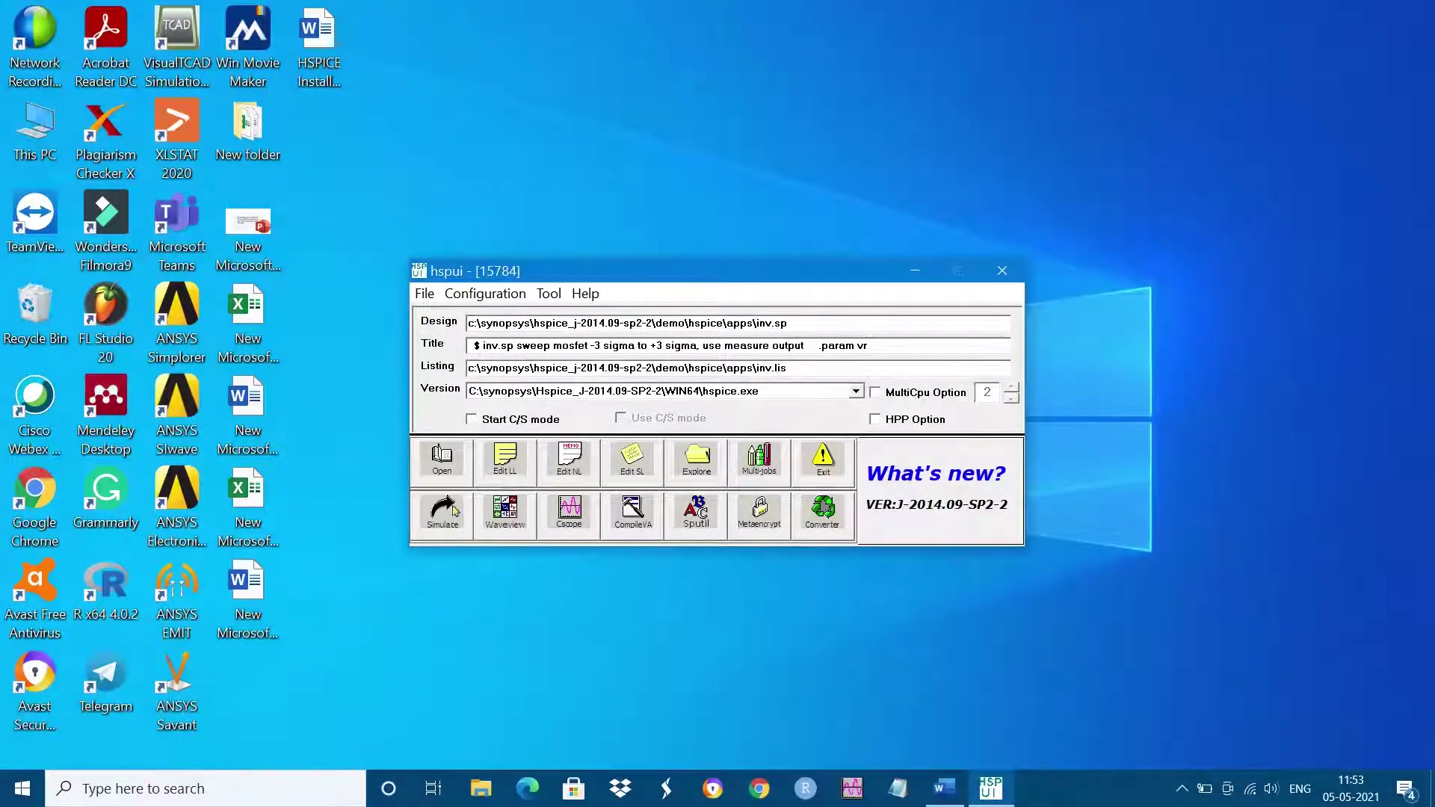
Examine the inv.lis output listing from its license section through to the job statistics summary, and close it
{"action": "left_click", "coordinate": [504, 458]}
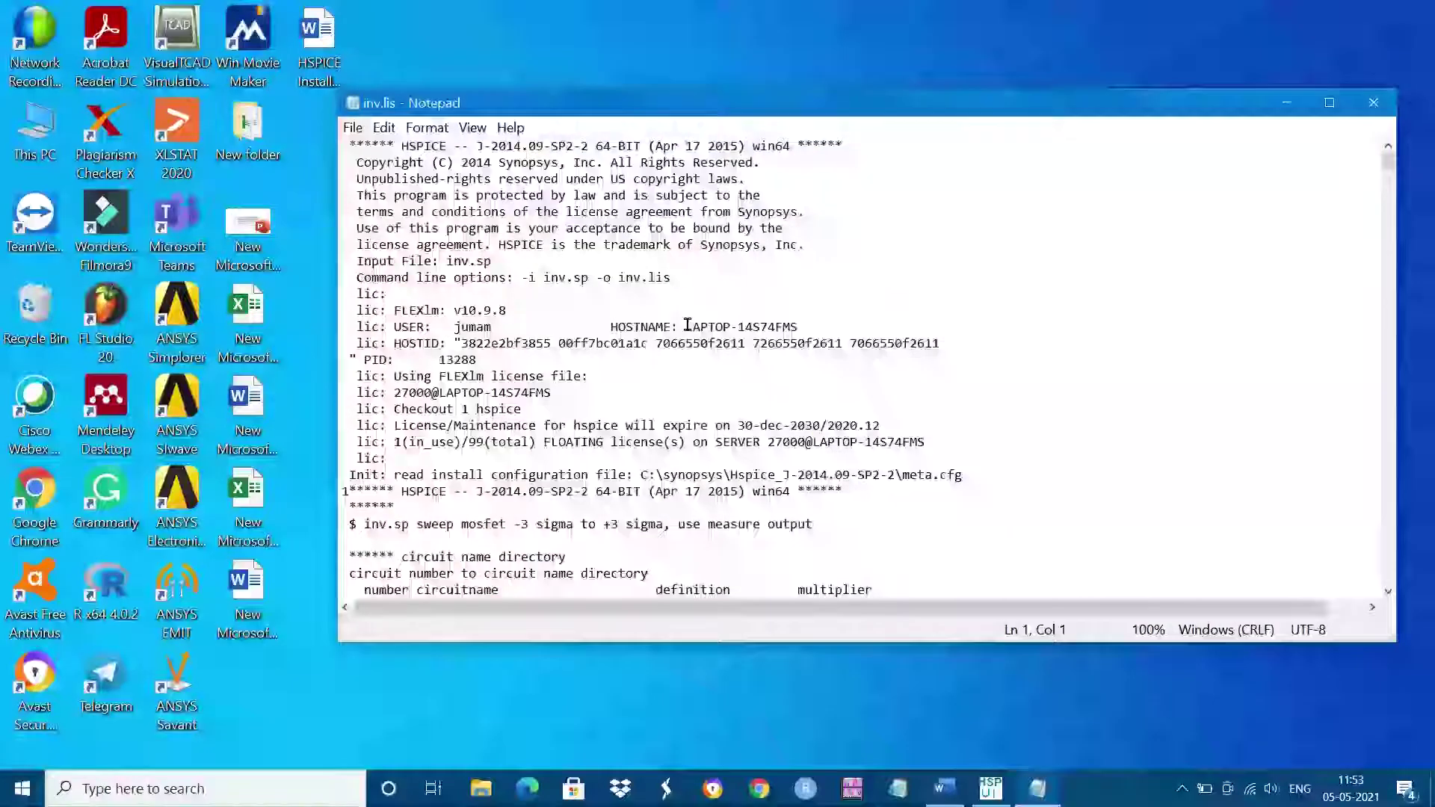
{"action": "scroll", "coordinate": [687, 324], "scroll_direction": "down", "scroll_amount": 5}
{"action": "scroll", "coordinate": [688, 325], "scroll_direction": "down", "scroll_amount": 15}
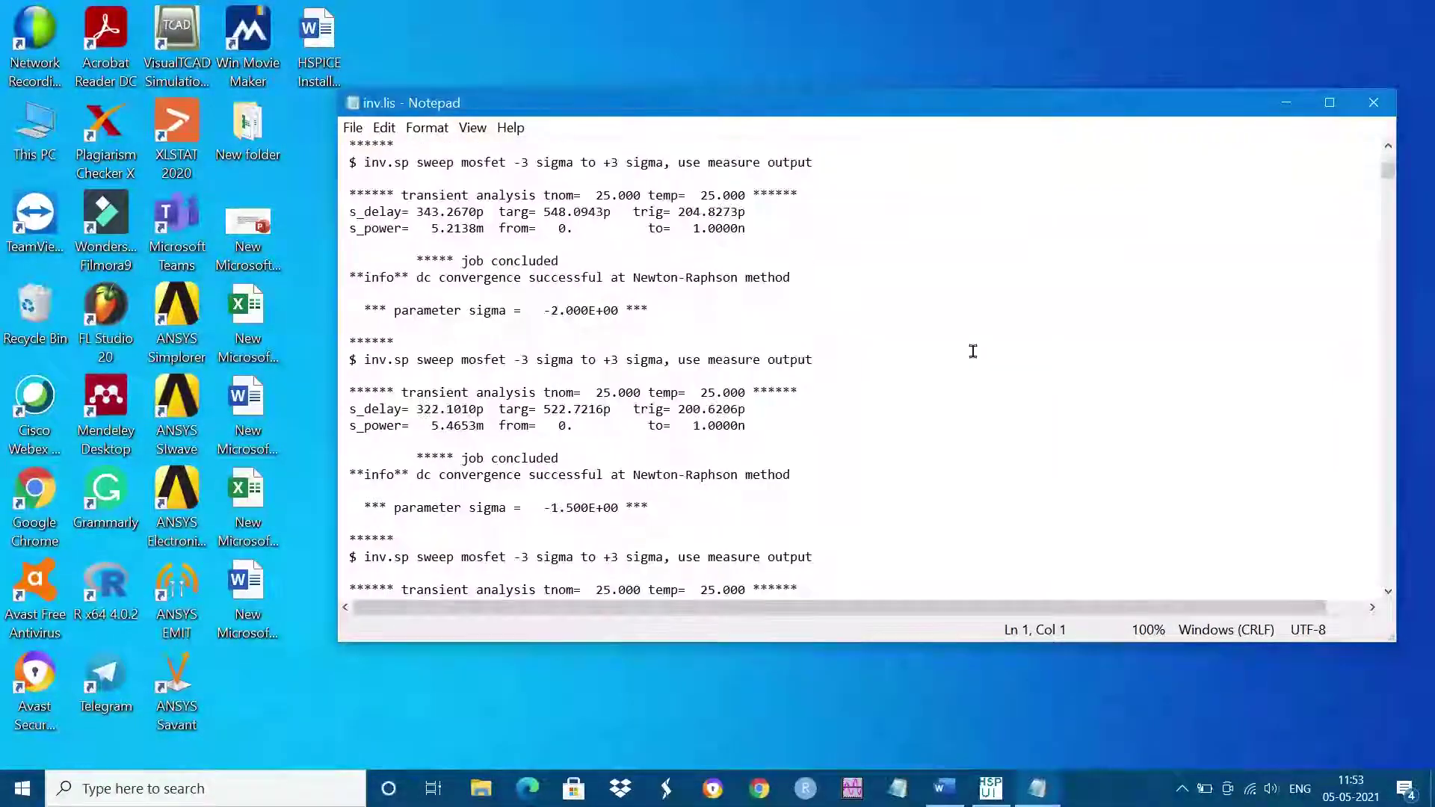
{"action": "left_click_drag", "start_coordinate": [1387, 170], "coordinate": [1388, 572]}
{"action": "left_click", "coordinate": [512, 321]}
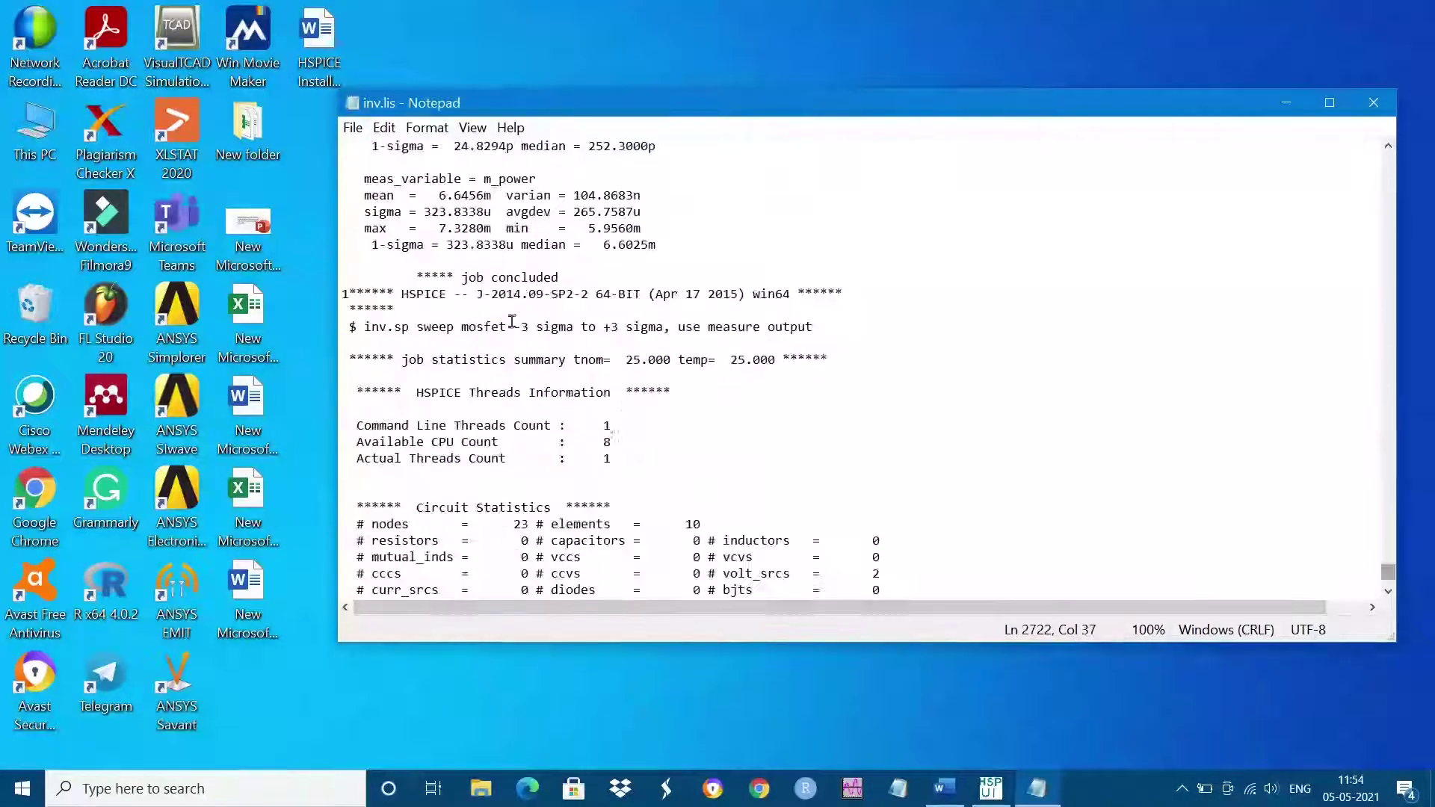
{"action": "left_click_drag", "start_coordinate": [439, 294], "coordinate": [725, 390]}
{"action": "left_click", "coordinate": [764, 424]}
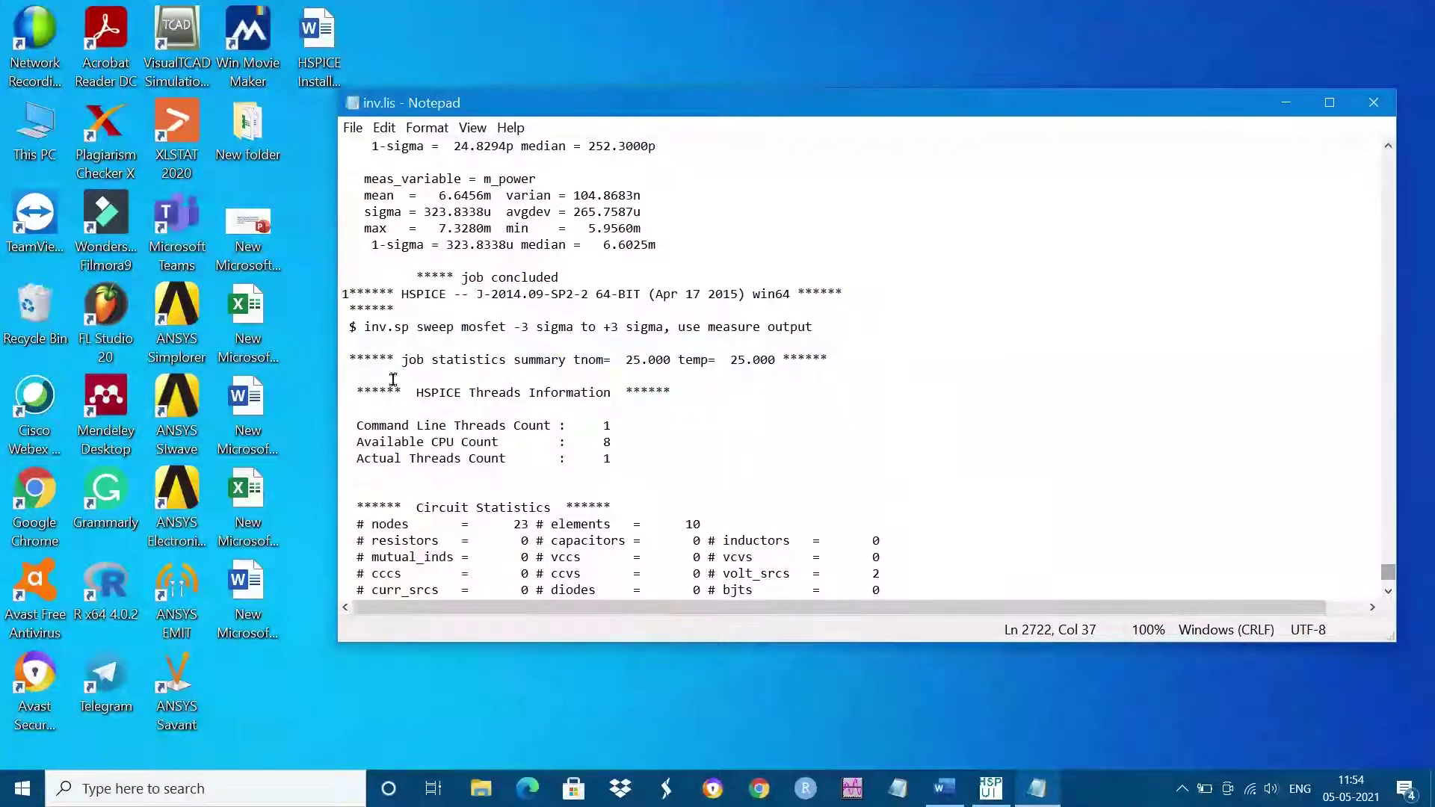
{"action": "left_click", "coordinate": [1373, 102]}
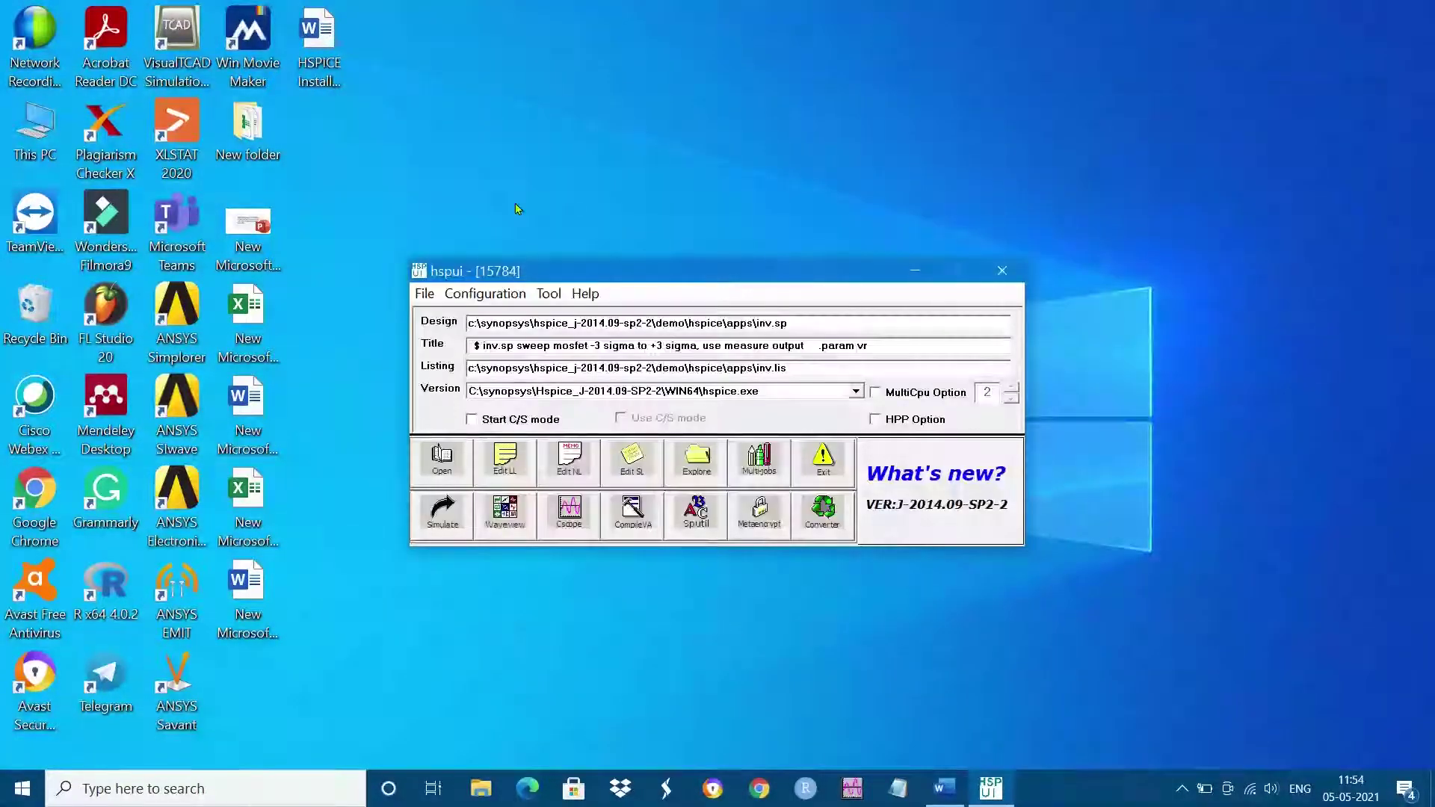
Check the configured launcher versions for HSPICE, Cscope and Waveview, and close the dialog
{"action": "left_click", "coordinate": [504, 293]}
{"action": "left_click", "coordinate": [492, 335]}
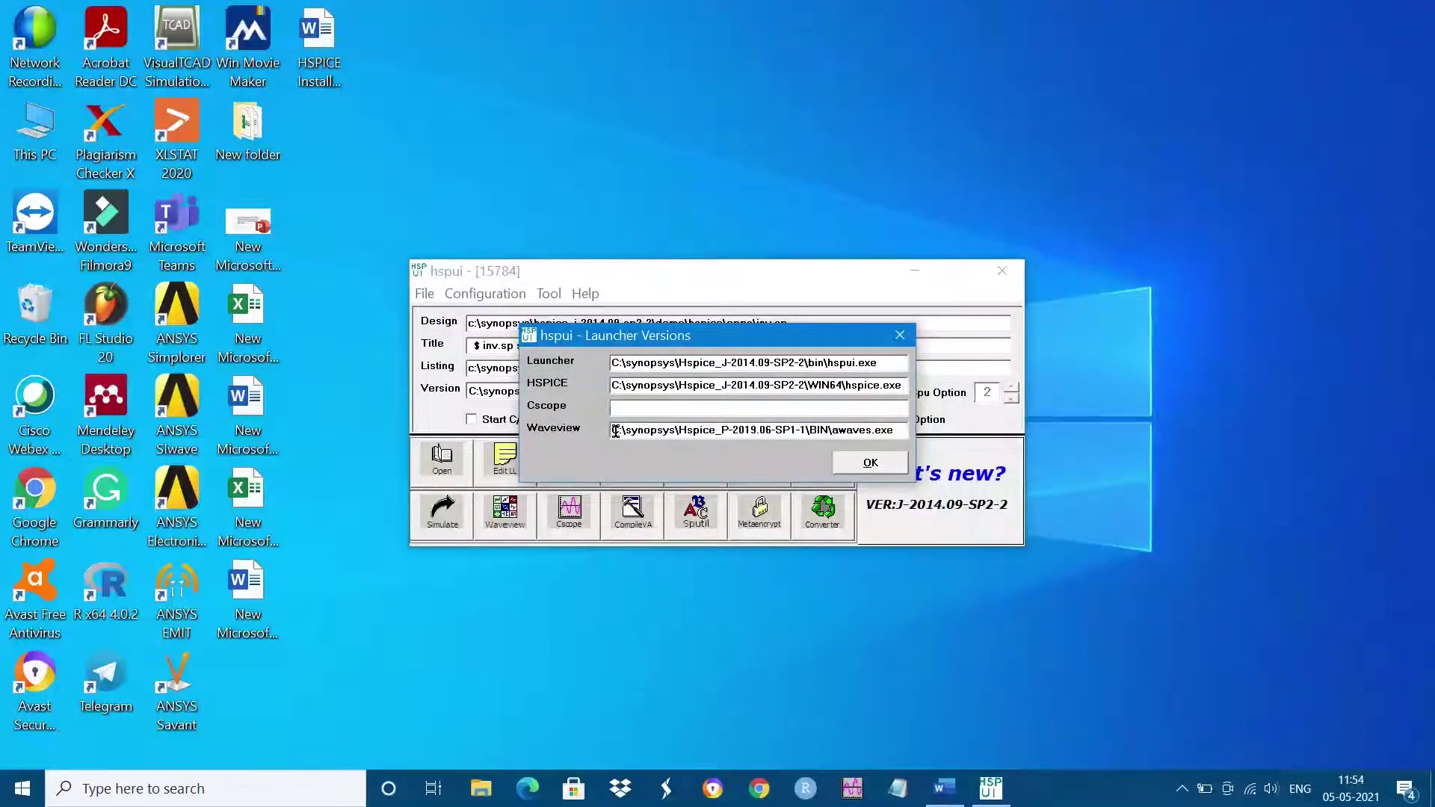
{"action": "left_click", "coordinate": [900, 336]}
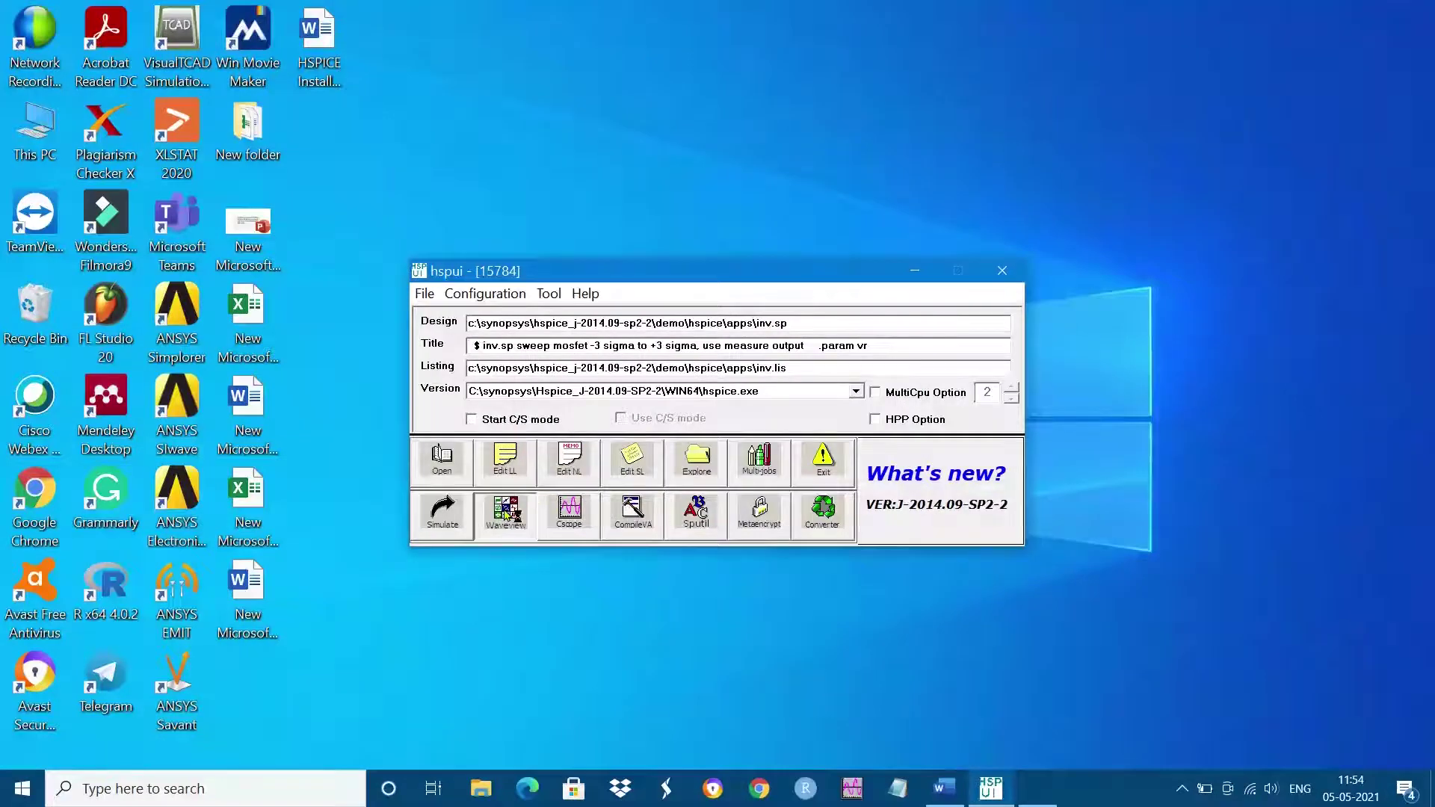
Try to launch Cscope for the loaded inv.sp design and dismiss the message
{"action": "left_click", "coordinate": [576, 508]}
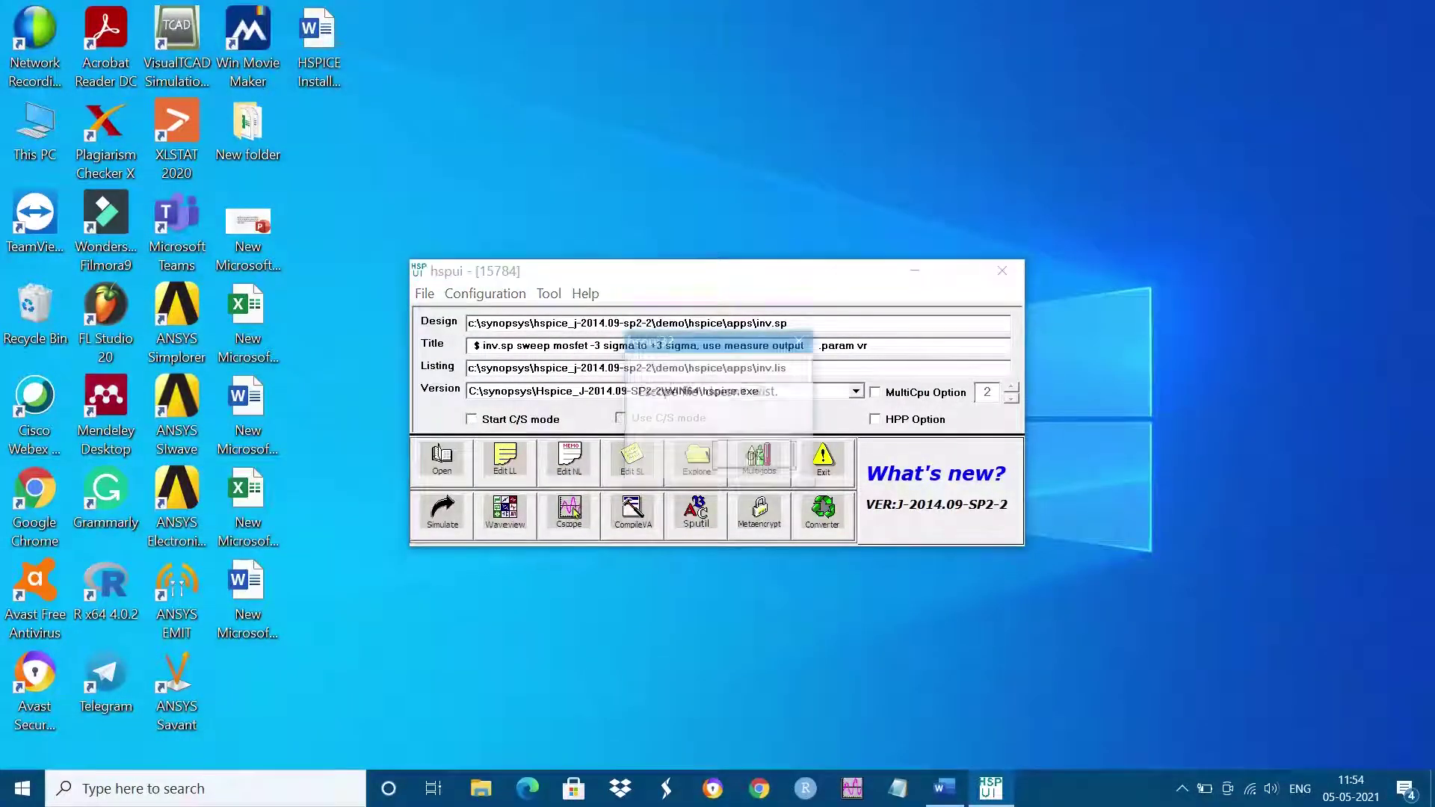
{"action": "left_click", "coordinate": [769, 465]}
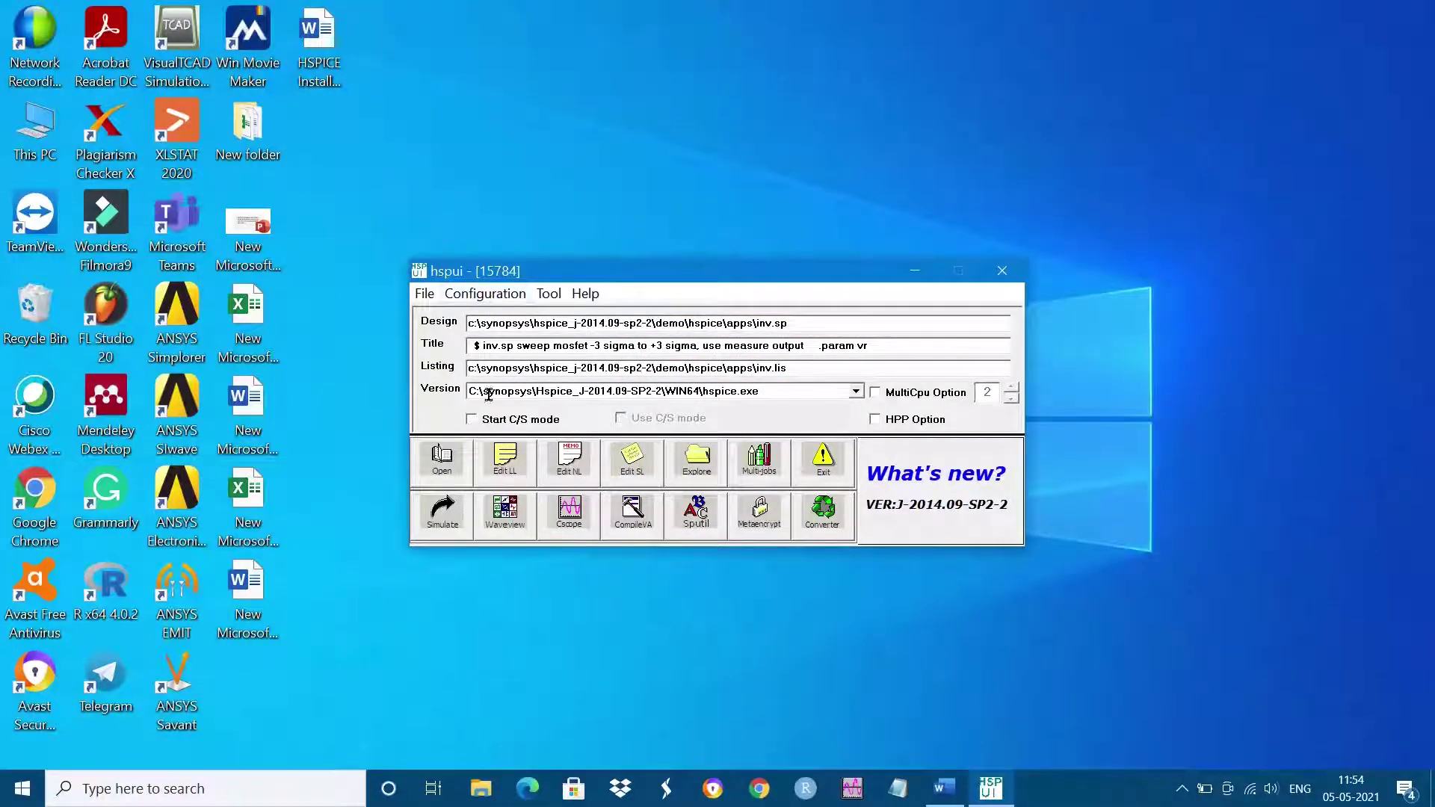
Browse to C:\synopsys\Hspice_J-2014.09-SP2-2\BIN in File Explorer and copy the folder path
{"action": "left_click", "coordinate": [484, 788]}
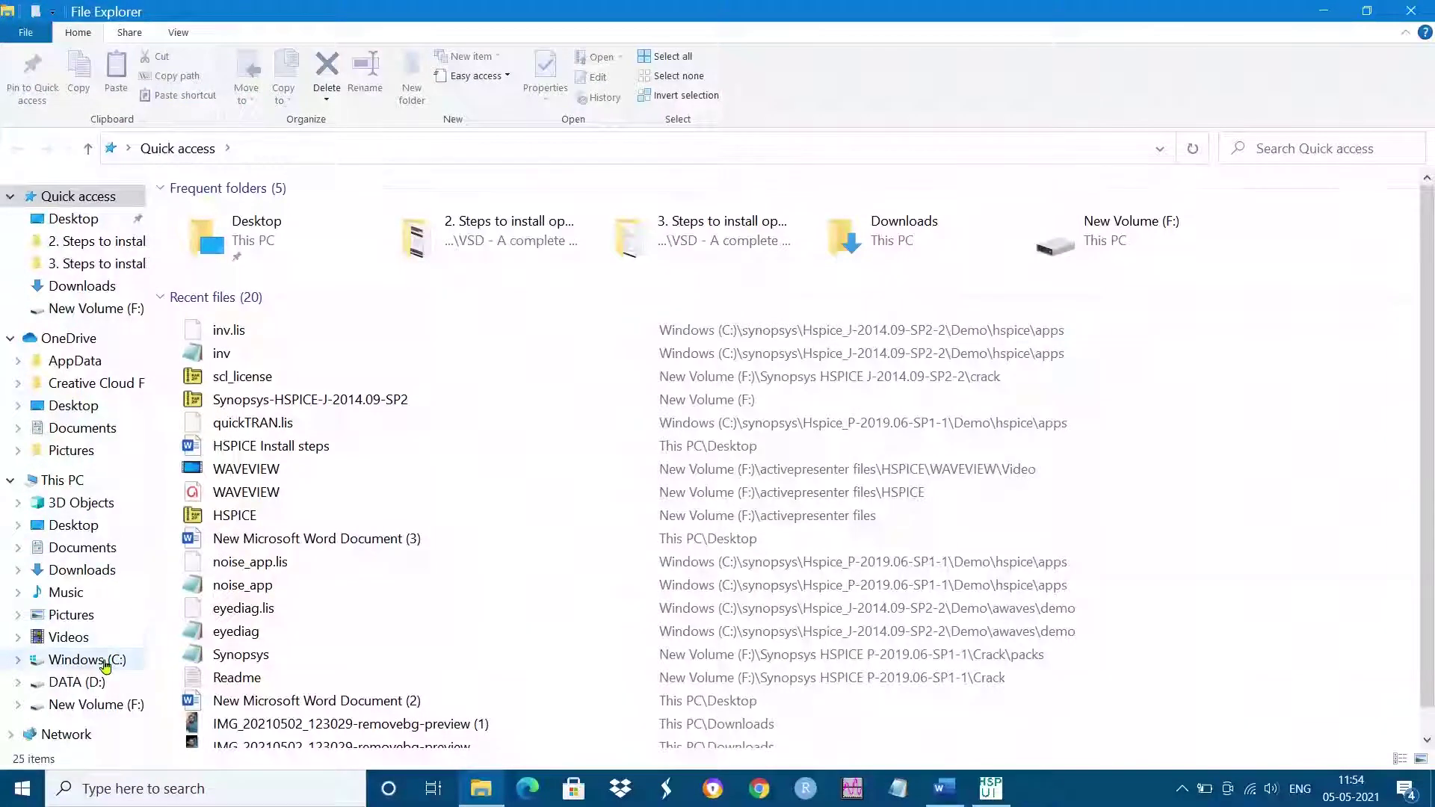
{"action": "left_click", "coordinate": [105, 660]}
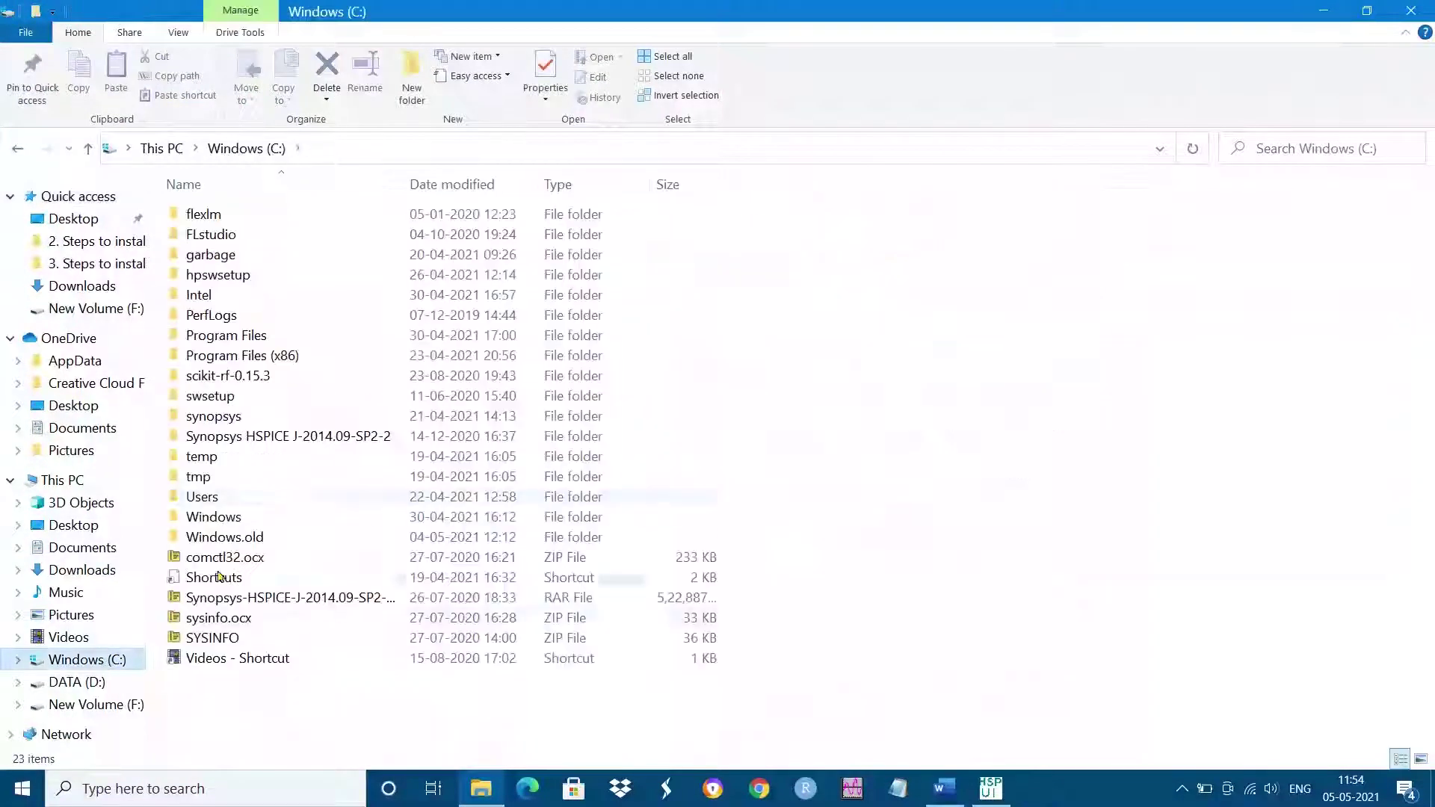
{"action": "double_click", "coordinate": [249, 417]}
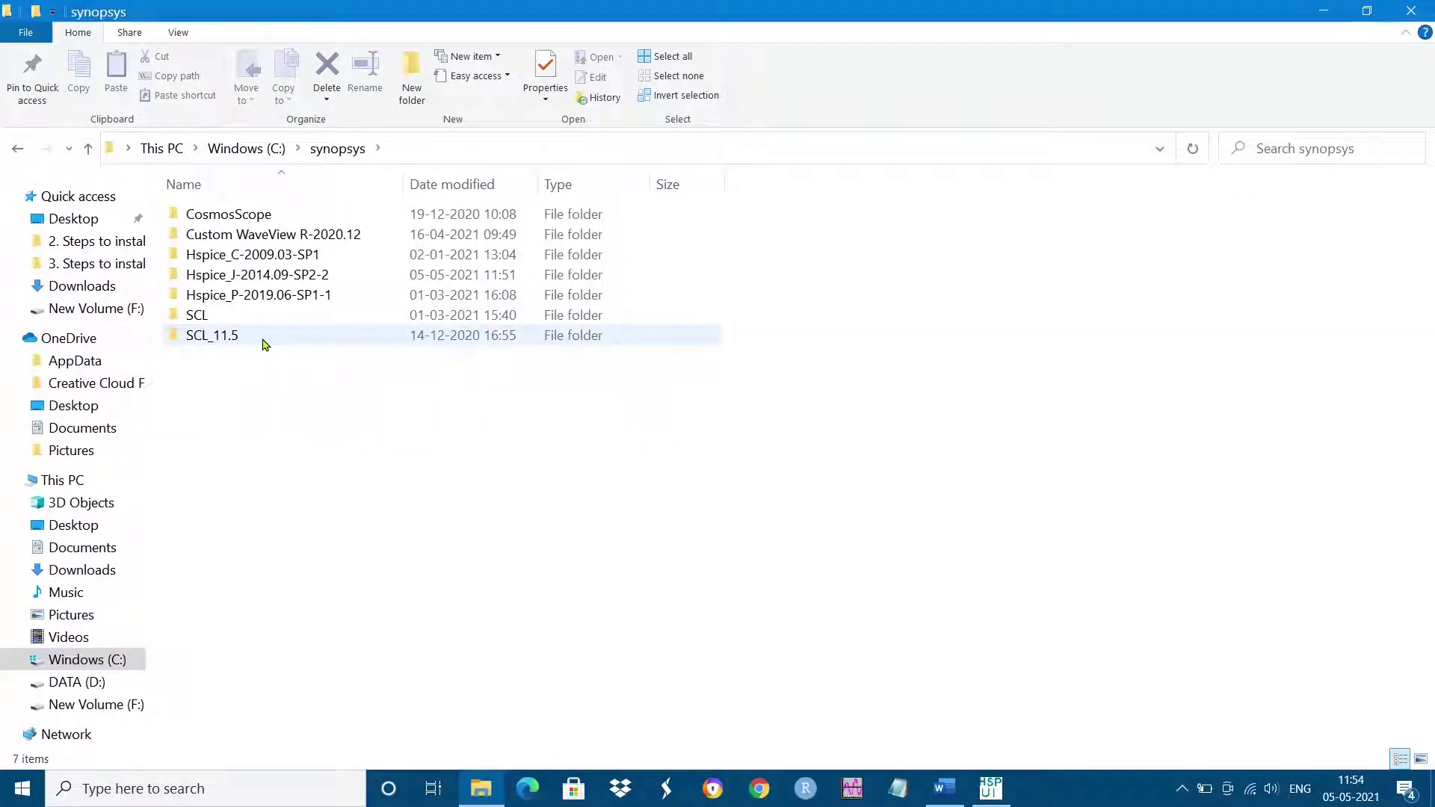
{"action": "double_click", "coordinate": [277, 276]}
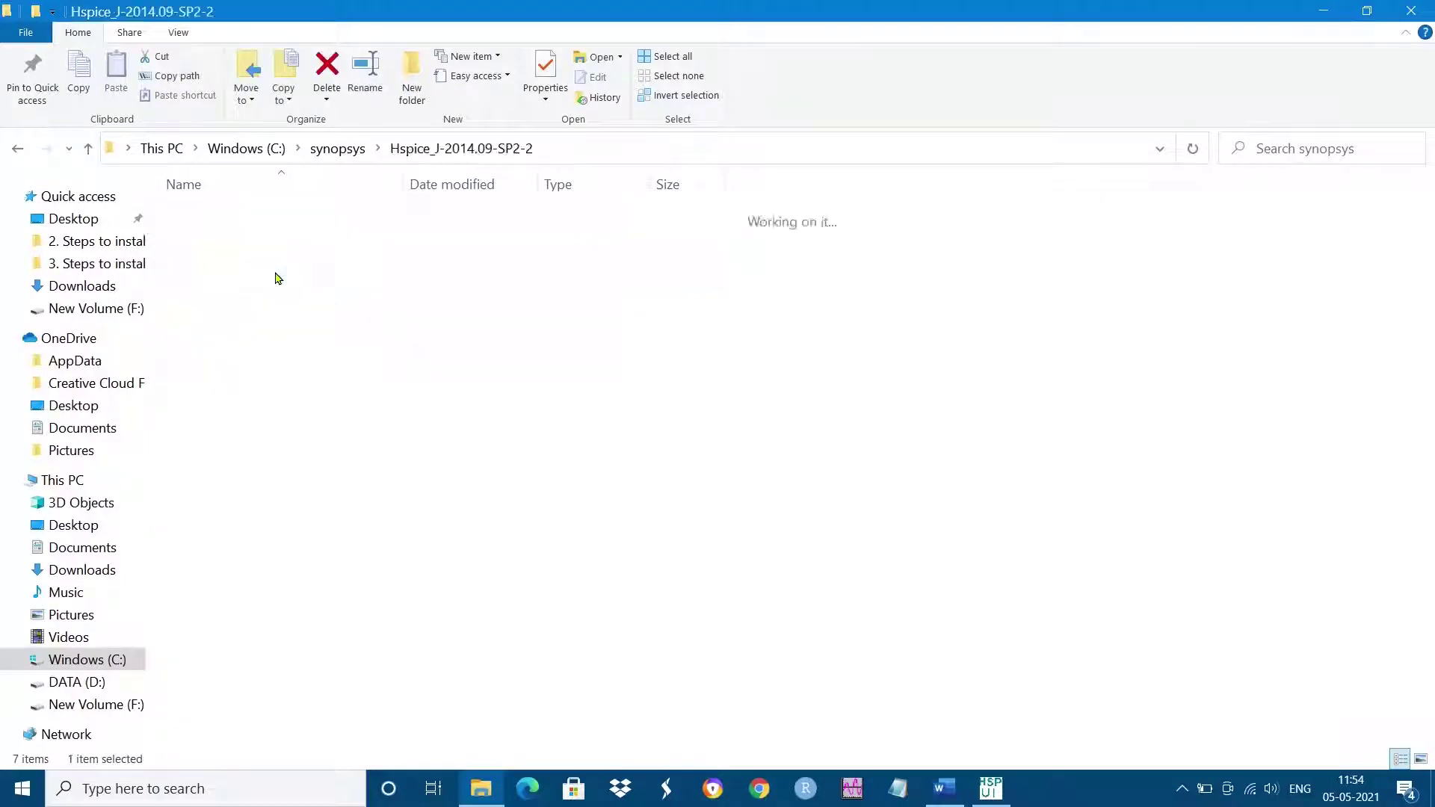
{"action": "double_click", "coordinate": [251, 213]}
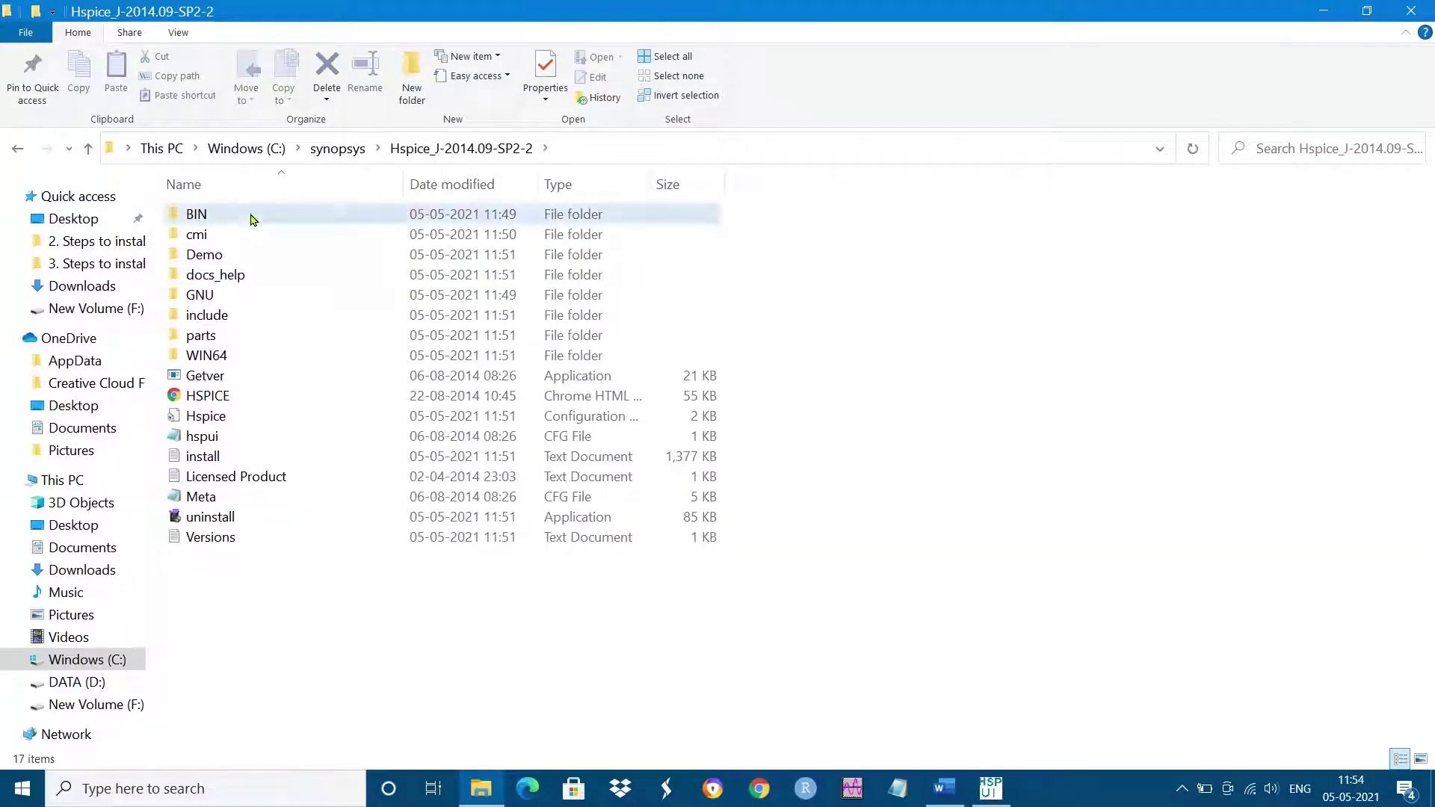
{"action": "left_click", "coordinate": [256, 237]}
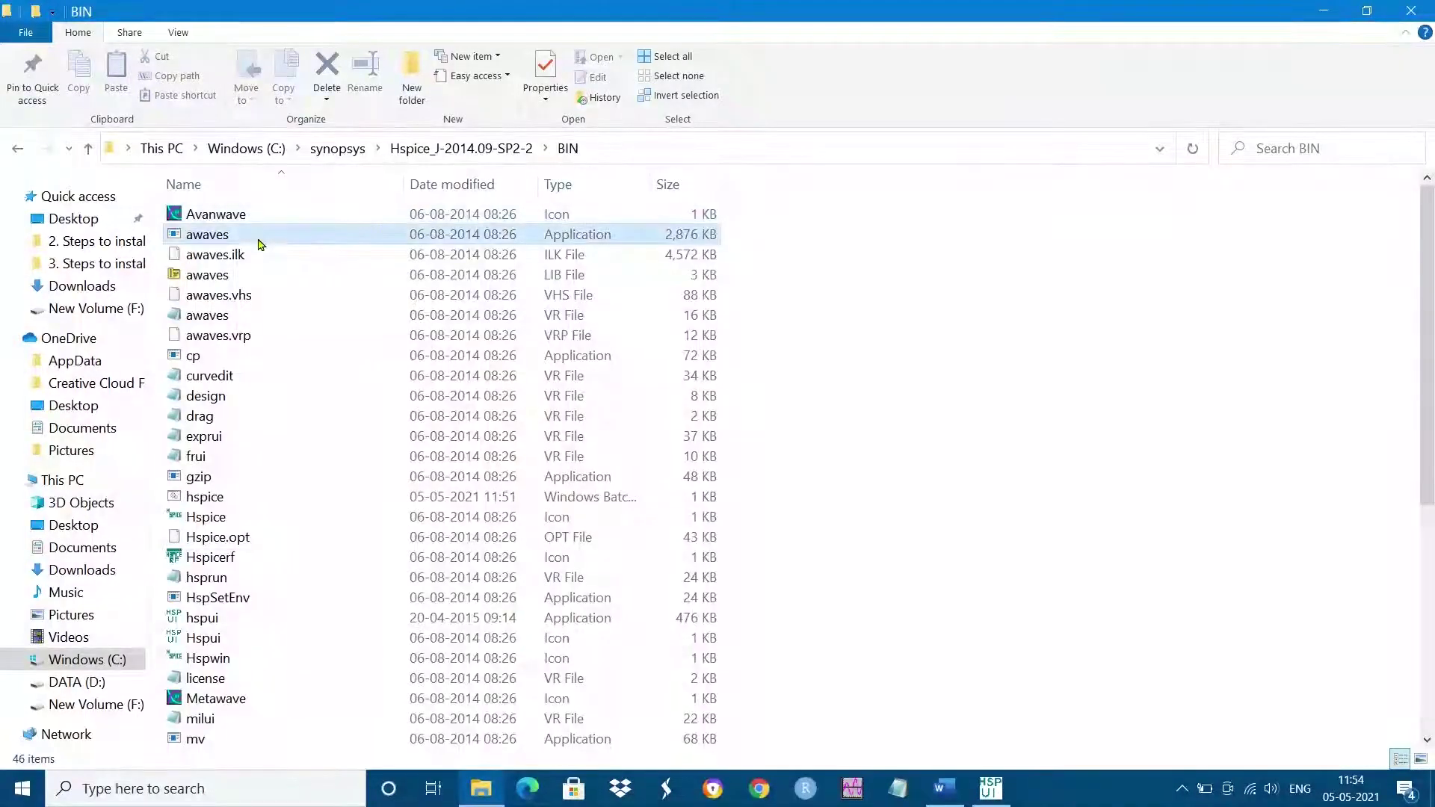
{"action": "left_click", "coordinate": [615, 145]}
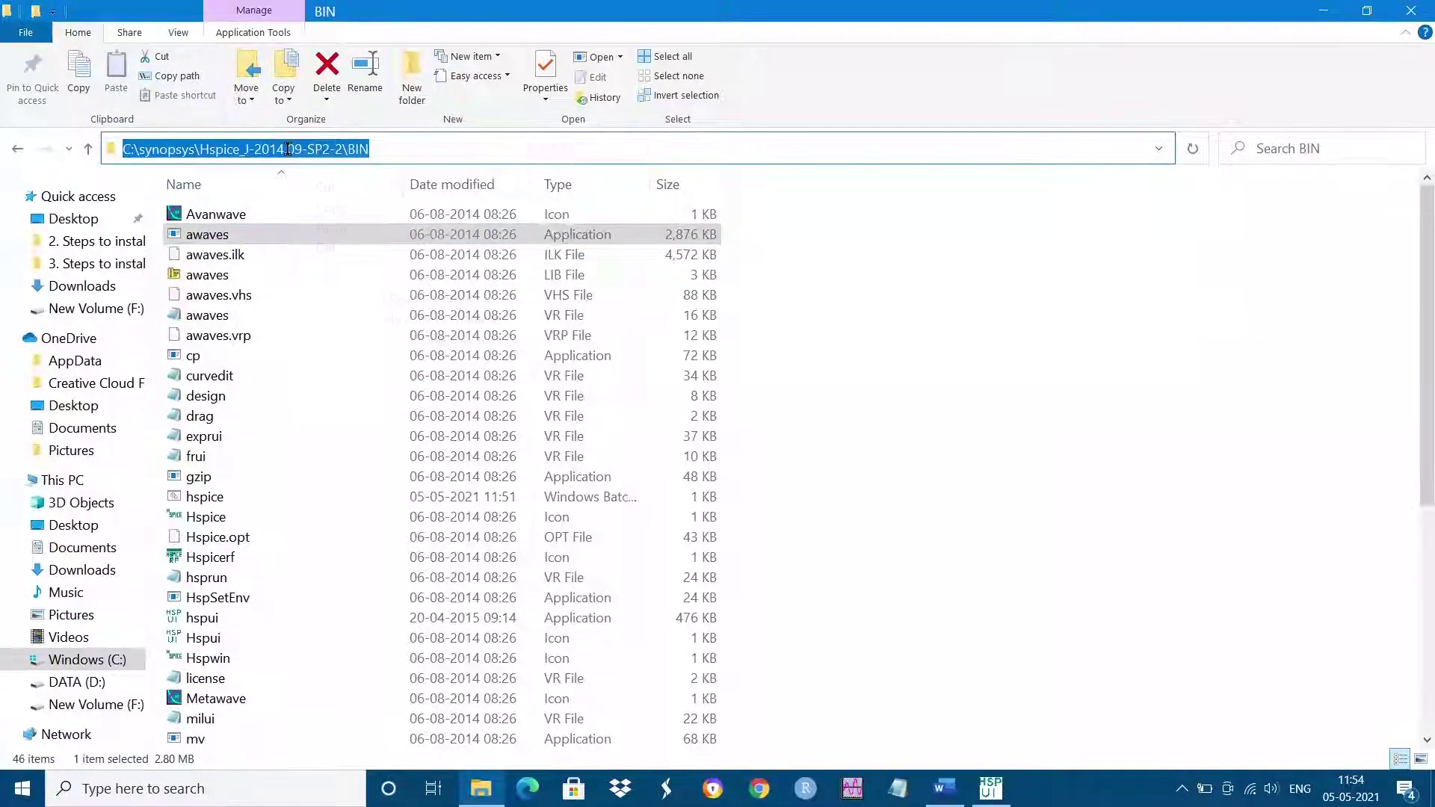
{"action": "right_click", "coordinate": [288, 146]}
{"action": "left_click", "coordinate": [340, 212]}
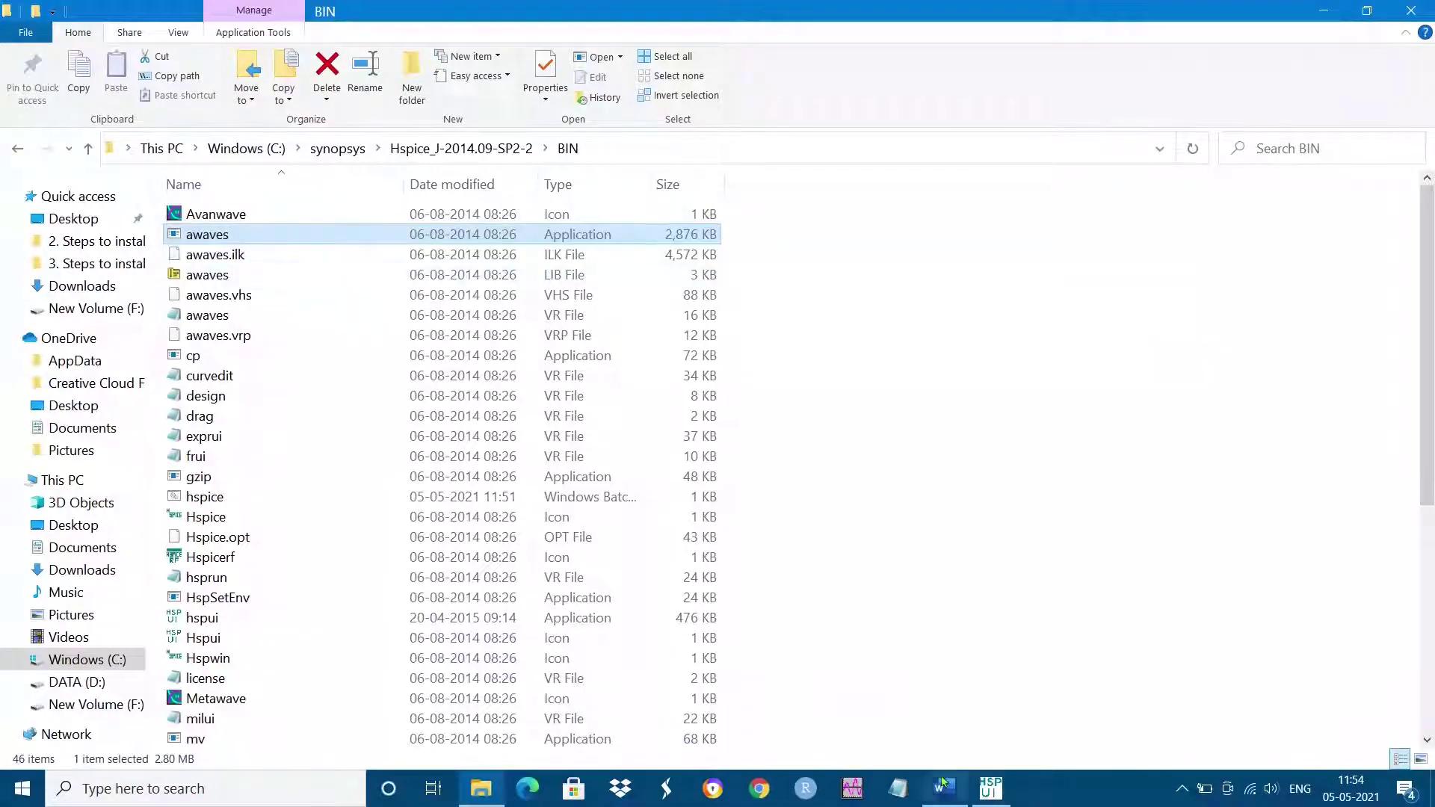
In hspui's launcher versions, set the Cscope path to C:\synopsys\Hspice_J-2014.09-SP2-2\BIN\awaves.exe
{"action": "left_click", "coordinate": [990, 788]}
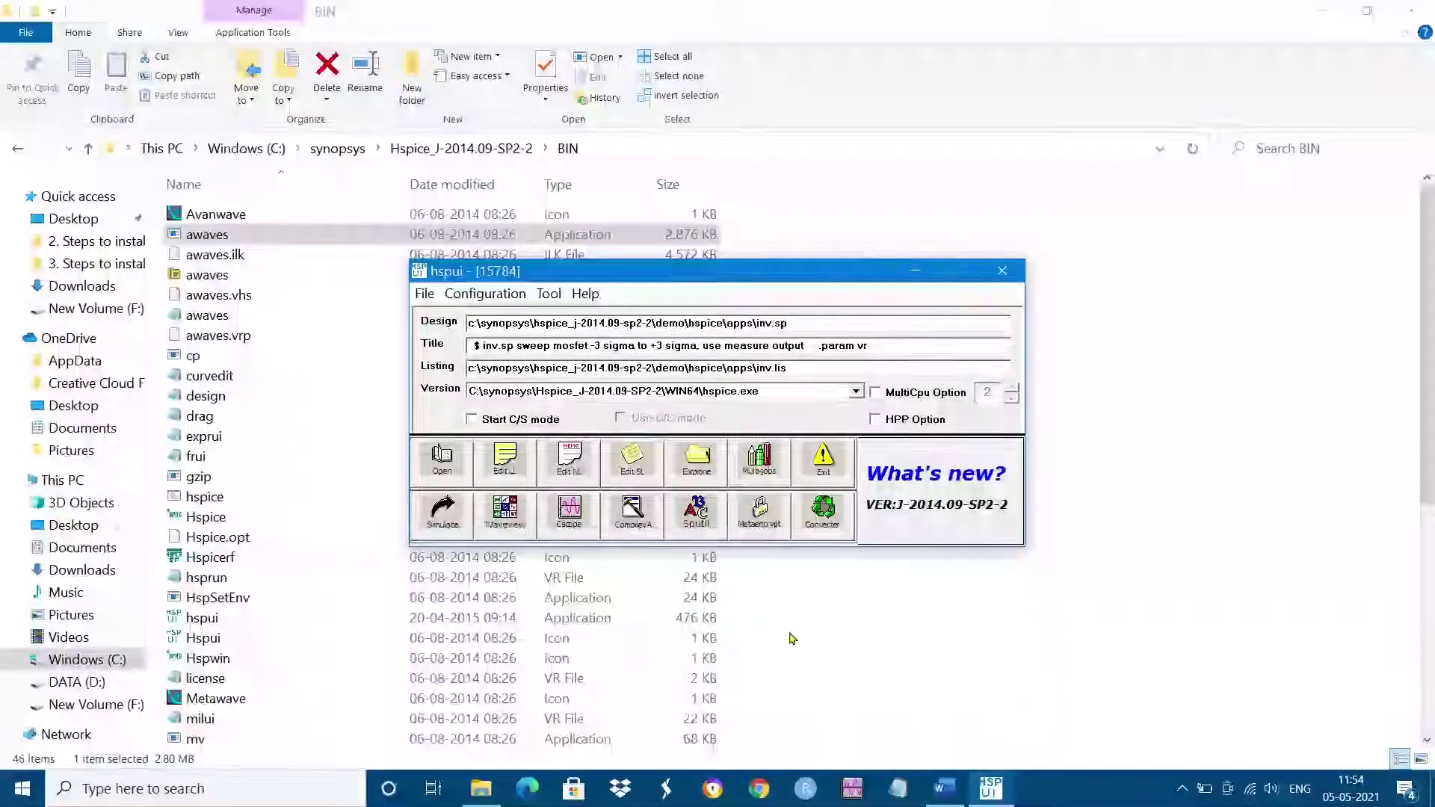
{"action": "left_click", "coordinate": [485, 293]}
{"action": "left_click", "coordinate": [514, 337]}
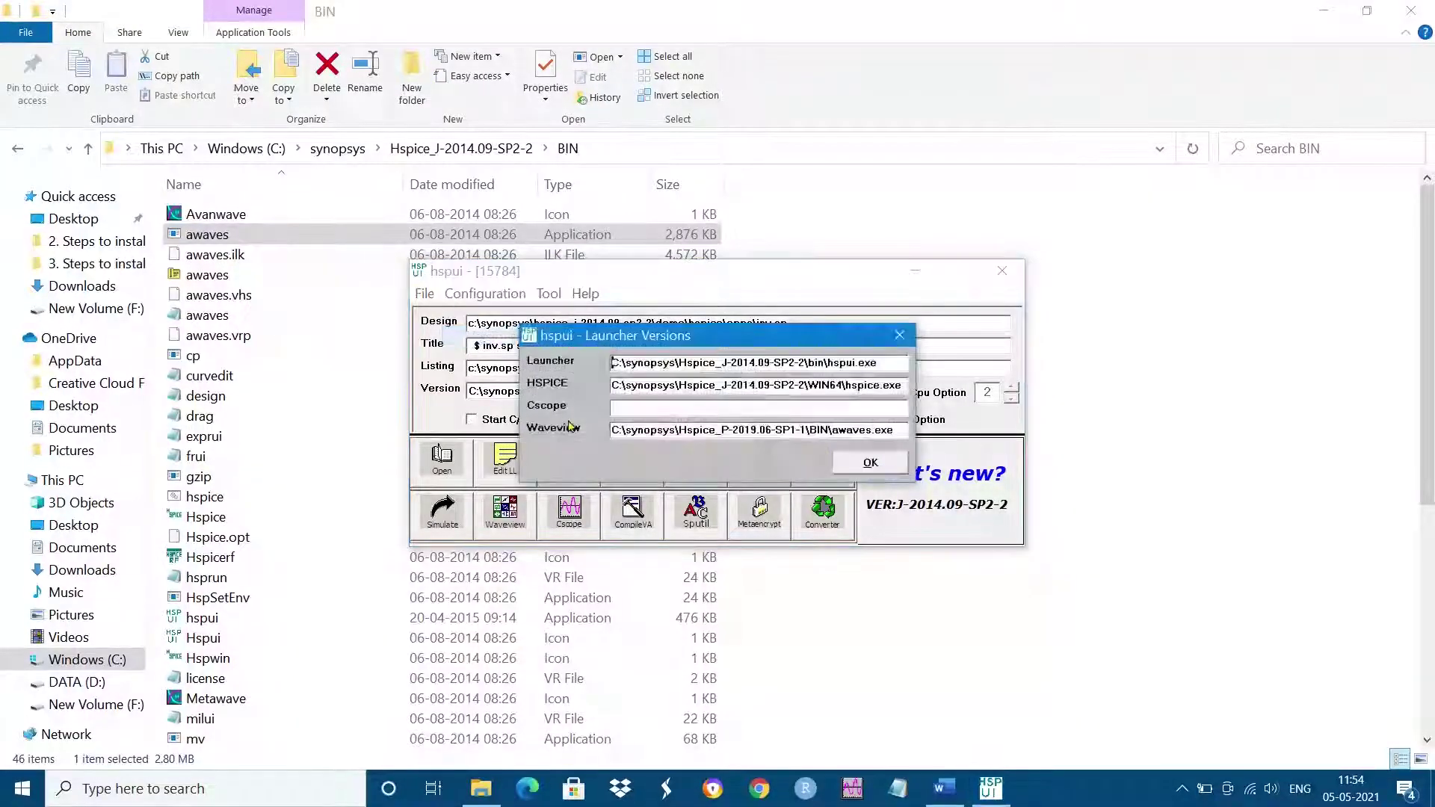
{"action": "right_click", "coordinate": [640, 405]}
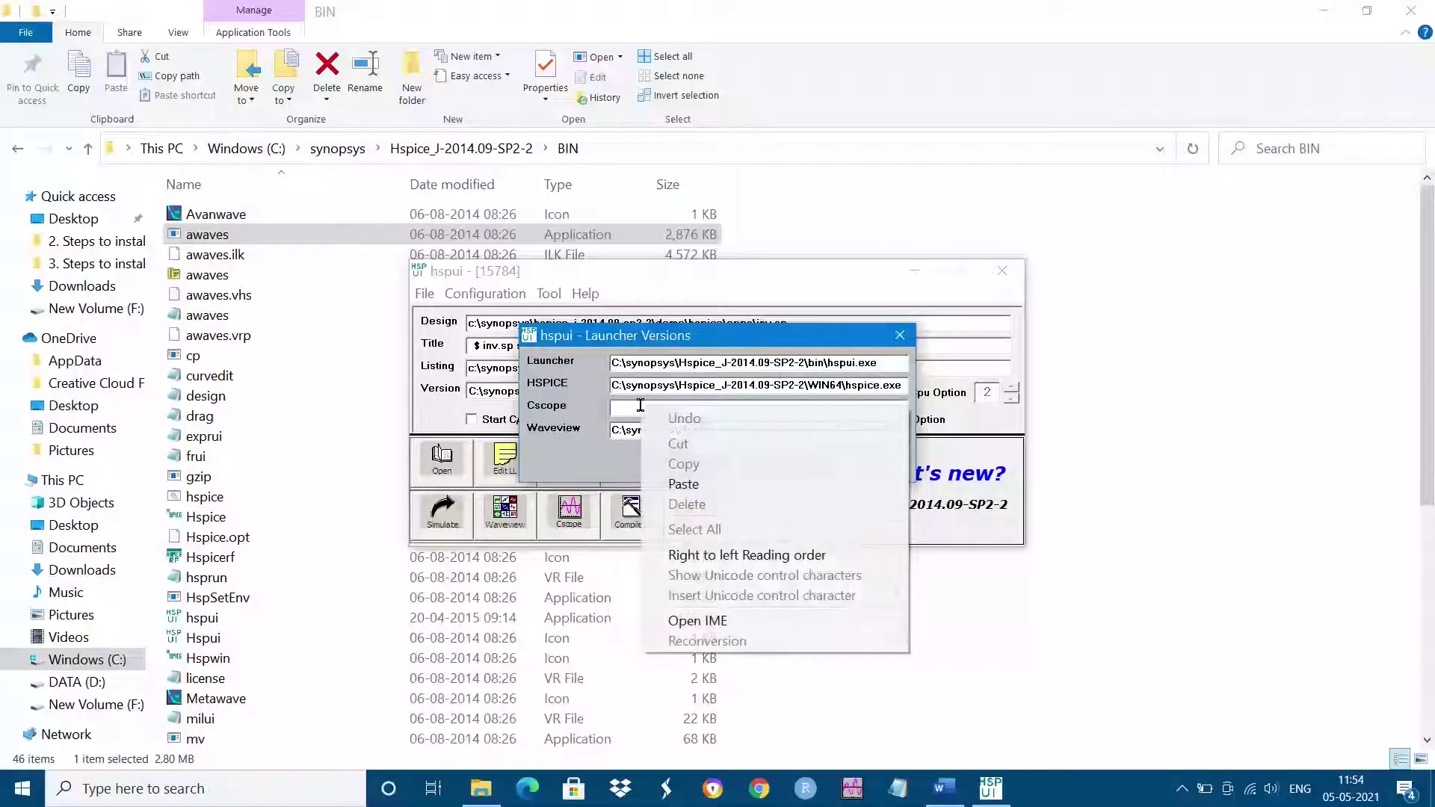
{"action": "left_click", "coordinate": [694, 484]}
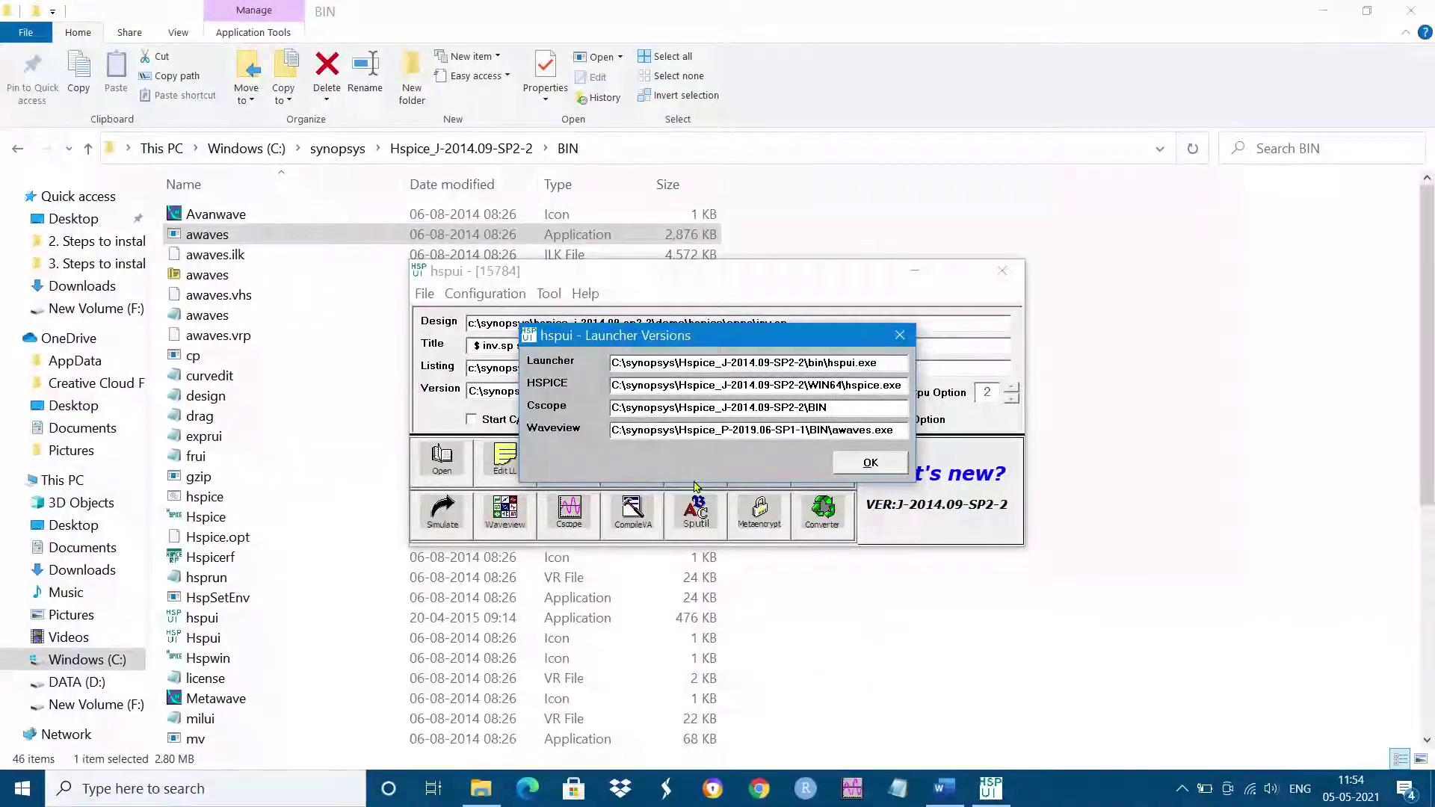
{"action": "type", "text": "\\"}
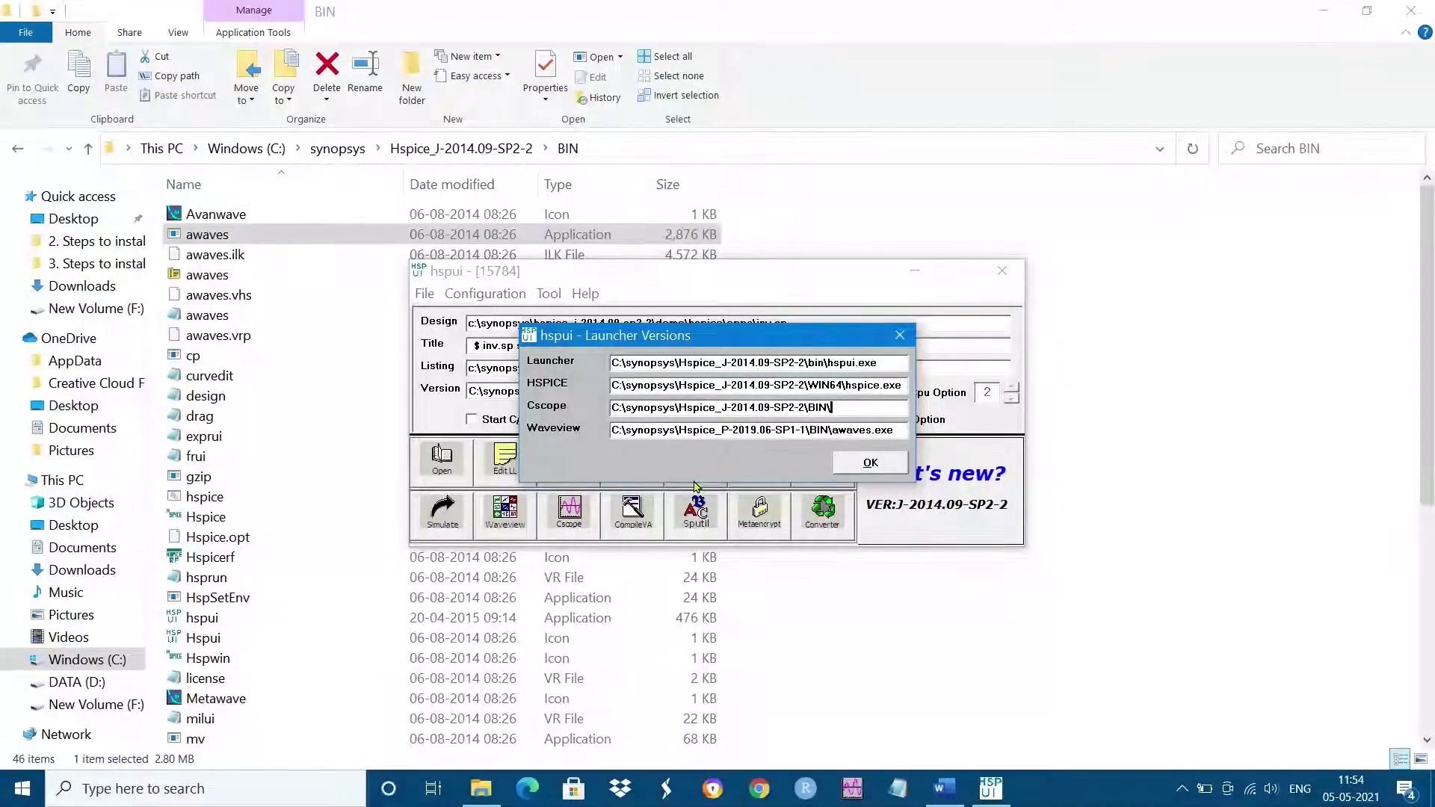
{"action": "type", "text": "aw"}
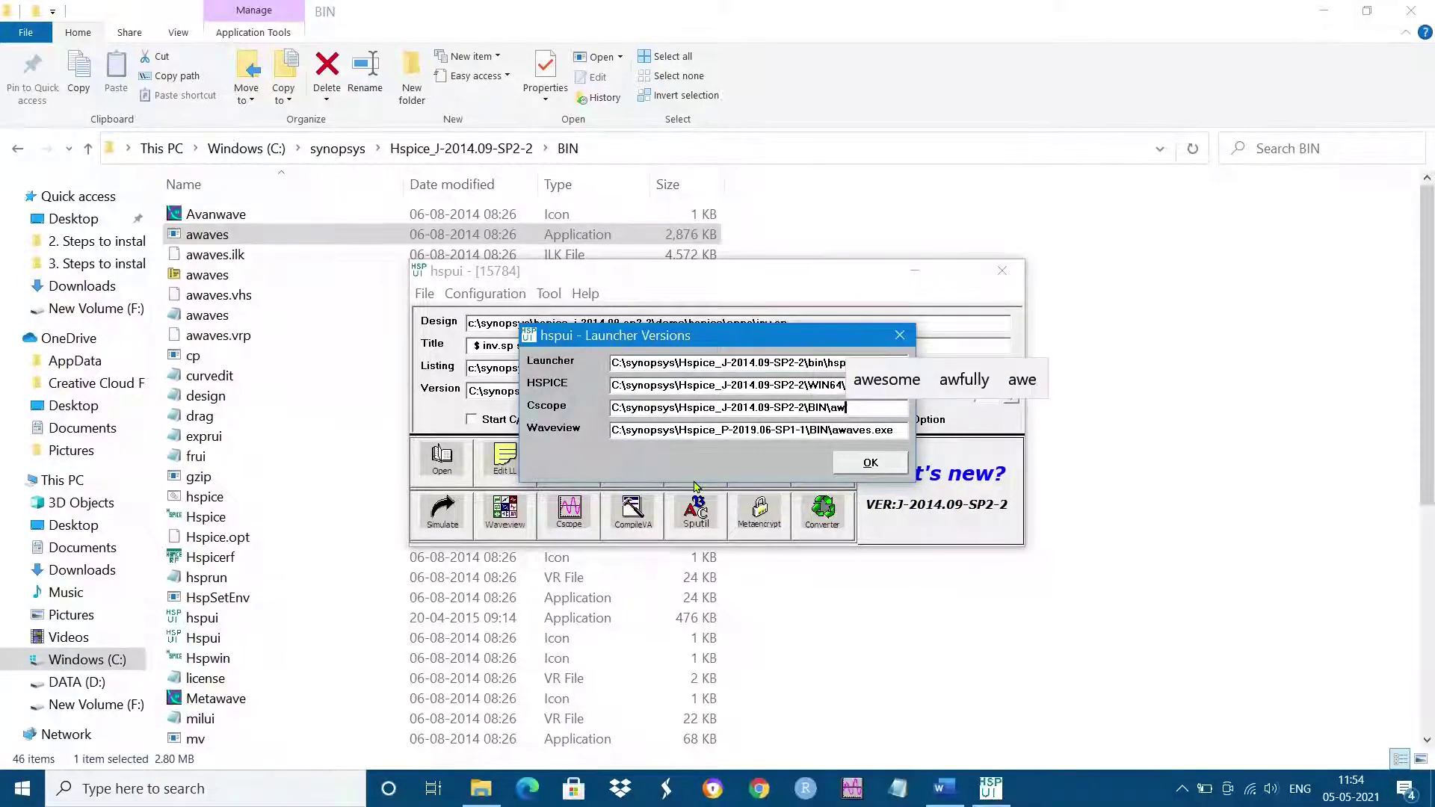
{"action": "type", "text": "aves.exe"}
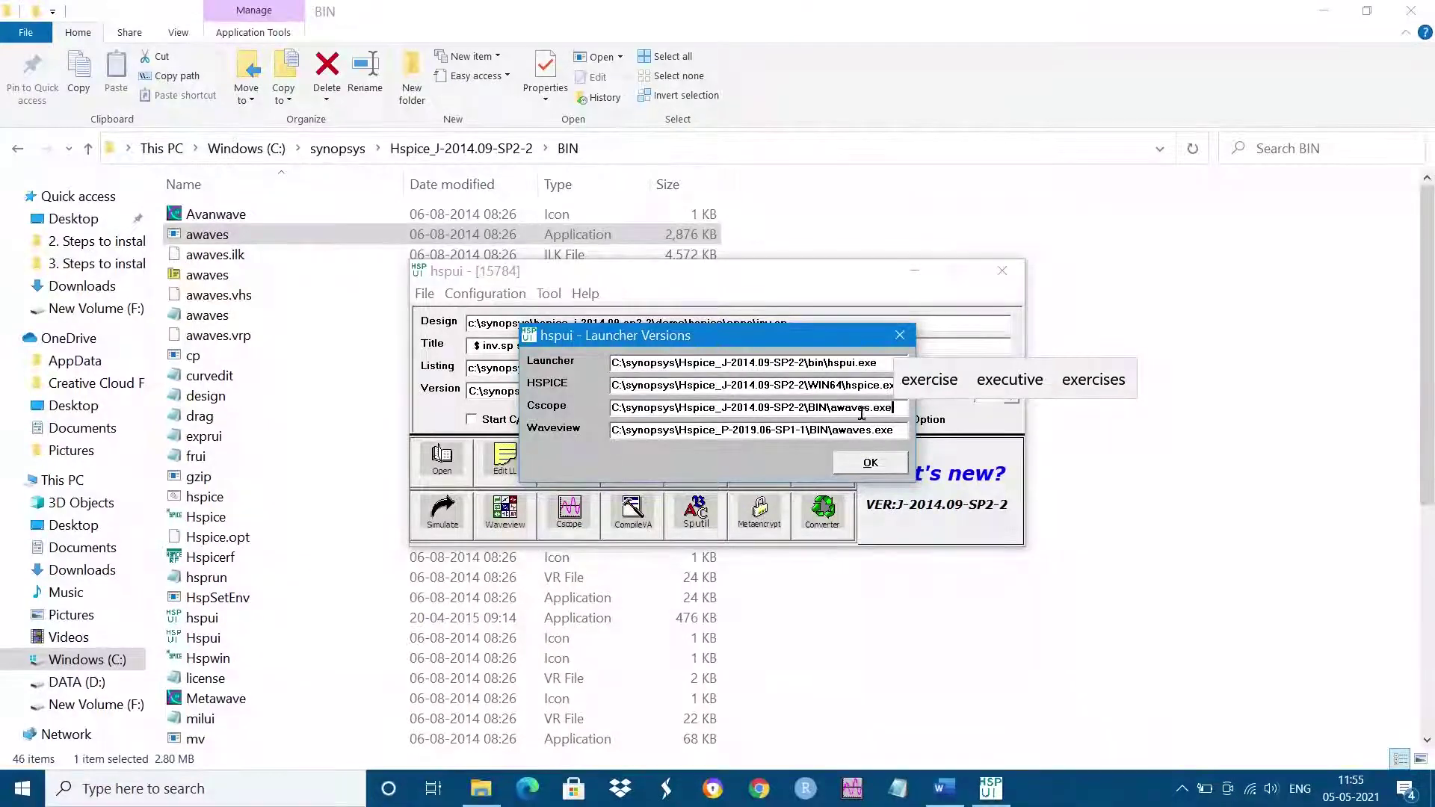
Replace the Waveview path with C:\synopsys\Hspice_J-2014.09-SP2-2\BIN\awaves.exe and confirm the launcher versions
{"action": "left_click_drag", "start_coordinate": [892, 407], "coordinate": [604, 408]}
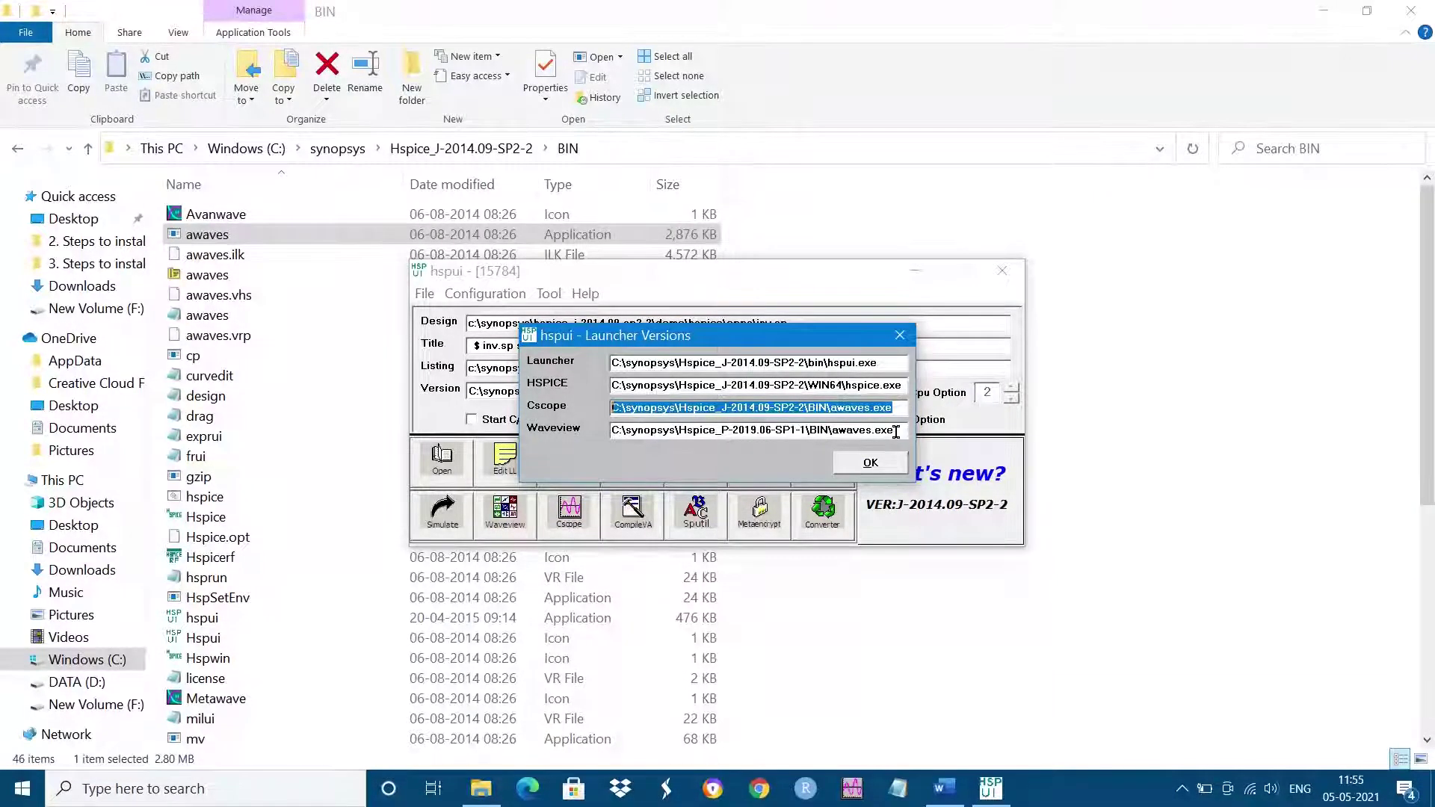
{"action": "left_click_drag", "start_coordinate": [895, 431], "coordinate": [607, 431]}
{"action": "key", "text": "ctrl+v"}
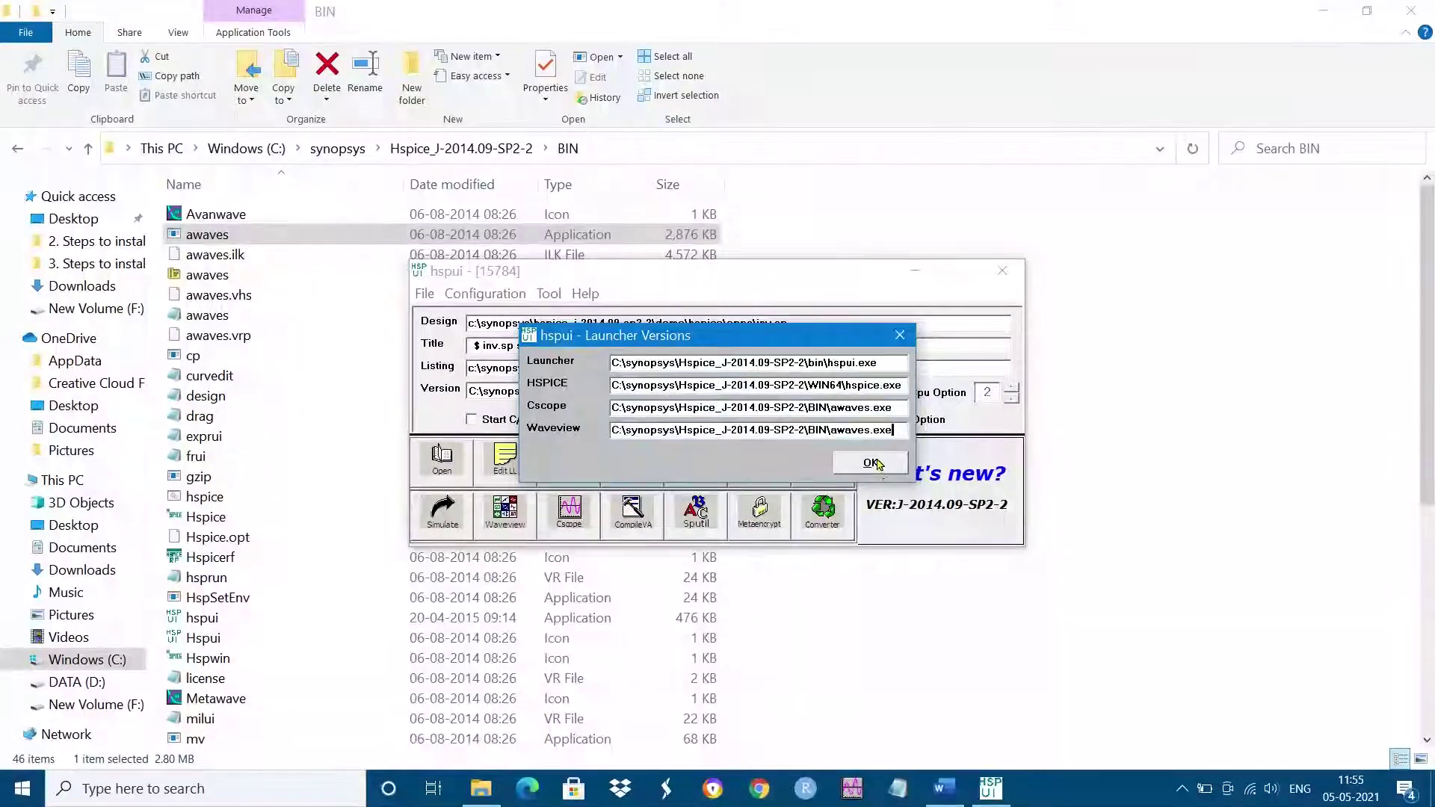
{"action": "left_click", "coordinate": [872, 463]}
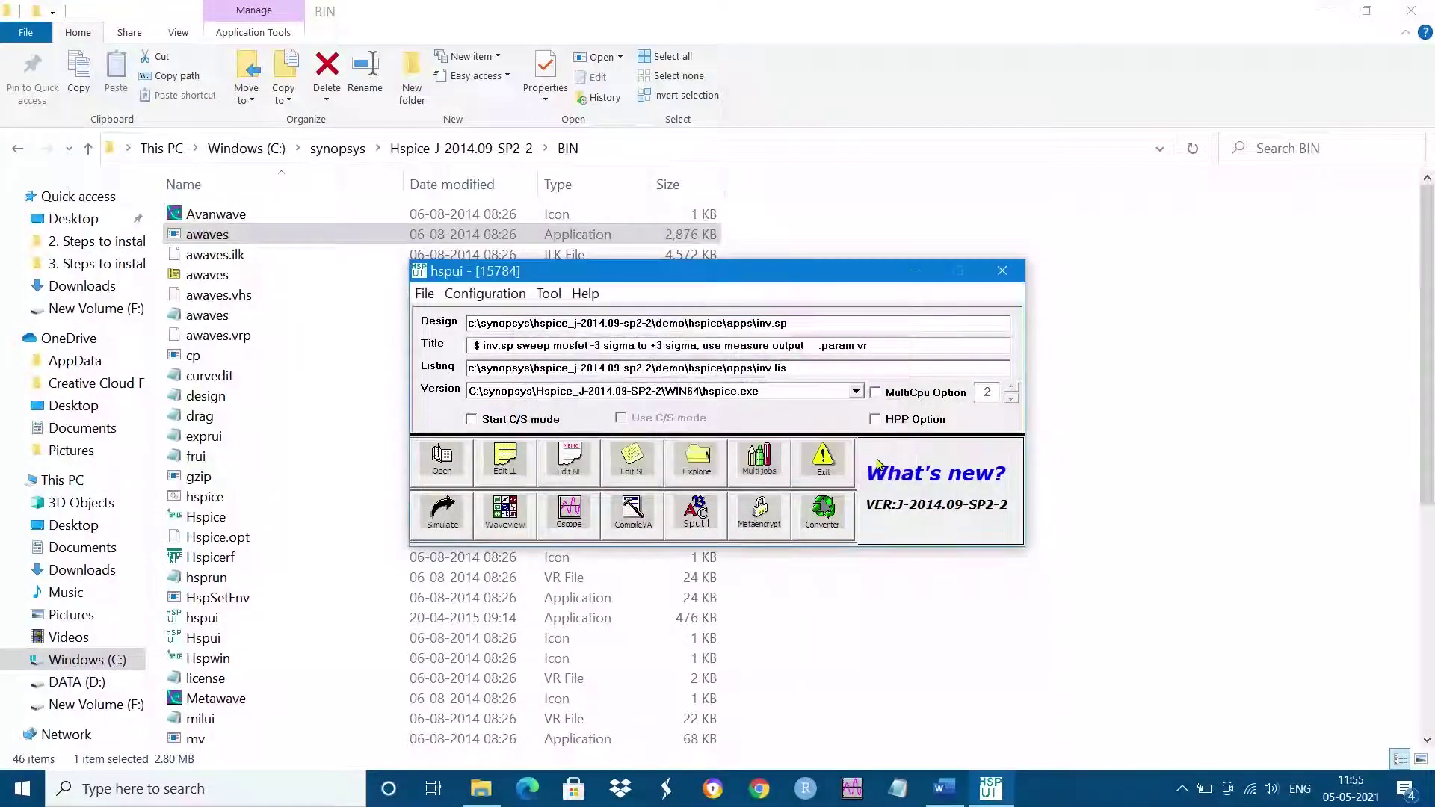
Simulate the inv.sp design, review the inv.lis listing down to its job concluded and statistics sections, and close it
{"action": "left_click", "coordinate": [443, 514]}
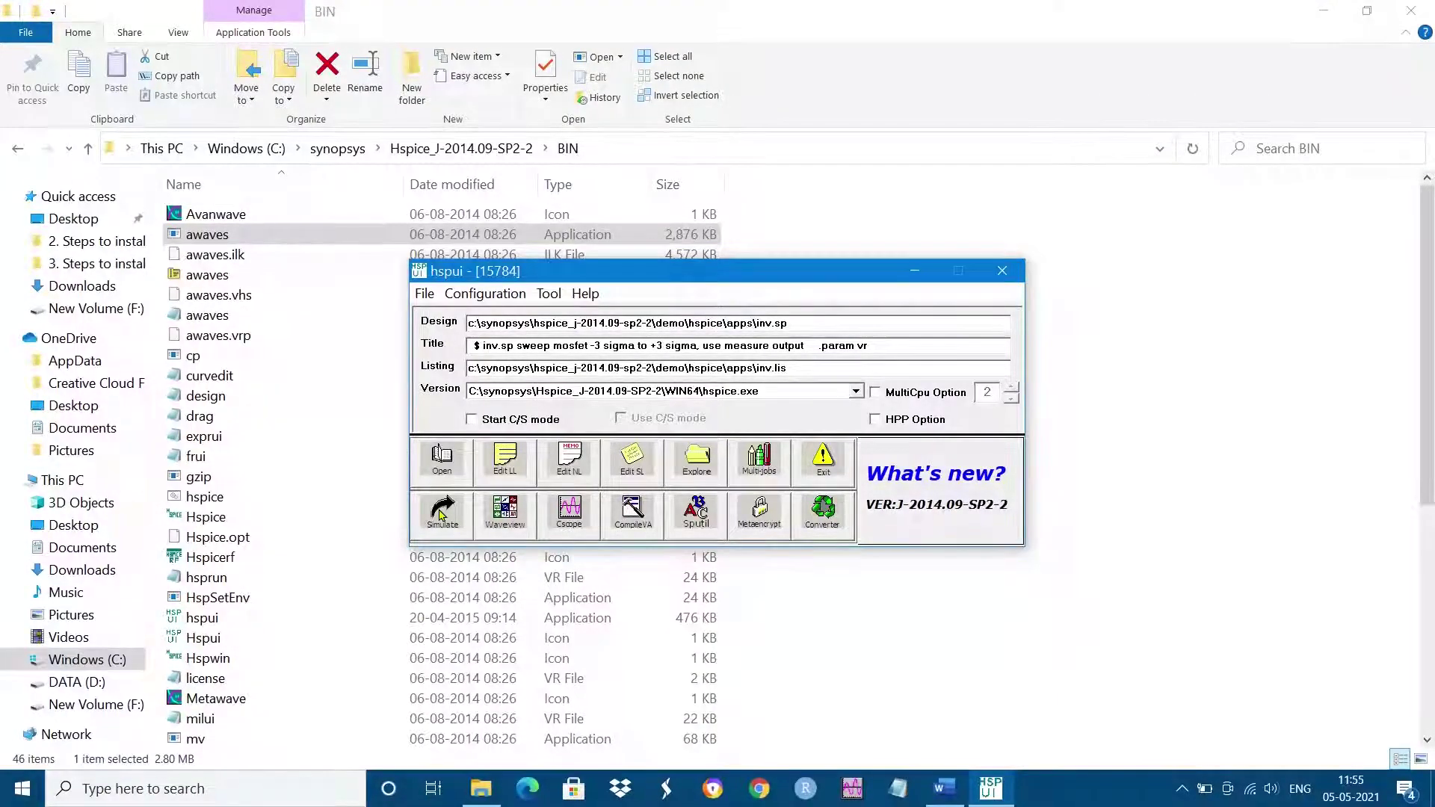
{"action": "left_click", "coordinate": [506, 456]}
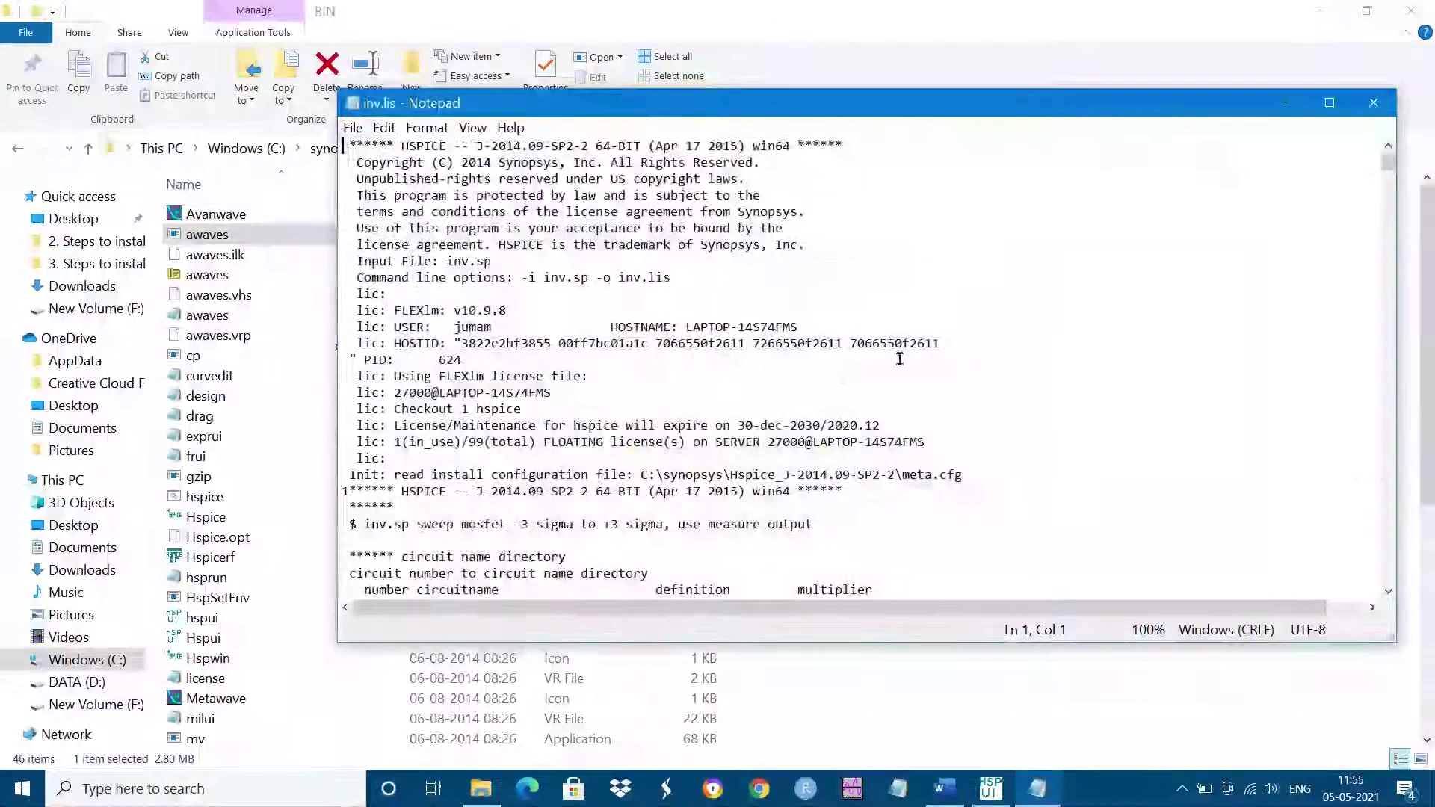
{"action": "scroll", "coordinate": [1388, 170], "scroll_direction": "down", "scroll_amount": 3}
{"action": "left_click_drag", "start_coordinate": [1389, 170], "coordinate": [1388, 576]}
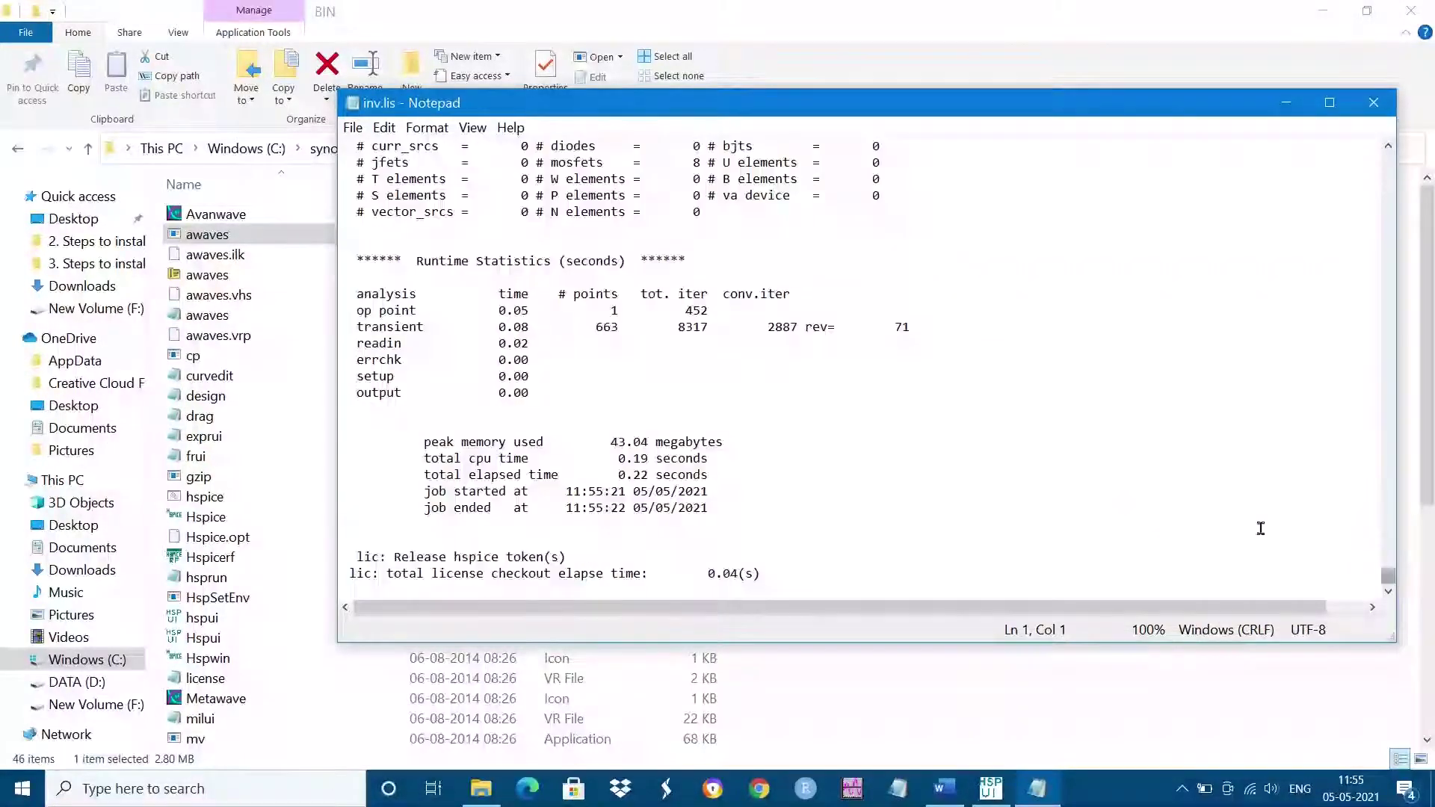
{"action": "scroll", "coordinate": [576, 370], "scroll_direction": "up", "scroll_amount": 6}
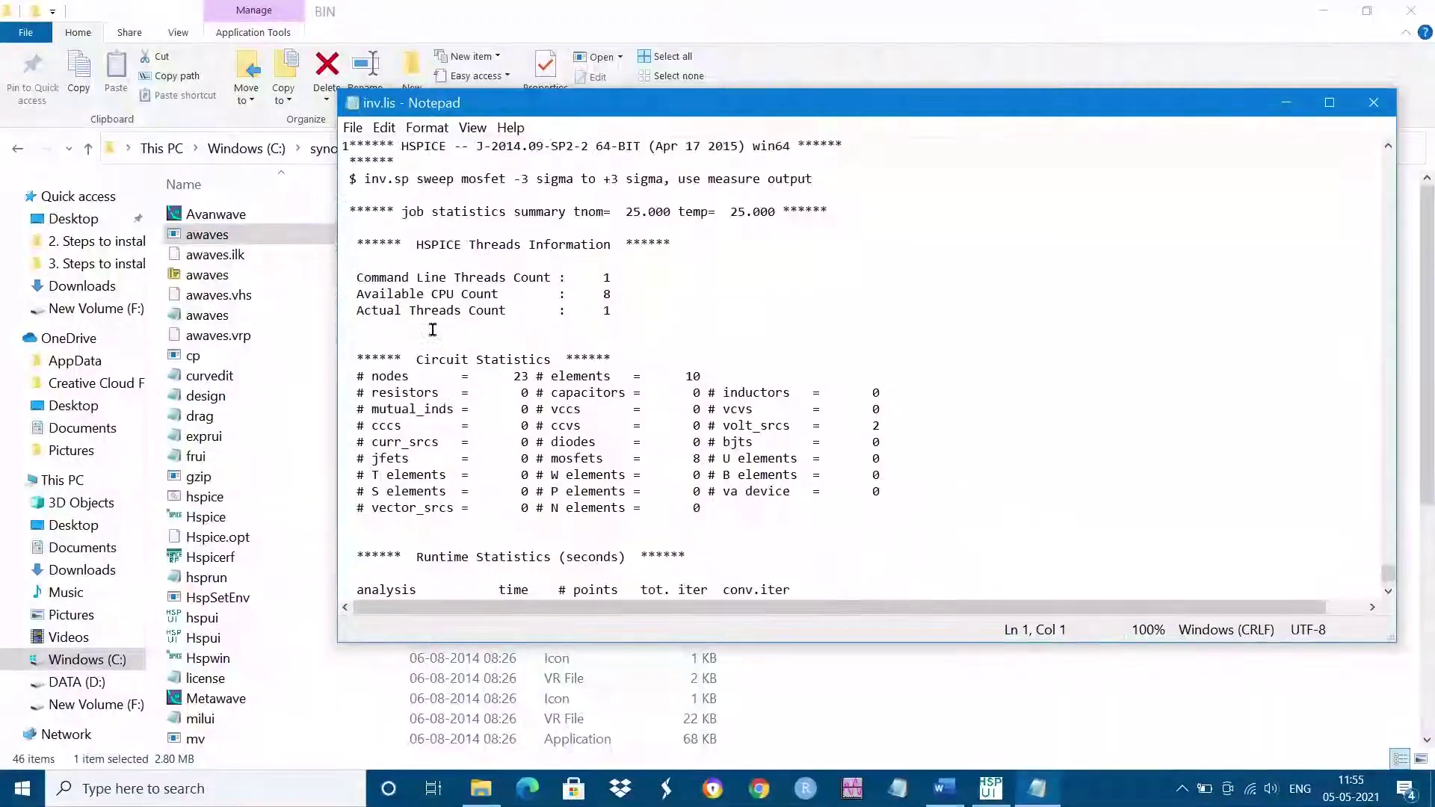
{"action": "scroll", "coordinate": [498, 287], "scroll_direction": "up", "scroll_amount": 2}
{"action": "left_click_drag", "start_coordinate": [432, 227], "coordinate": [756, 345]}
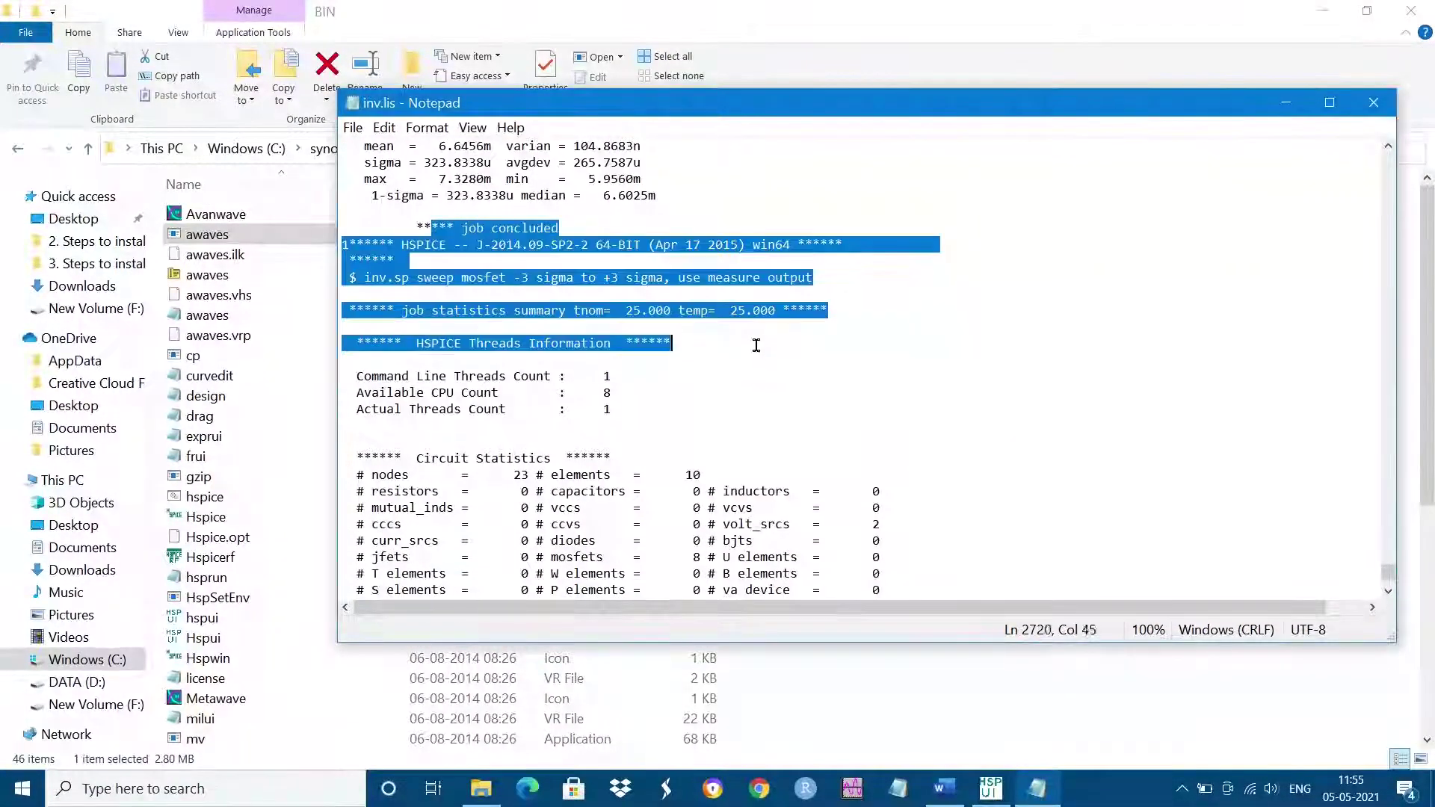
{"action": "left_click", "coordinate": [1373, 102]}
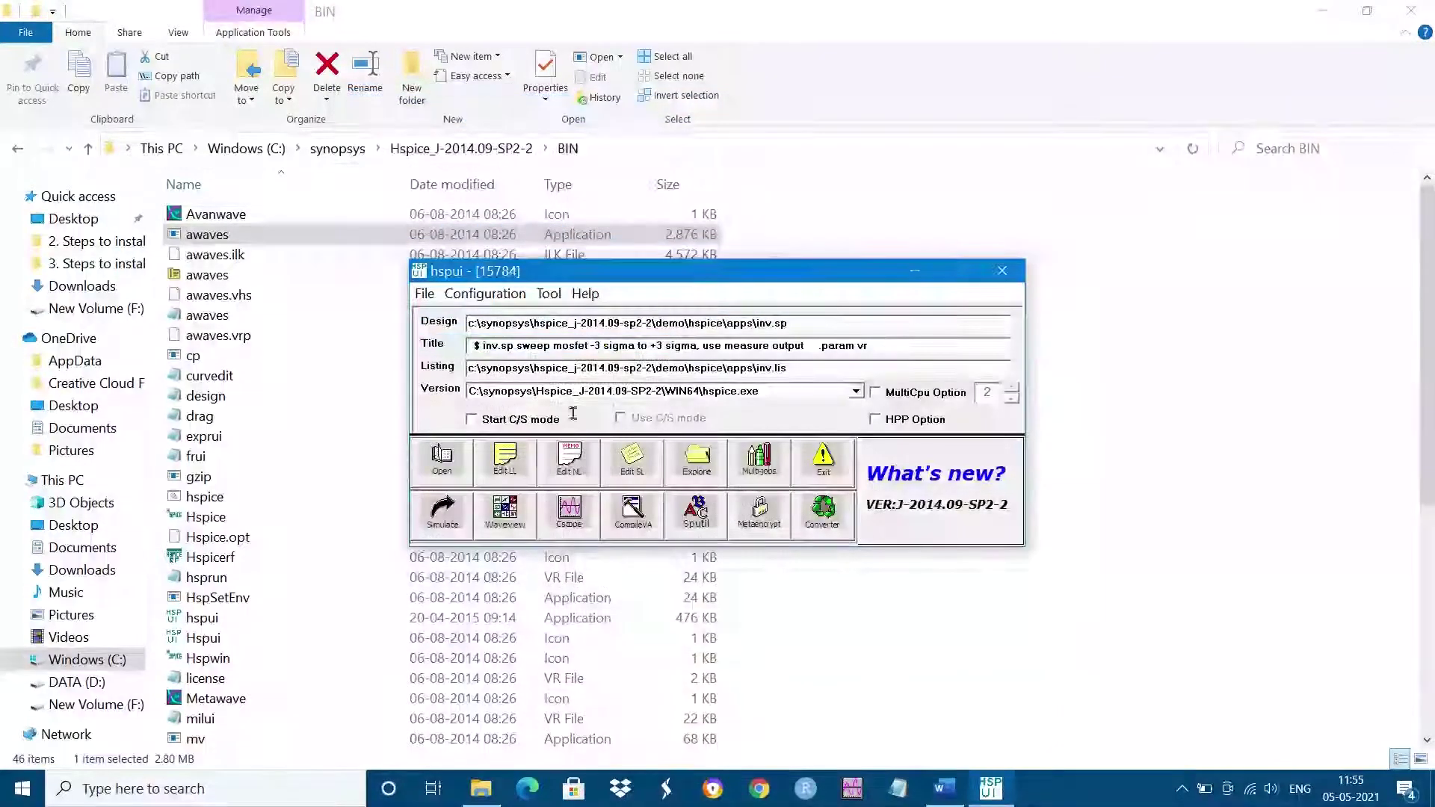
Launch AvanWaves through Cscope and open the inv.sp design from the apps folder in it
{"action": "left_click", "coordinate": [573, 516]}
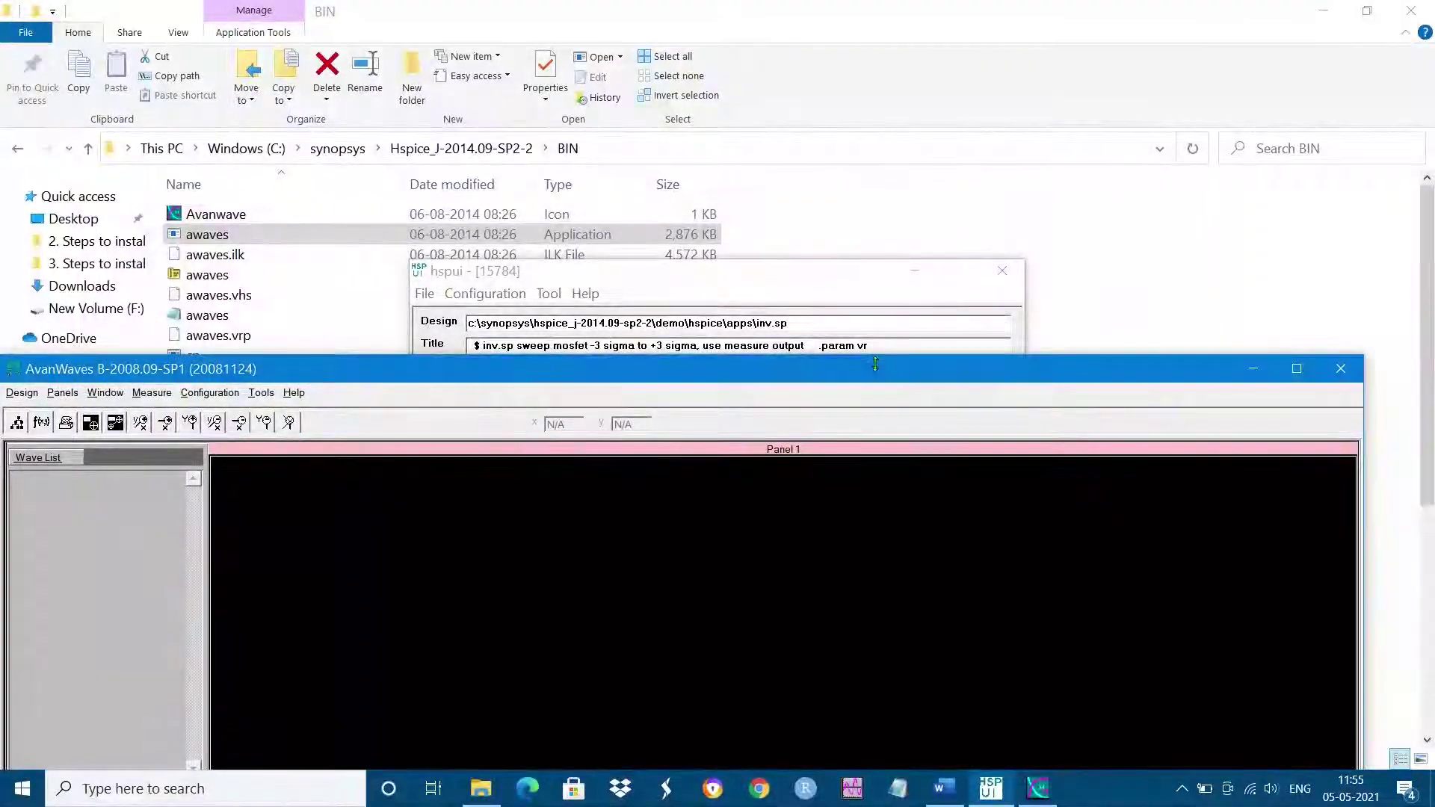
{"action": "left_click_drag", "start_coordinate": [875, 363], "coordinate": [1146, 136]}
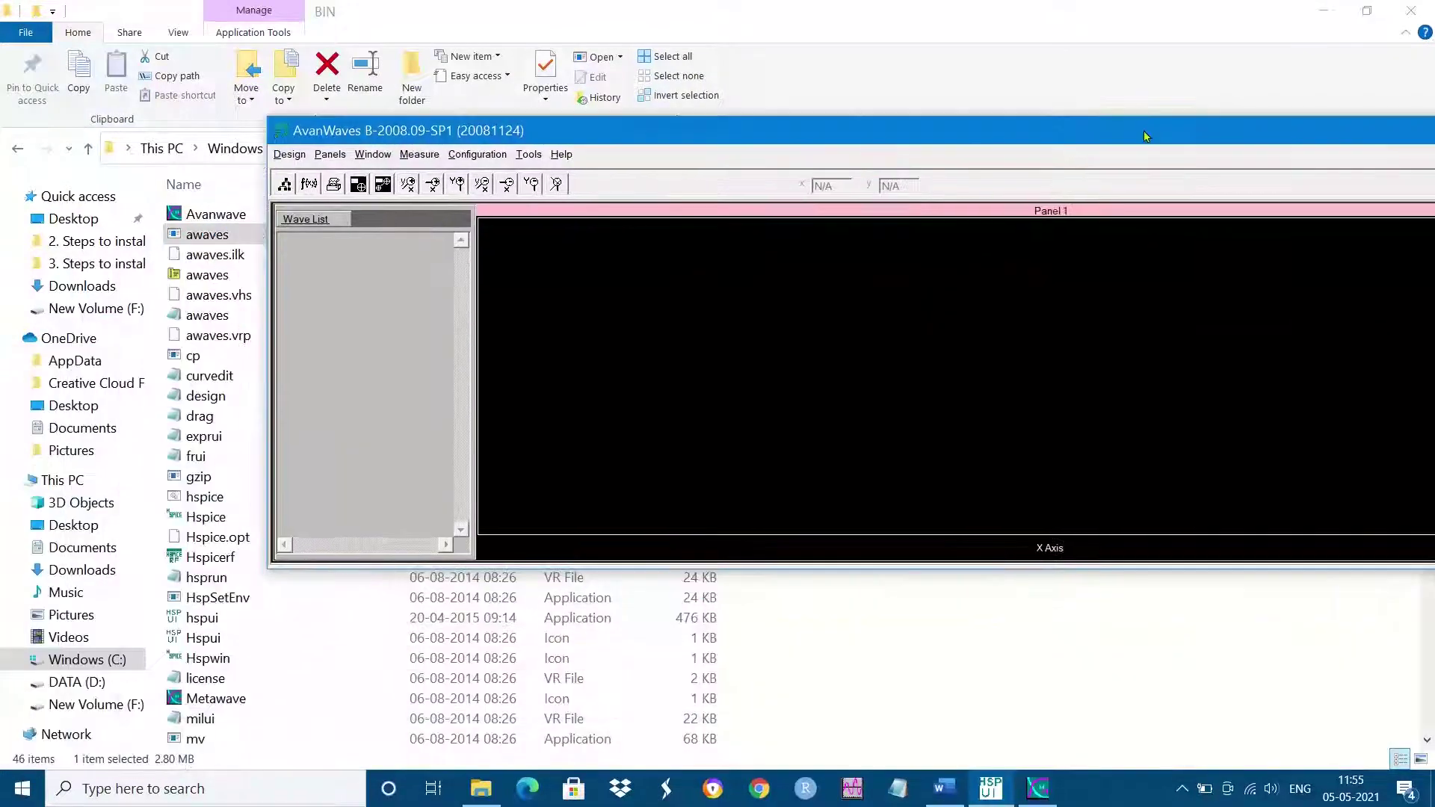
{"action": "left_click", "coordinate": [290, 154]}
{"action": "left_click", "coordinate": [306, 178]}
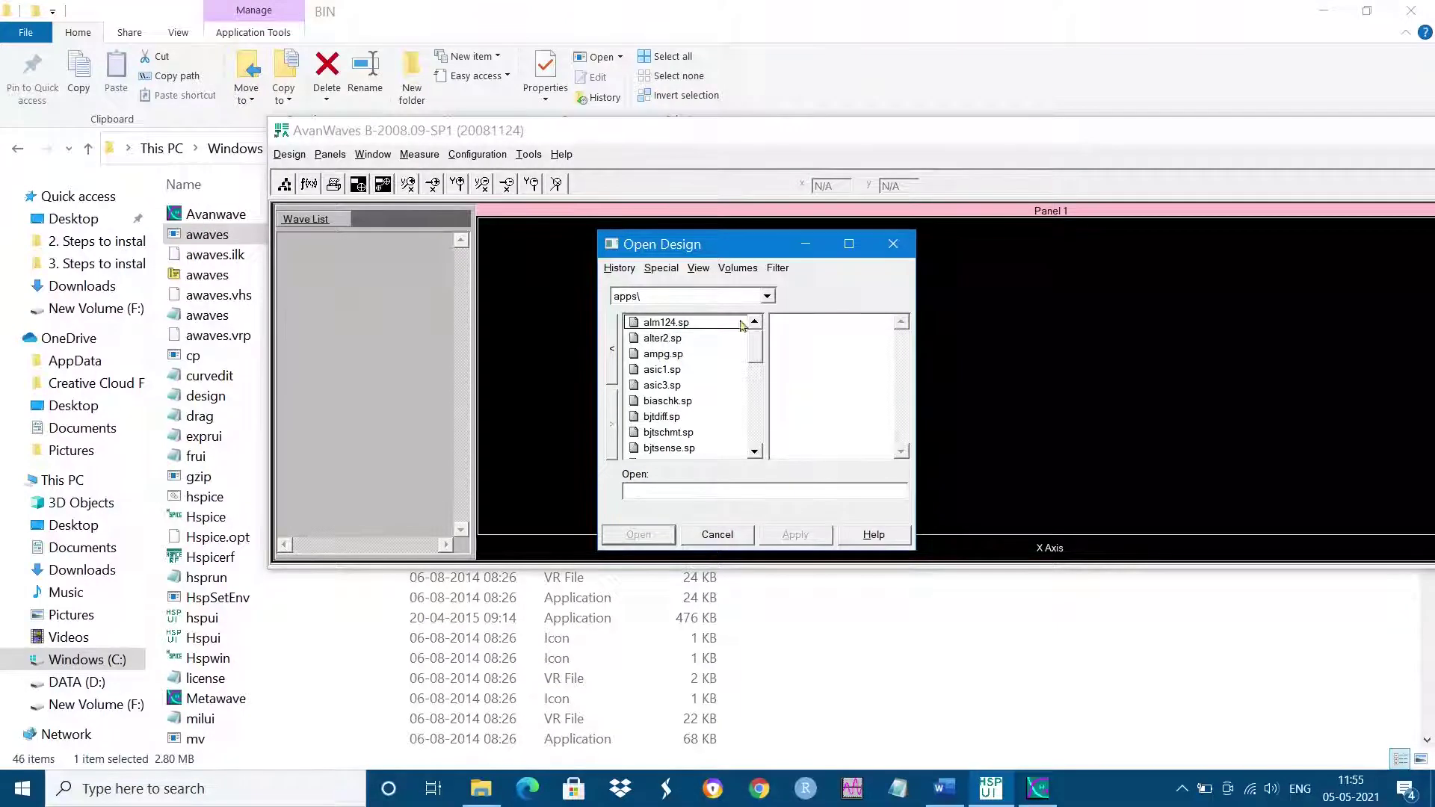
{"action": "left_click_drag", "start_coordinate": [754, 346], "coordinate": [755, 373]}
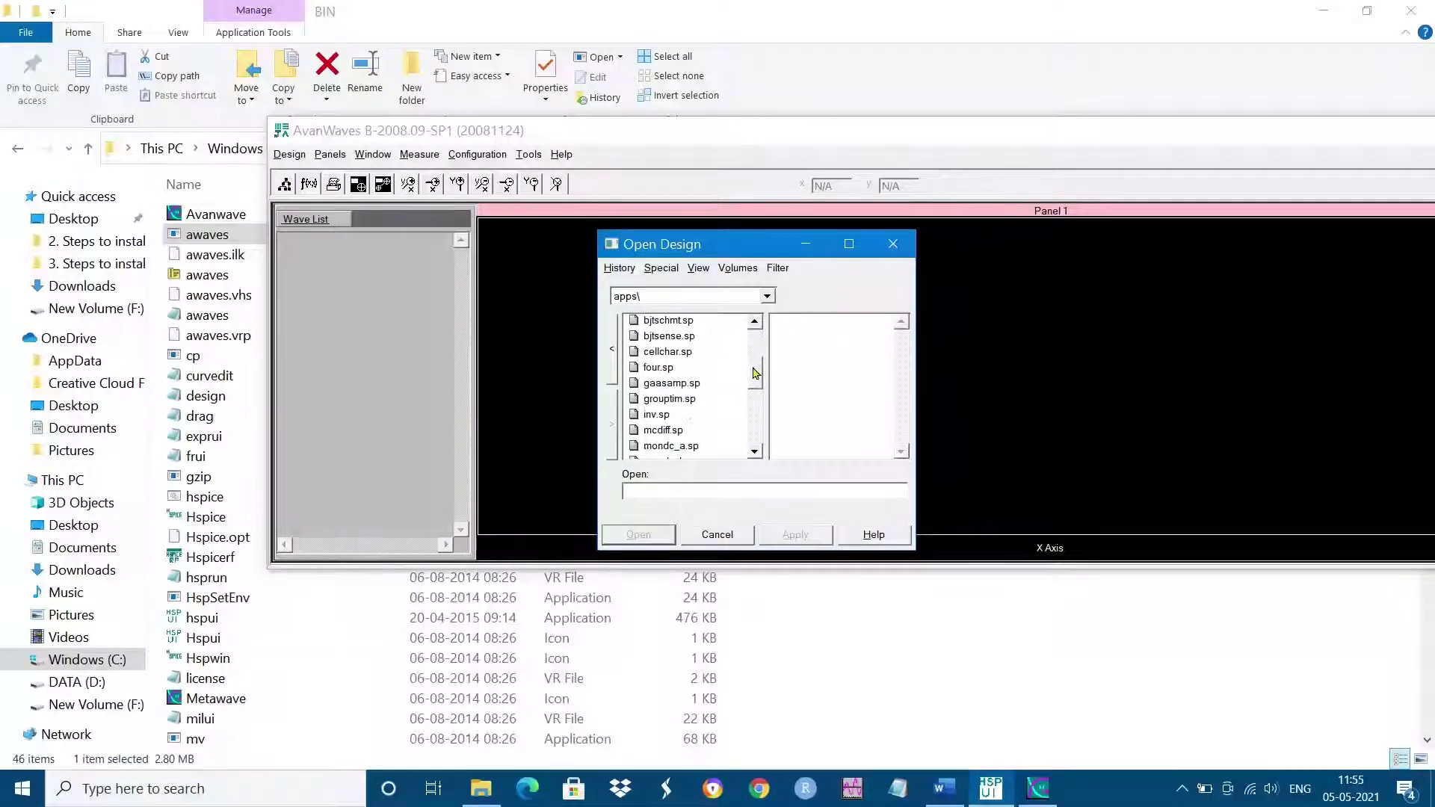
{"action": "left_click", "coordinate": [651, 415]}
{"action": "left_click", "coordinate": [797, 541]}
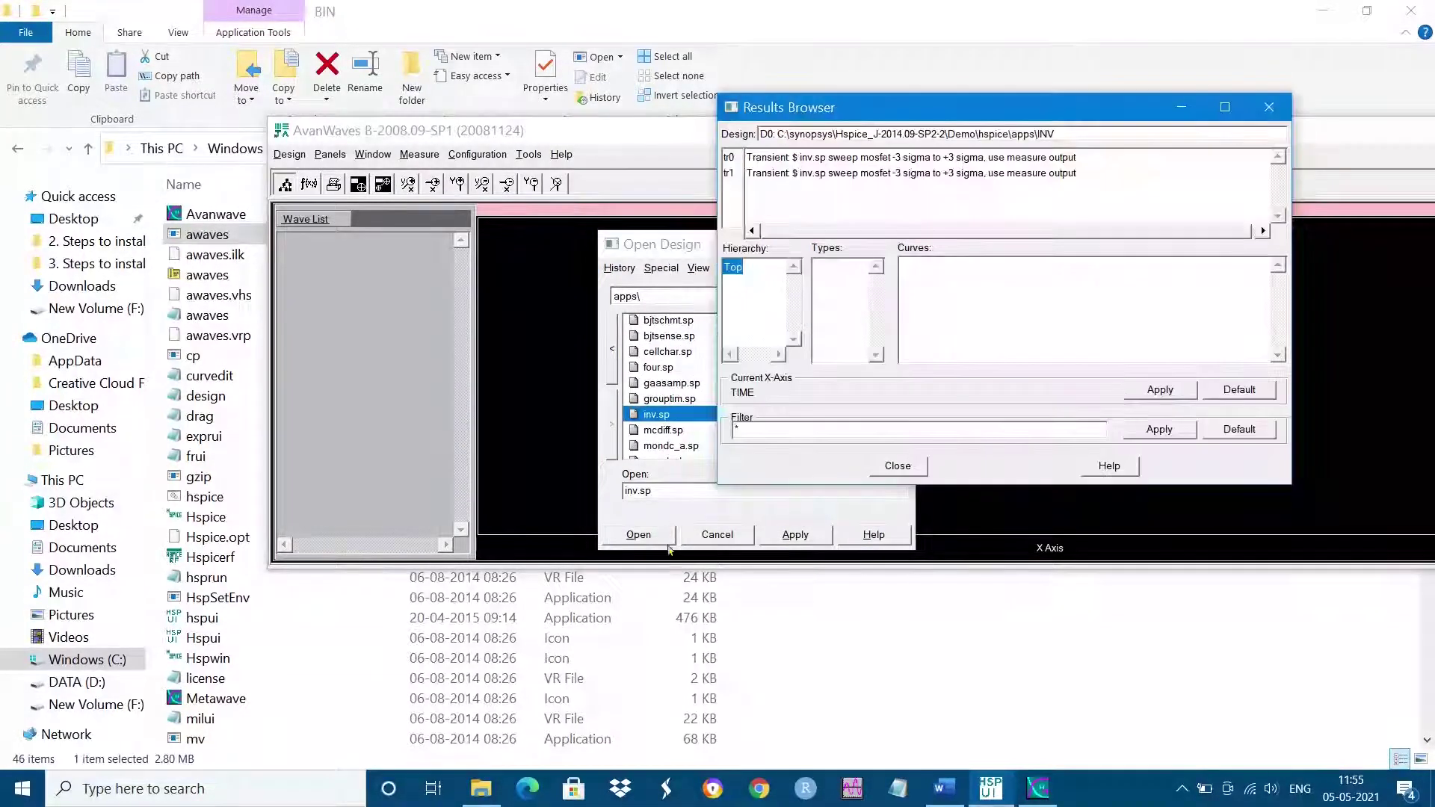
Plot v(0) through v(4), v(in) and v(out) from the tr0 transient results, and close the results and design dialogs
{"action": "left_click", "coordinate": [834, 159]}
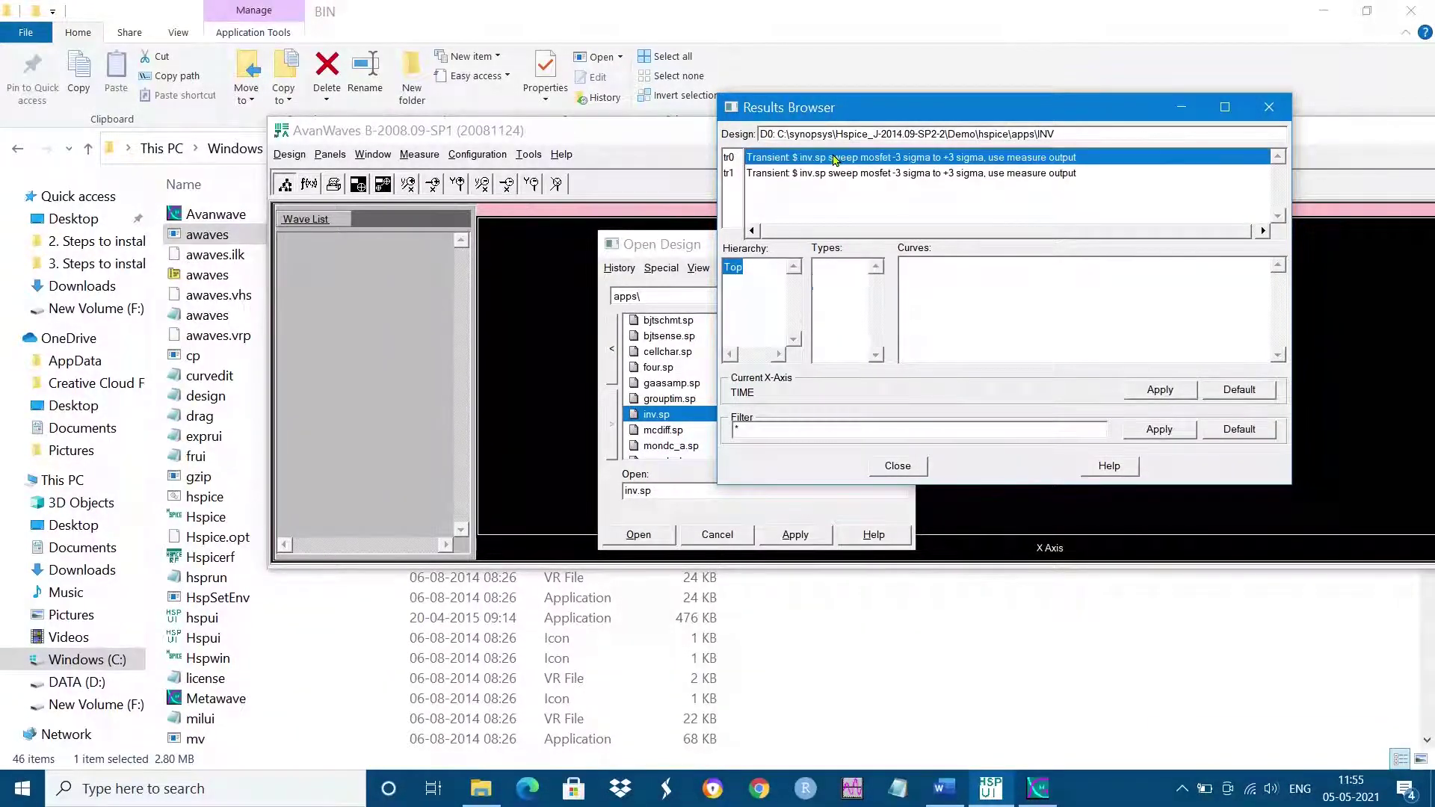
{"action": "left_click", "coordinate": [912, 267]}
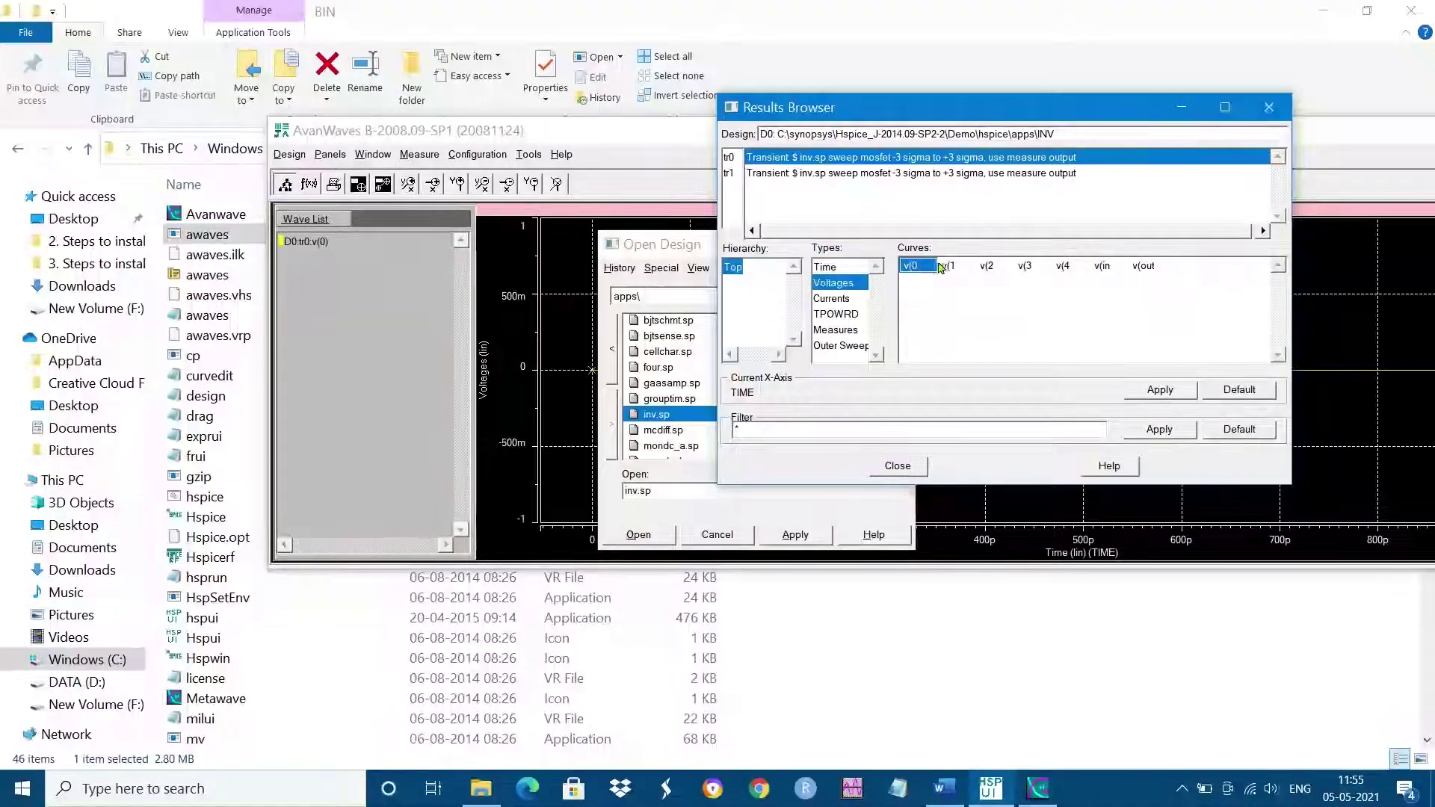
{"action": "left_click", "coordinate": [949, 269]}
{"action": "left_click", "coordinate": [989, 269]}
{"action": "left_click", "coordinate": [1025, 267]}
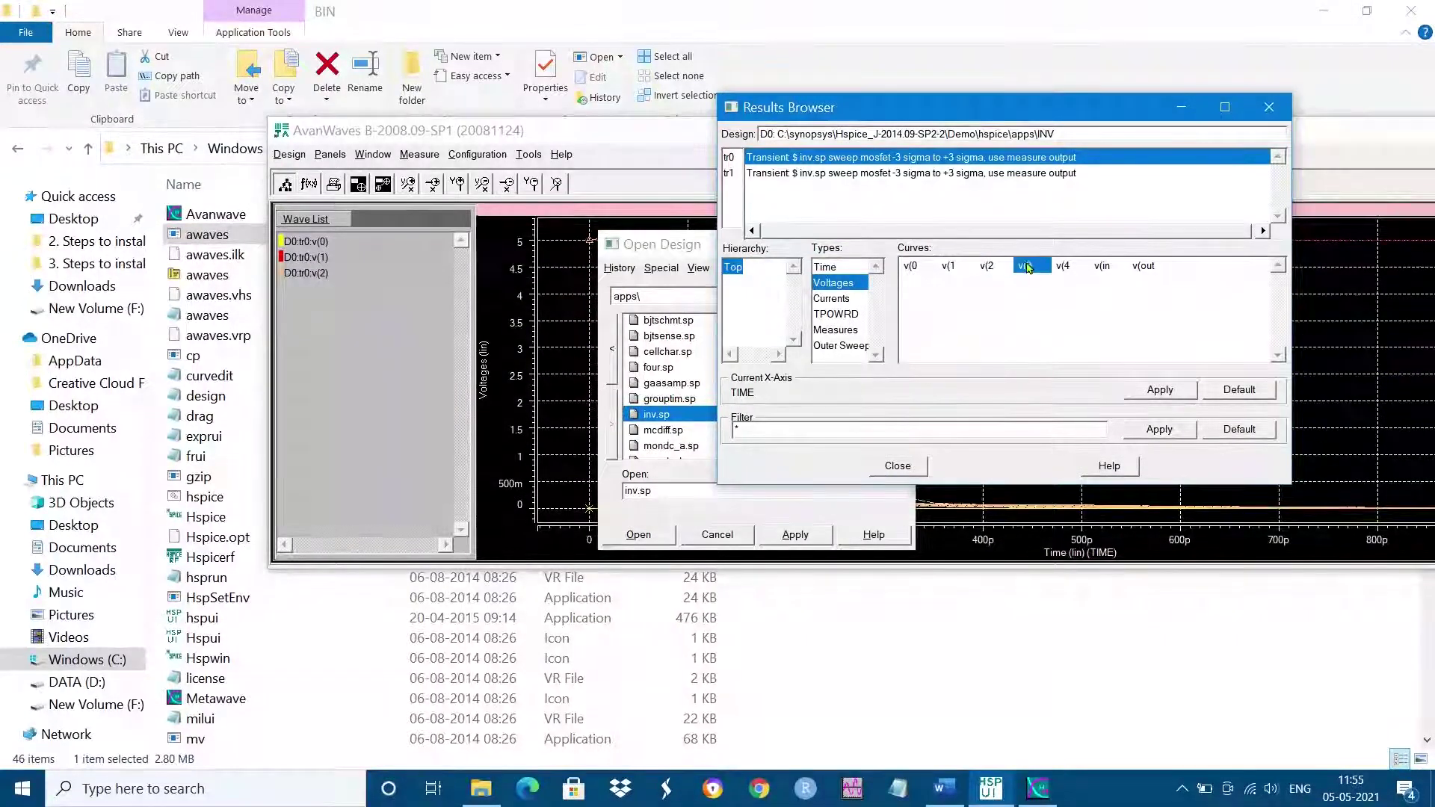
{"action": "left_click", "coordinate": [1064, 267]}
{"action": "left_click", "coordinate": [1106, 269]}
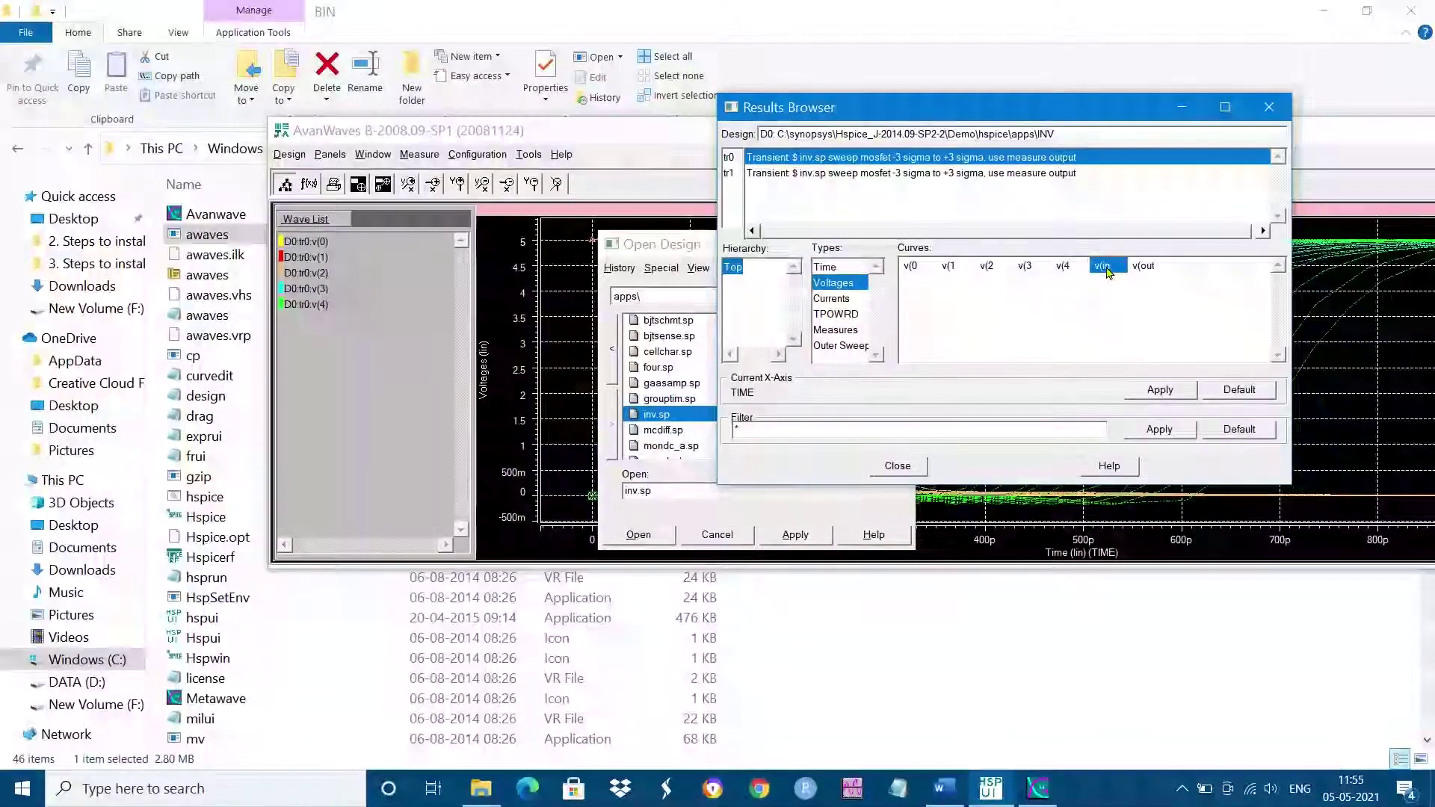
{"action": "left_click", "coordinate": [1144, 267]}
{"action": "left_click", "coordinate": [896, 467]}
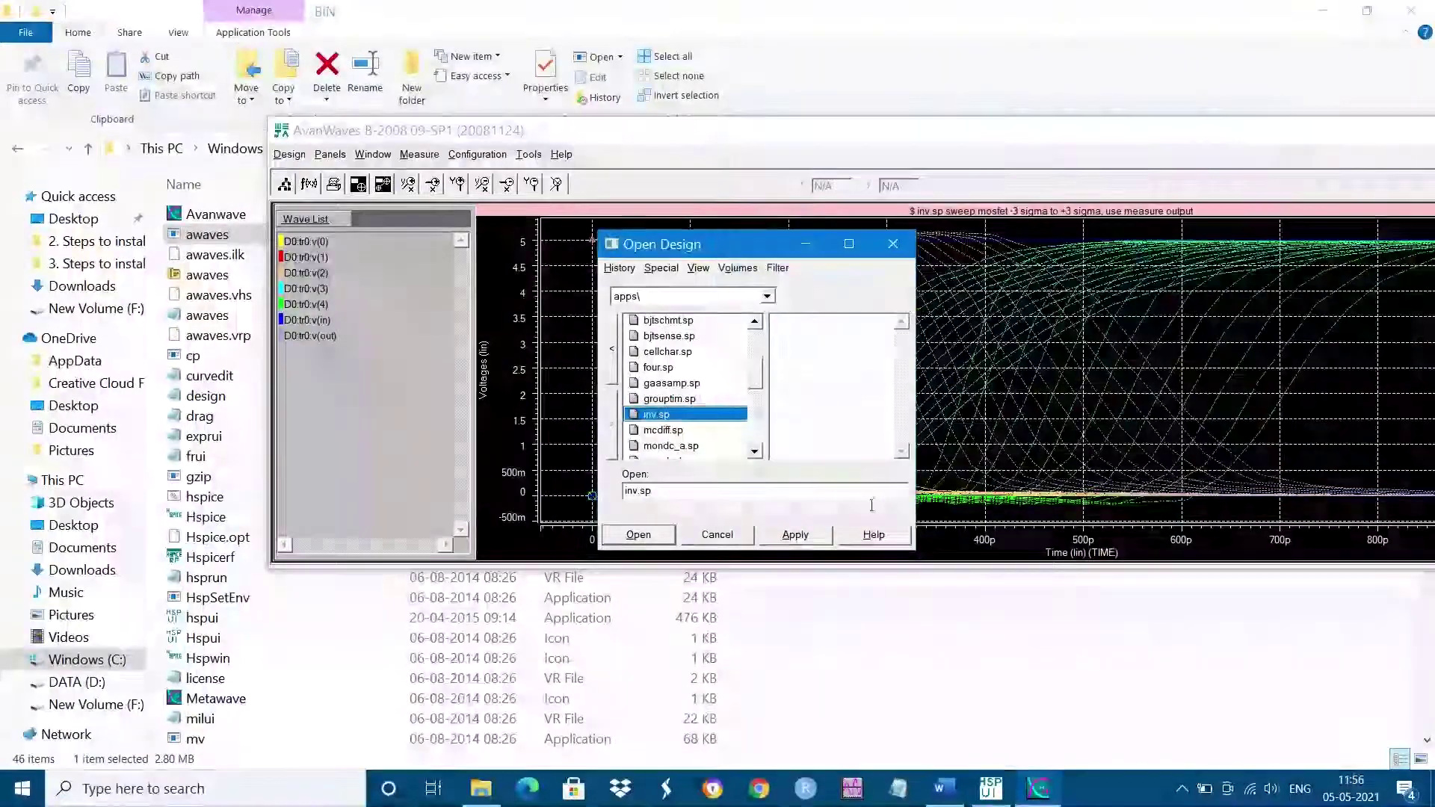
{"action": "left_click", "coordinate": [893, 244]}
Maximize the AvanWaves window, turn off the plot grid, and display the waveforms in stacked mode
{"action": "left_click_drag", "start_coordinate": [989, 134], "coordinate": [793, 136]}
{"action": "left_click", "coordinate": [1368, 130]}
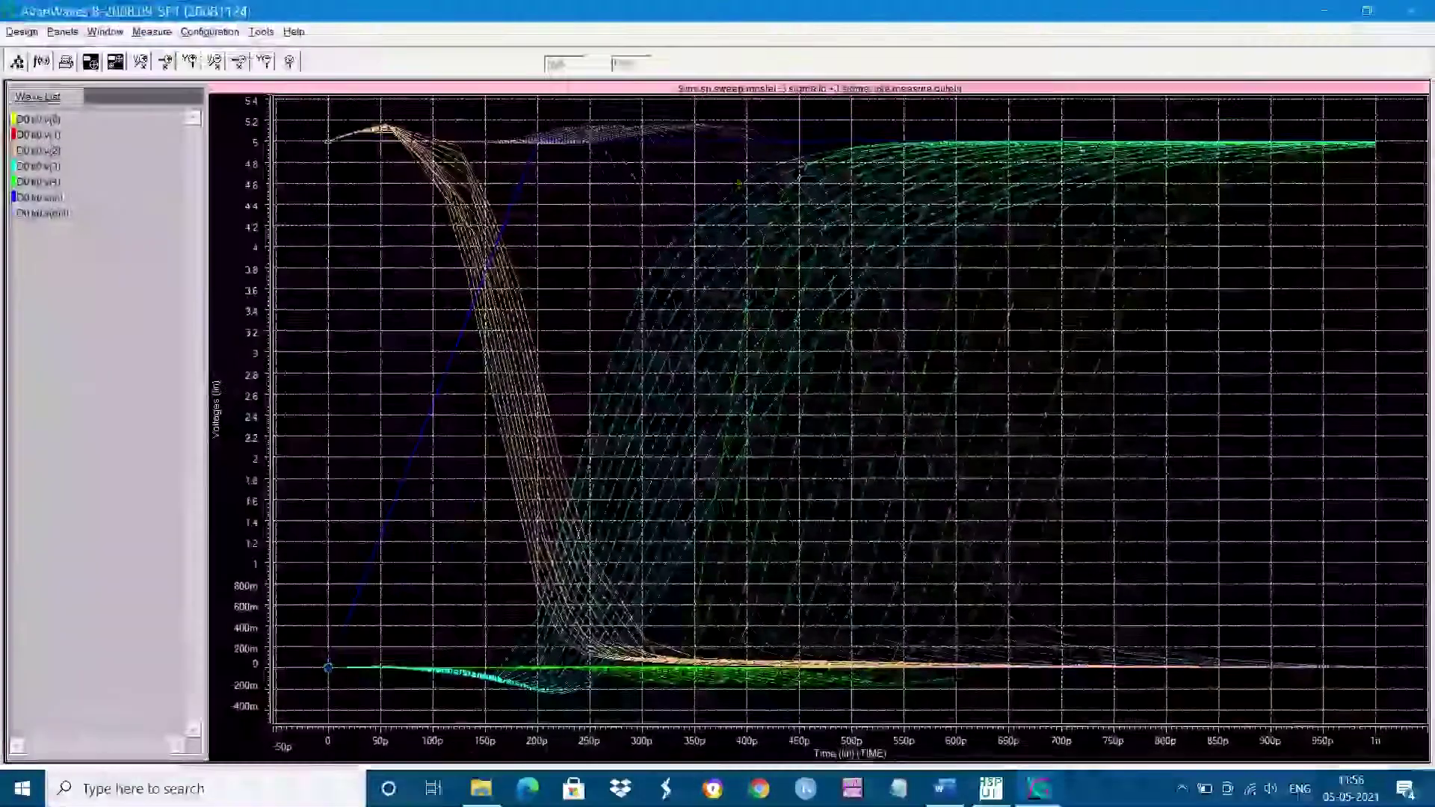
{"action": "right_click", "coordinate": [421, 241]}
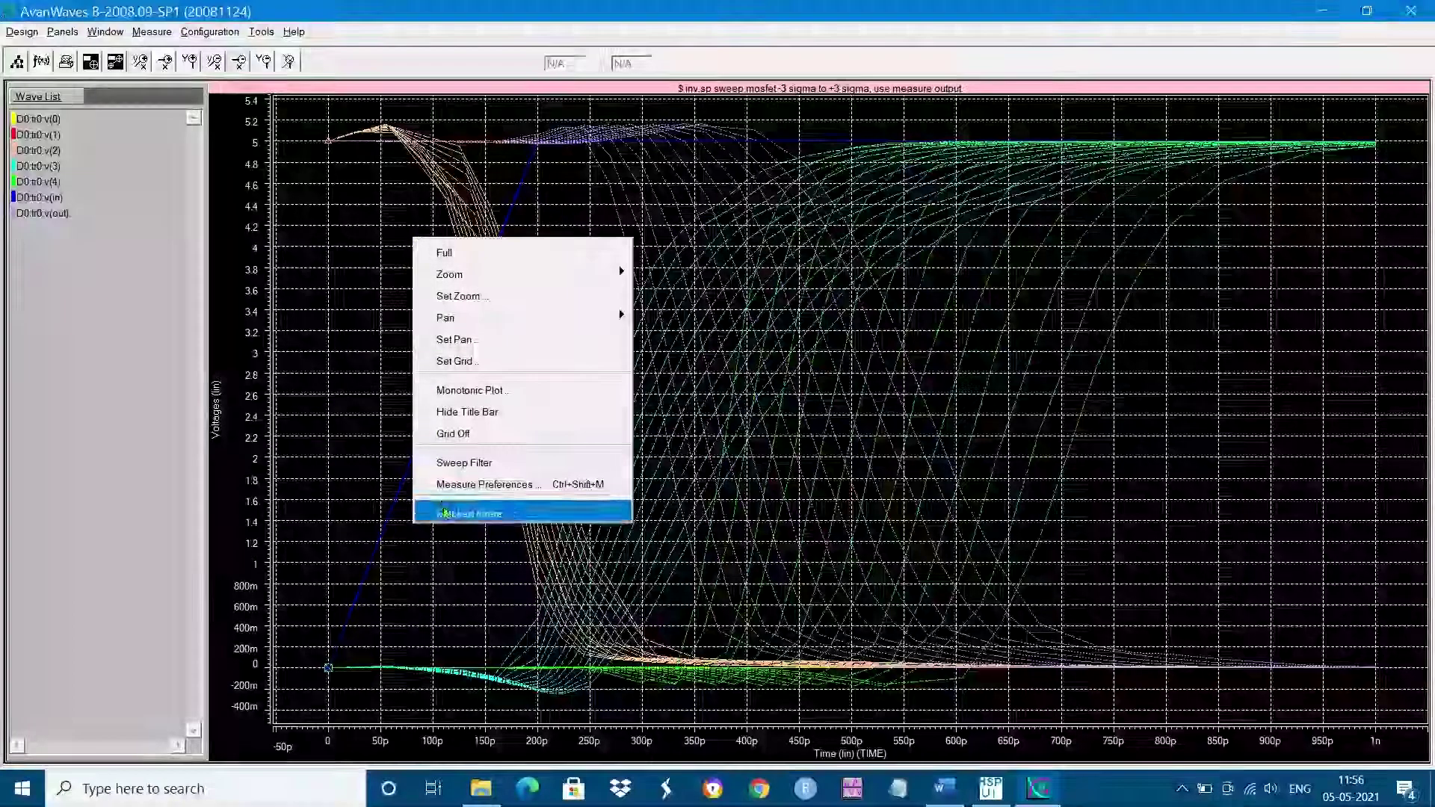
{"action": "left_click", "coordinate": [435, 433]}
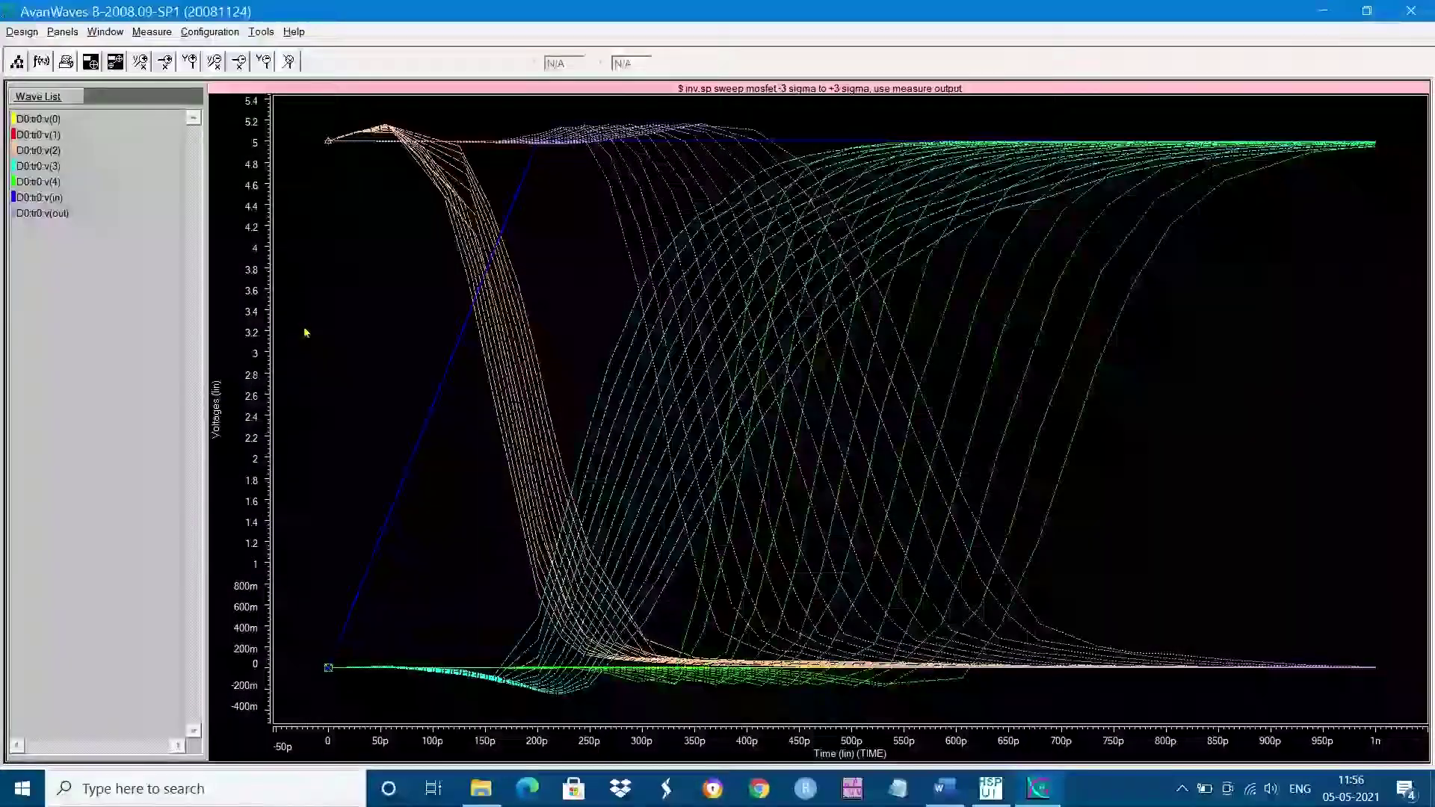
{"action": "right_click", "coordinate": [313, 239]}
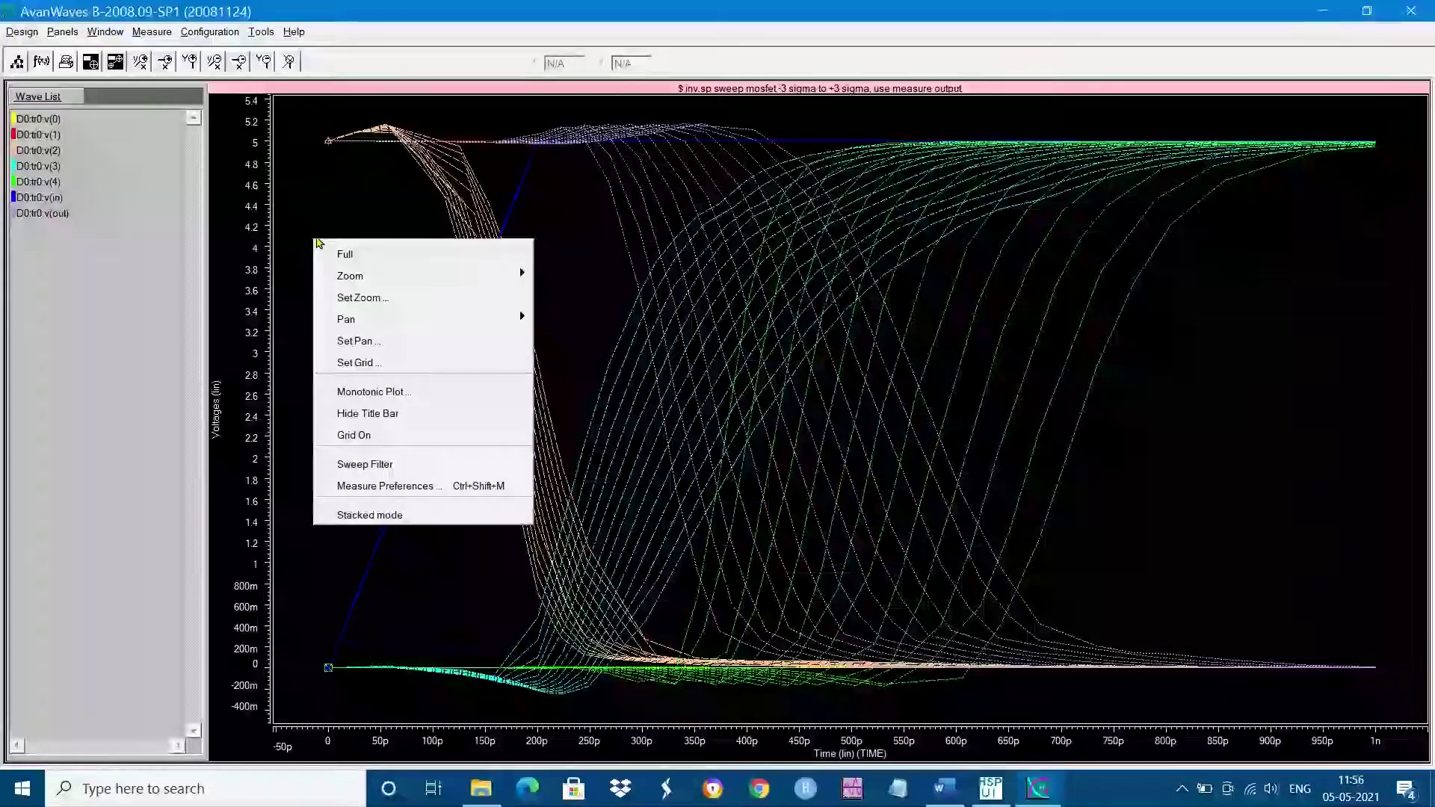
{"action": "left_click", "coordinate": [416, 514]}
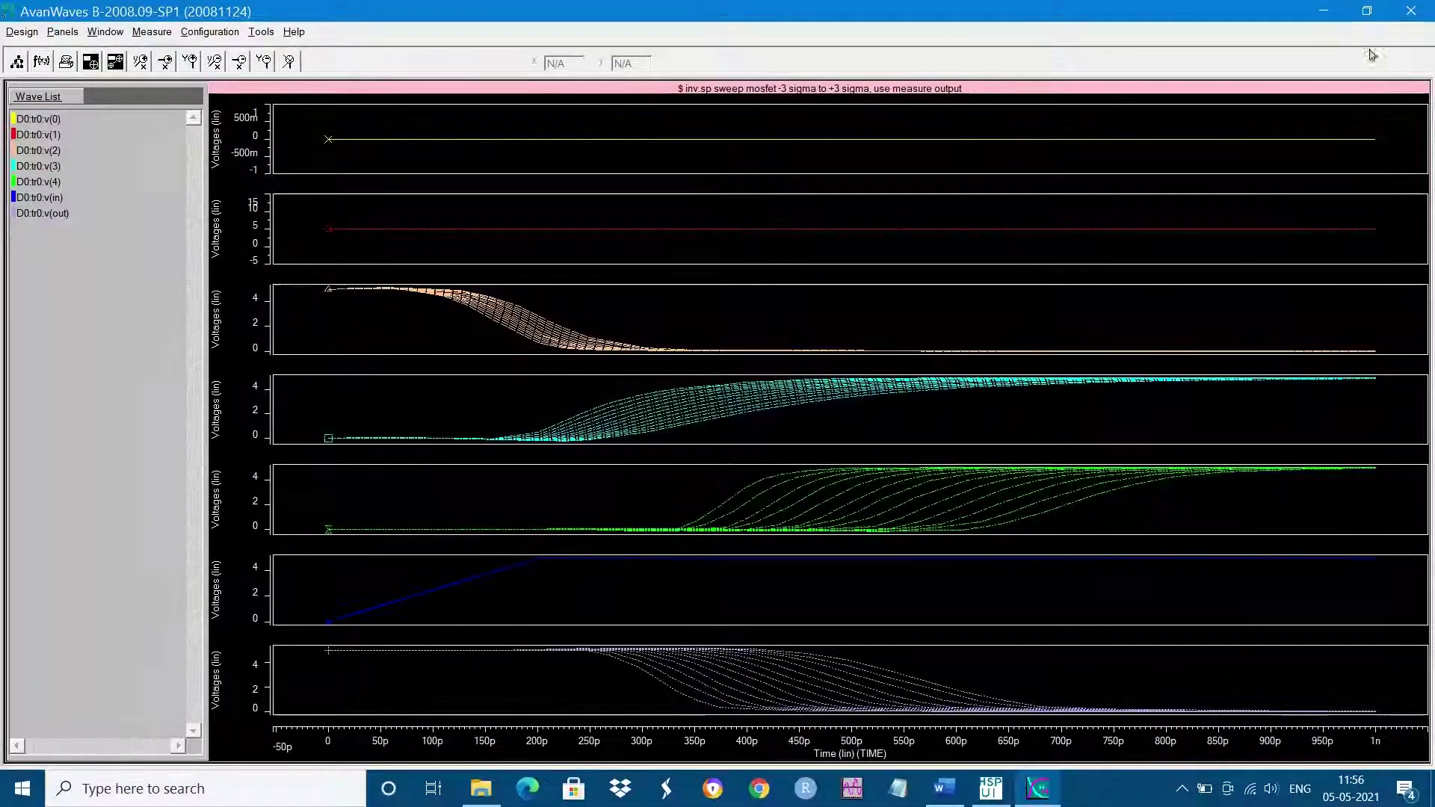
Exit AvanWaves without saving the display to a plan and return to the hspui launcher
{"action": "left_click", "coordinate": [1412, 12]}
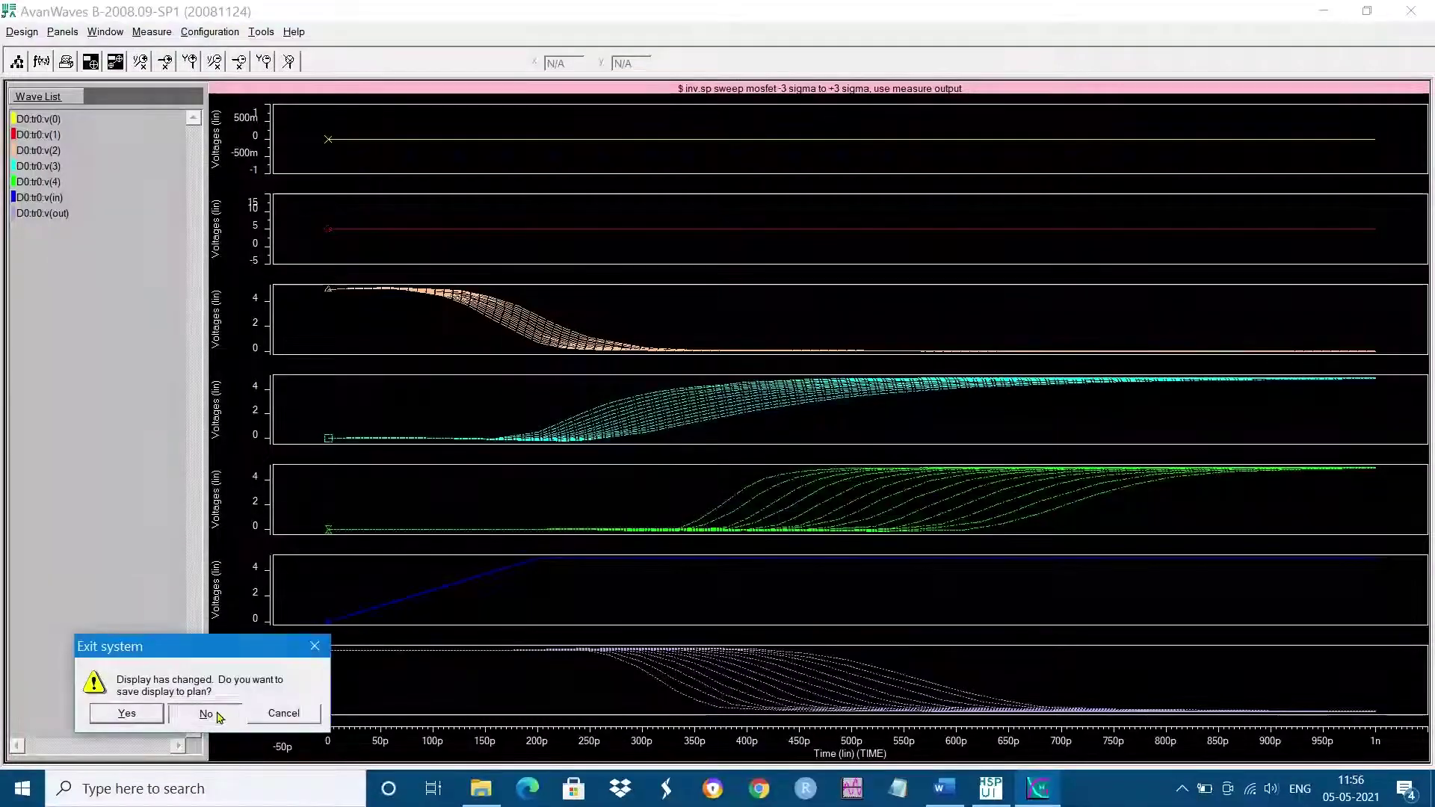
{"action": "left_click", "coordinate": [222, 713]}
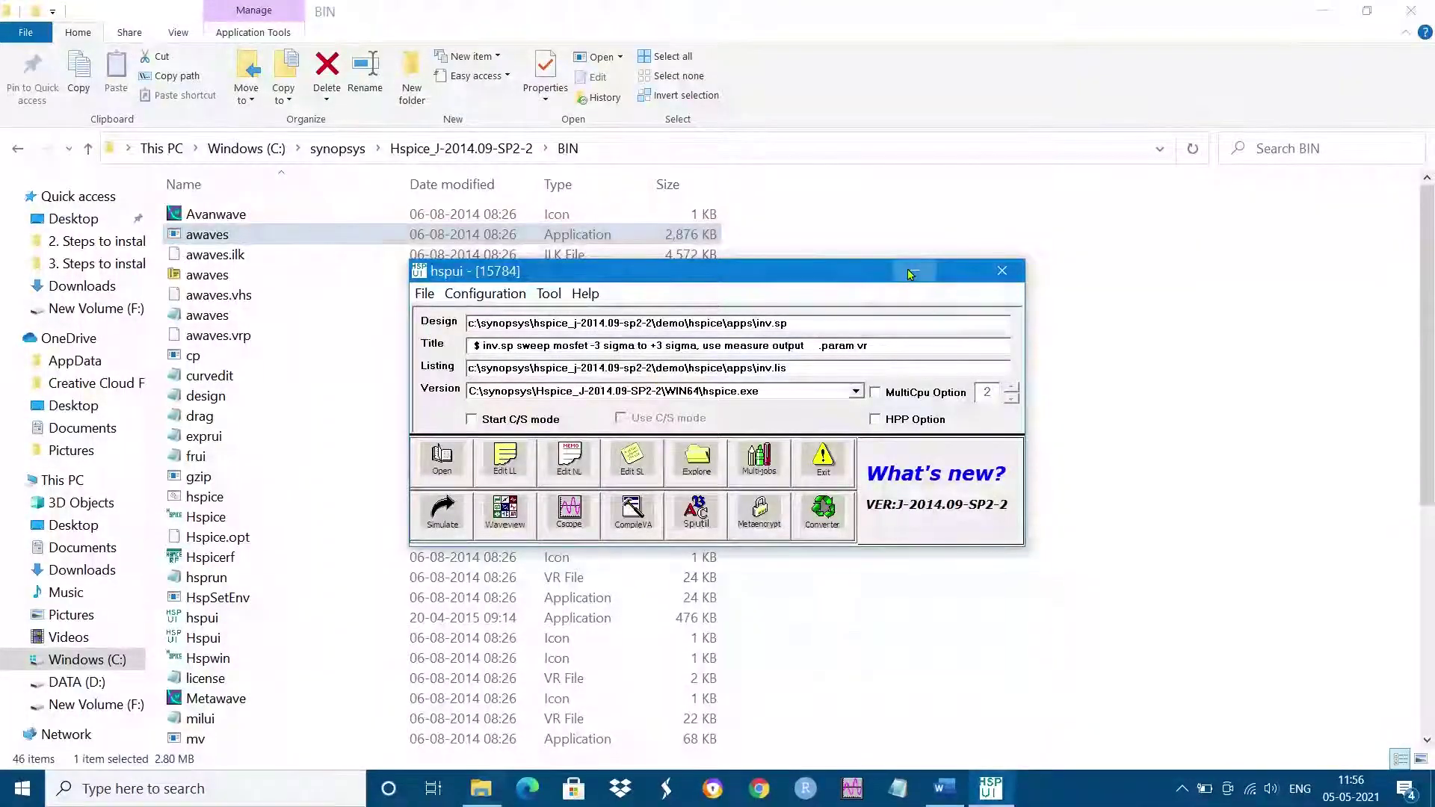
{"action": "left_click", "coordinate": [912, 272]}
{"action": "left_click", "coordinate": [990, 788]}
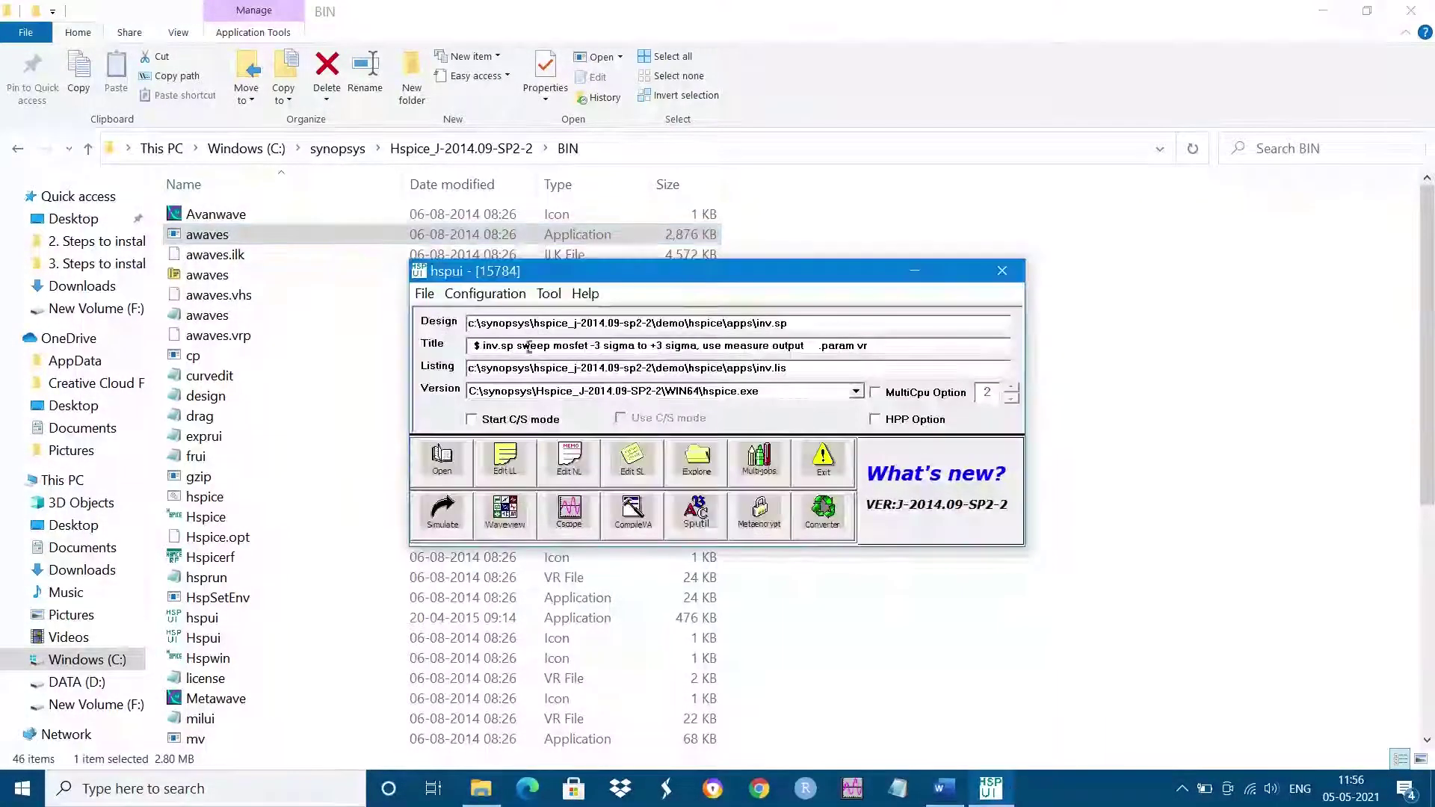
Search Windows for hs and launch hspui P-2019.06-SP1-1
{"action": "left_click", "coordinate": [282, 788]}
{"action": "type", "text": "h"}
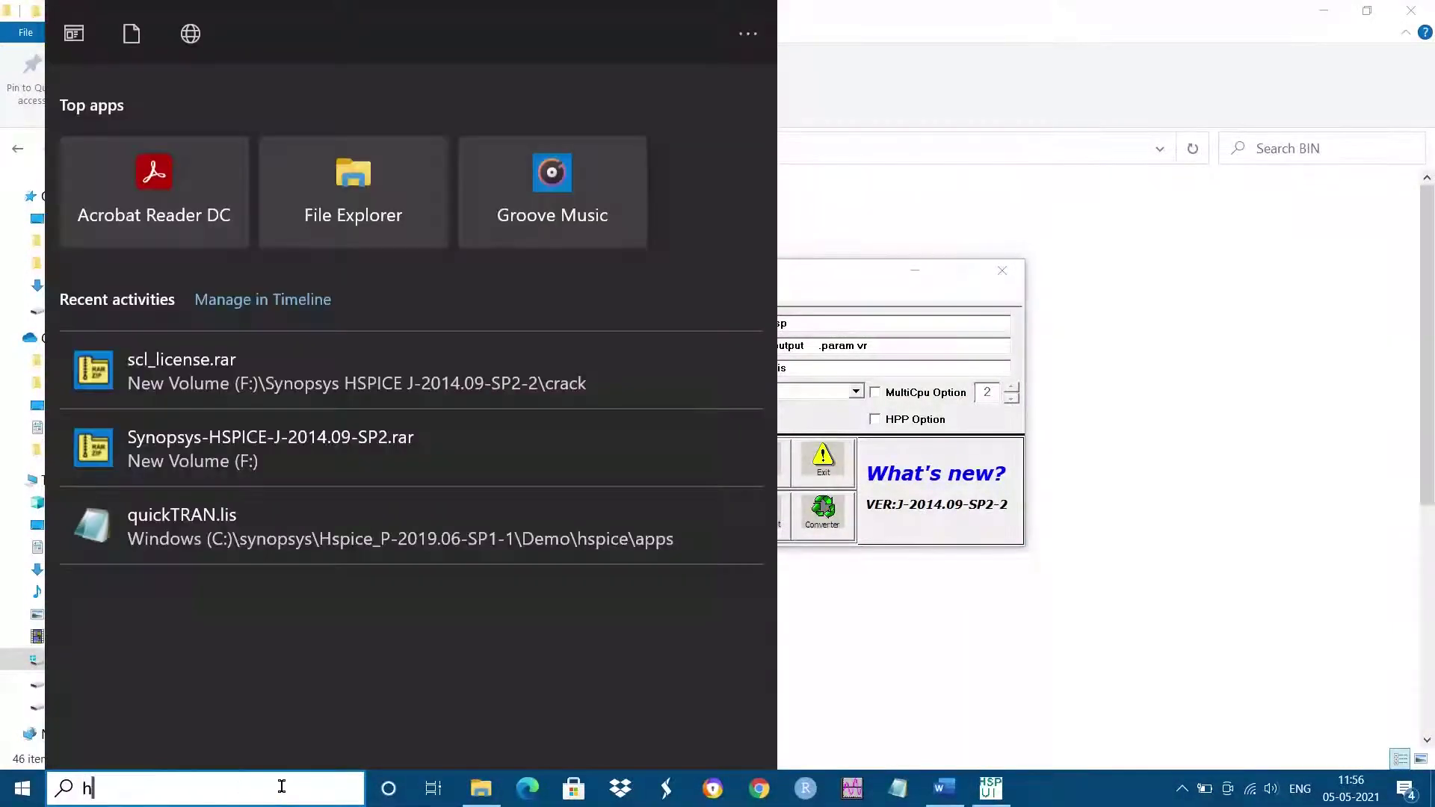
{"action": "type", "text": "s"}
{"action": "left_click", "coordinate": [269, 206]}
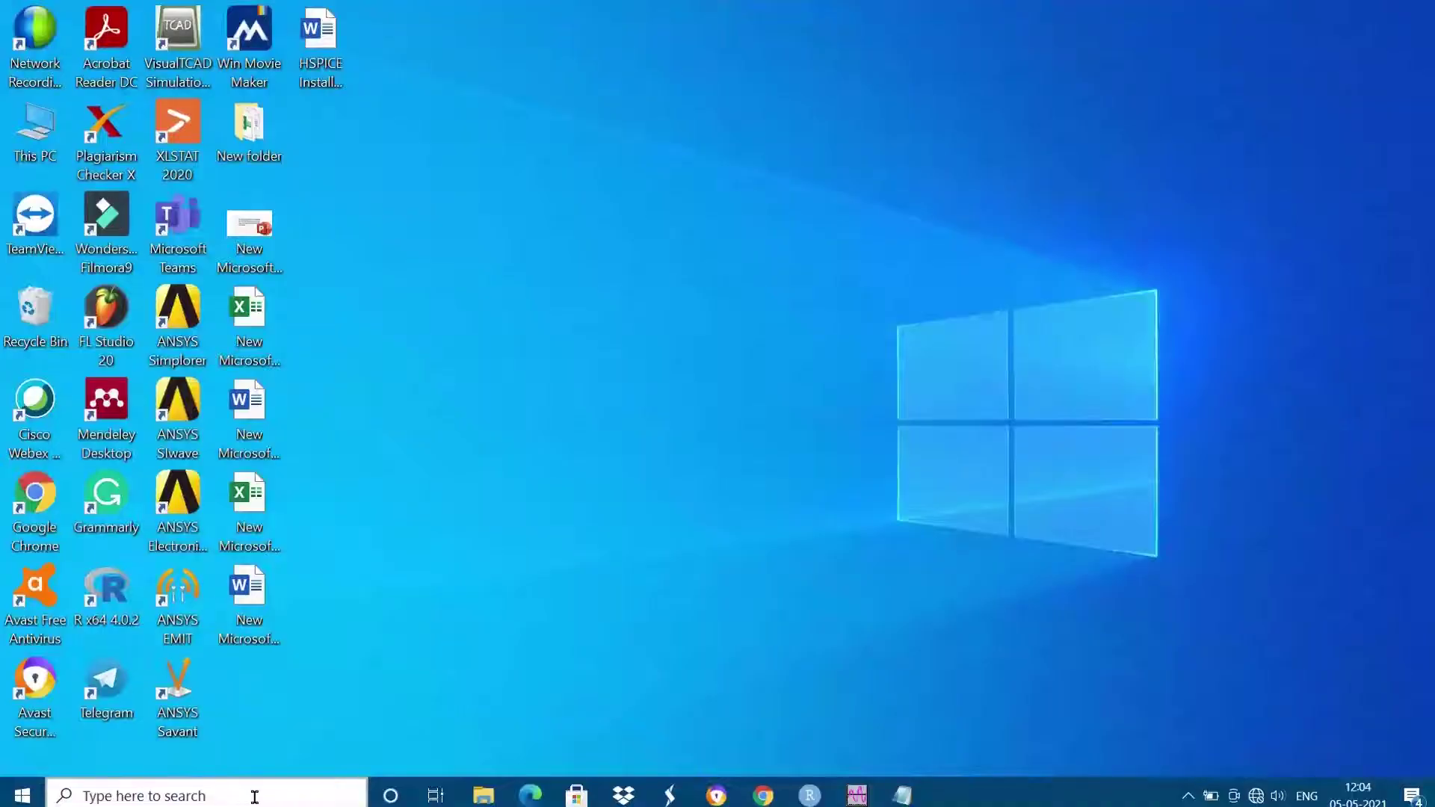
{"action": "left_click", "coordinate": [253, 794]}
{"action": "type", "text": "h"}
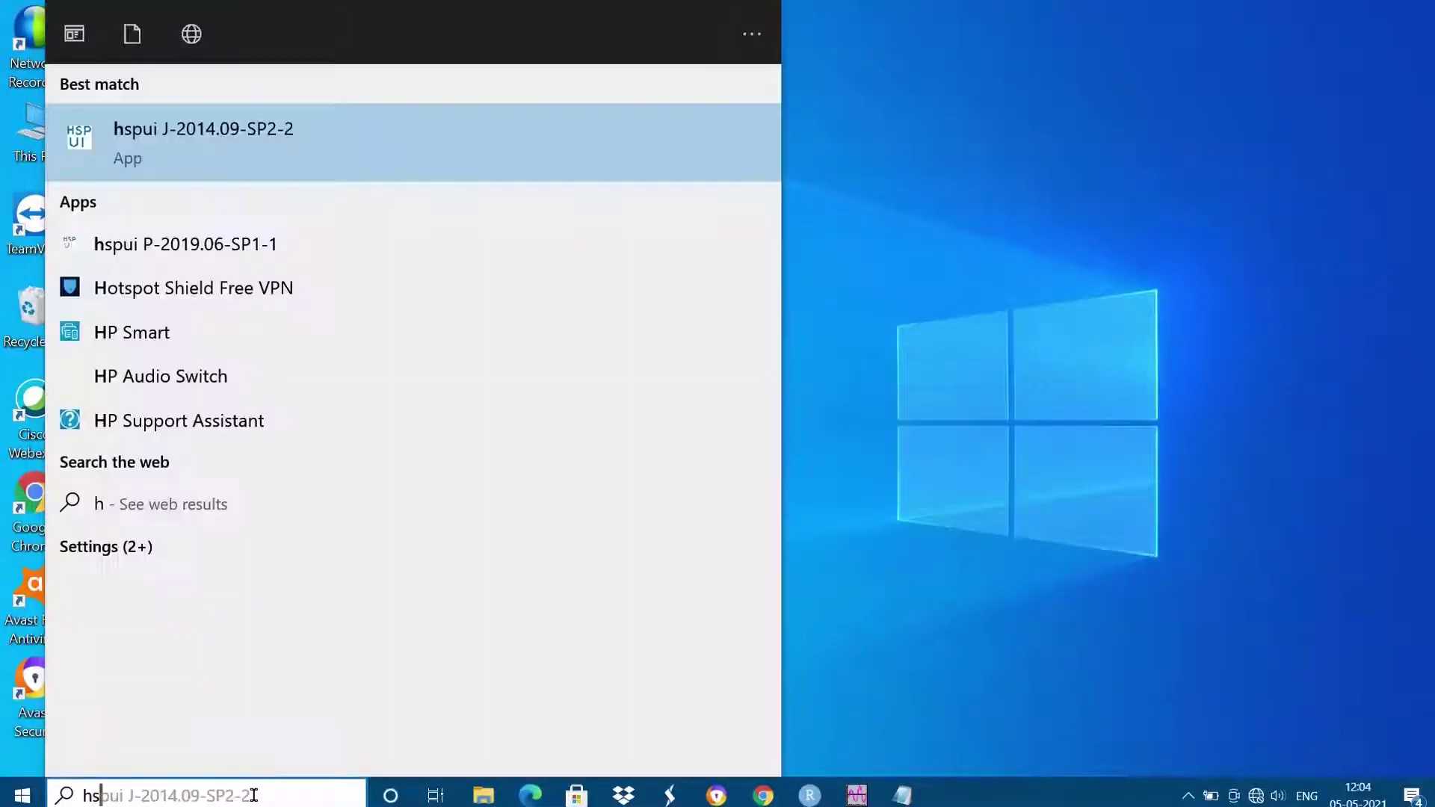
{"action": "type", "text": "s"}
{"action": "left_click", "coordinate": [236, 259]}
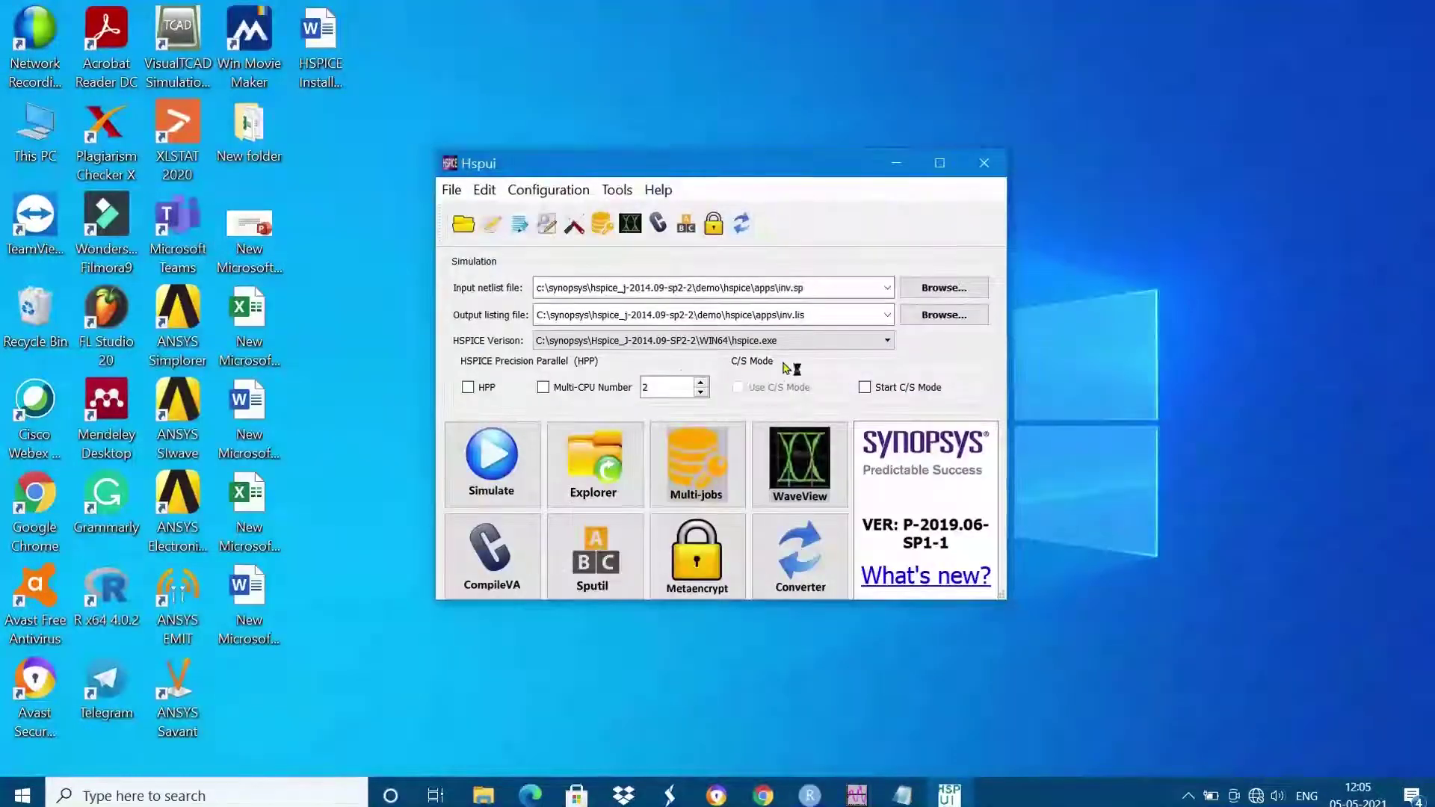
Set the HSPICE version to C:\synopsys\Hspice_P-2019.06-SP1-1\WIN64\hspice.exe
{"action": "left_click", "coordinate": [857, 339]}
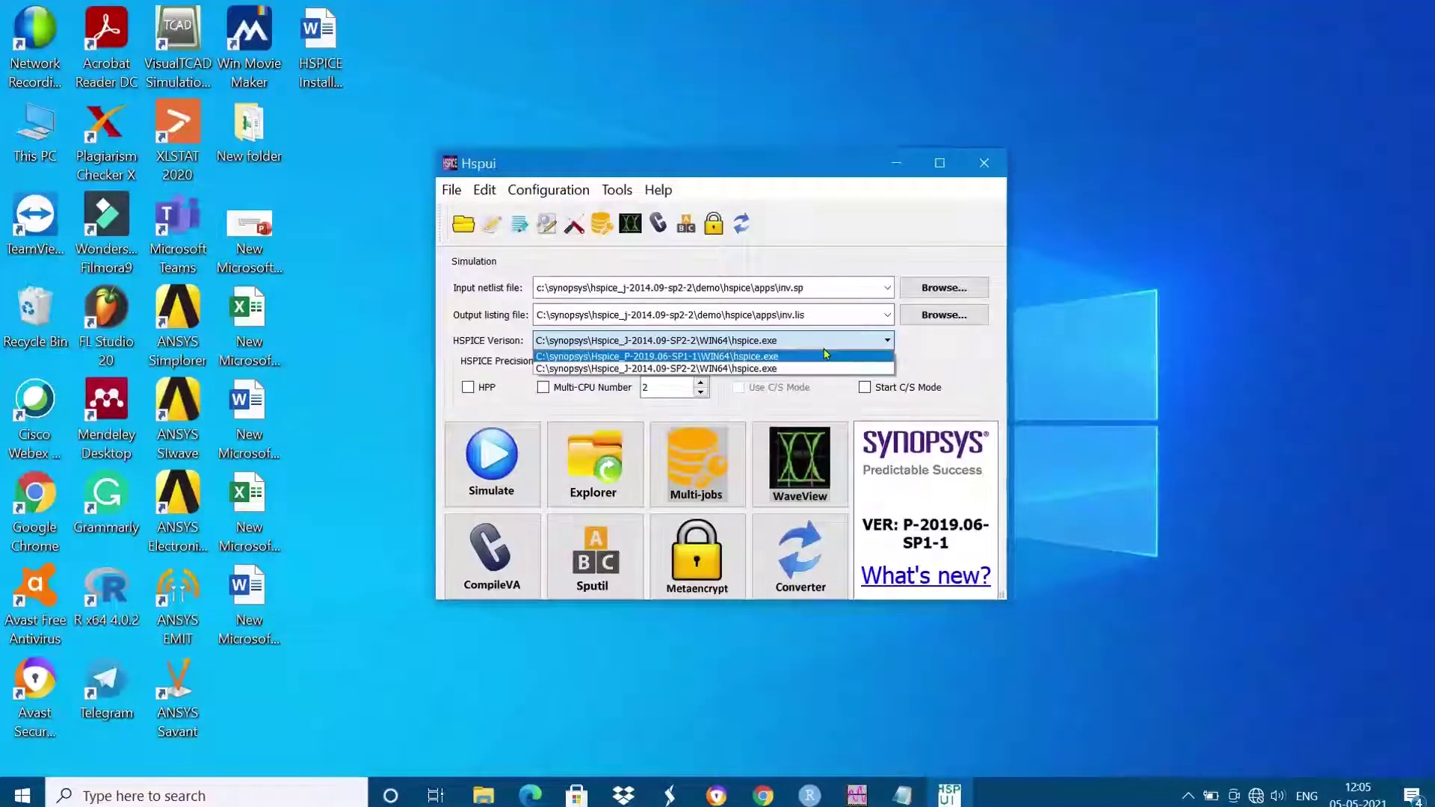
{"action": "left_click", "coordinate": [825, 356]}
{"action": "left_click", "coordinate": [868, 307]}
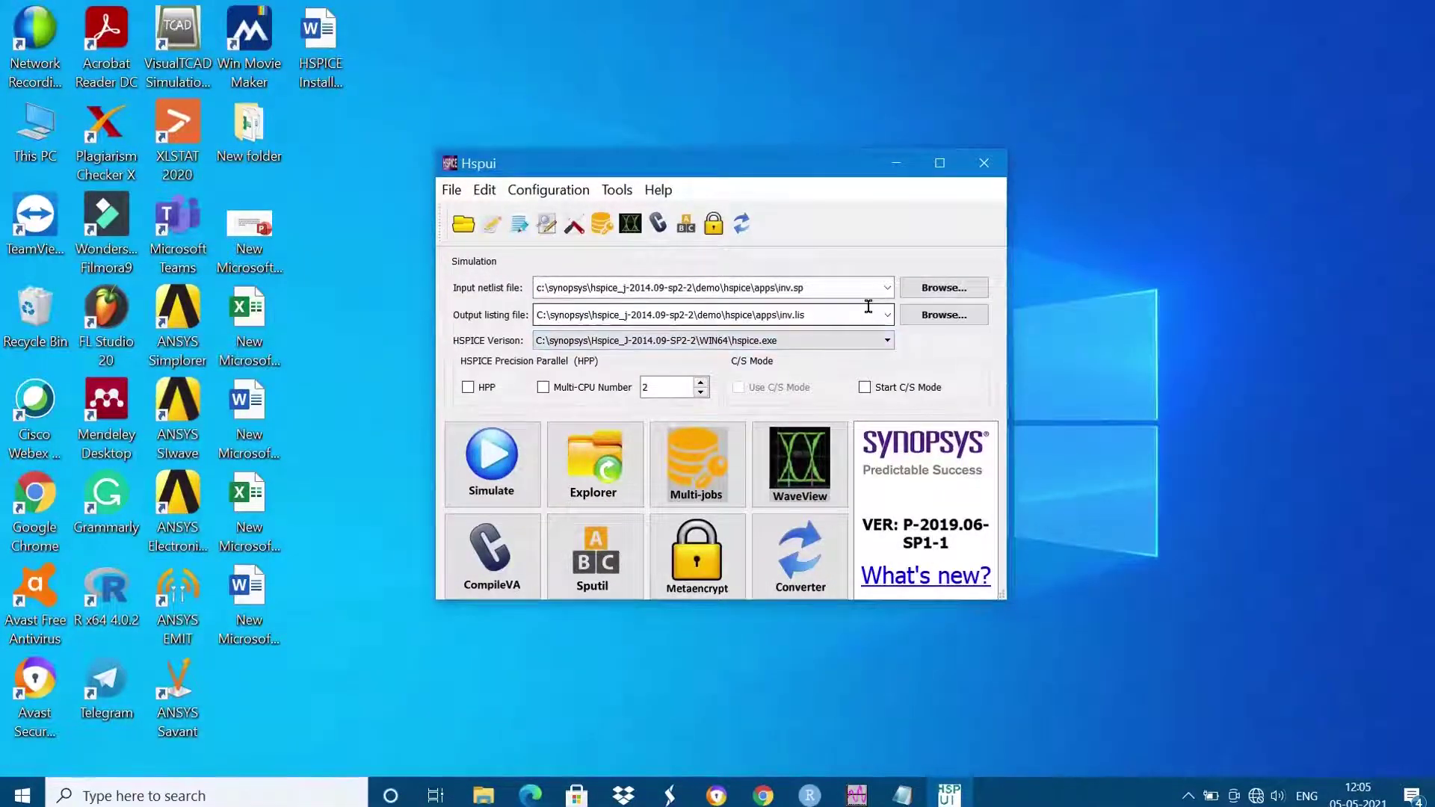
{"action": "left_click", "coordinate": [891, 321]}
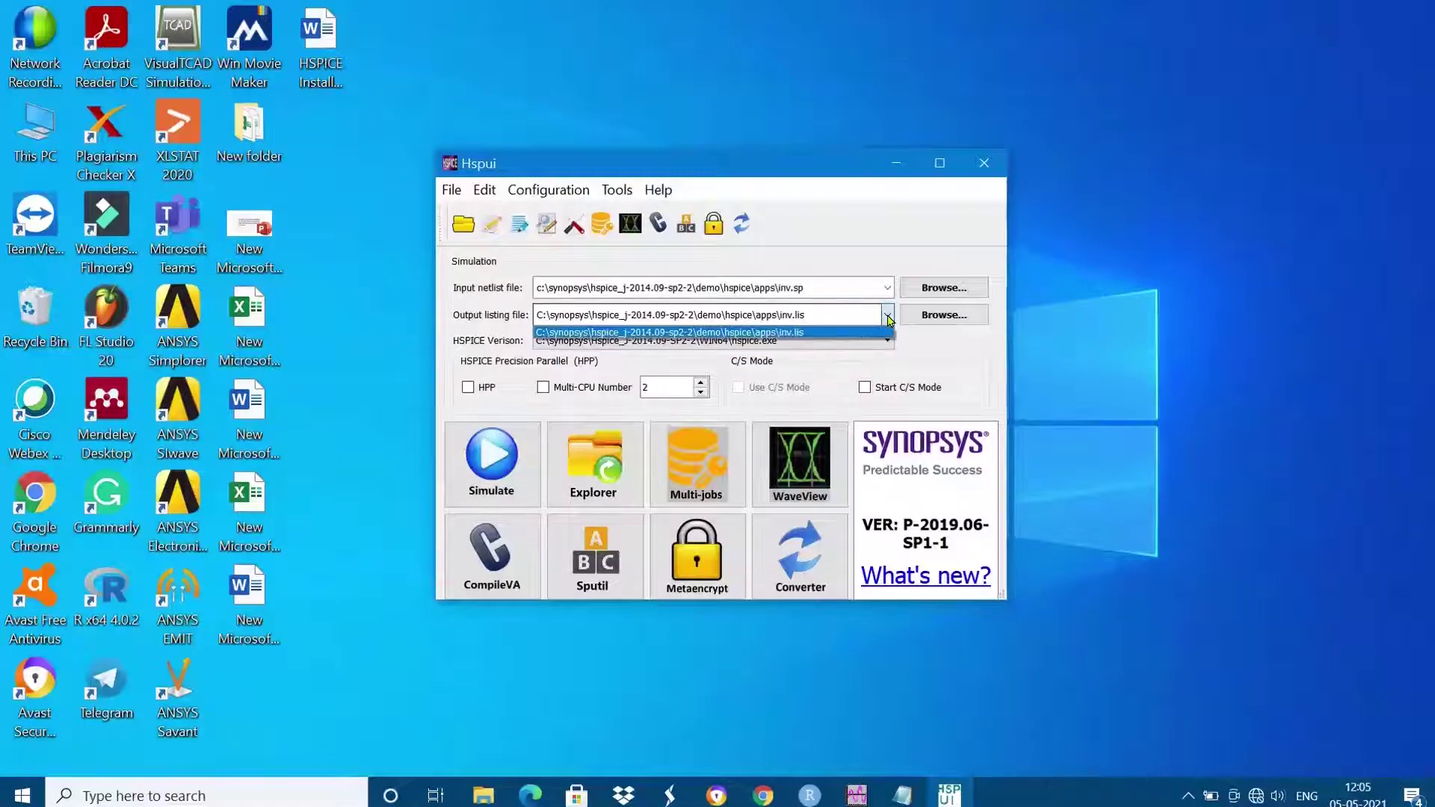
{"action": "left_click", "coordinate": [877, 320]}
{"action": "left_click", "coordinate": [841, 340]}
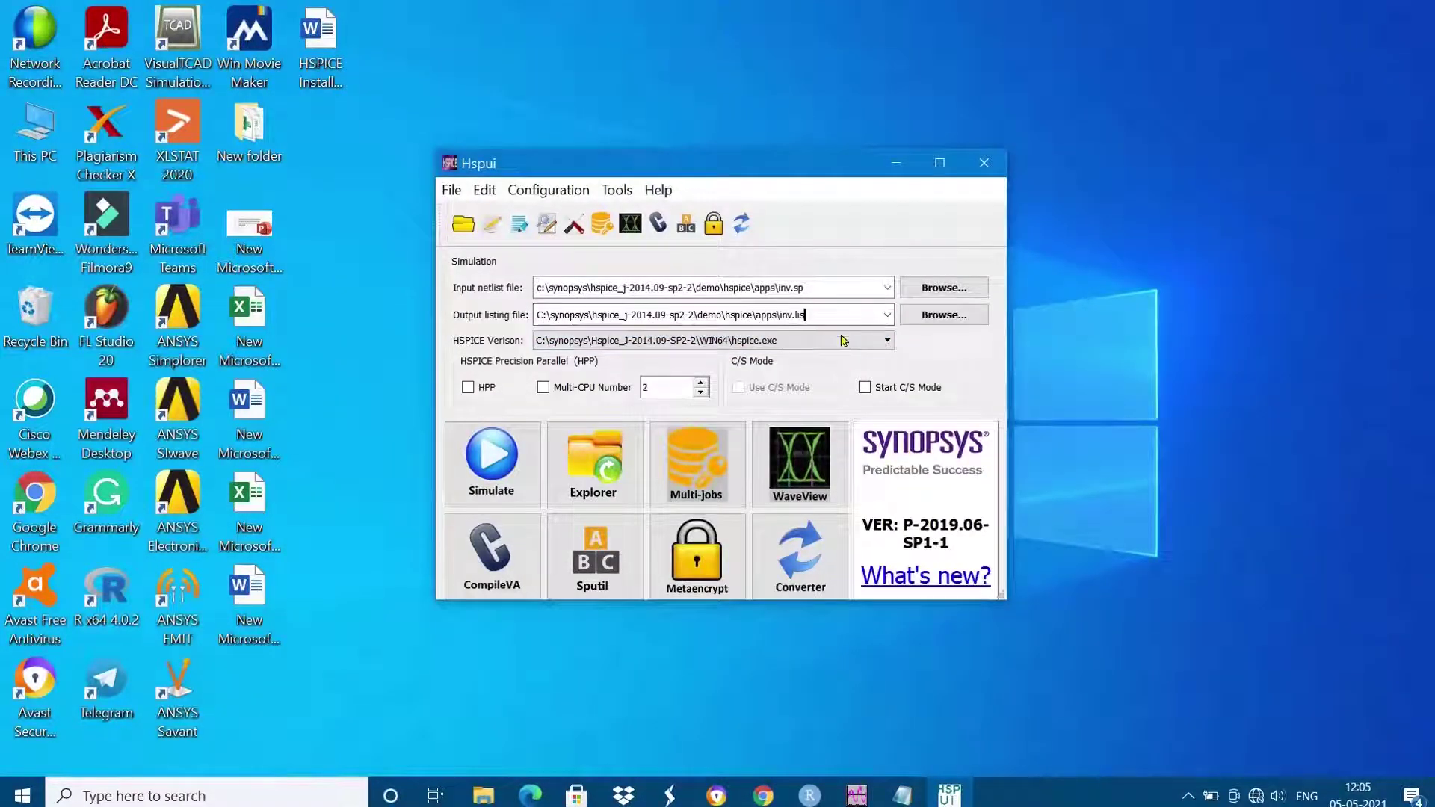
{"action": "left_click", "coordinate": [758, 361]}
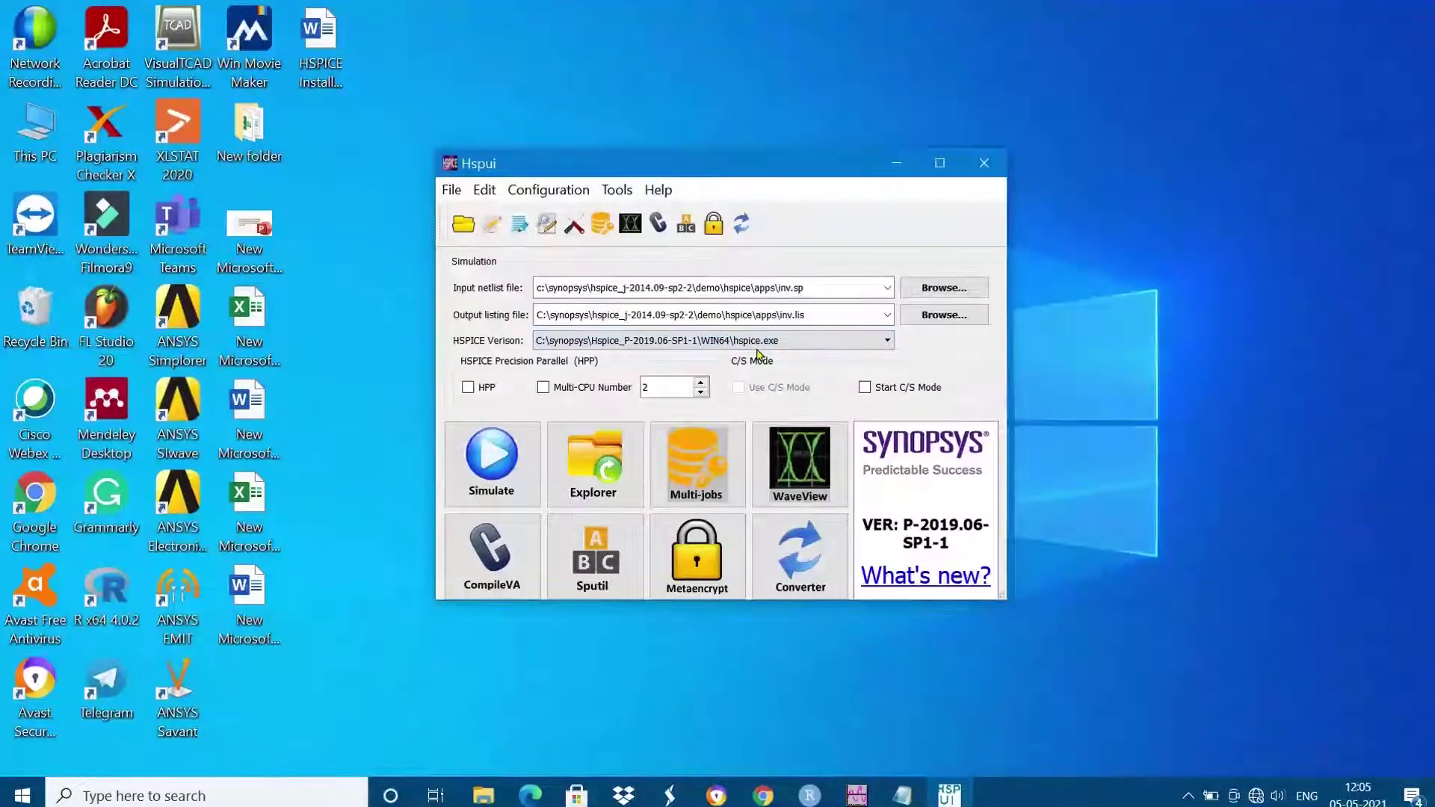
Load low_pass.sp from the Demo\hspice\filters folder as the input netlist
{"action": "left_click", "coordinate": [951, 289]}
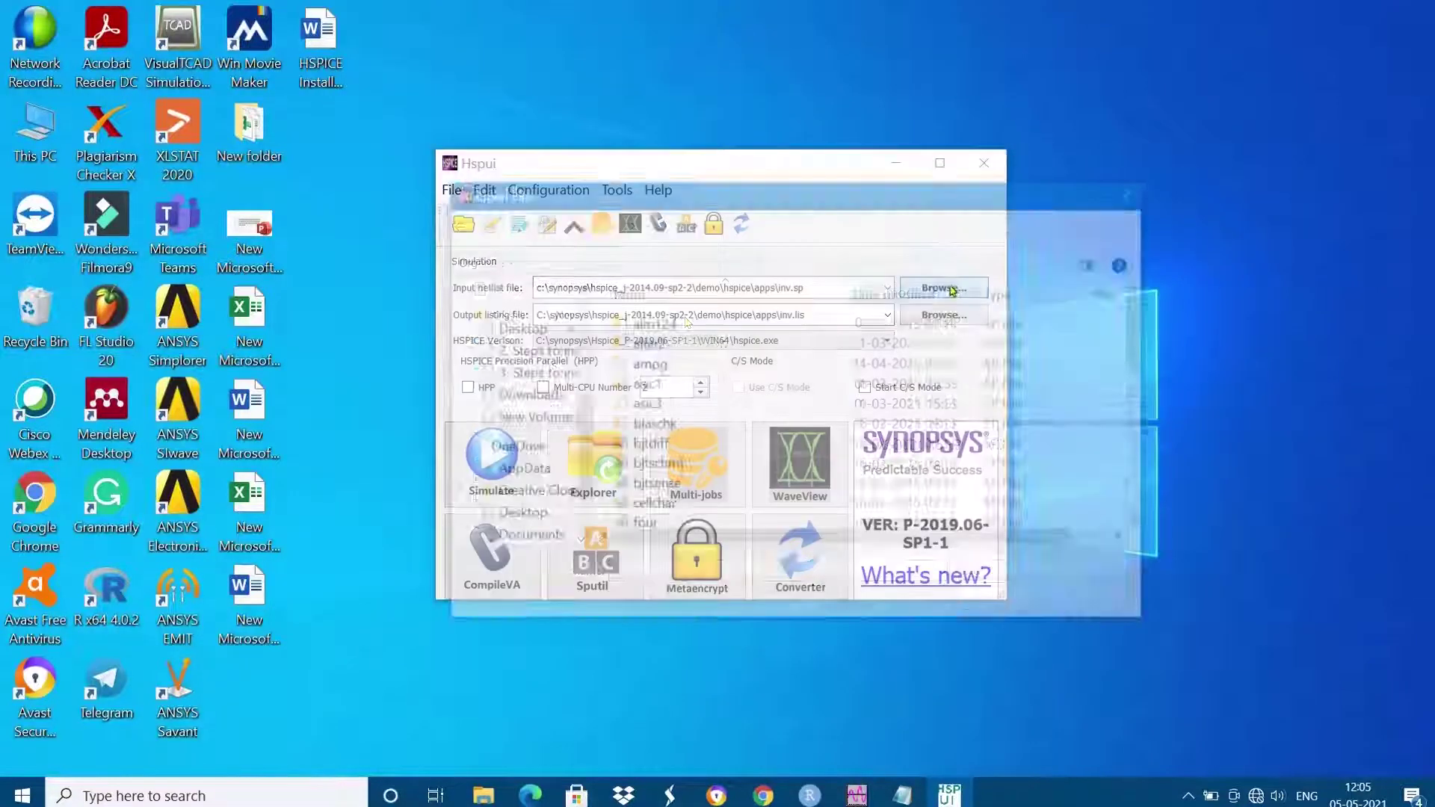
{"action": "scroll", "coordinate": [673, 486], "scroll_direction": "down", "scroll_amount": 1}
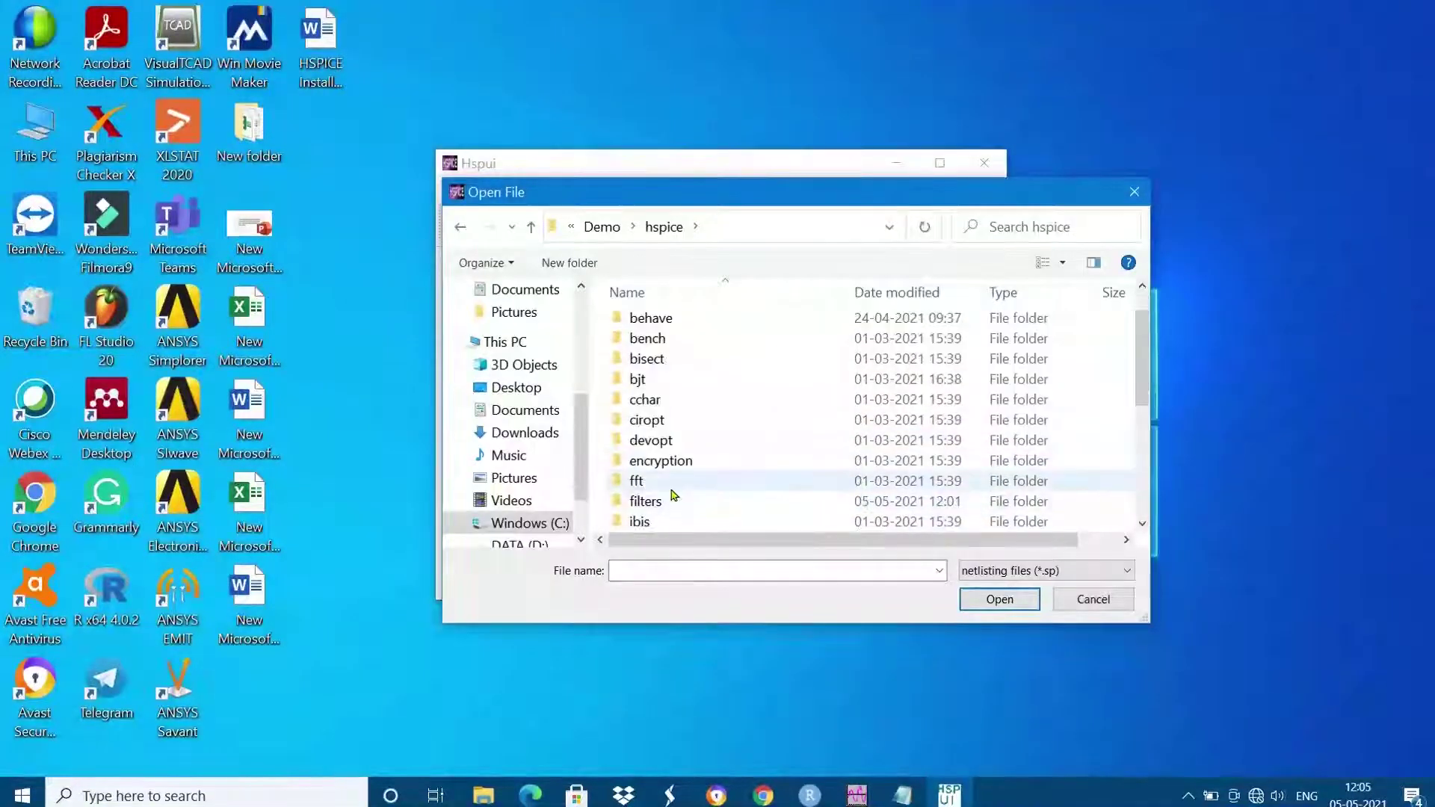
{"action": "double_click", "coordinate": [673, 498]}
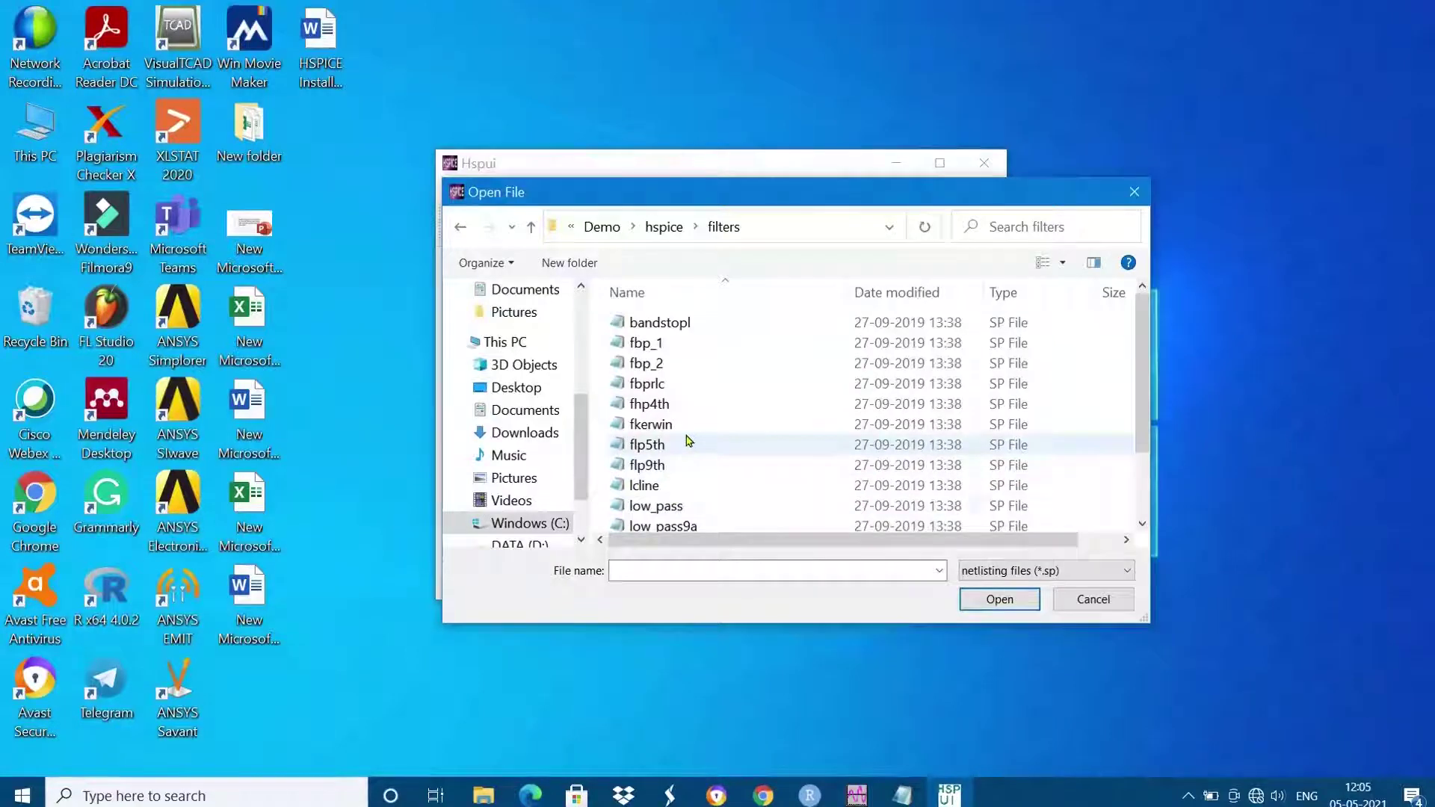
{"action": "left_click", "coordinate": [677, 505]}
{"action": "left_click", "coordinate": [967, 598]}
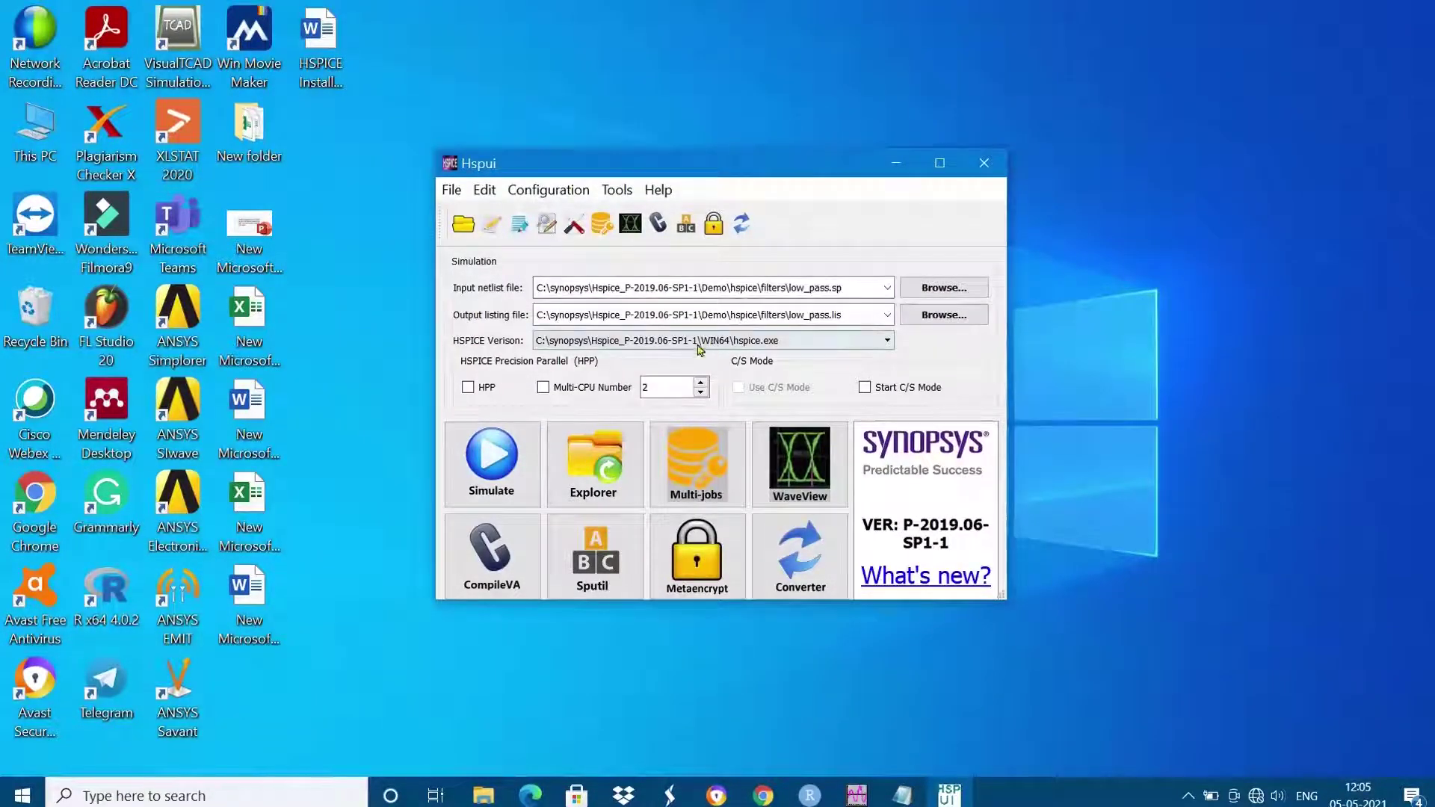
Simulate the low_pass.sp netlist, check the license checkout lines in the low_pass.lis listing, and close the listing
{"action": "left_click", "coordinate": [483, 461]}
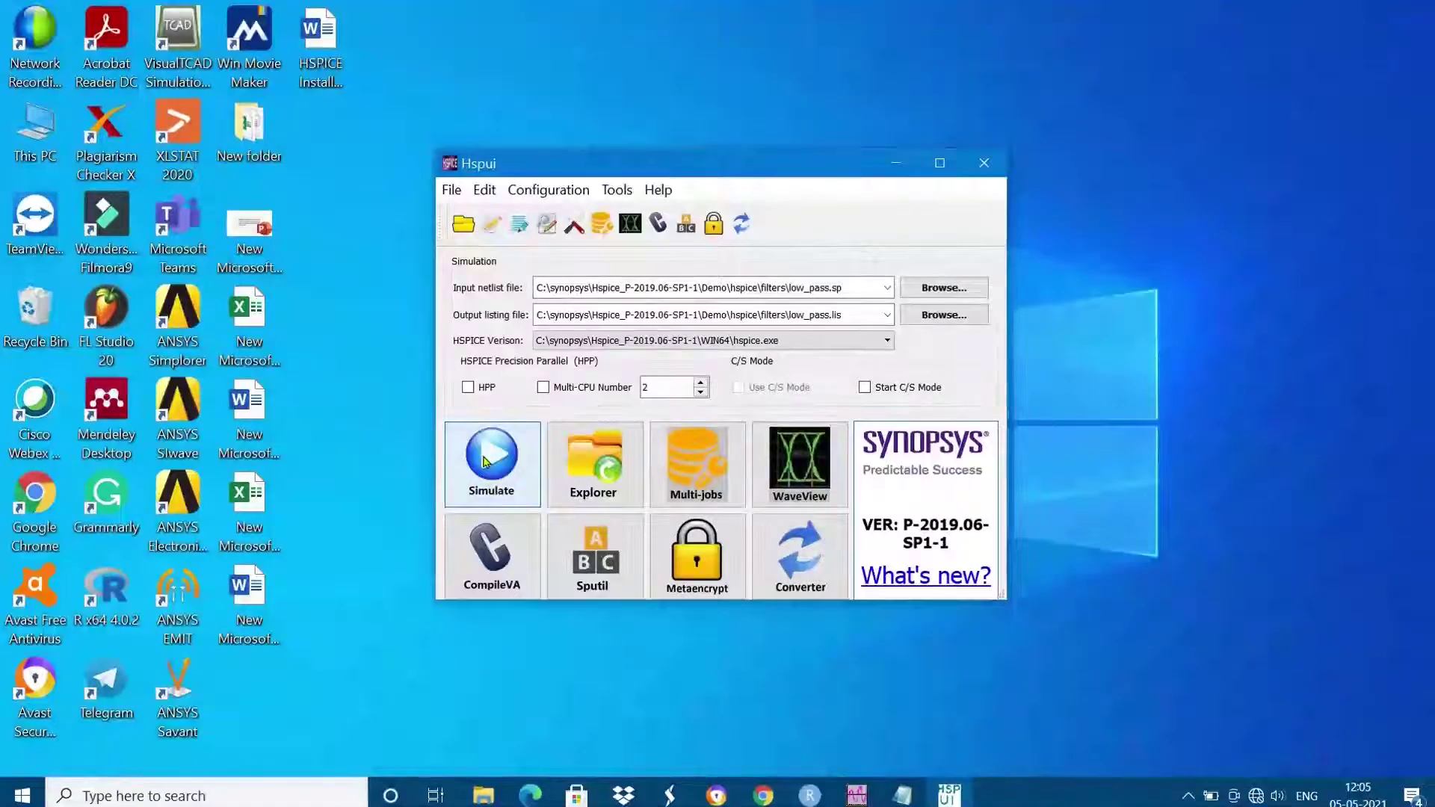
{"action": "left_click", "coordinate": [484, 189]}
{"action": "mouse_move", "coordinate": [548, 190]}
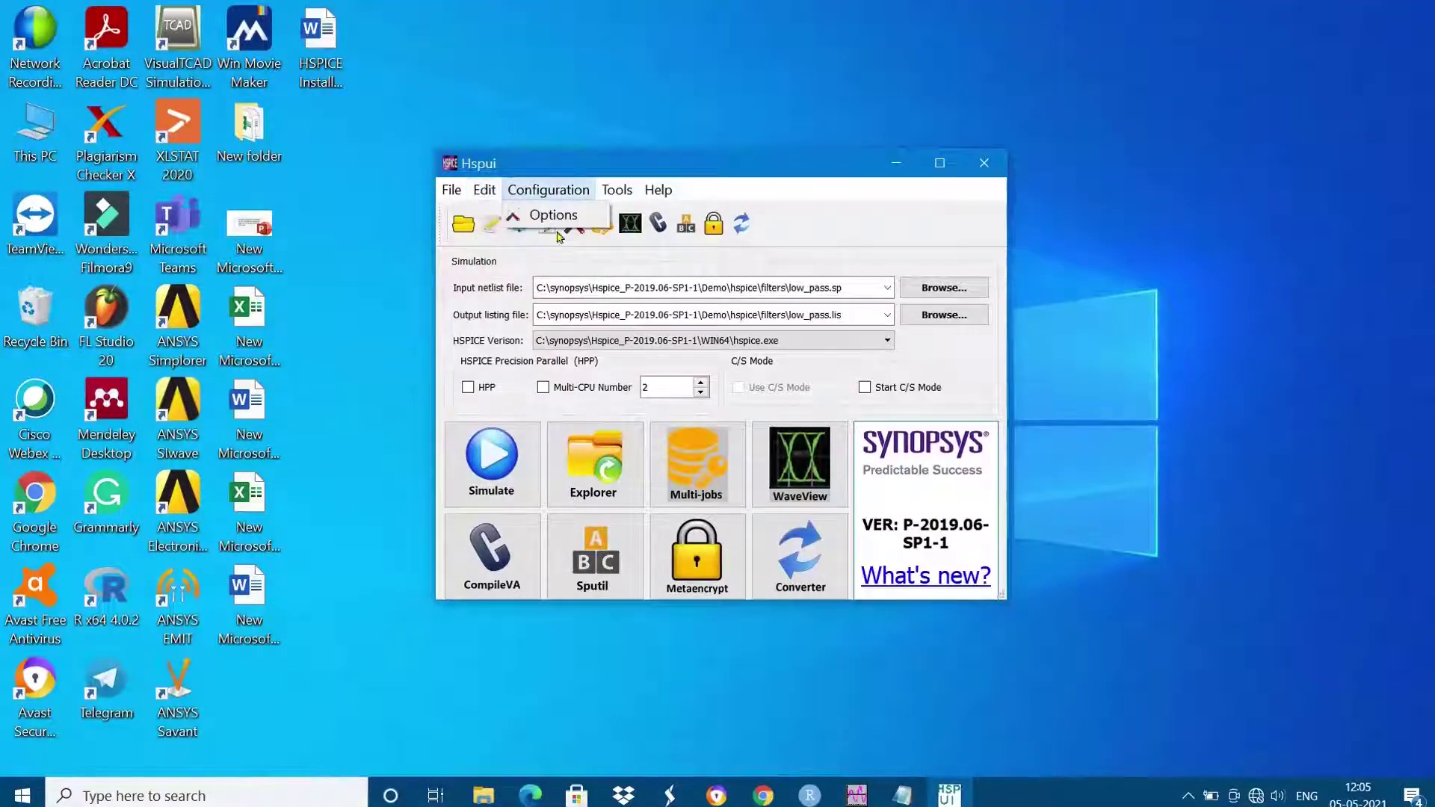
{"action": "left_click", "coordinate": [497, 234]}
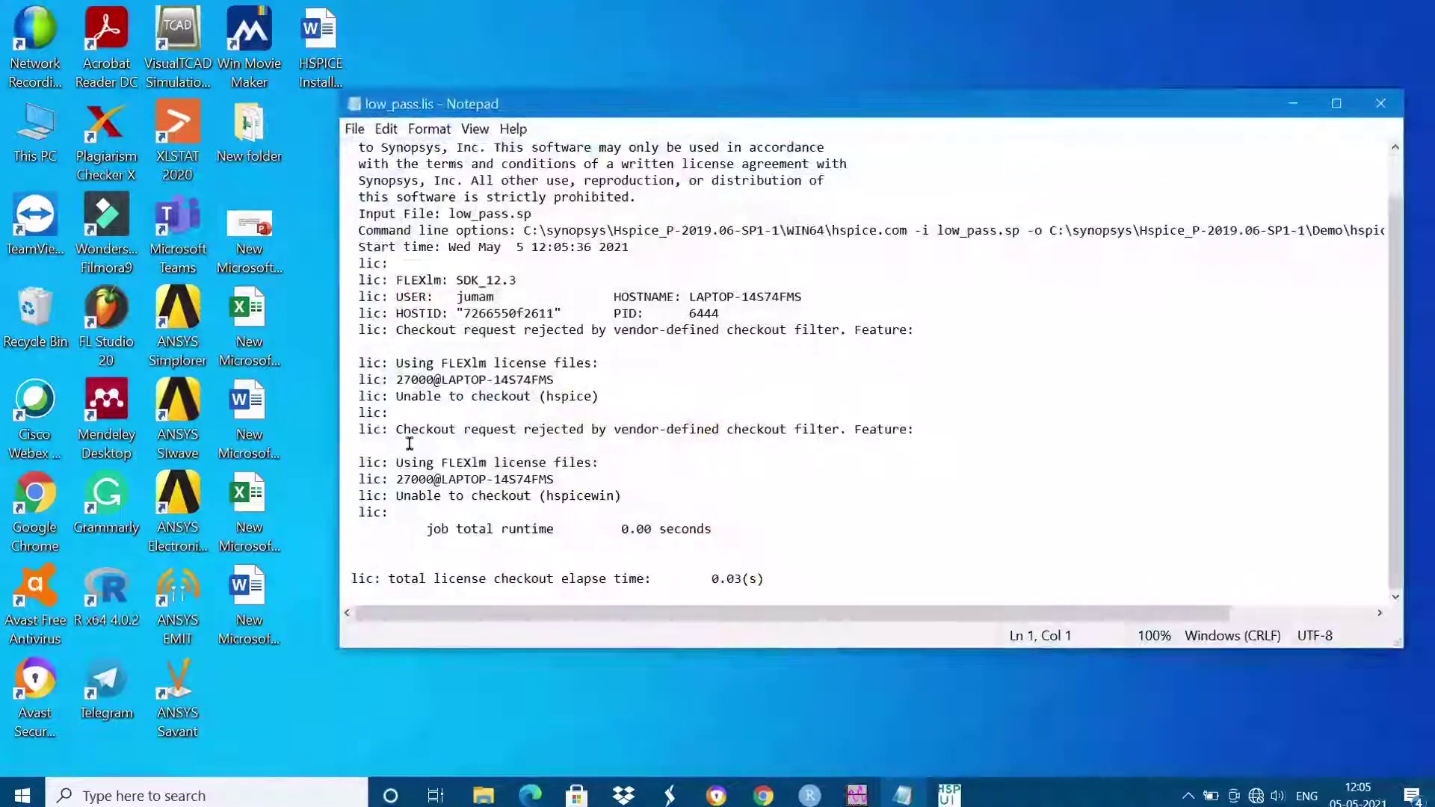
{"action": "left_click_drag", "start_coordinate": [409, 444], "coordinate": [739, 533]}
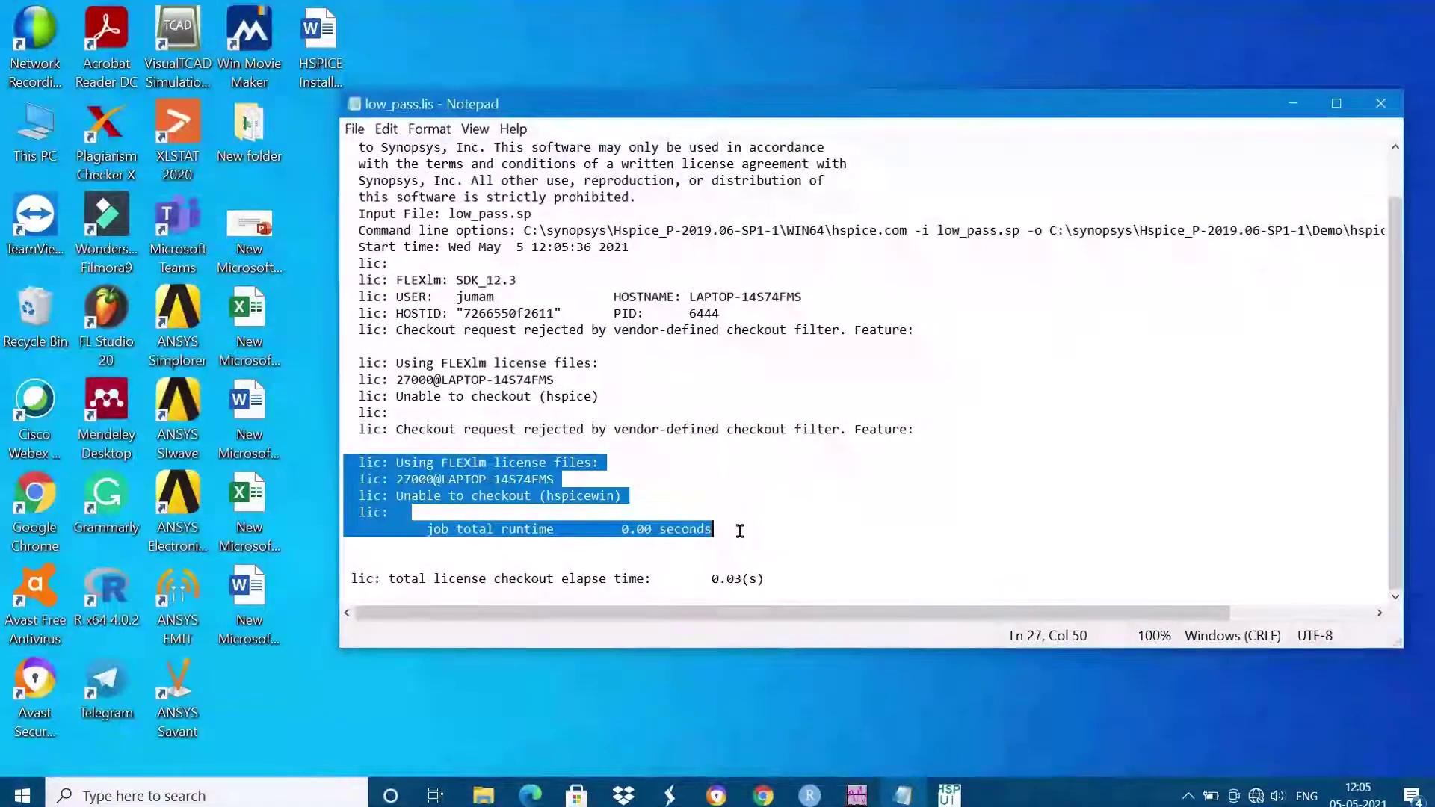
{"action": "left_click", "coordinate": [749, 520]}
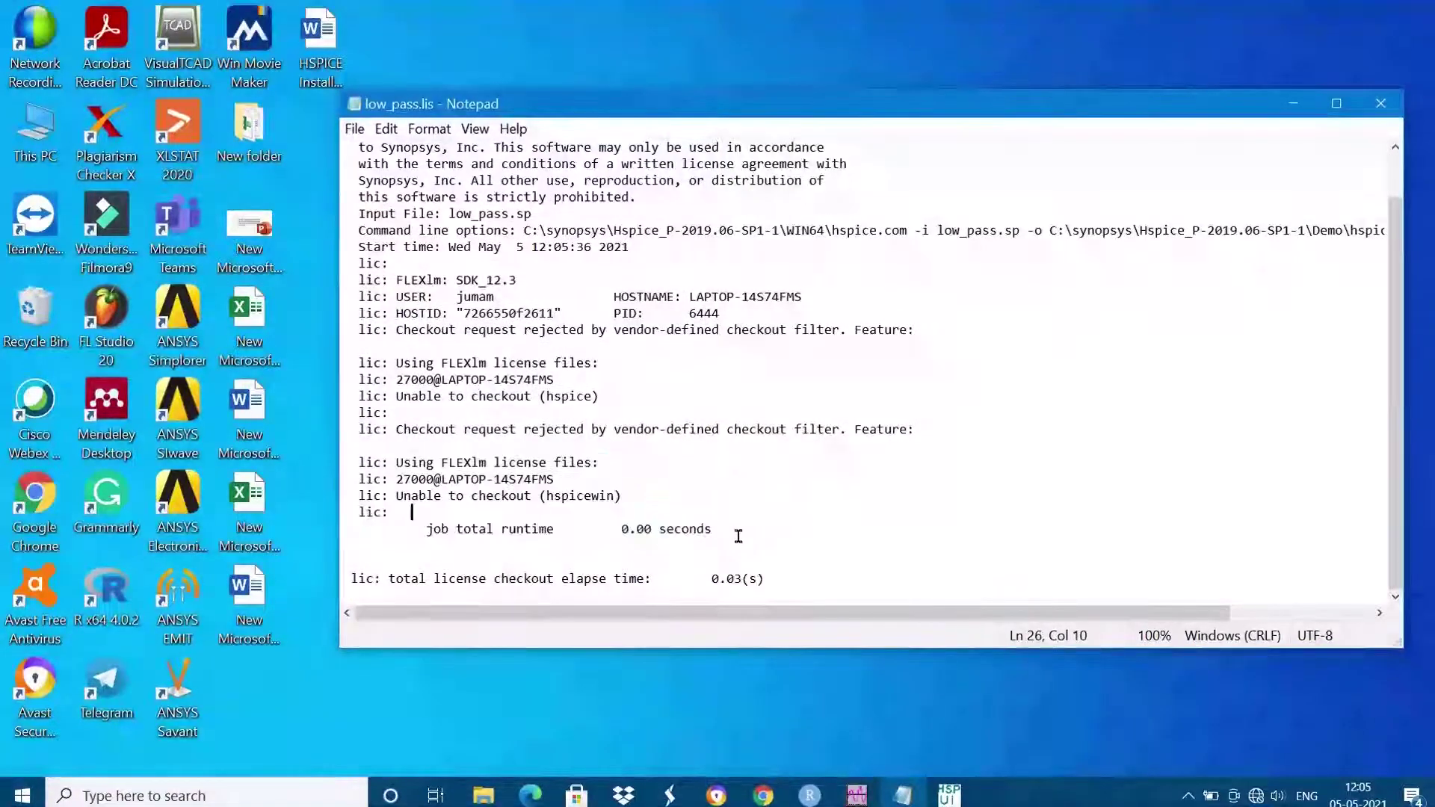
{"action": "left_click", "coordinate": [1380, 103]}
Launch LMTOOLS, reread the license file for the Synopsys service, and dismiss the Windows Security notification
{"action": "left_click", "coordinate": [260, 797]}
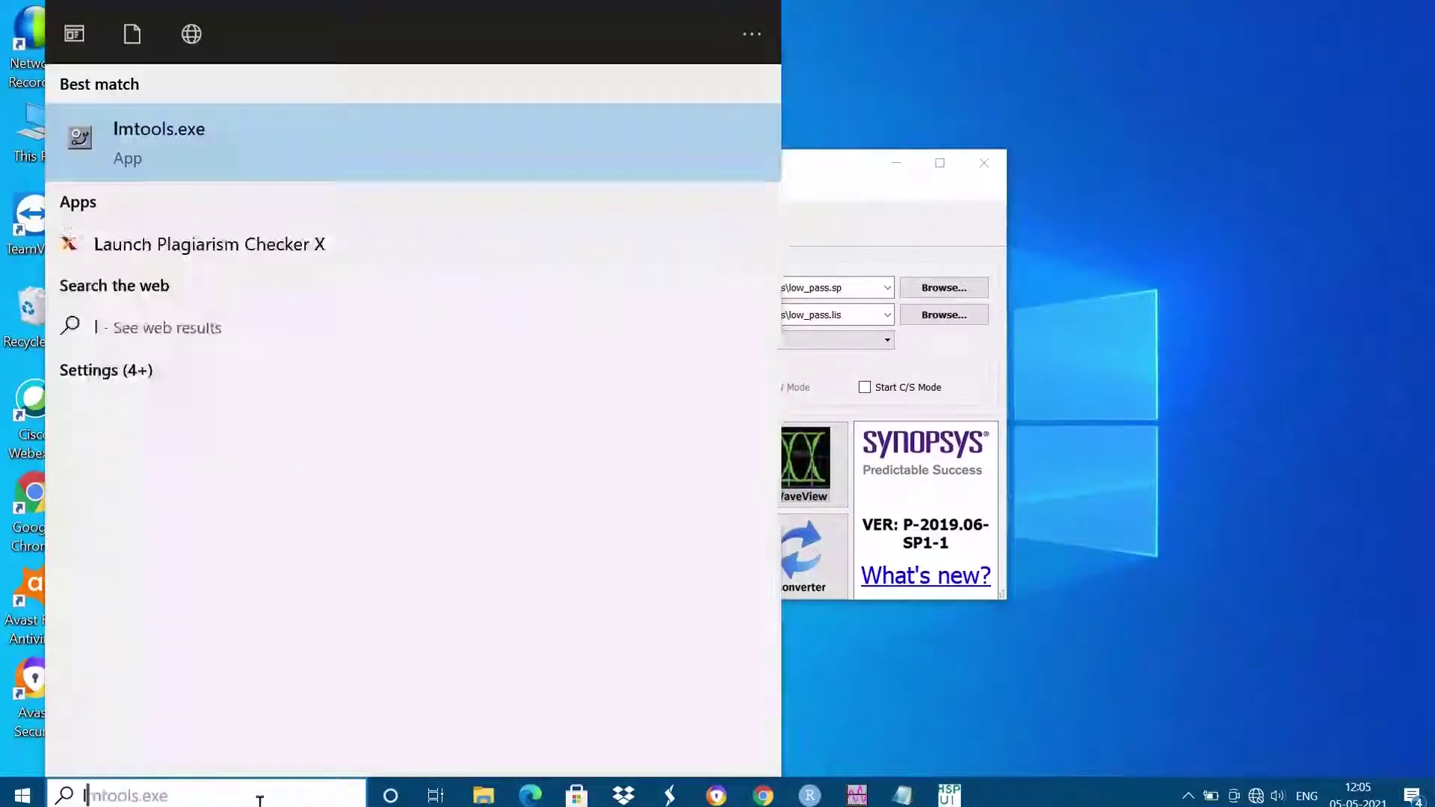
{"action": "type", "text": "lm"}
{"action": "left_click", "coordinate": [211, 148]}
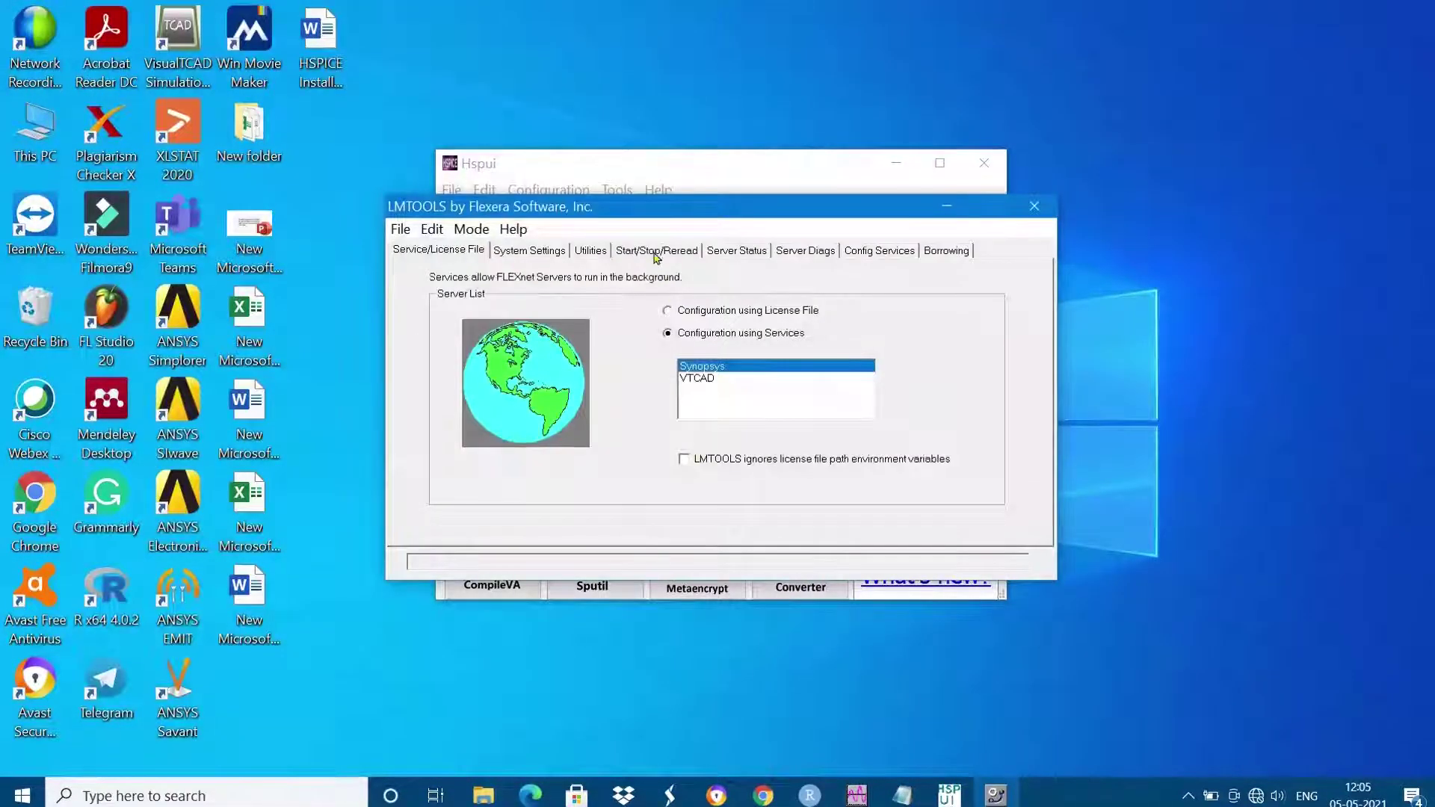
{"action": "left_click", "coordinate": [656, 254]}
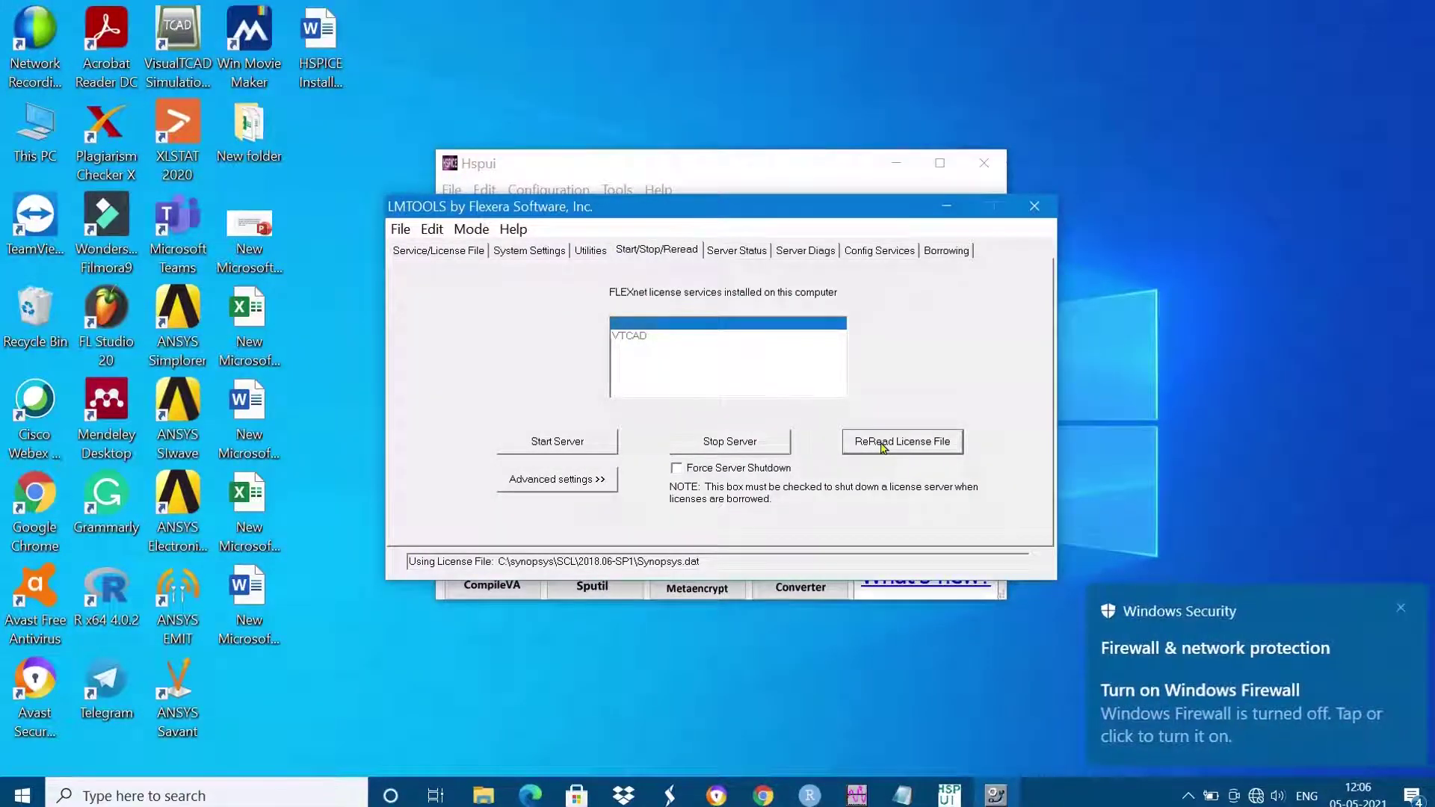
{"action": "left_click", "coordinate": [882, 444]}
{"action": "left_click", "coordinate": [1401, 608]}
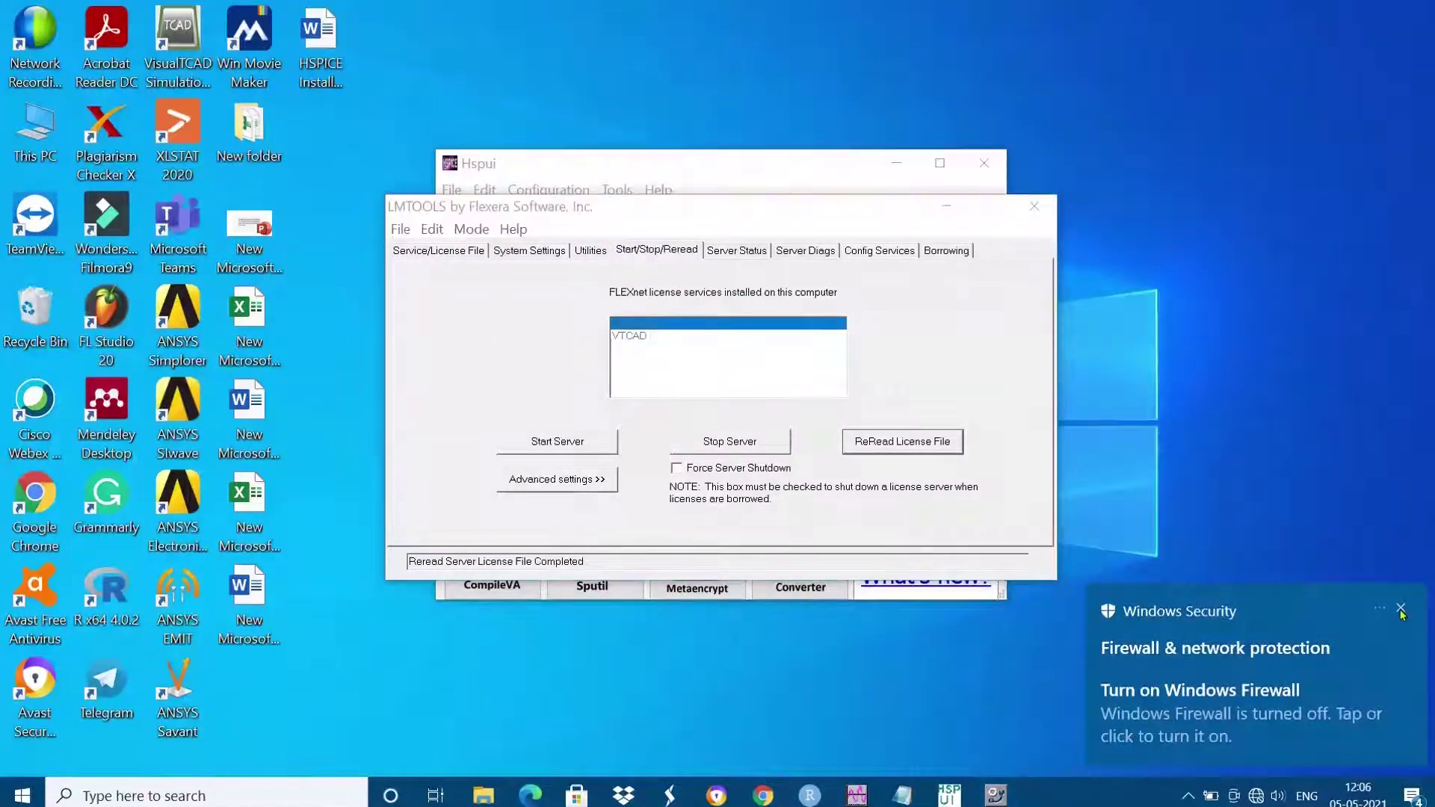
View the Synopsys service's debug log through to its last reread entries, close the log, and exit LMTOOLS
{"action": "left_click", "coordinate": [1187, 795]}
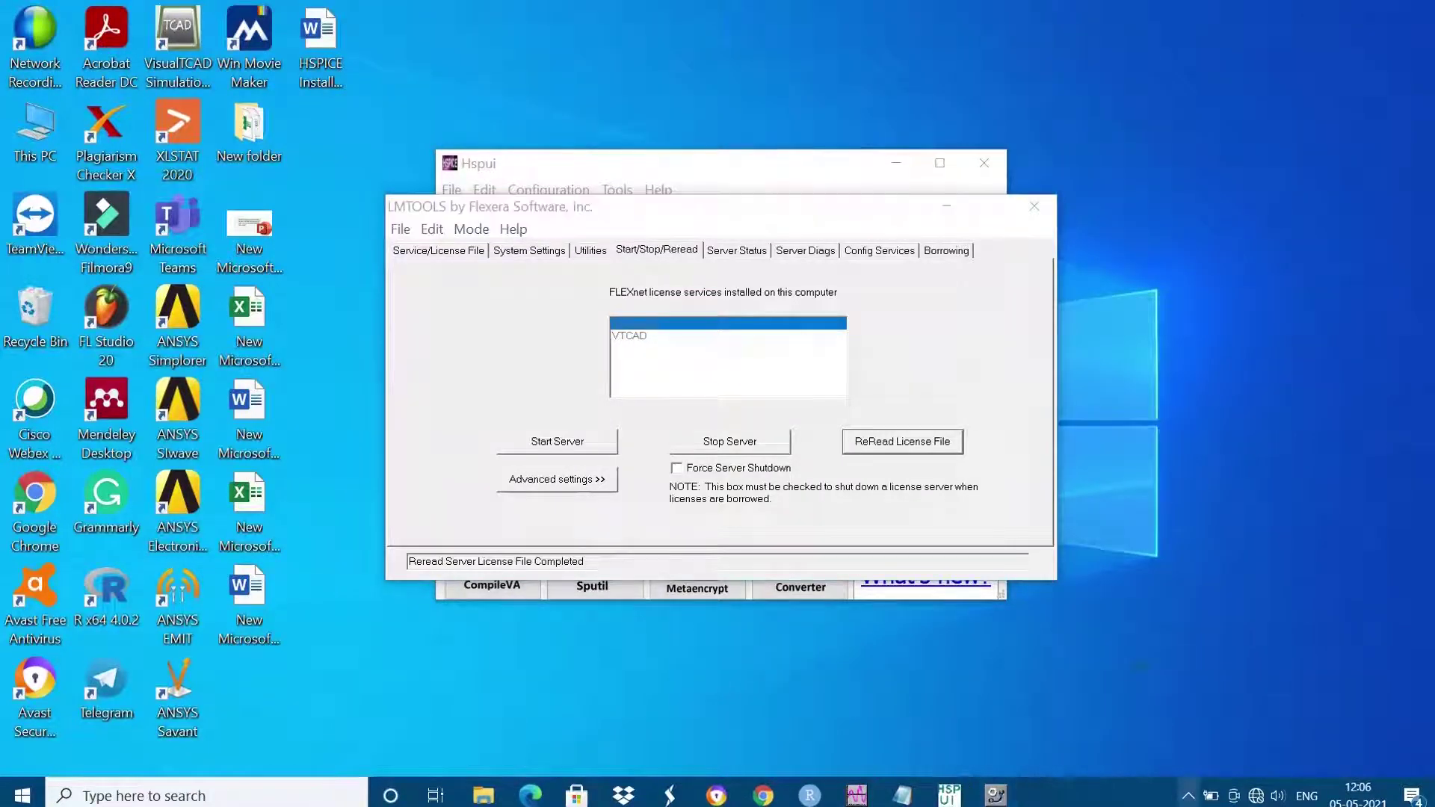
{"action": "left_click", "coordinate": [1187, 795]}
{"action": "left_click", "coordinate": [863, 253]}
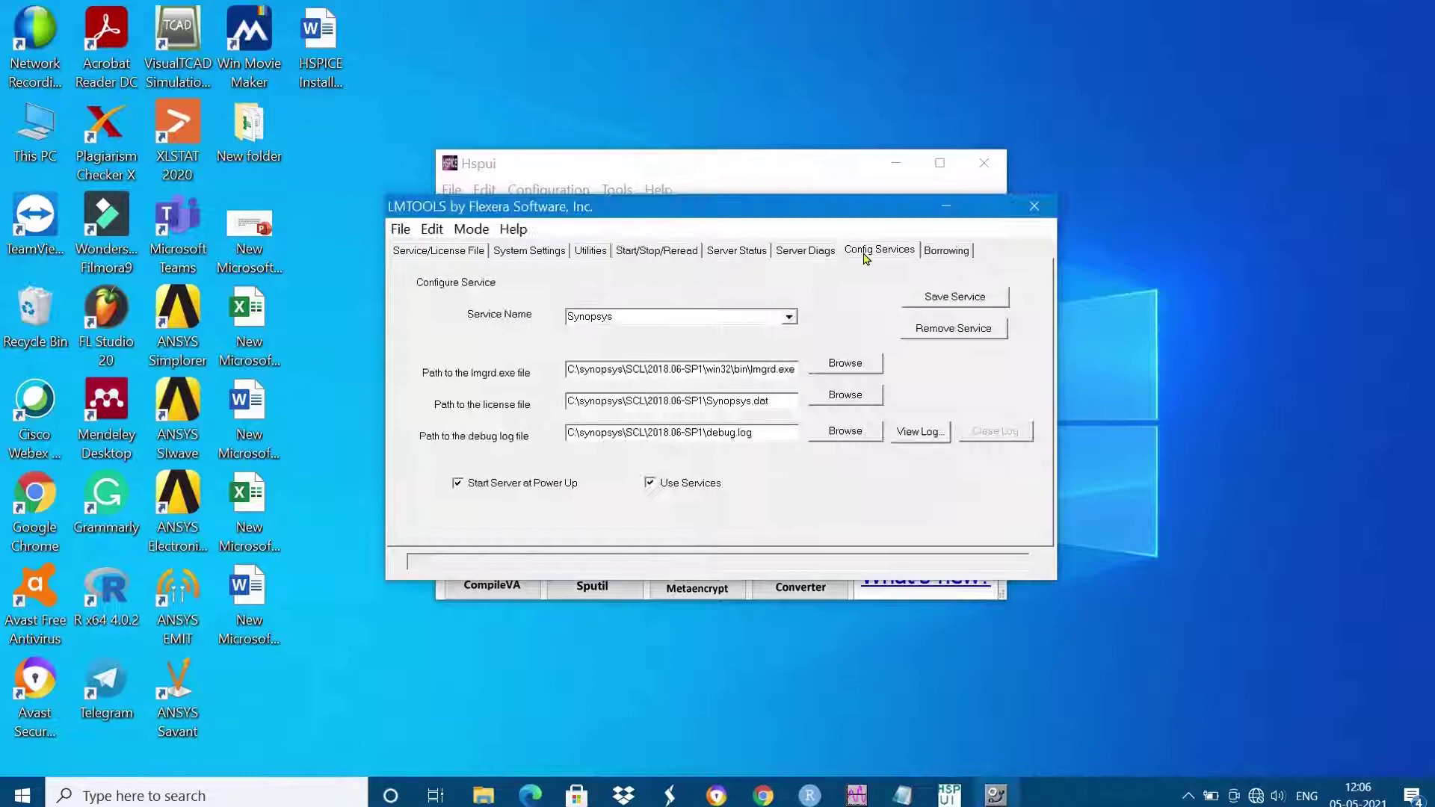
{"action": "left_click", "coordinate": [928, 431]}
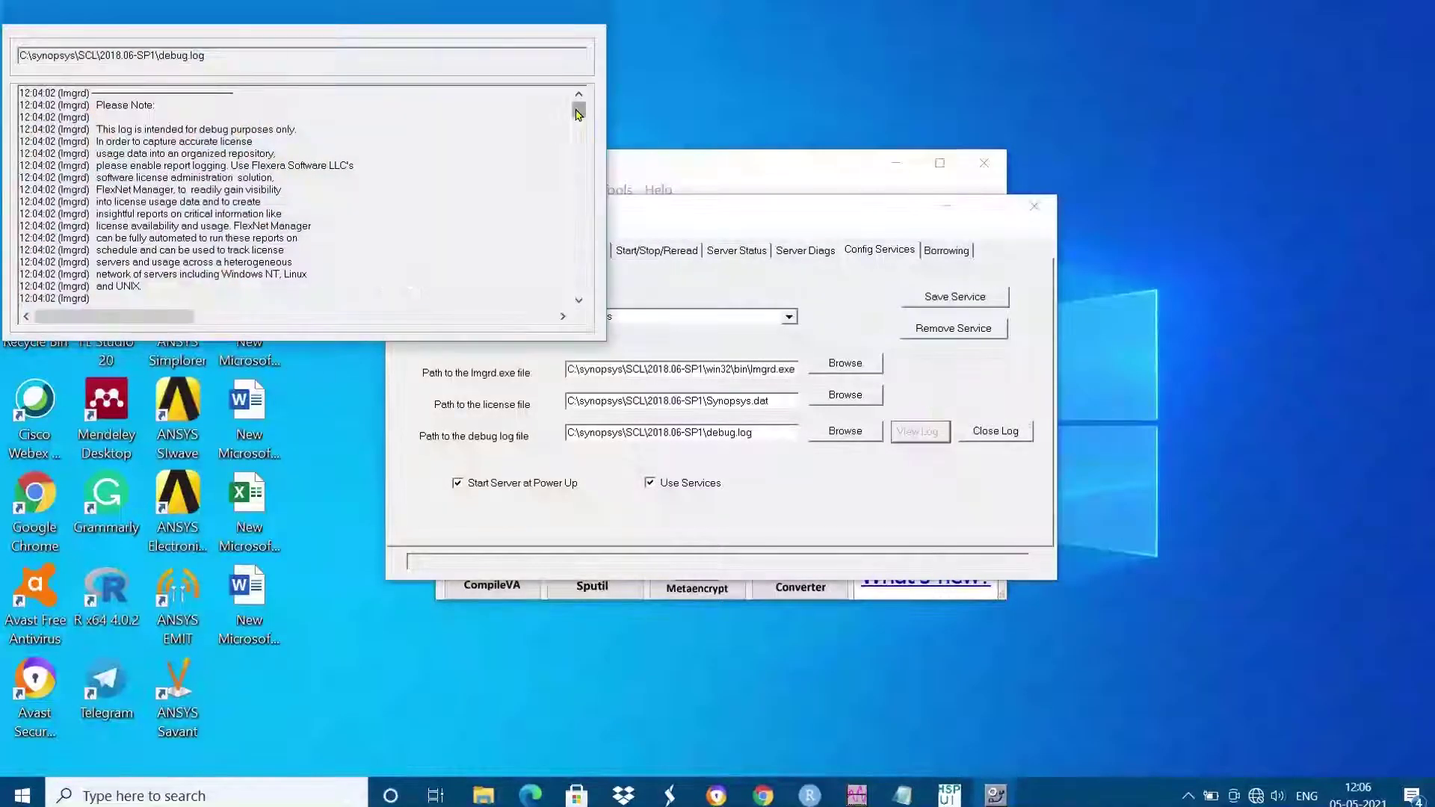
{"action": "left_click_drag", "start_coordinate": [577, 114], "coordinate": [577, 289]}
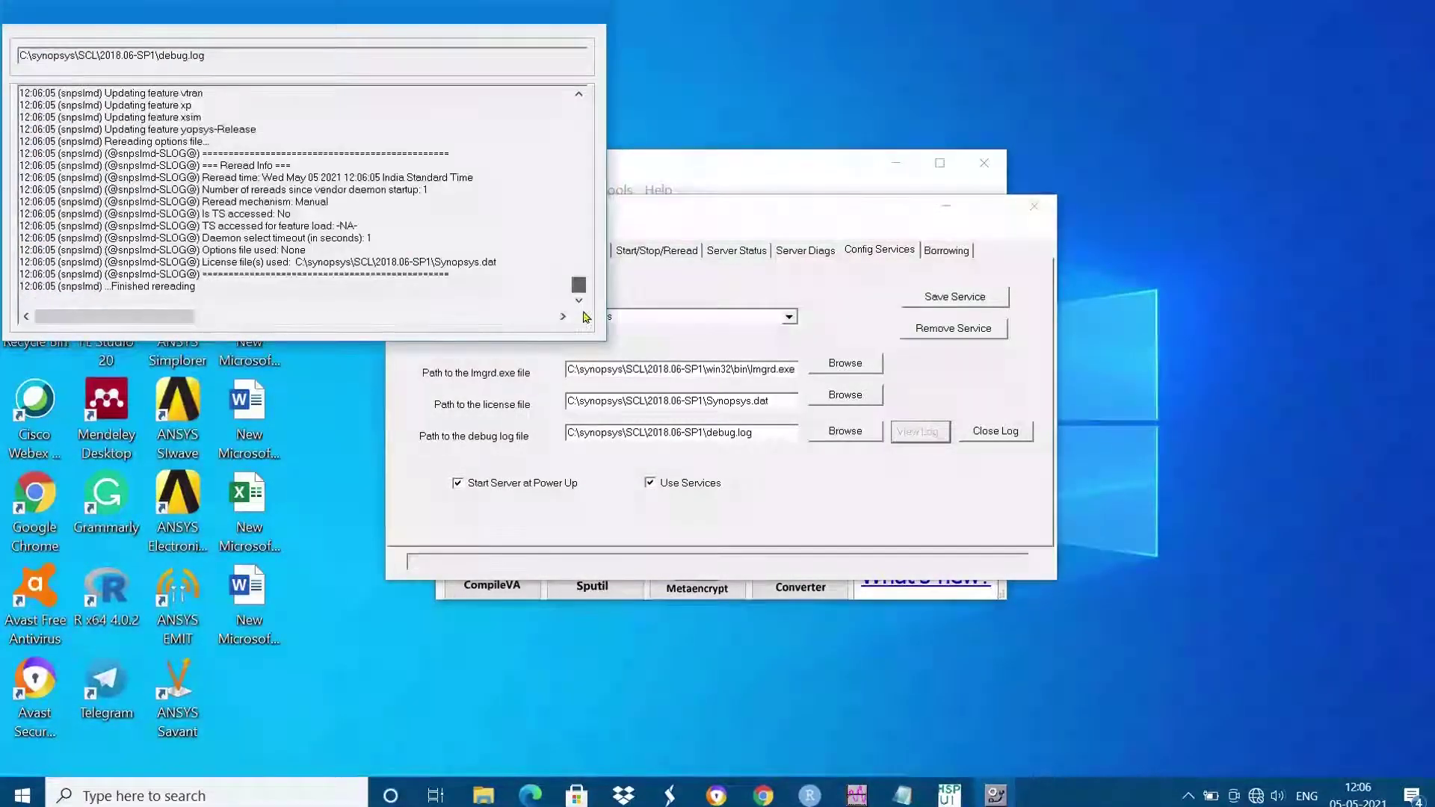
{"action": "left_click", "coordinate": [1017, 432]}
{"action": "left_click", "coordinate": [1034, 206]}
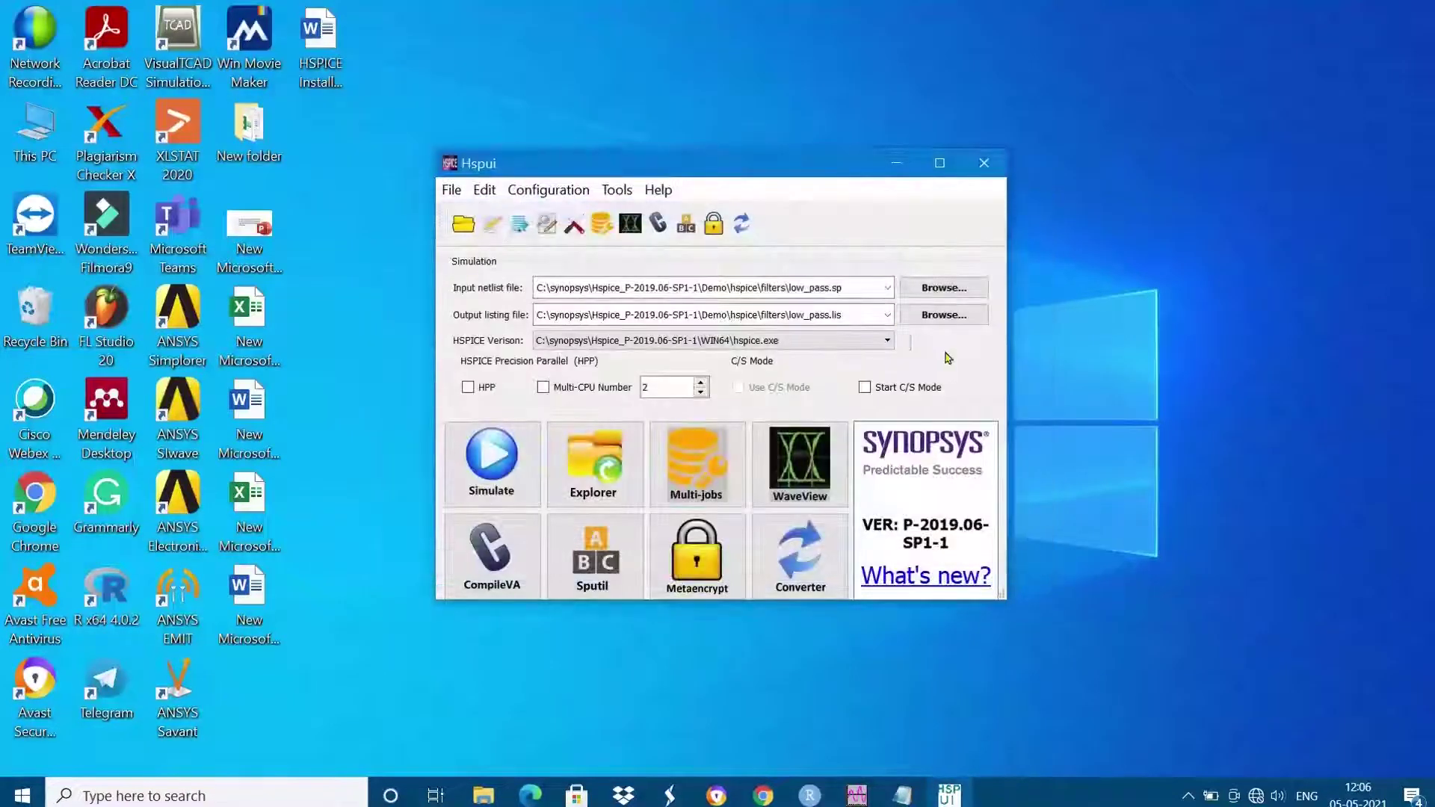
Simulate low_pass.sp again, review the license checkout and job statistics in the low_pass.lis listing, and close the listing
{"action": "left_click", "coordinate": [498, 457]}
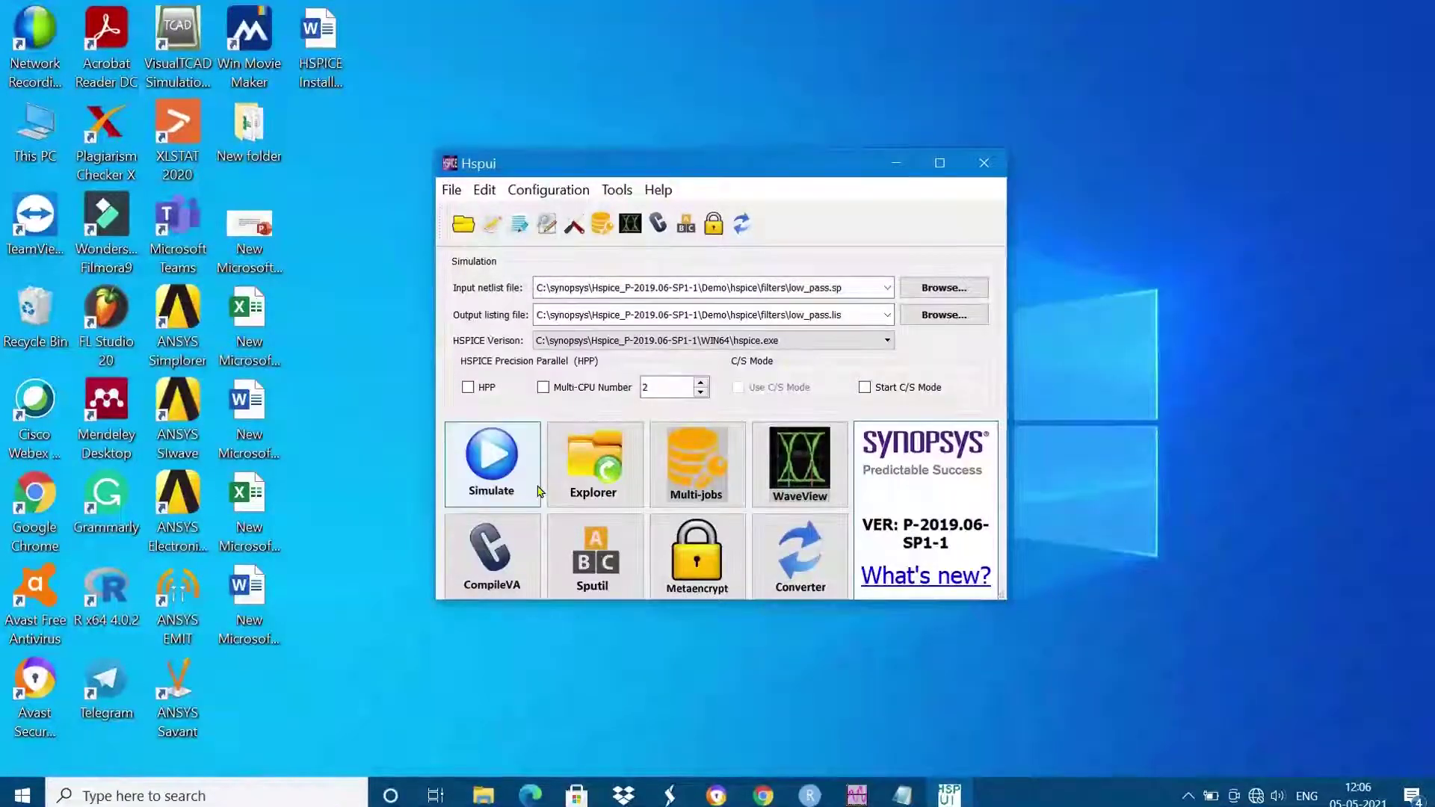
{"action": "left_click", "coordinate": [519, 224]}
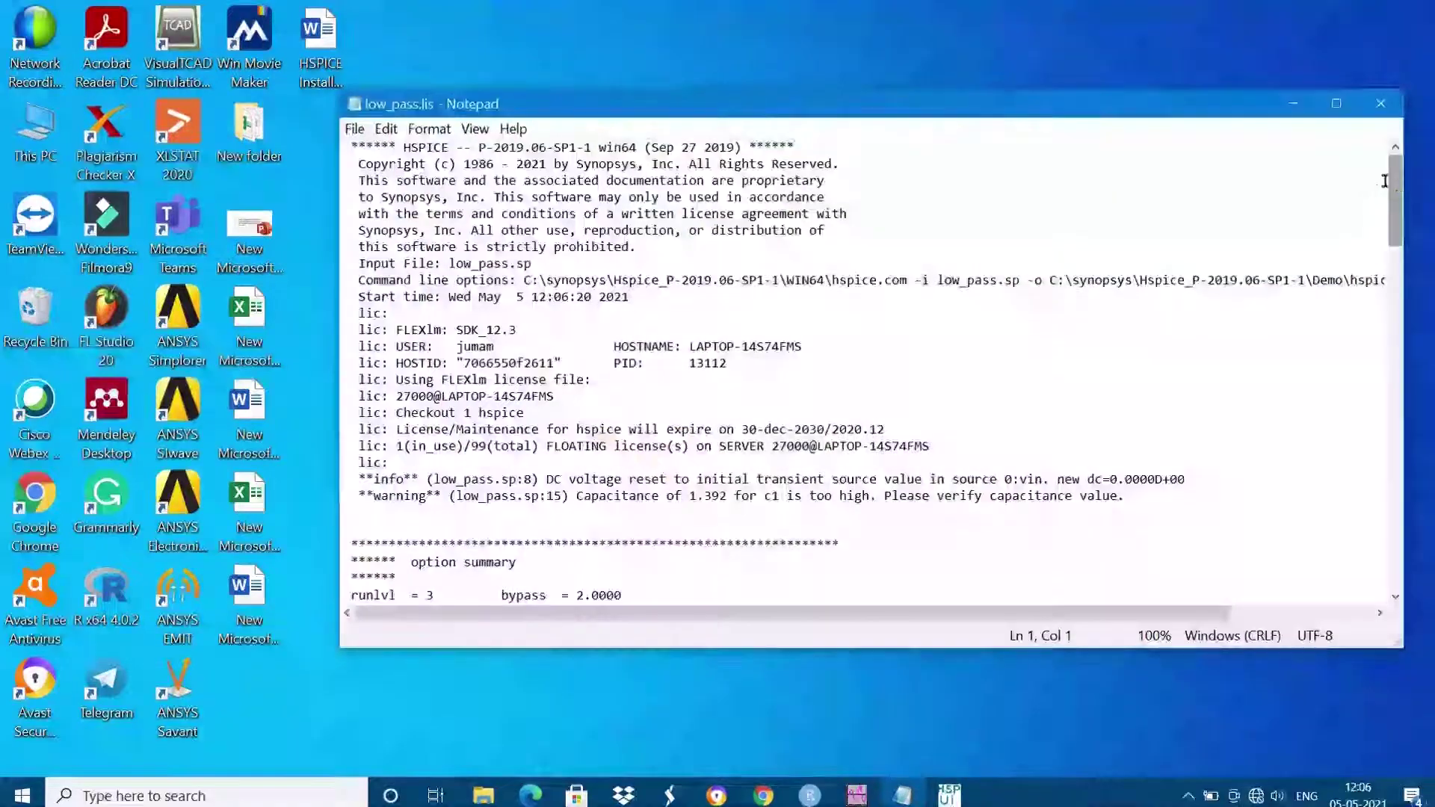
{"action": "left_click_drag", "start_coordinate": [1394, 180], "coordinate": [1394, 553]}
{"action": "scroll", "coordinate": [668, 397], "scroll_direction": "up", "scroll_amount": 5}
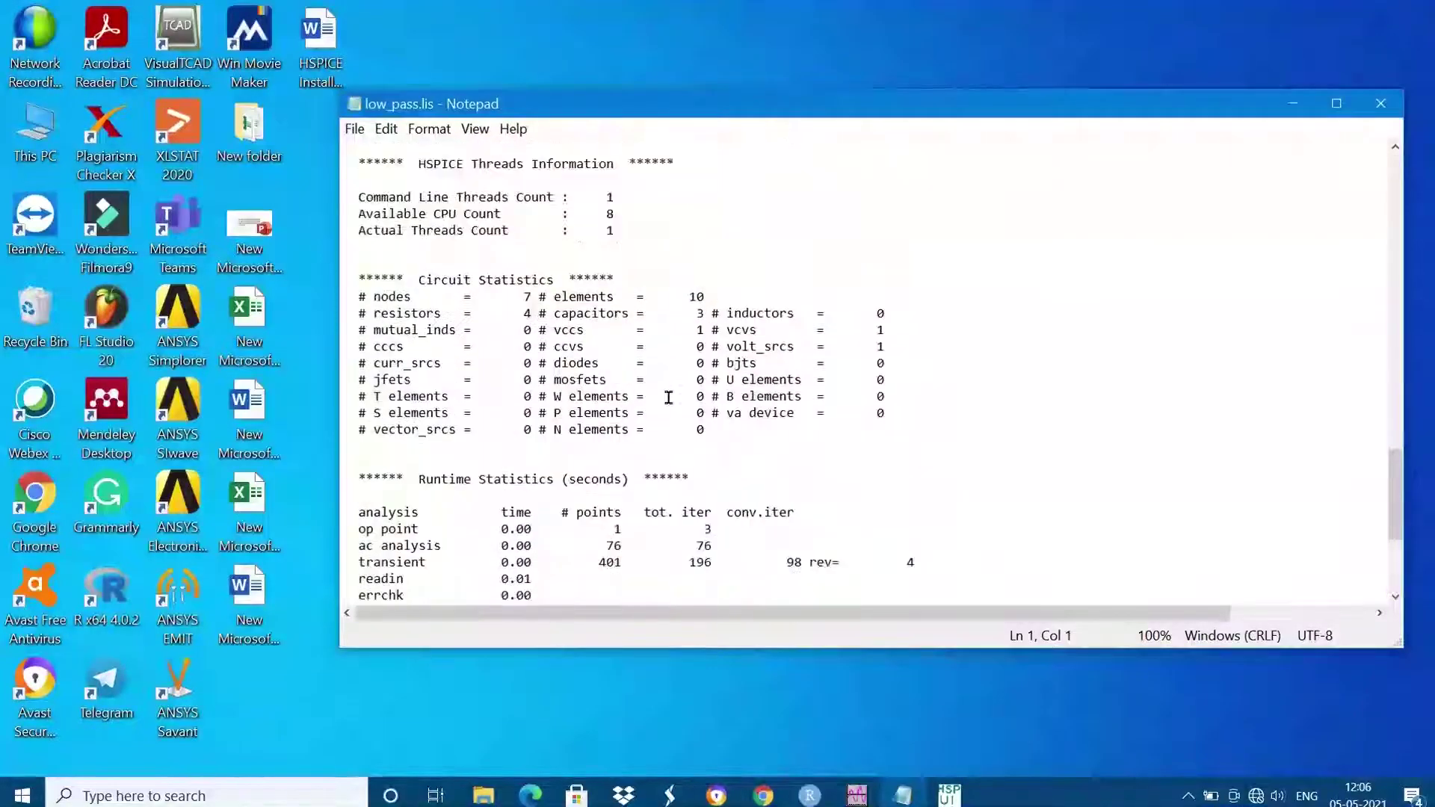
{"action": "scroll", "coordinate": [668, 396], "scroll_direction": "up", "scroll_amount": 2}
{"action": "scroll", "coordinate": [423, 178], "scroll_direction": "up", "scroll_amount": 3}
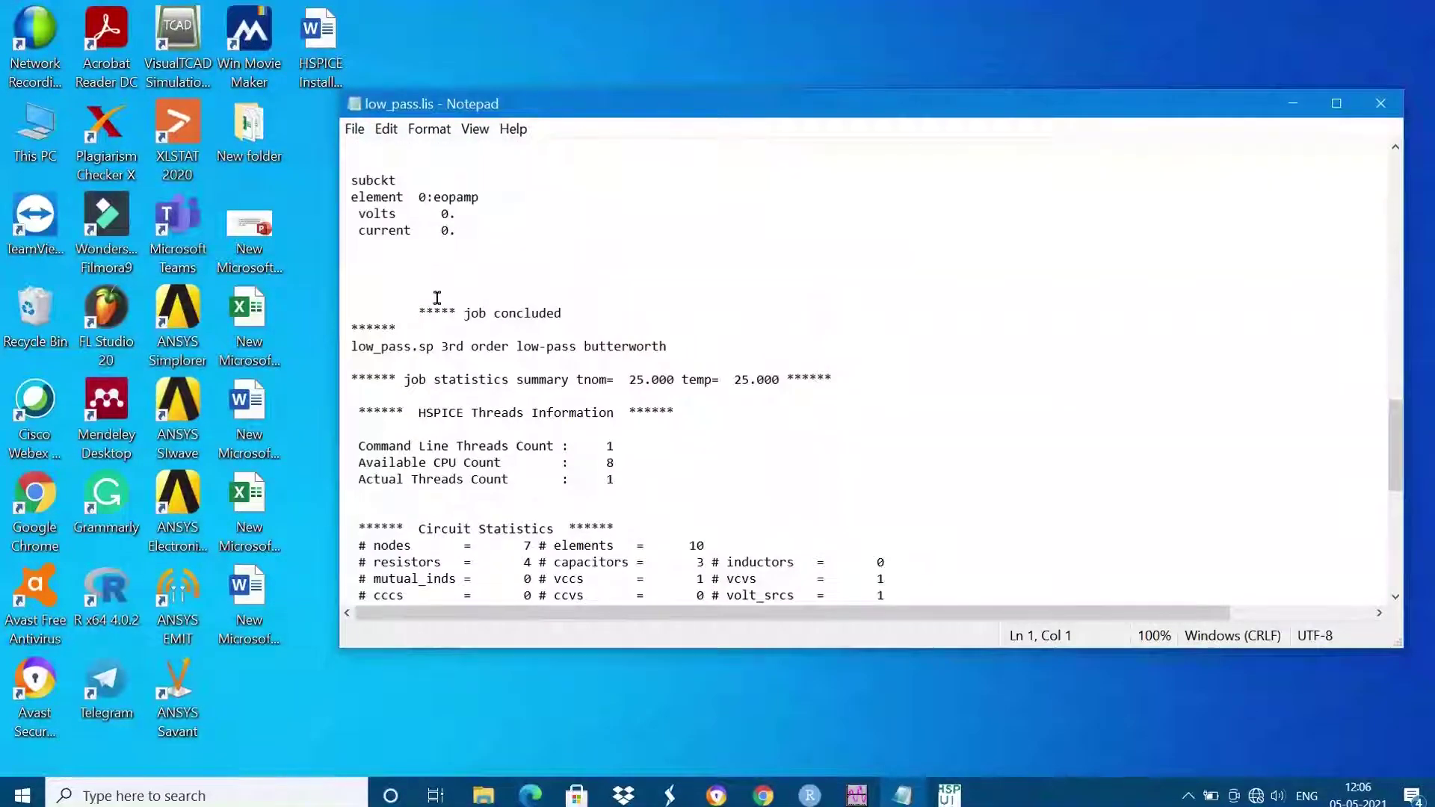
{"action": "left_click_drag", "start_coordinate": [435, 298], "coordinate": [862, 512]}
{"action": "left_click", "coordinate": [1380, 103]}
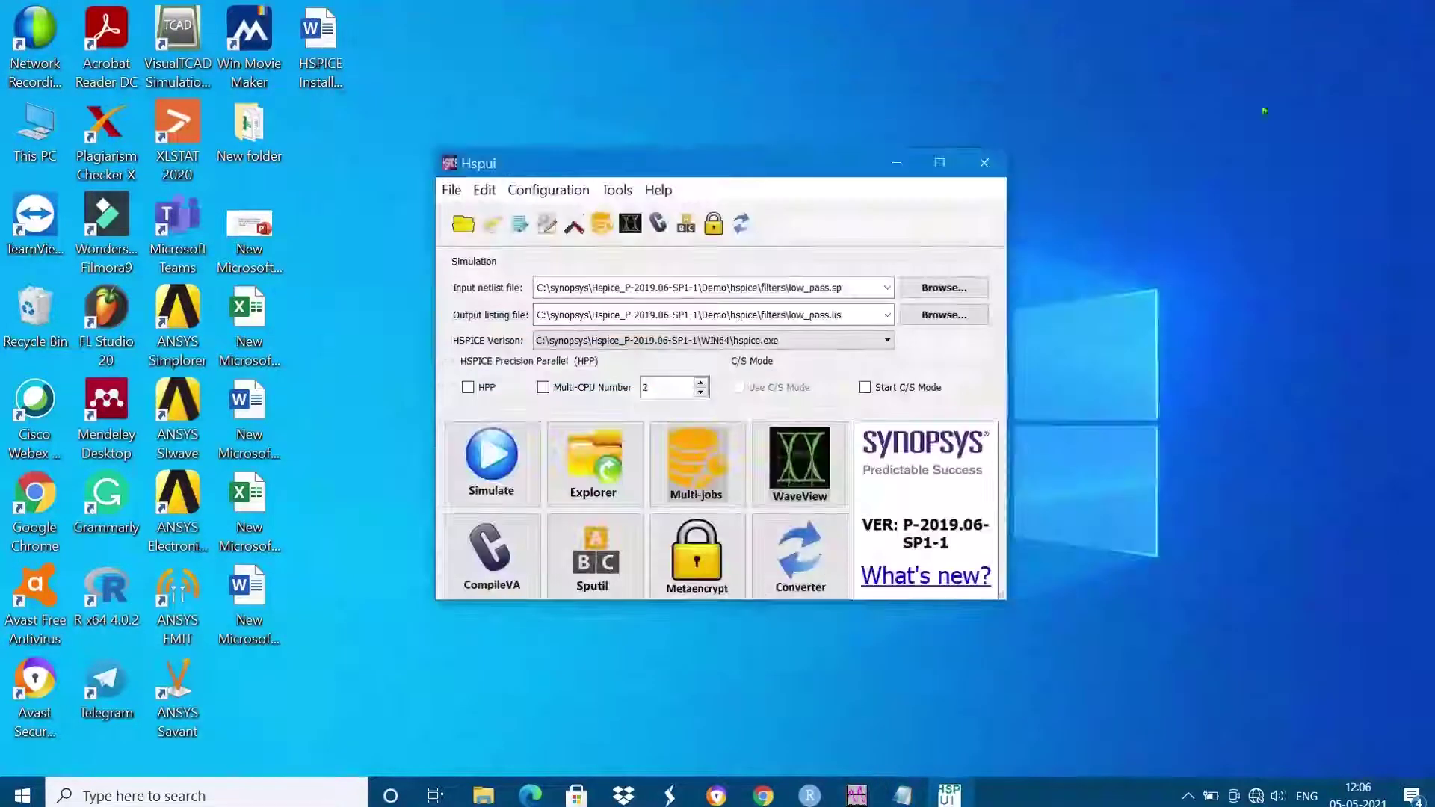
Check and accept the default launch paths in the configuration options, and launch WaveView, dismissing its design path message
{"action": "left_click", "coordinate": [523, 190]}
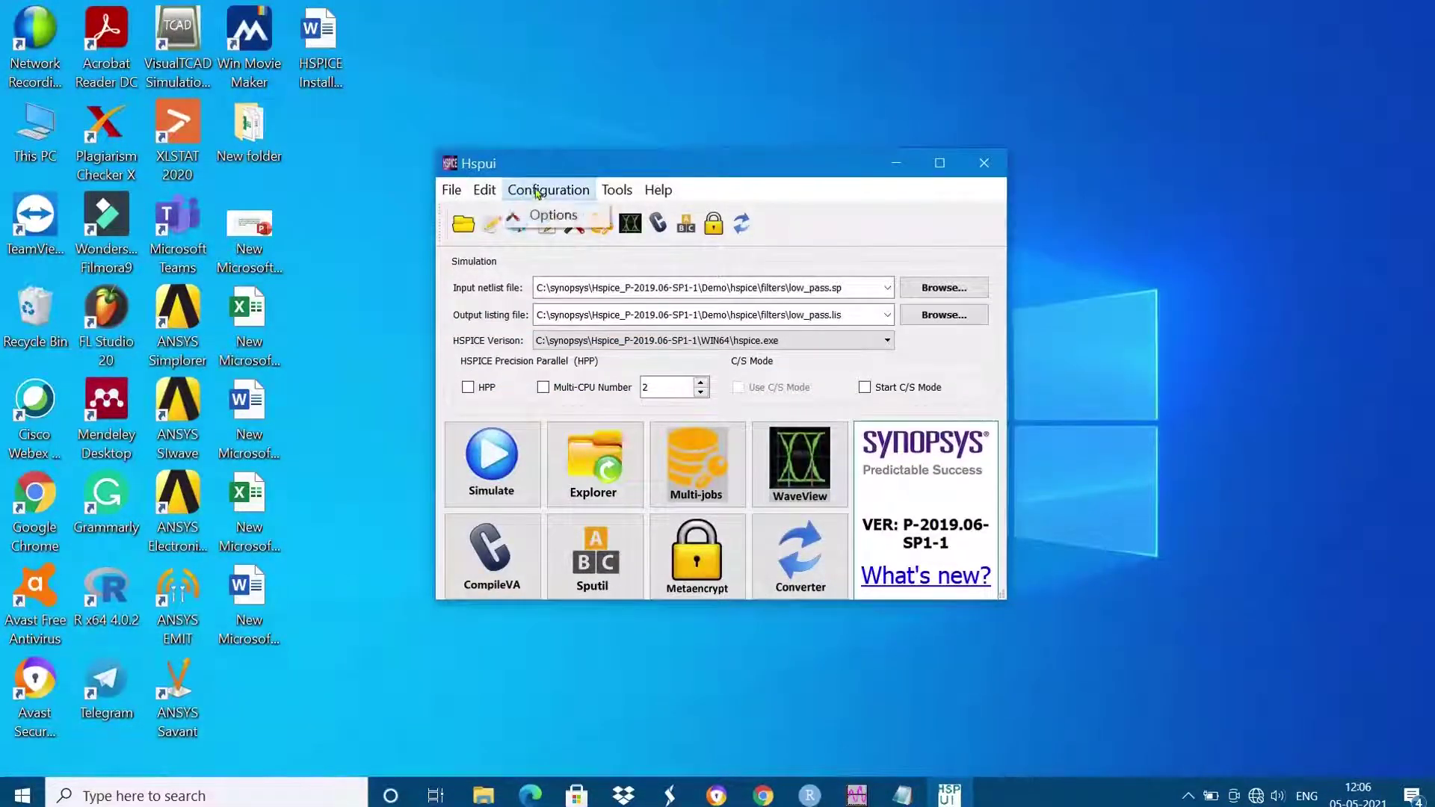
{"action": "left_click", "coordinate": [555, 216]}
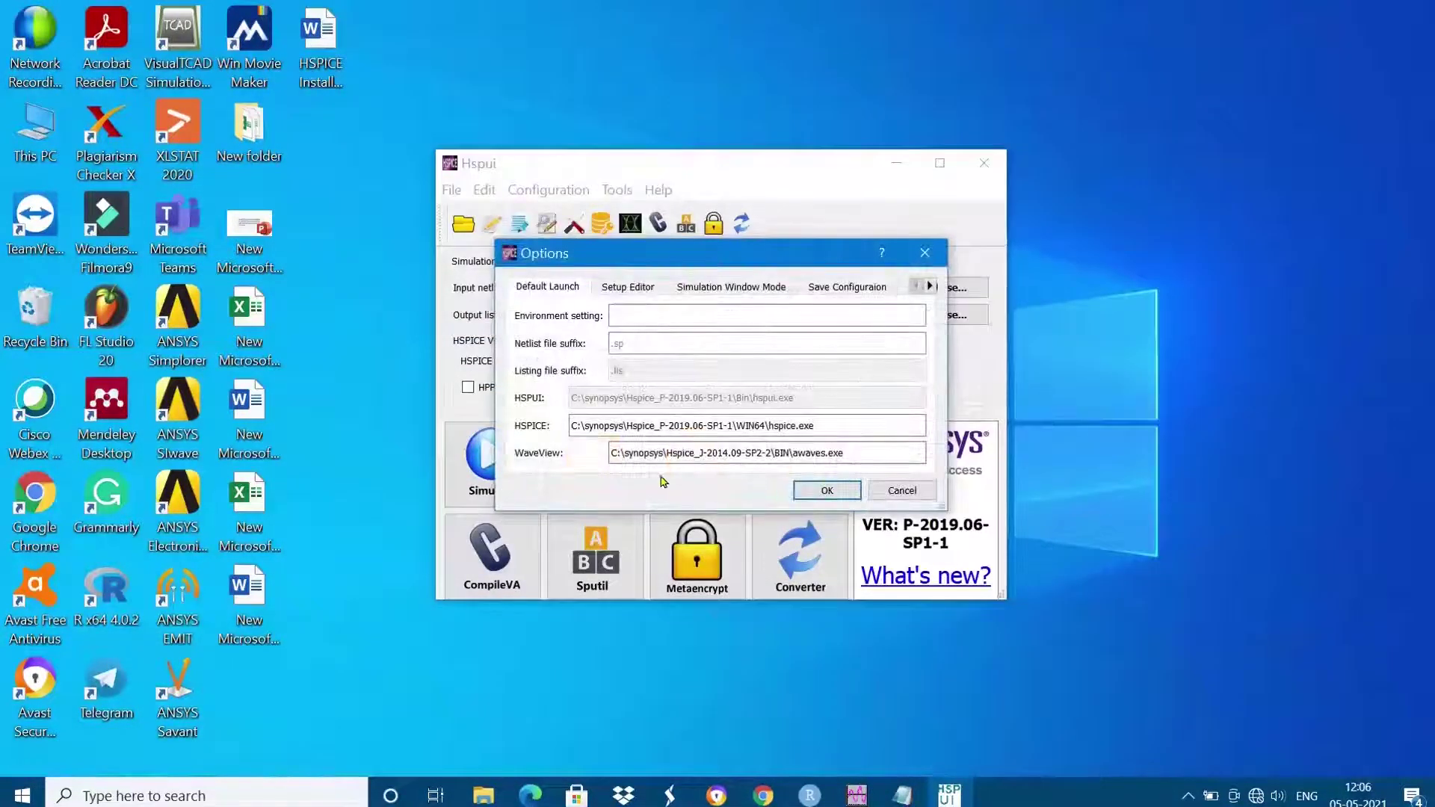
{"action": "left_click", "coordinate": [827, 491]}
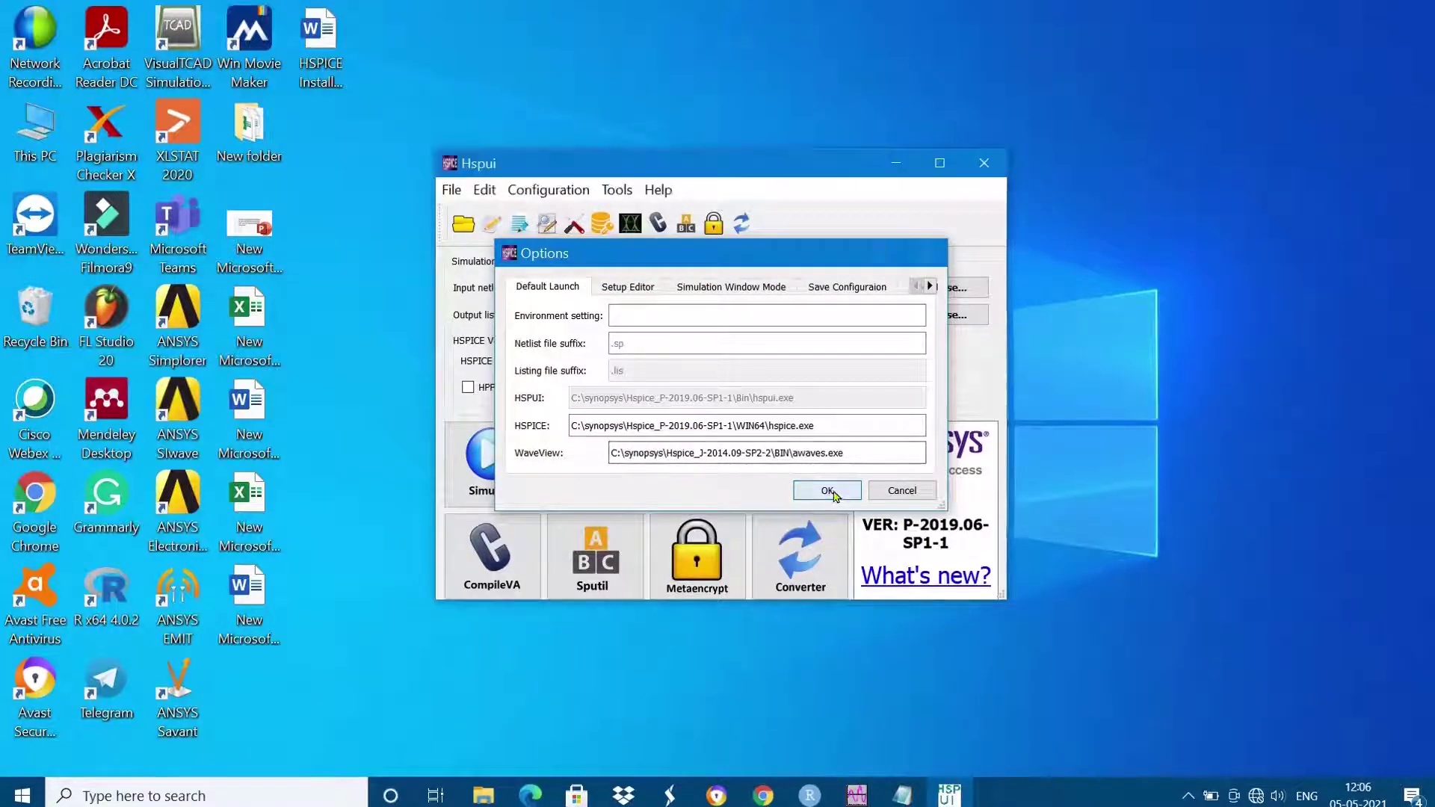
{"action": "left_click", "coordinate": [807, 465]}
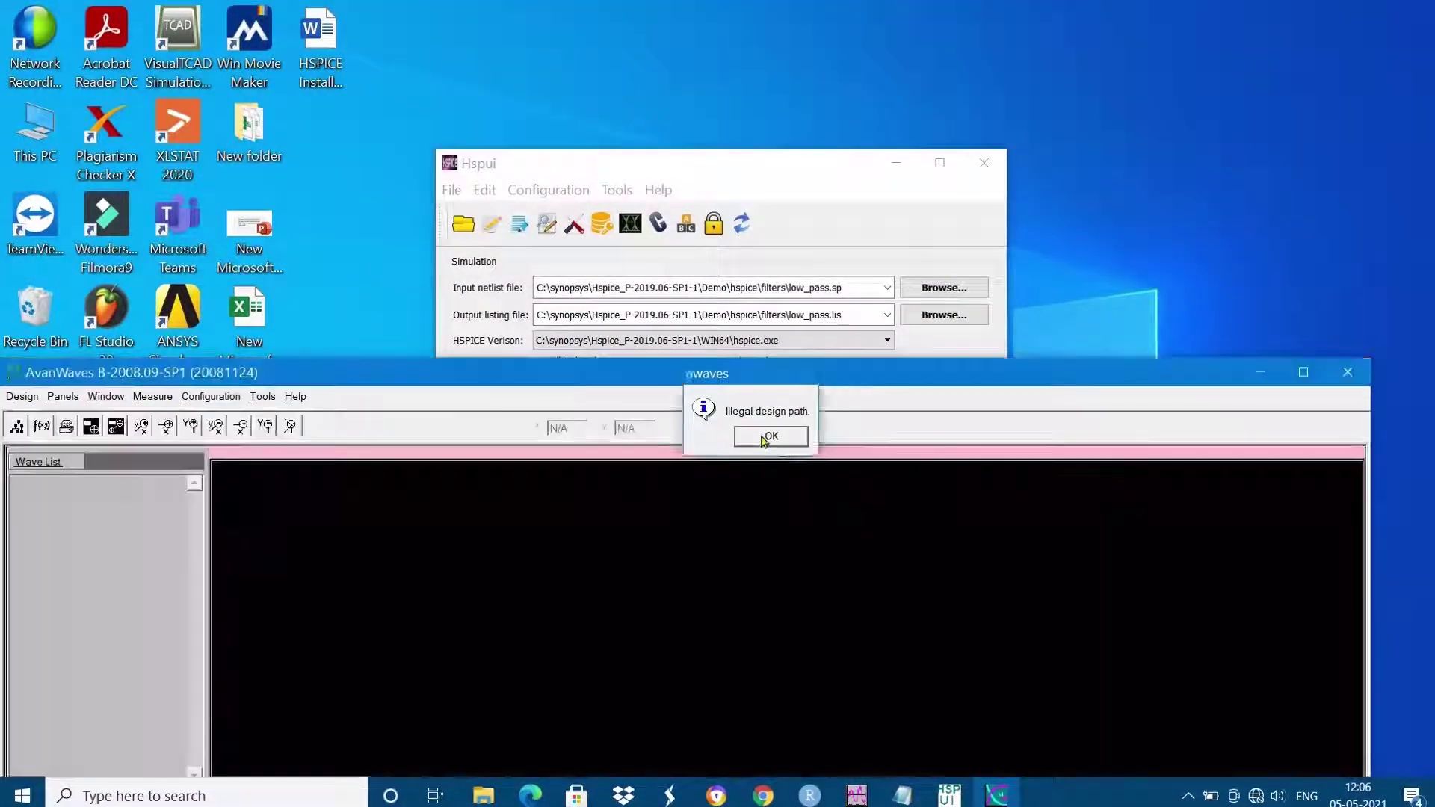
{"action": "left_click", "coordinate": [771, 435]}
{"action": "left_click_drag", "start_coordinate": [886, 377], "coordinate": [957, 134]}
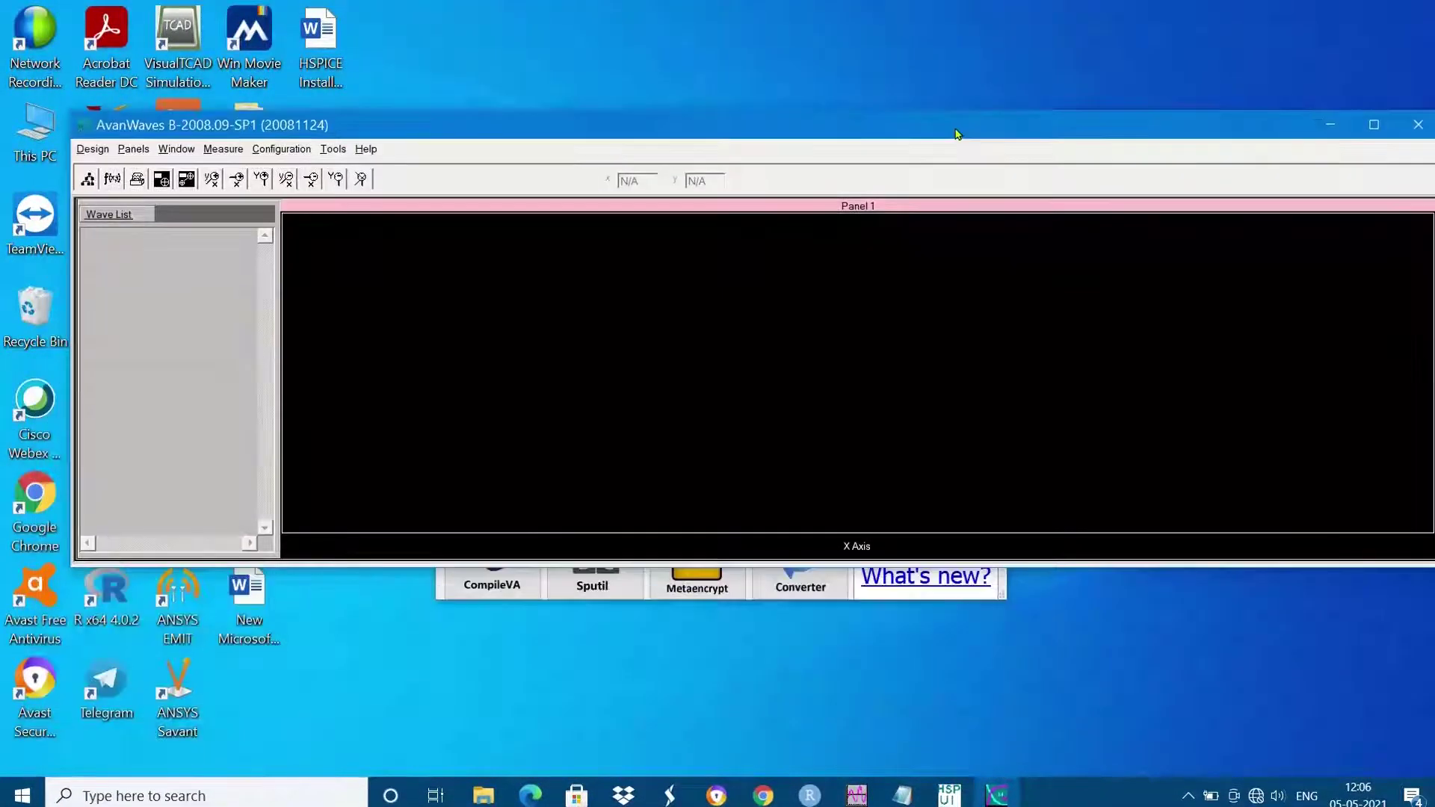
Open the low_pass.sp design from the filters folder in AvanWaves
{"action": "left_click", "coordinate": [93, 149]}
{"action": "left_click", "coordinate": [121, 179]}
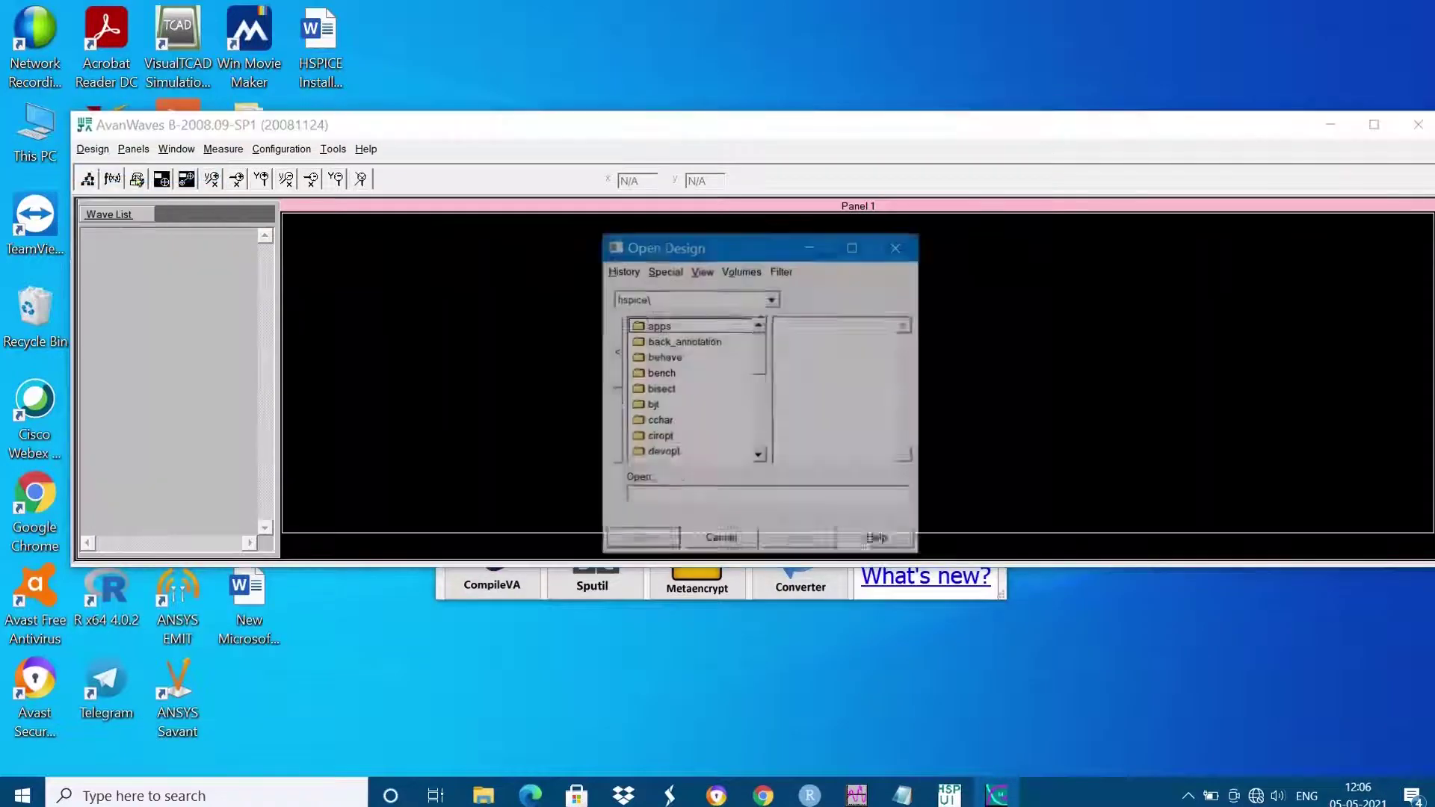
{"action": "left_click", "coordinate": [680, 330]}
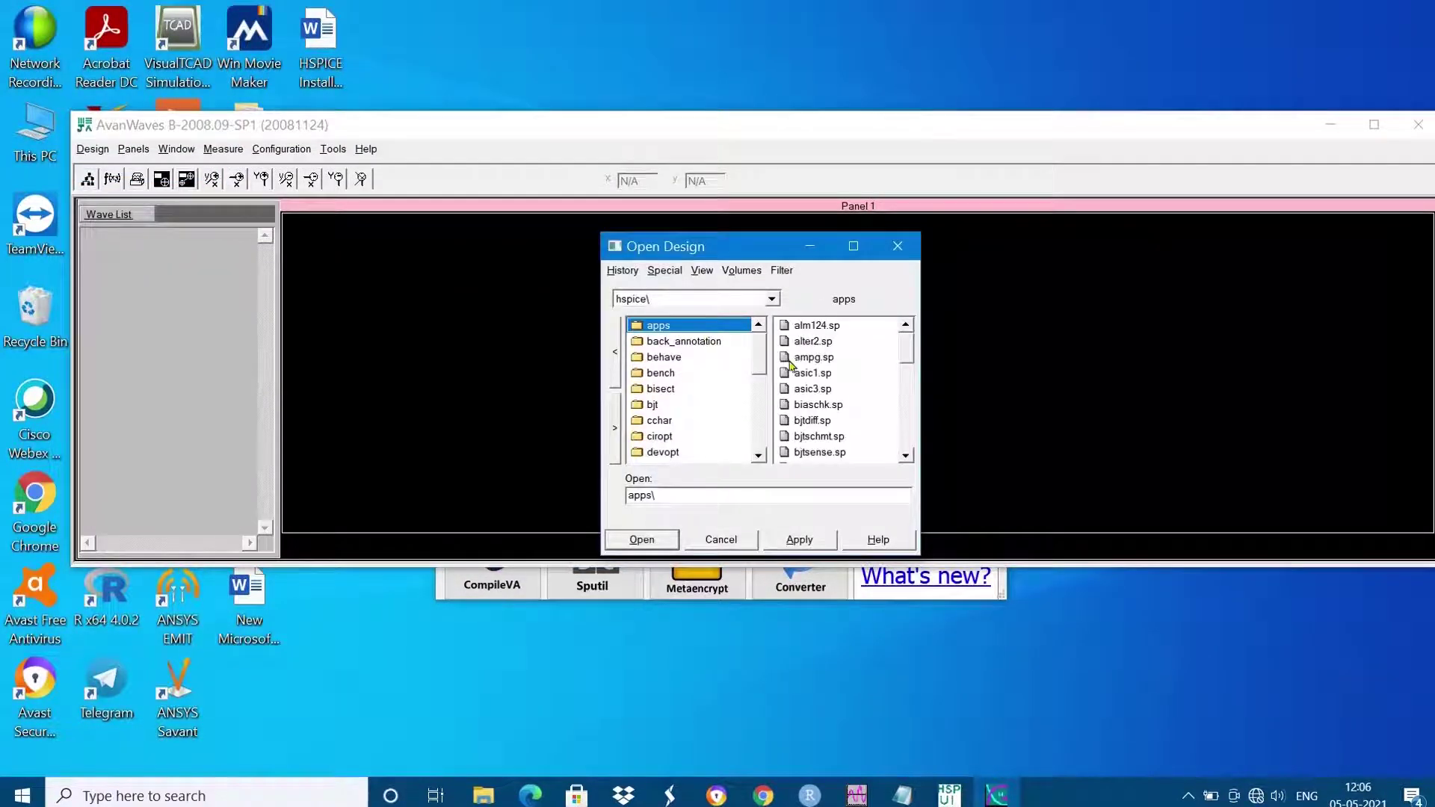
{"action": "left_click_drag", "start_coordinate": [906, 357], "coordinate": [907, 401]}
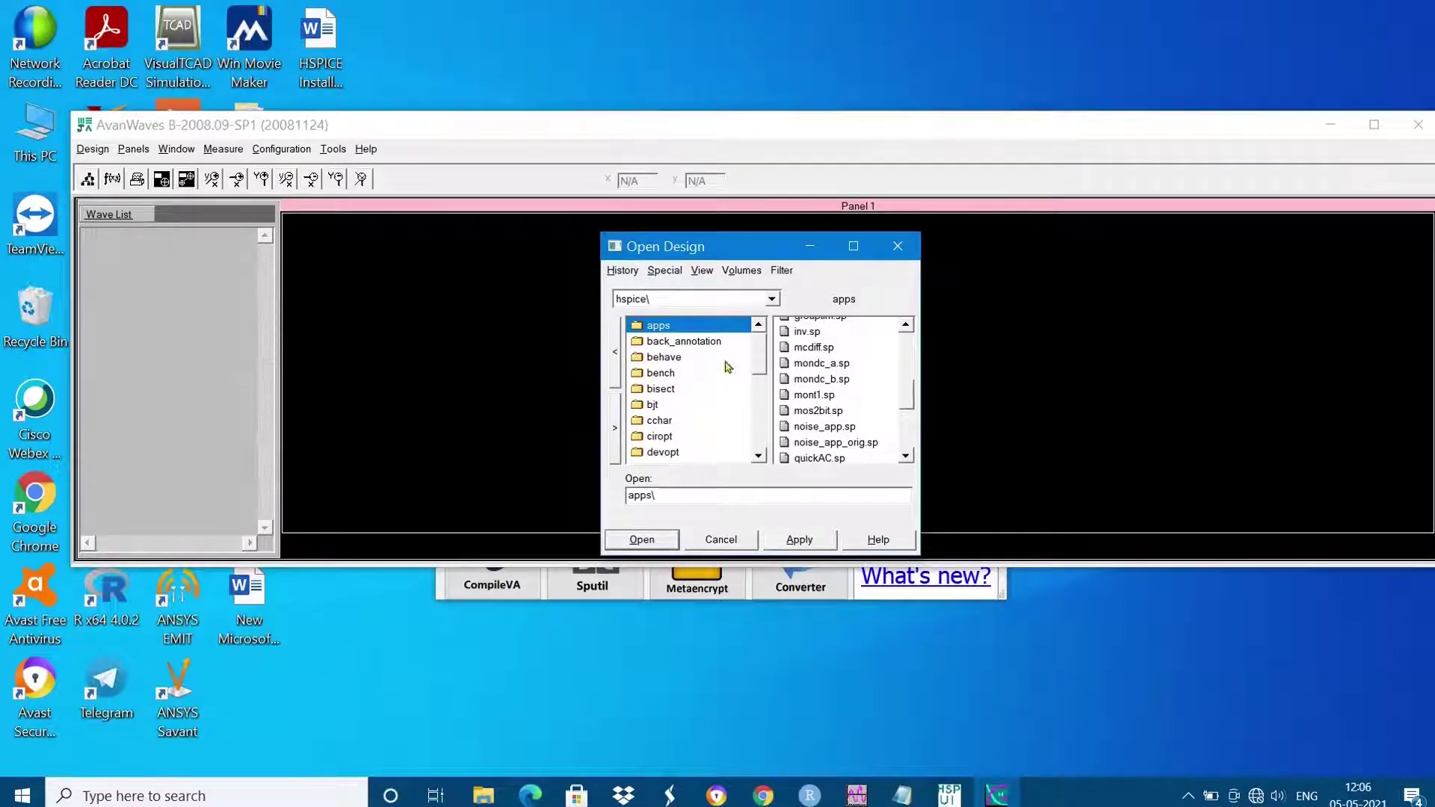
{"action": "left_click_drag", "start_coordinate": [759, 363], "coordinate": [762, 396]}
{"action": "left_click", "coordinate": [639, 376]}
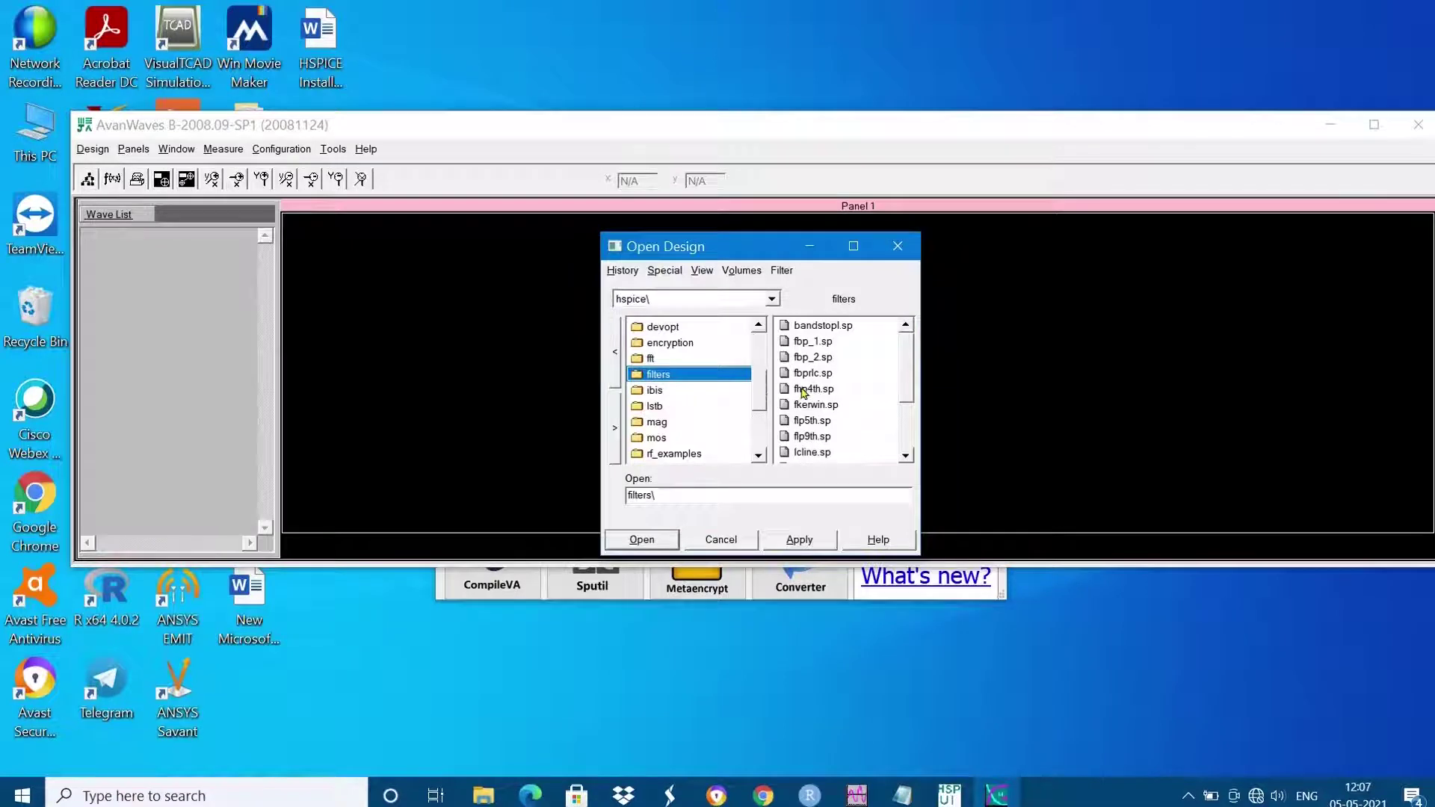
{"action": "left_click_drag", "start_coordinate": [905, 382], "coordinate": [907, 425]}
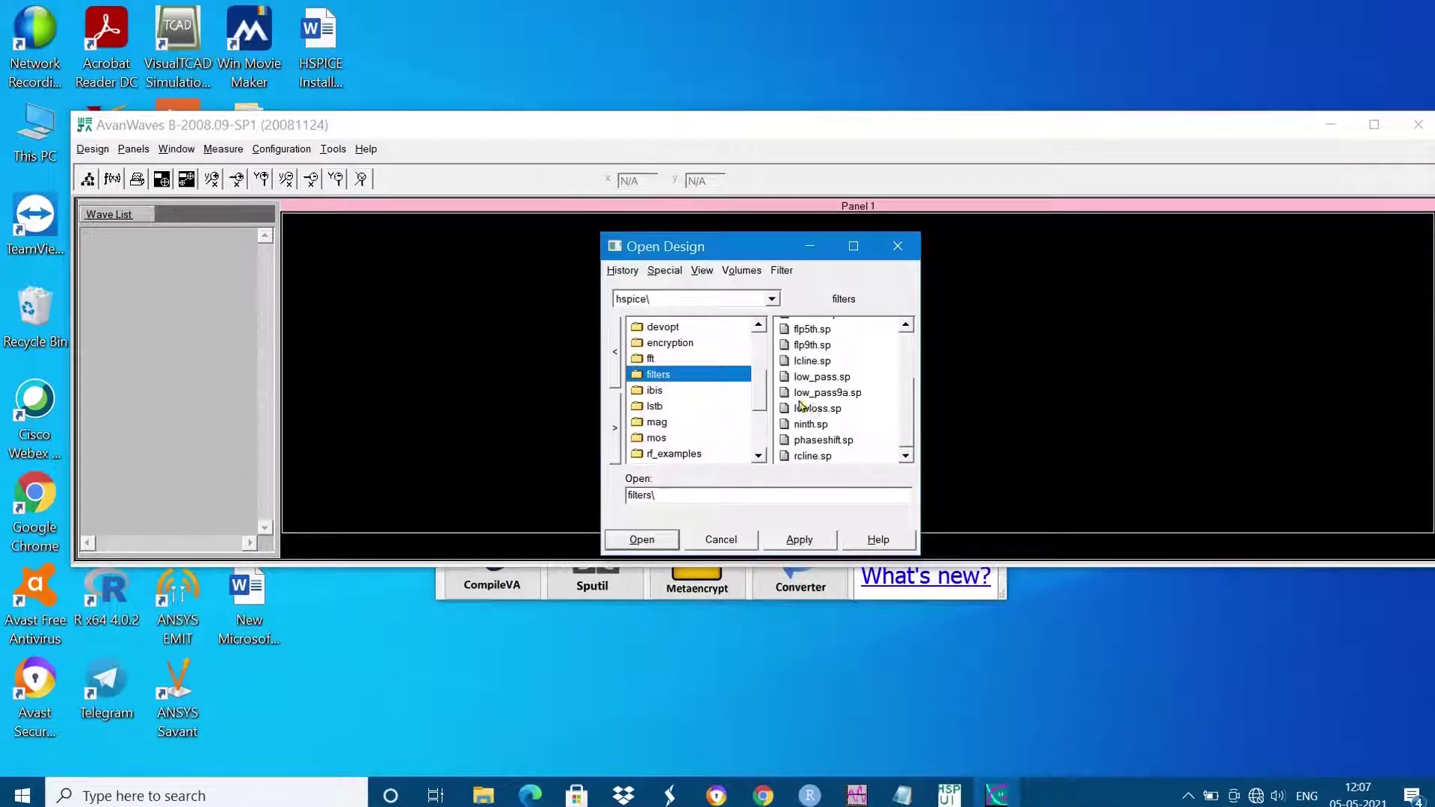
{"action": "left_click", "coordinate": [842, 378]}
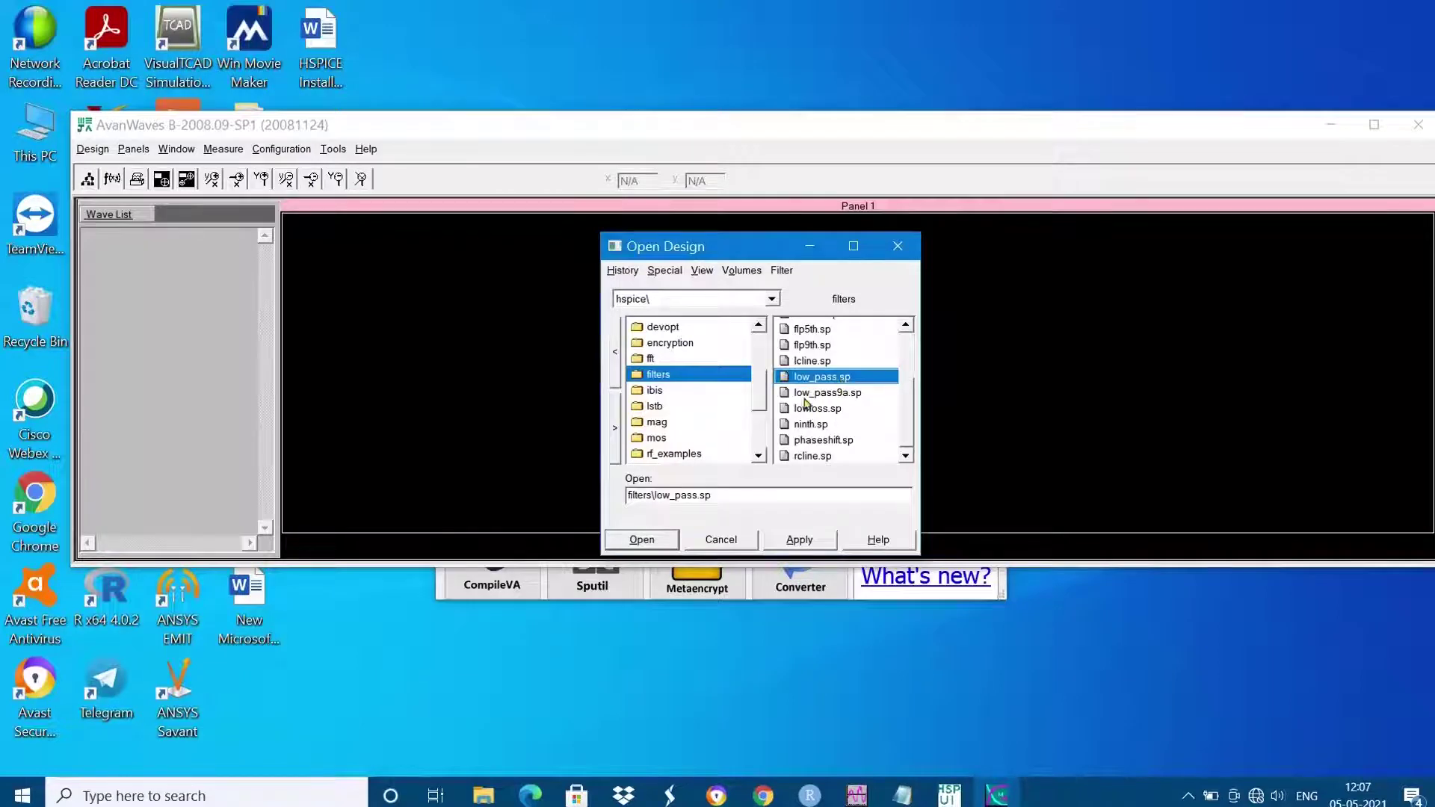
{"action": "left_click", "coordinate": [793, 540]}
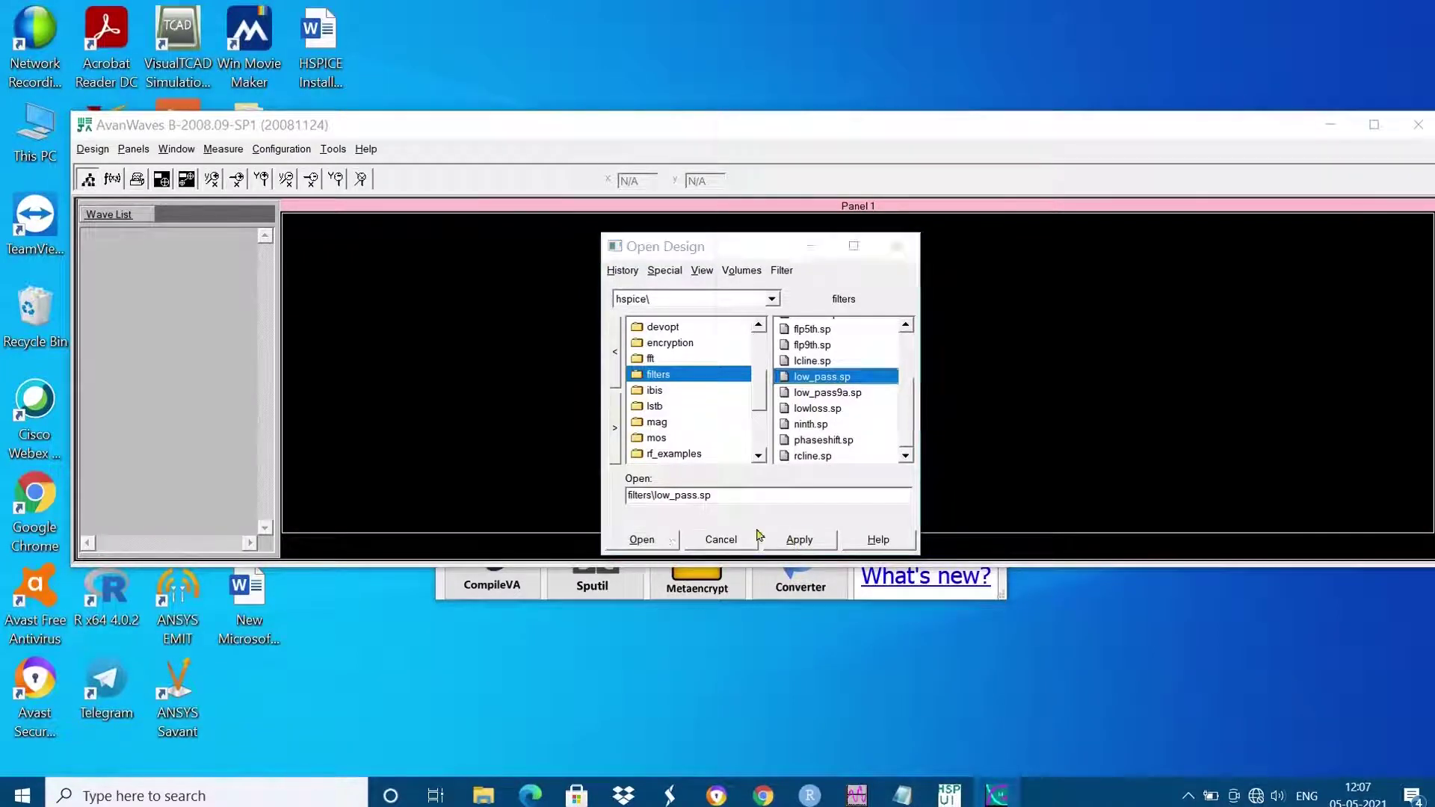
{"action": "left_click", "coordinate": [760, 441]}
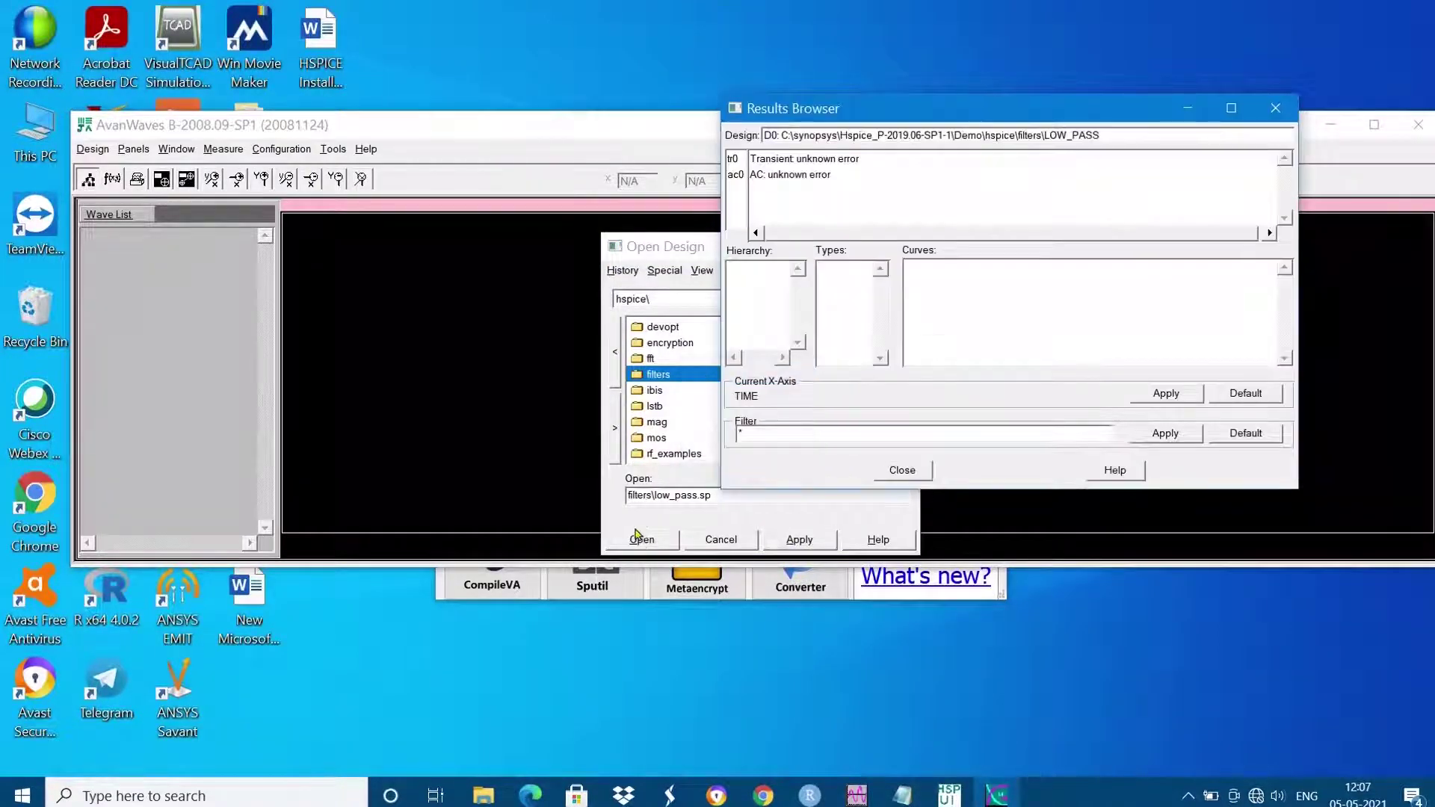
Inspect the transient and AC results of the low_pass design, try opening it once more, and close AvanWaves
{"action": "left_click", "coordinate": [781, 159]}
{"action": "left_click", "coordinate": [786, 174]}
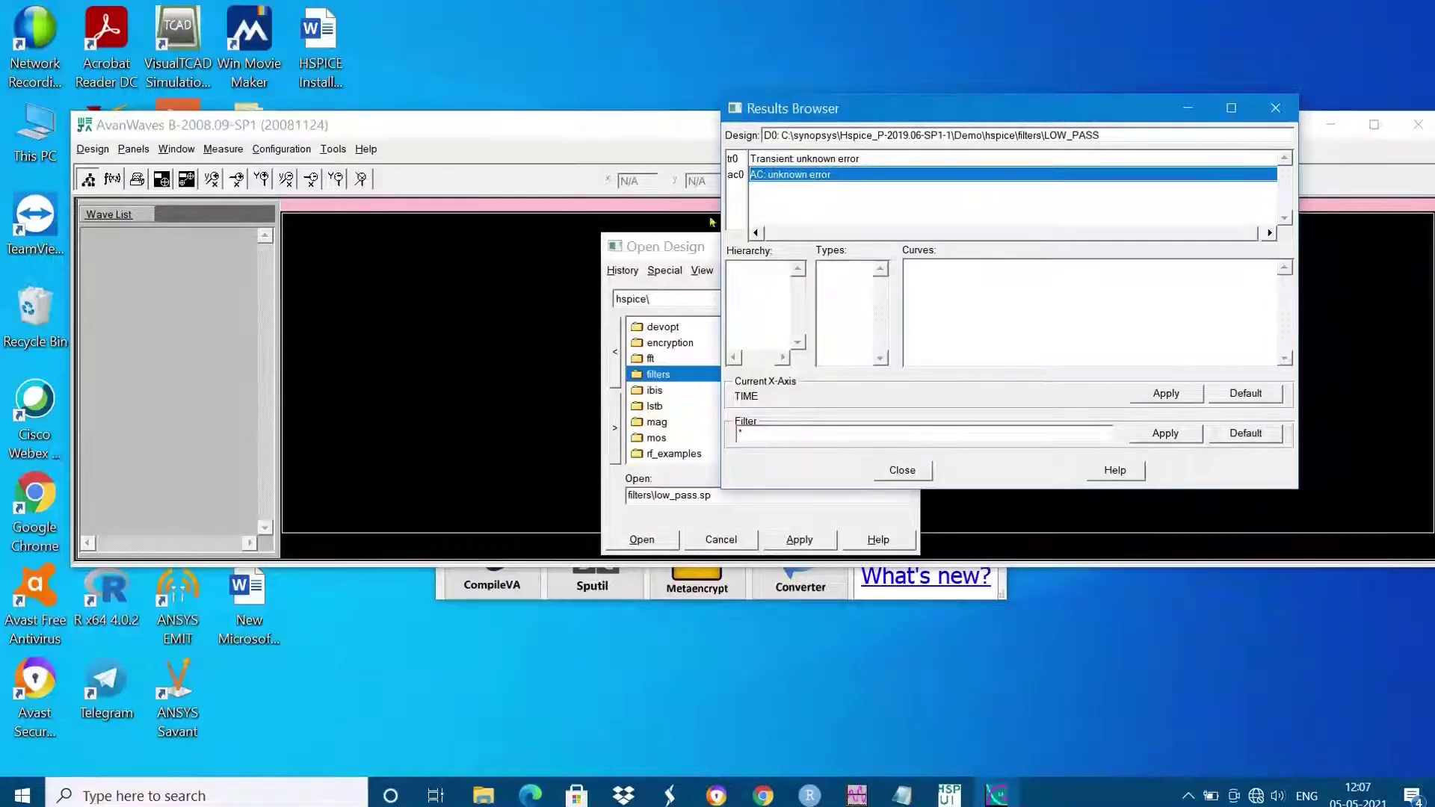
{"action": "left_click", "coordinate": [641, 539]}
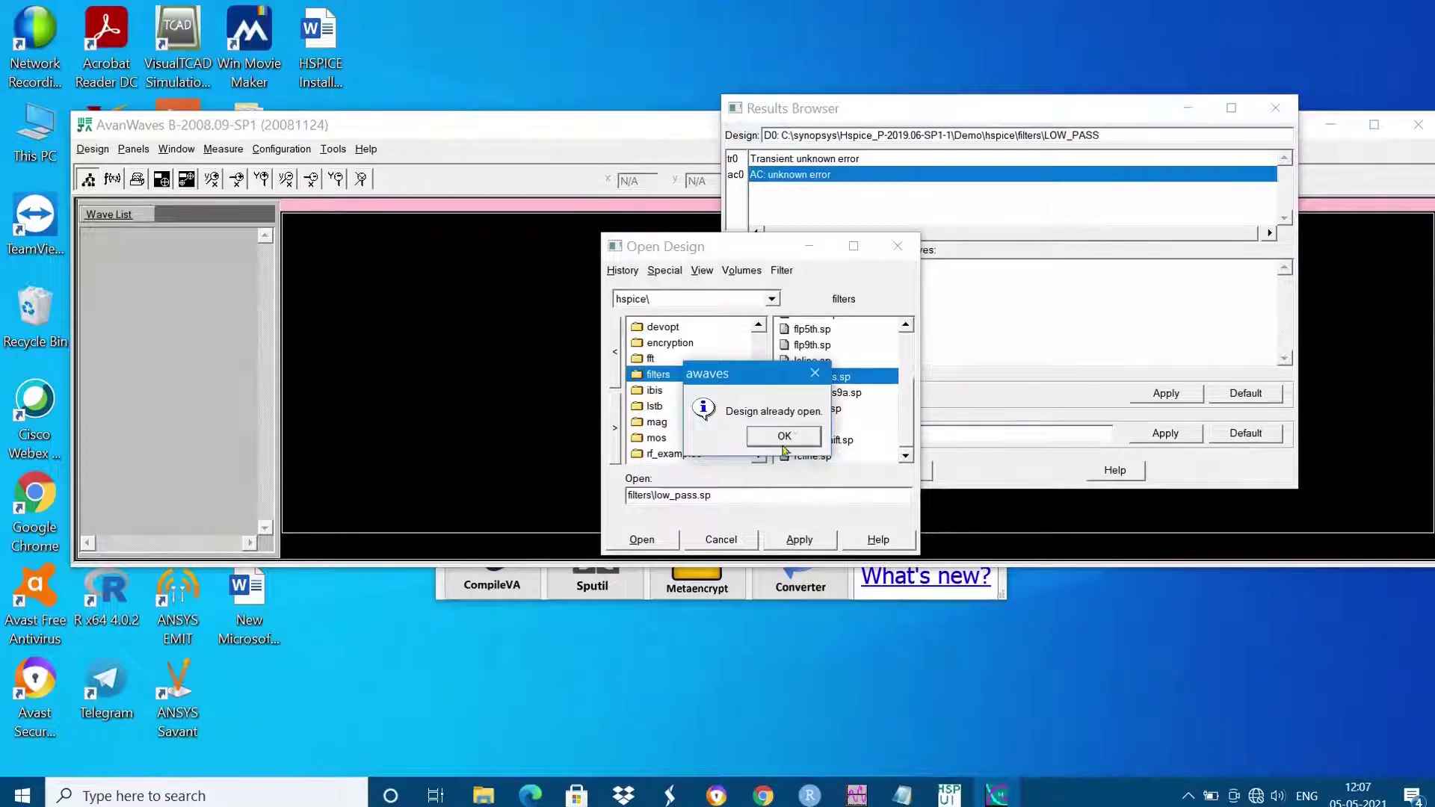
{"action": "left_click", "coordinate": [790, 432]}
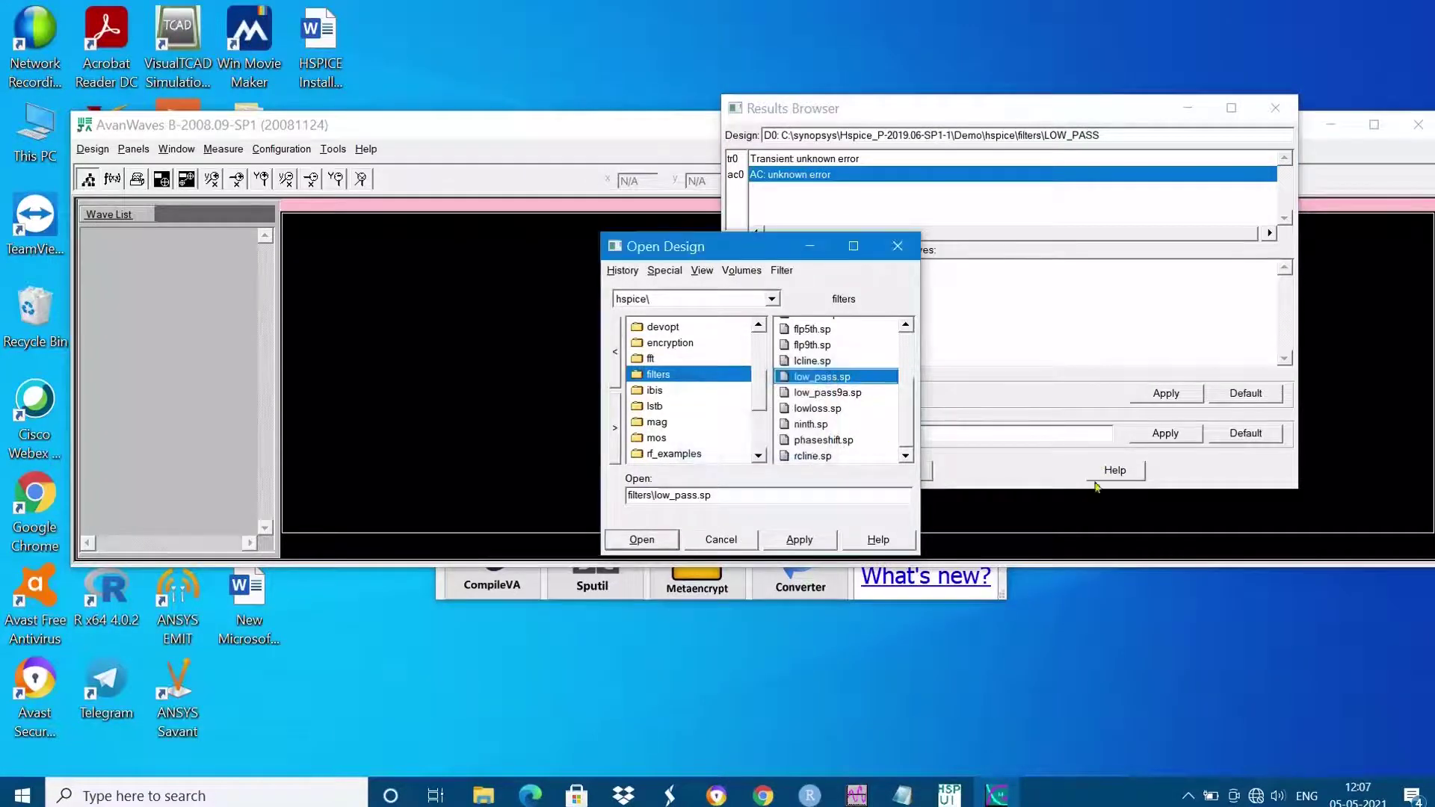
{"action": "left_click", "coordinate": [719, 541]}
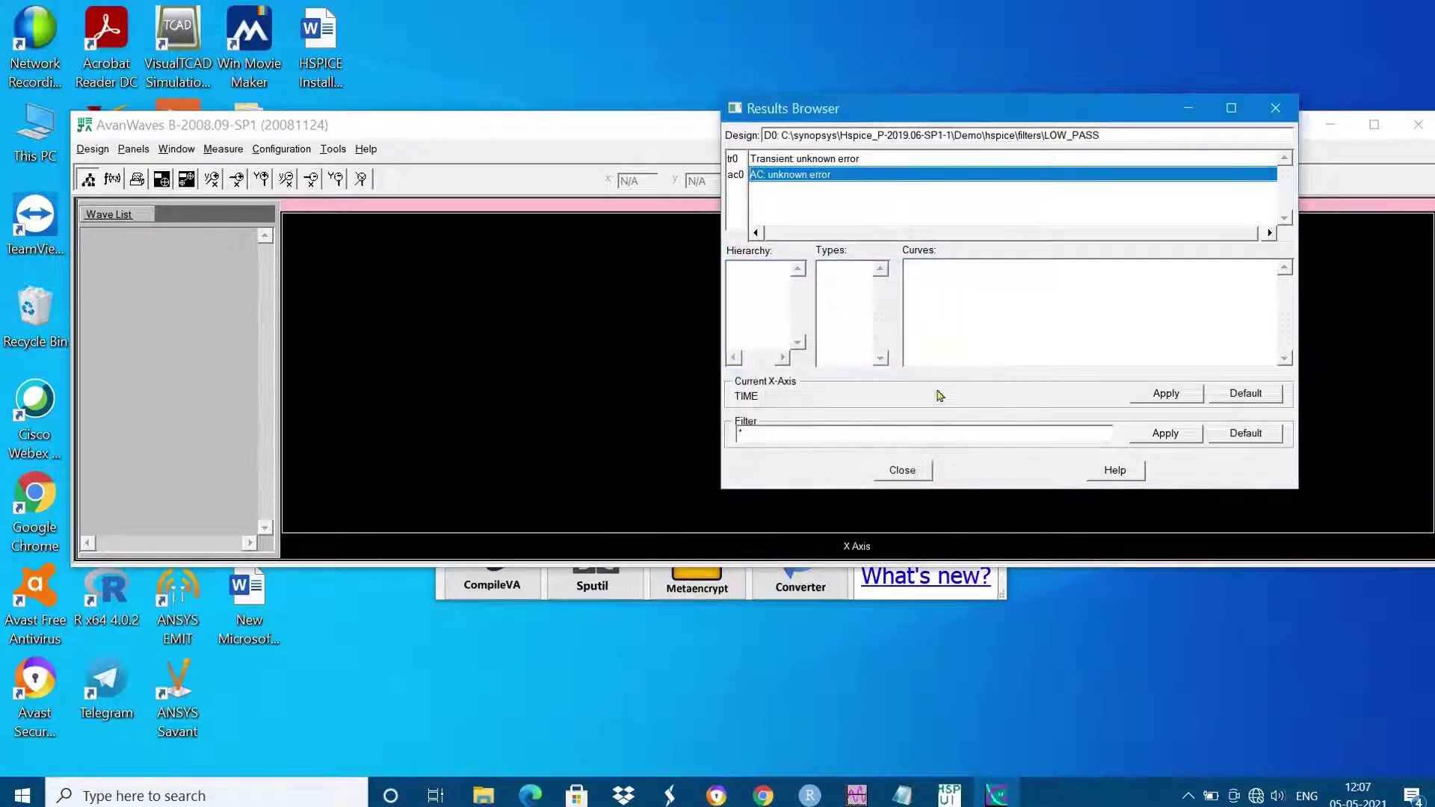
{"action": "left_click", "coordinate": [1275, 107]}
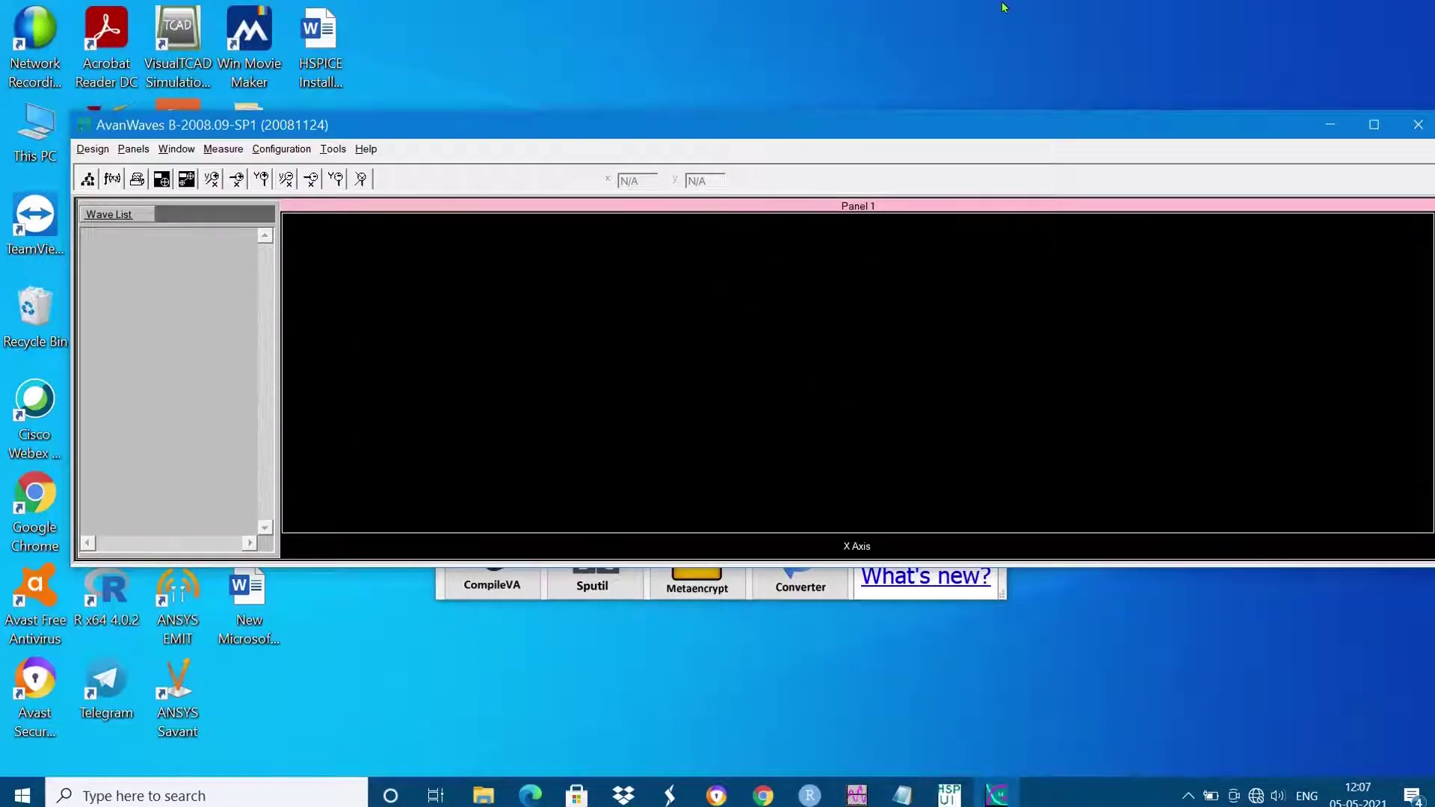
{"action": "left_click_drag", "start_coordinate": [1405, 112], "coordinate": [1405, 132]}
{"action": "left_click", "coordinate": [1405, 133]}
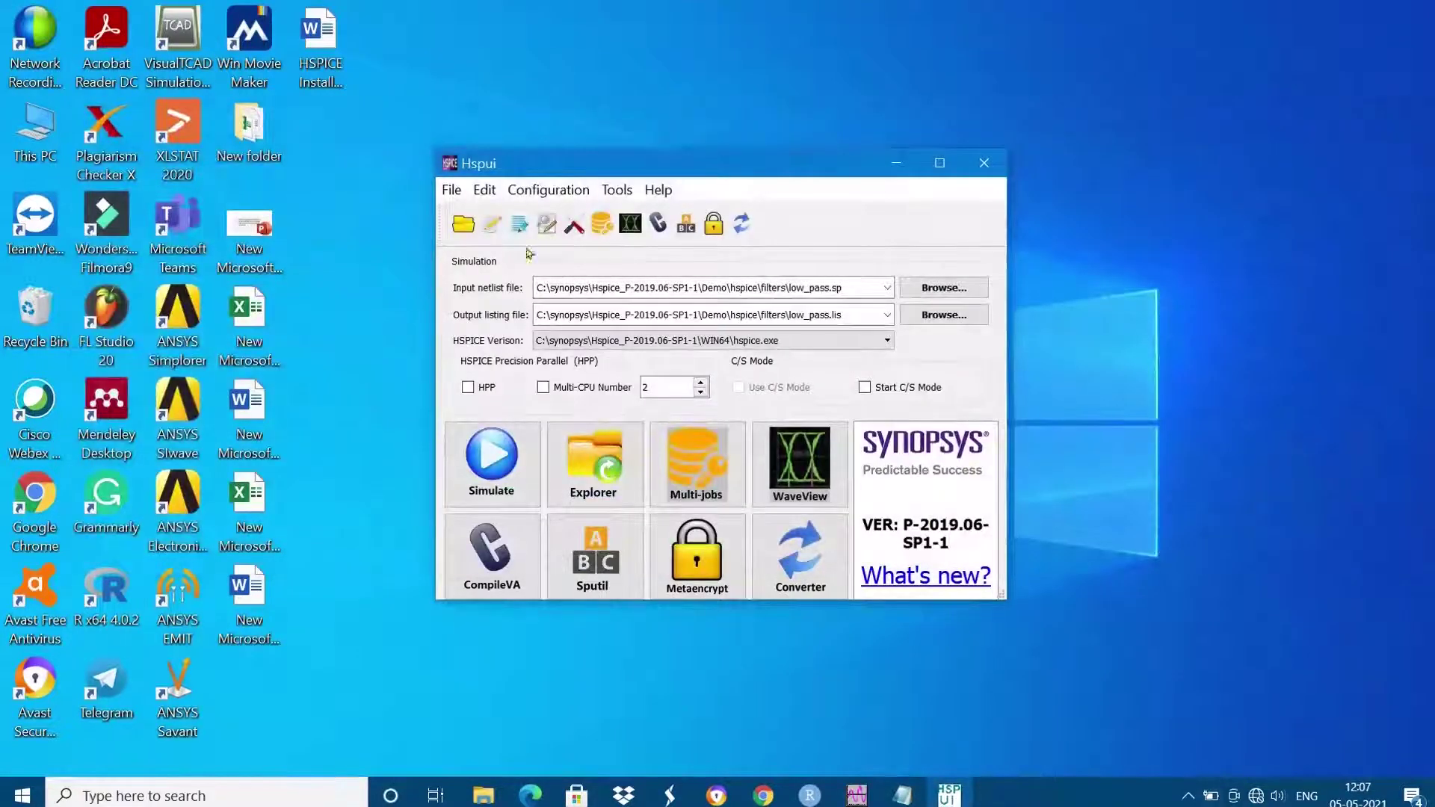
Set the HSPICE version to C:\synopsys\Hspice_J-2014.09-SP2-2\WIN64\hspice.exe
{"action": "left_click", "coordinate": [873, 342]}
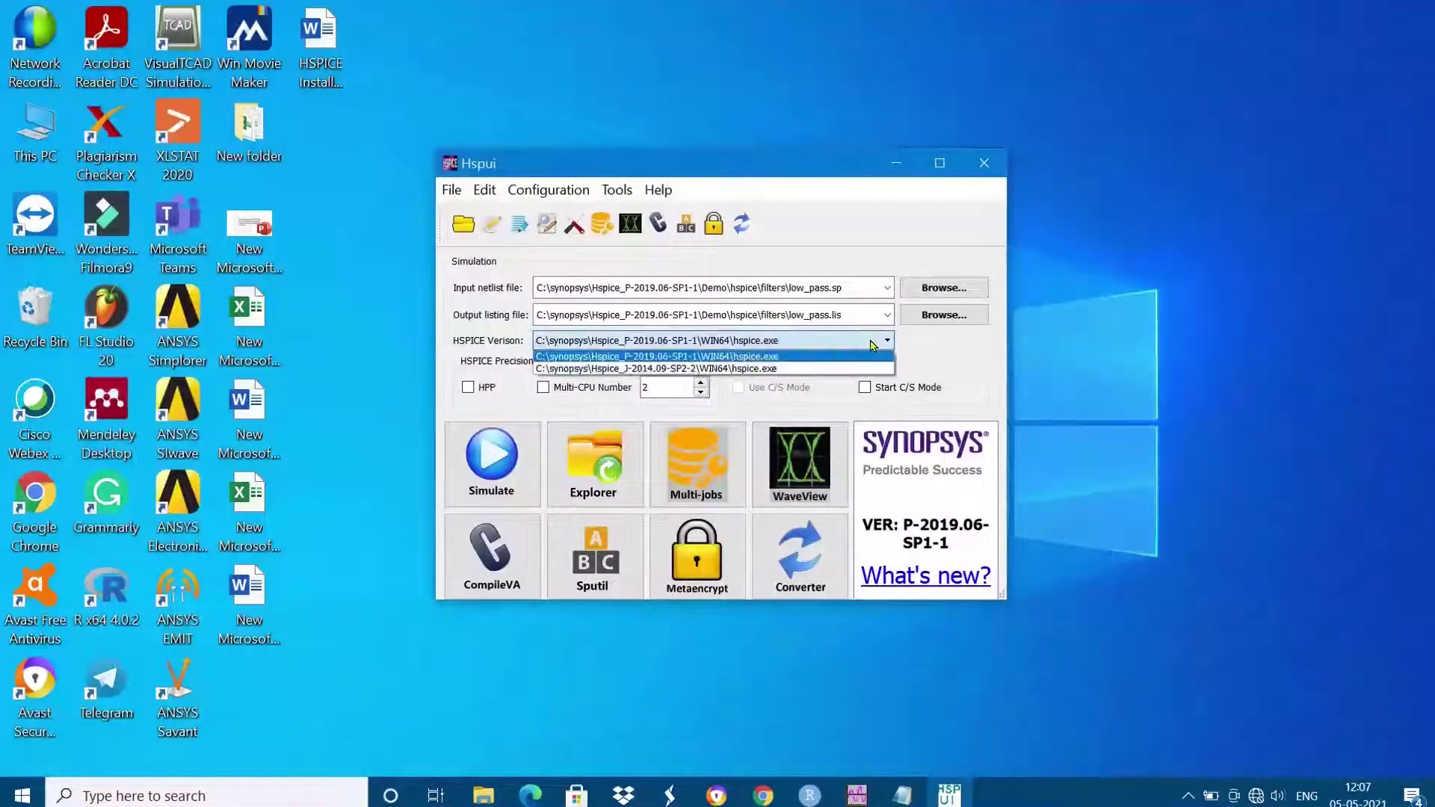
{"action": "left_click", "coordinate": [866, 366]}
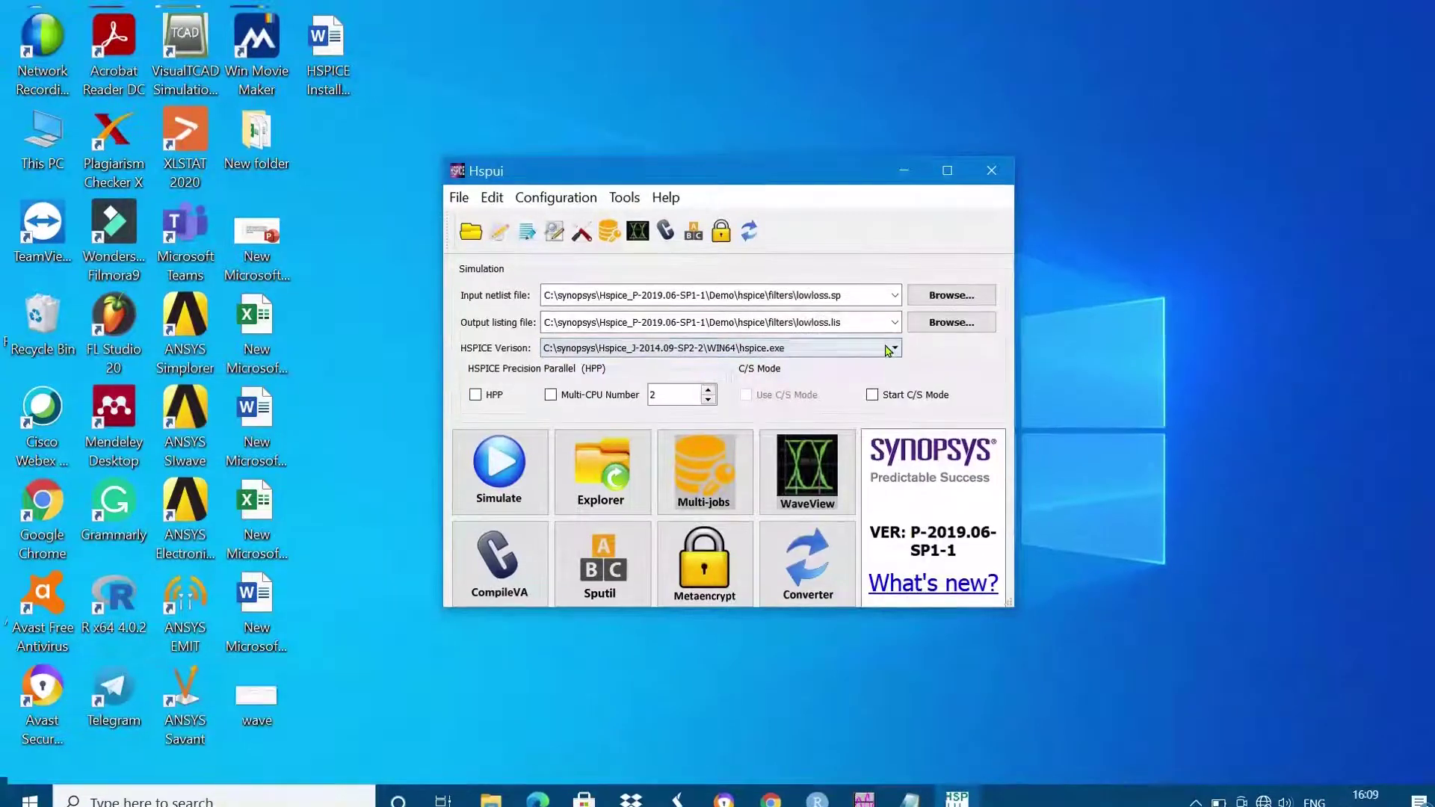
{"action": "left_click", "coordinate": [836, 340]}
{"action": "left_click", "coordinate": [835, 359]}
{"action": "left_click", "coordinate": [777, 348]}
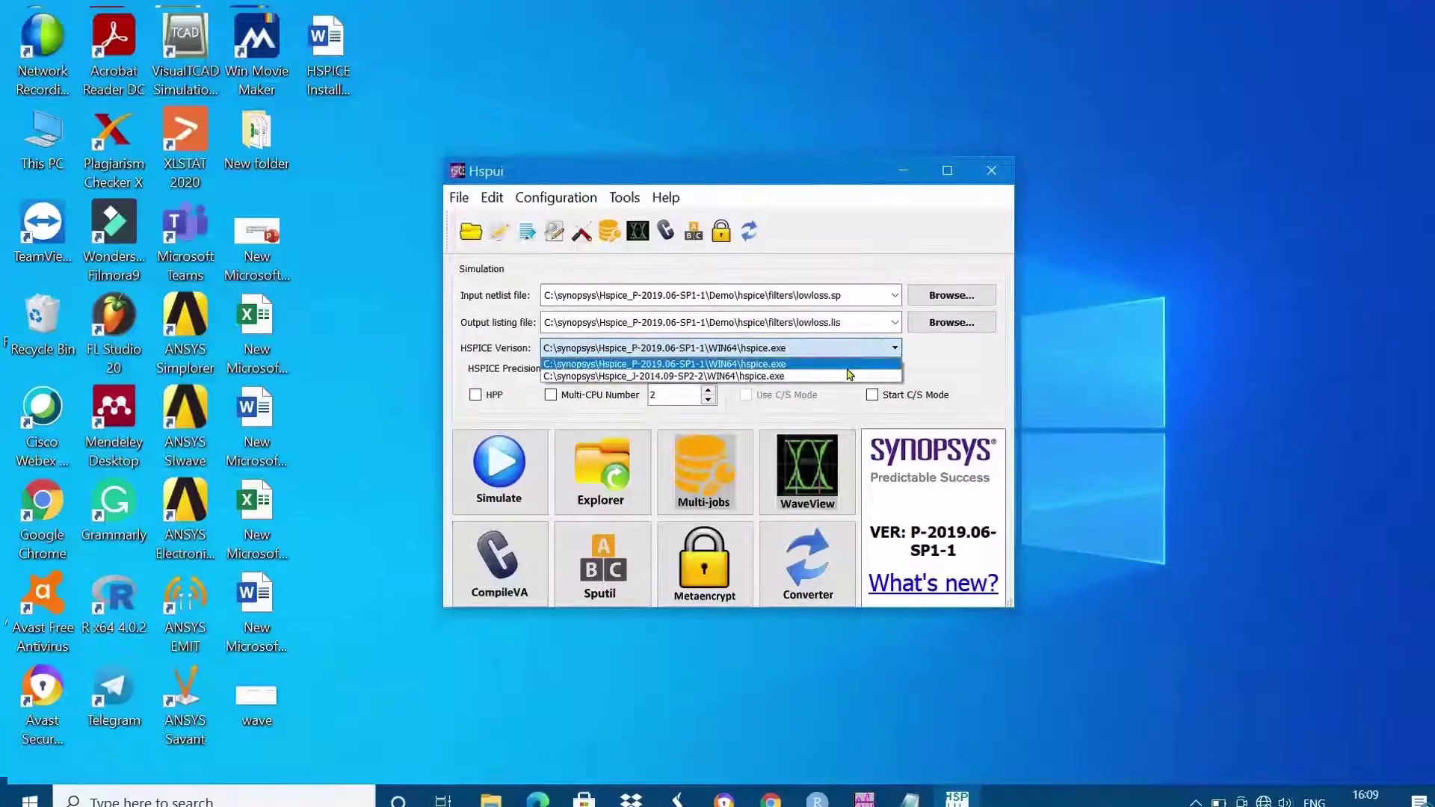
{"action": "left_click", "coordinate": [643, 374]}
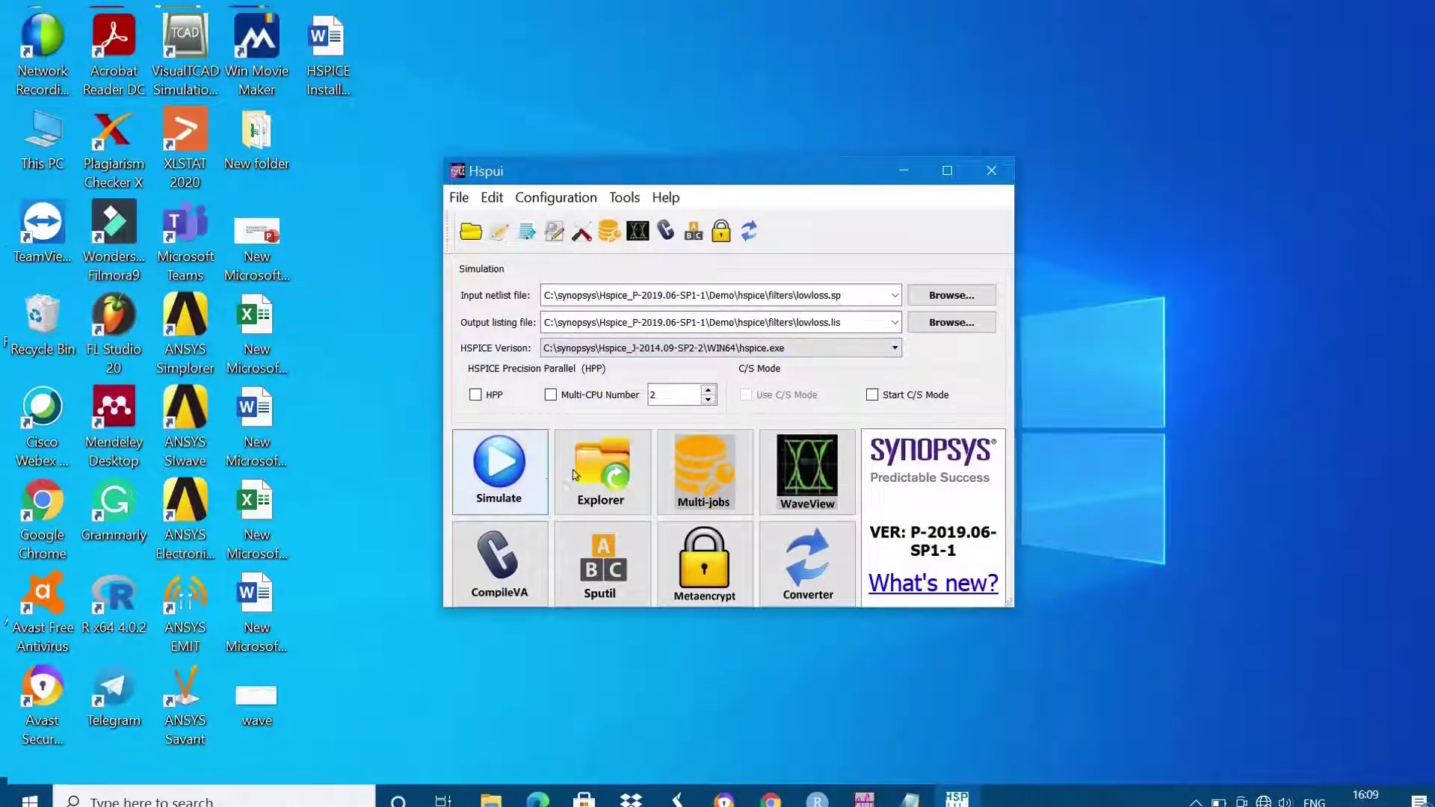
Load lowloss.sp from the Demo\hspice\filters folder as the input netlist file
{"action": "left_click", "coordinate": [954, 301]}
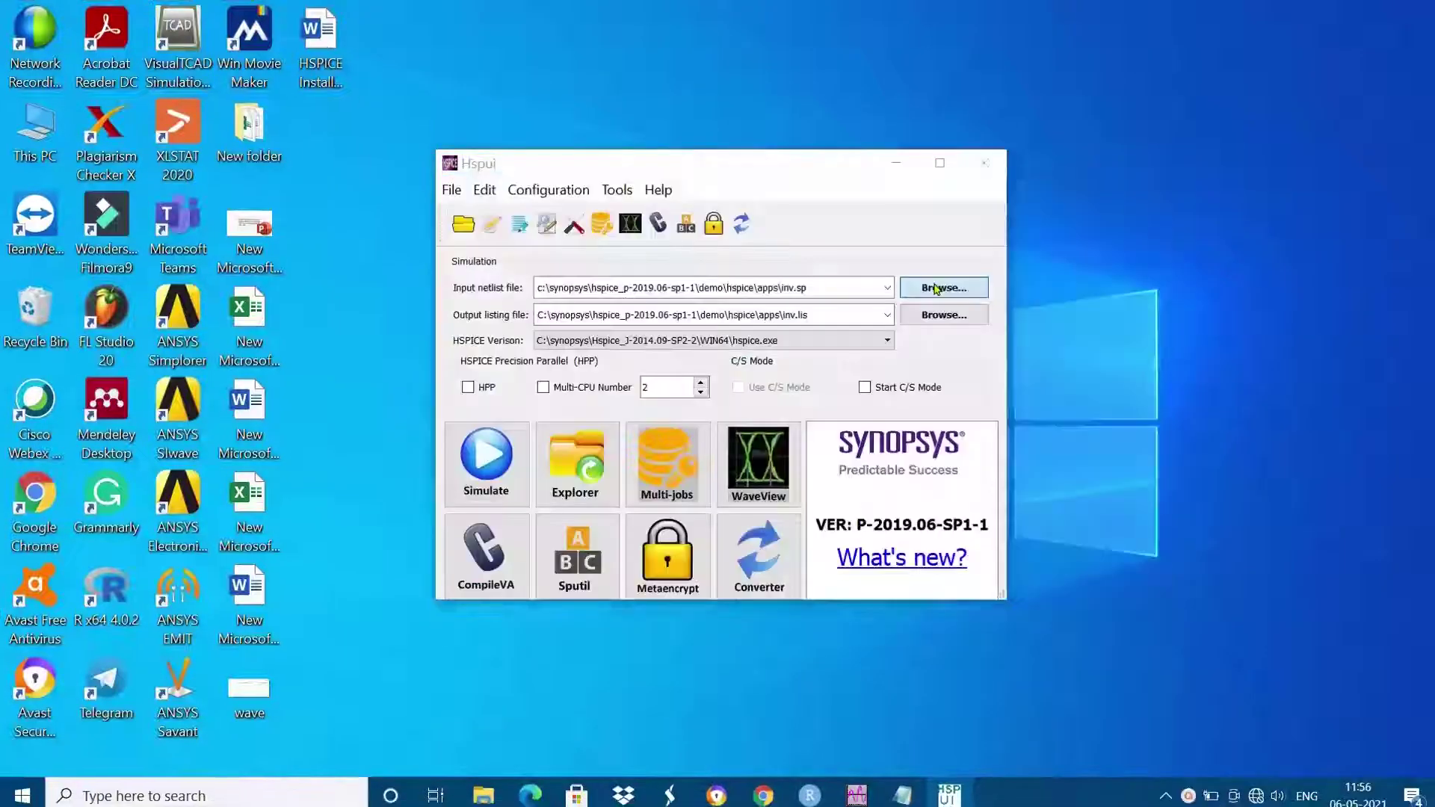
{"action": "left_click", "coordinate": [945, 292]}
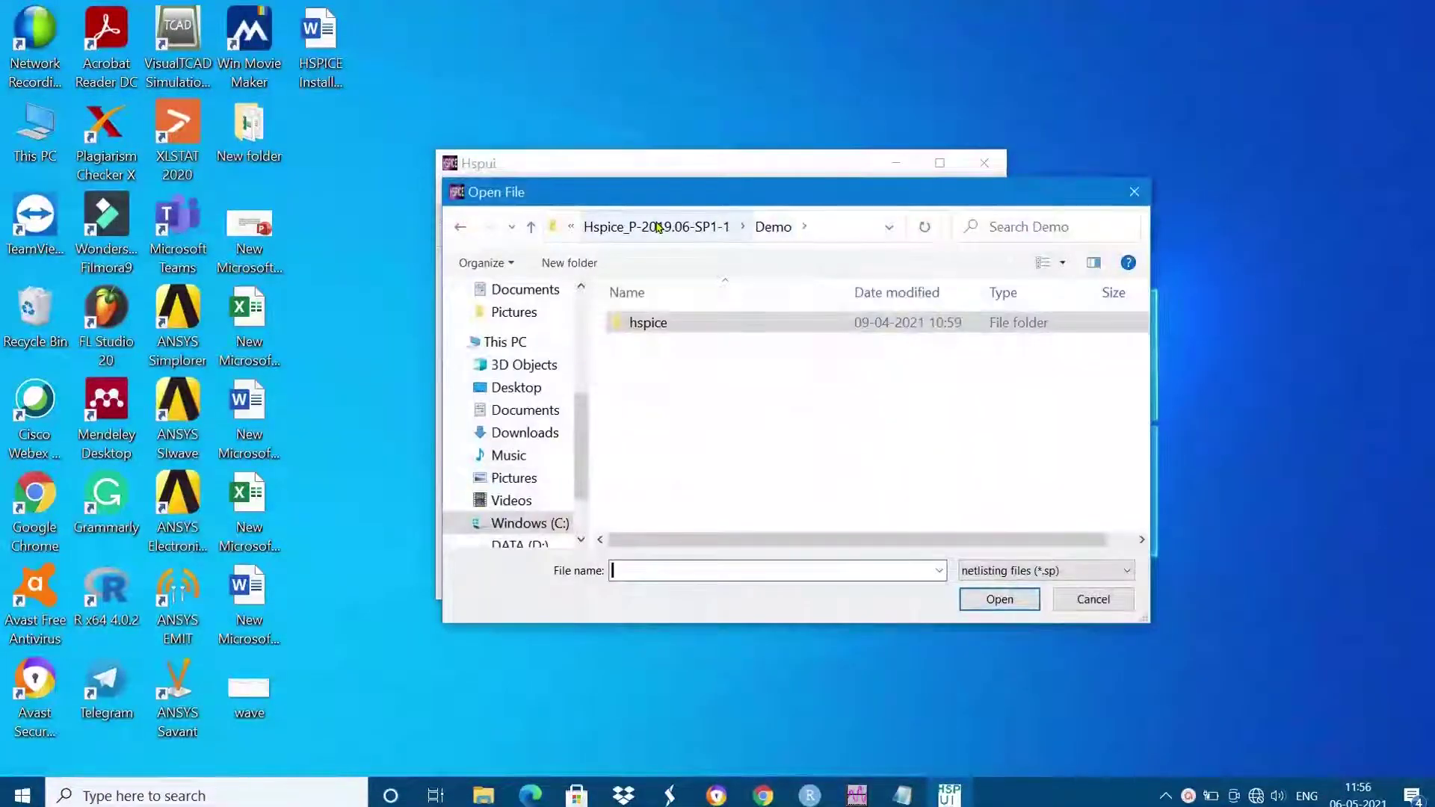
{"action": "double_click", "coordinate": [657, 322]}
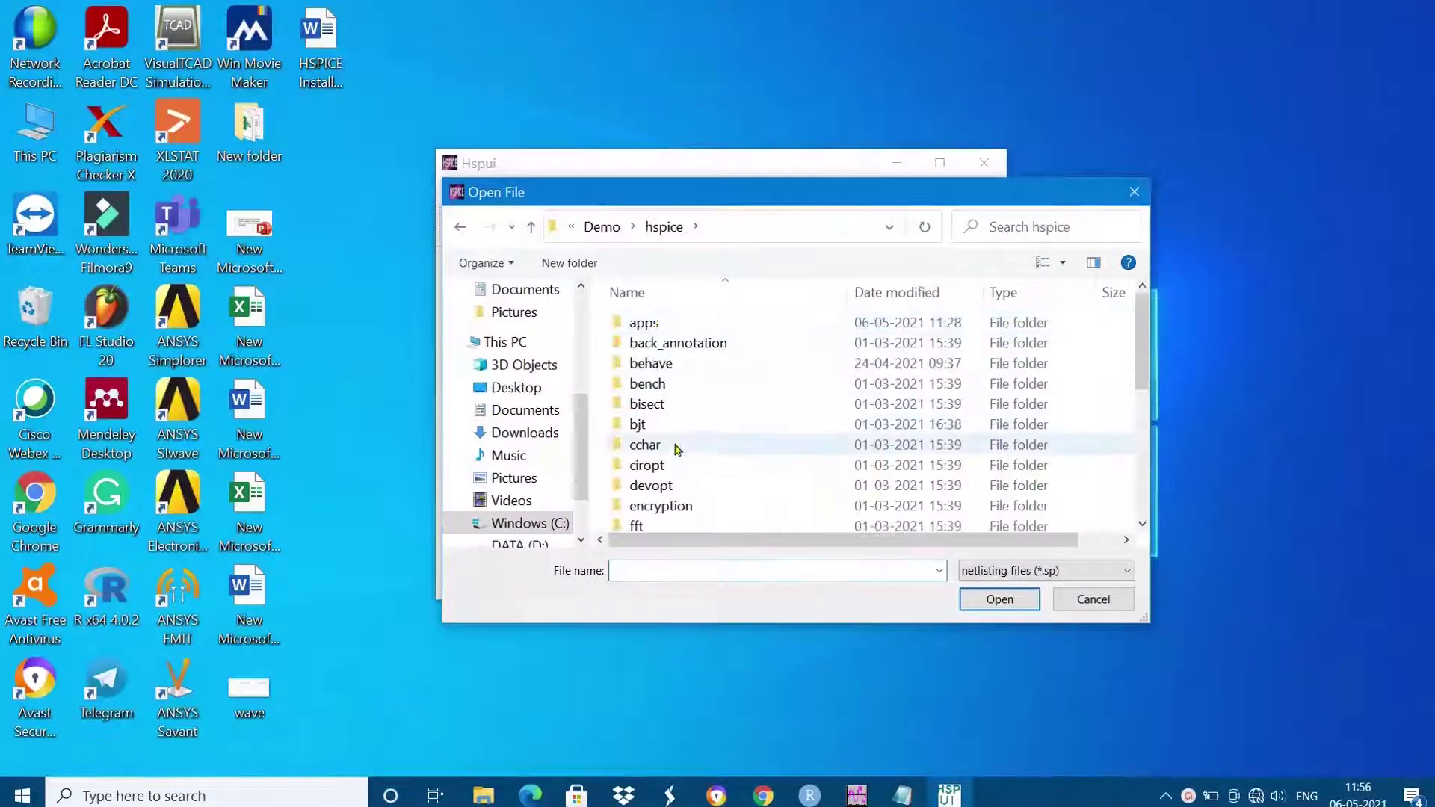
{"action": "scroll", "coordinate": [676, 452], "scroll_direction": "down", "scroll_amount": 1}
{"action": "double_click", "coordinate": [672, 502]}
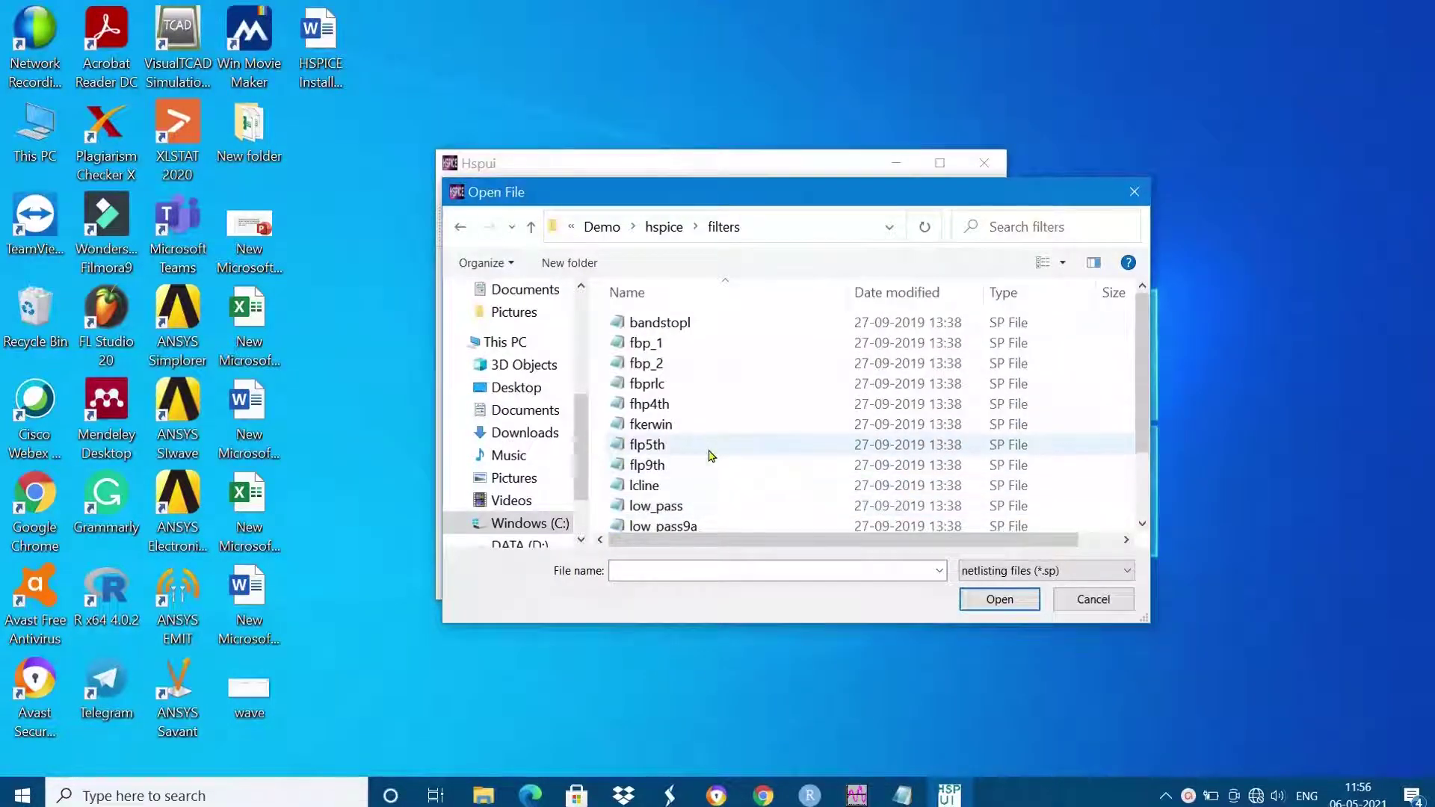
{"action": "scroll", "coordinate": [679, 503], "scroll_direction": "down", "scroll_amount": 1}
{"action": "left_click", "coordinate": [681, 507]}
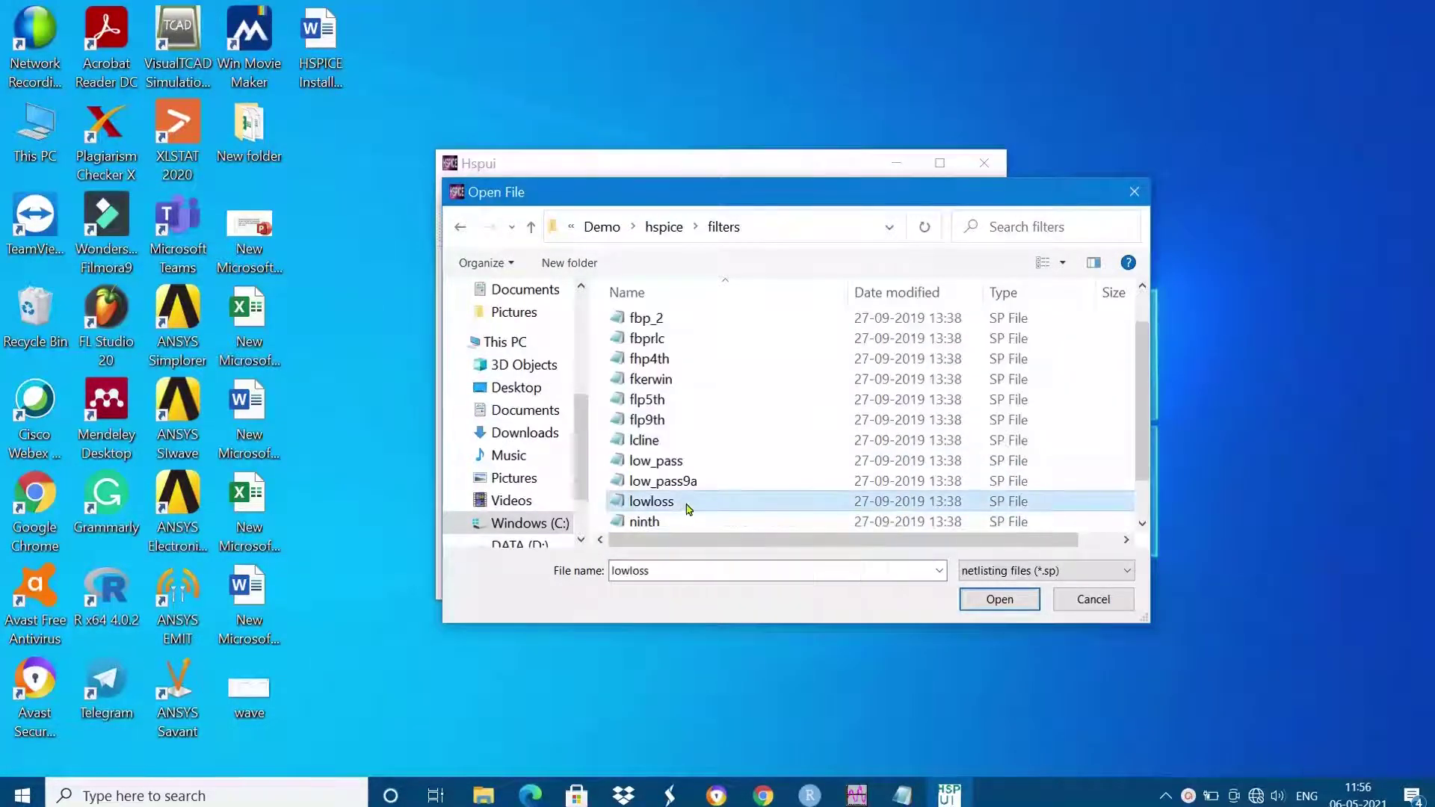
{"action": "left_click", "coordinate": [986, 600]}
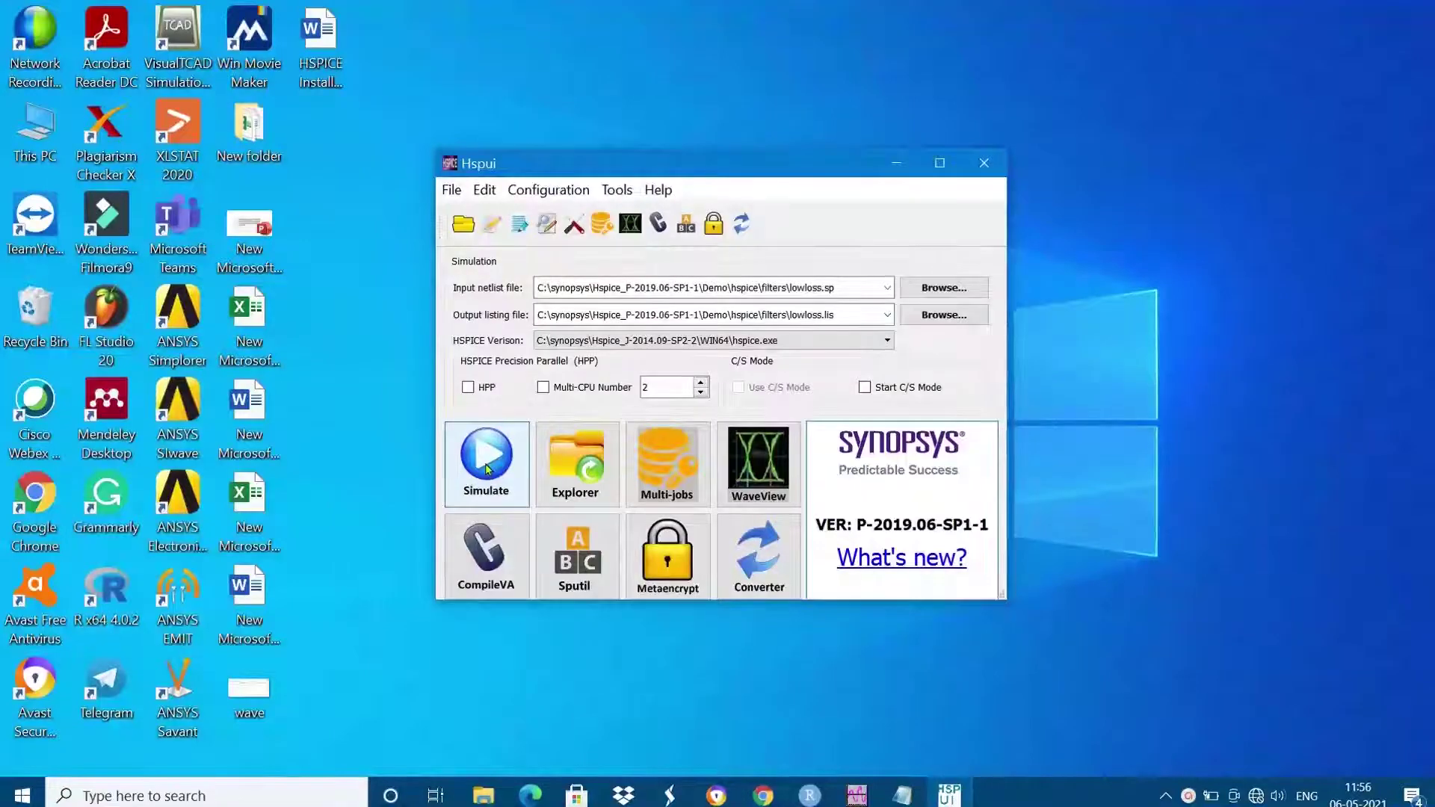
Simulate the lowloss netlist, review the job-concluded section of its output listing, and close the listing
{"action": "left_click", "coordinate": [518, 226]}
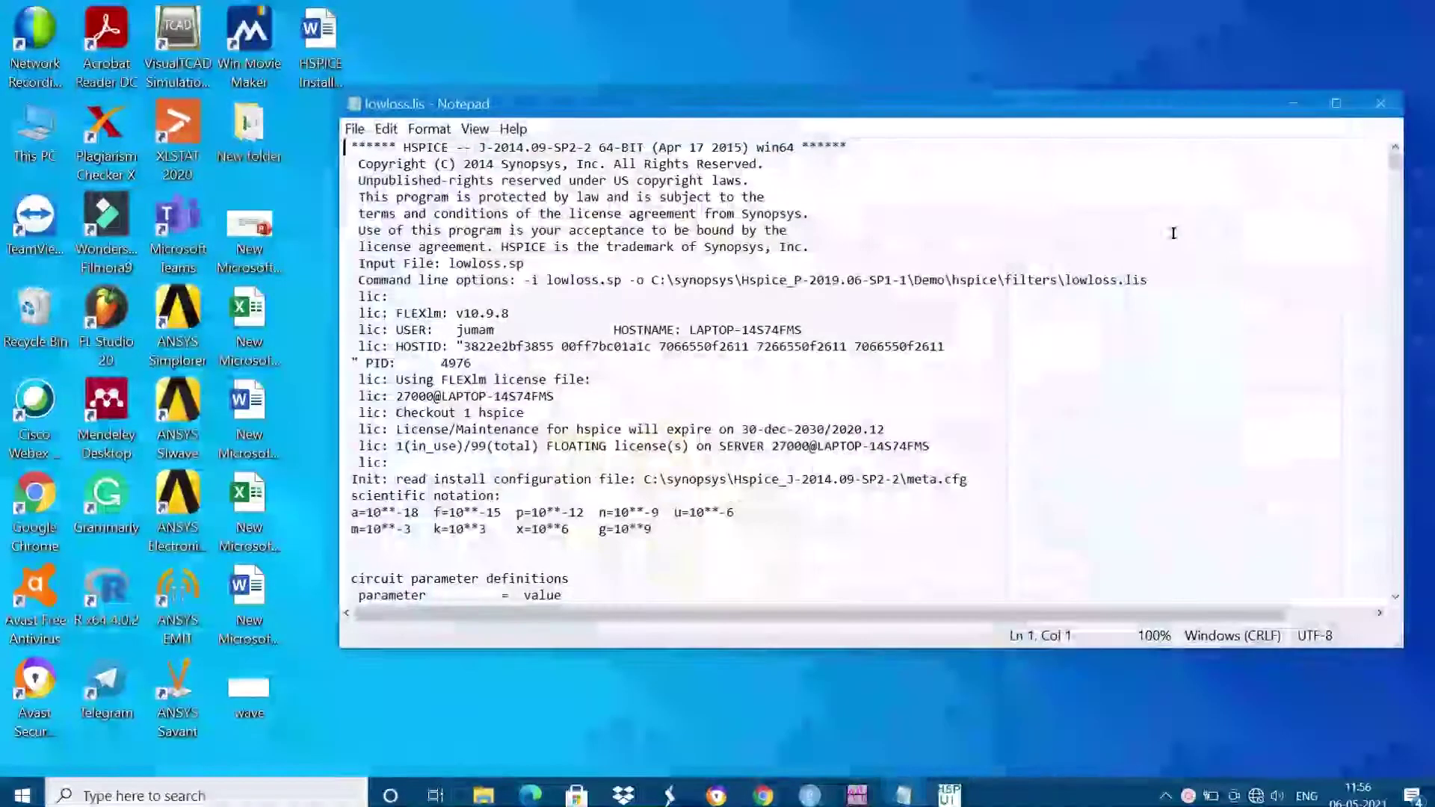
{"action": "left_click_drag", "start_coordinate": [1395, 154], "coordinate": [1394, 578]}
{"action": "scroll", "coordinate": [994, 478], "scroll_direction": "up", "scroll_amount": 6}
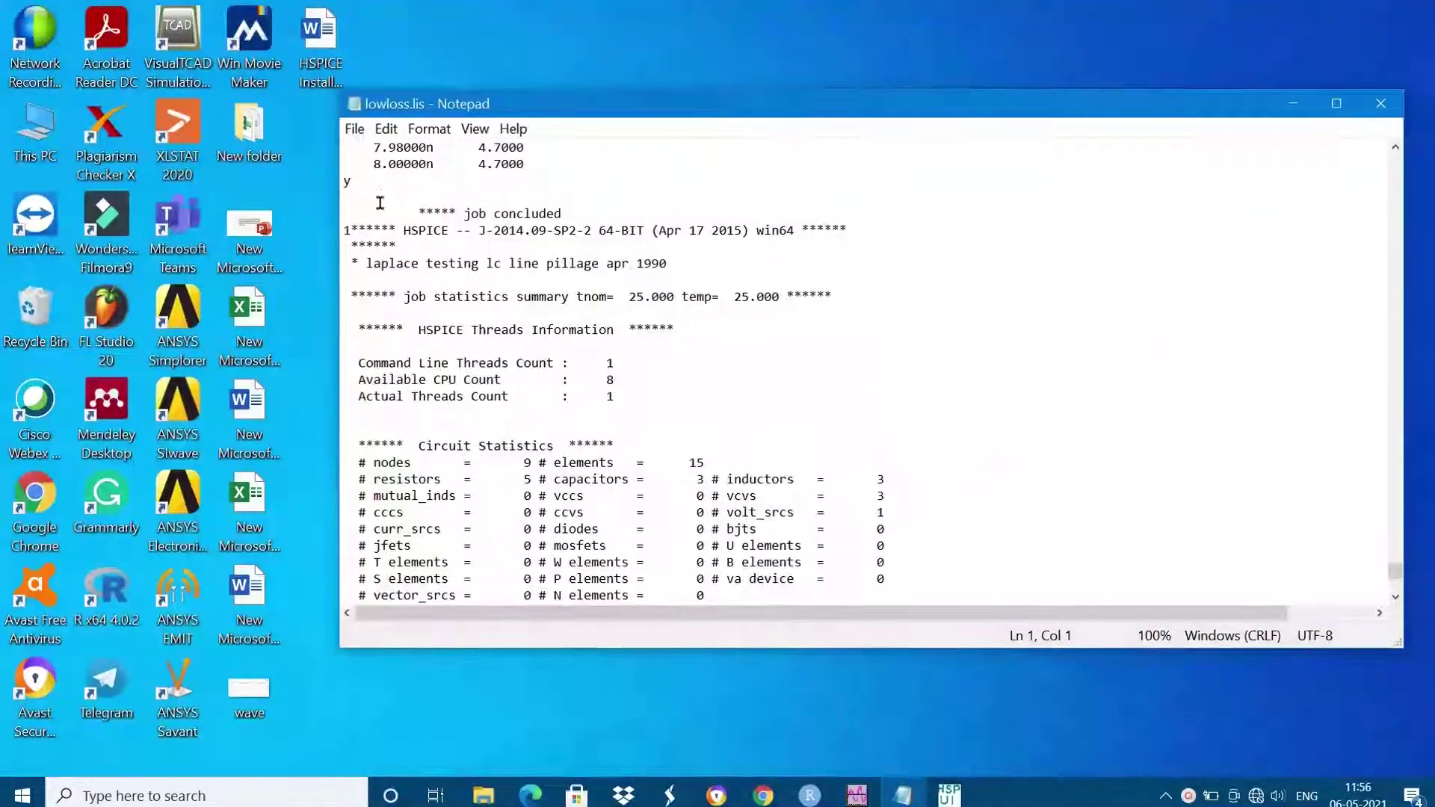
{"action": "left_click_drag", "start_coordinate": [378, 199], "coordinate": [777, 356]}
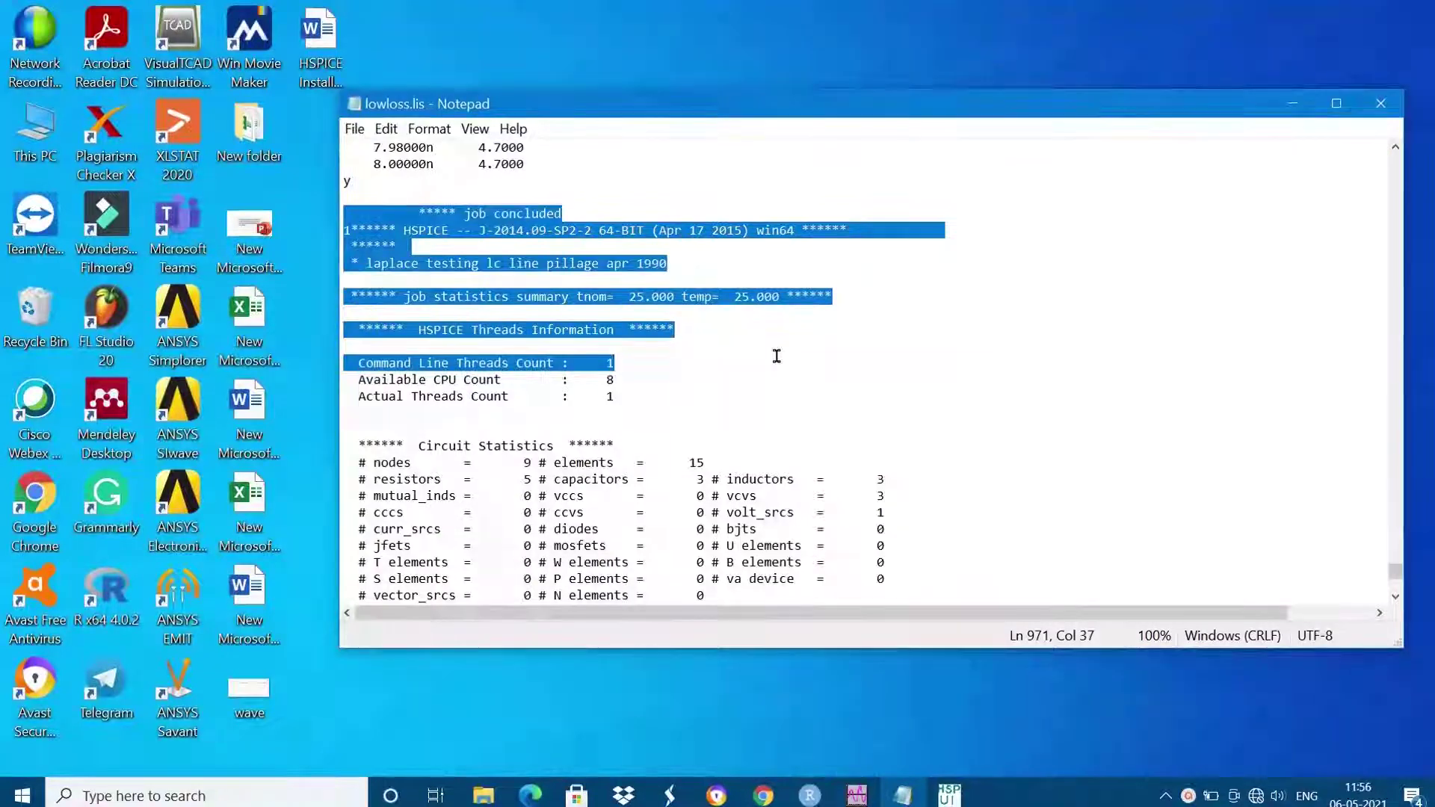
{"action": "left_click", "coordinate": [724, 358]}
{"action": "scroll", "coordinate": [721, 358], "scroll_direction": "up", "scroll_amount": 5}
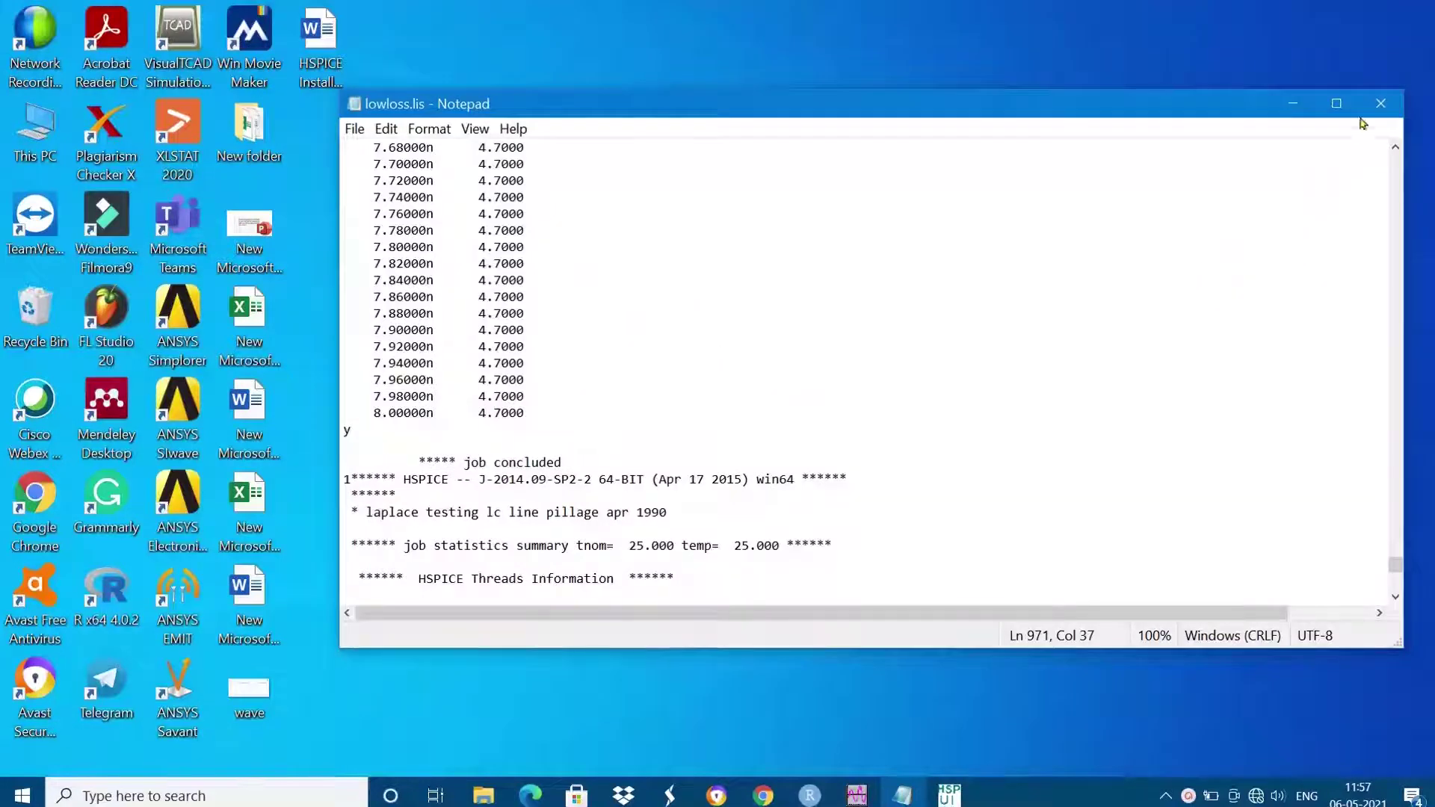
{"action": "left_click", "coordinate": [1380, 103]}
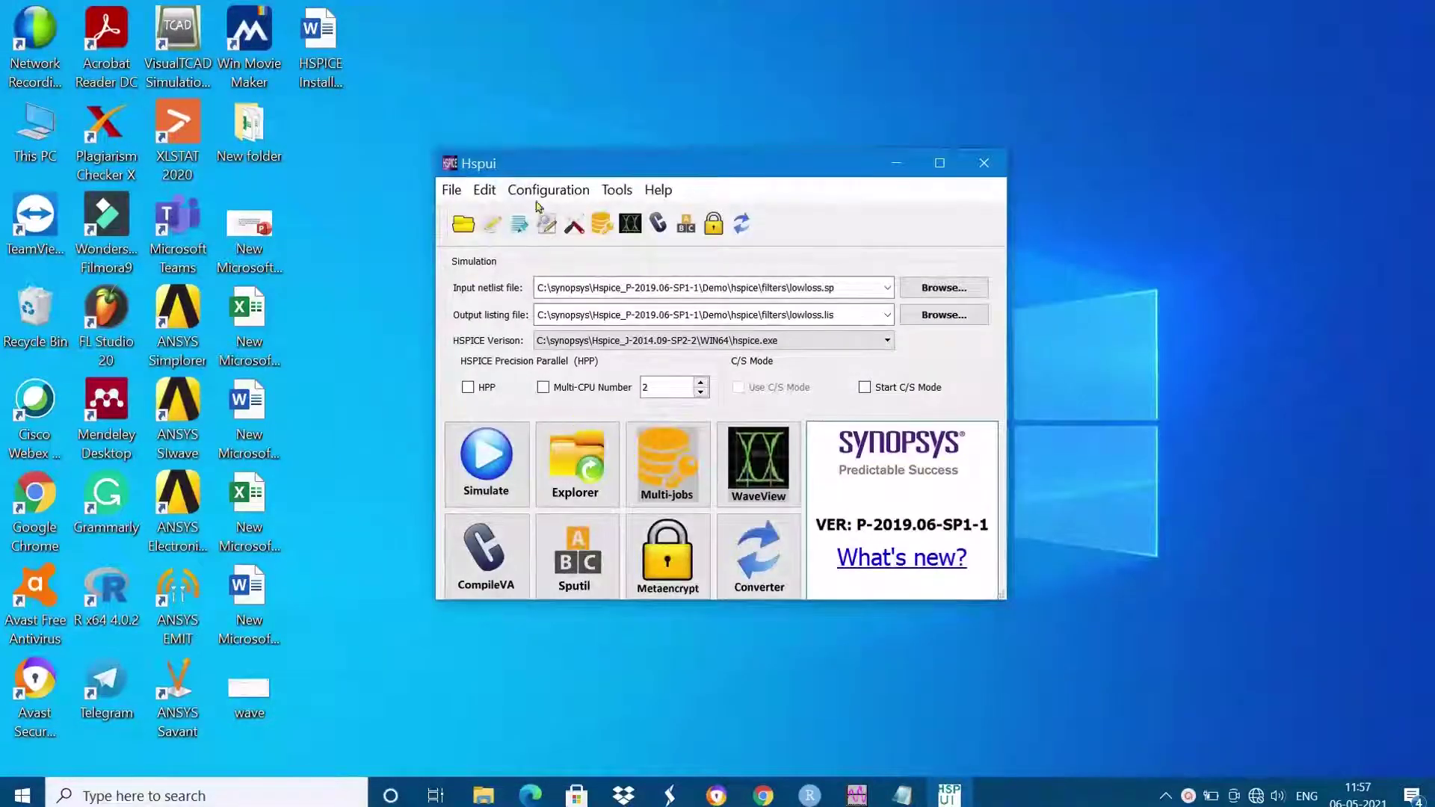
Check the default launch paths for HSPICE and WaveView in the configuration options
{"action": "left_click", "coordinate": [545, 190]}
{"action": "left_click", "coordinate": [550, 215]}
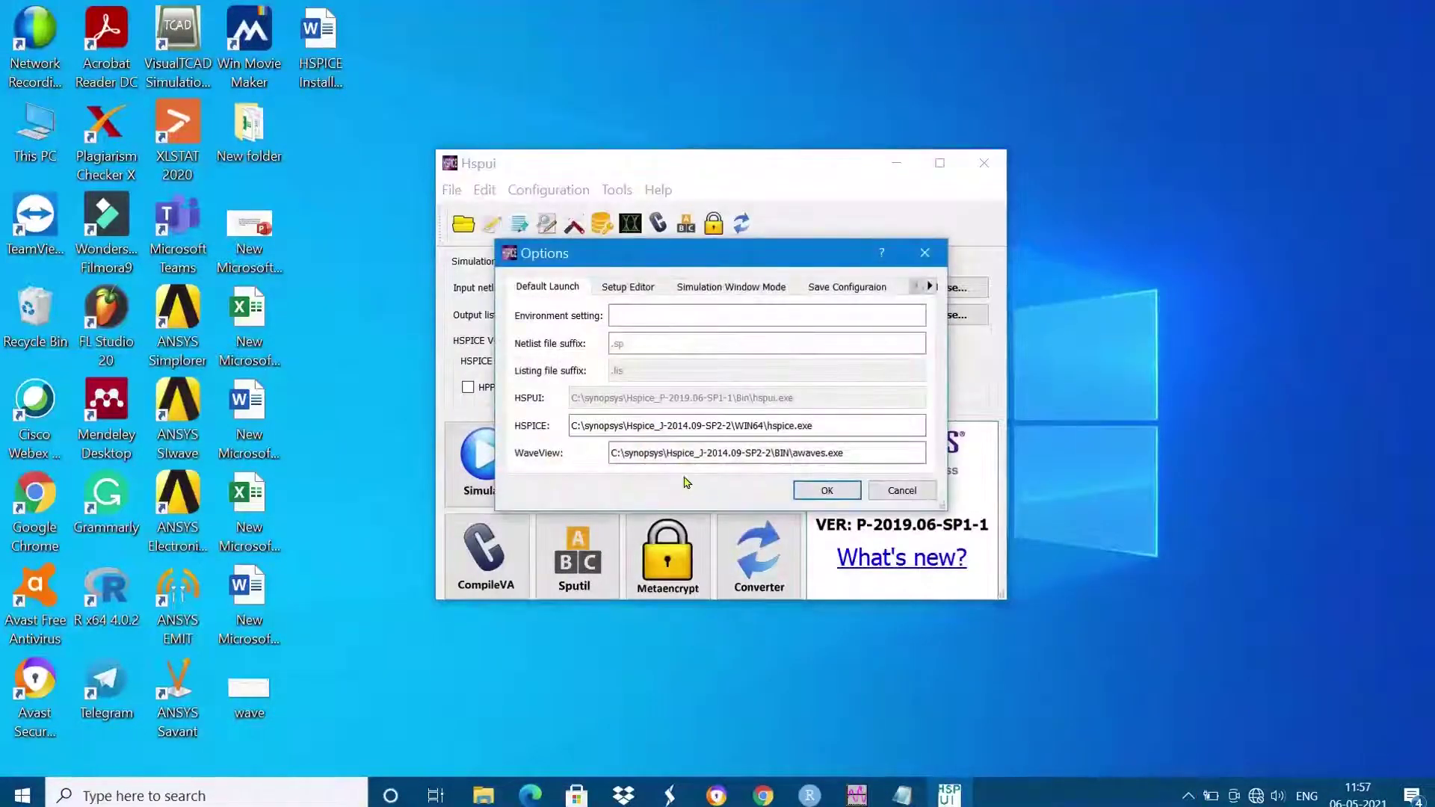
{"action": "left_click", "coordinate": [924, 252]}
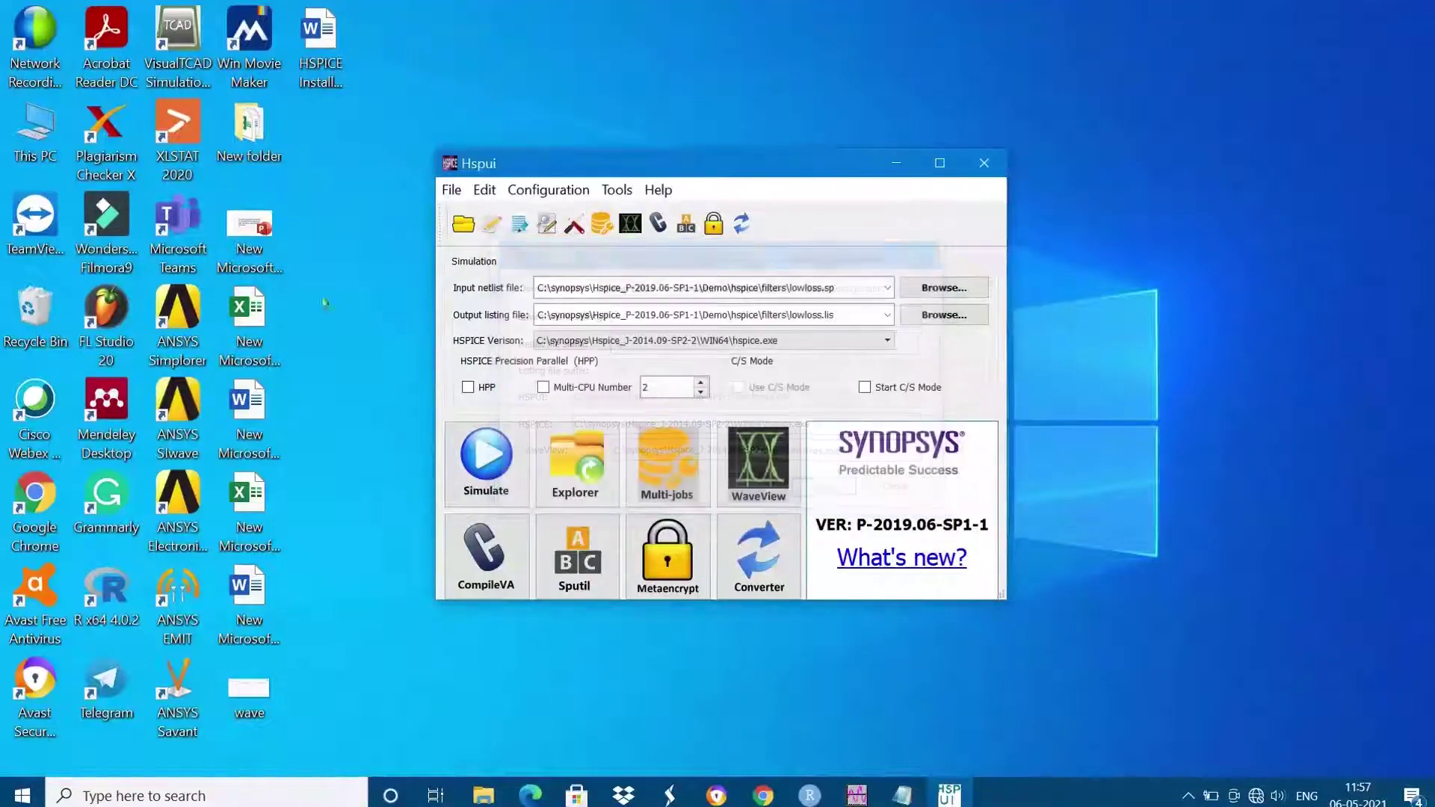
Launch WaveView and open the lowloss.sp design from the filters folder
{"action": "left_click", "coordinate": [759, 466]}
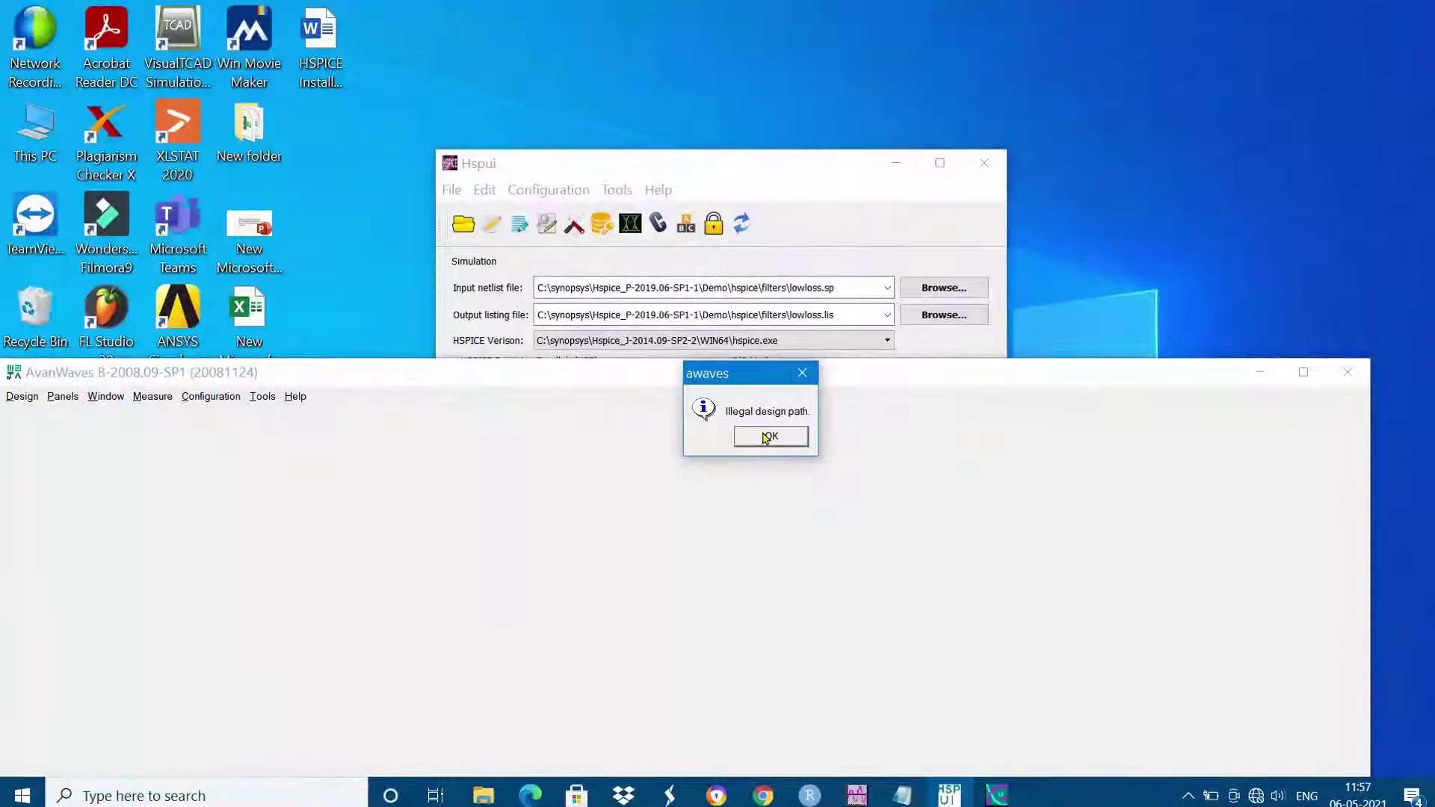
{"action": "left_click", "coordinate": [769, 436]}
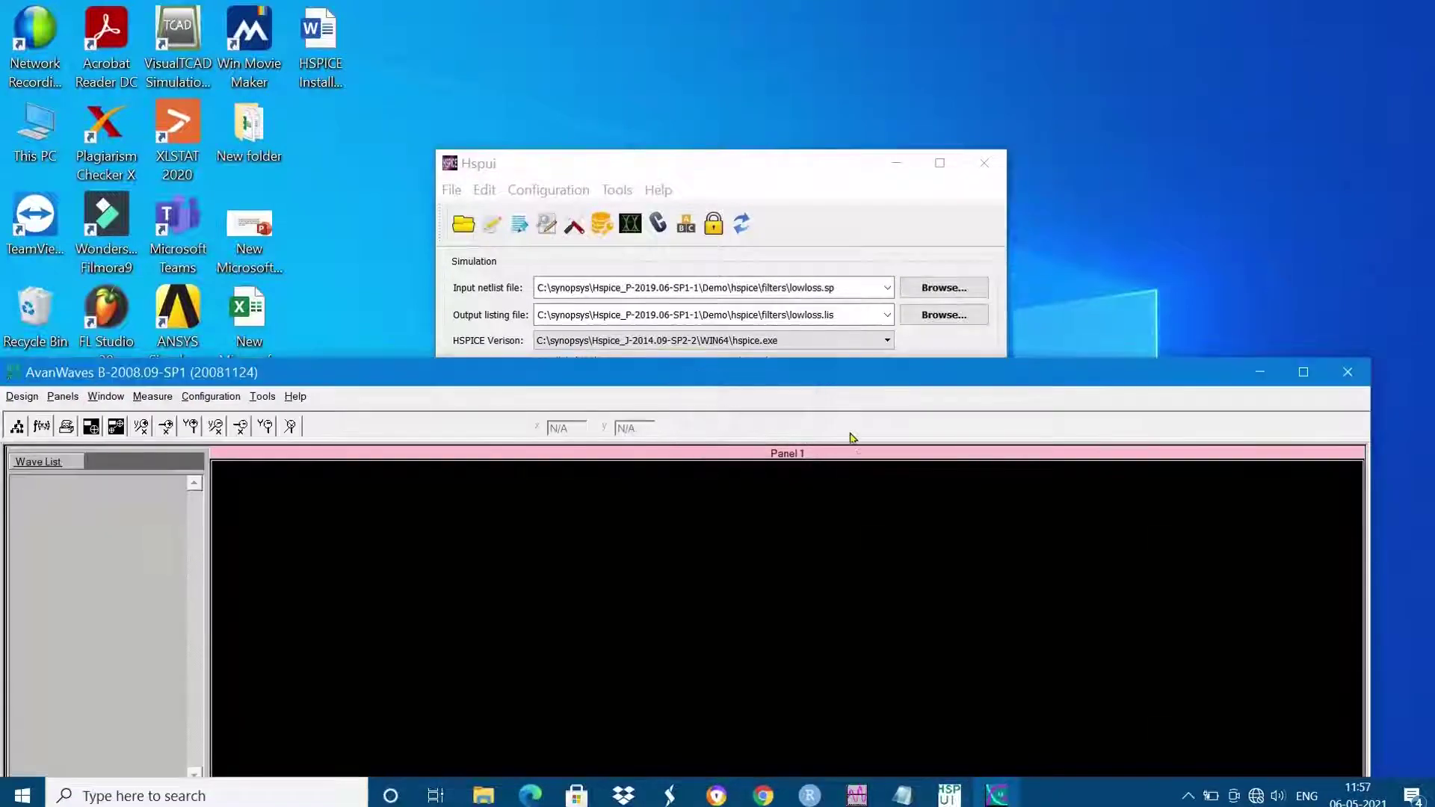
{"action": "left_click", "coordinate": [19, 397]}
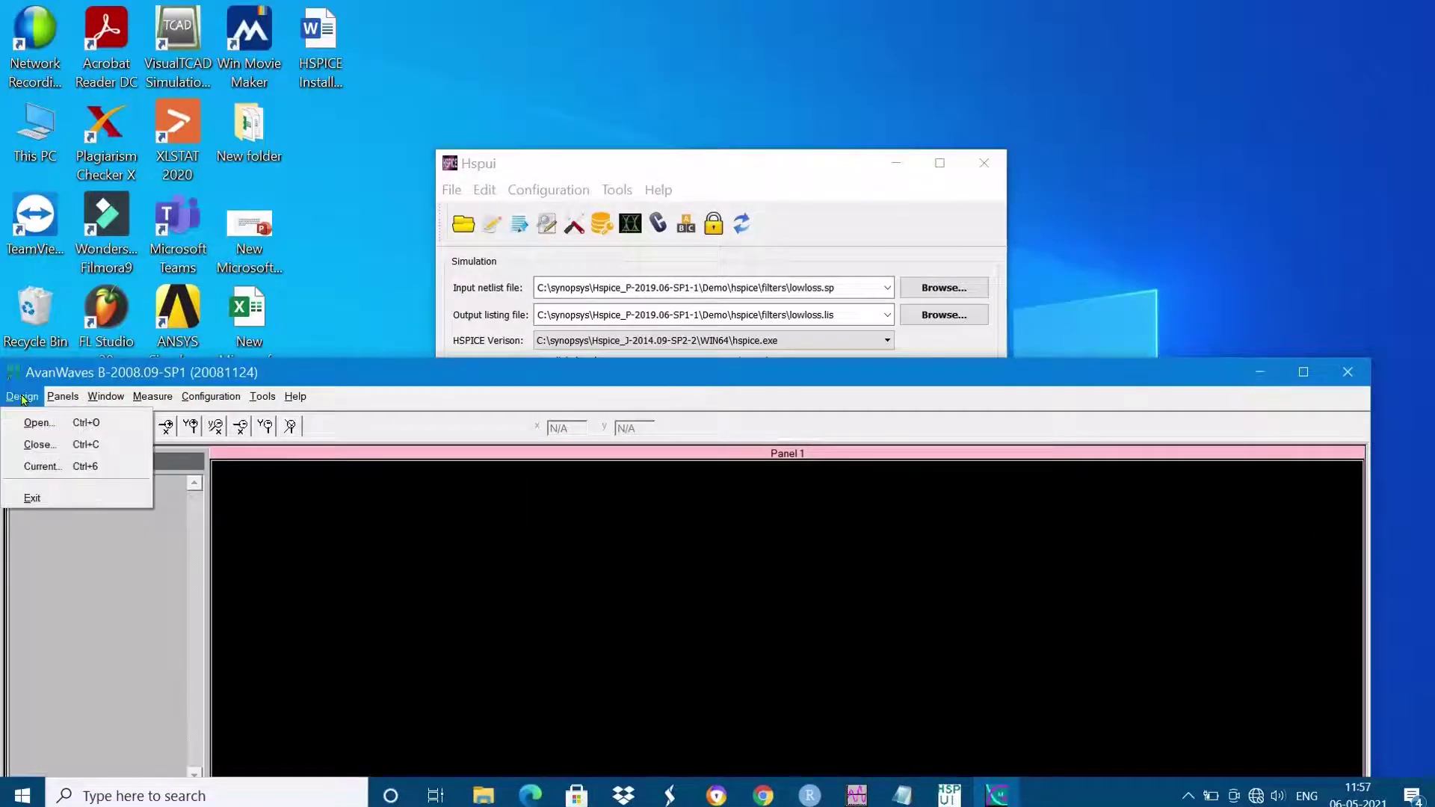
{"action": "left_click", "coordinate": [27, 423]}
{"action": "left_click_drag", "start_coordinate": [762, 360], "coordinate": [755, 441]}
{"action": "scroll", "coordinate": [687, 404], "scroll_direction": "up", "scroll_amount": 5}
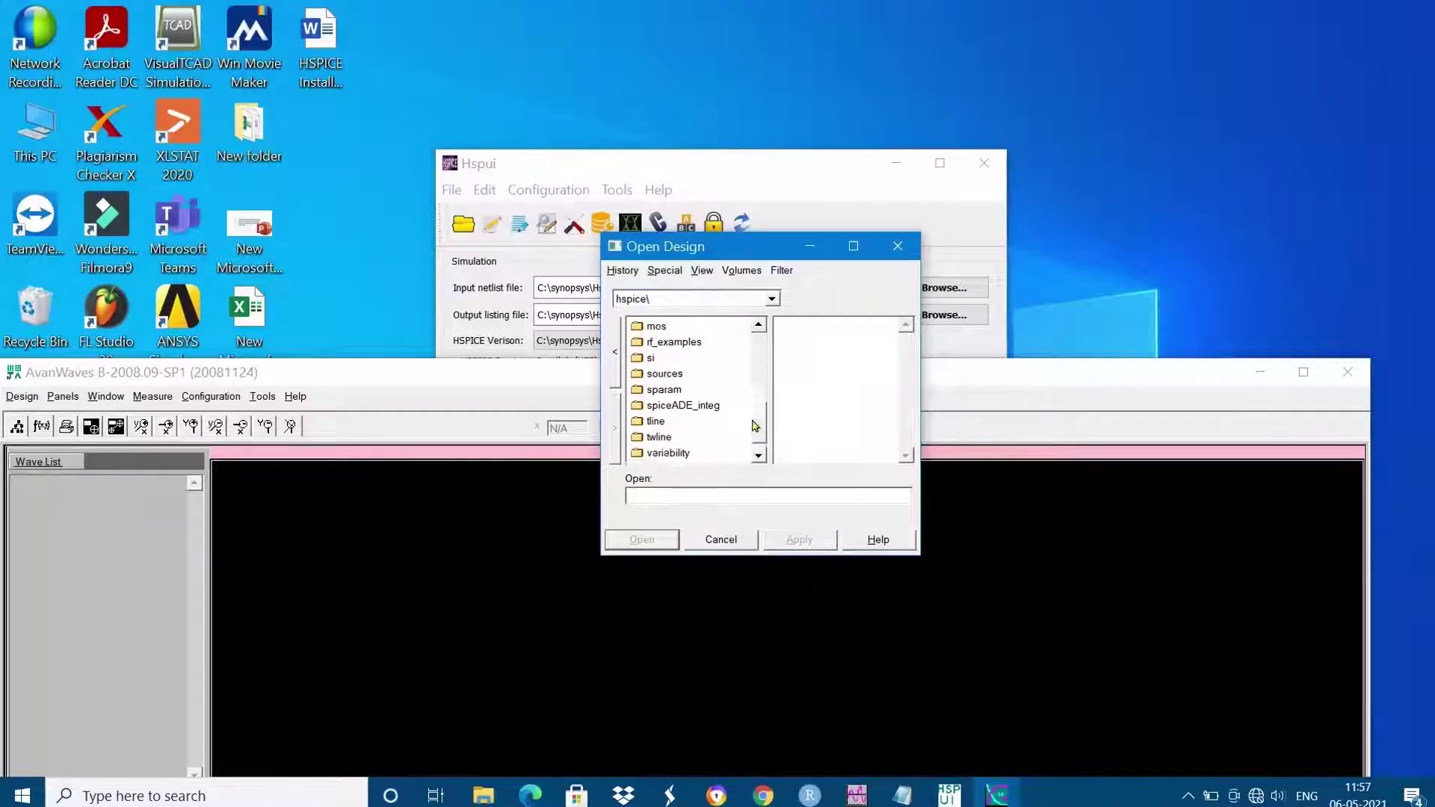
{"action": "left_click", "coordinate": [647, 385]}
{"action": "double_click", "coordinate": [647, 385]}
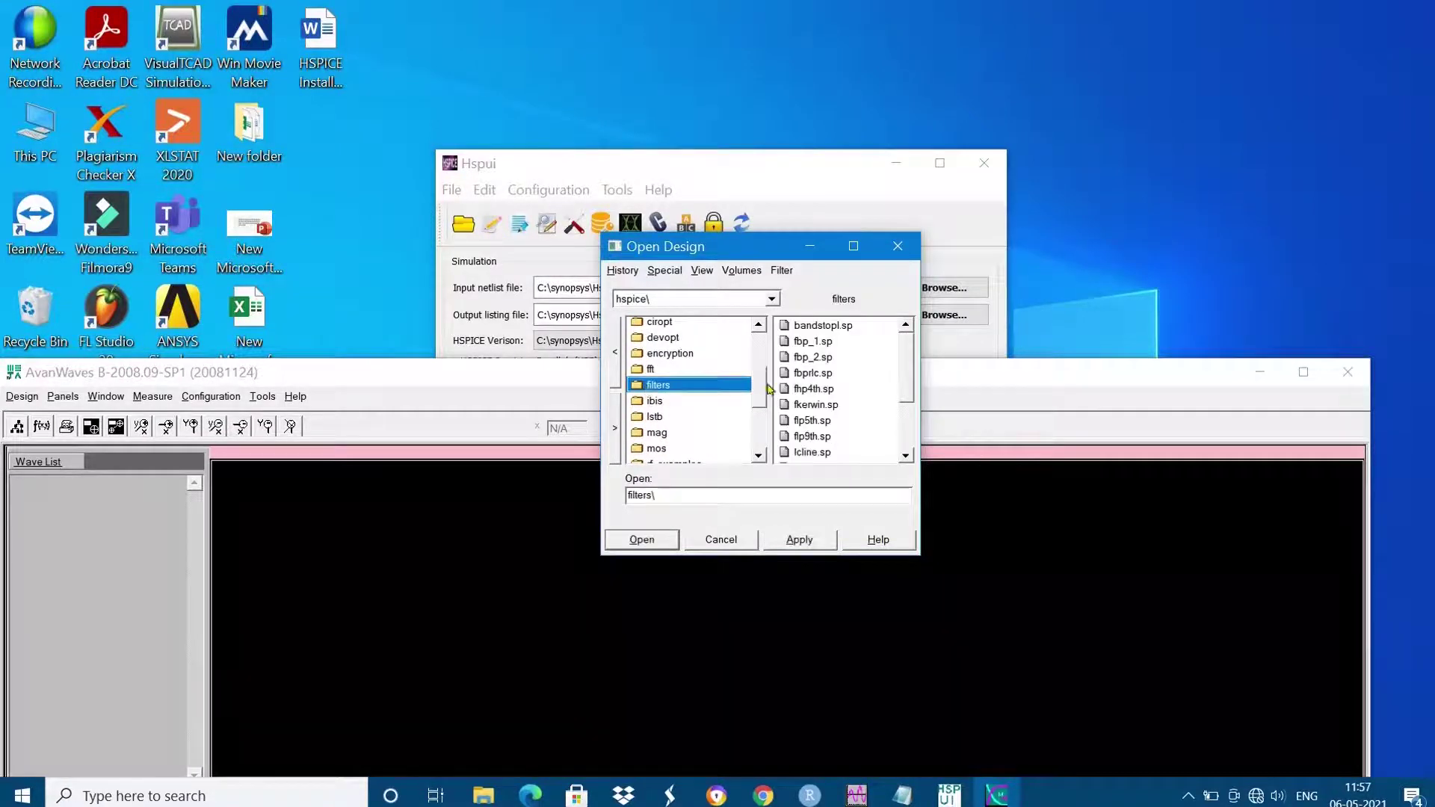
{"action": "left_click_drag", "start_coordinate": [908, 351], "coordinate": [902, 402]}
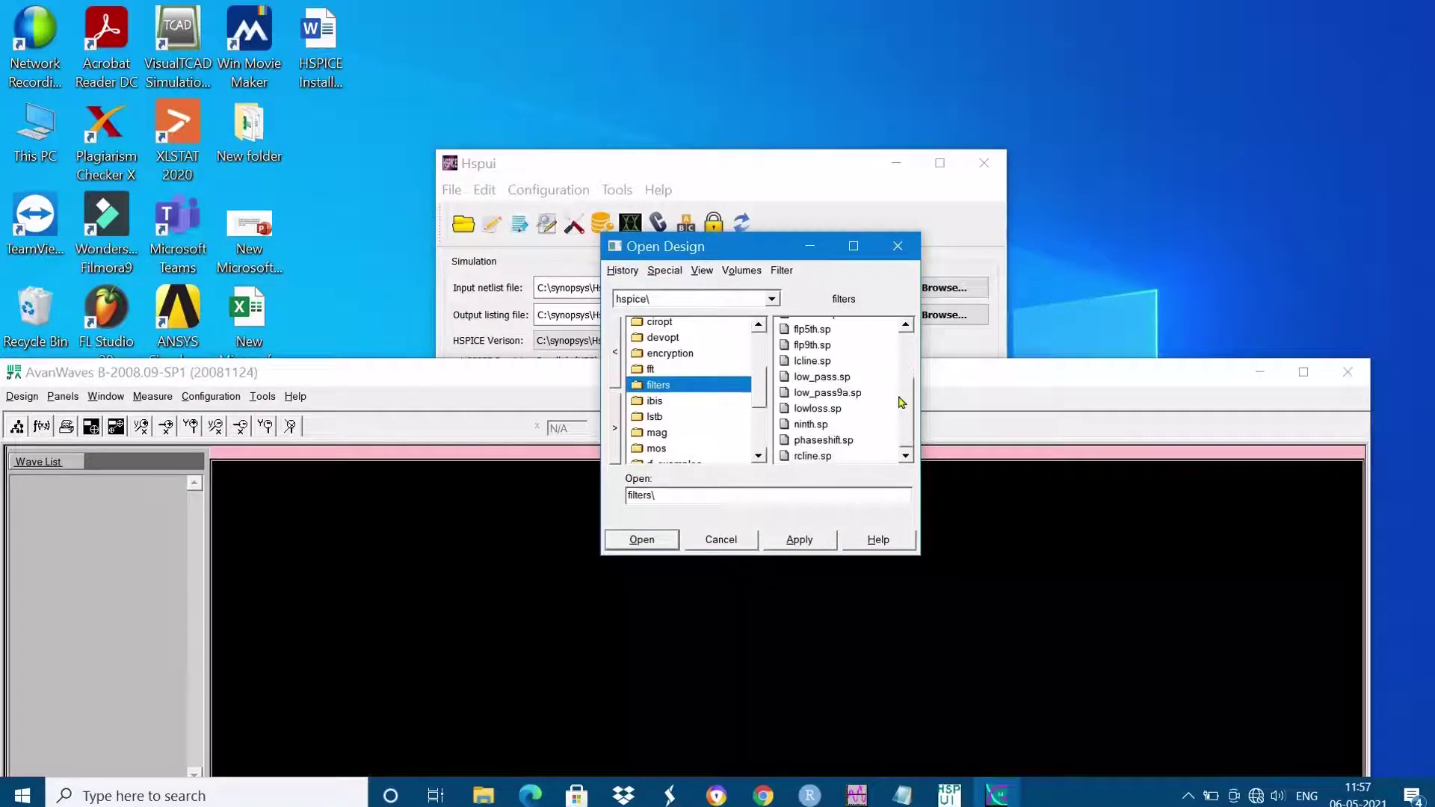
{"action": "double_click", "coordinate": [819, 409]}
Plot the transient voltage curves v(1), v(5), v(6), v(7) and v(8) of the lowloss design, and close the results browser
{"action": "left_click", "coordinate": [829, 160]}
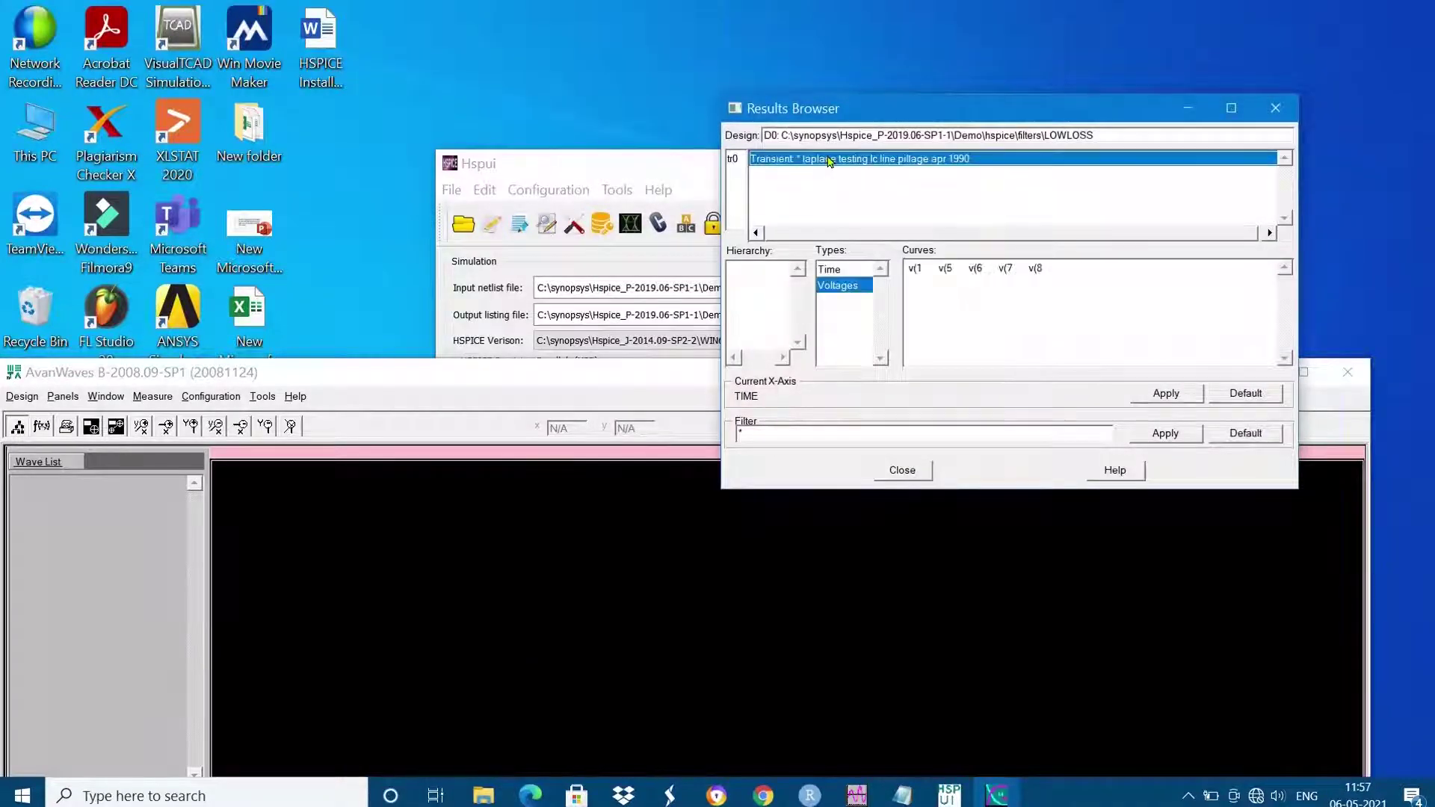
{"action": "double_click", "coordinate": [913, 275]}
{"action": "double_click", "coordinate": [945, 272]}
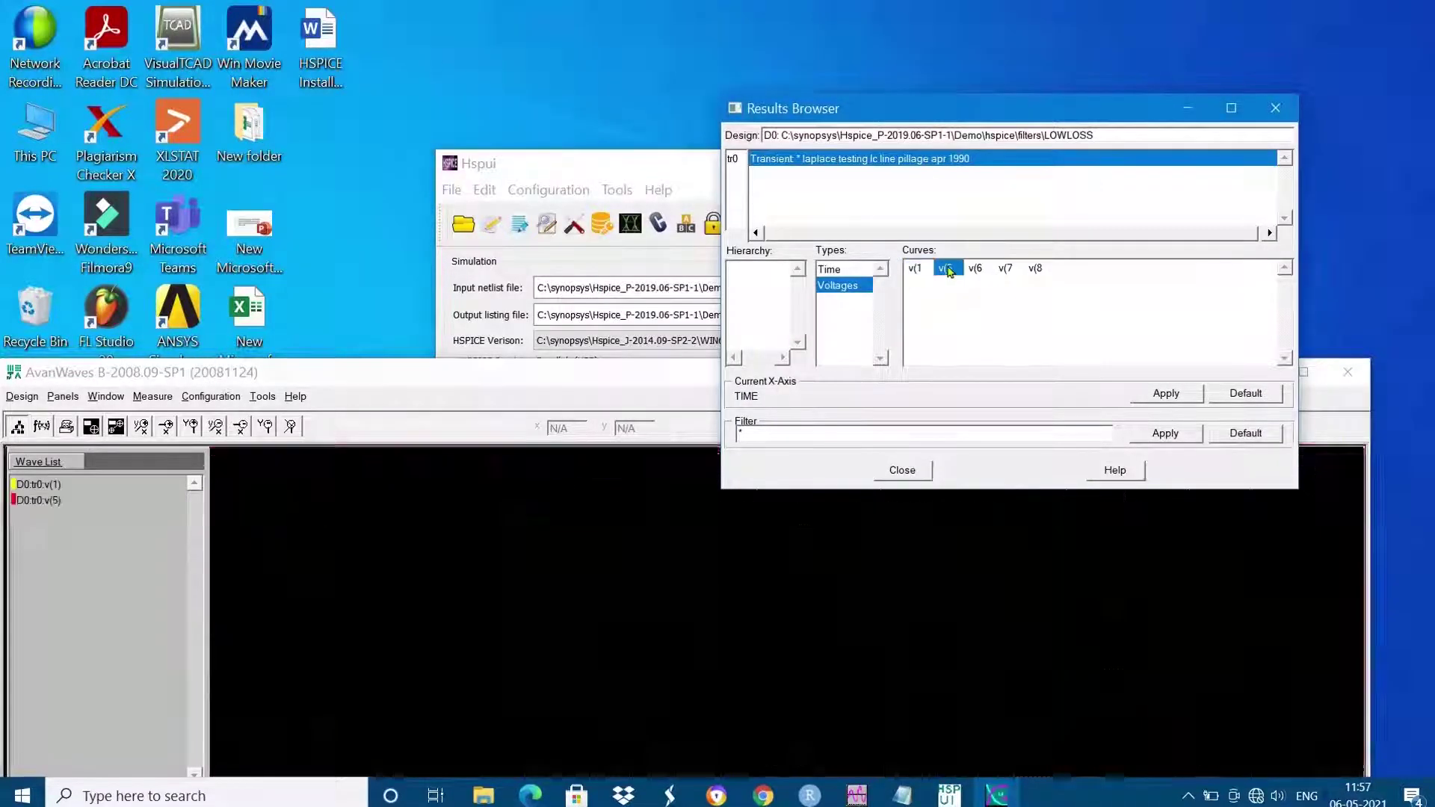
{"action": "double_click", "coordinate": [982, 273]}
{"action": "double_click", "coordinate": [1005, 269]}
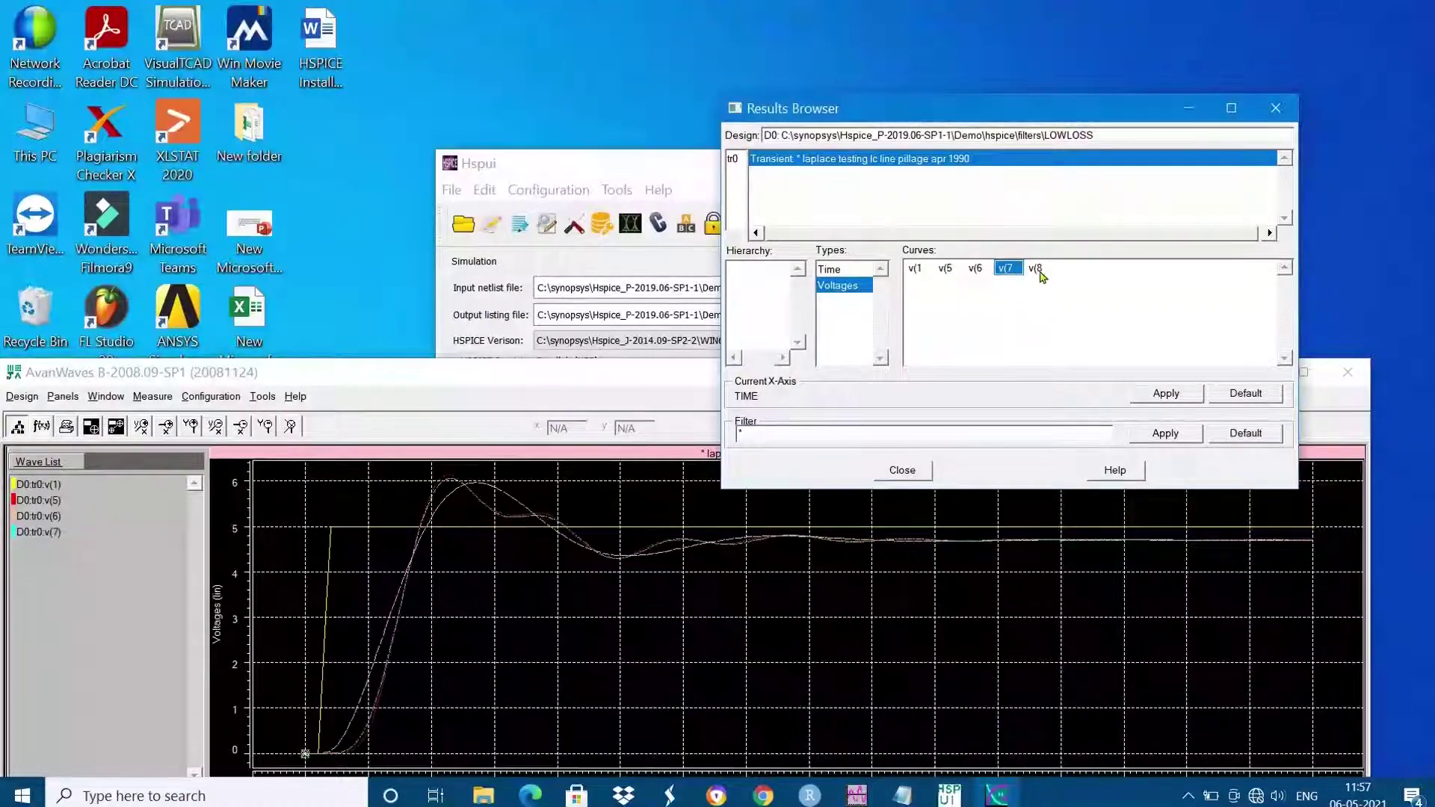
{"action": "double_click", "coordinate": [1036, 270]}
{"action": "left_click", "coordinate": [902, 471]}
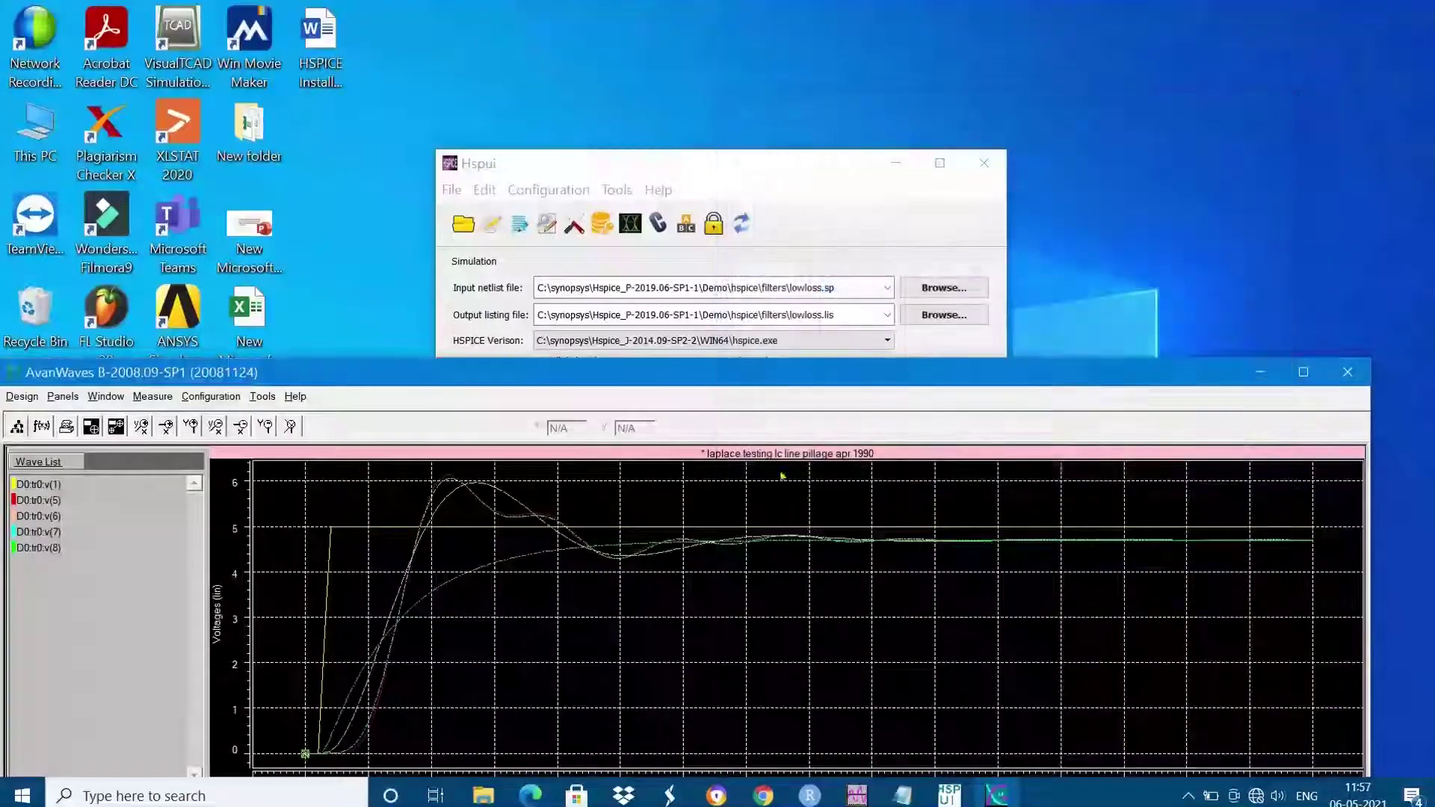
Turn off the grid and switch the lowloss plot to stacked mode in the maximized waveform window
{"action": "left_click", "coordinate": [1303, 371]}
{"action": "right_click", "coordinate": [562, 348]}
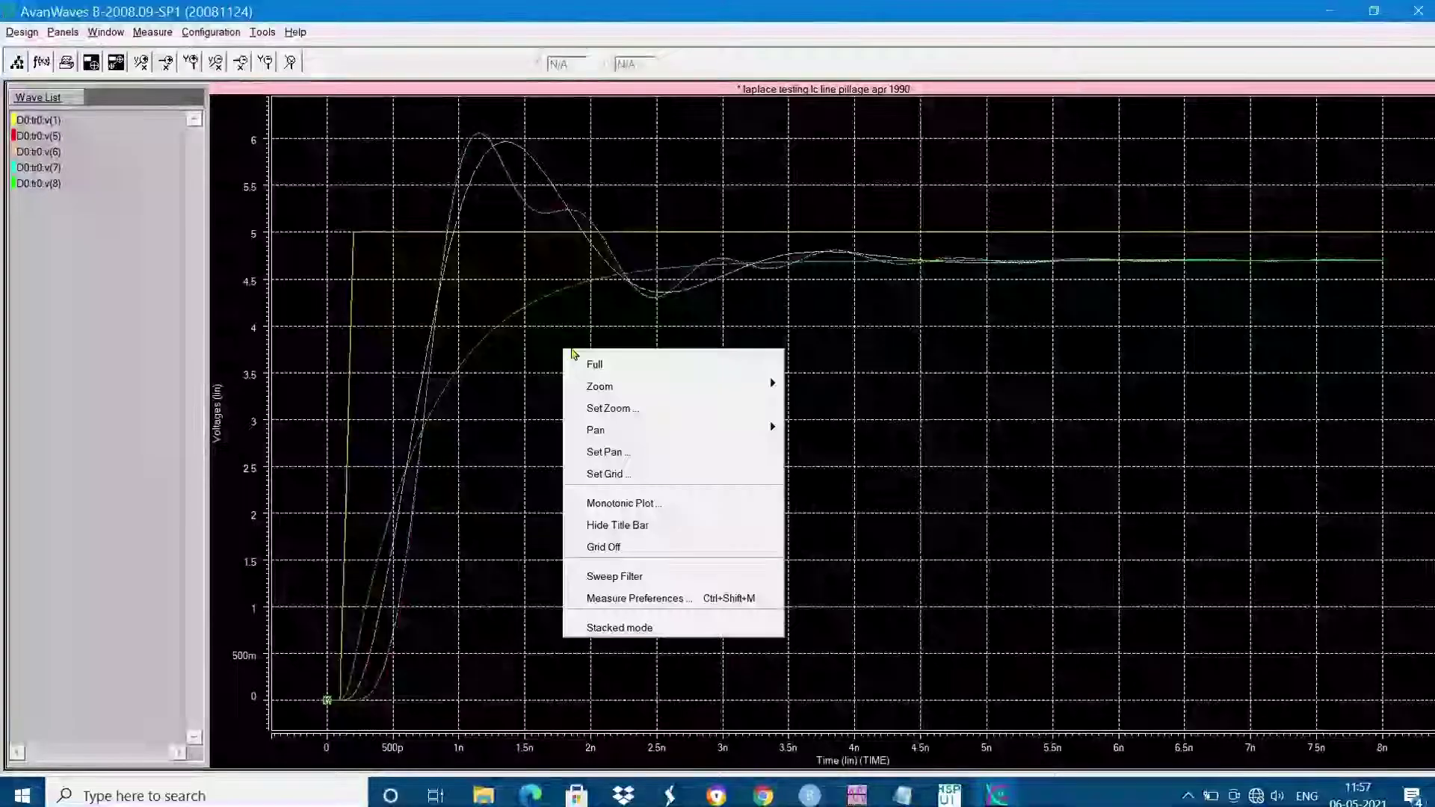
{"action": "left_click", "coordinate": [591, 546]}
{"action": "right_click", "coordinate": [554, 390]}
{"action": "left_click", "coordinate": [611, 667]}
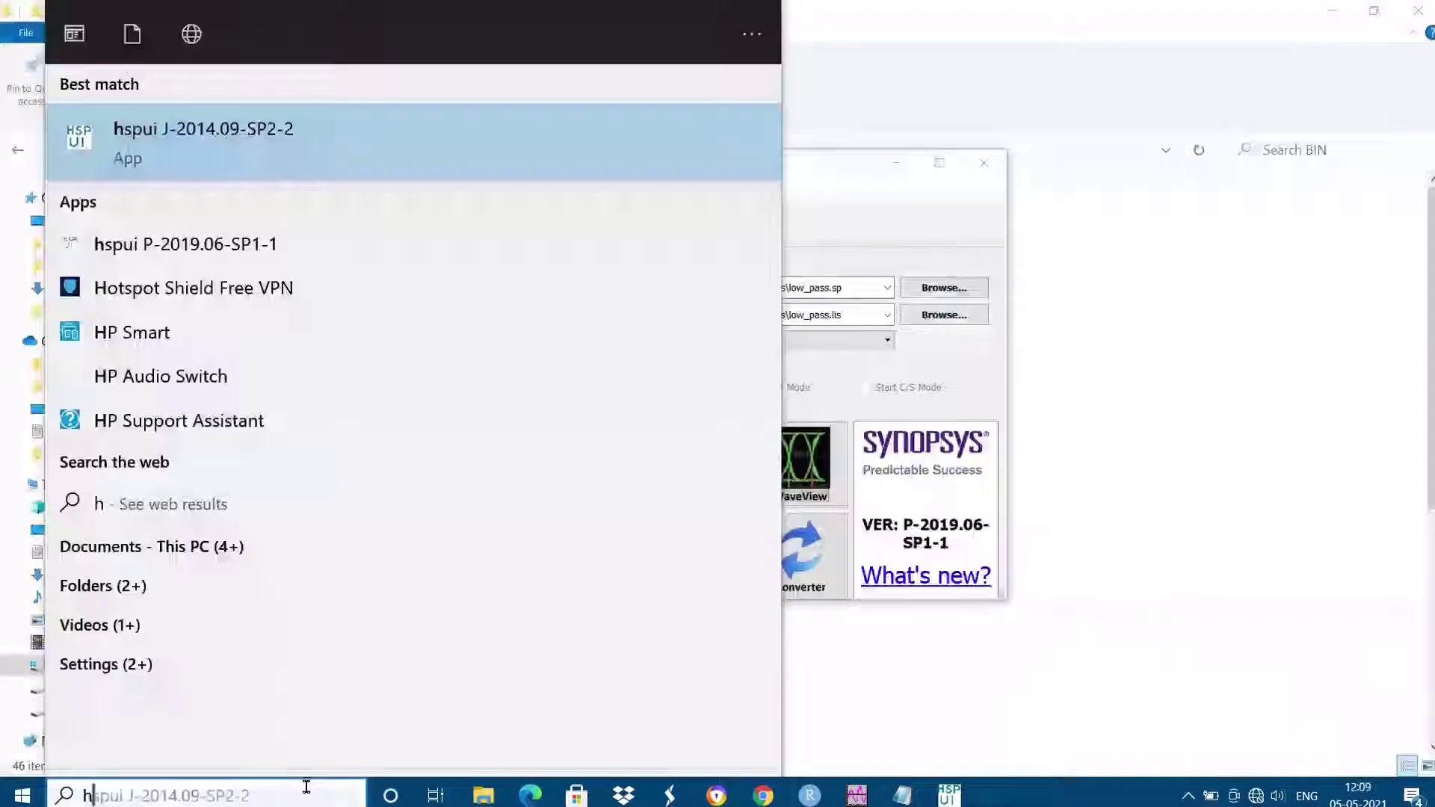
Launch hspui J-2014.09-SP2-2 and load the low_pass design from the filters folder
{"action": "type", "text": "s"}
{"action": "left_click", "coordinate": [358, 150]}
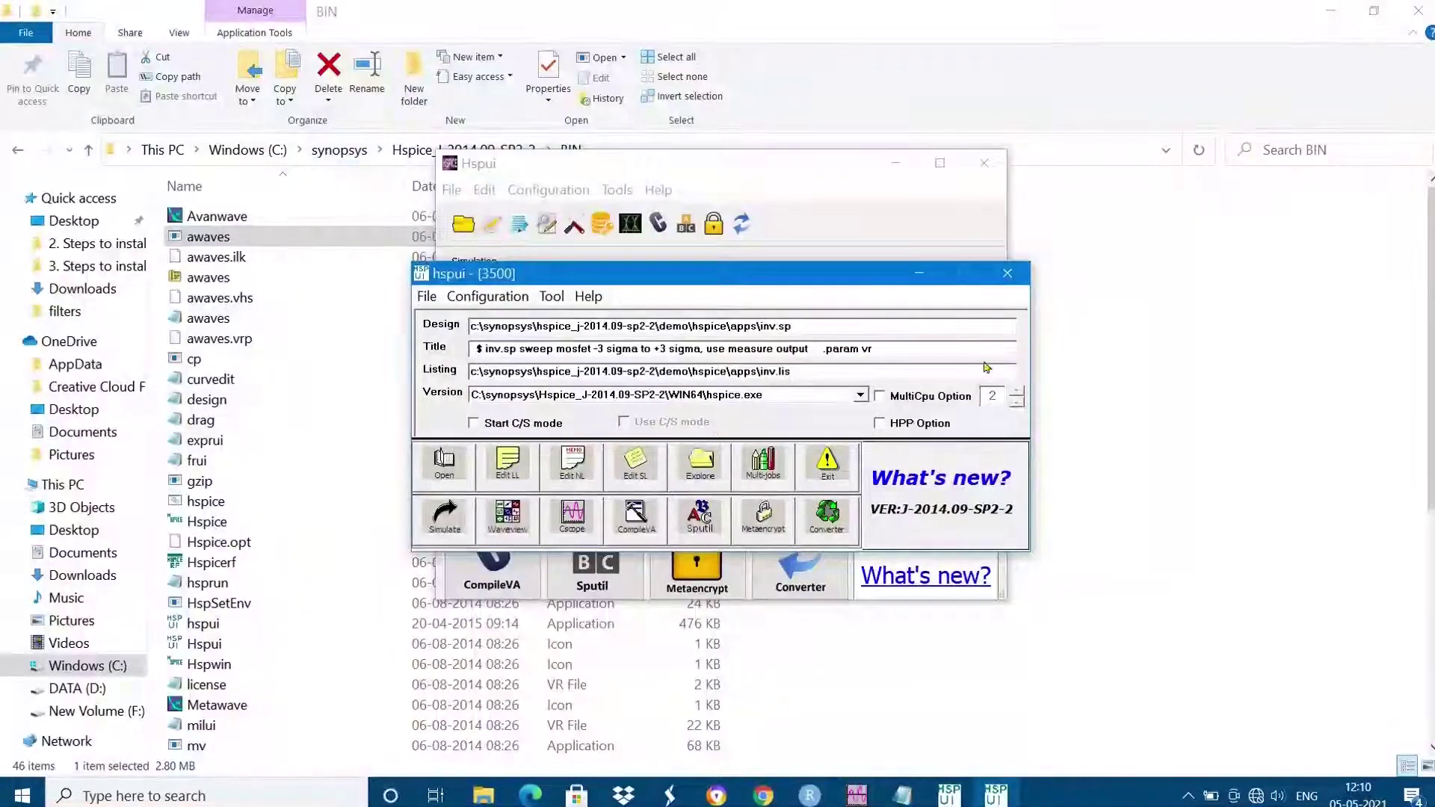
{"action": "left_click", "coordinate": [443, 461]}
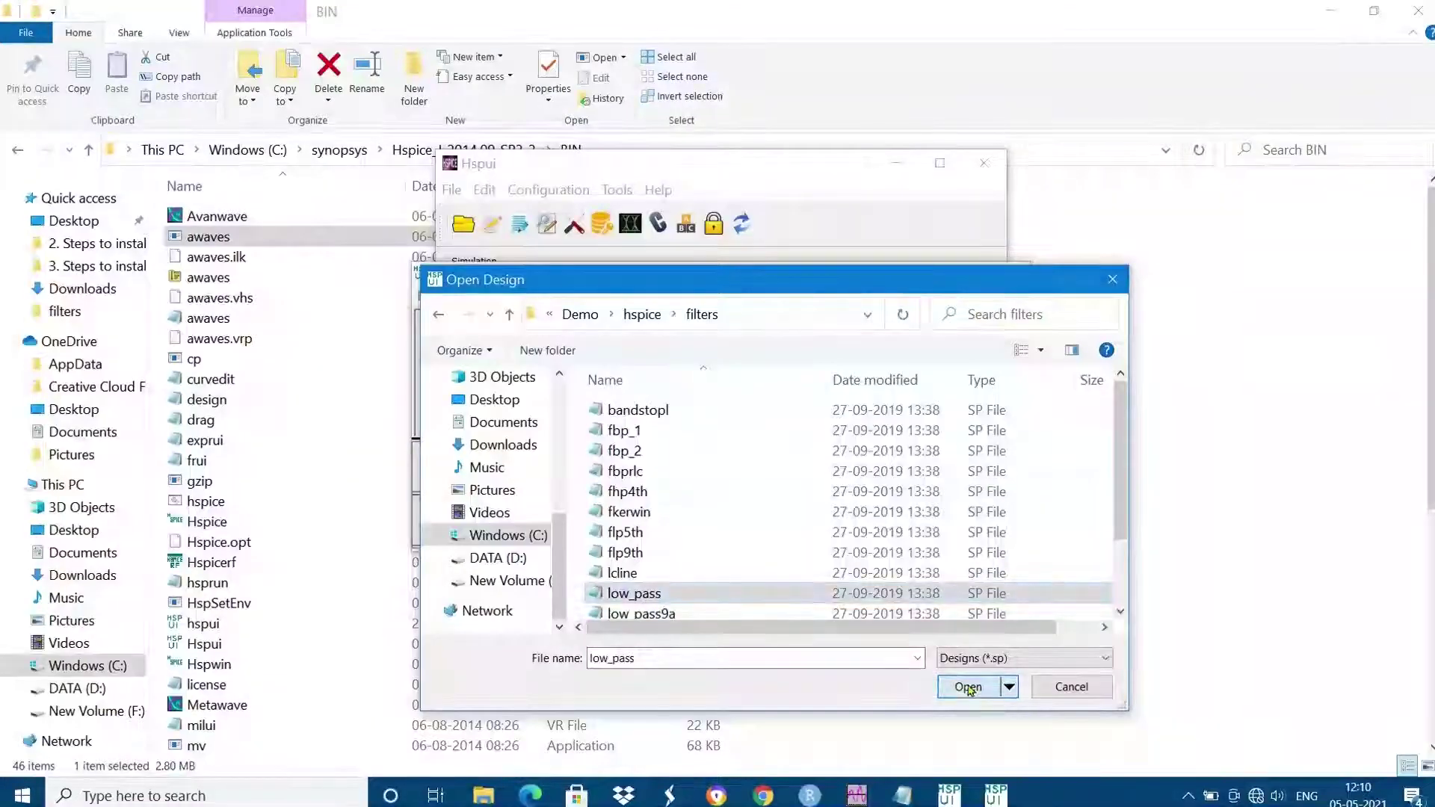
{"action": "left_click", "coordinate": [968, 688]}
Simulate the low_pass design, review the job-concluded section of its listing, and close the listing
{"action": "left_click", "coordinate": [449, 523]}
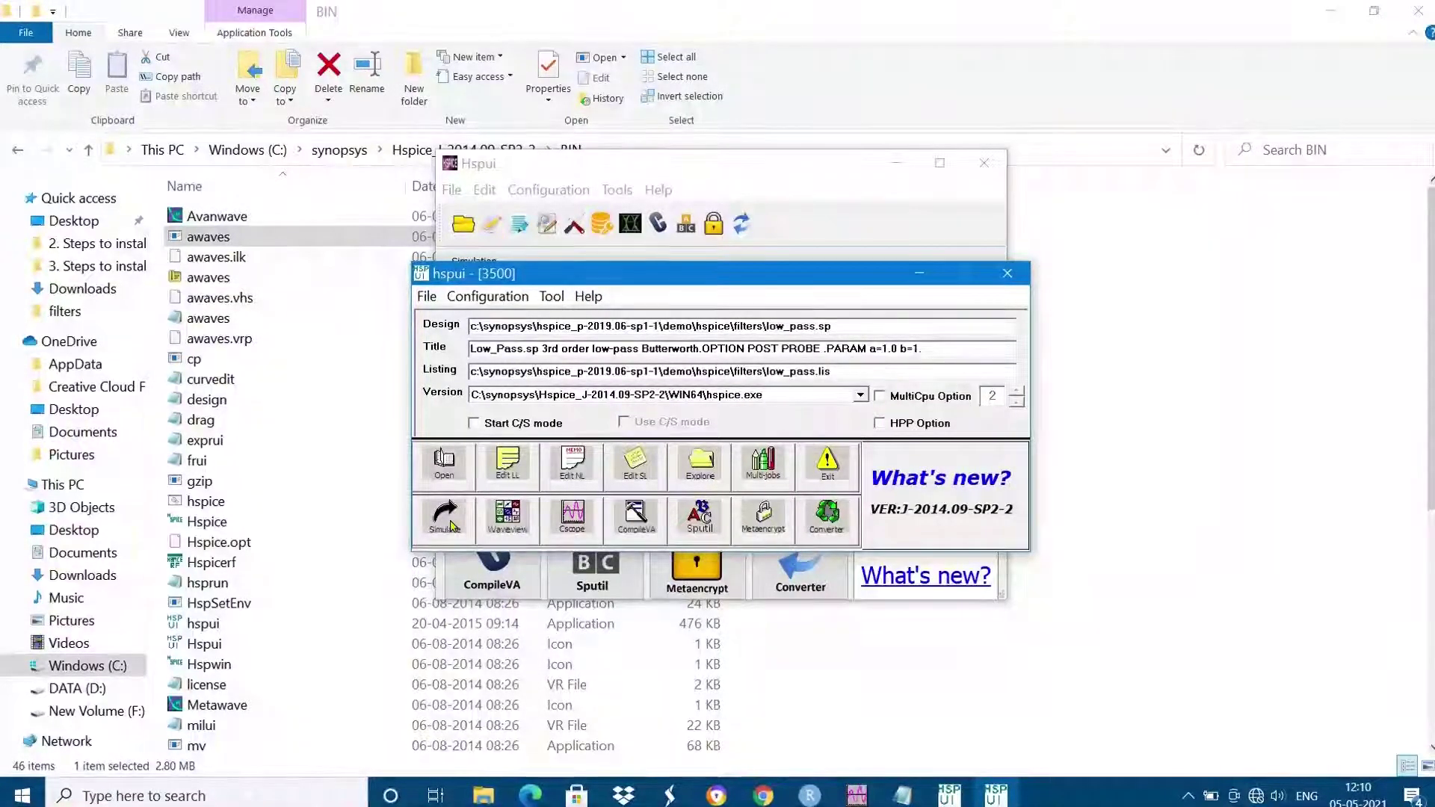
{"action": "left_click", "coordinate": [508, 463]}
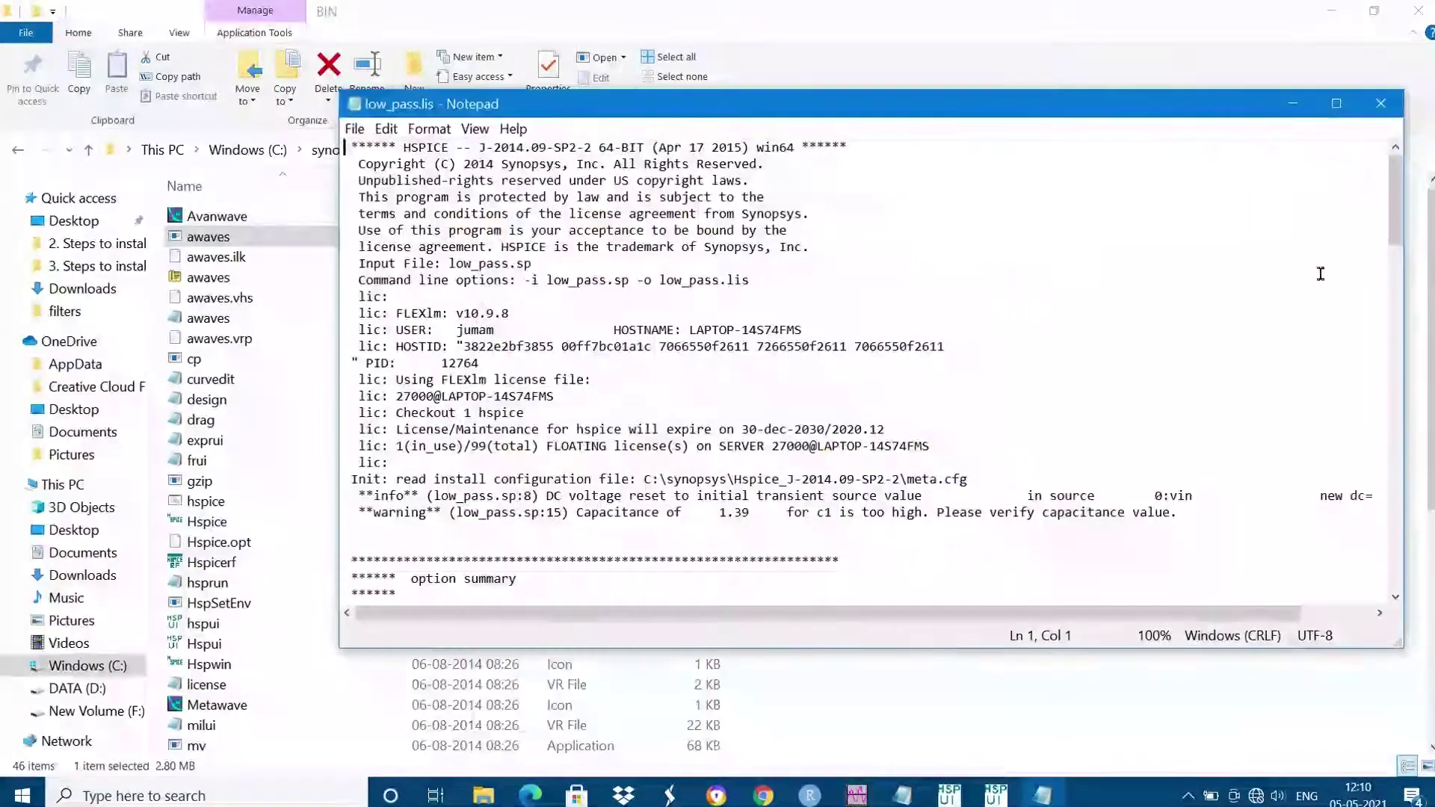
{"action": "left_click_drag", "start_coordinate": [1395, 198], "coordinate": [1395, 544]}
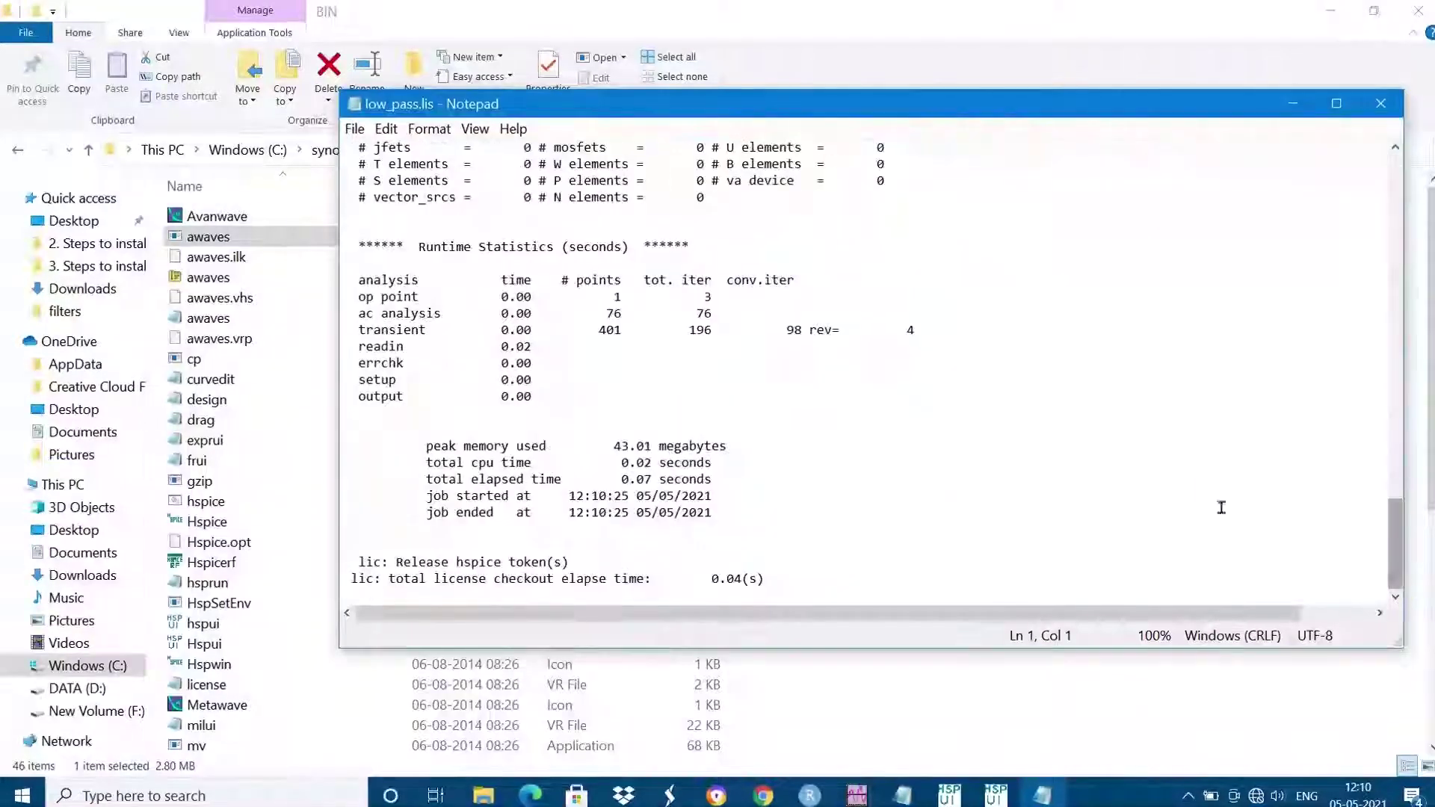
{"action": "scroll", "coordinate": [775, 429], "scroll_direction": "up", "scroll_amount": 9}
{"action": "left_click_drag", "start_coordinate": [471, 254], "coordinate": [811, 424]}
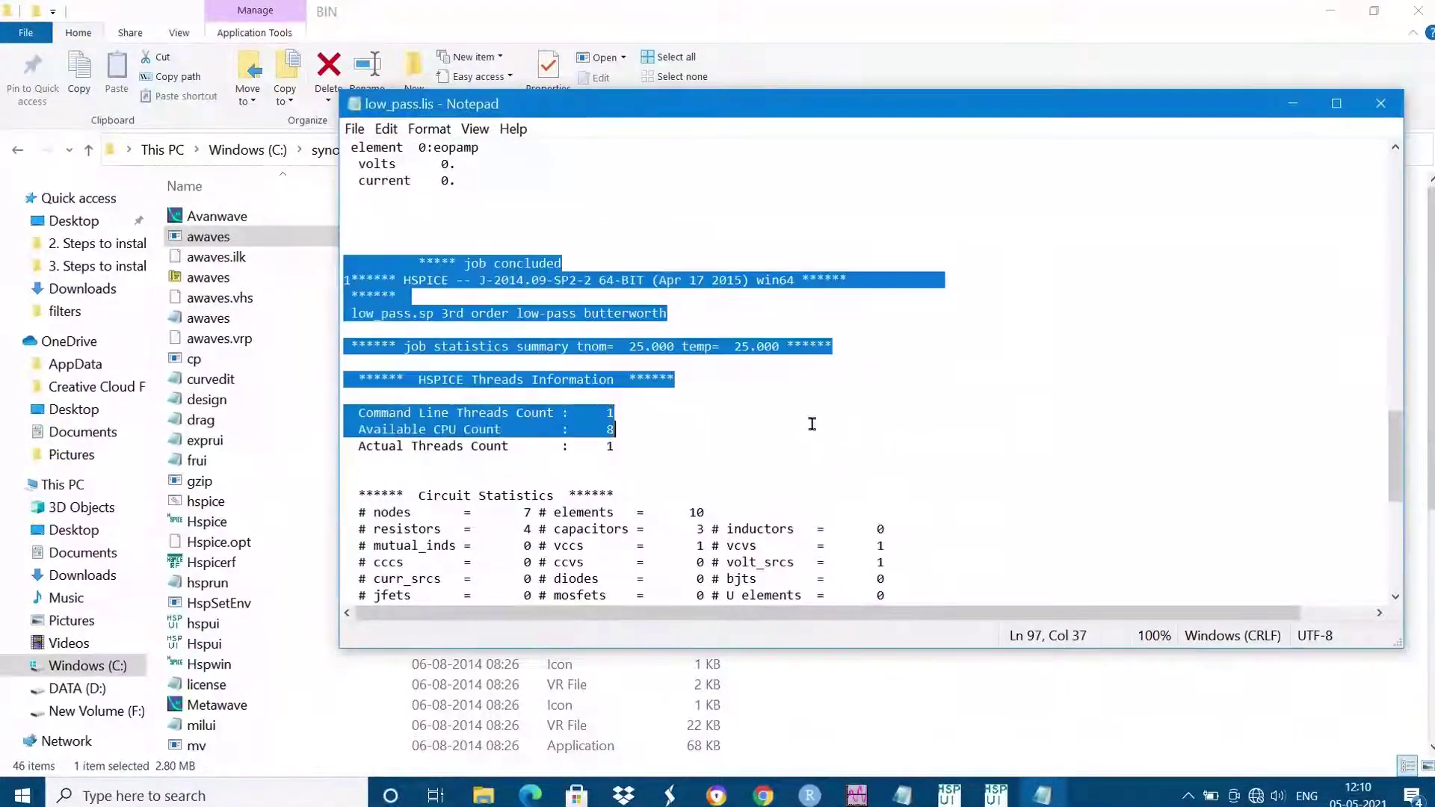
{"action": "left_click", "coordinate": [1380, 103]}
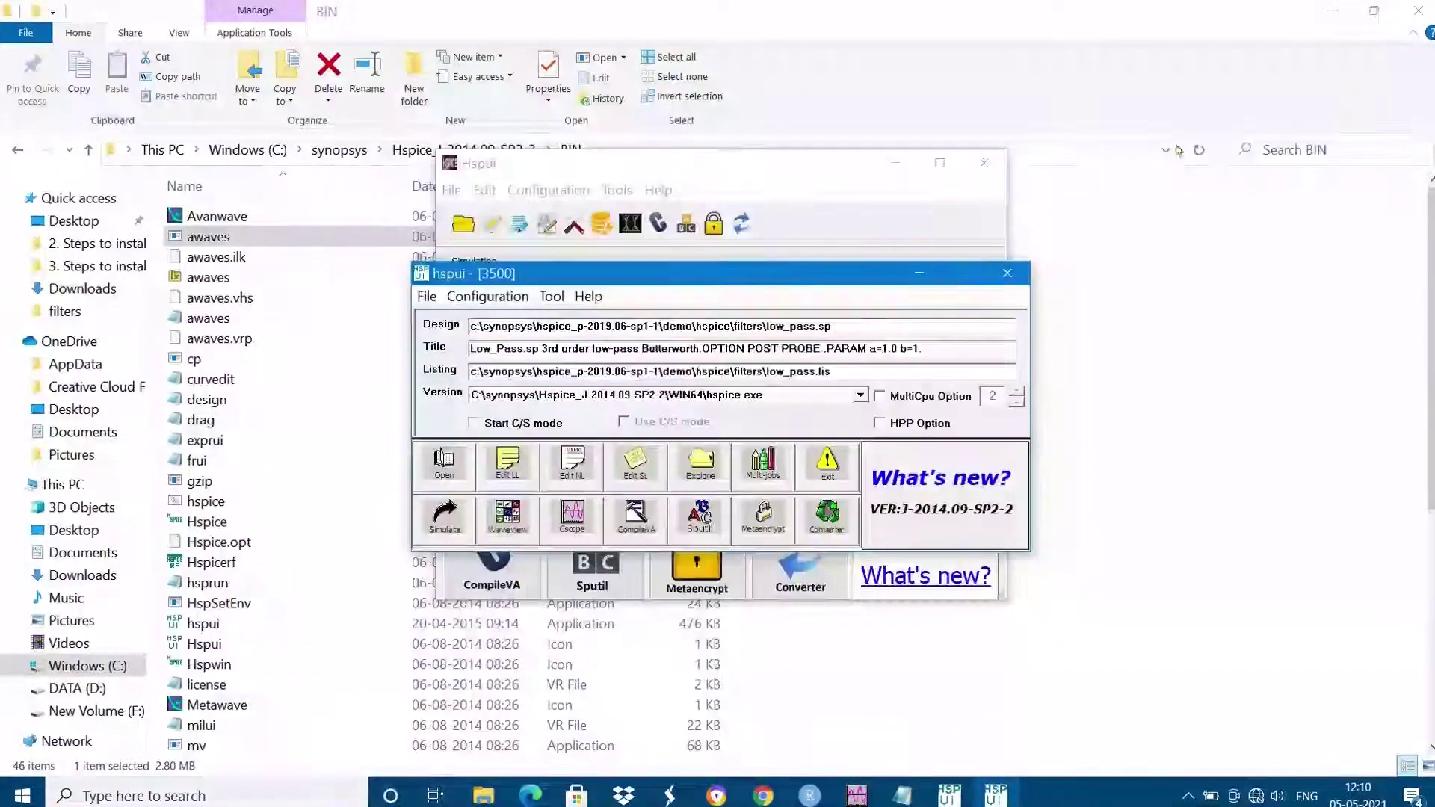
Launch the waveform viewer for the simulated low_pass design and load low_pass.sp from the filters folder
{"action": "left_click", "coordinate": [581, 523]}
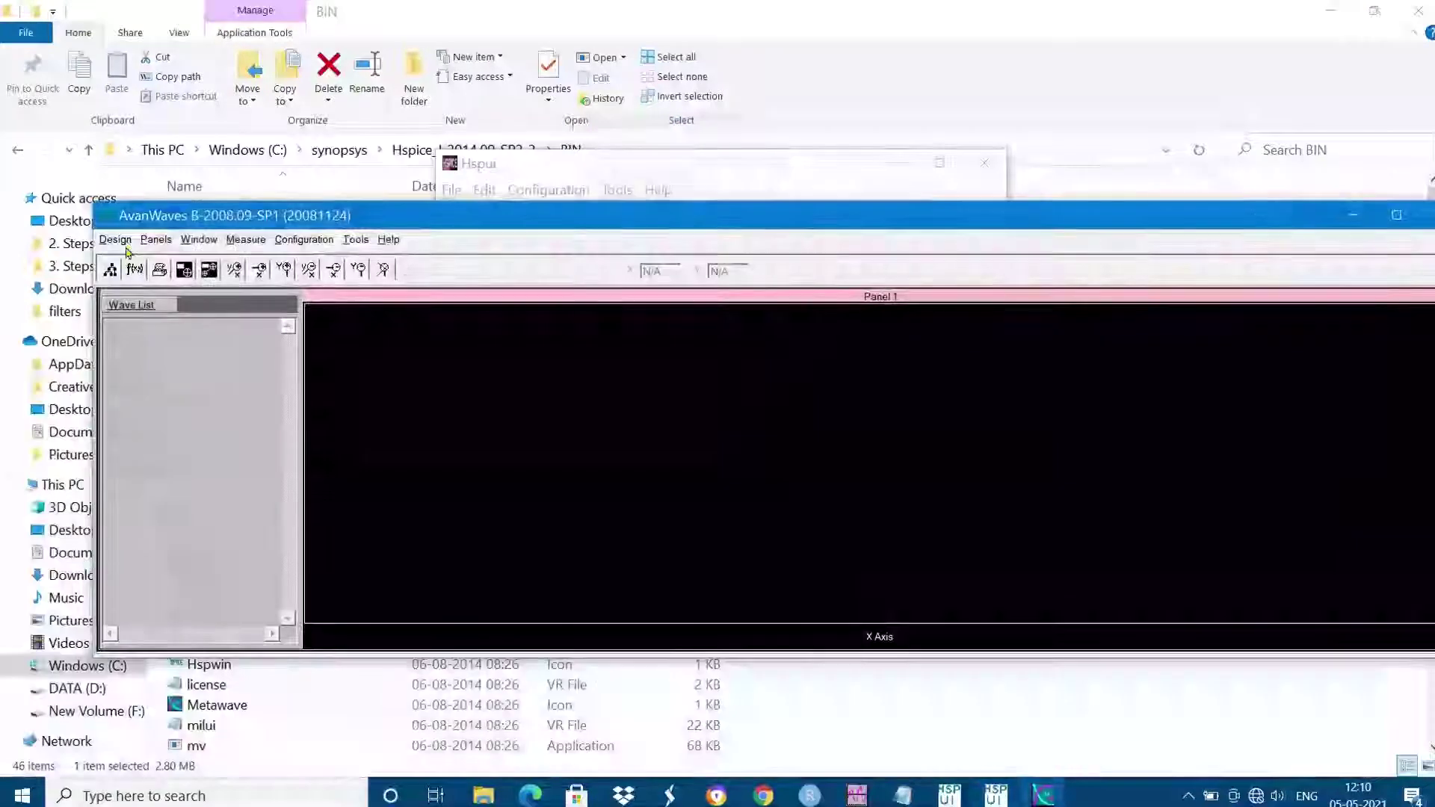
{"action": "left_click", "coordinate": [115, 239]}
{"action": "left_click", "coordinate": [130, 267]}
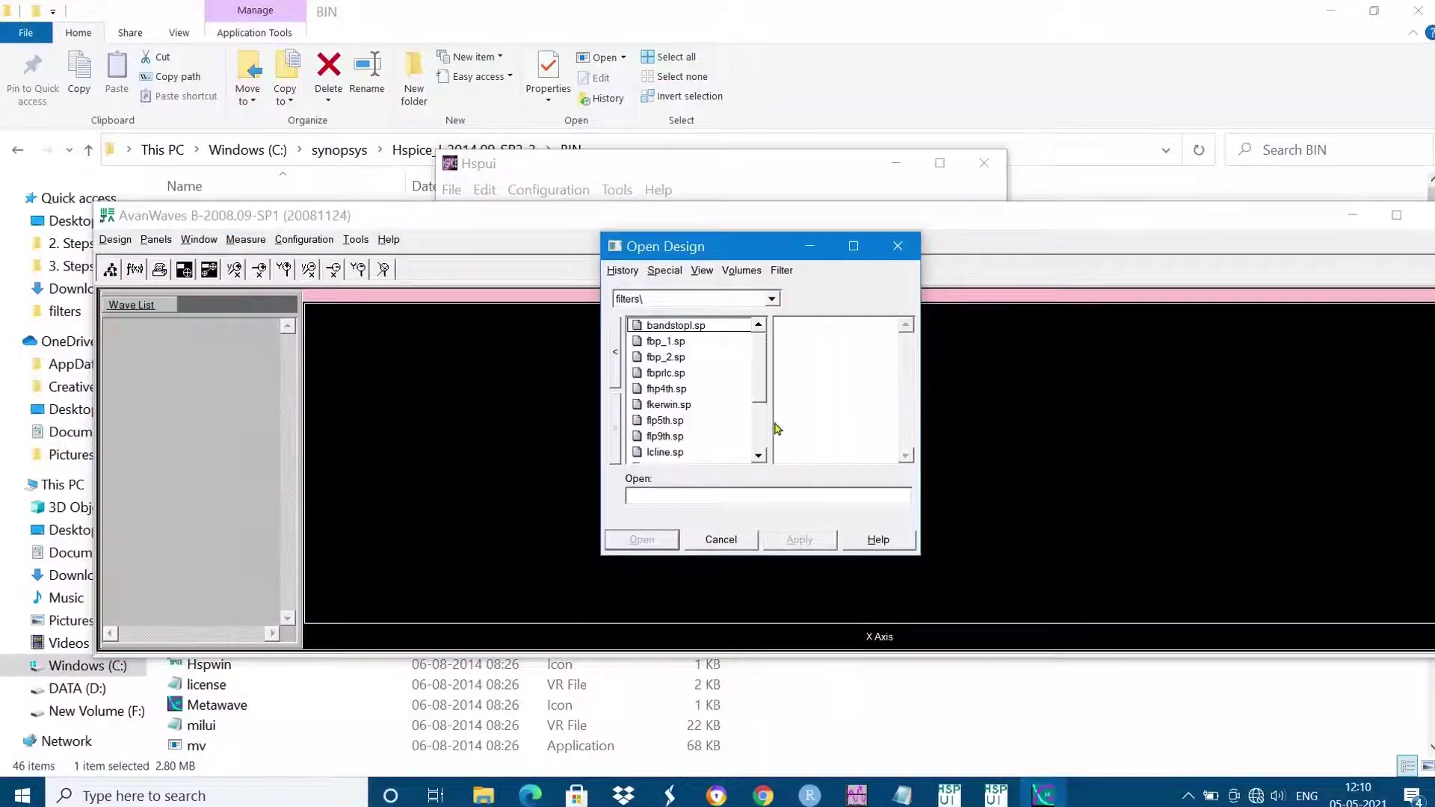
{"action": "scroll", "coordinate": [762, 426], "scroll_direction": "down", "scroll_amount": 2}
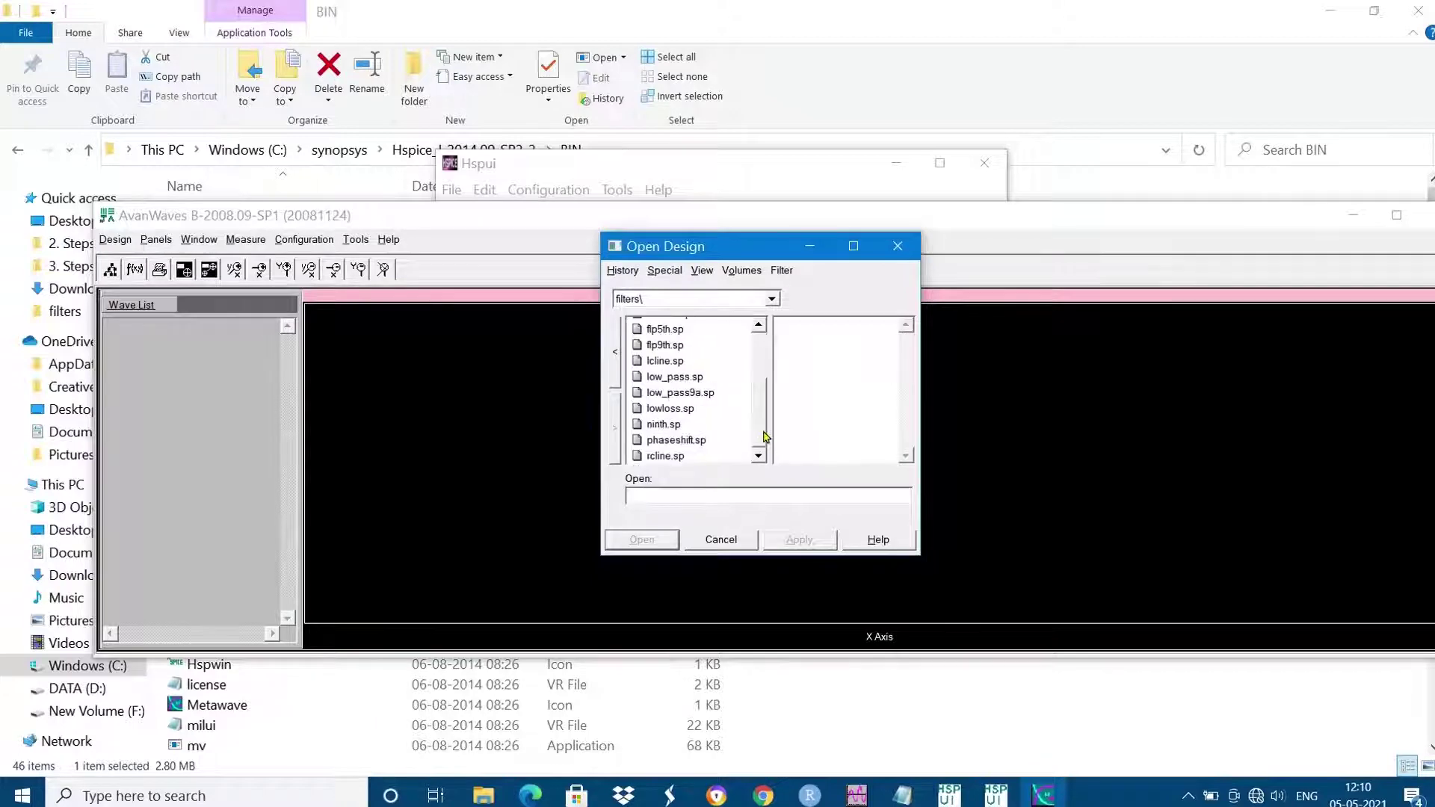
{"action": "left_click", "coordinate": [681, 378]}
{"action": "left_click", "coordinate": [810, 546]}
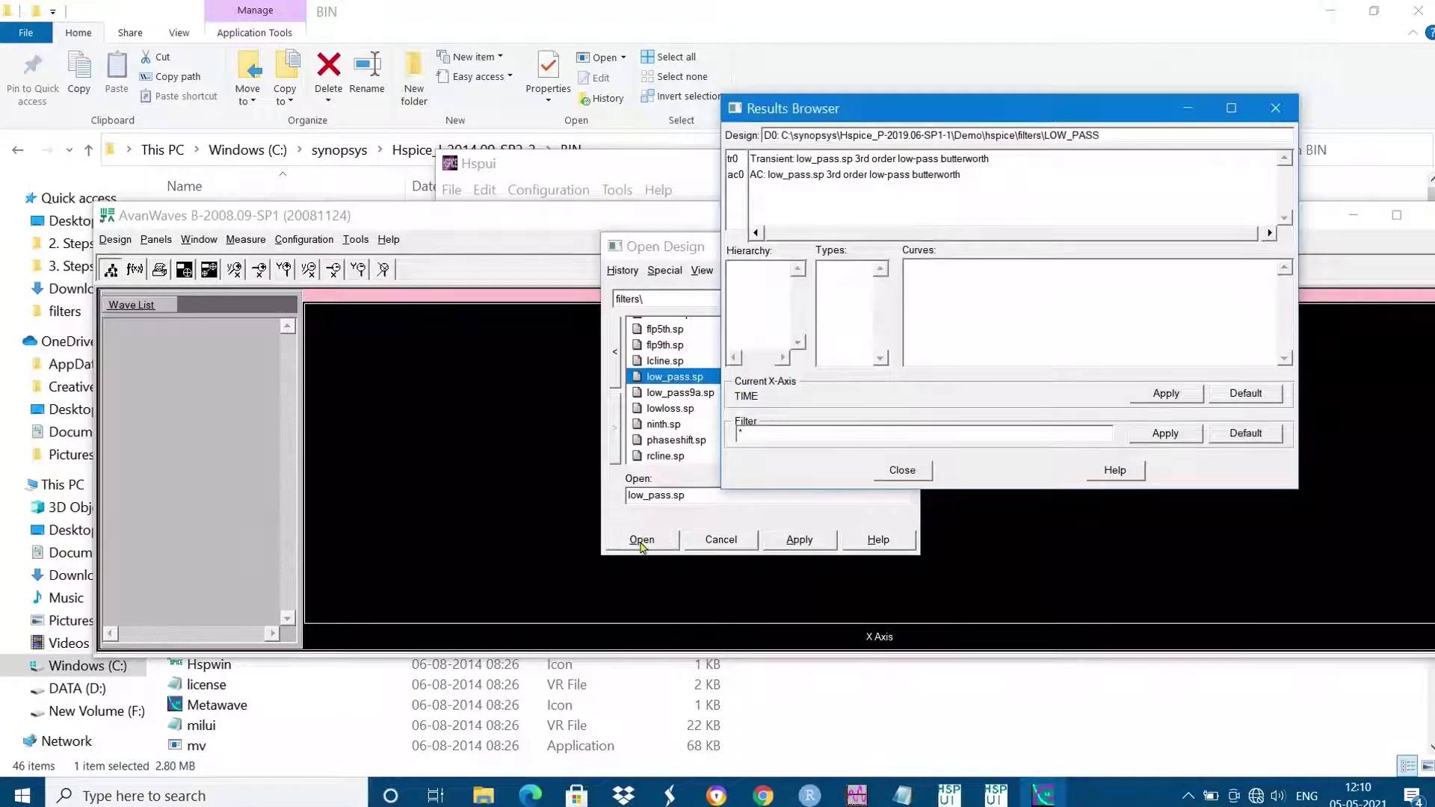
Plot the transient voltage curves v(in), v(outg) and v(out) of low_pass, and close the results browser and design dialog
{"action": "left_click", "coordinate": [838, 161]}
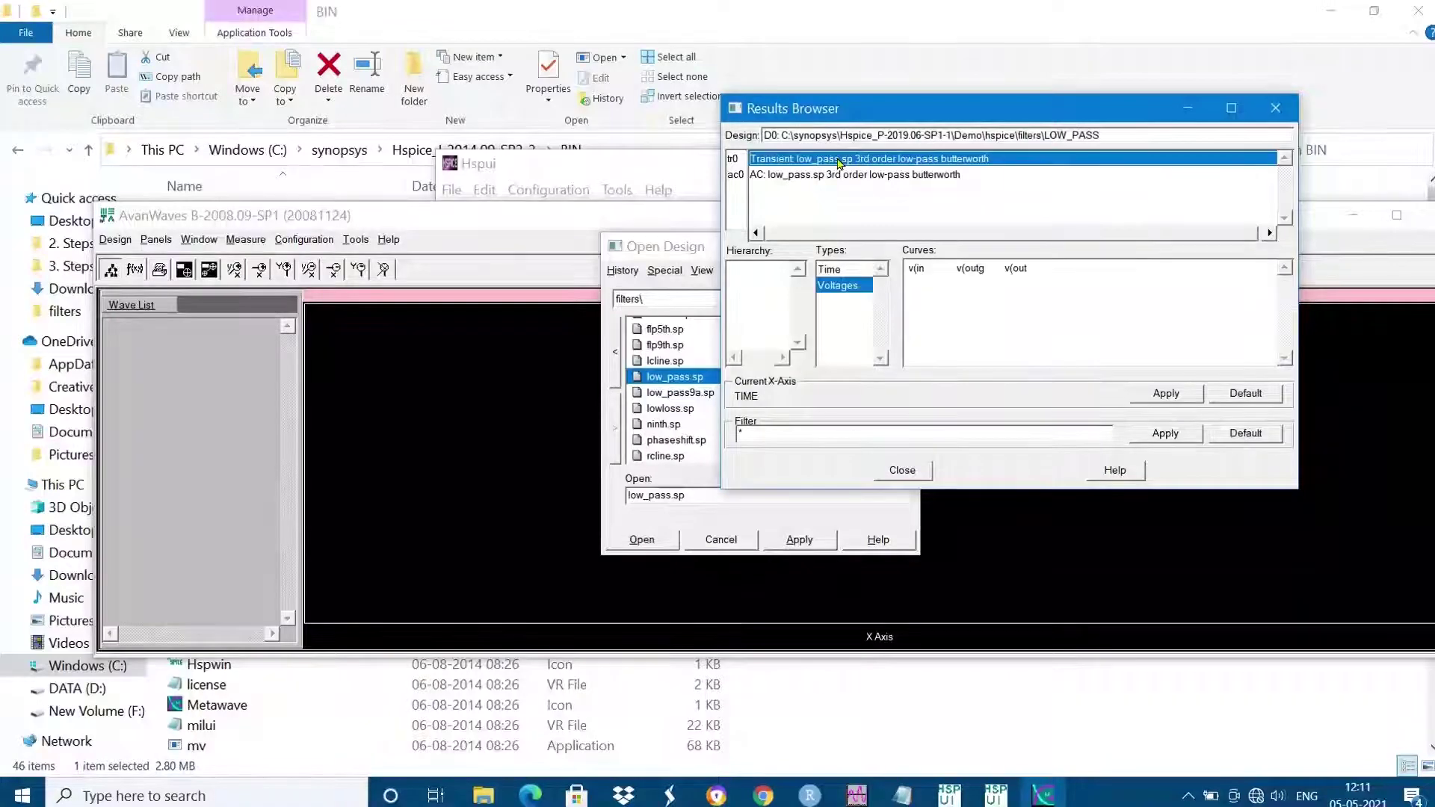
{"action": "double_click", "coordinate": [916, 269]}
{"action": "double_click", "coordinate": [969, 269]}
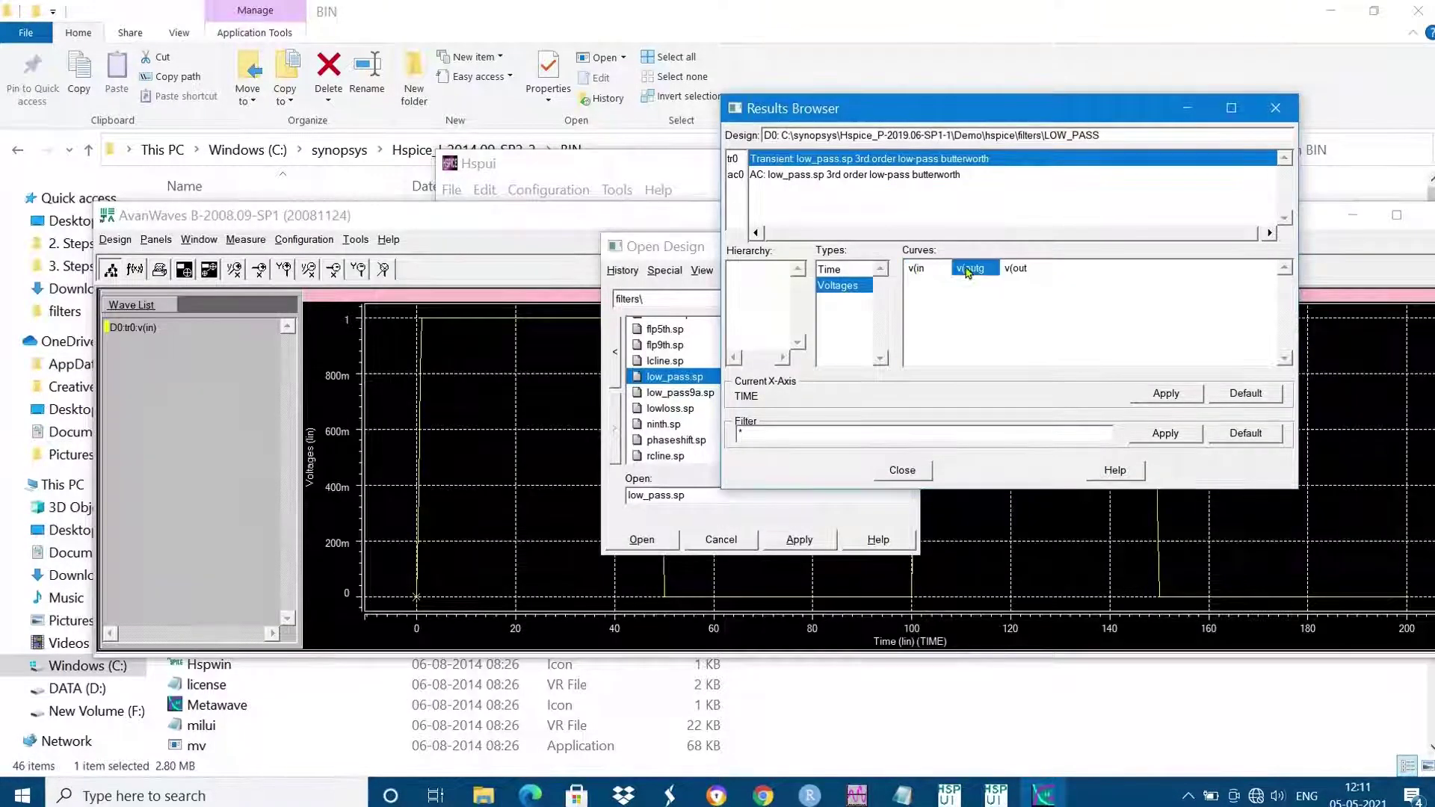
{"action": "double_click", "coordinate": [1018, 269]}
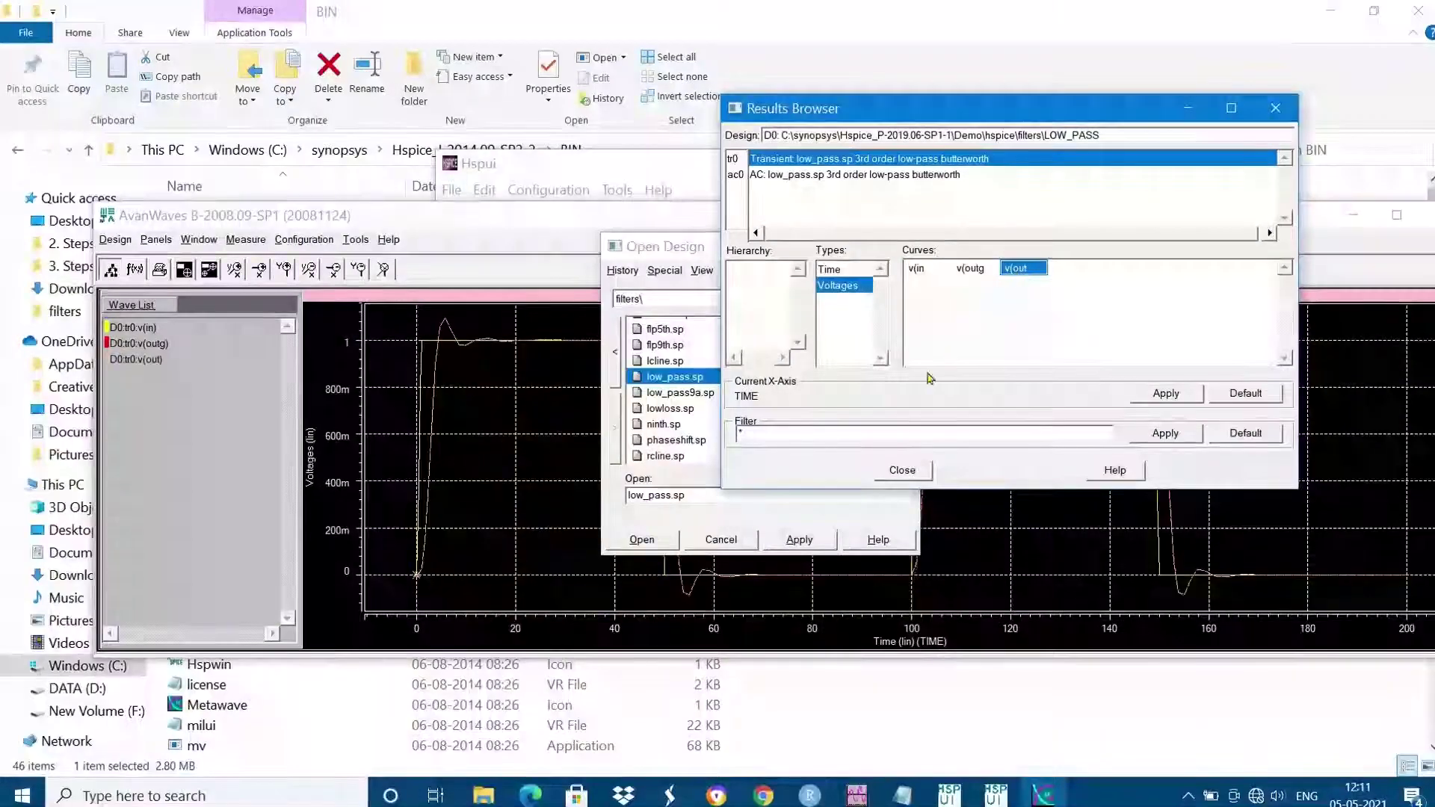
{"action": "left_click", "coordinate": [902, 470]}
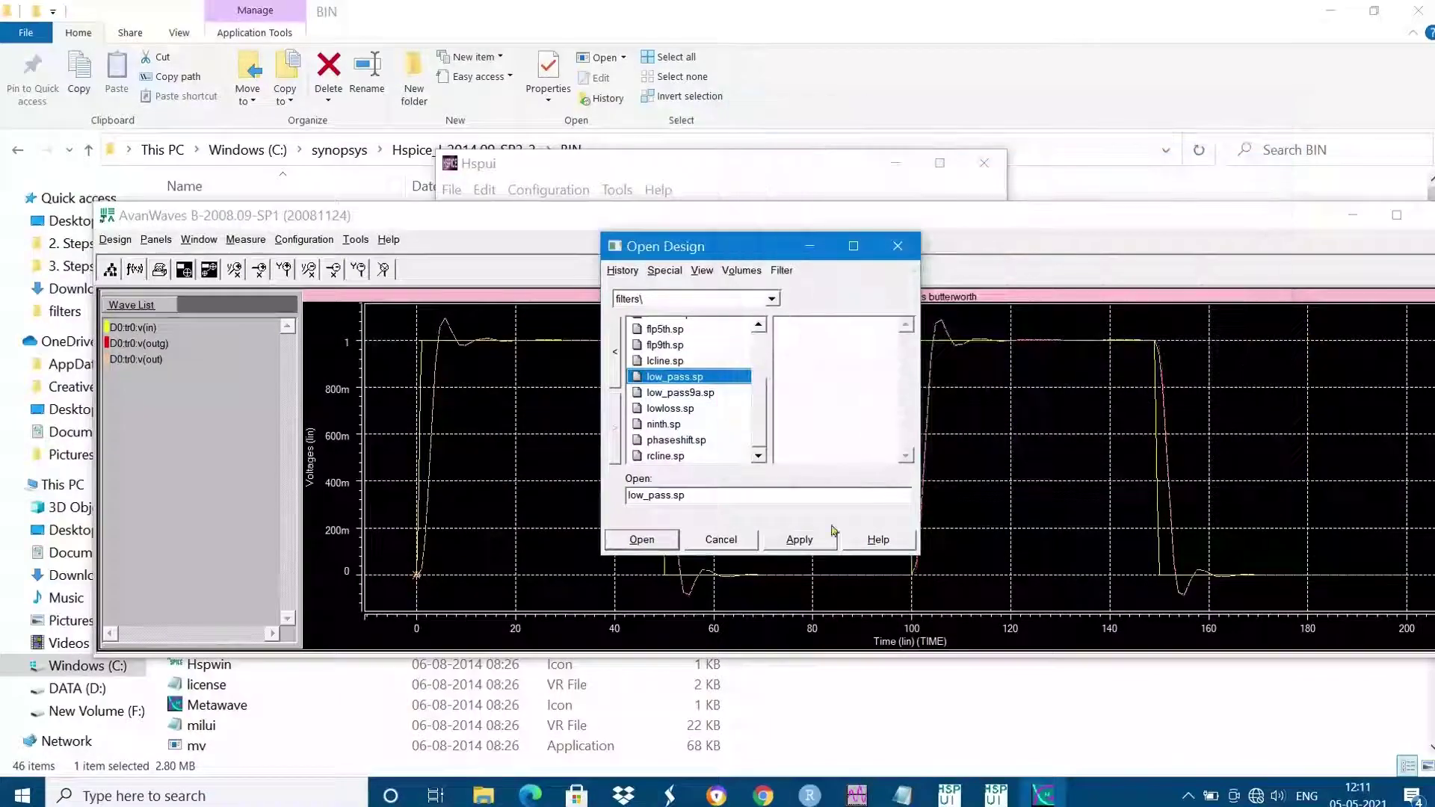
{"action": "left_click", "coordinate": [889, 247]}
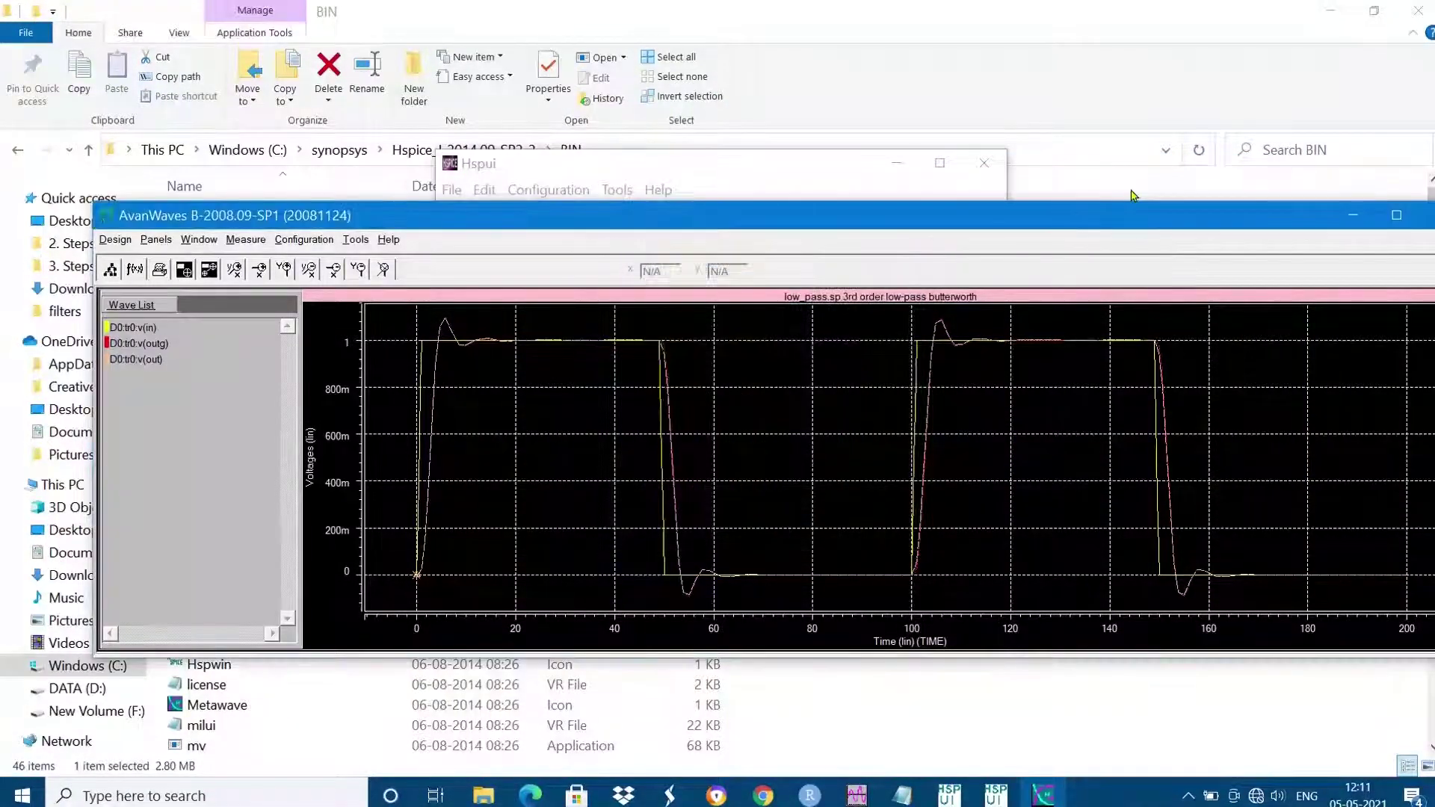
Maximize the waveform window, turn off the grid, view the low_pass curves in stacked mode, and close the viewer
{"action": "left_click_drag", "start_coordinate": [1144, 219], "coordinate": [1083, 176]}
{"action": "left_click", "coordinate": [1336, 172]}
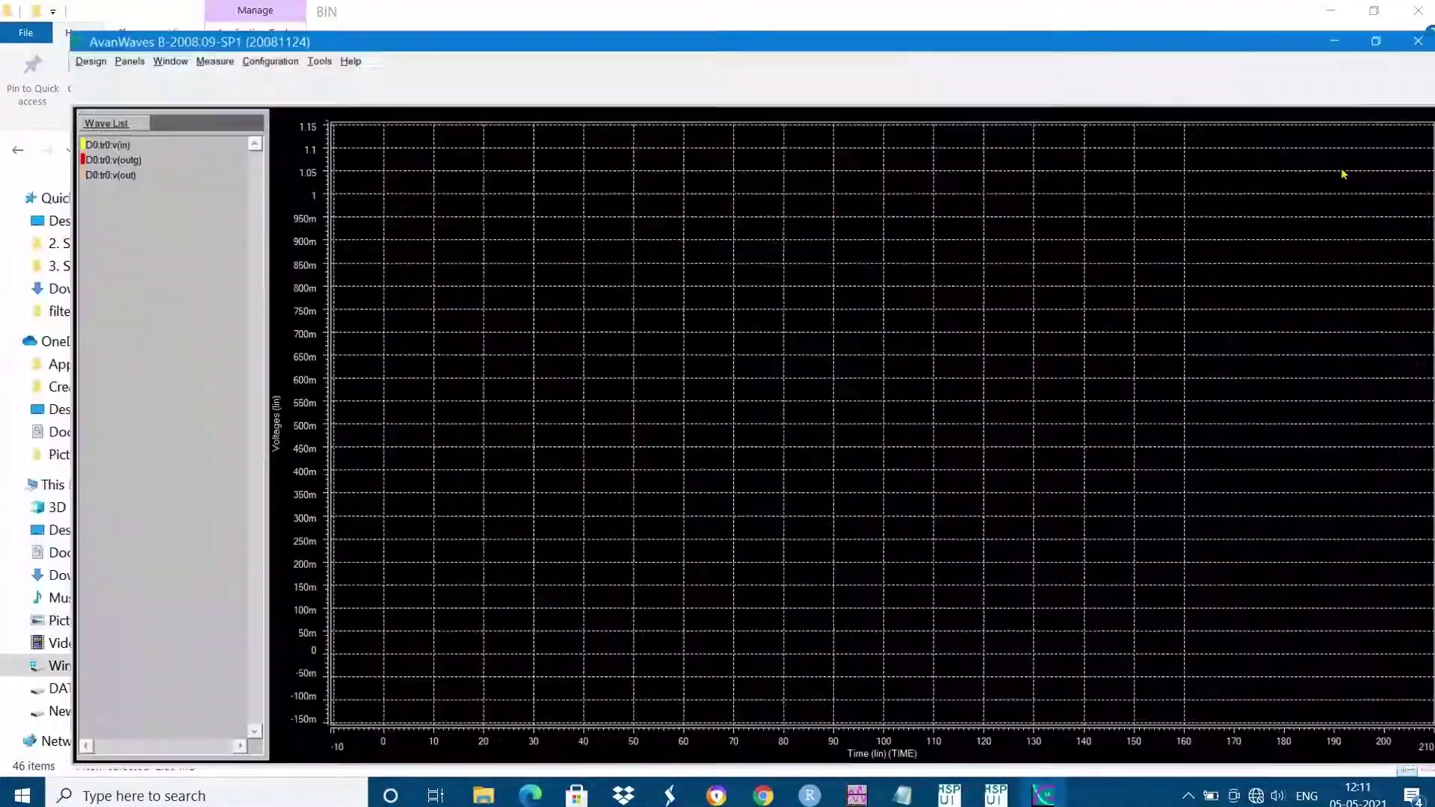
{"action": "right_click", "coordinate": [700, 192]}
{"action": "left_click", "coordinate": [744, 392]}
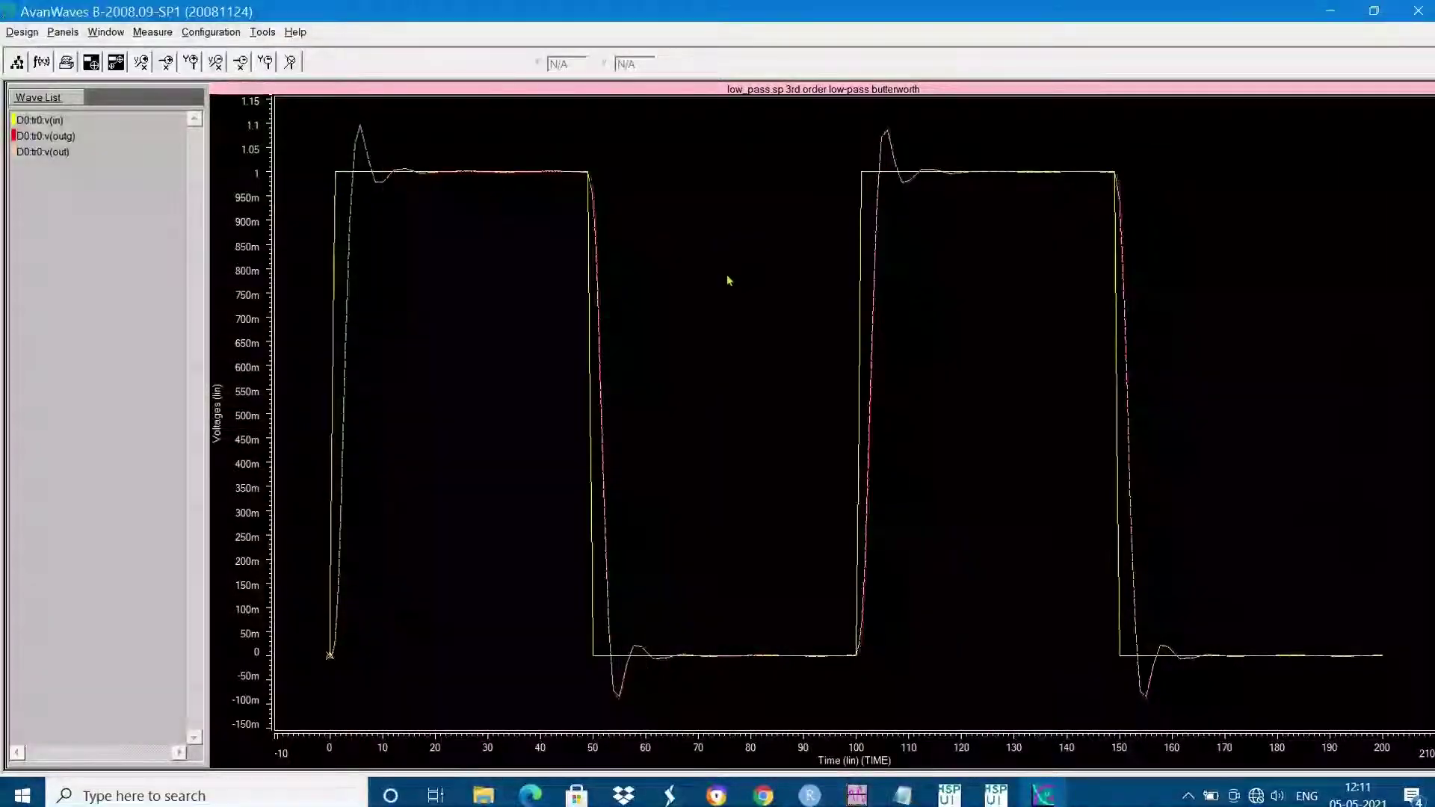
{"action": "right_click", "coordinate": [727, 275]}
{"action": "left_click", "coordinate": [753, 559]}
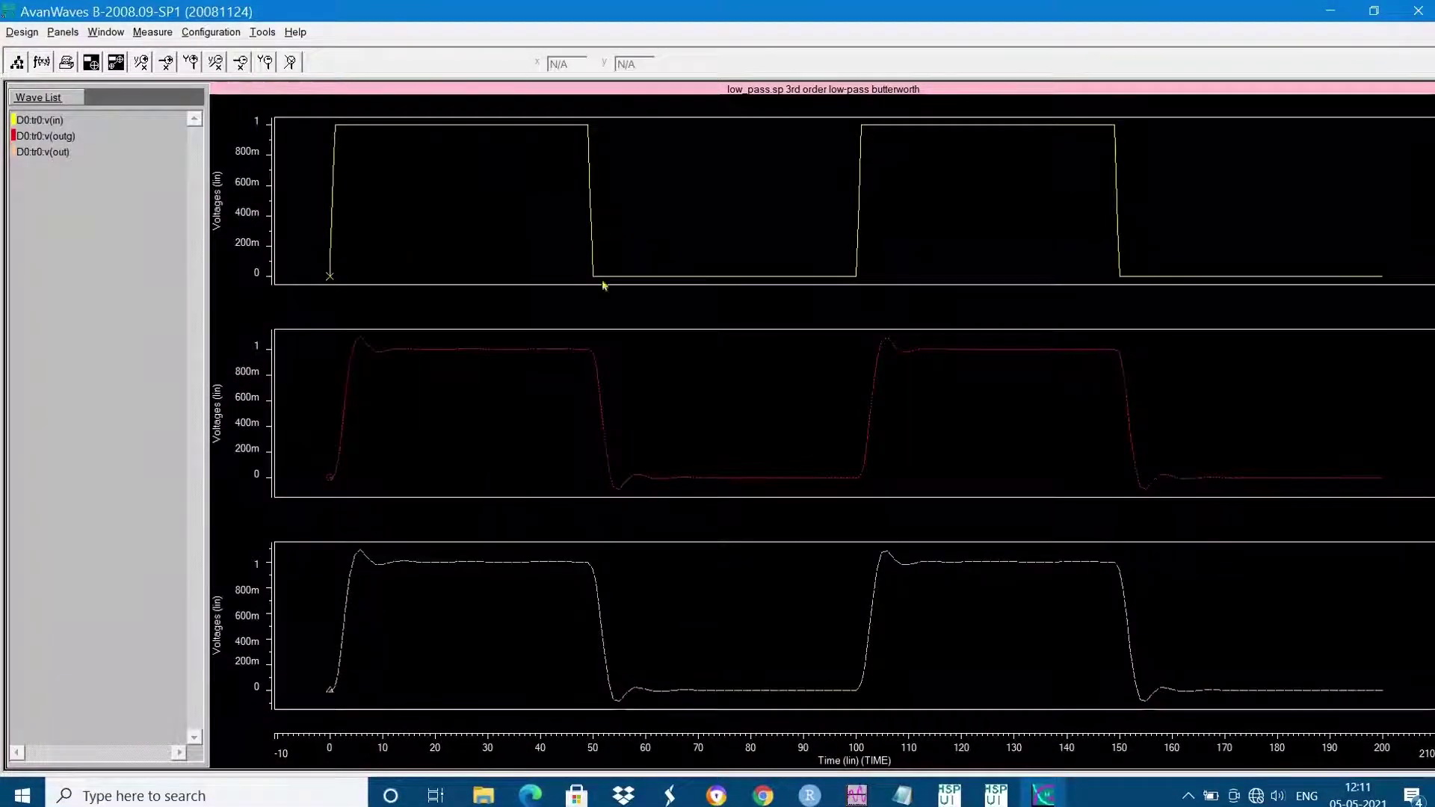
{"action": "key", "text": "alt+F4"}
{"action": "left_click", "coordinate": [198, 718]}
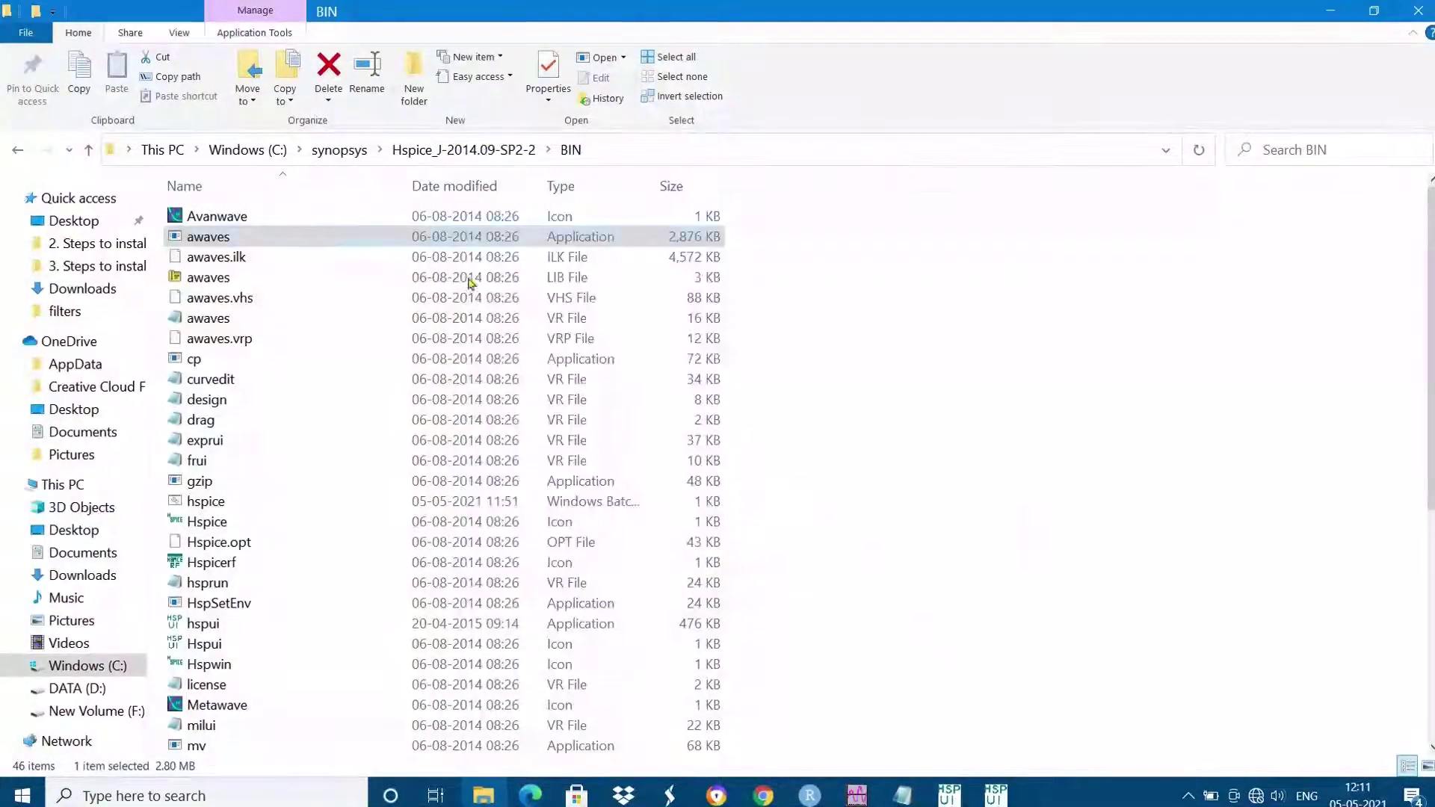
Extract the Synopsys-CosmosScope-J-2015.03 archive on New Volume (F:)
{"action": "left_click", "coordinate": [106, 711]}
{"action": "scroll", "coordinate": [263, 323], "scroll_direction": "down", "scroll_amount": 2}
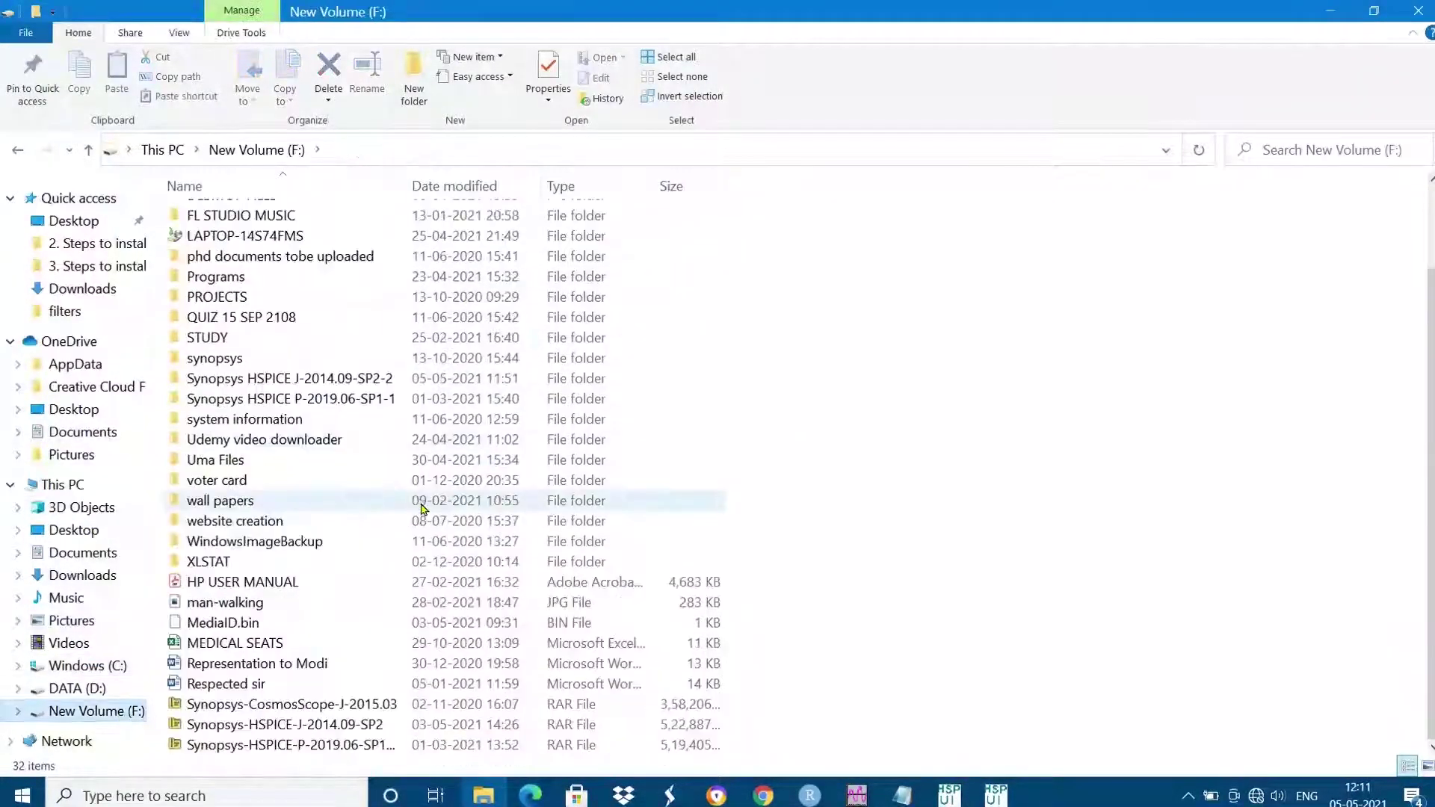
{"action": "left_click", "coordinate": [281, 710]}
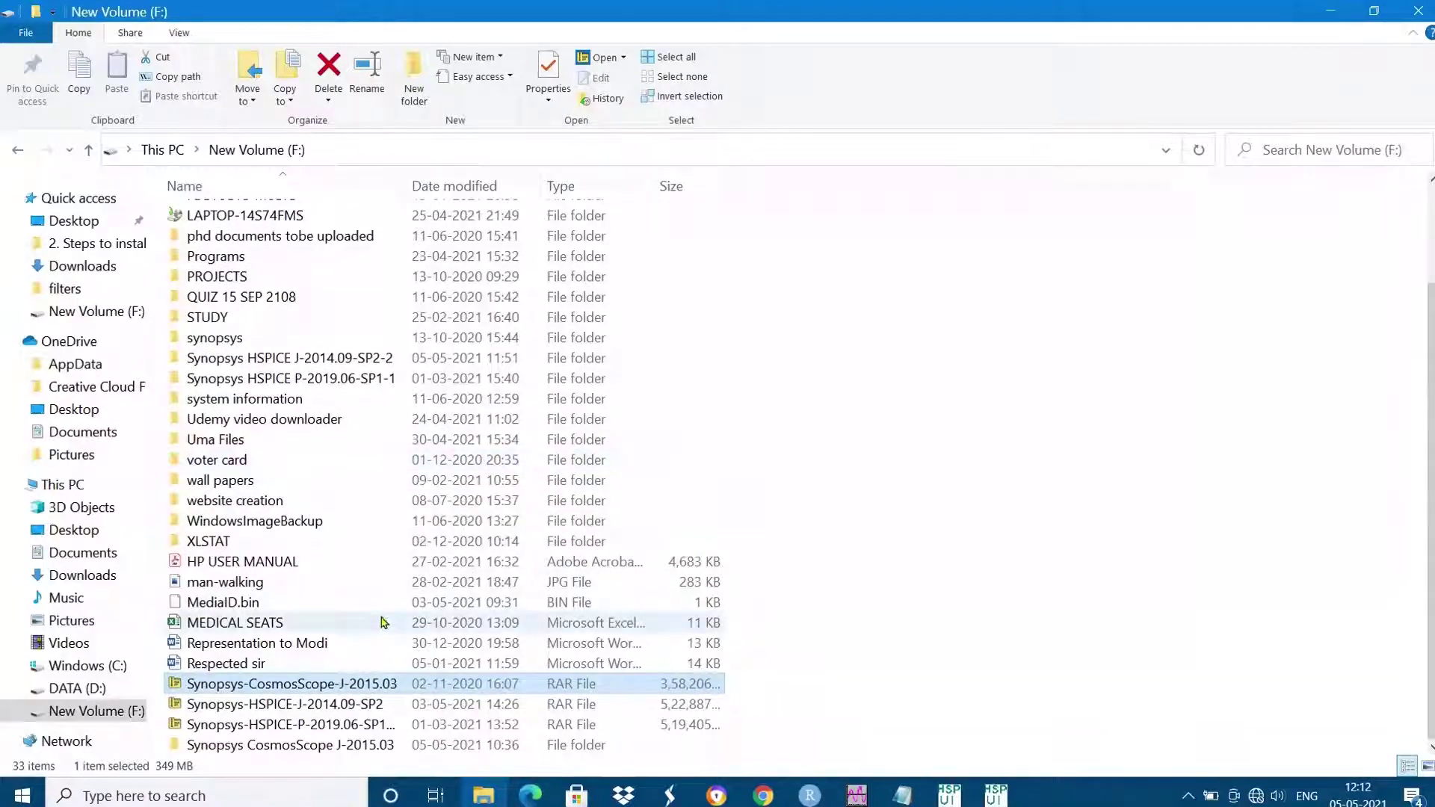
Install CosmosScope 2015.03 from the extracted Synopsys CosmosScope J-2015.03 folder, accepting the license agreement and finishing the setup
{"action": "double_click", "coordinate": [352, 745]}
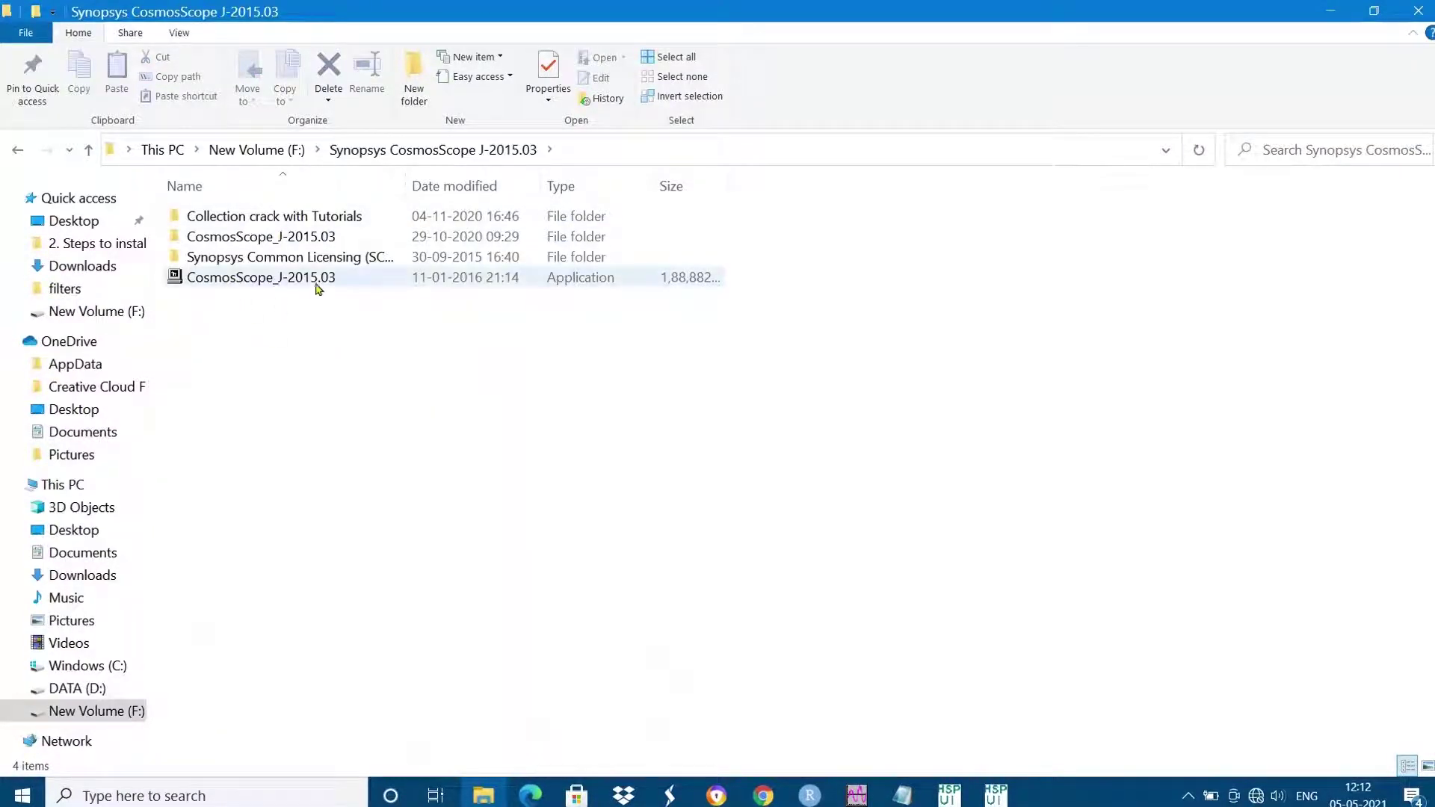
{"action": "double_click", "coordinate": [314, 278]}
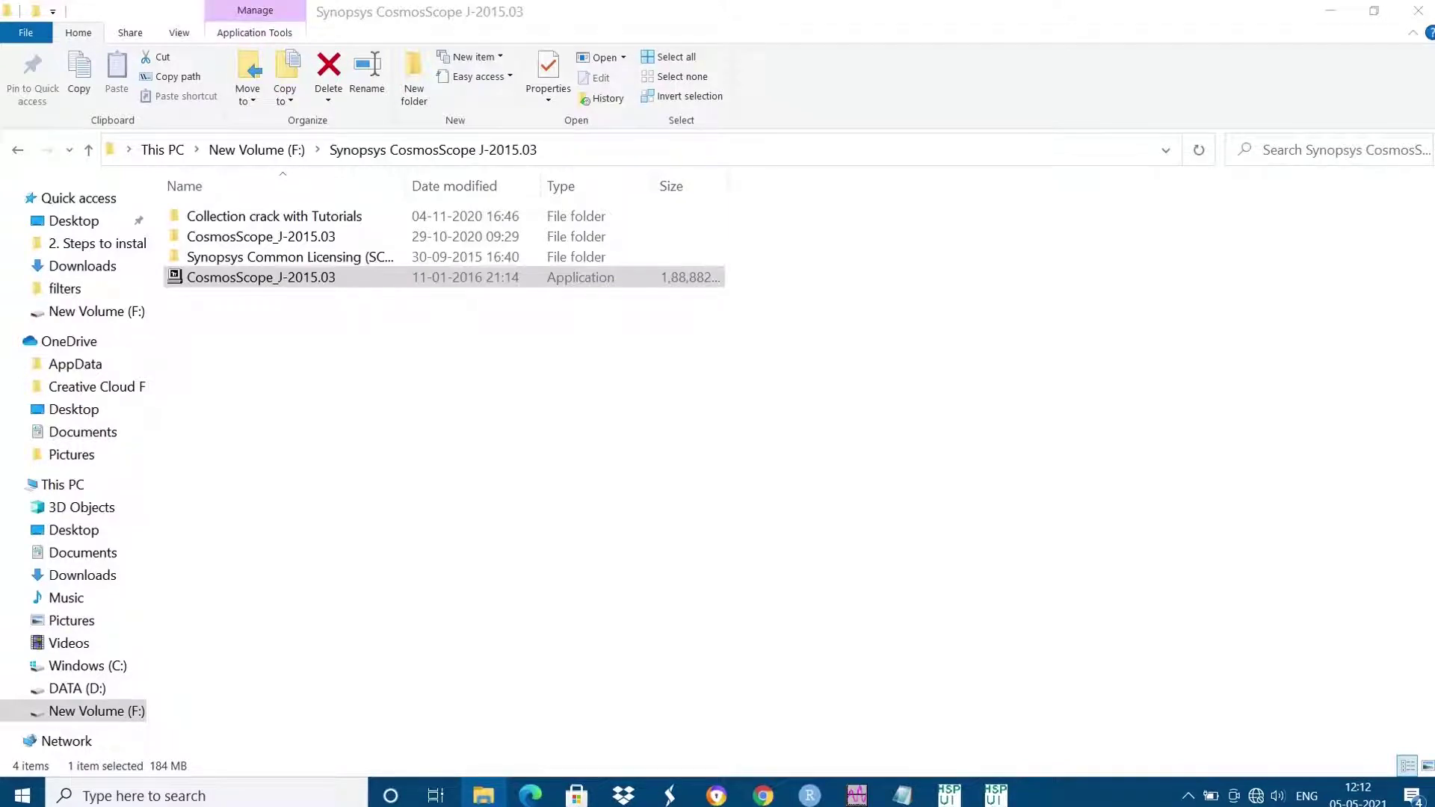
{"action": "left_click", "coordinate": [817, 545]}
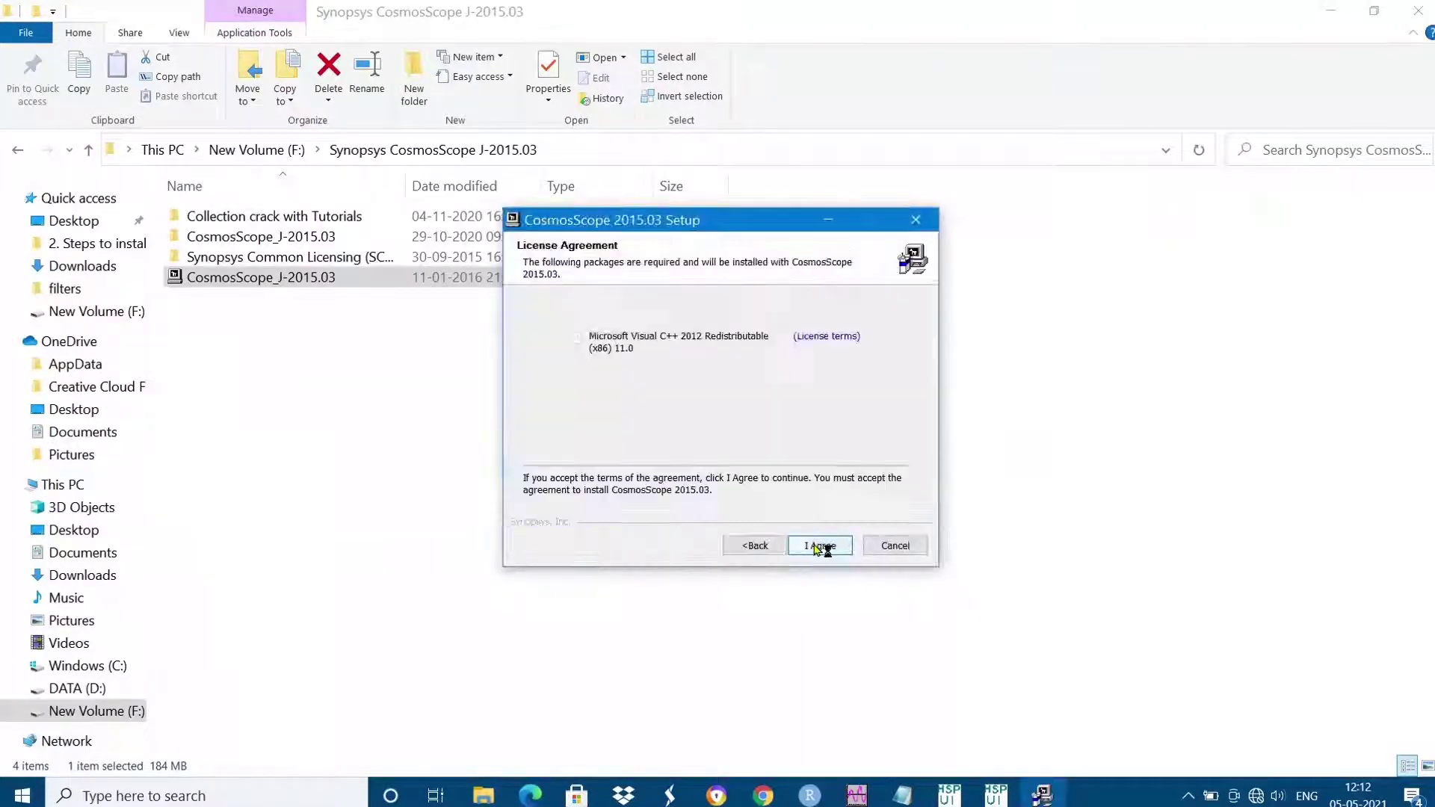
{"action": "left_click", "coordinate": [817, 546]}
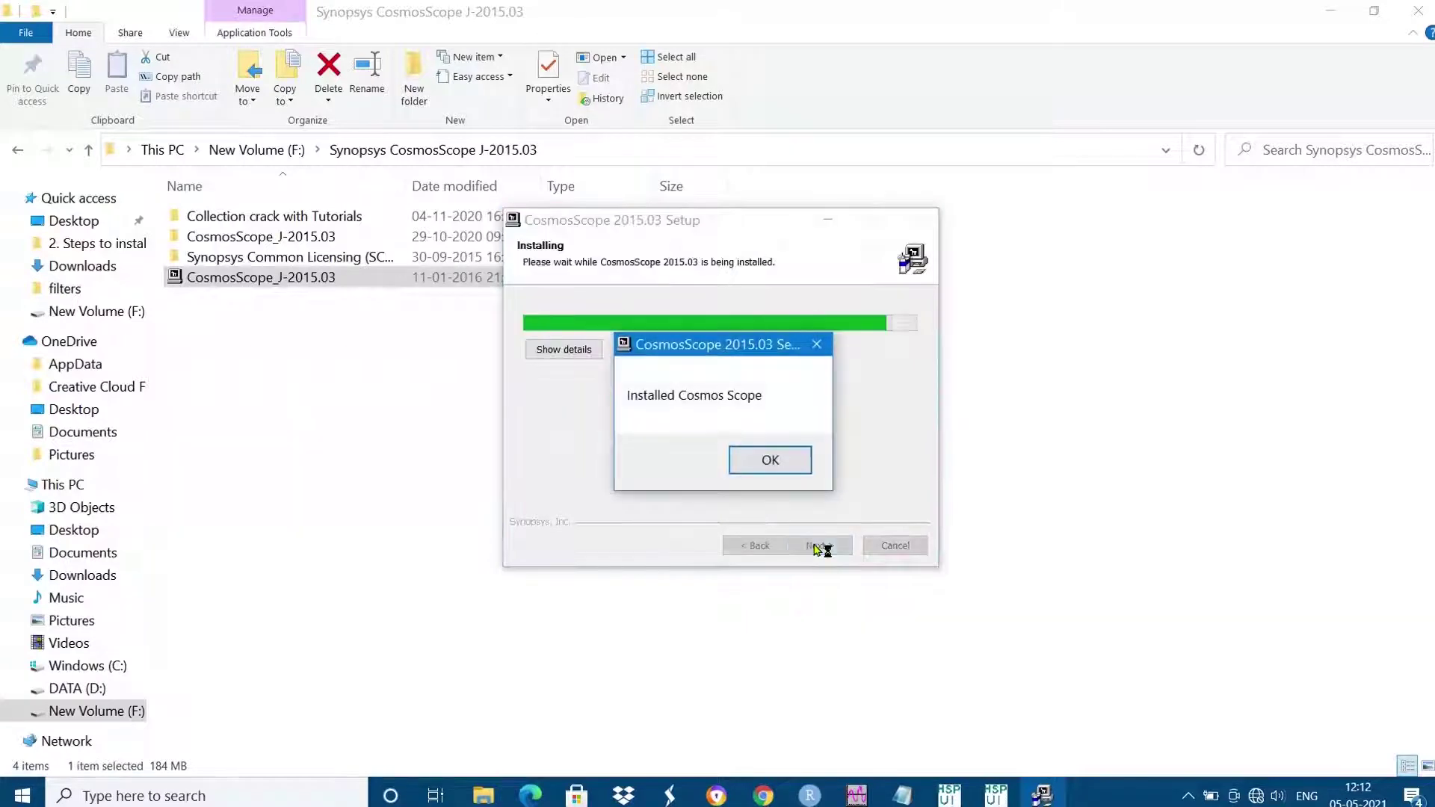
{"action": "left_click", "coordinate": [772, 465]}
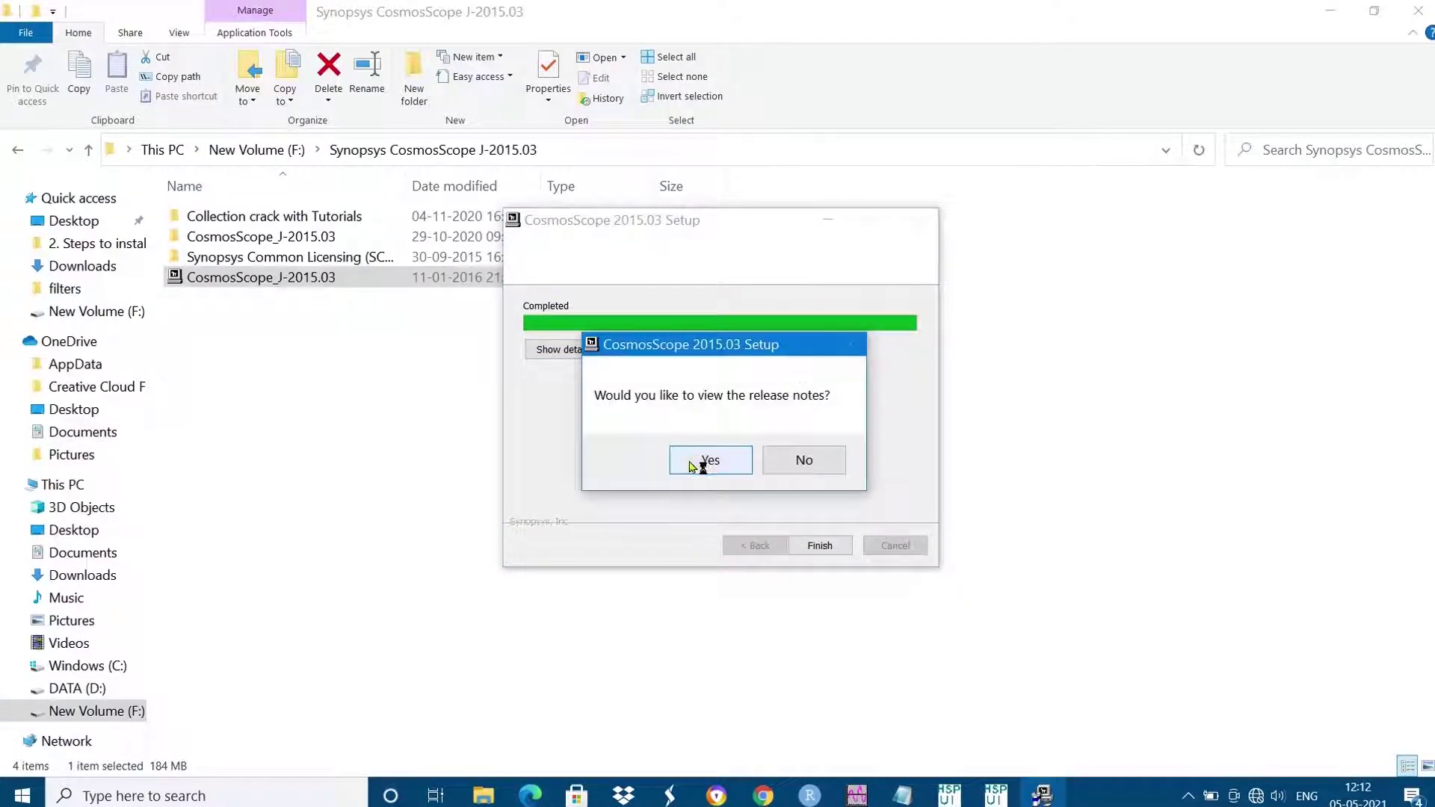
{"action": "left_click", "coordinate": [708, 460]}
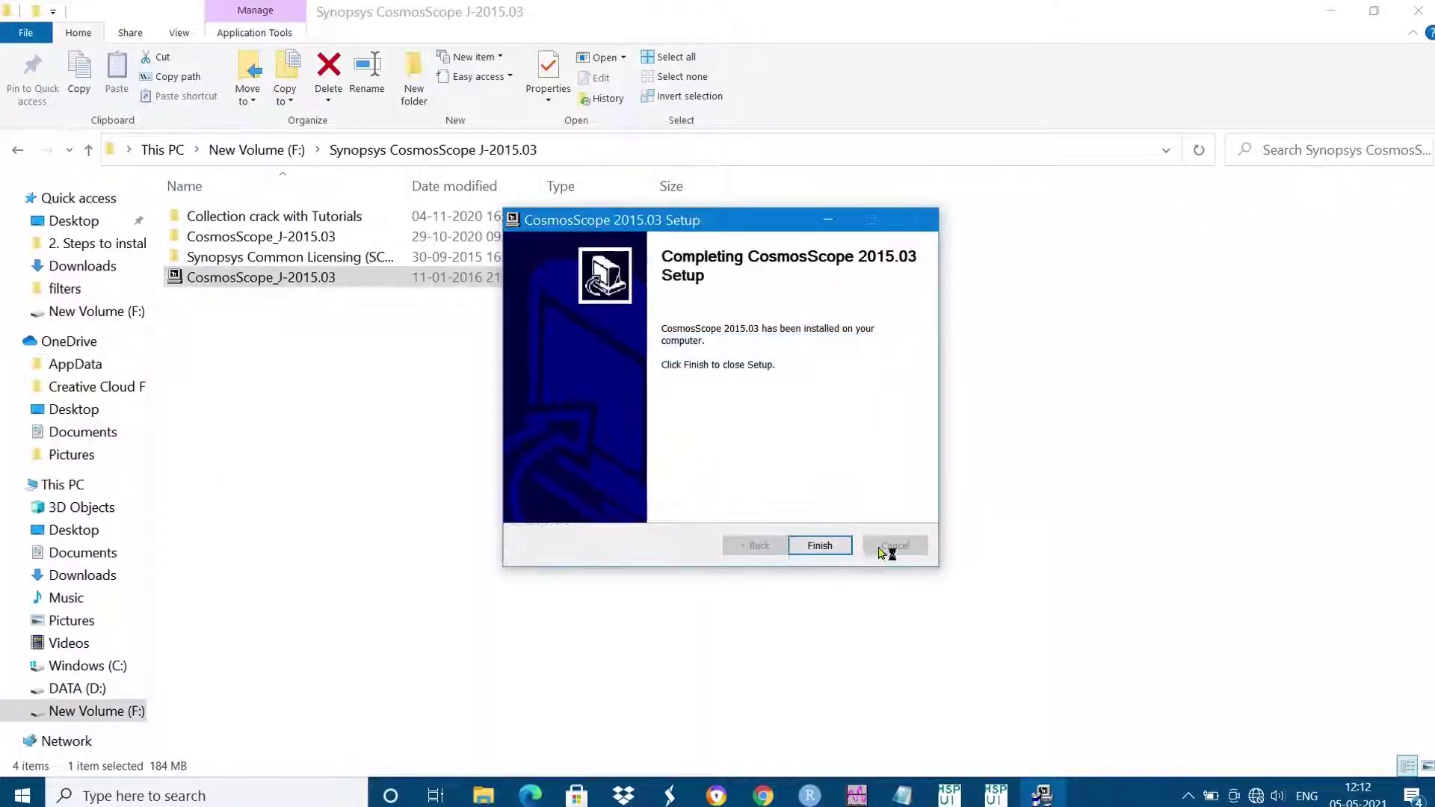
{"action": "left_click", "coordinate": [817, 549]}
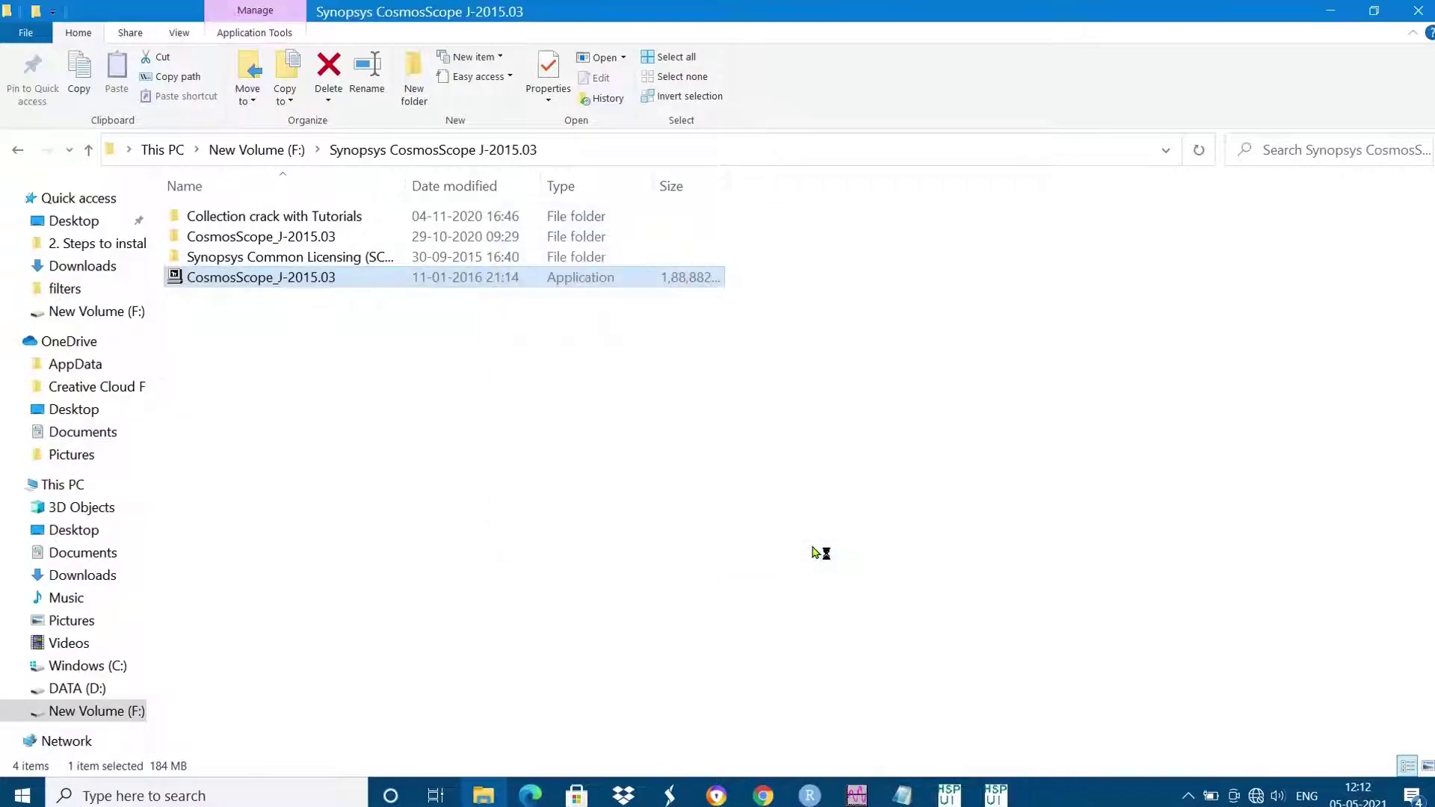
Browse in a new File Explorer window to the folder C:\synopsys\CosmosScope\J-2015.03\ai_bin
{"action": "left_click", "coordinate": [1330, 11]}
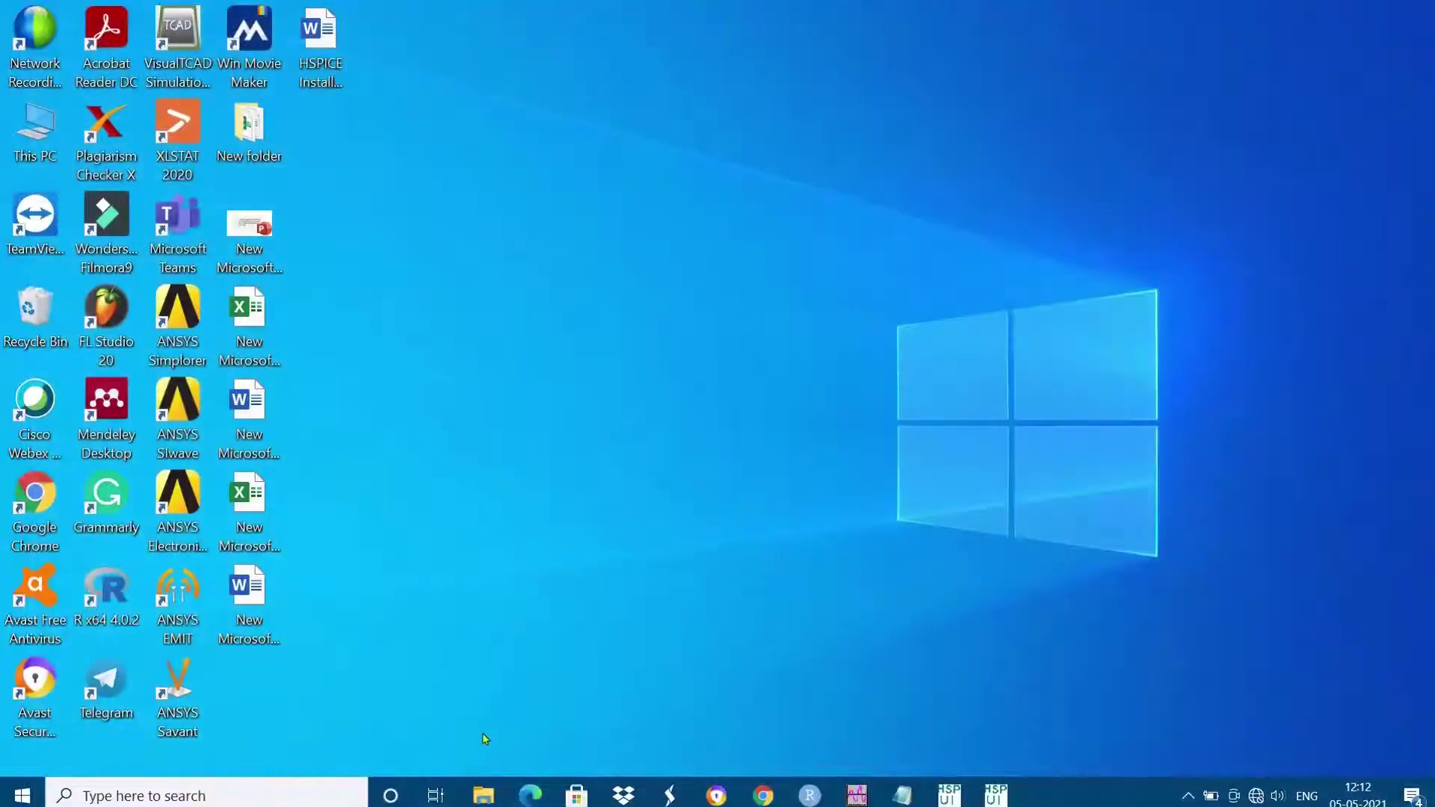
{"action": "left_click", "coordinate": [482, 796]}
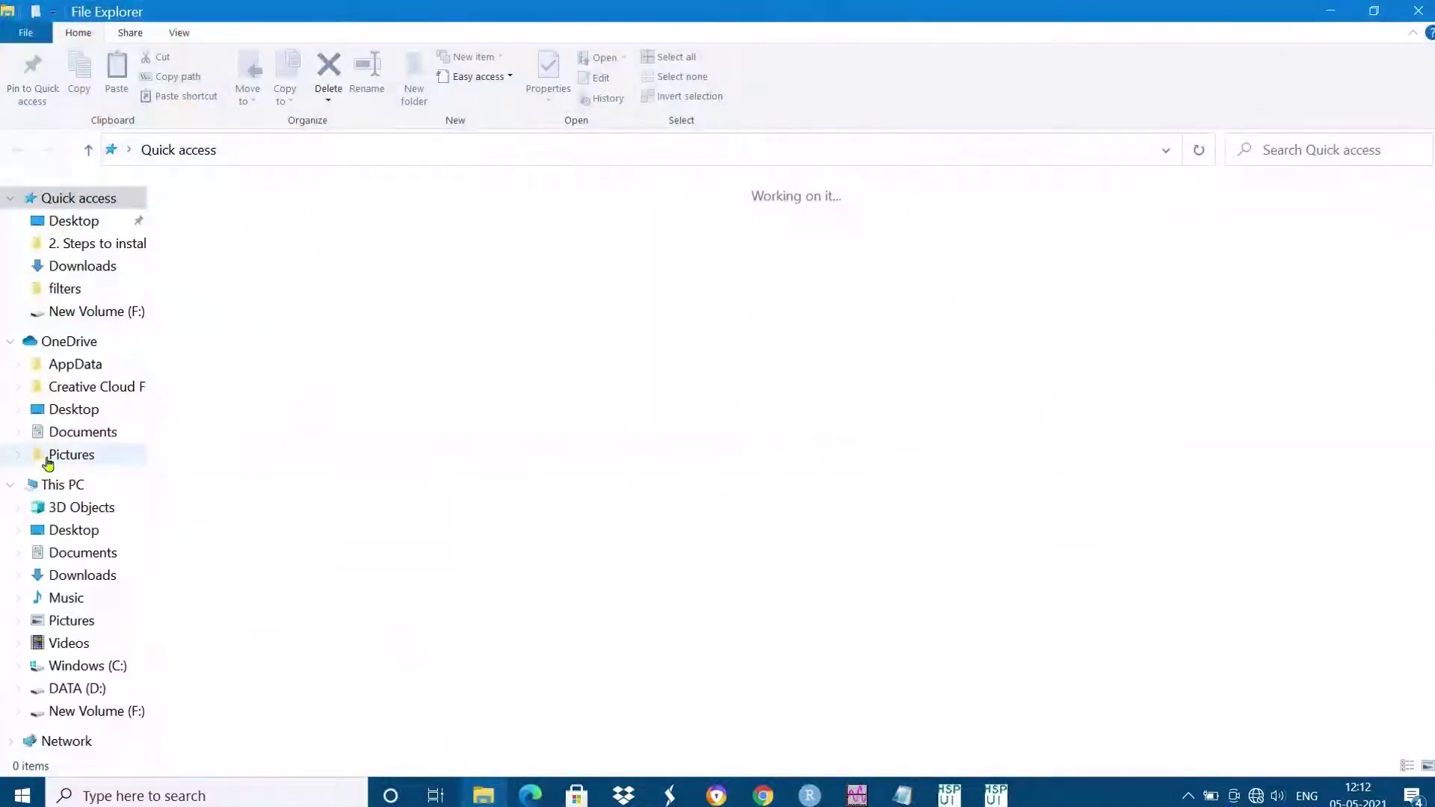
{"action": "left_click", "coordinate": [110, 665]}
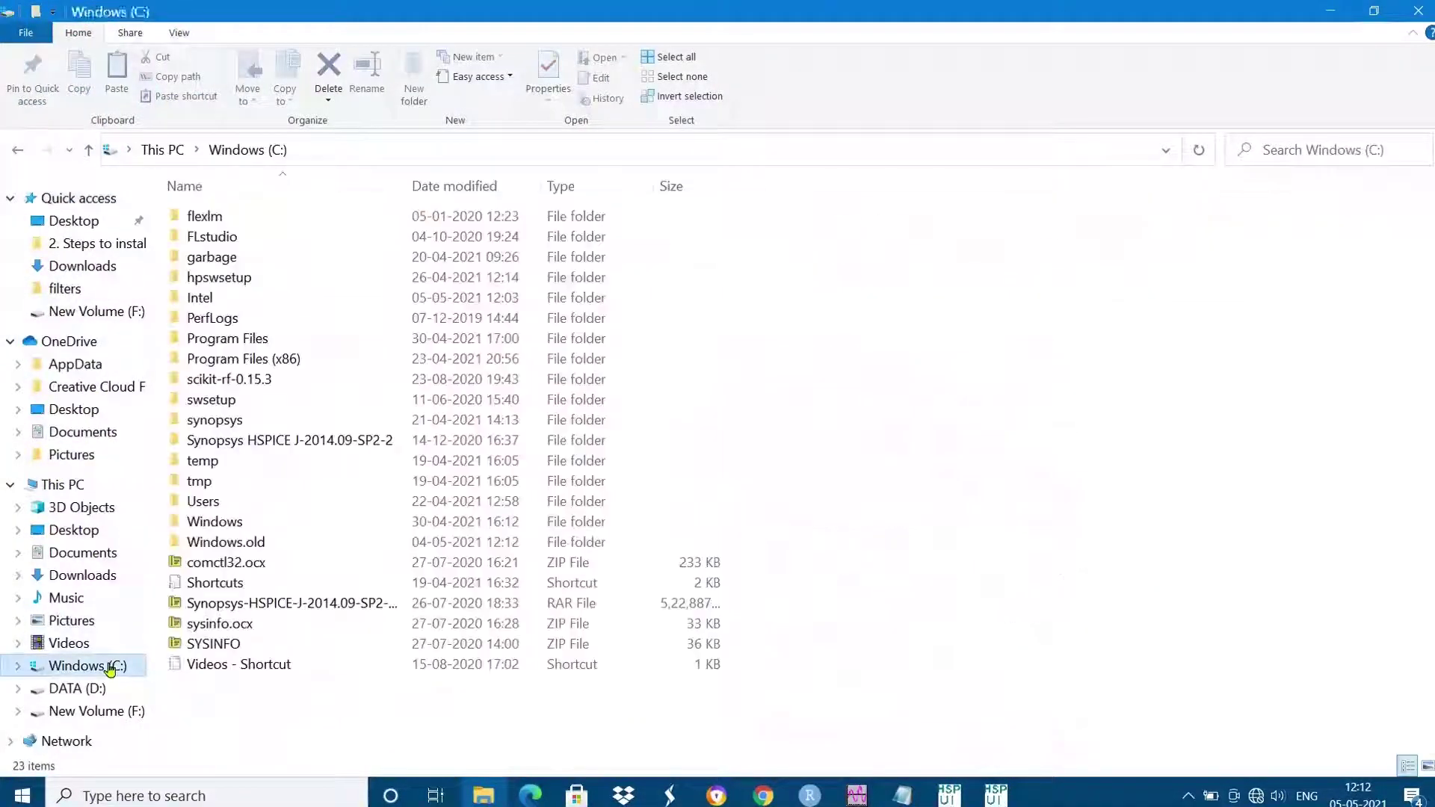
{"action": "double_click", "coordinate": [198, 421]}
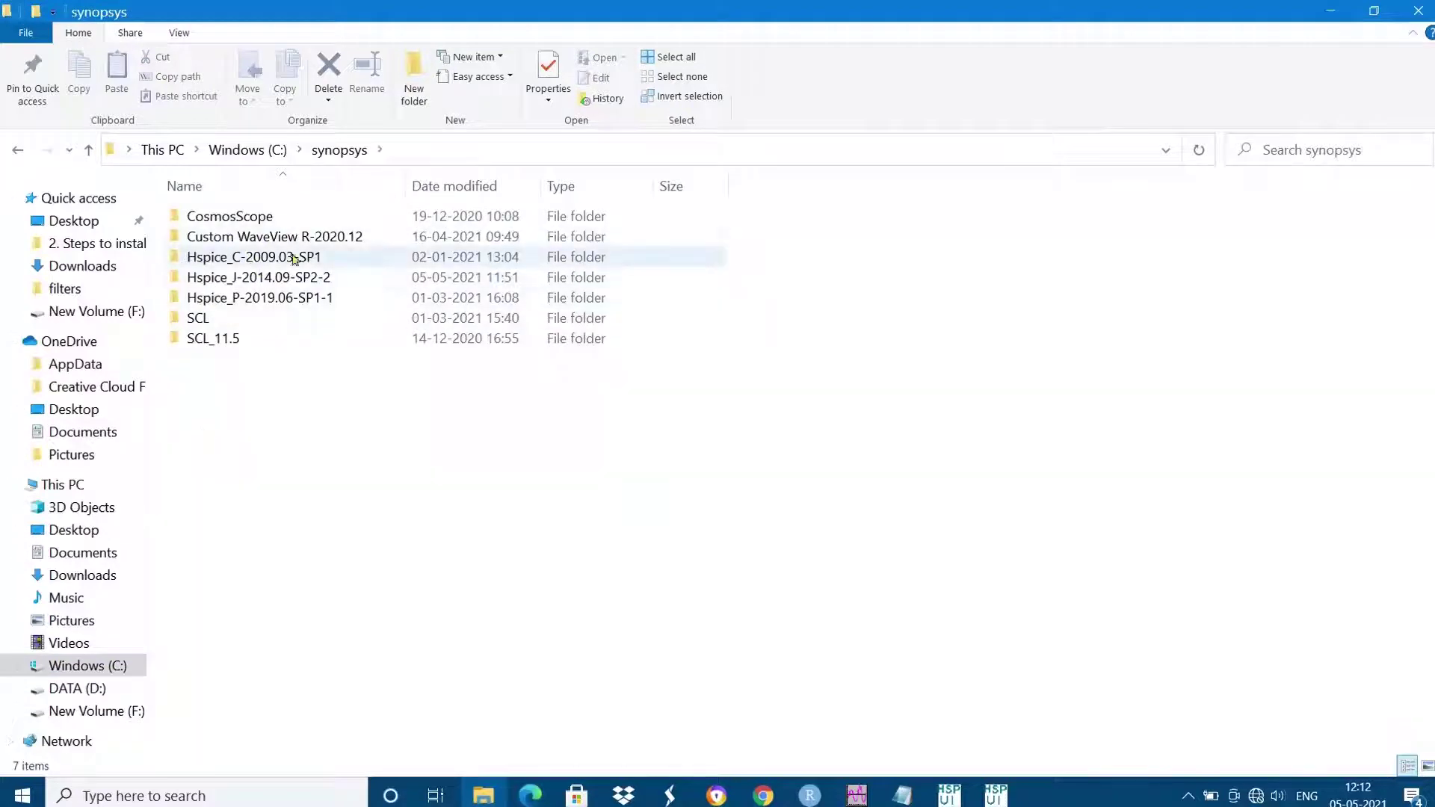
{"action": "double_click", "coordinate": [266, 220]}
{"action": "double_click", "coordinate": [265, 220]}
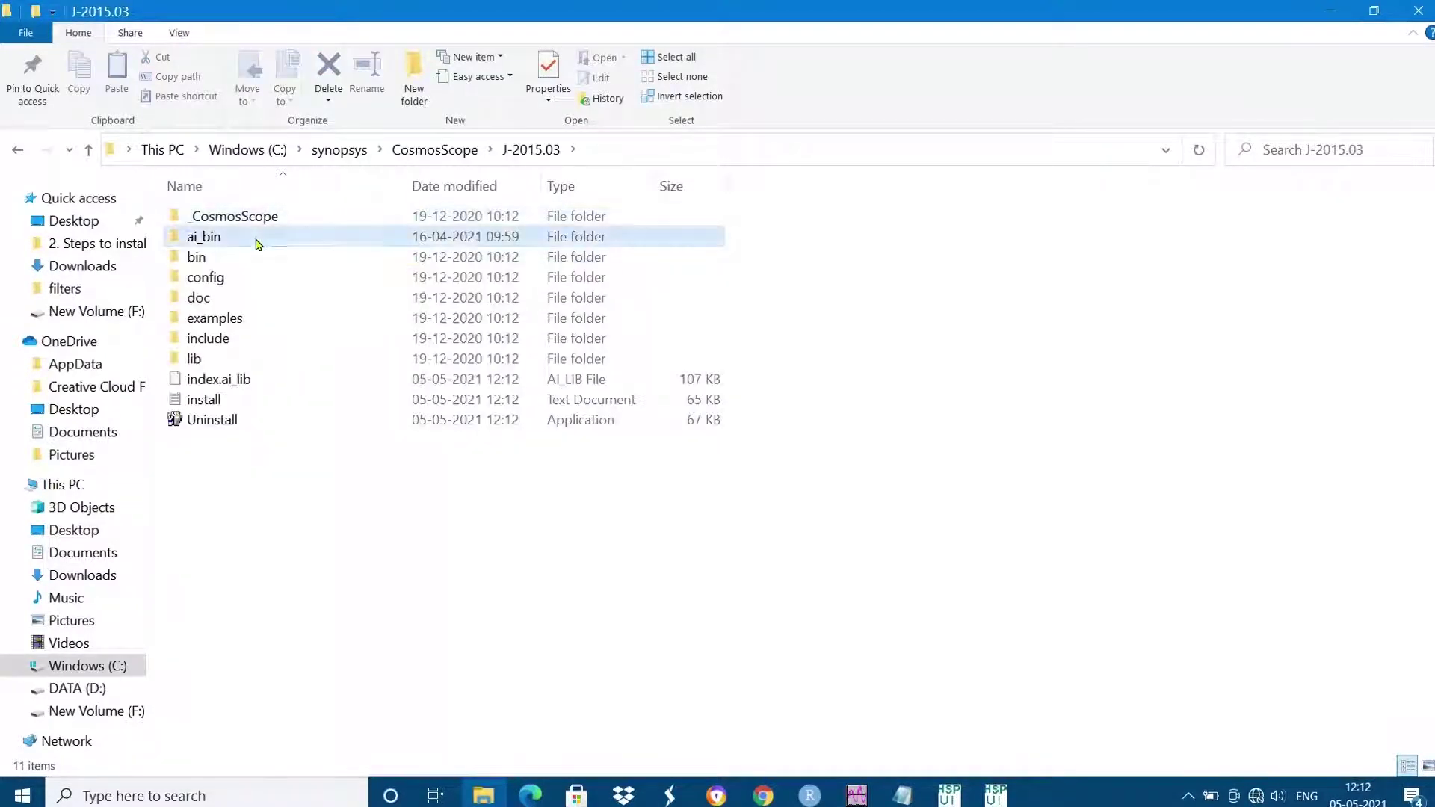
{"action": "double_click", "coordinate": [256, 238]}
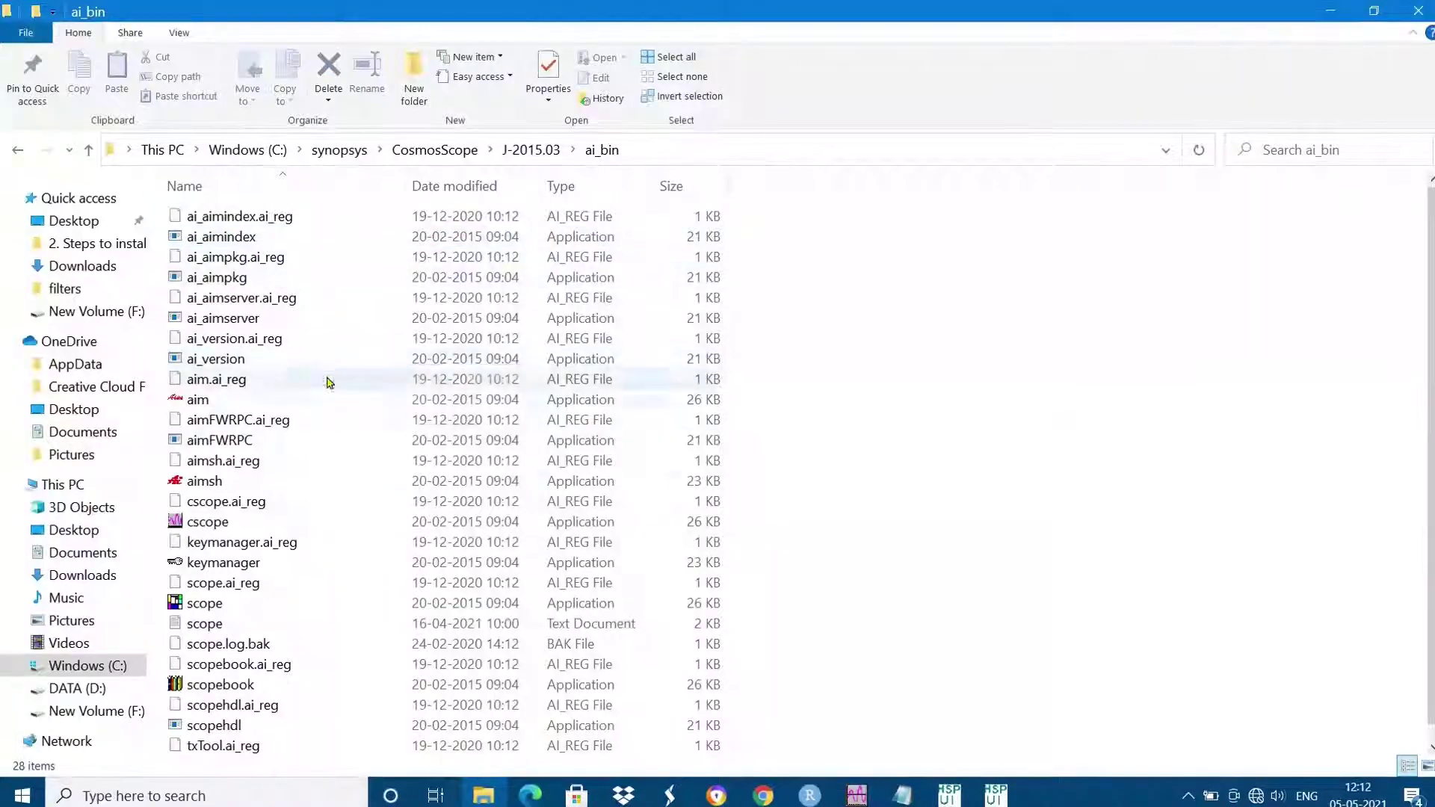
Select the cscope application and copy the path of its ai_bin folder
{"action": "left_click", "coordinate": [329, 522]}
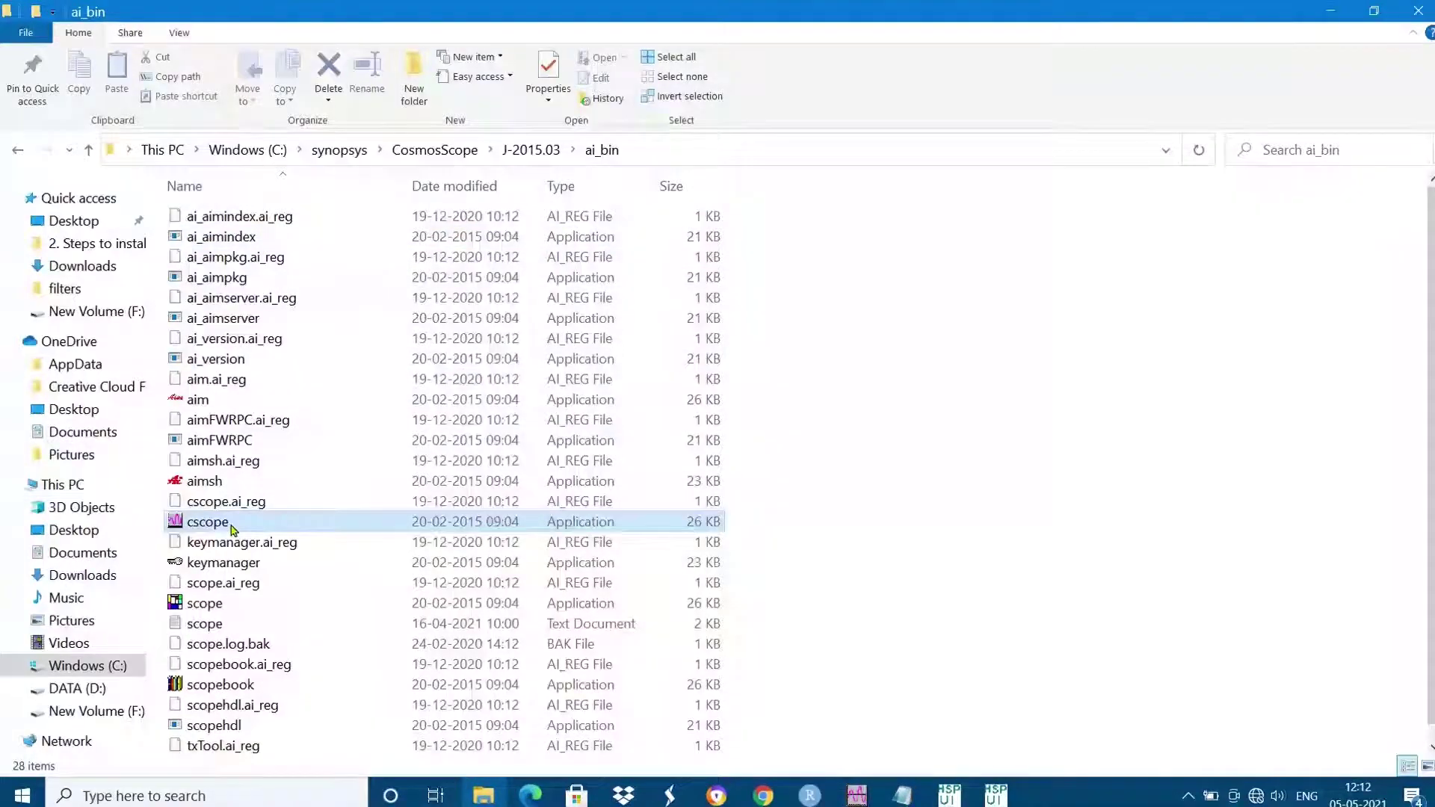
{"action": "left_click", "coordinate": [634, 150]}
{"action": "right_click", "coordinate": [329, 145]}
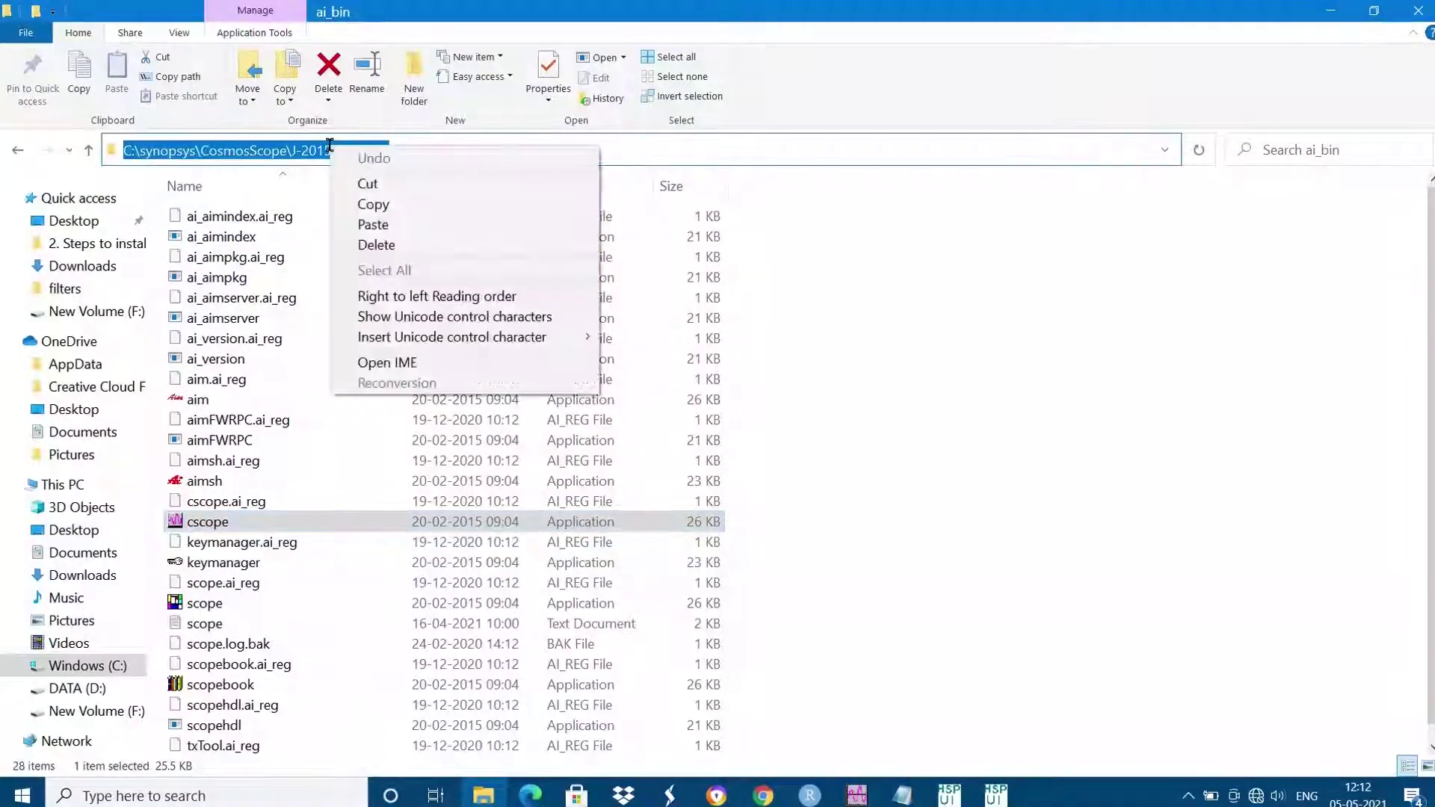
{"action": "left_click", "coordinate": [390, 208]}
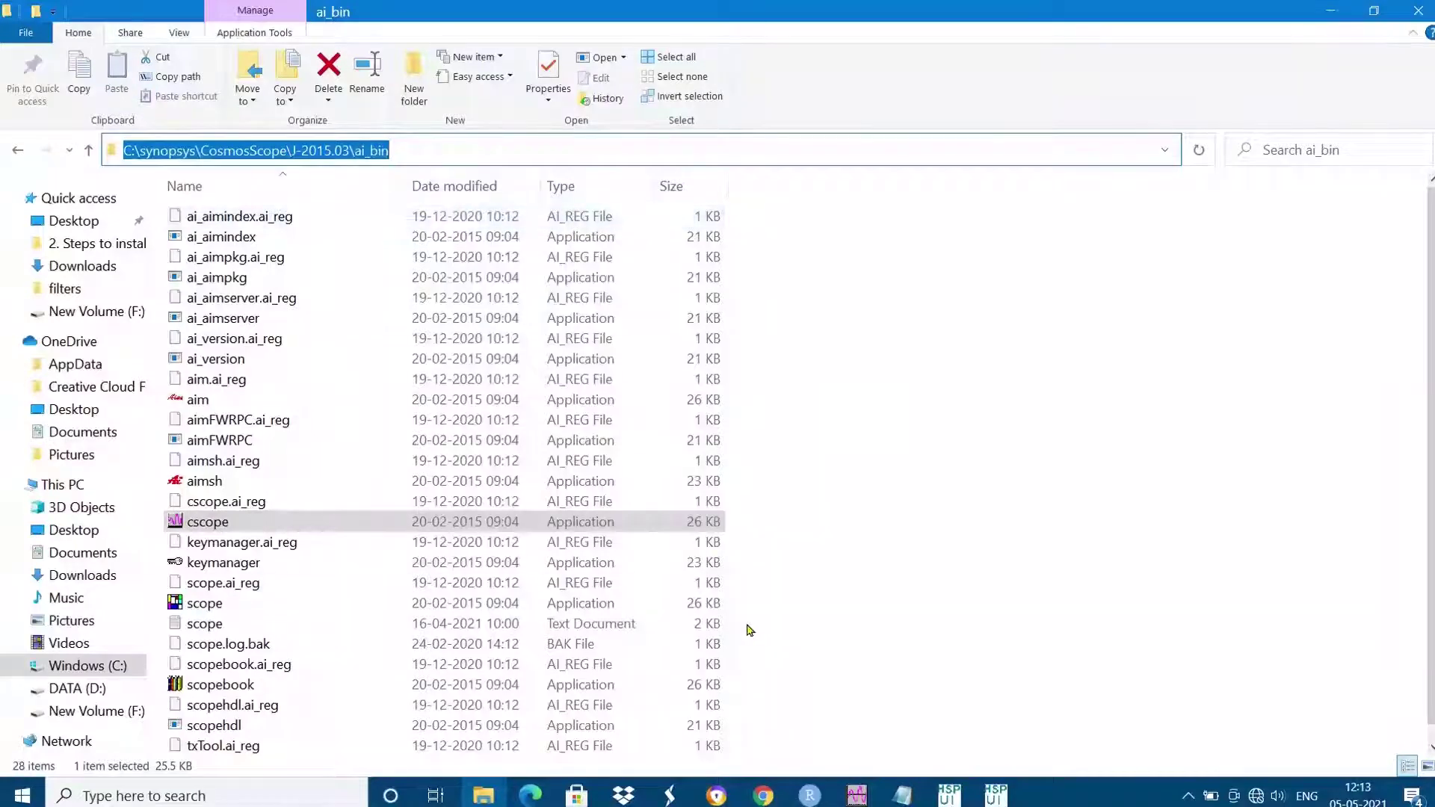
In hspui's launcher version settings, replace the Cscope path with C:\synopsys\CosmosScope\J-2015.03\ai_bin\cscope.exe
{"action": "left_click", "coordinate": [994, 796]}
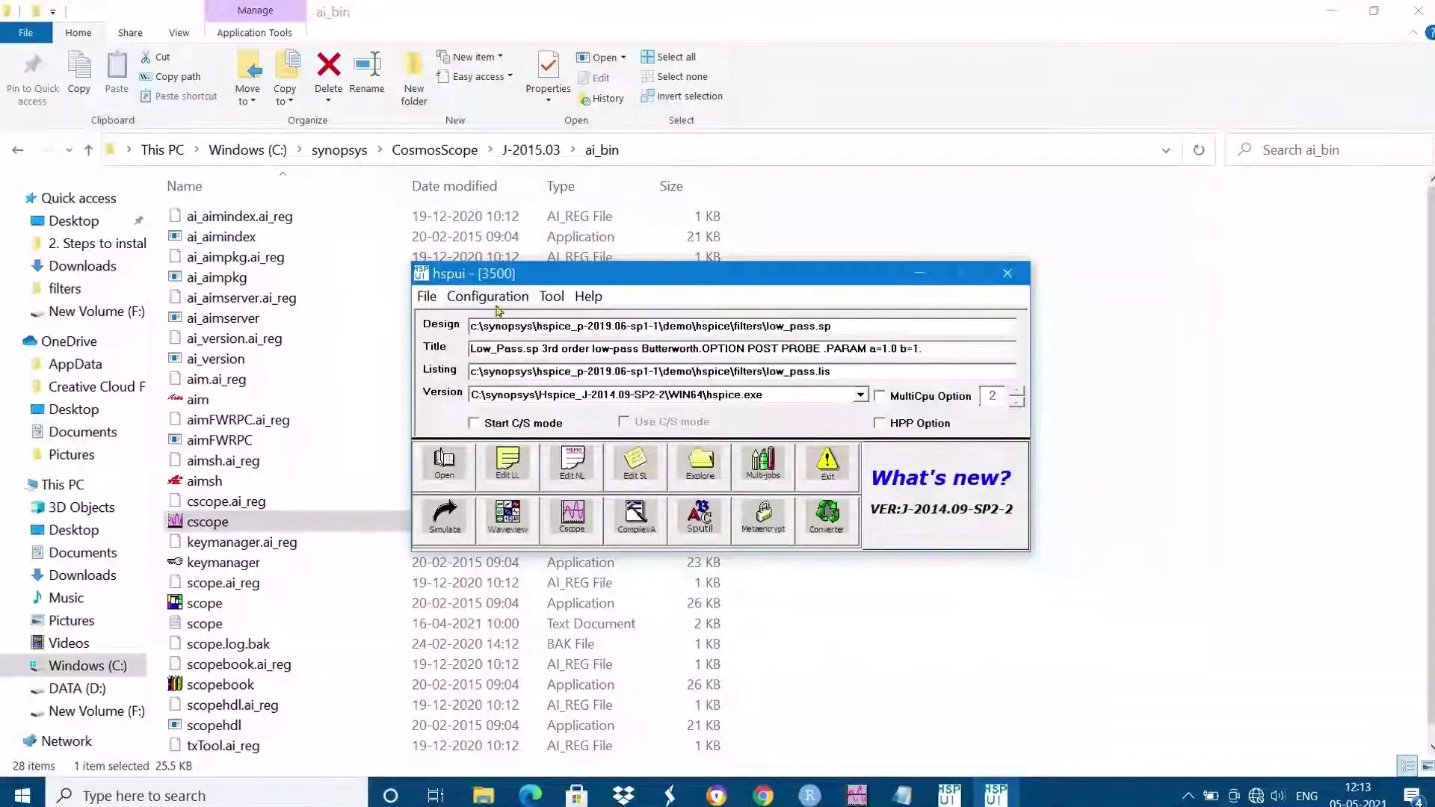
{"action": "left_click", "coordinate": [493, 297]}
{"action": "left_click", "coordinate": [501, 337]}
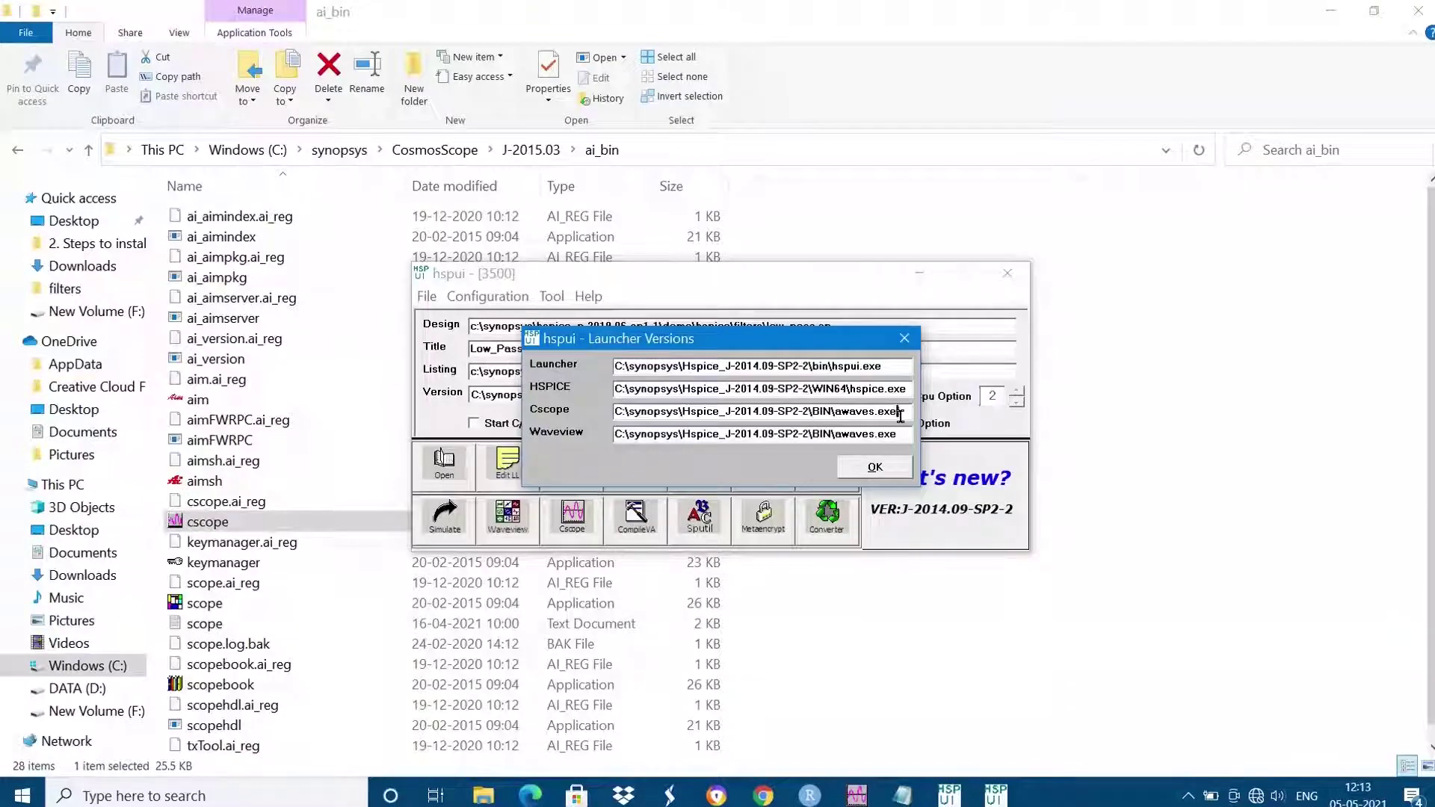
{"action": "left_click_drag", "start_coordinate": [900, 414], "coordinate": [569, 407]}
{"action": "key", "text": "BackSpace"}
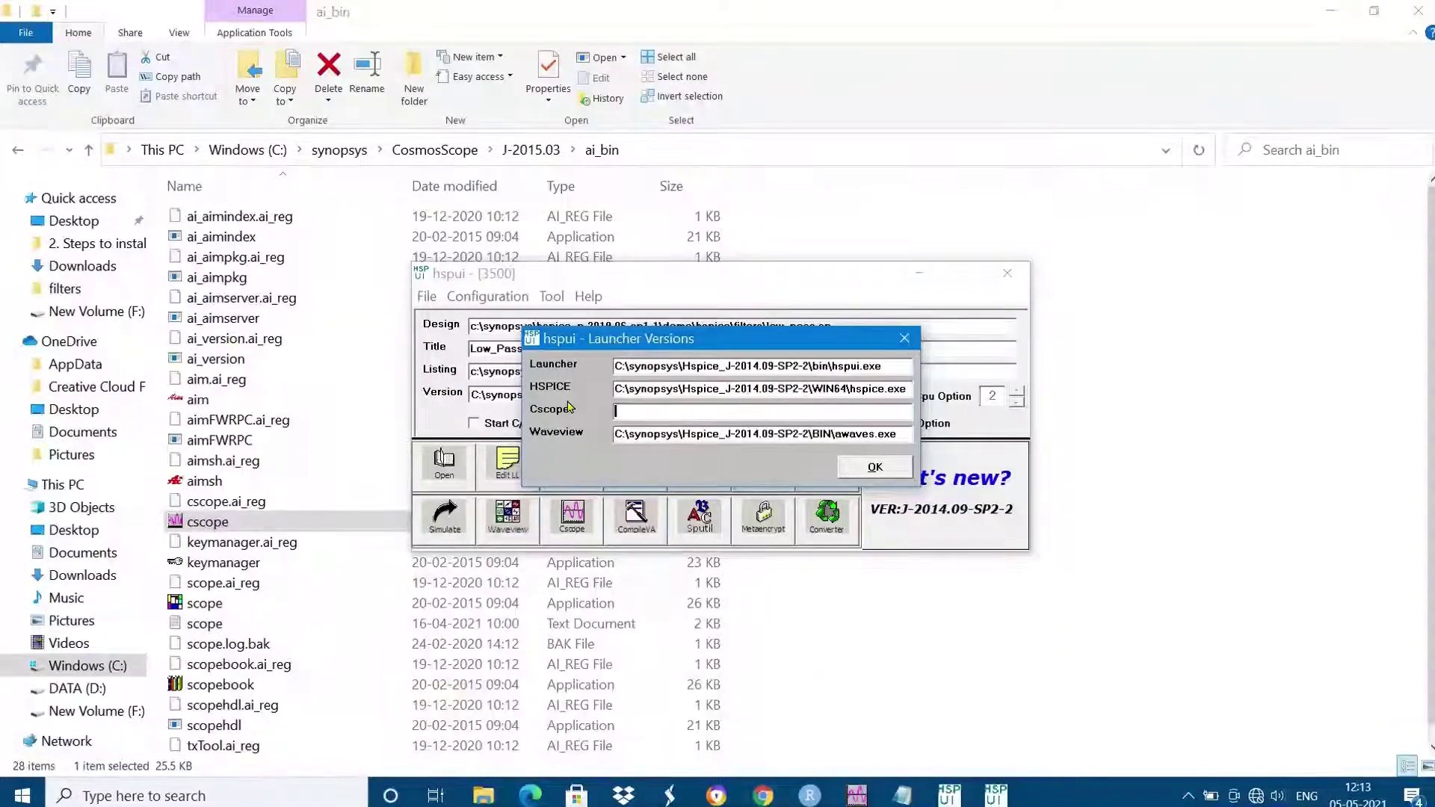
{"action": "key", "text": "ctrl+v"}
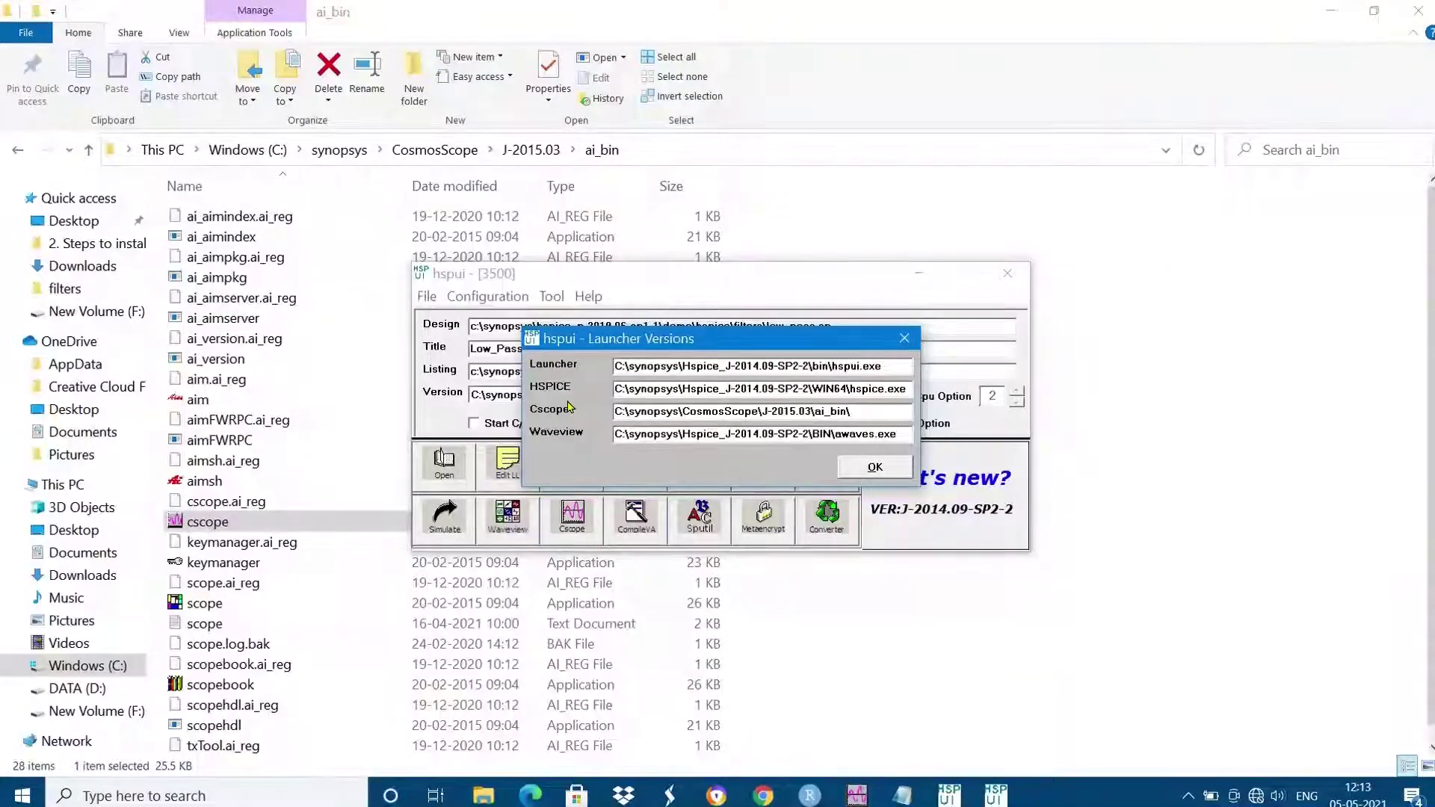
{"action": "type", "text": "\\cscope"}
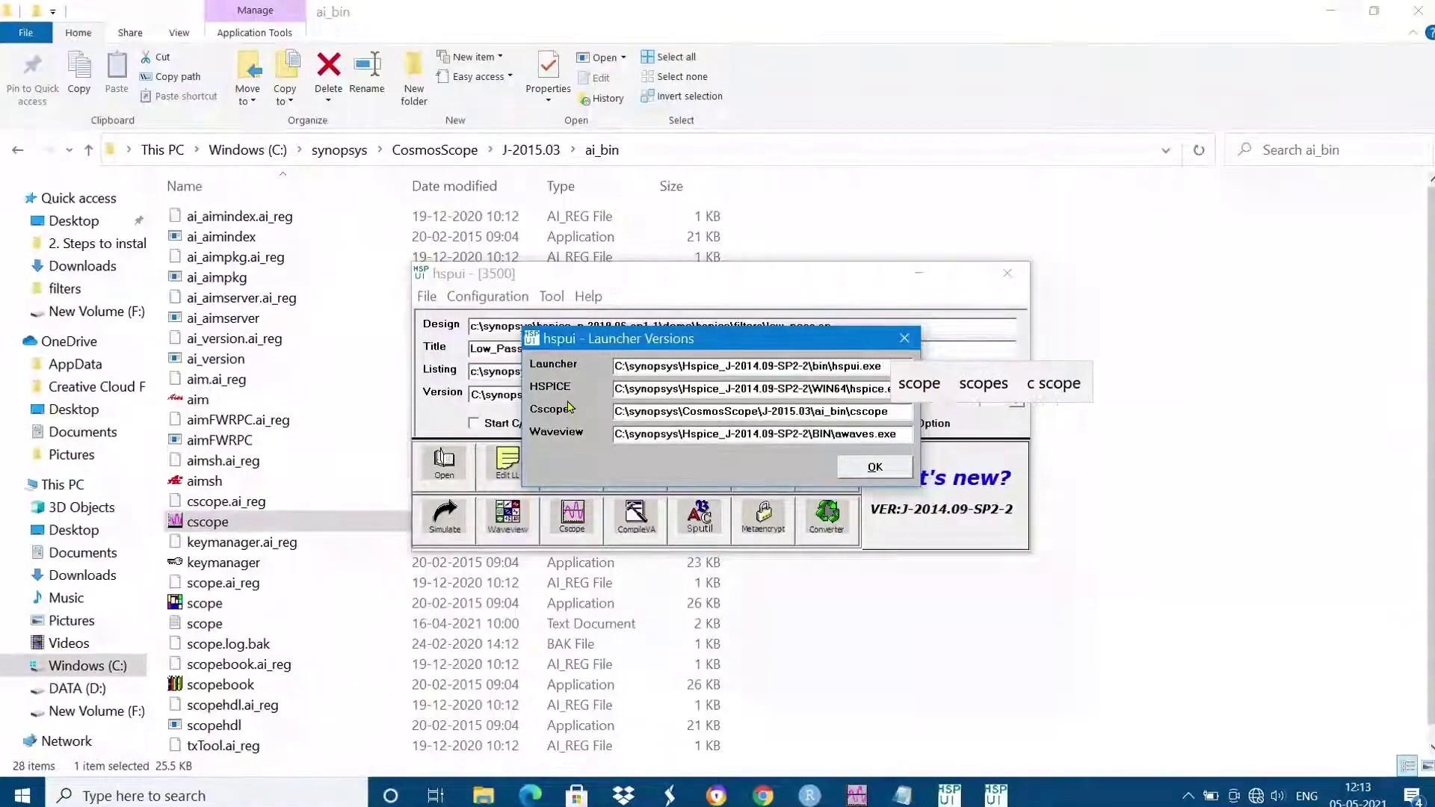
{"action": "type", "text": ".exe"}
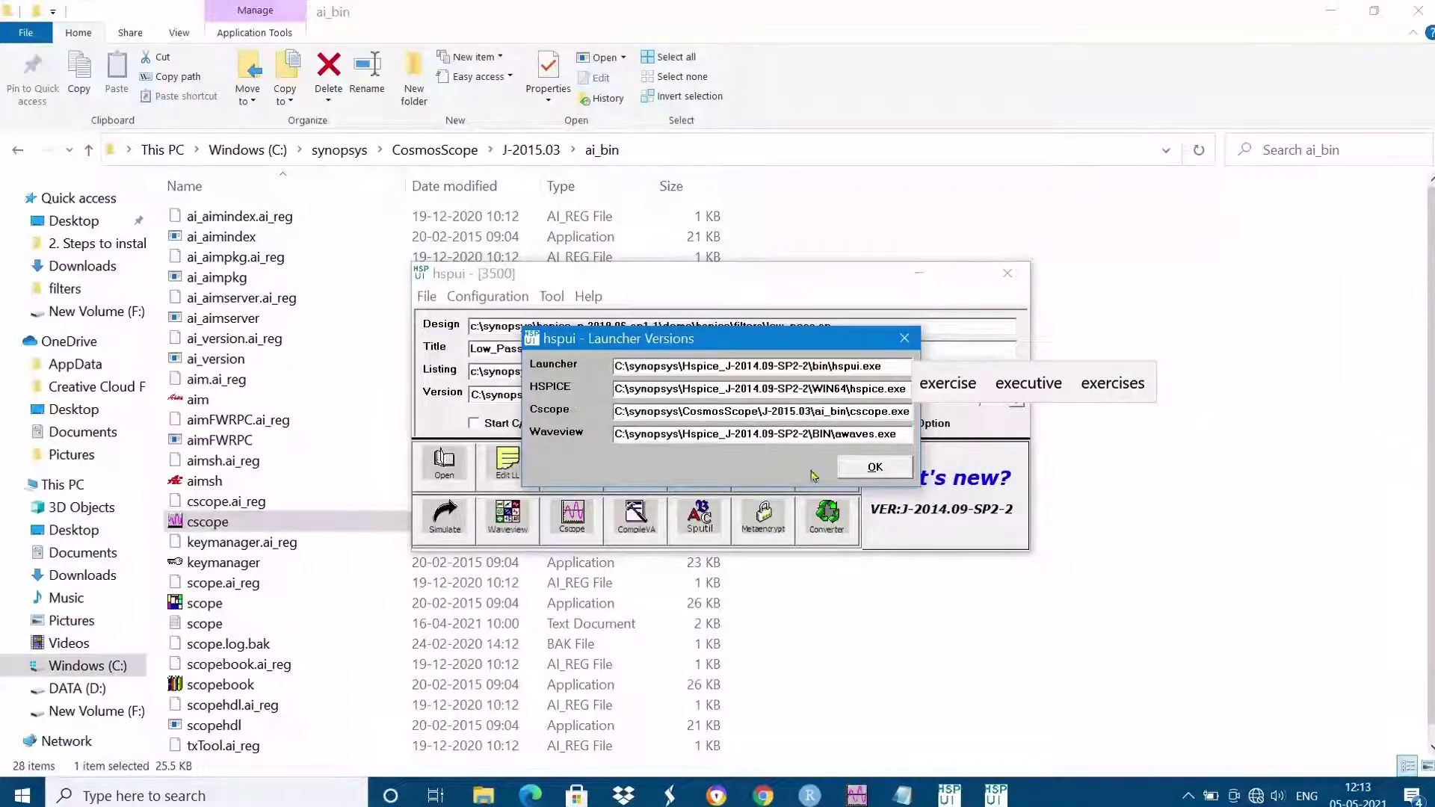
{"action": "left_click", "coordinate": [847, 469]}
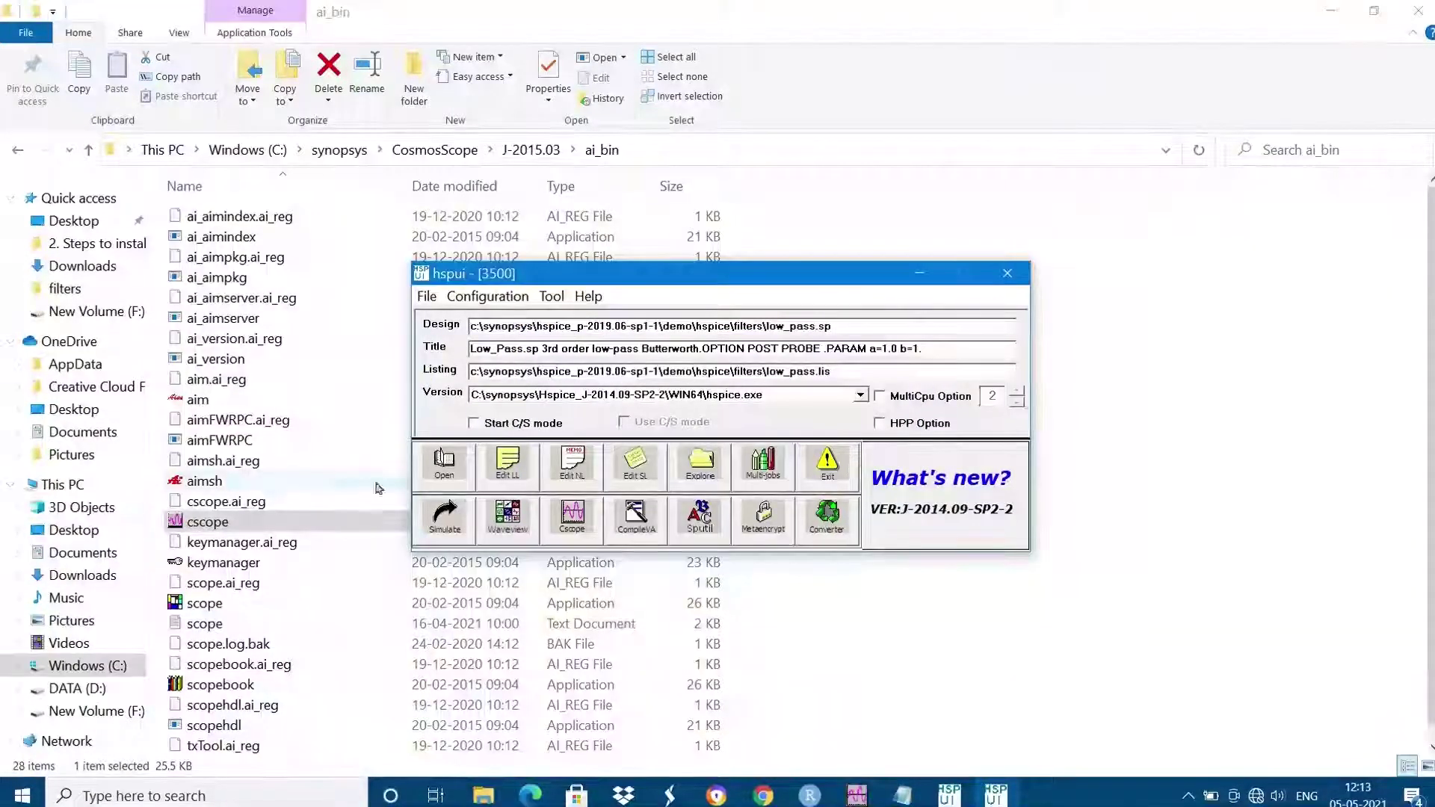
Simulate the low_pass.sp design and review its low_pass.lis listing, closing the listing when done
{"action": "left_click", "coordinate": [446, 519]}
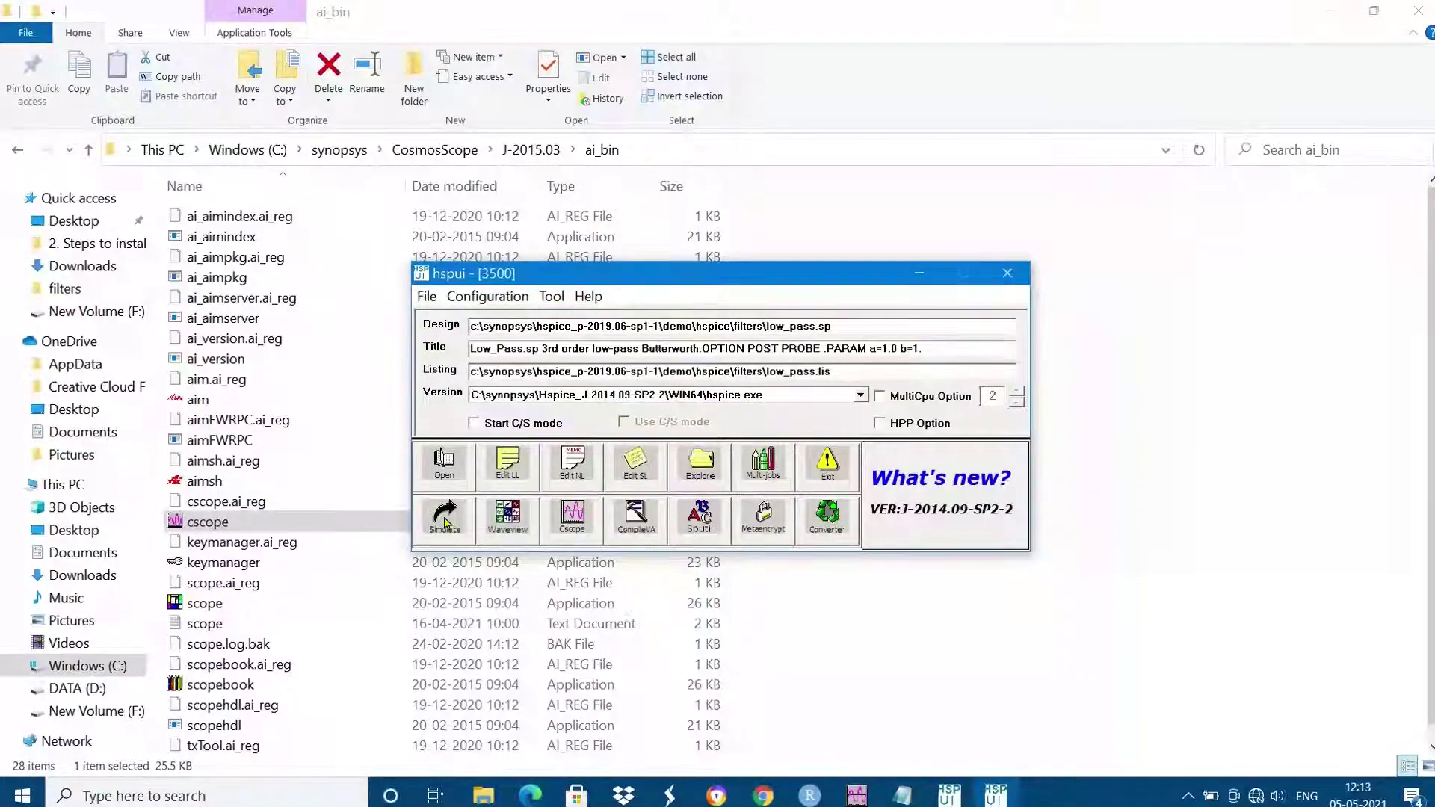
{"action": "left_click", "coordinate": [499, 469]}
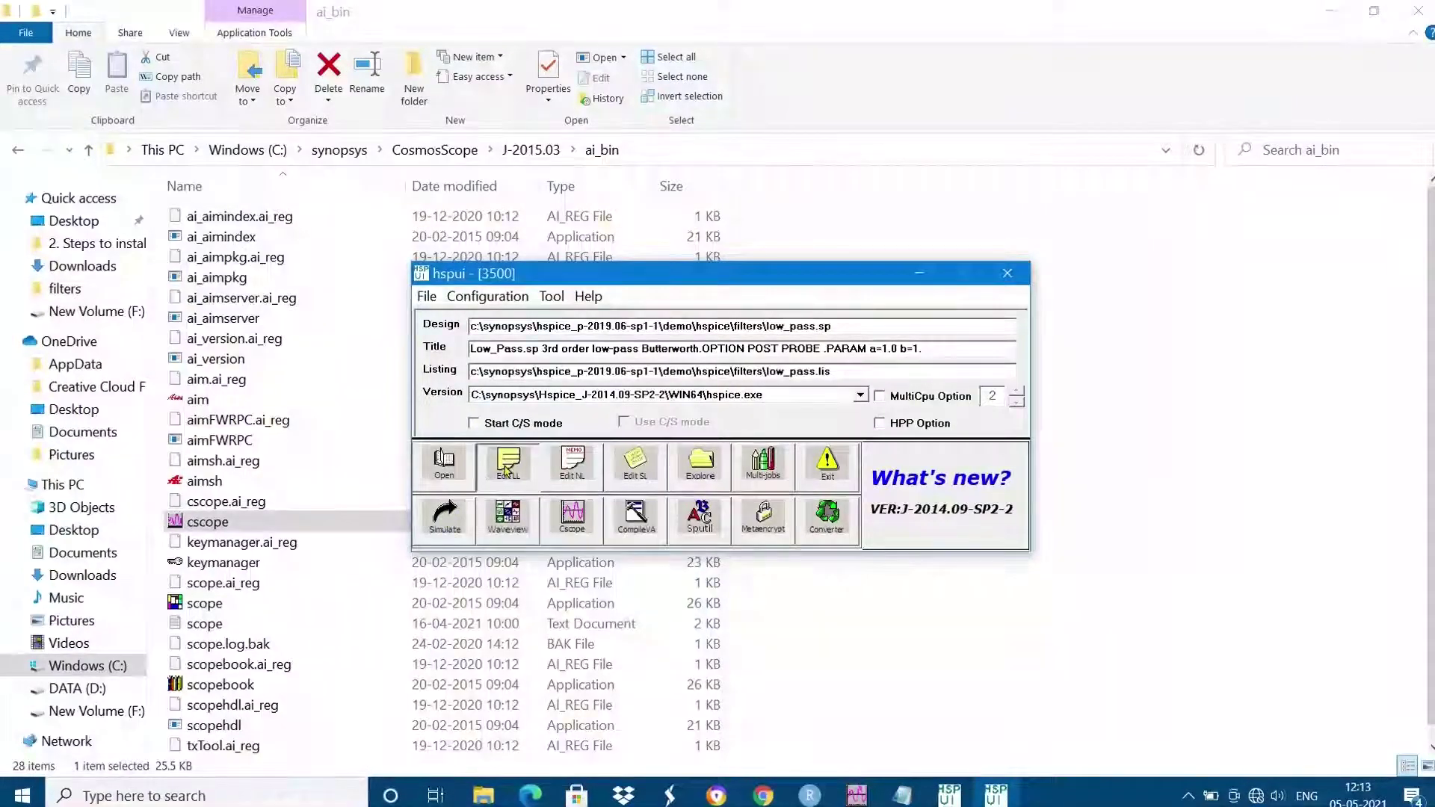
{"action": "scroll", "coordinate": [877, 379], "scroll_direction": "down", "scroll_amount": 4}
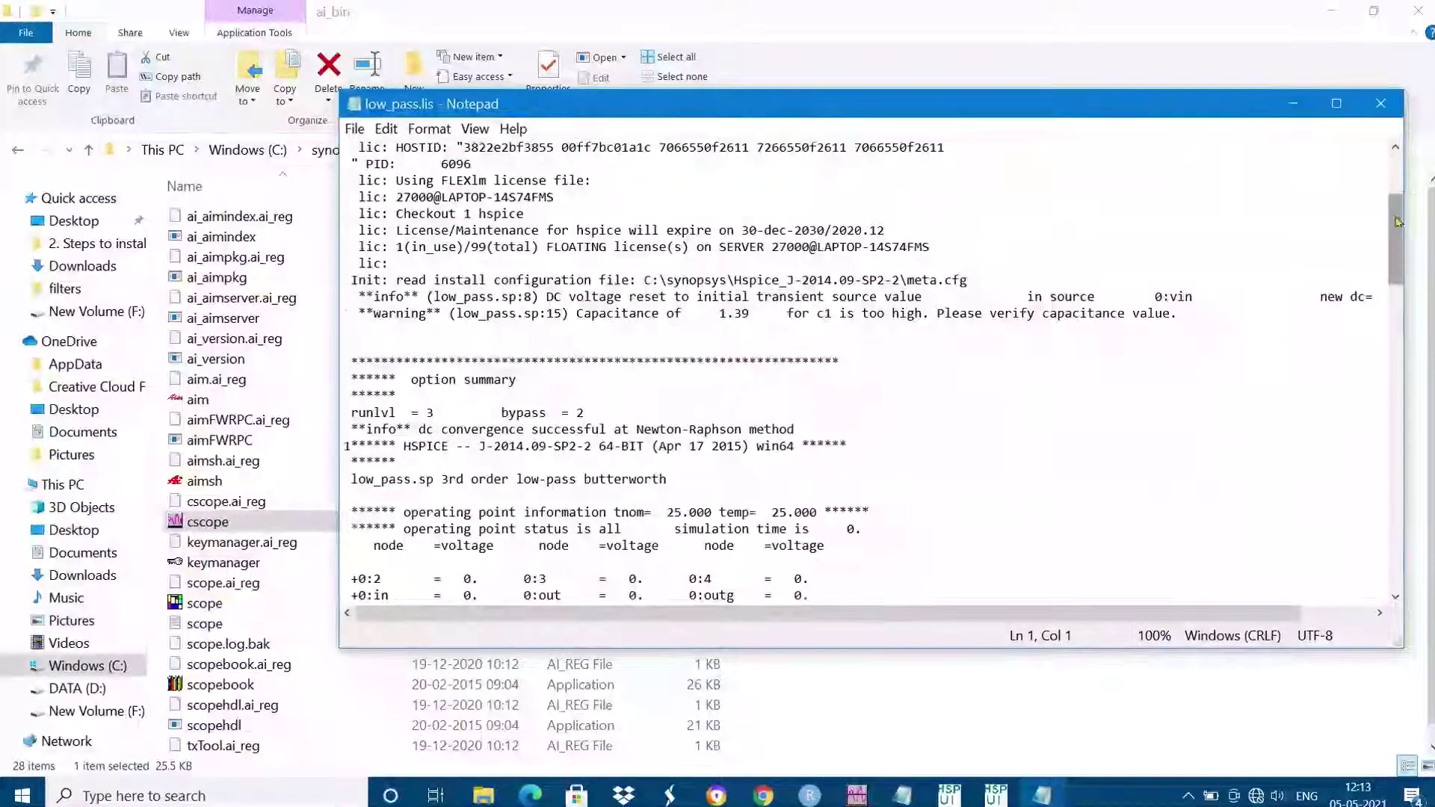
{"action": "scroll", "coordinate": [876, 379], "scroll_direction": "down", "scroll_amount": 15}
{"action": "scroll", "coordinate": [691, 354], "scroll_direction": "up", "scroll_amount": 3}
{"action": "scroll", "coordinate": [691, 355], "scroll_direction": "up", "scroll_amount": 4}
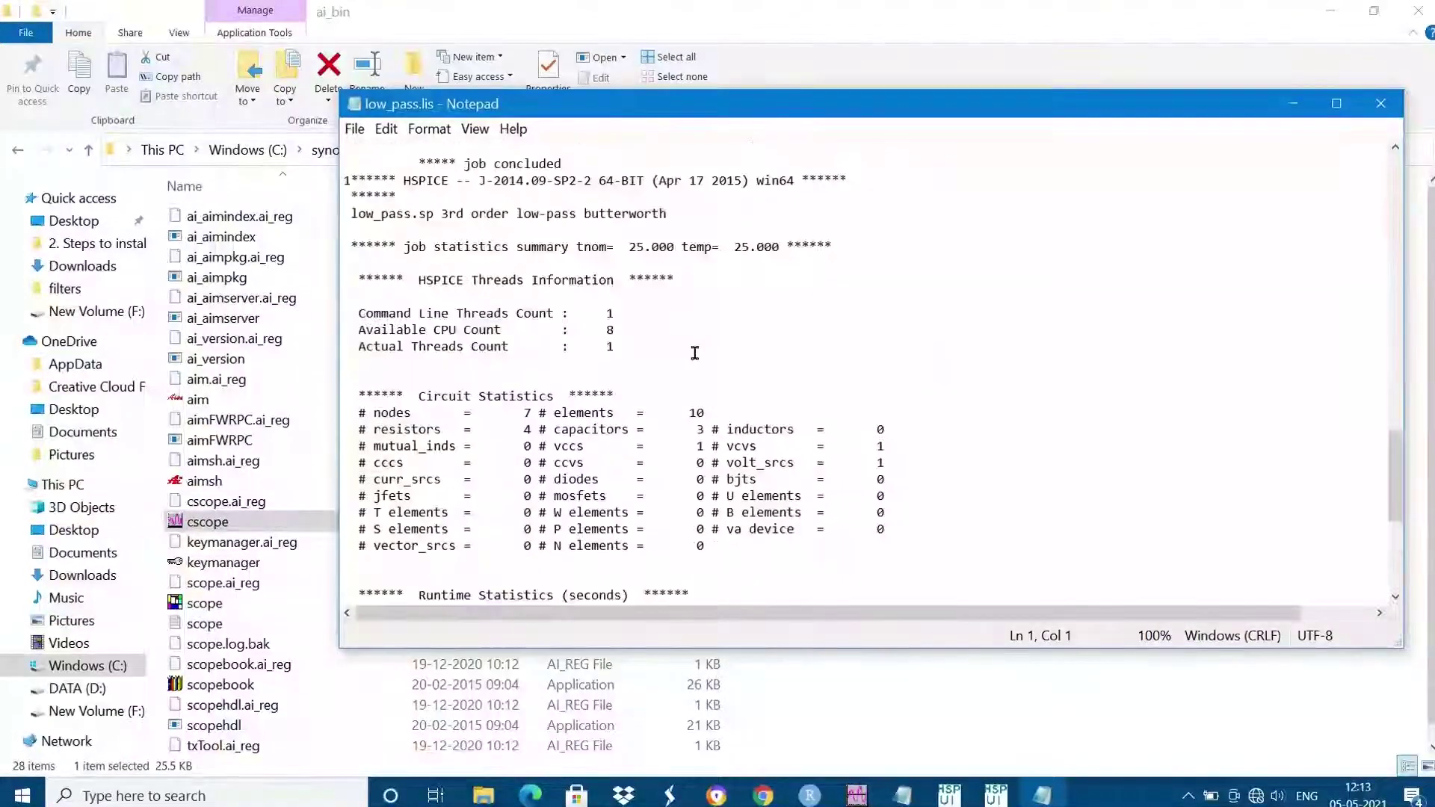
{"action": "left_click", "coordinate": [1380, 103]}
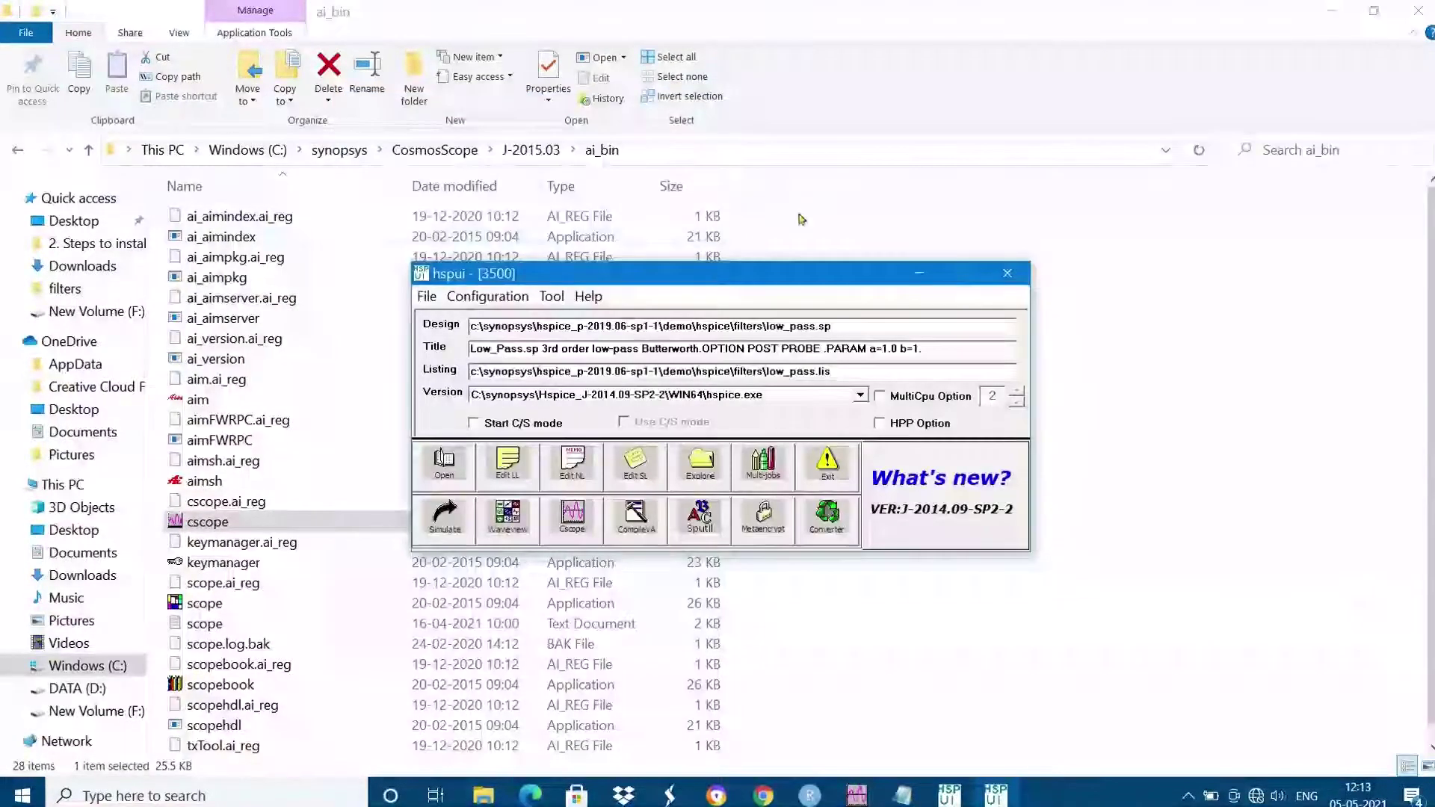
Launch CosmosScope from hspui and open the low_pass.tr0 plotfile from the filters folder
{"action": "left_click", "coordinate": [1331, 11]}
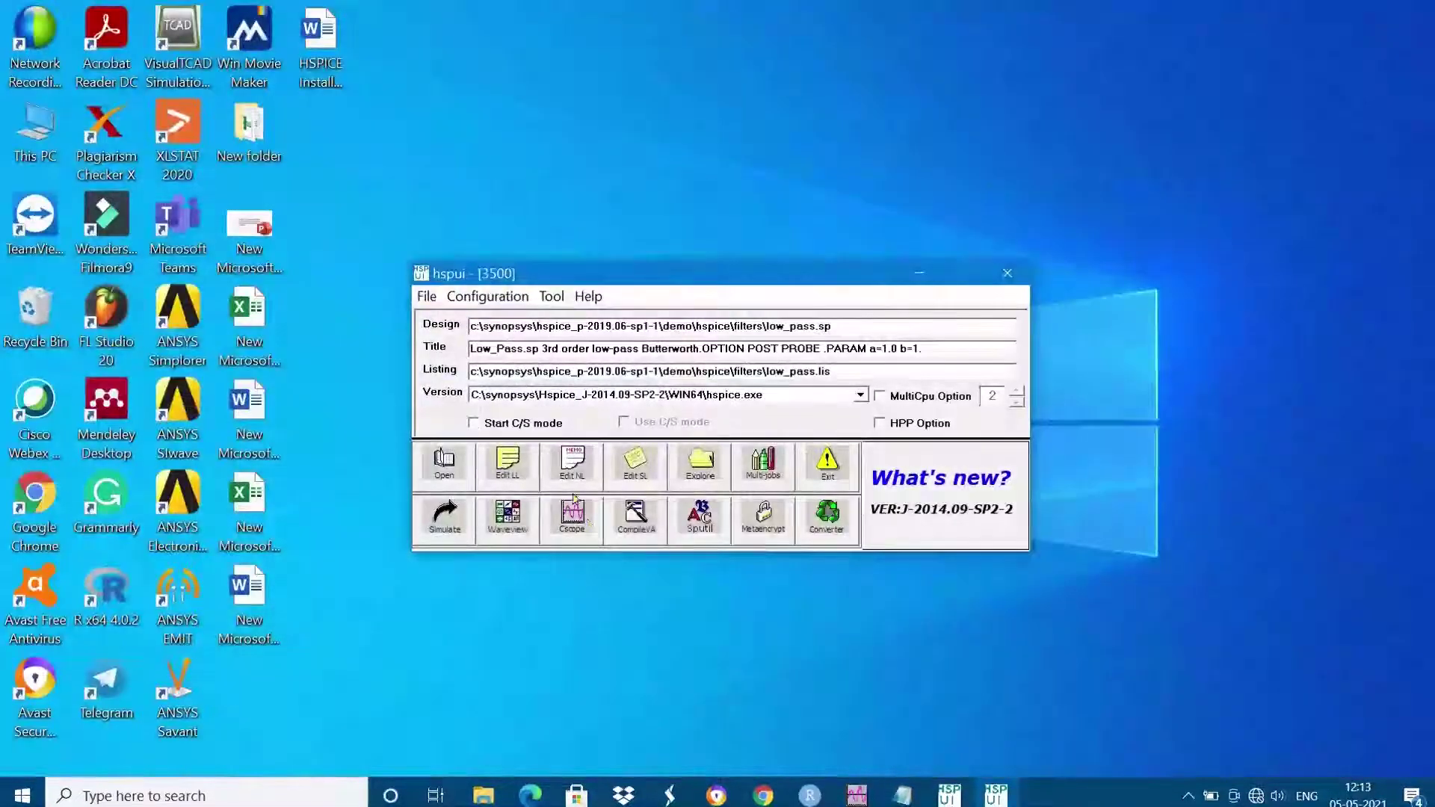
{"action": "left_click", "coordinate": [572, 523]}
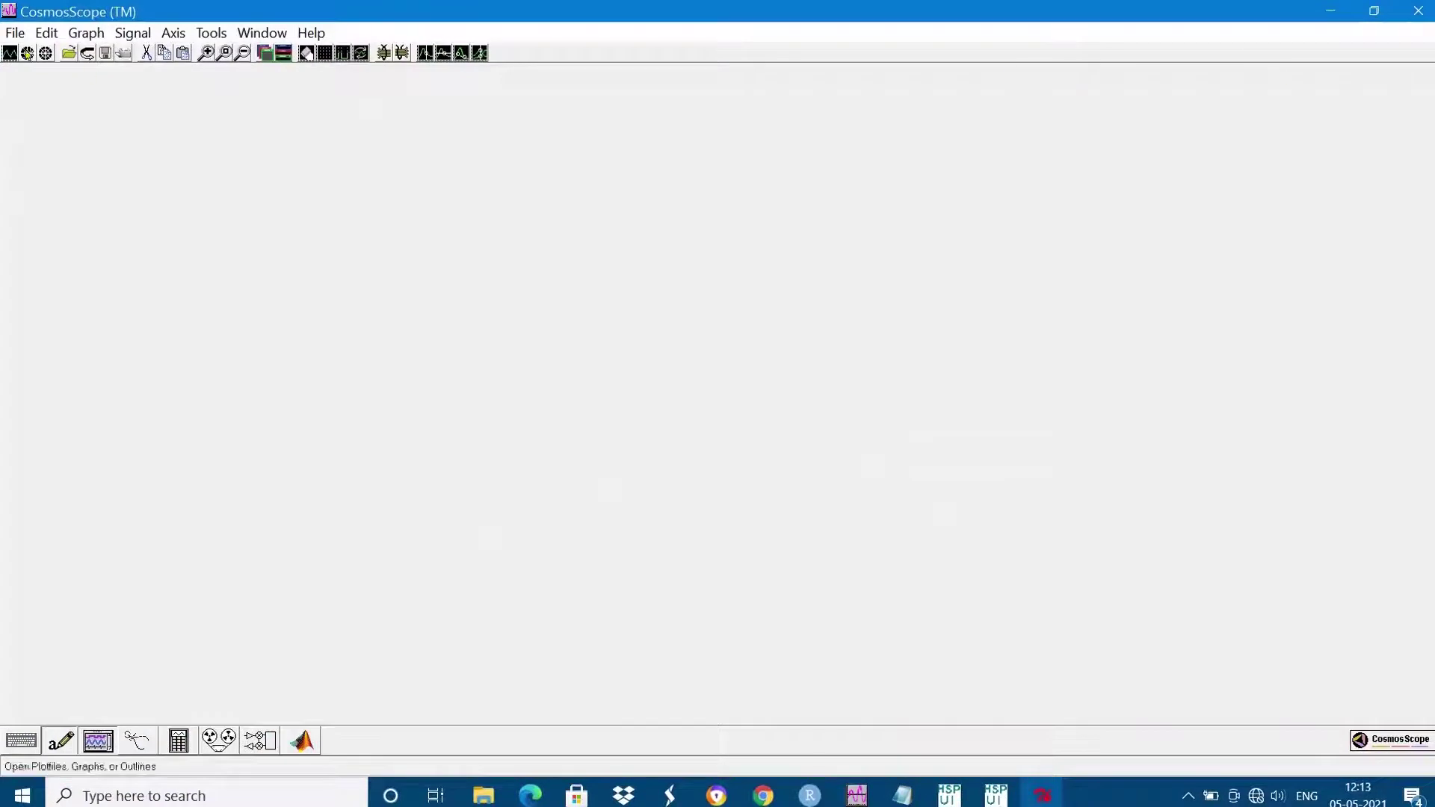
{"action": "left_click", "coordinate": [15, 33]}
{"action": "mouse_move", "coordinate": [35, 61]}
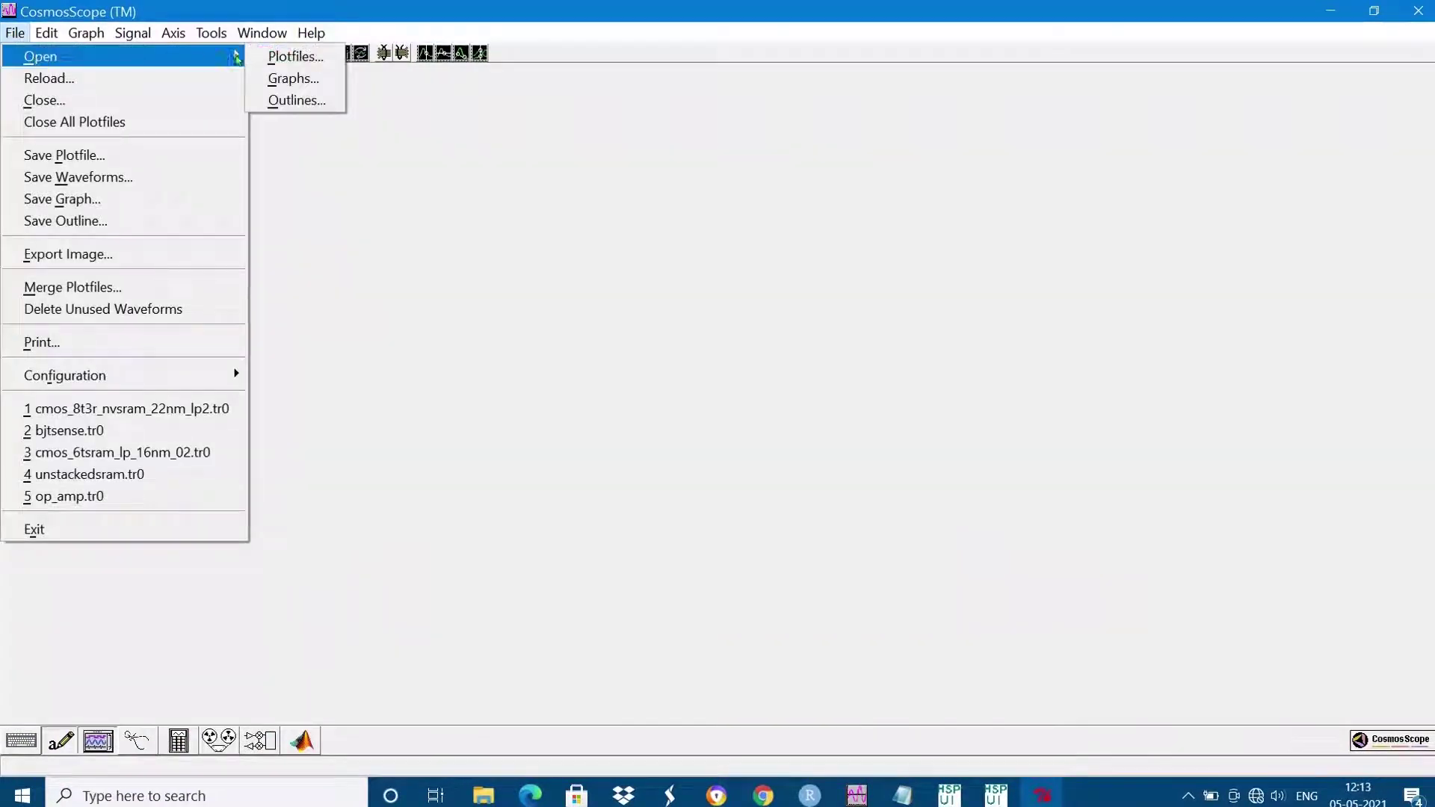
{"action": "left_click", "coordinate": [275, 57]}
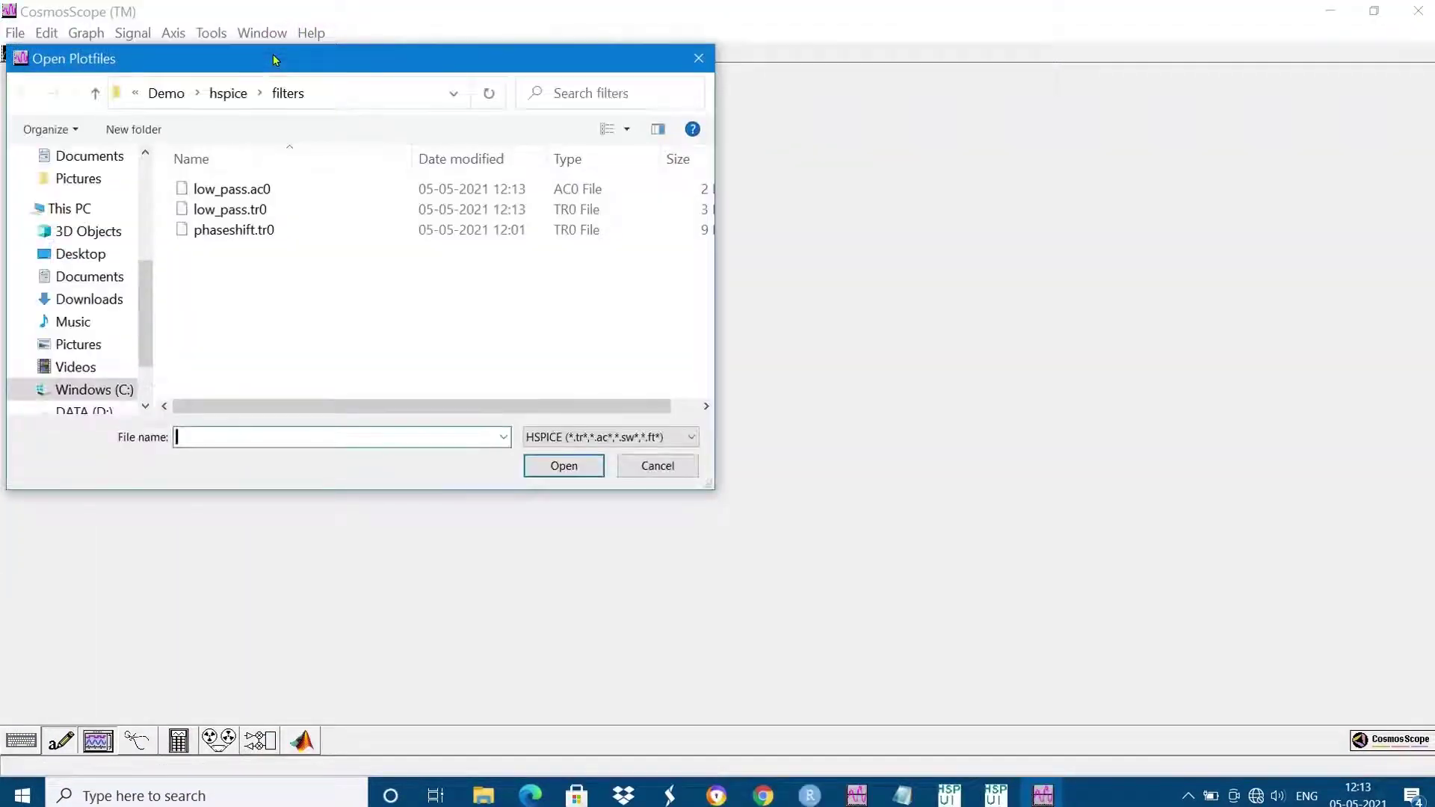
{"action": "left_click", "coordinate": [273, 216]}
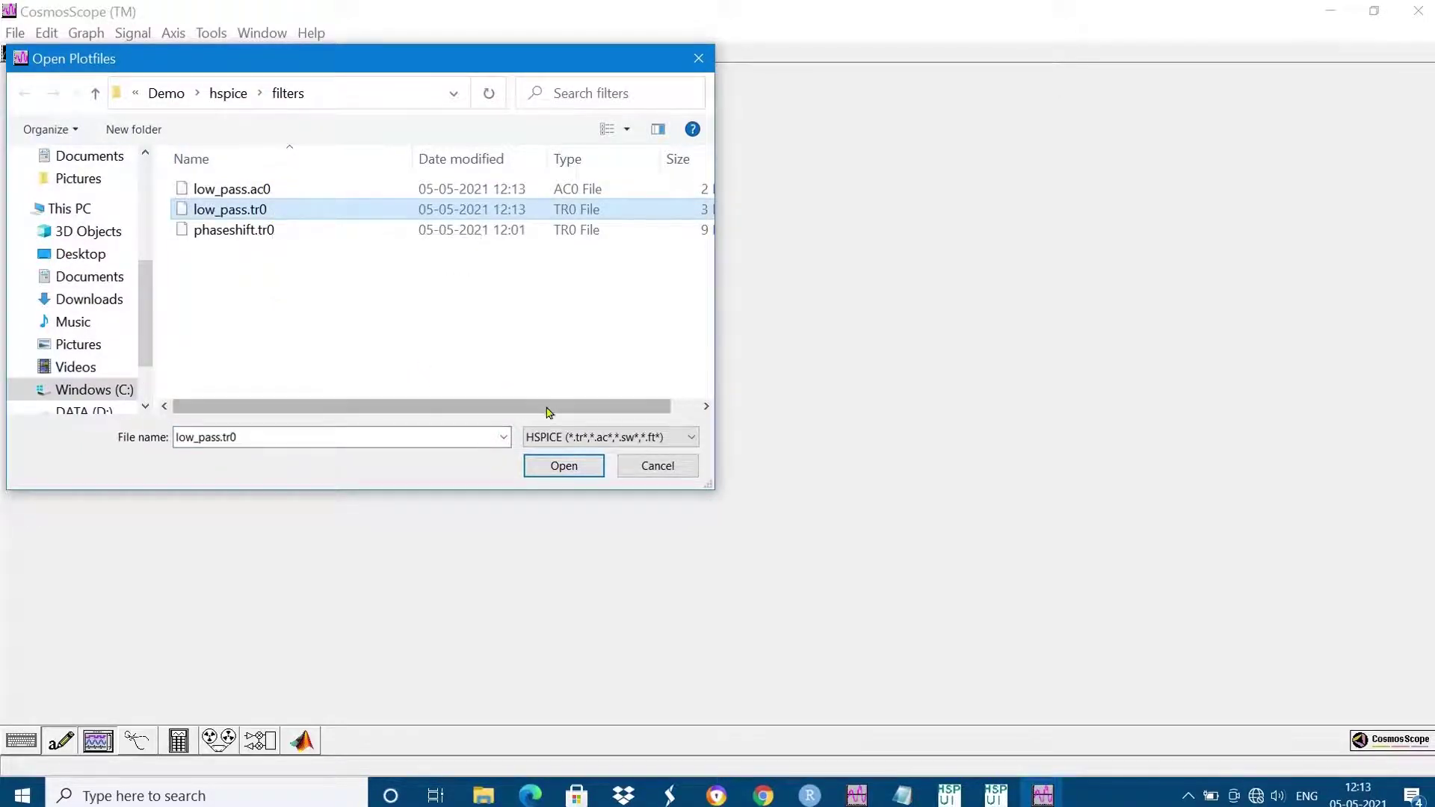
{"action": "left_click", "coordinate": [565, 466]}
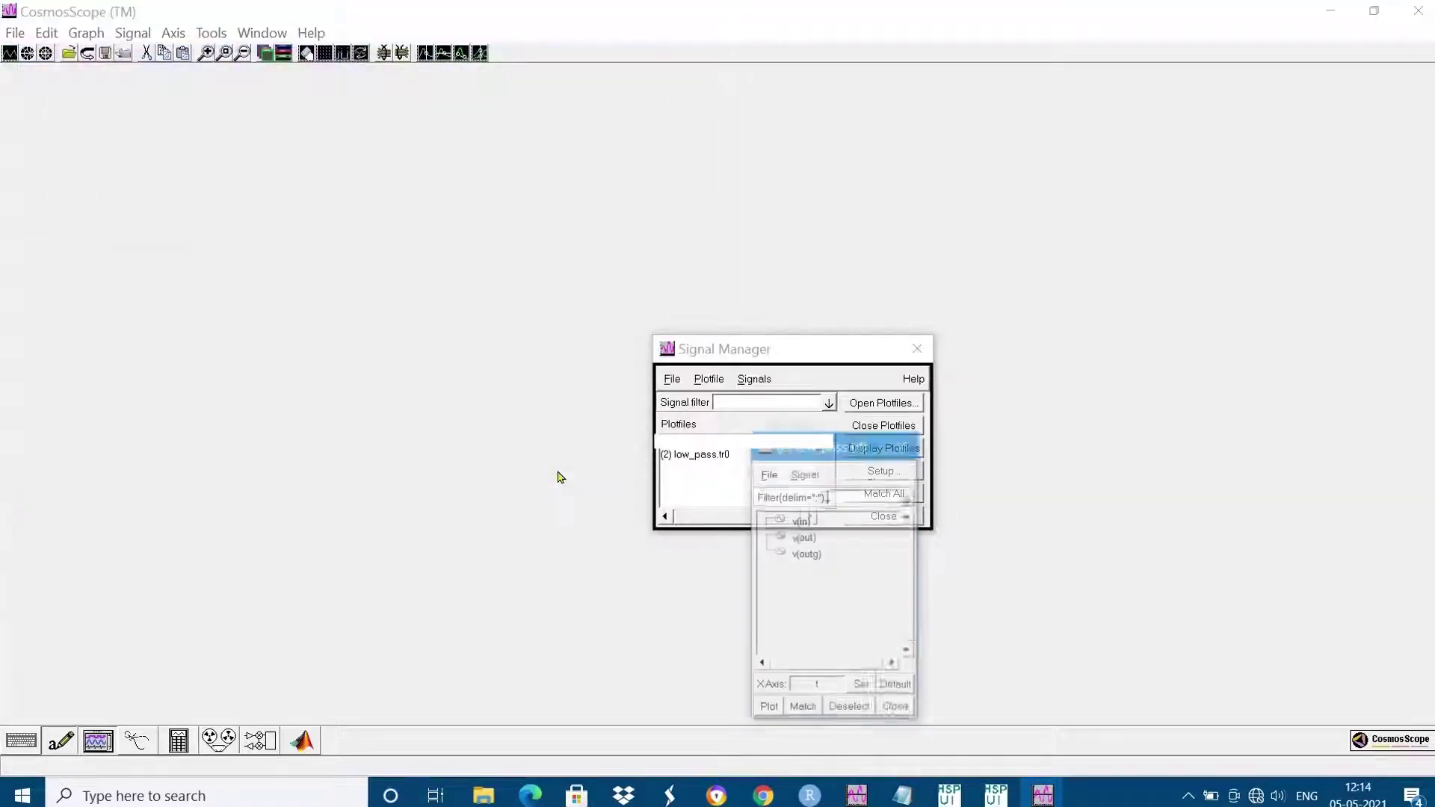
Plot the v(in), v(out) and v(outg) signals of low_pass.tr0, close the signal windows and maximize the graph
{"action": "left_click_drag", "start_coordinate": [803, 446], "coordinate": [363, 218]}
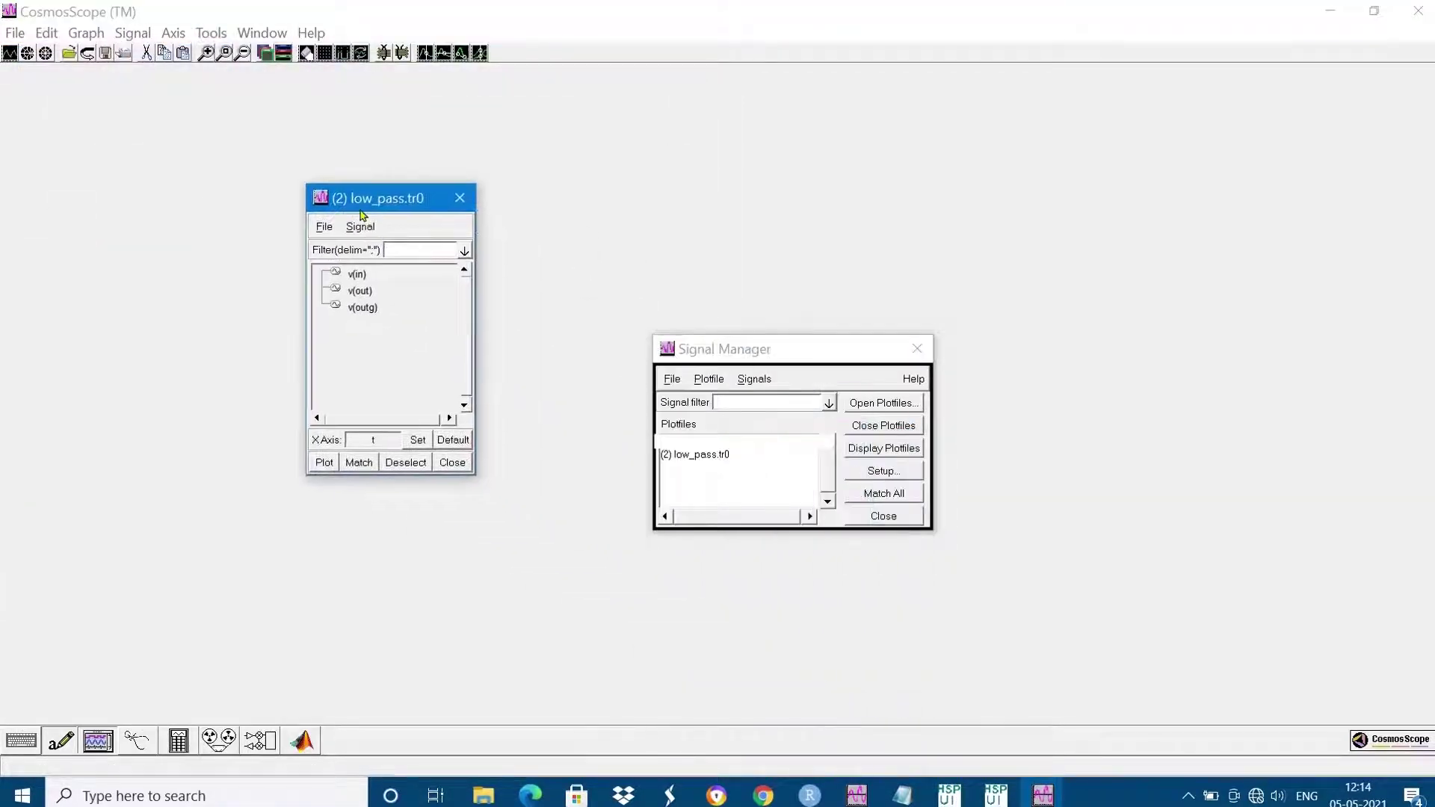
{"action": "left_click", "coordinate": [704, 453]}
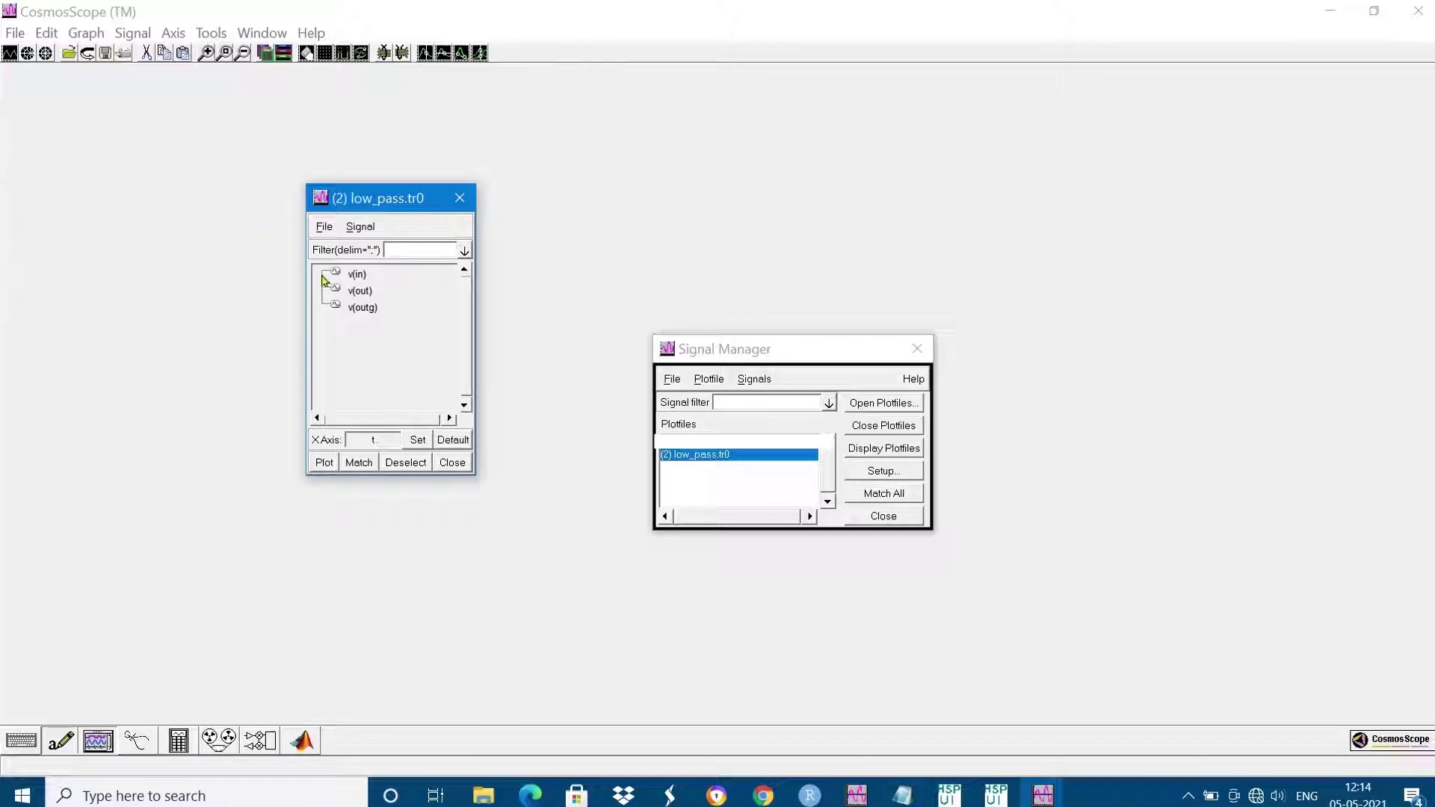
{"action": "double_click", "coordinate": [354, 275]}
{"action": "double_click", "coordinate": [358, 292]}
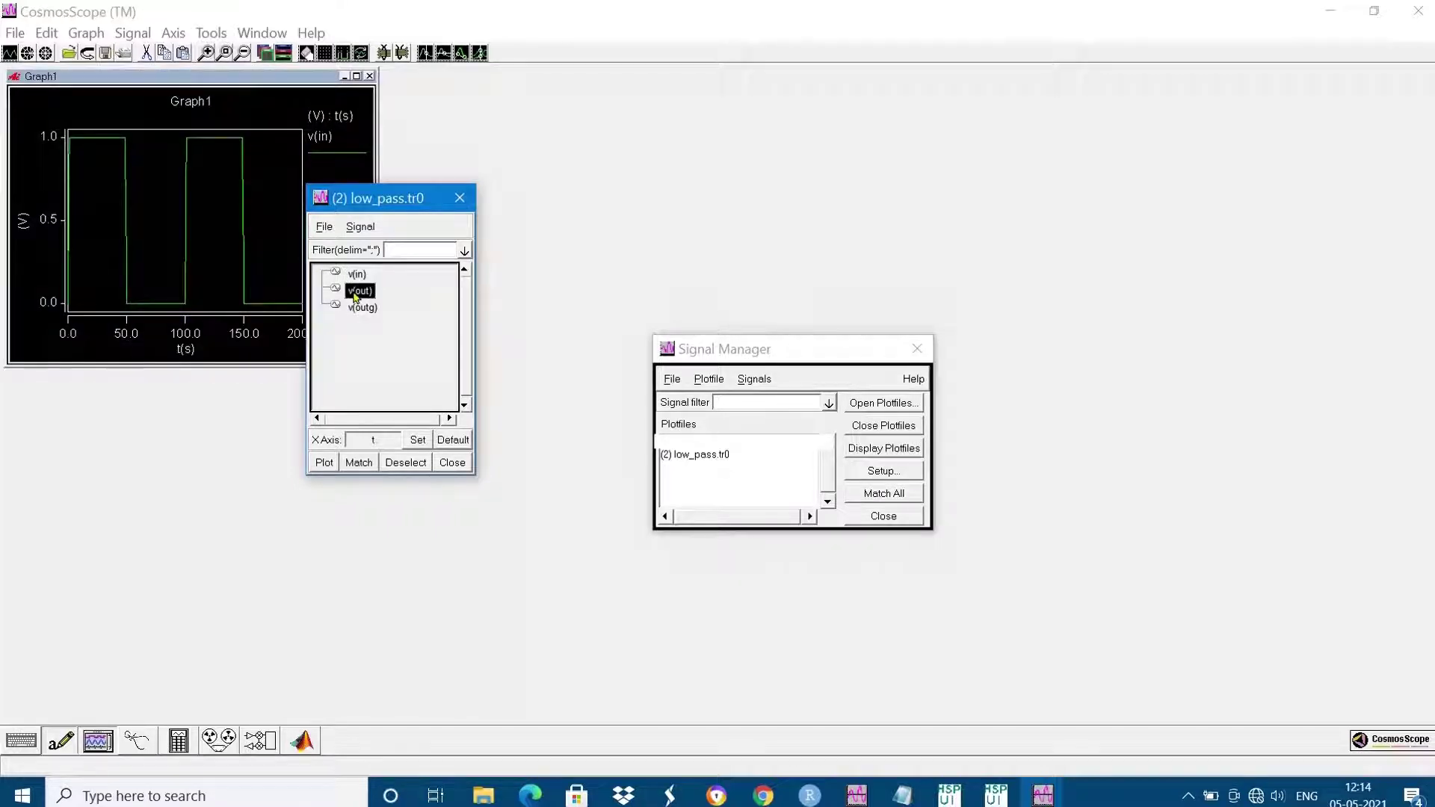
{"action": "double_click", "coordinate": [357, 308]}
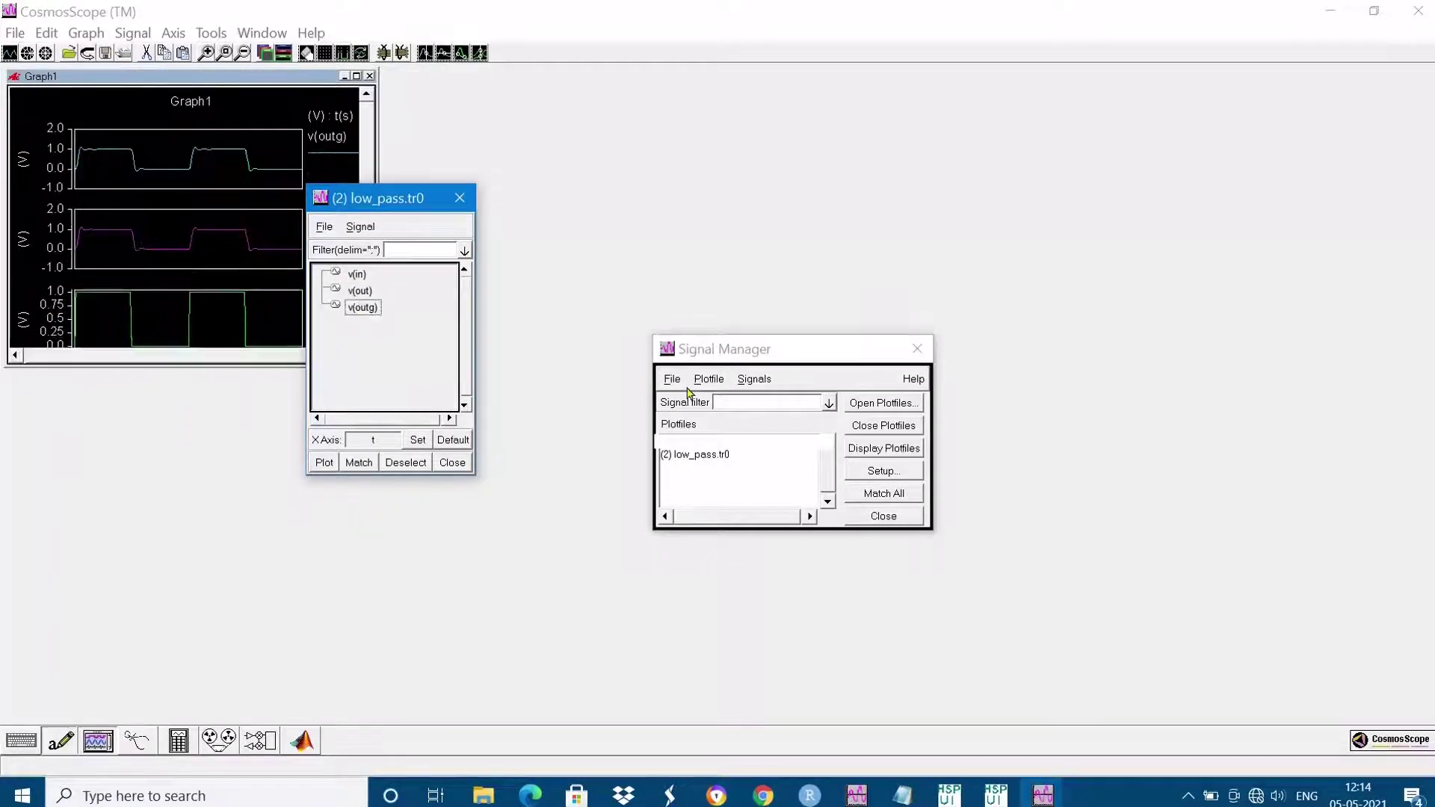
{"action": "left_click", "coordinate": [452, 461]}
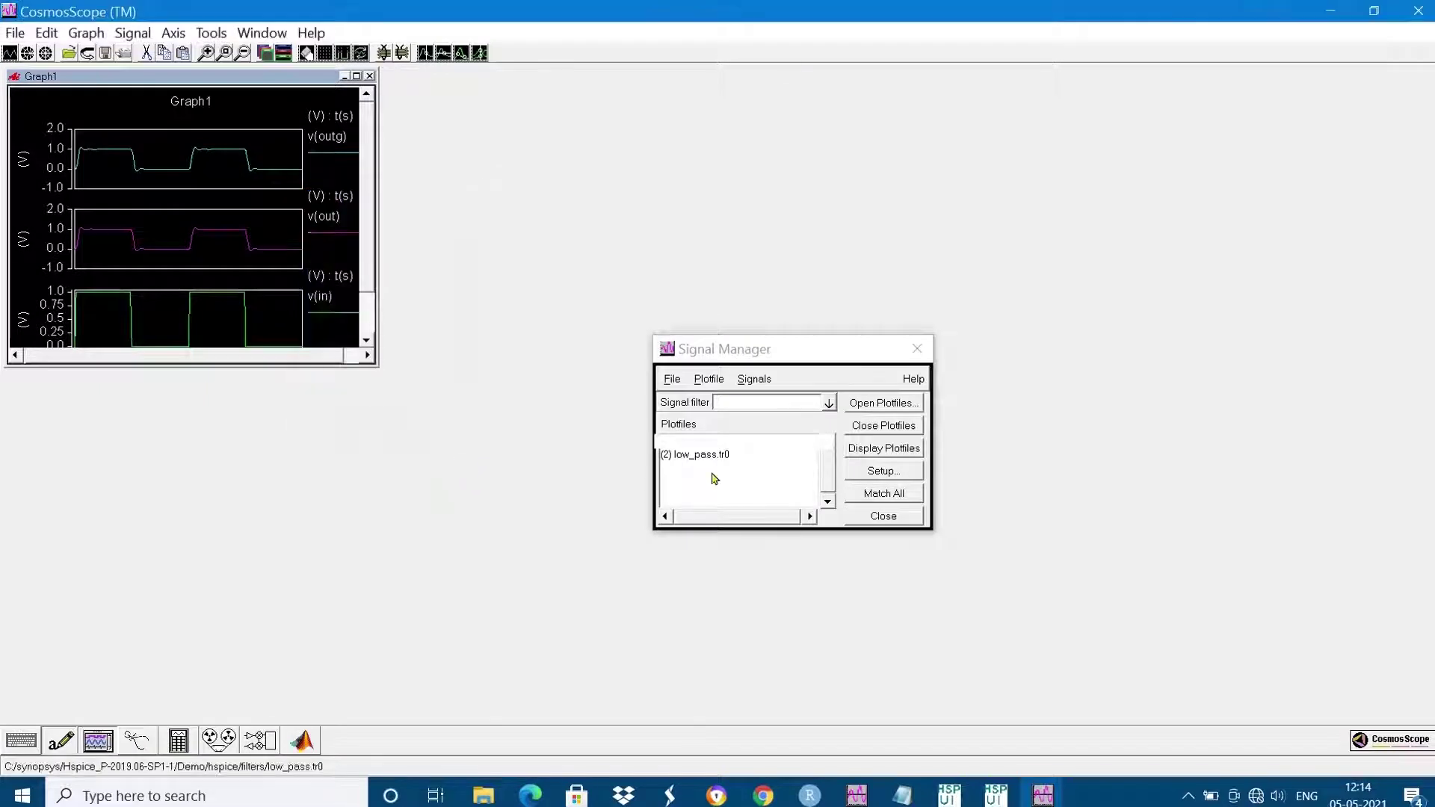
{"action": "left_click", "coordinate": [882, 515]}
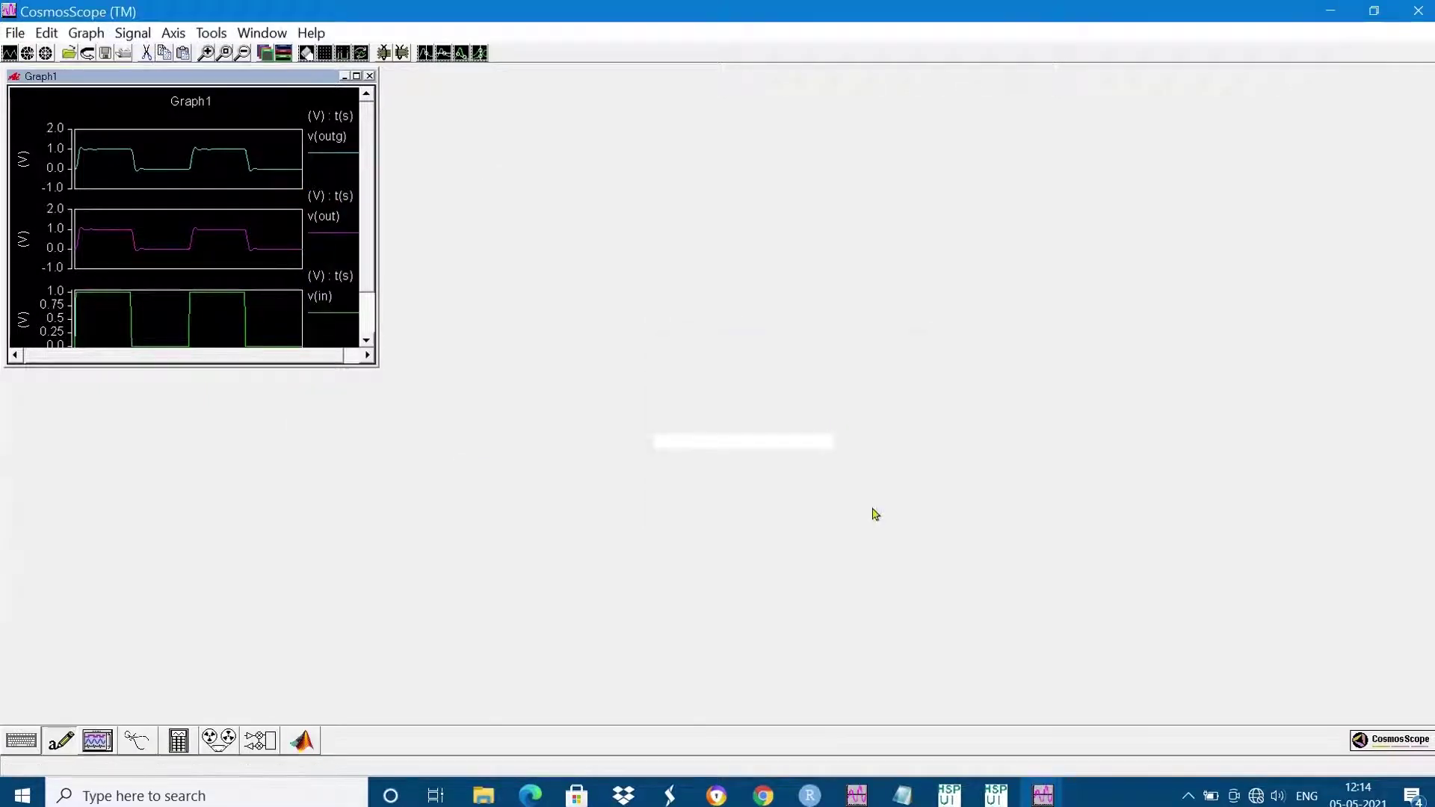
{"action": "left_click", "coordinate": [356, 76]}
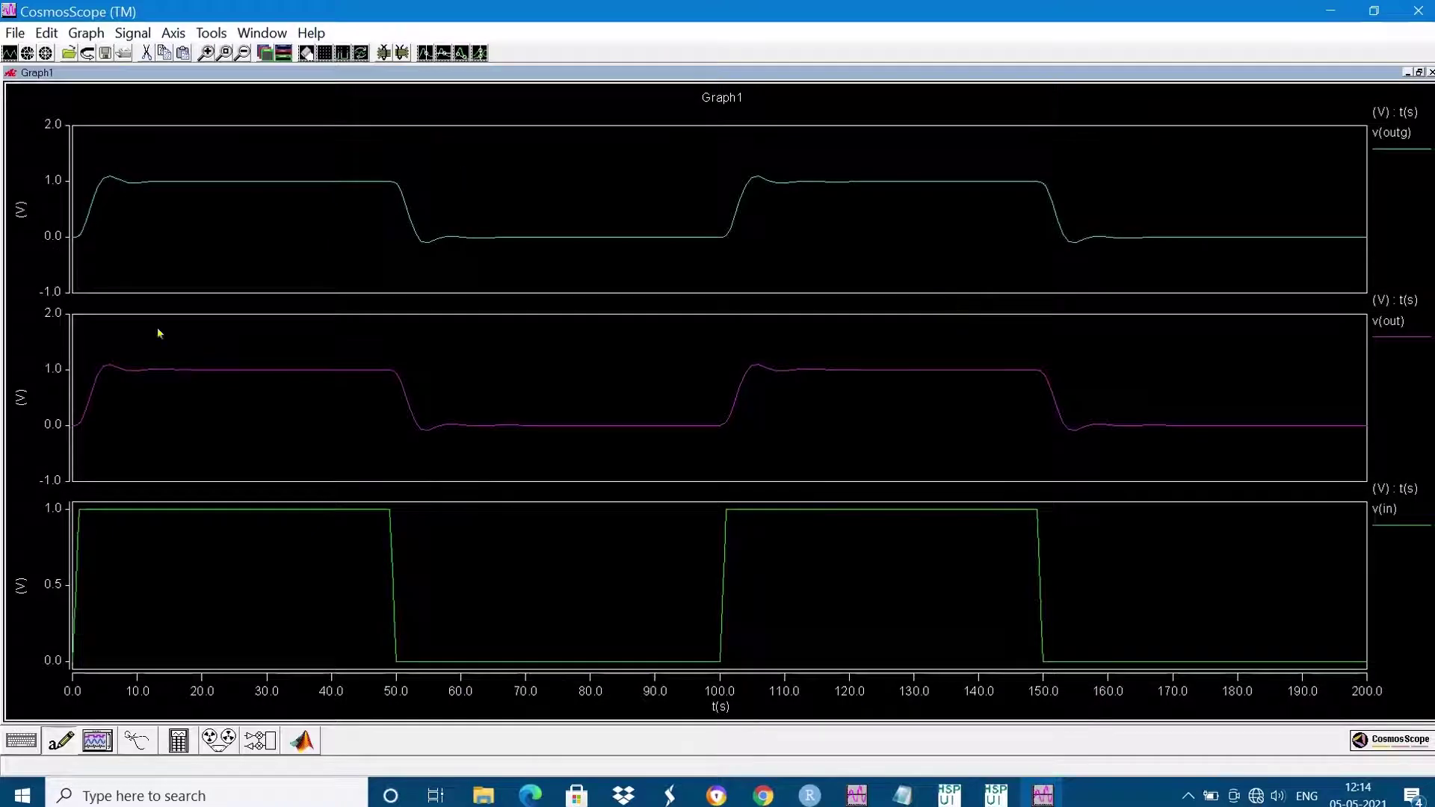
Set the line width of the v(outg) waveform to 5
{"action": "left_click", "coordinate": [1397, 138]}
{"action": "right_click", "coordinate": [1398, 141]}
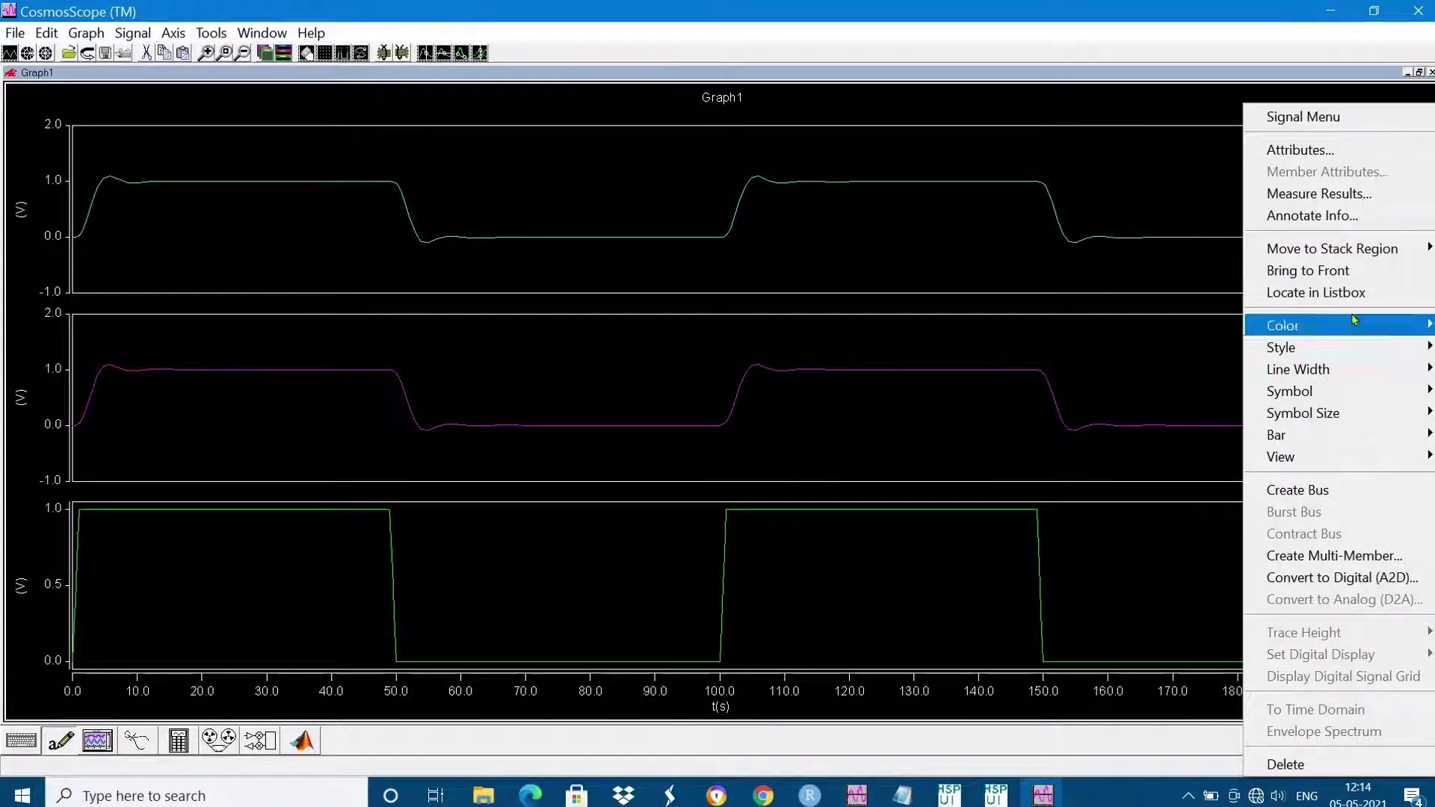
{"action": "mouse_move", "coordinate": [1353, 372]}
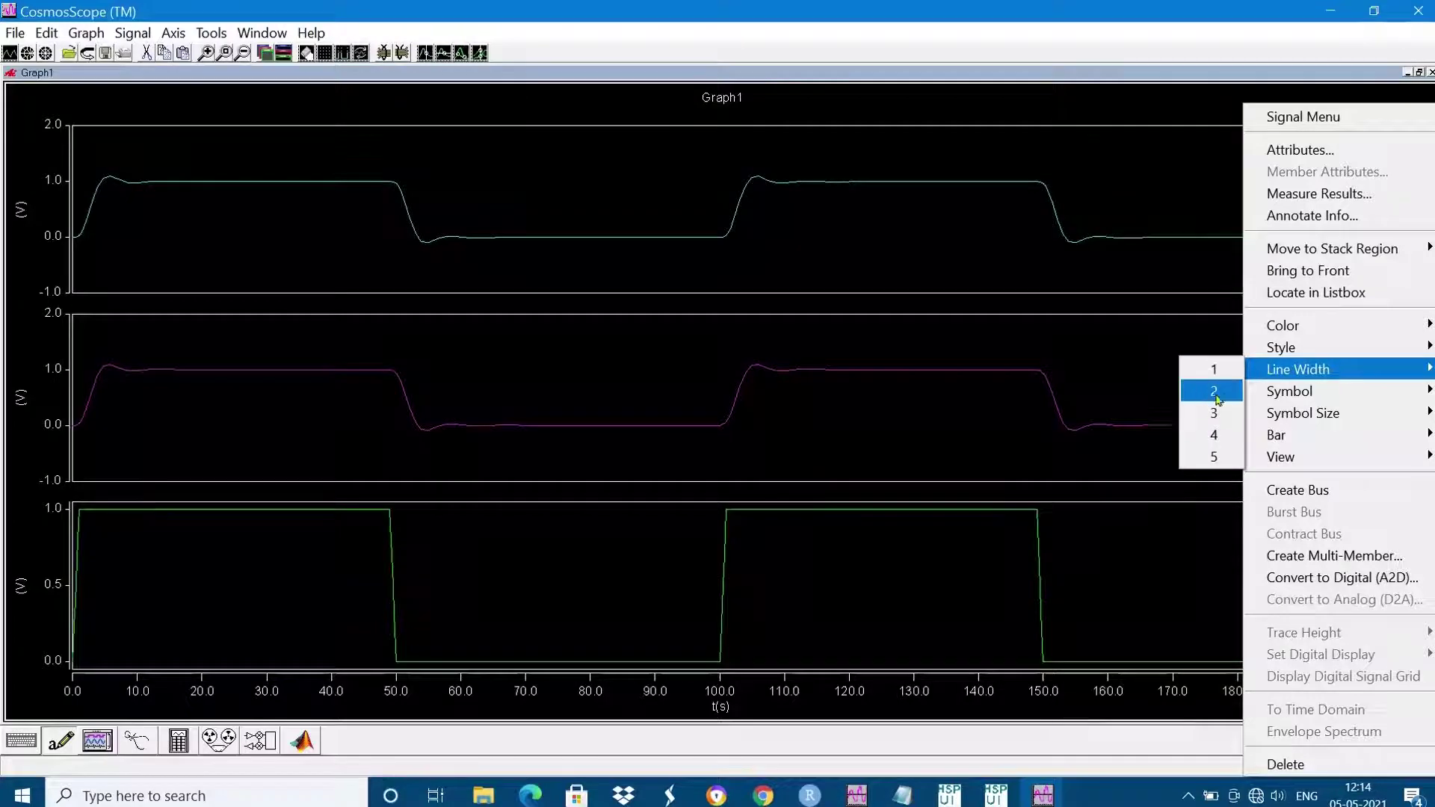
{"action": "left_click", "coordinate": [1218, 457]}
{"action": "left_click", "coordinate": [1391, 138]}
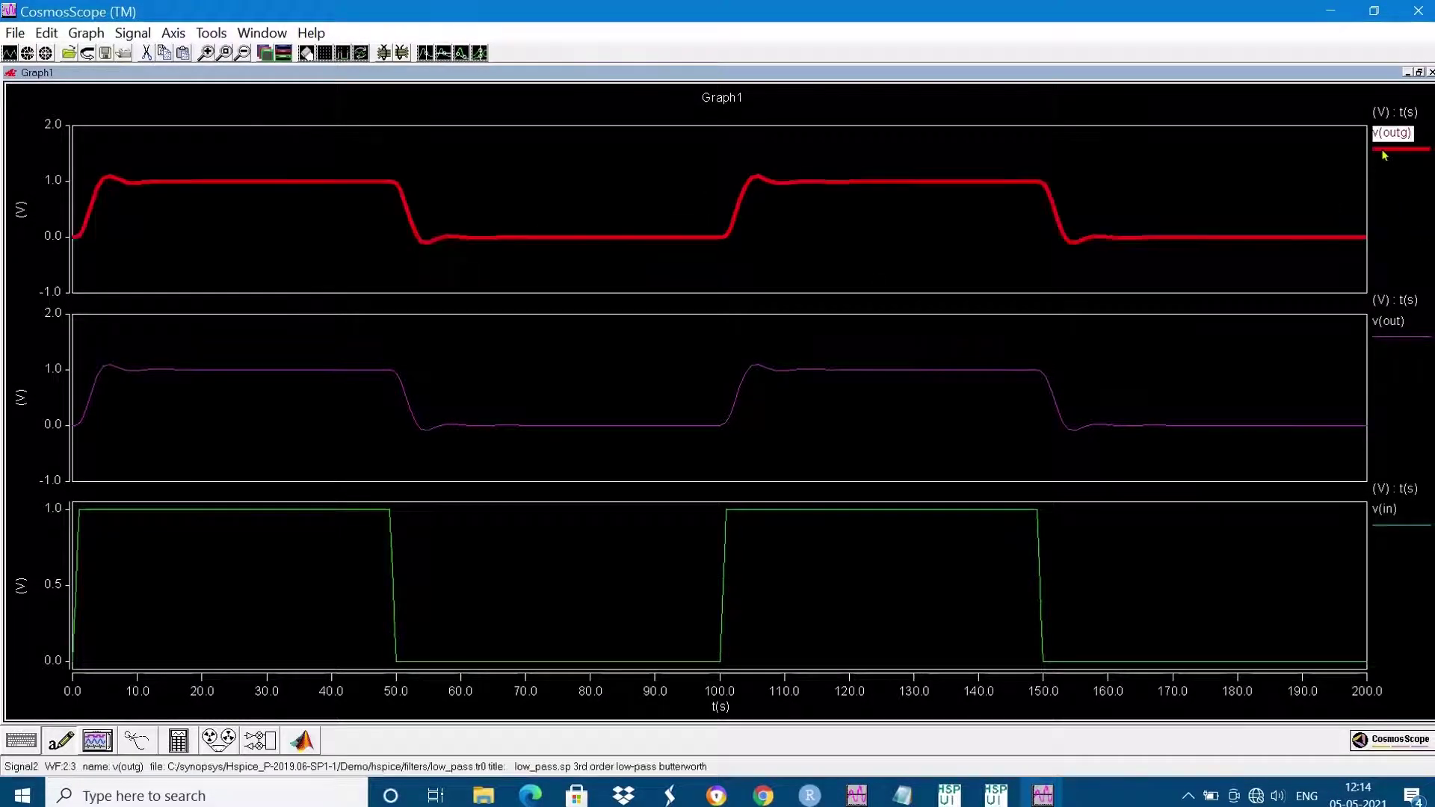
{"action": "left_click", "coordinate": [1391, 186]}
{"action": "left_click", "coordinate": [1386, 320]}
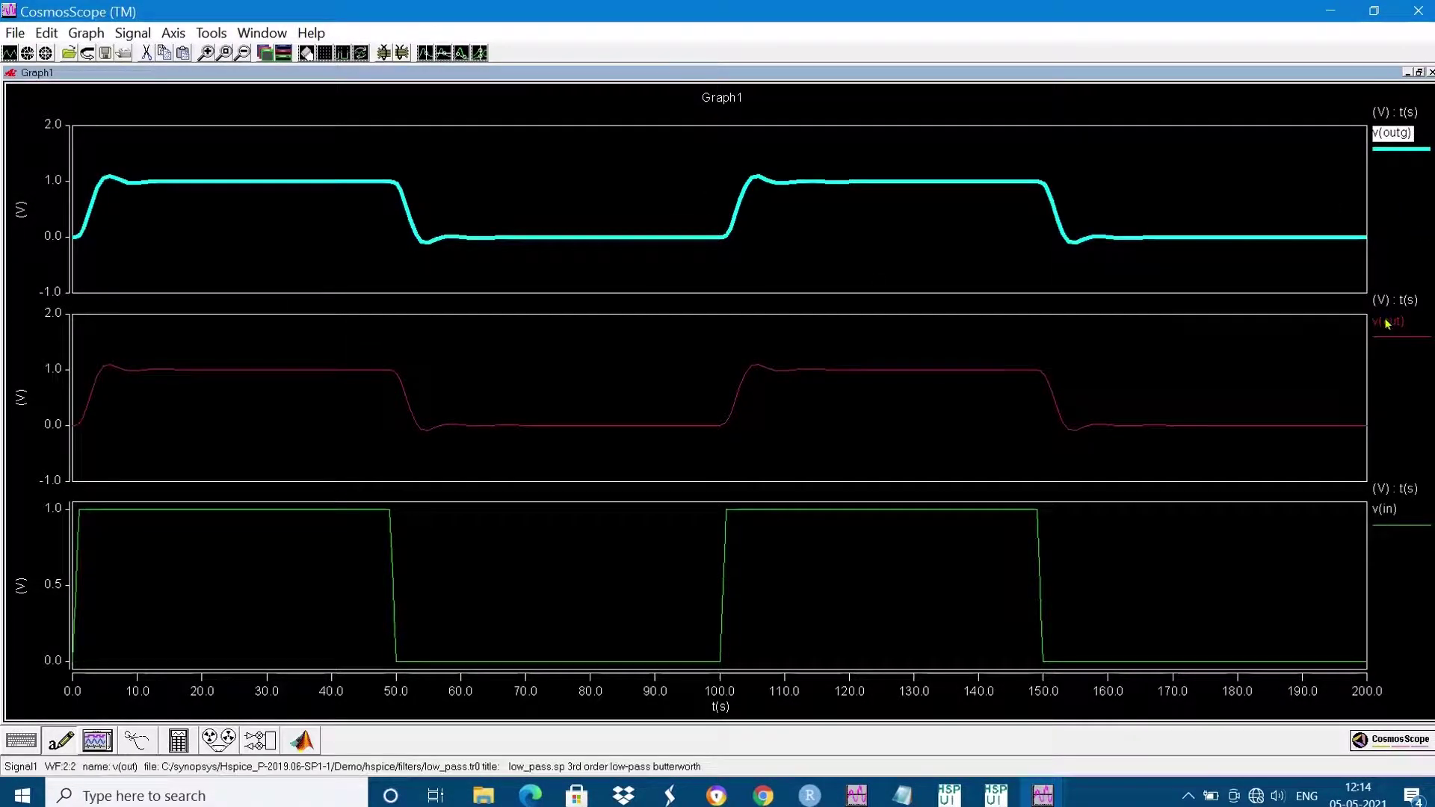
Switch the graph's color map to Map 2
{"action": "left_click", "coordinate": [1252, 201]}
{"action": "right_click", "coordinate": [1255, 203]}
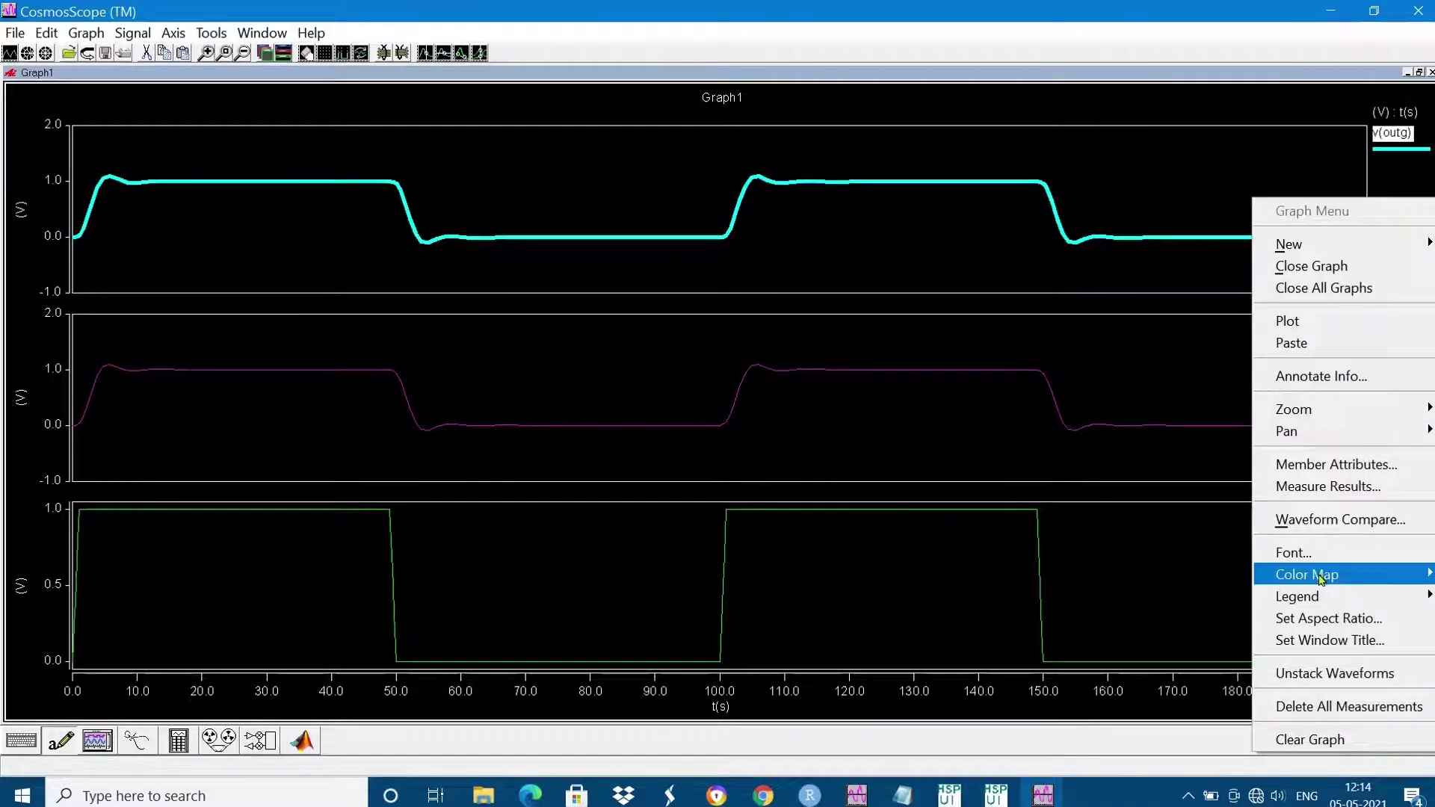
{"action": "mouse_move", "coordinate": [1306, 574]}
{"action": "left_click", "coordinate": [1226, 580]}
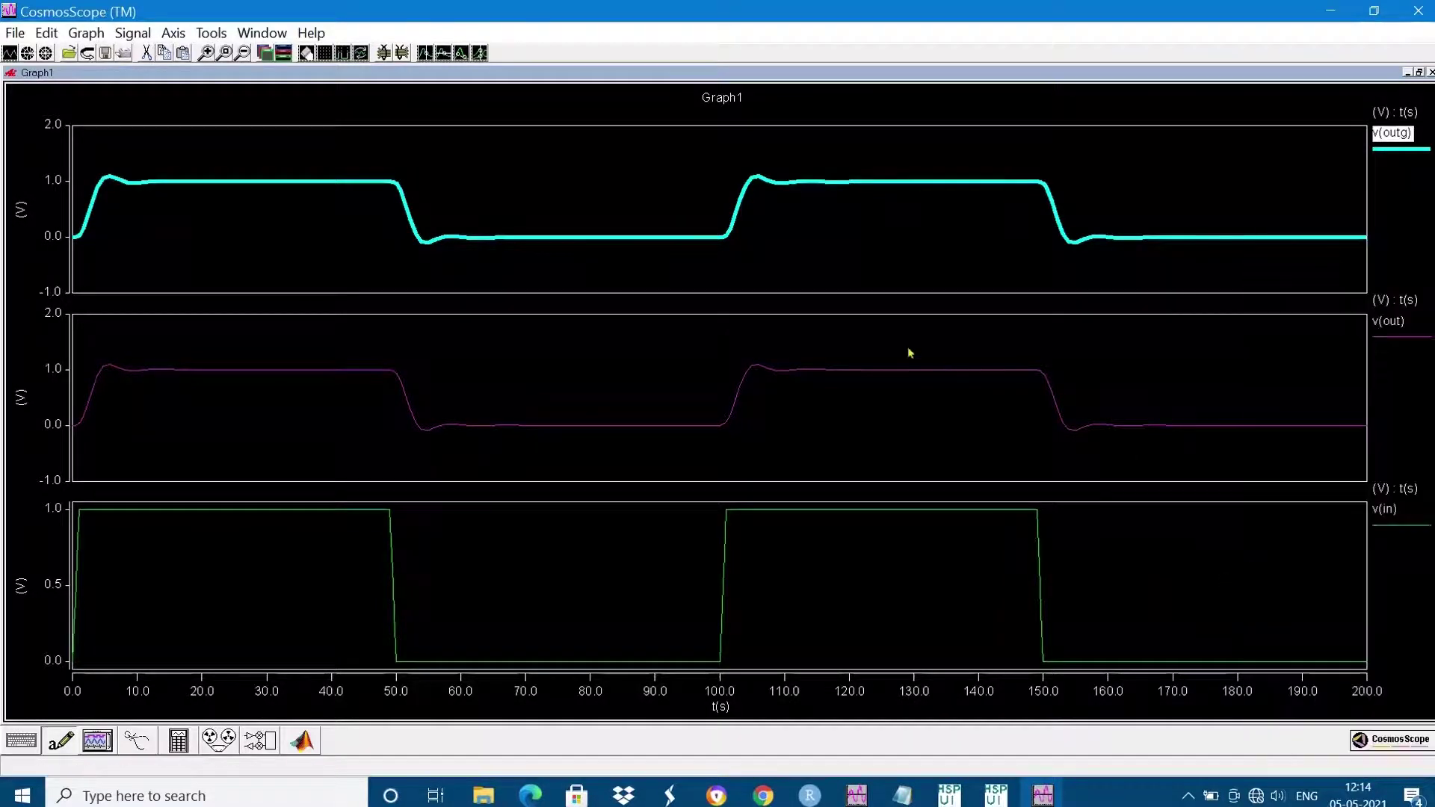
{"action": "right_click", "coordinate": [1271, 184]}
{"action": "mouse_move", "coordinate": [1309, 553]}
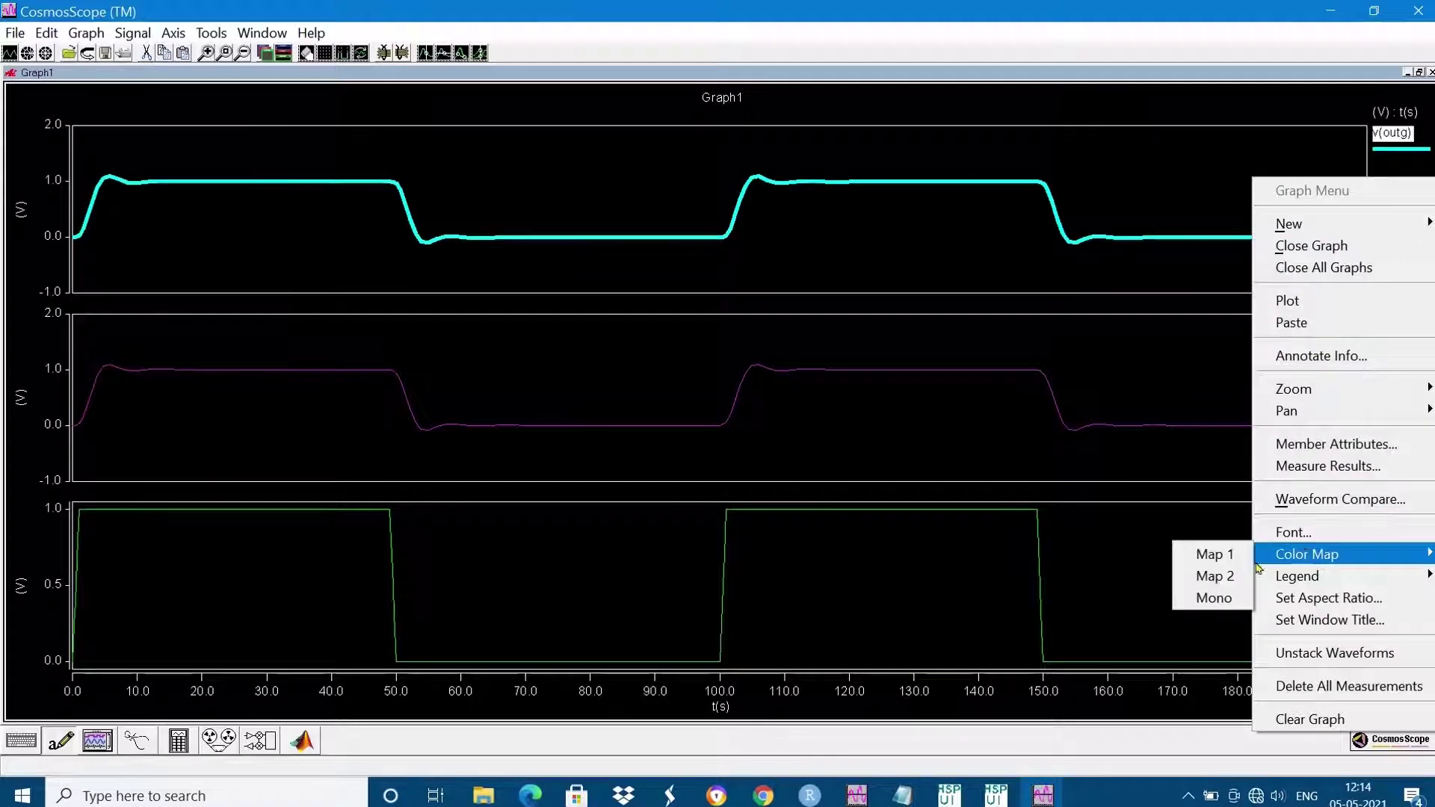
{"action": "left_click", "coordinate": [1229, 577]}
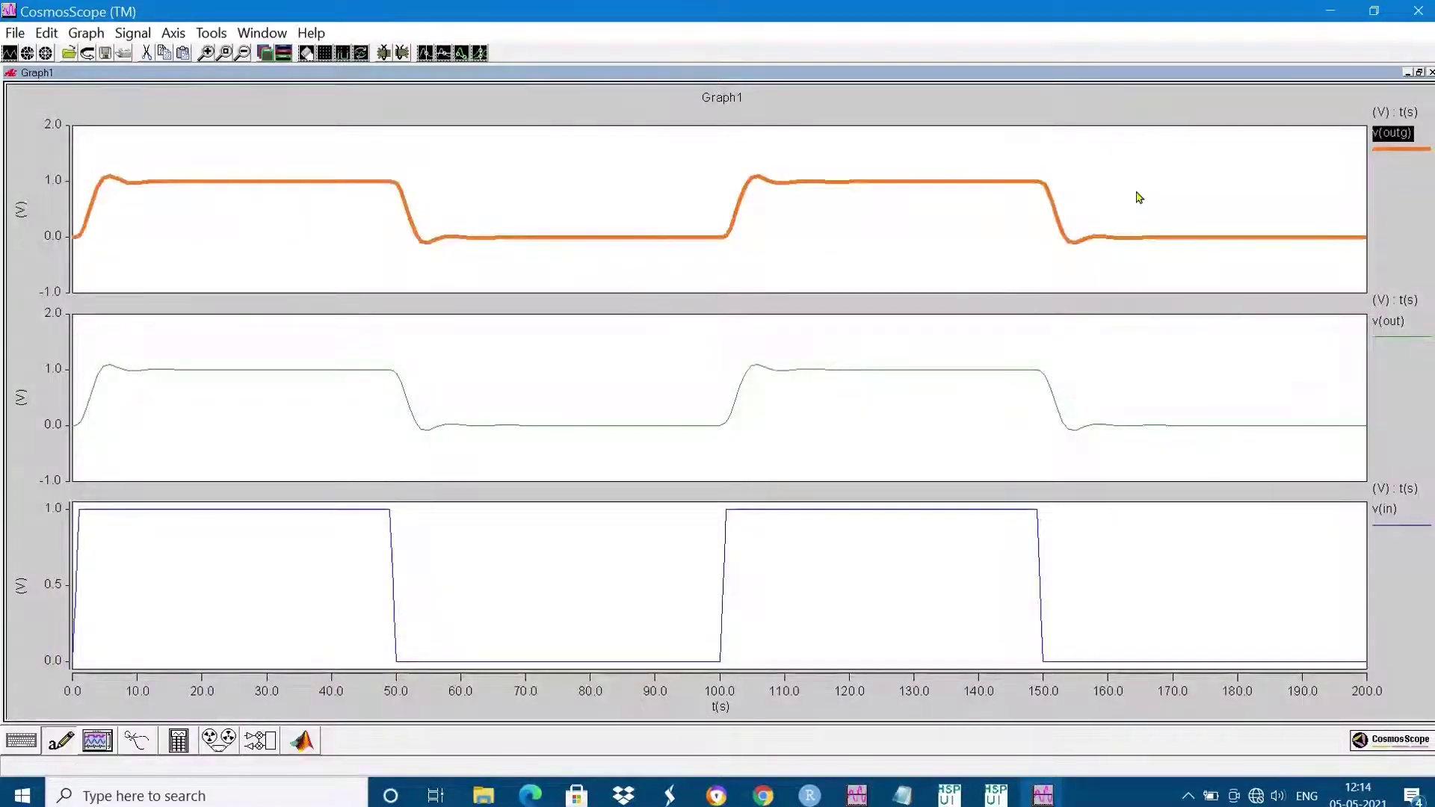
Set the graph's color map to Mono
{"action": "right_click", "coordinate": [1140, 166]}
{"action": "mouse_move", "coordinate": [1190, 543]}
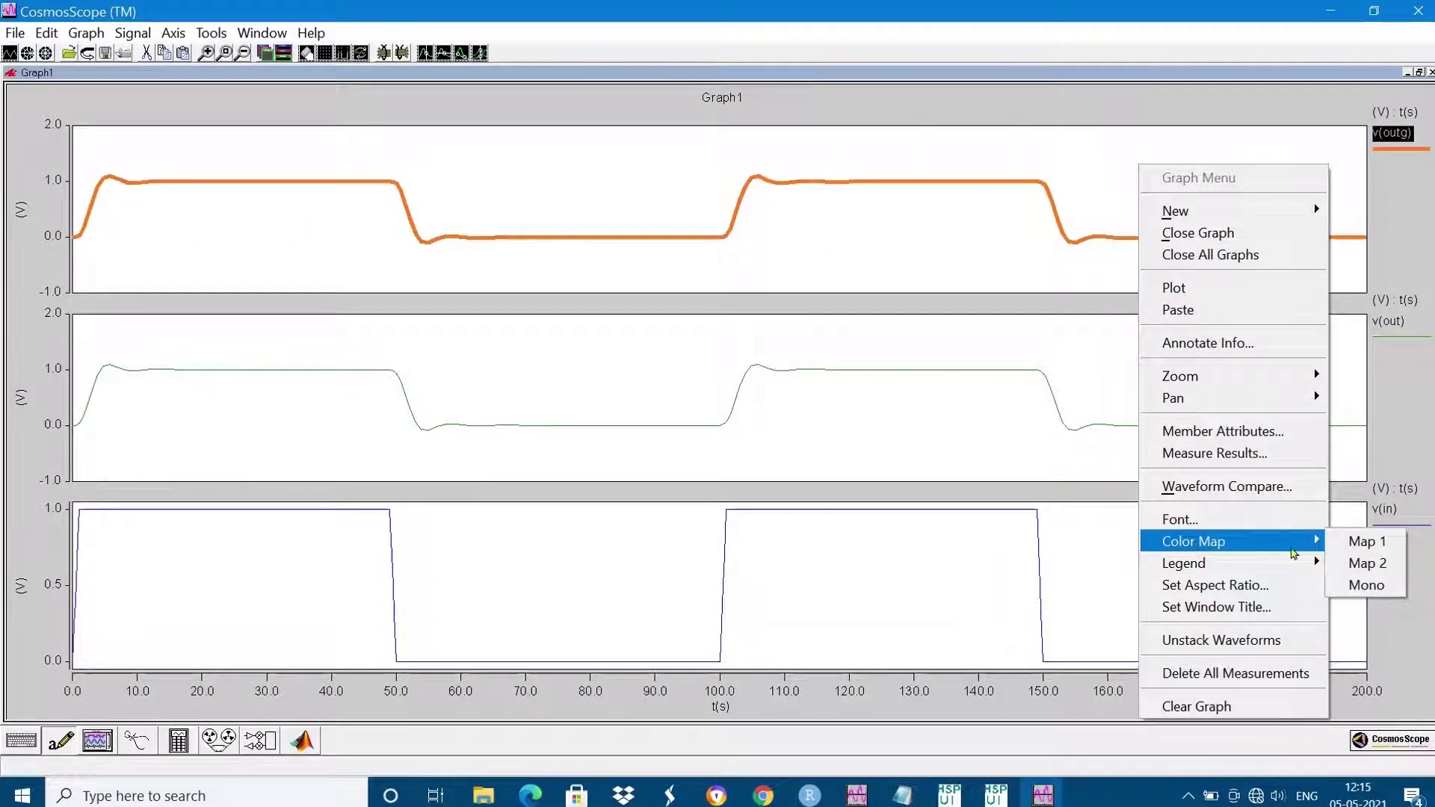
{"action": "left_click", "coordinate": [1366, 585]}
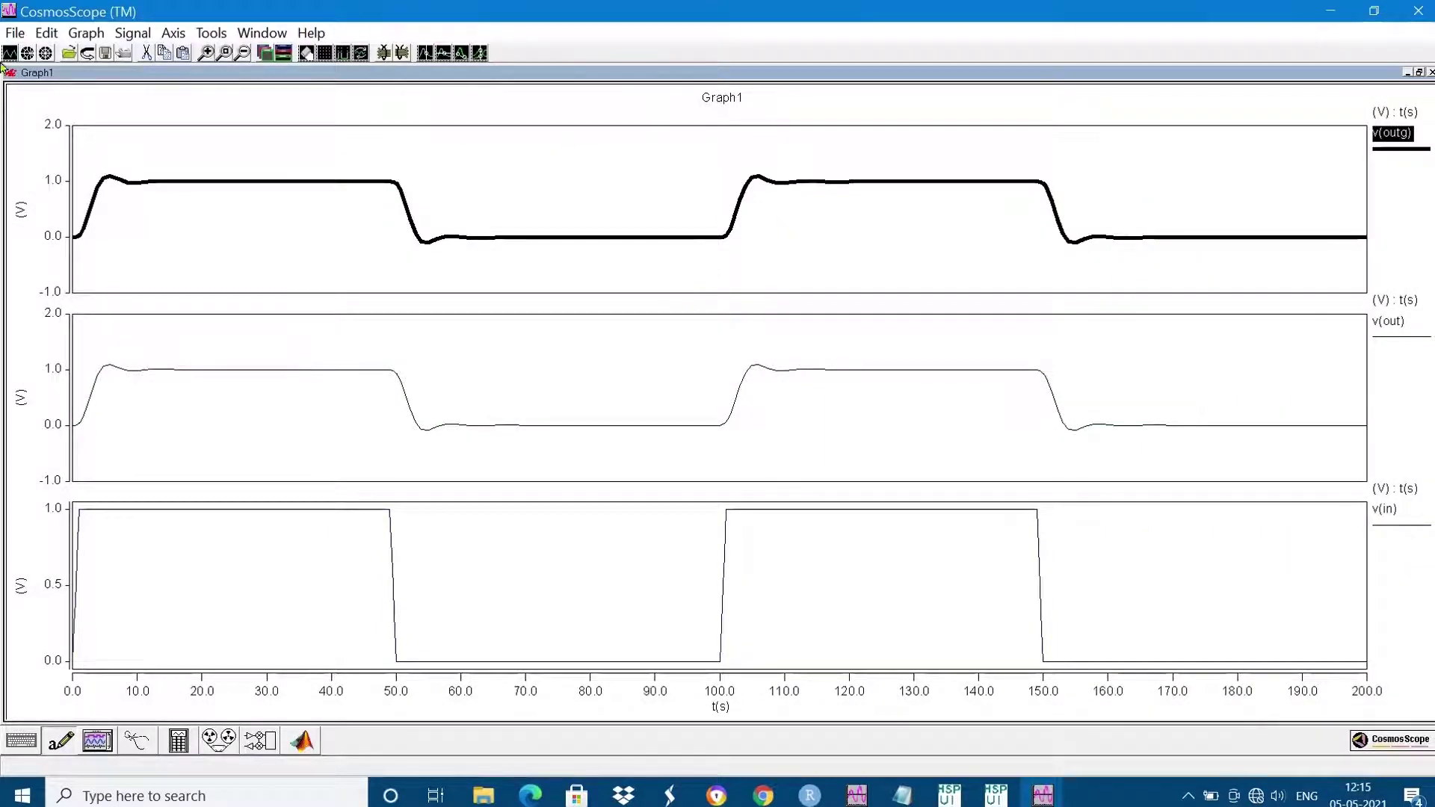
Export the graph to the Desktop as a PNG image with the file name wave
{"action": "left_click", "coordinate": [14, 34]}
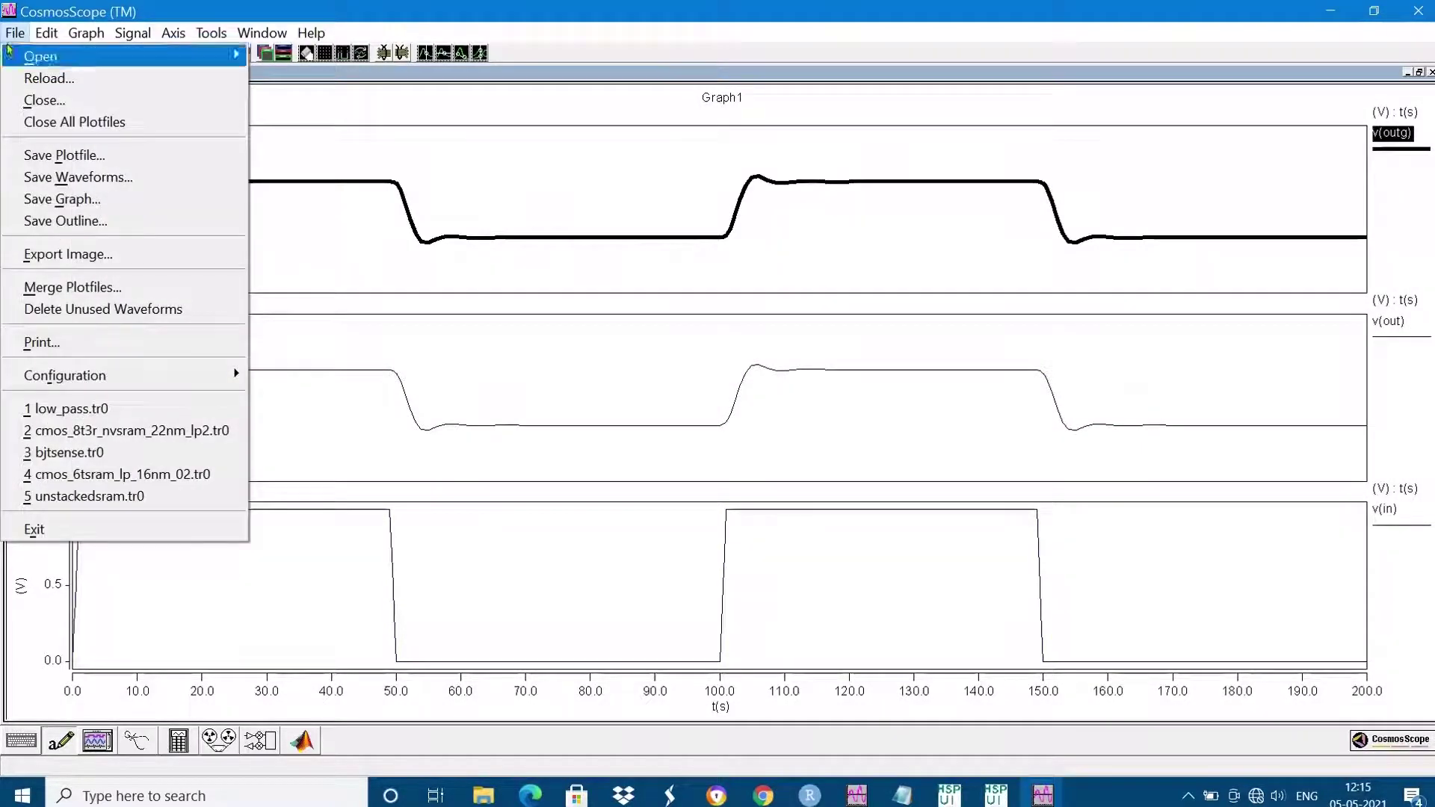
{"action": "left_click", "coordinate": [88, 256]}
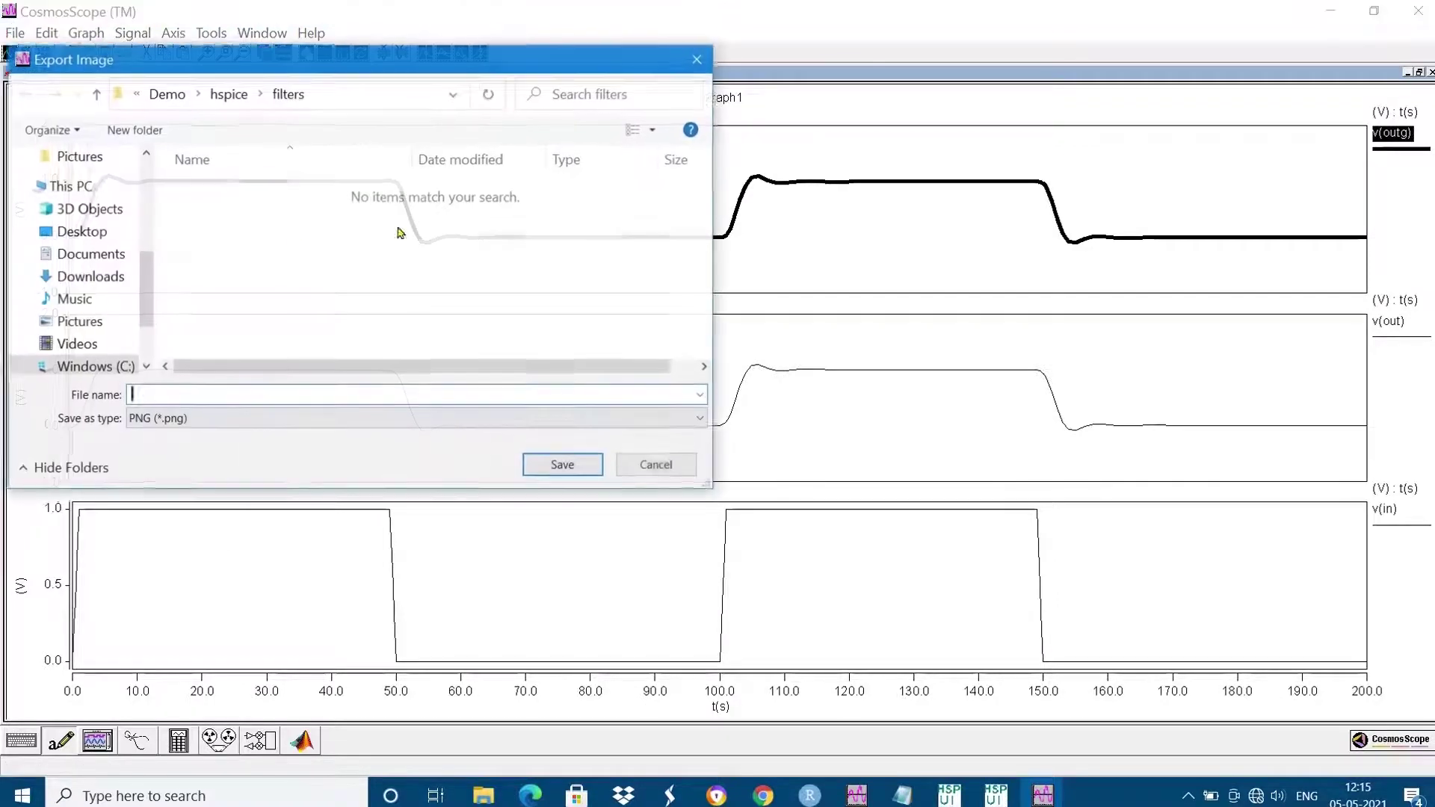
{"action": "type", "text": "wave"}
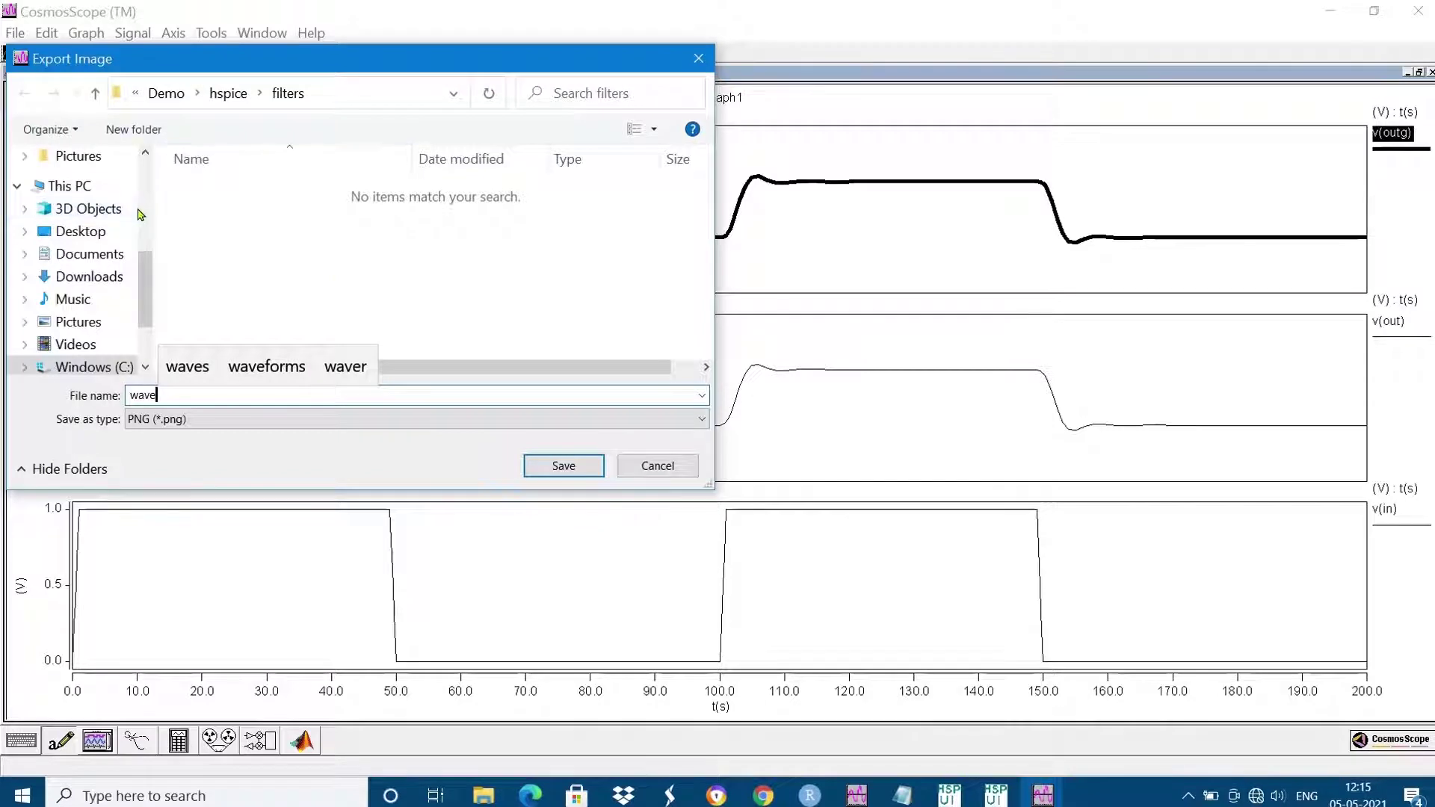
{"action": "scroll", "coordinate": [145, 220], "scroll_direction": "up", "scroll_amount": 4}
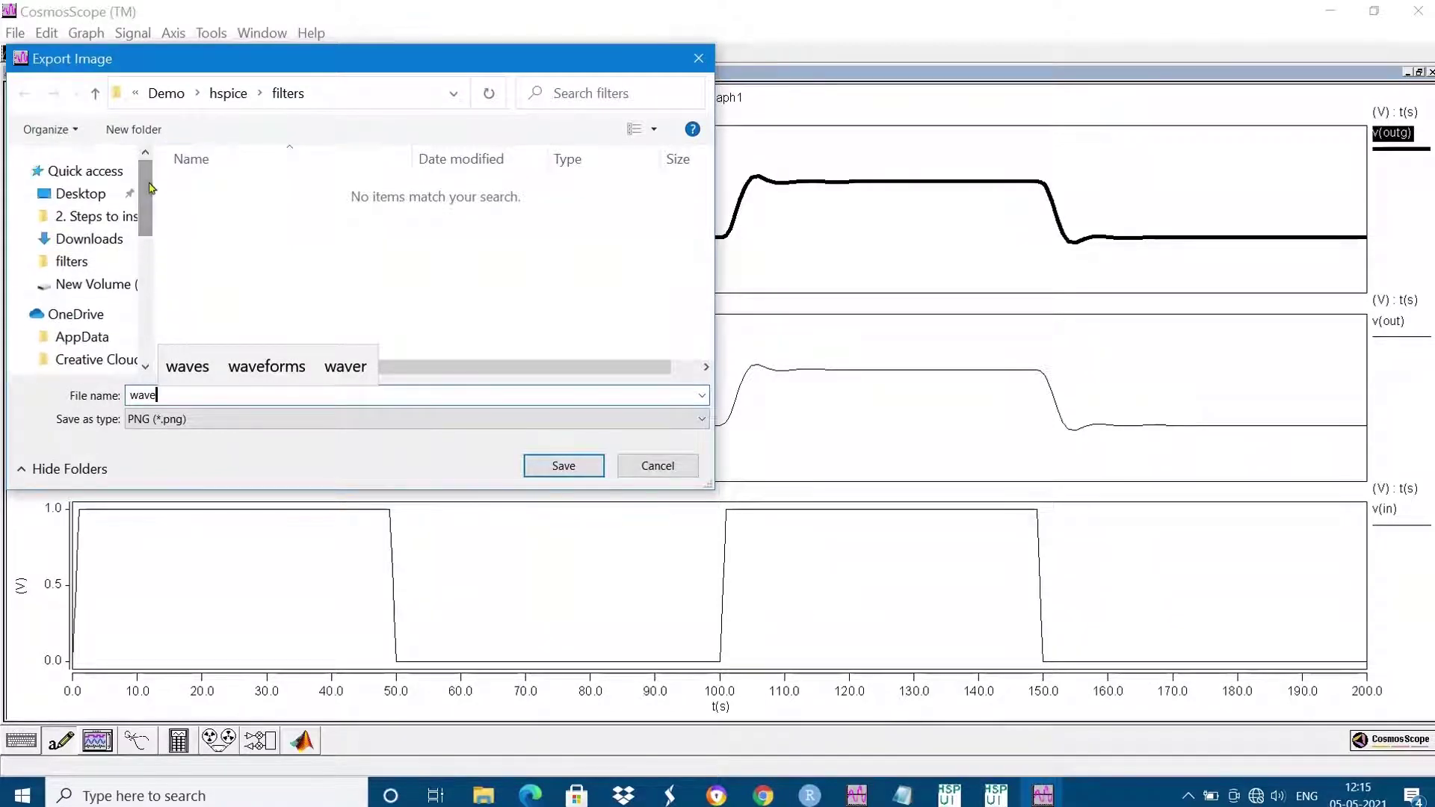
{"action": "left_click", "coordinate": [82, 194]}
{"action": "left_click", "coordinate": [562, 465]}
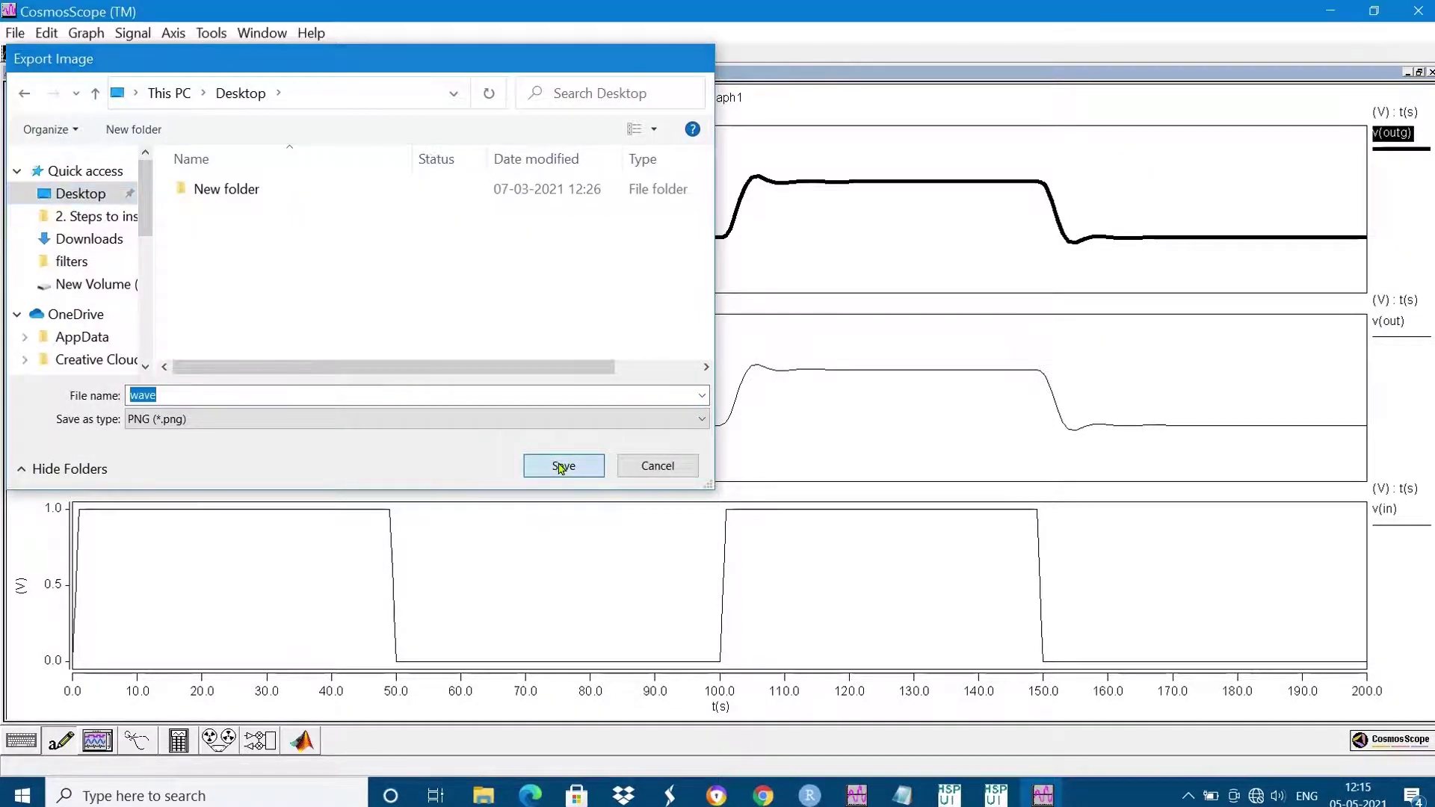
Minimize CosmosScope, close the floating drawing palette, and view the exported wave image from the desktop before closing it
{"action": "left_click", "coordinate": [1332, 12]}
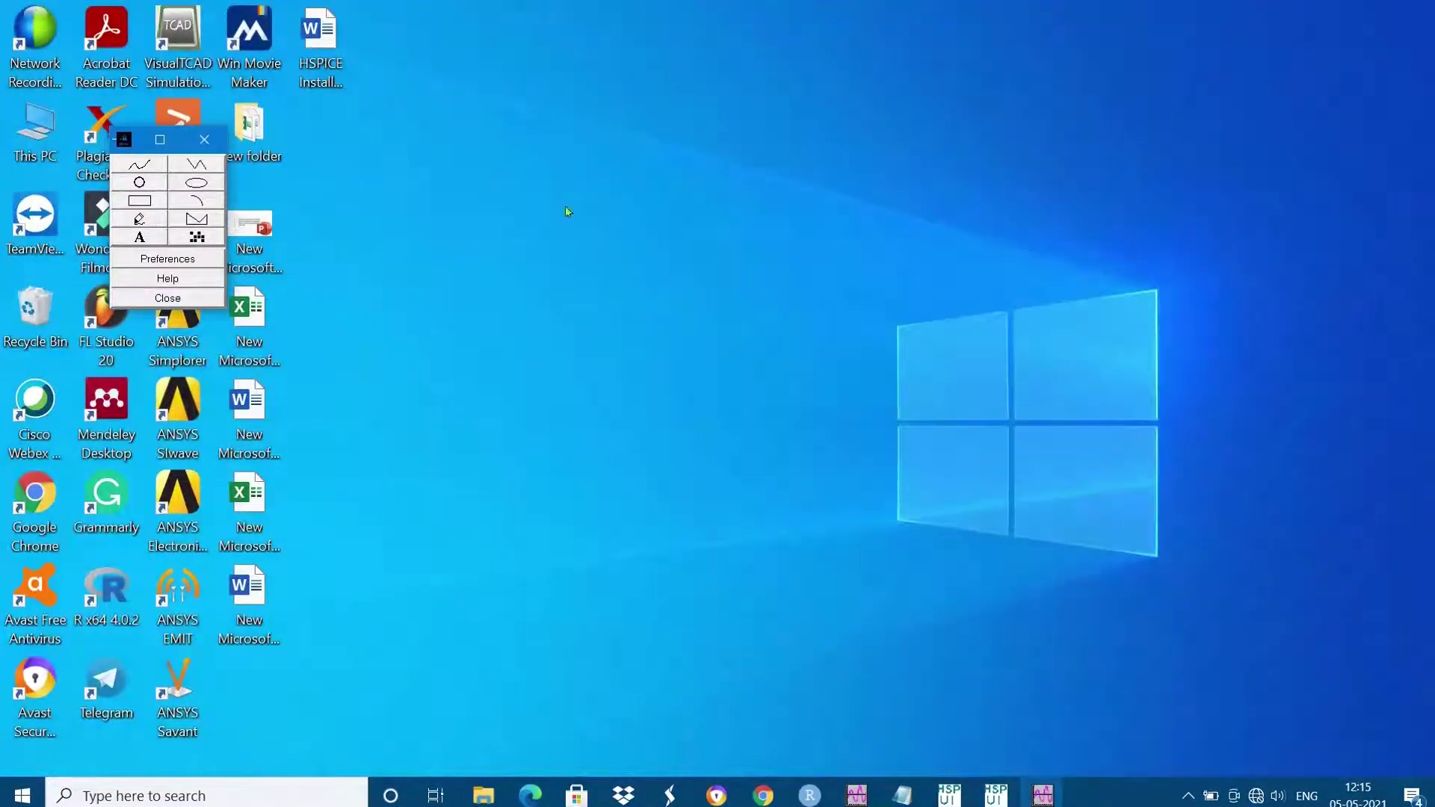
{"action": "left_click", "coordinate": [204, 139]}
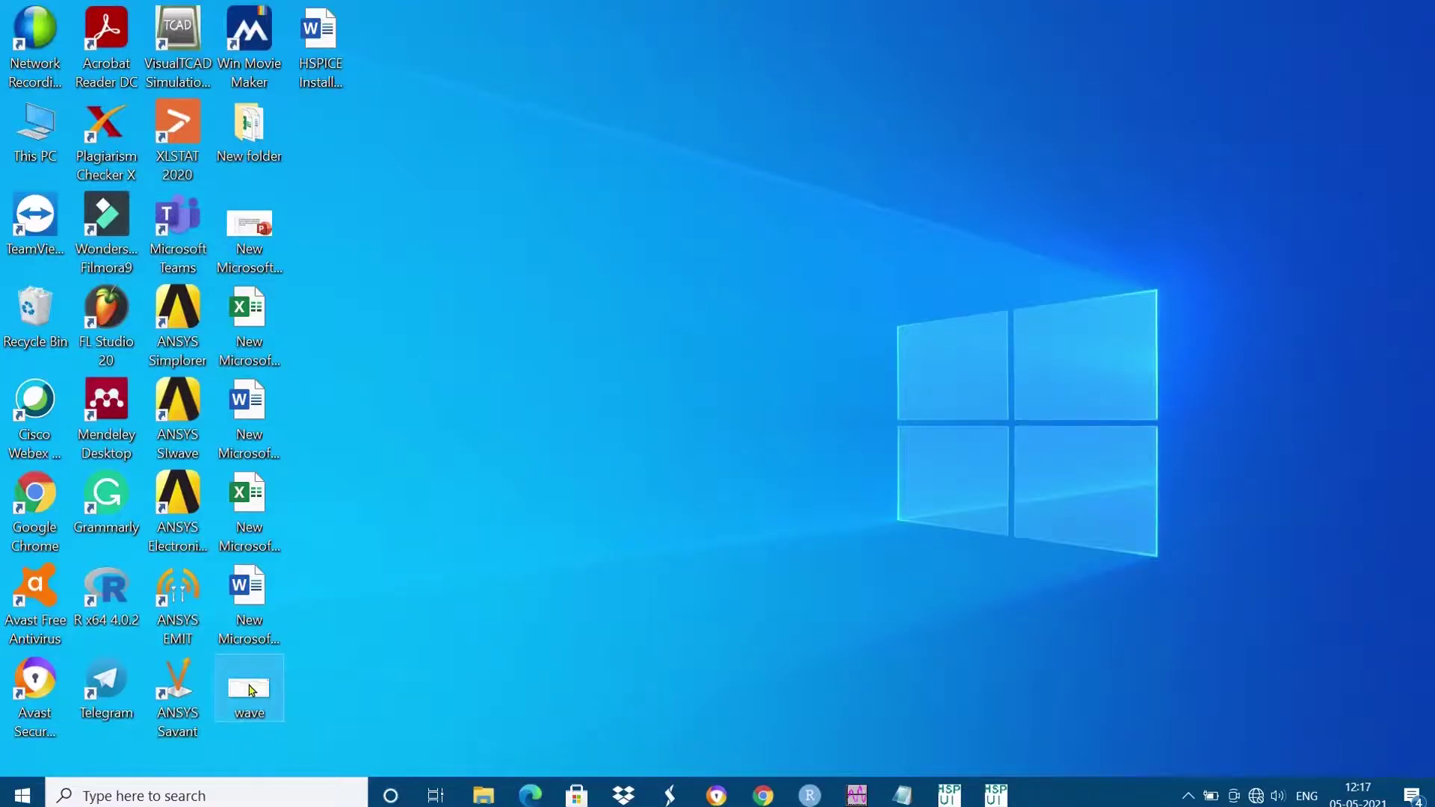
{"action": "double_click", "coordinate": [250, 688]}
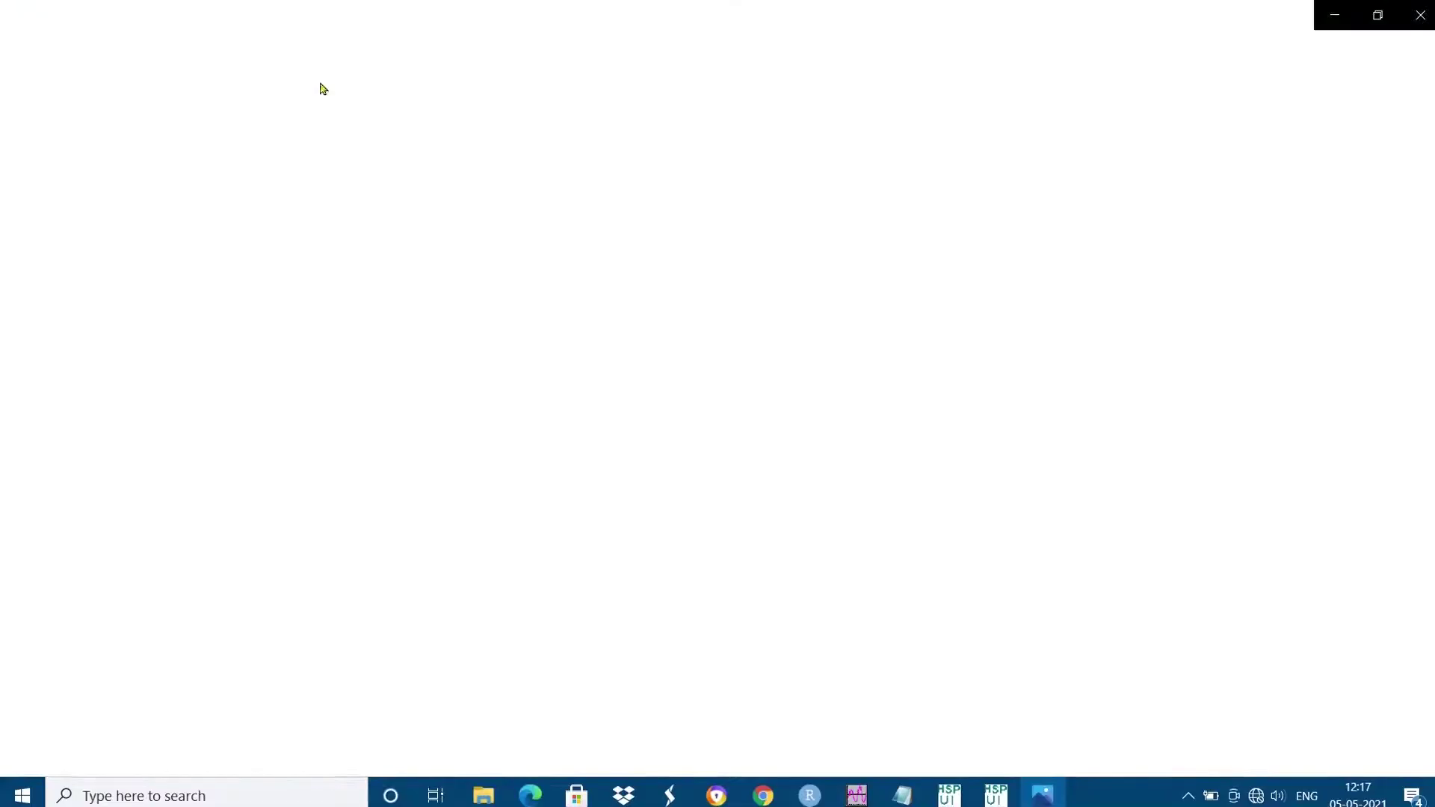
{"action": "left_click", "coordinate": [1420, 15]}
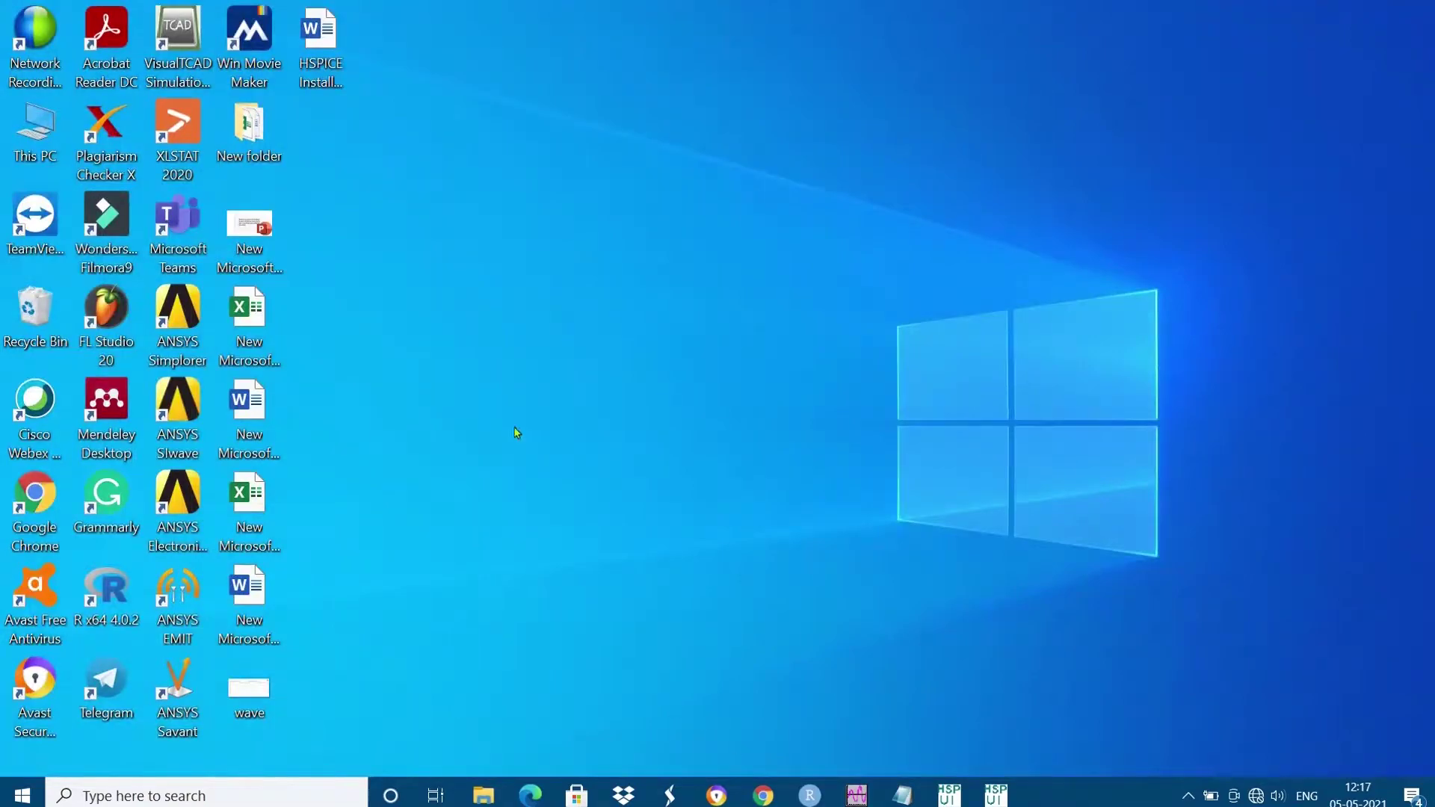
Open the HSPICE Install steps document from the desktop in Word
{"action": "double_click", "coordinate": [320, 44]}
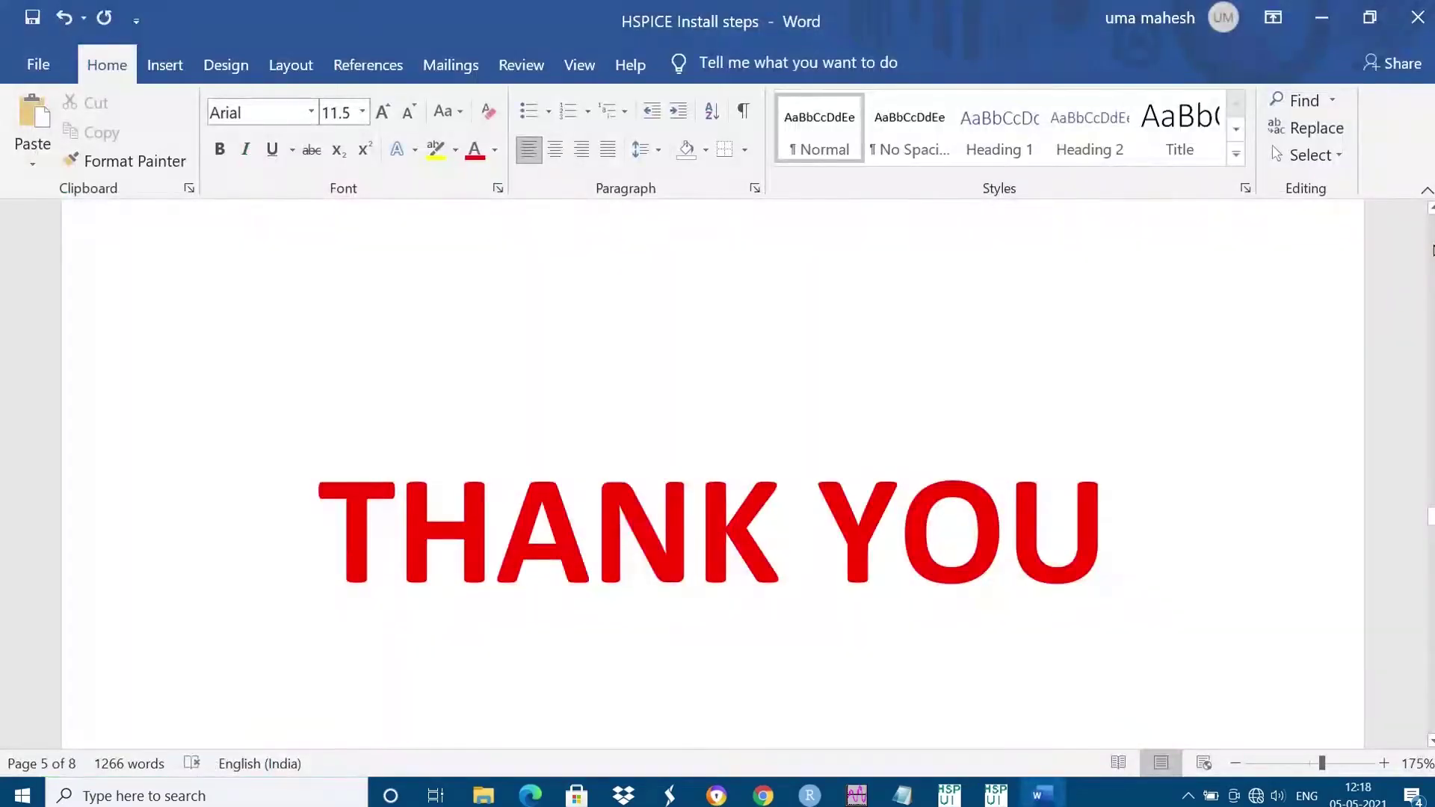